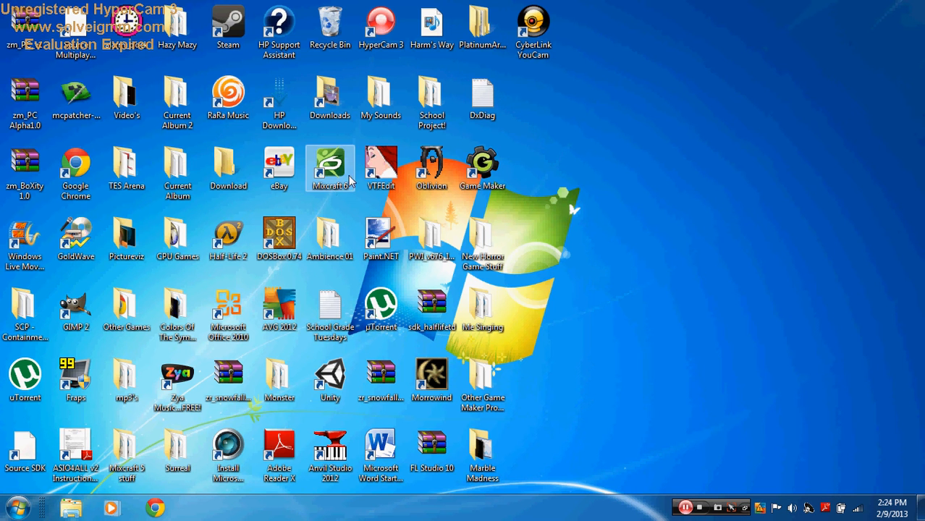
Step: Permanently empty the Recycle Bin, then launch Google Chrome from the taskbar
{"action": "right_click", "coordinate": [327, 29]}
{"action": "left_click", "coordinate": [366, 49]}
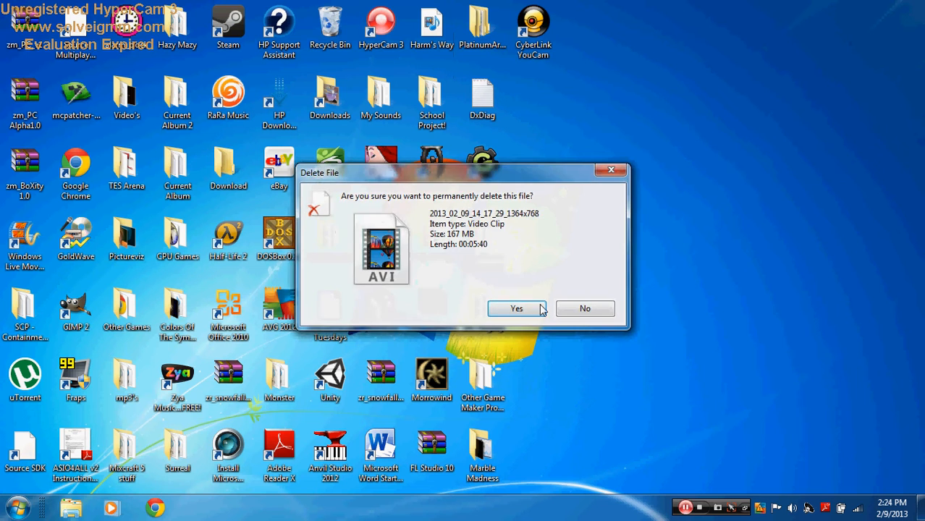
{"action": "left_click", "coordinate": [518, 309]}
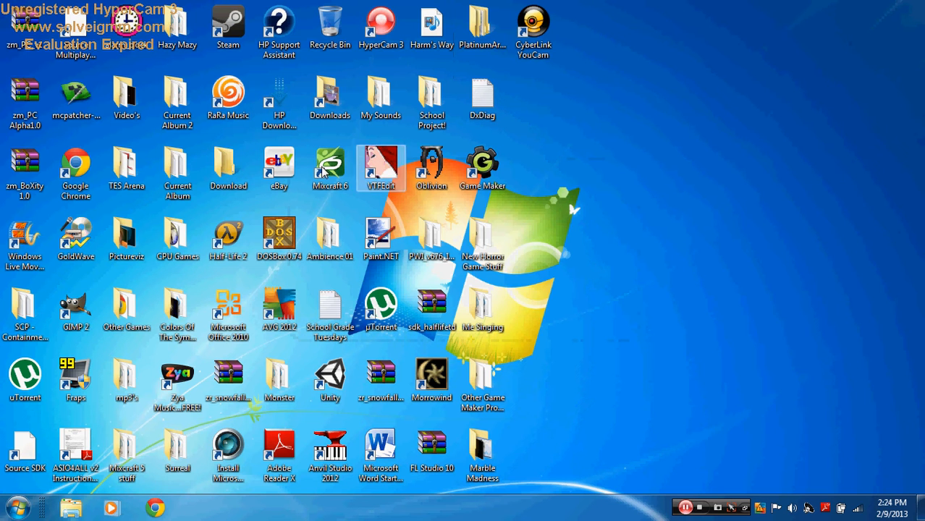
{"action": "left_click", "coordinate": [162, 500]}
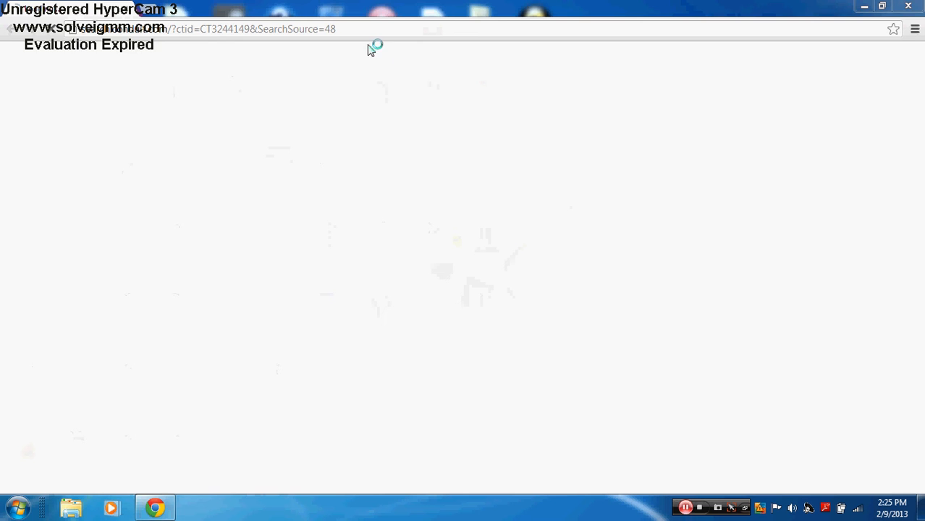
{"action": "left_click", "coordinate": [86, 29]}
{"action": "type", "text": "acou"}
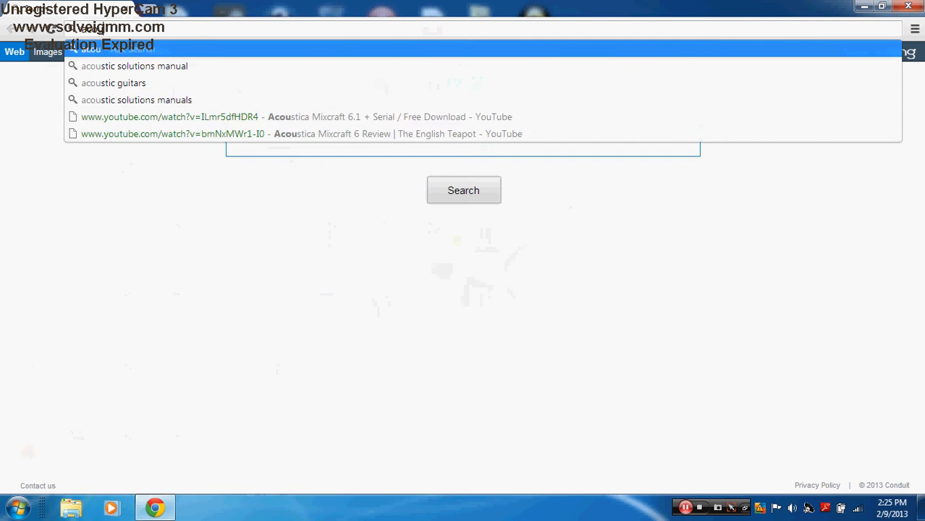
{"action": "type", "text": "stical"}
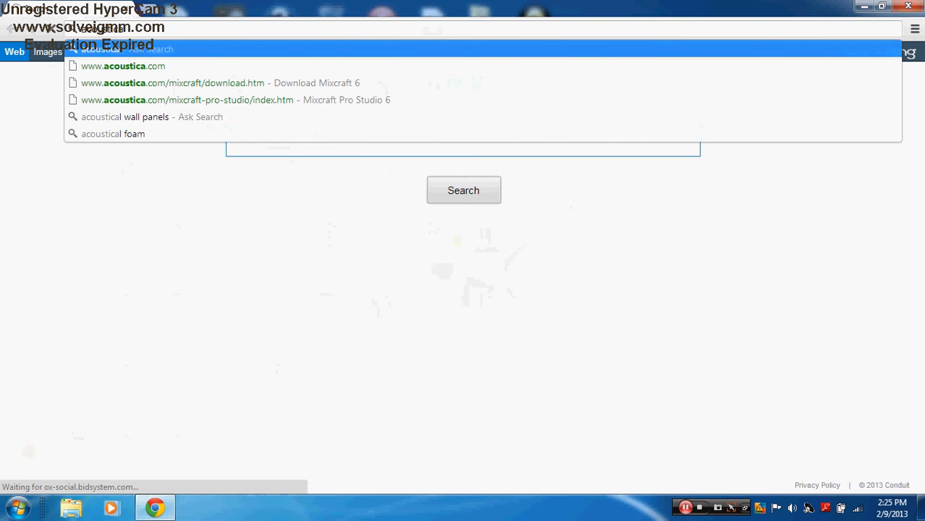
{"action": "left_click", "coordinate": [187, 68]}
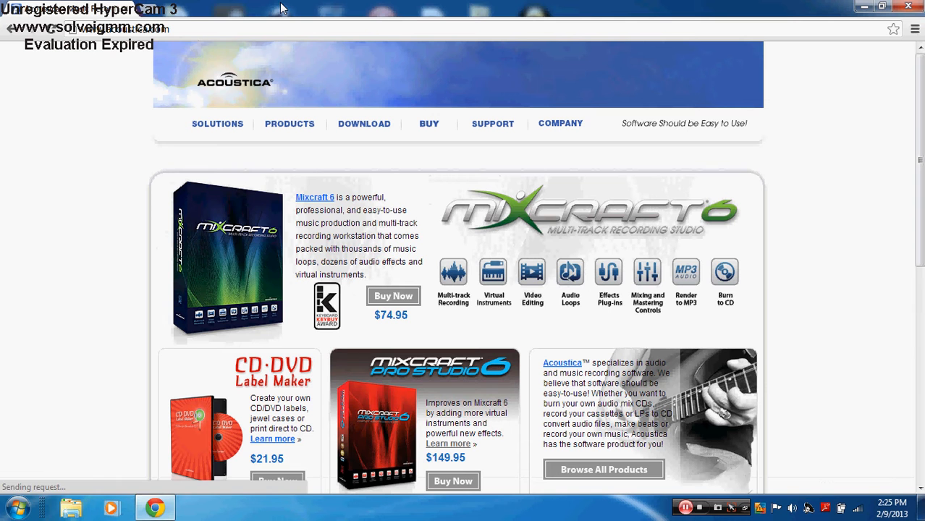
{"action": "mouse_move", "coordinate": [355, 126]}
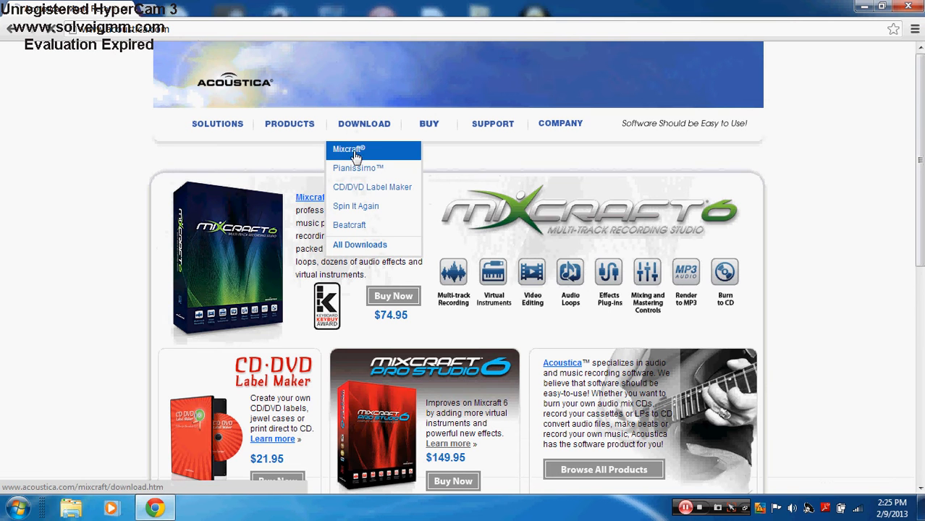
{"action": "left_click", "coordinate": [354, 149]}
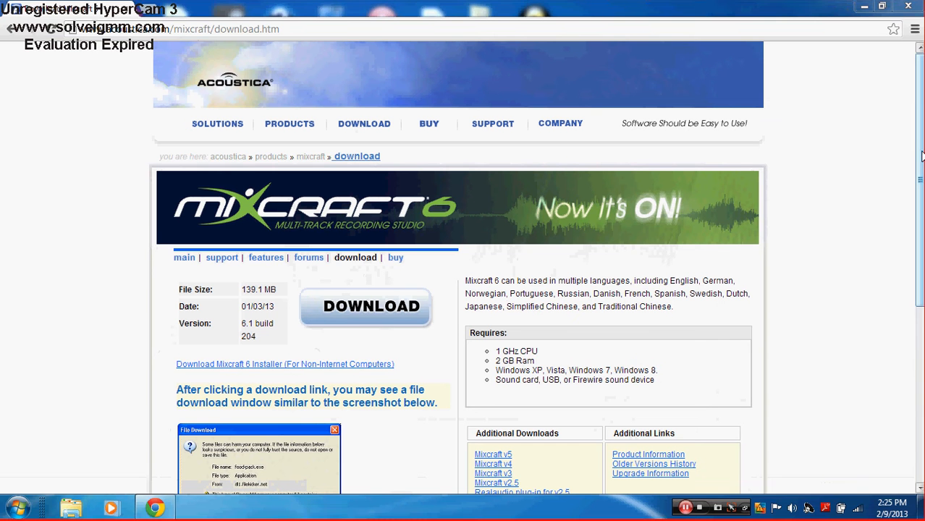
{"action": "left_click_drag", "start_coordinate": [921, 165], "coordinate": [920, 228]}
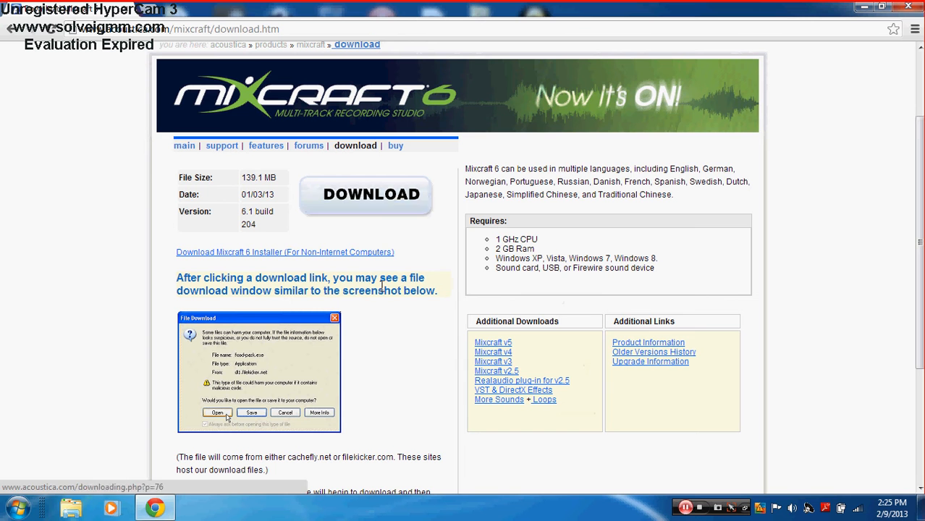
{"action": "left_click_drag", "start_coordinate": [920, 149], "coordinate": [920, 105]}
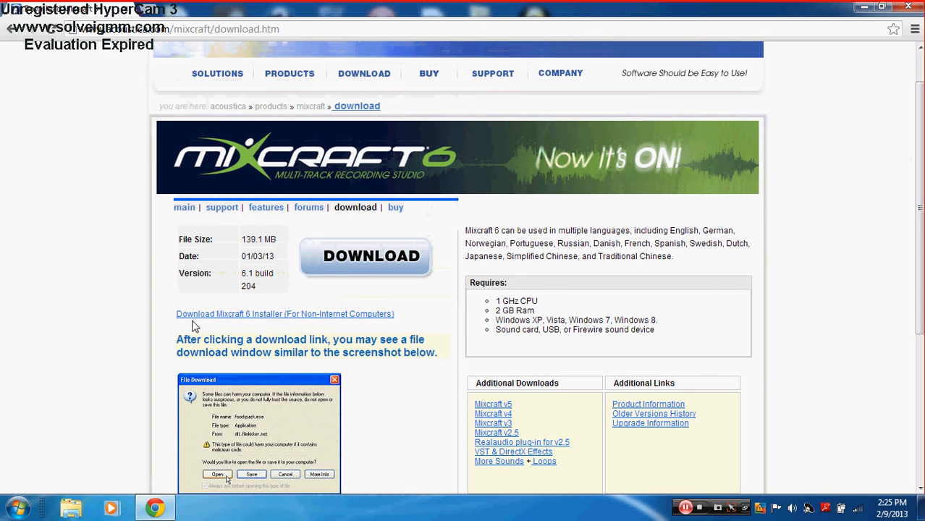
{"action": "left_click", "coordinate": [907, 7]}
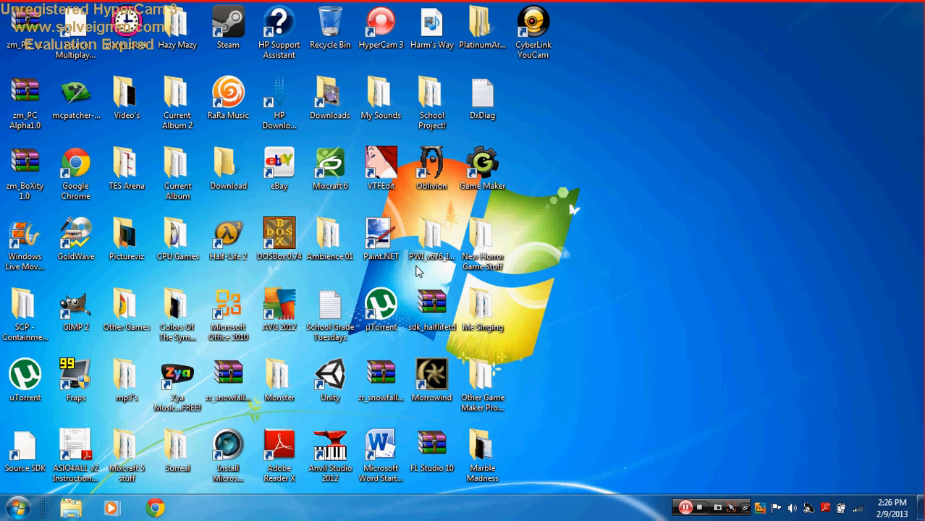
Step: Launch Mixcraft 6 with a Build Virtual Instrument Tracks project, maximize it, then minimize it
{"action": "double_click", "coordinate": [329, 164]}
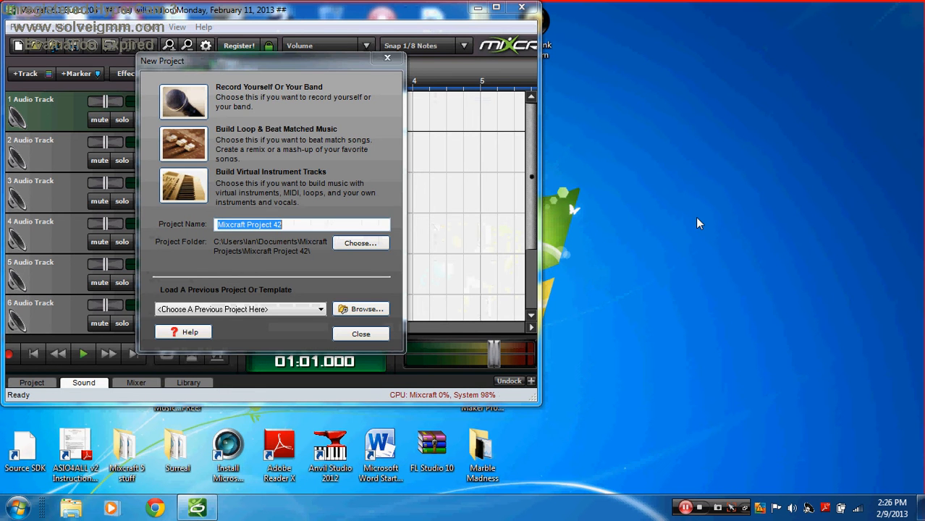
{"action": "left_click", "coordinate": [201, 194]}
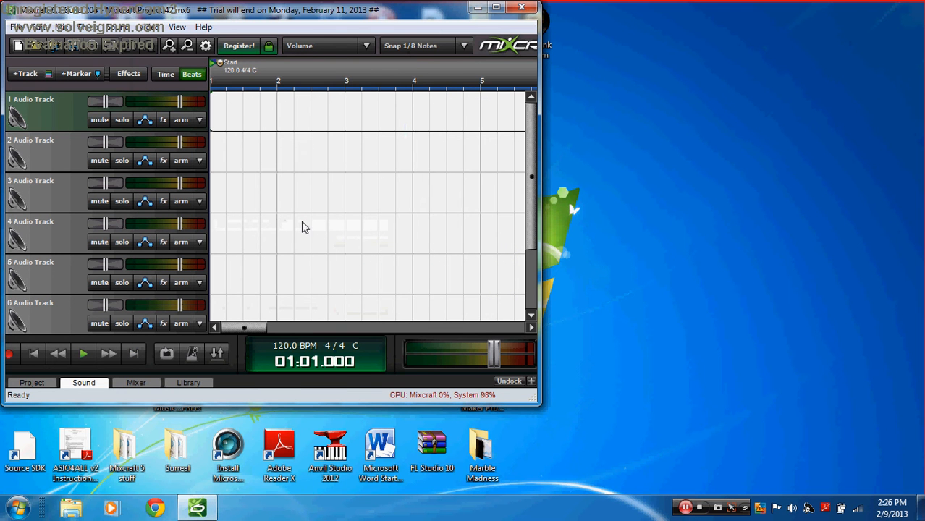
{"action": "left_click", "coordinate": [495, 7]}
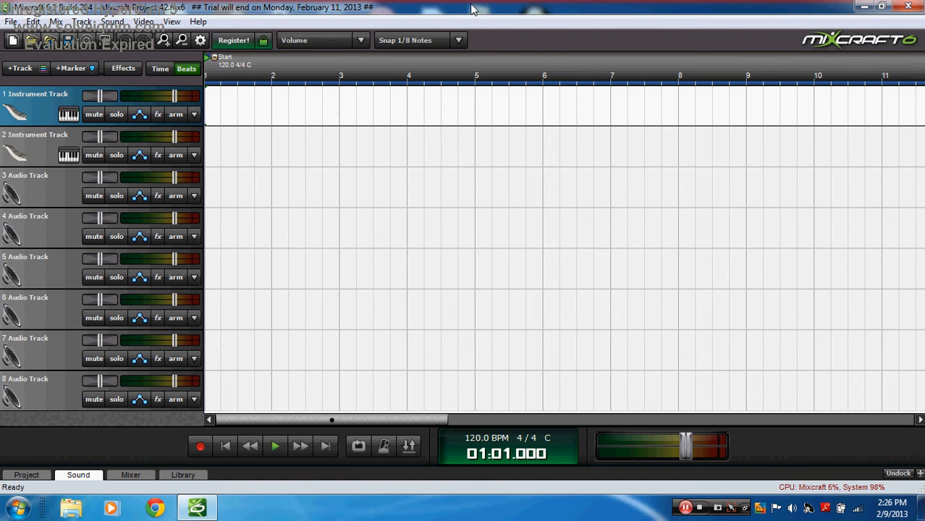
{"action": "left_click", "coordinate": [864, 7]}
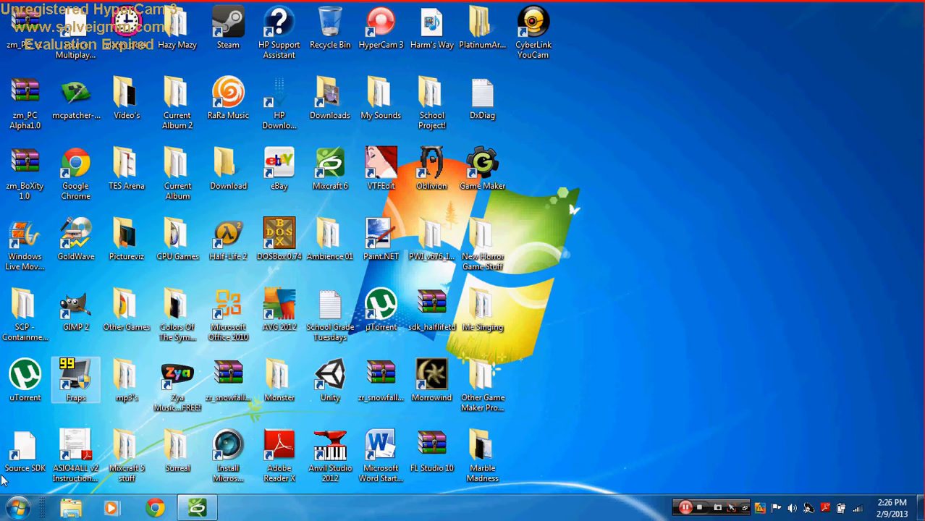
{"action": "left_click", "coordinate": [28, 514]}
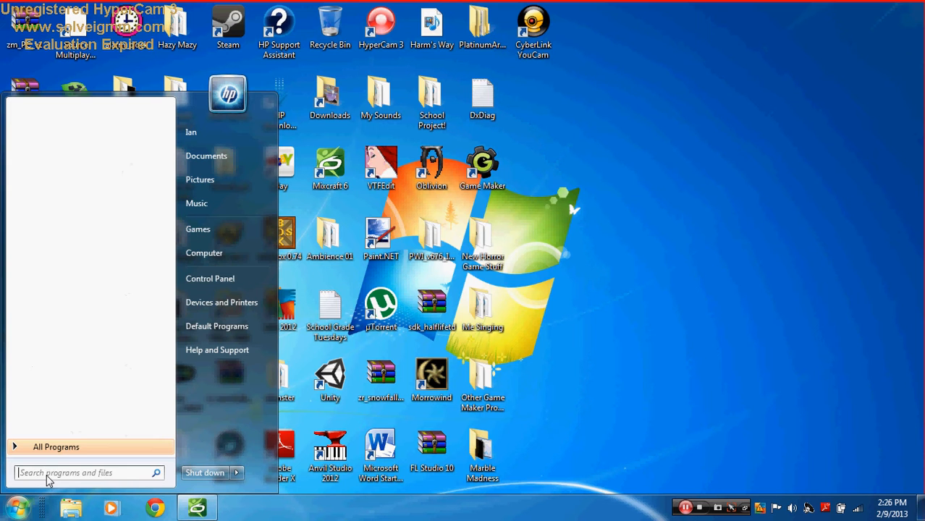
{"action": "type", "text": "regedit"}
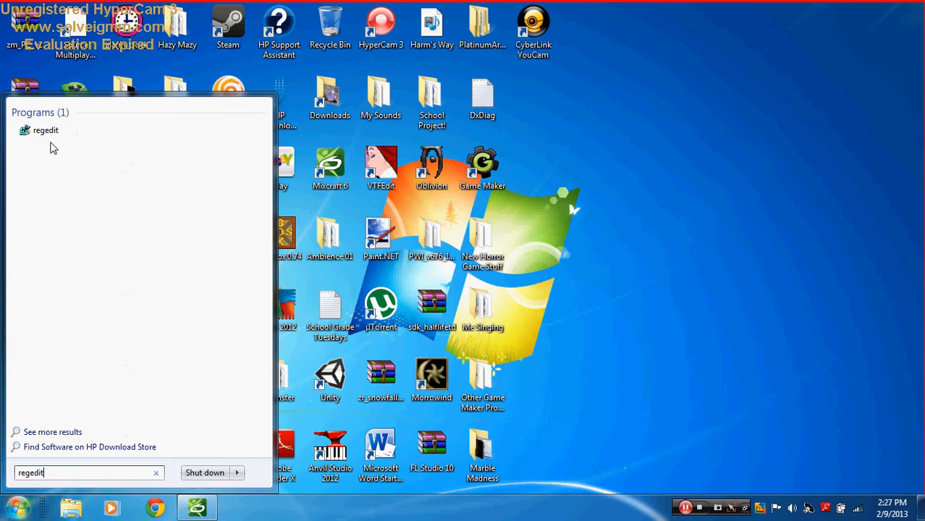
{"action": "left_click", "coordinate": [45, 134]}
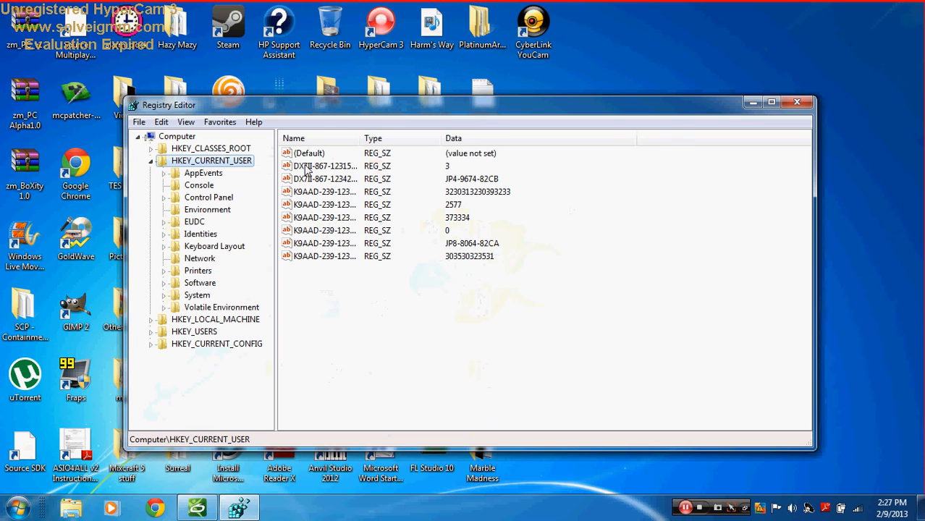
{"action": "left_click", "coordinate": [305, 172]}
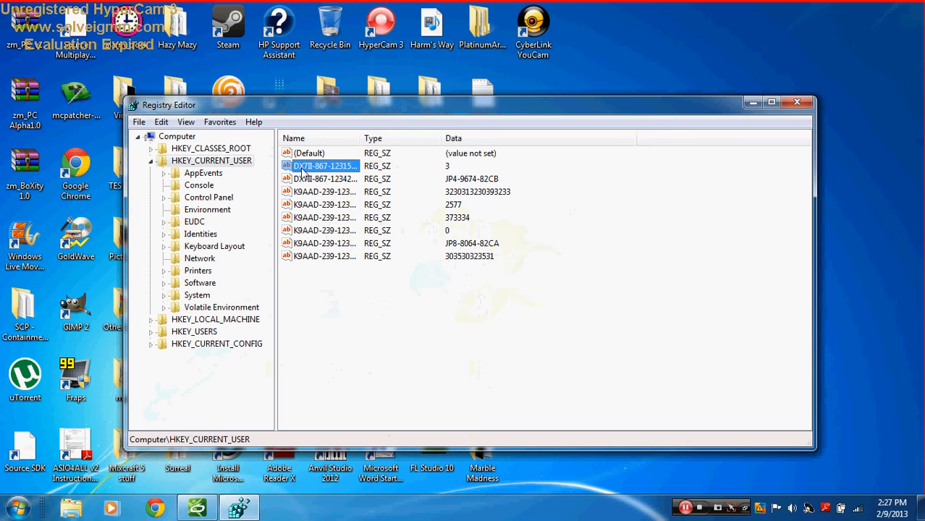
{"action": "left_click", "coordinate": [303, 179]}
{"action": "left_click", "coordinate": [302, 168]}
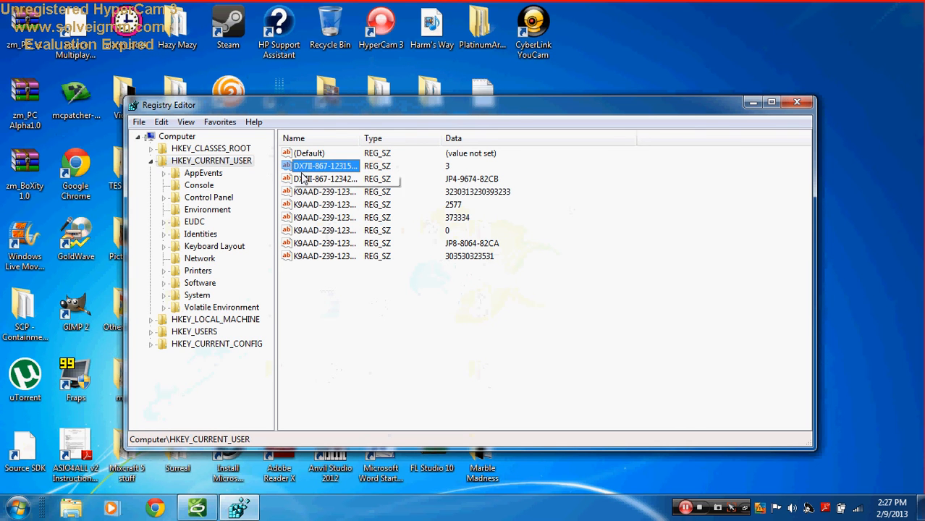
{"action": "left_click", "coordinate": [304, 179]}
{"action": "left_click", "coordinate": [304, 168]}
{"action": "left_click", "coordinate": [304, 179]}
{"action": "left_click", "coordinate": [304, 171]}
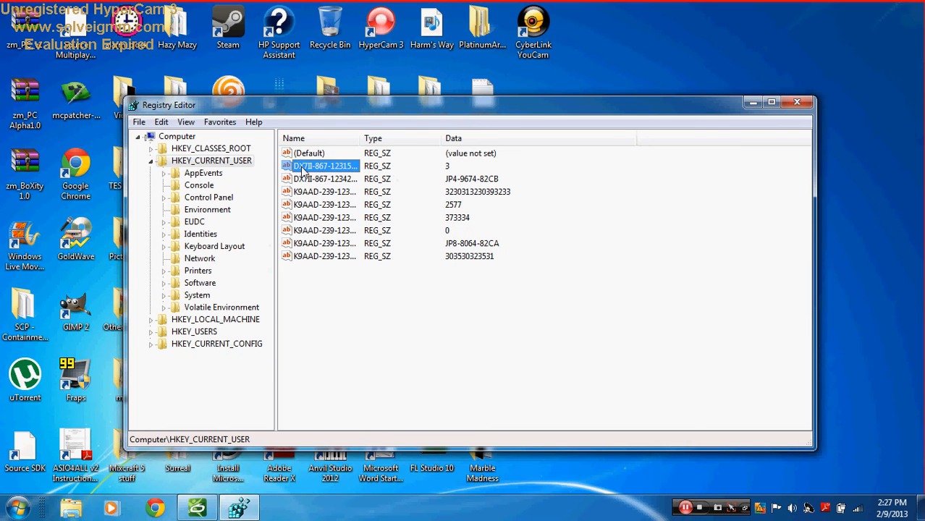
{"action": "left_click", "coordinate": [304, 179]}
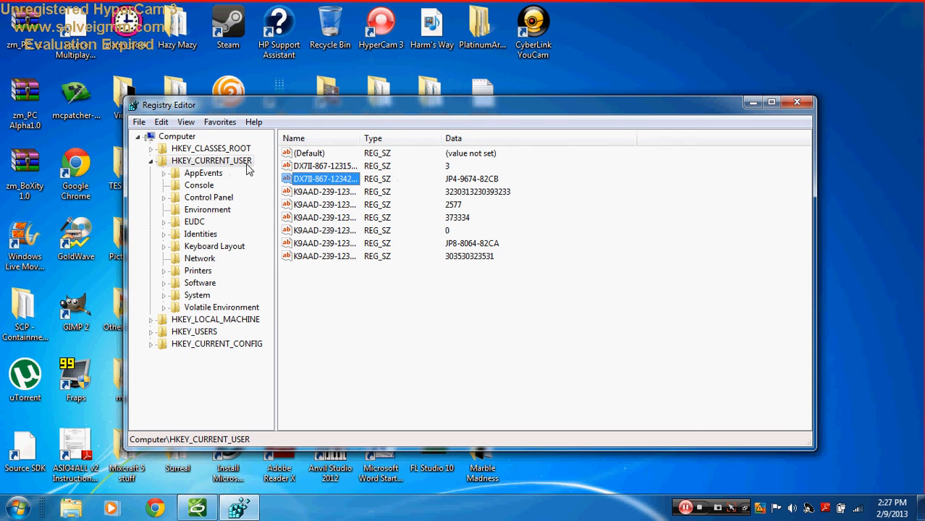
{"action": "left_click", "coordinate": [313, 167]}
{"action": "left_click", "coordinate": [313, 181]}
{"action": "left_click", "coordinate": [796, 103]}
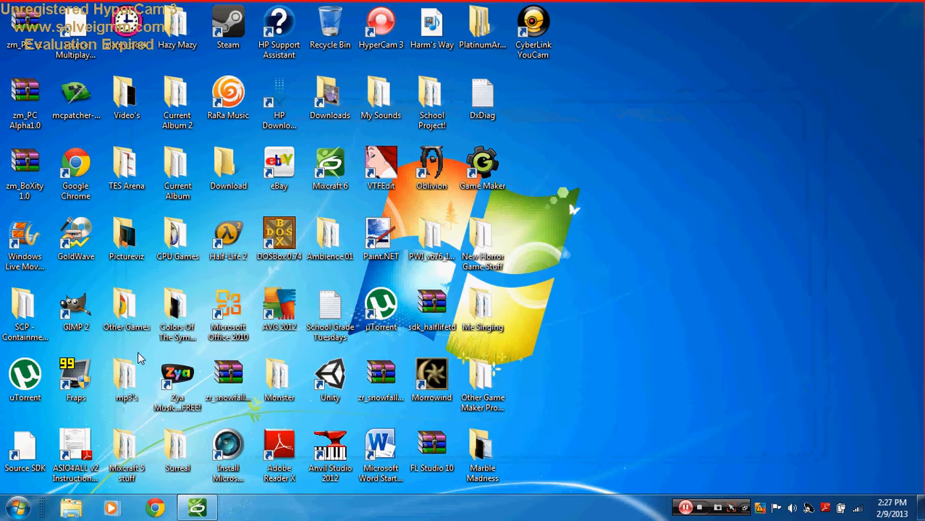
Step: Restore and close Mixcraft, then relaunch it from the desktop icon
{"action": "left_click", "coordinate": [196, 510]}
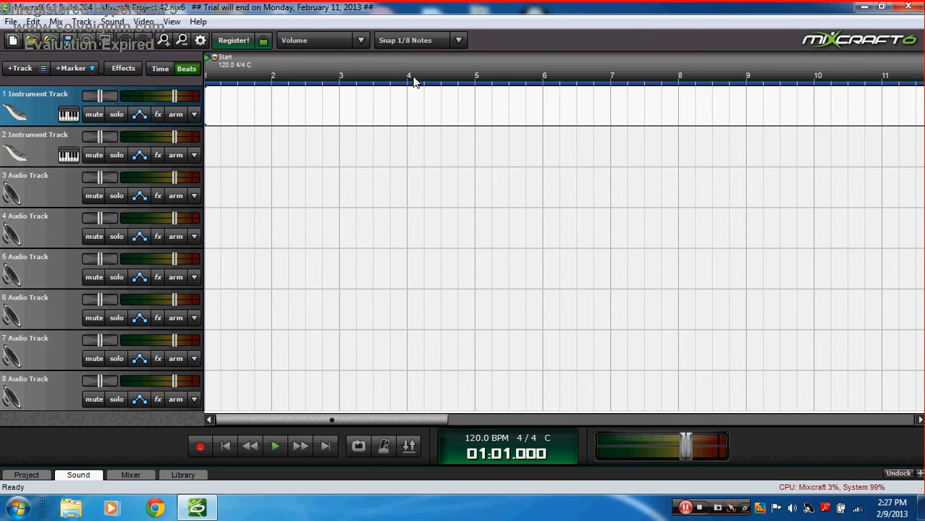
{"action": "left_click", "coordinate": [915, 7]}
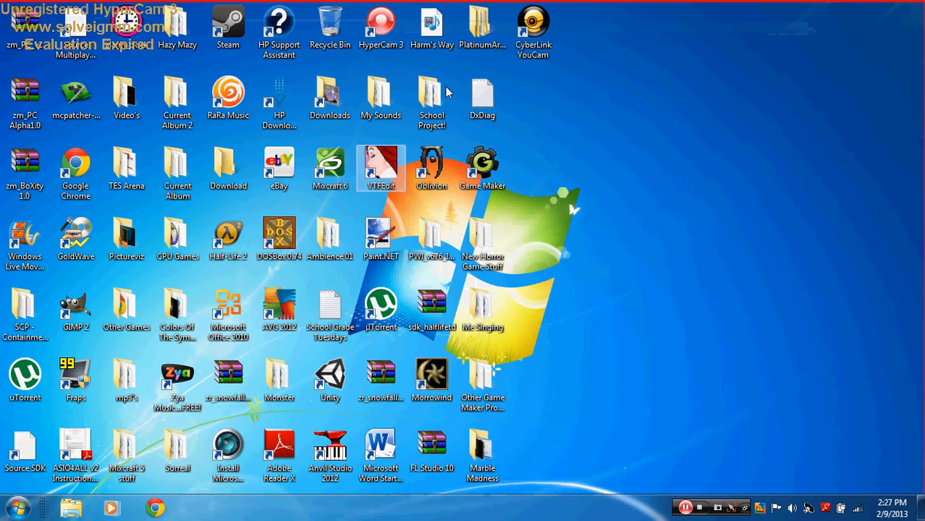
{"action": "left_click", "coordinate": [327, 167]}
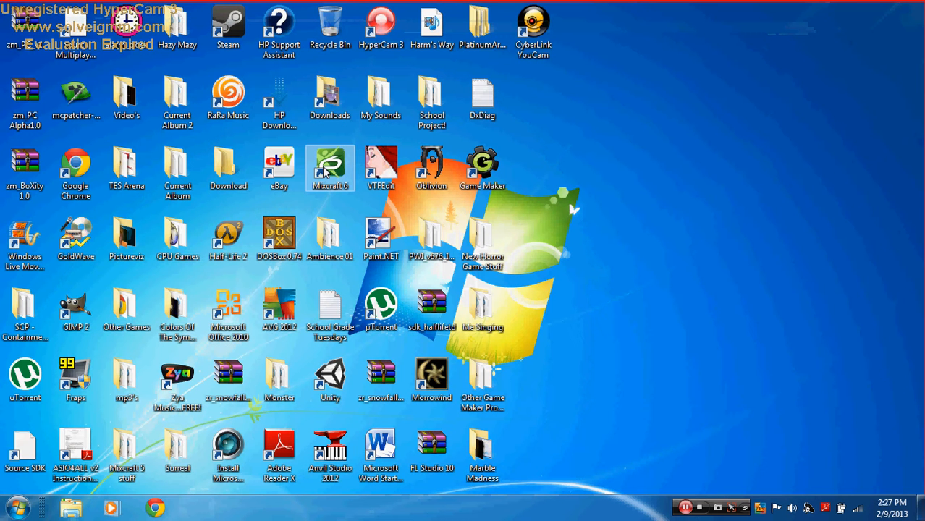
{"action": "left_click", "coordinate": [667, 197]}
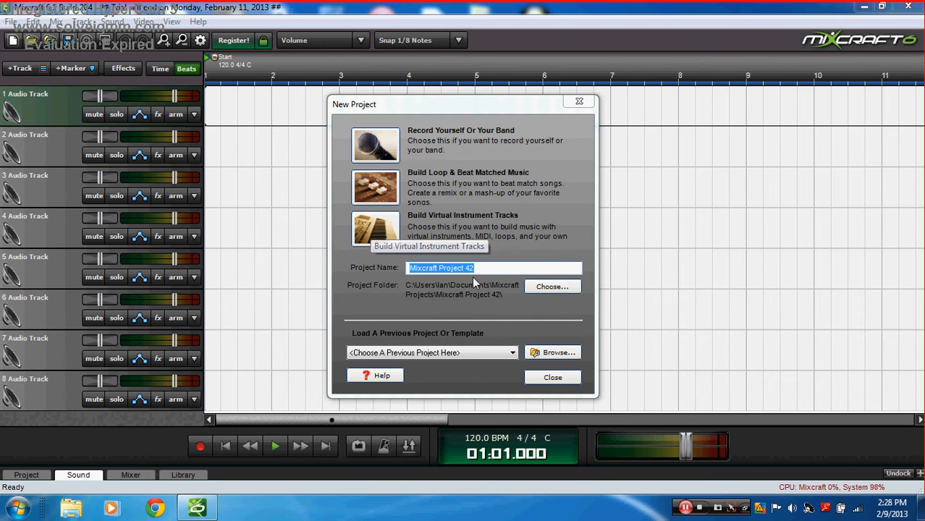
Step: Choose Build Virtual Instrument Tracks to create Mixcraft Project 42
{"action": "left_click", "coordinate": [370, 235]}
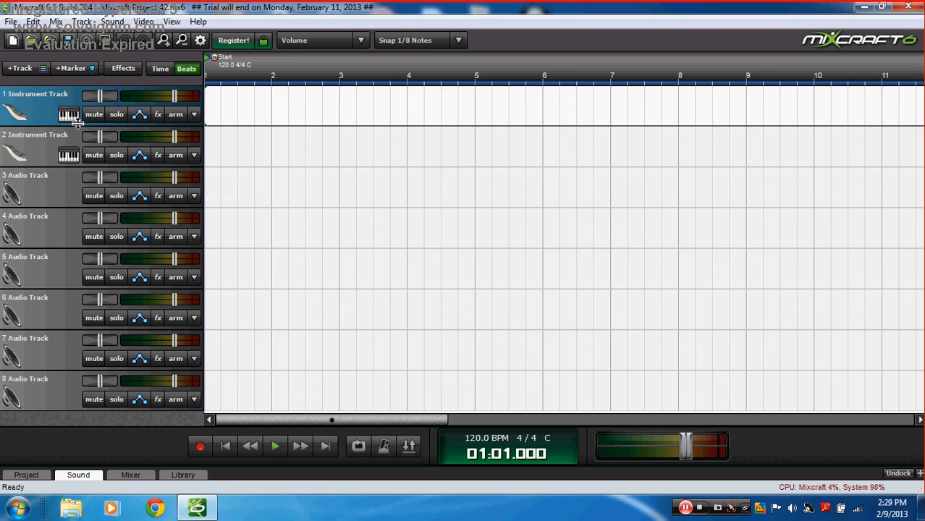
Step: Delete both instrument tracks and insert a new audio track
{"action": "right_click", "coordinate": [52, 111]}
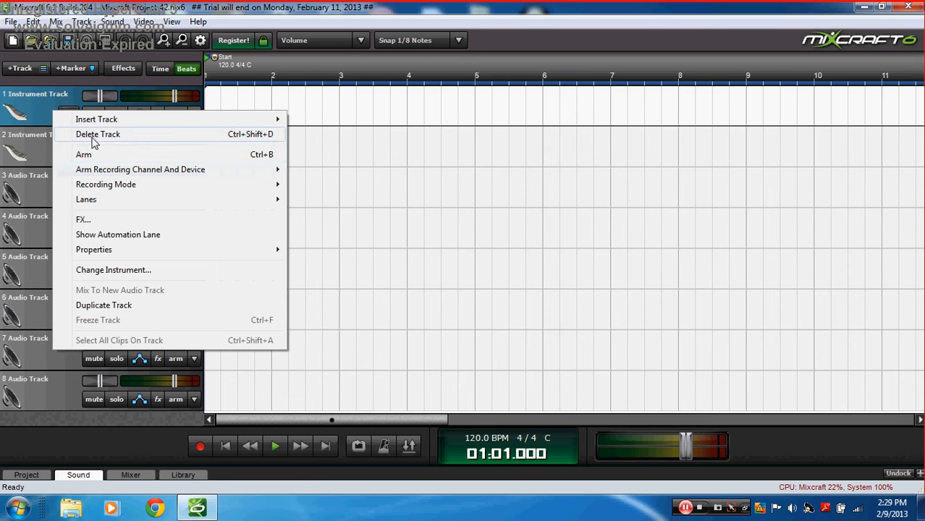
{"action": "left_click", "coordinate": [96, 135]}
{"action": "right_click", "coordinate": [36, 116]}
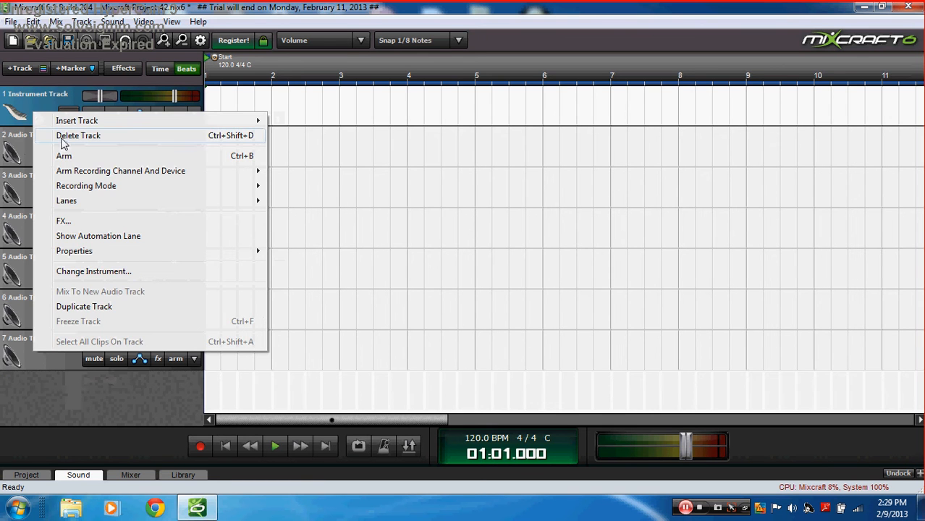
{"action": "left_click", "coordinate": [61, 136]}
{"action": "left_click", "coordinate": [22, 68]}
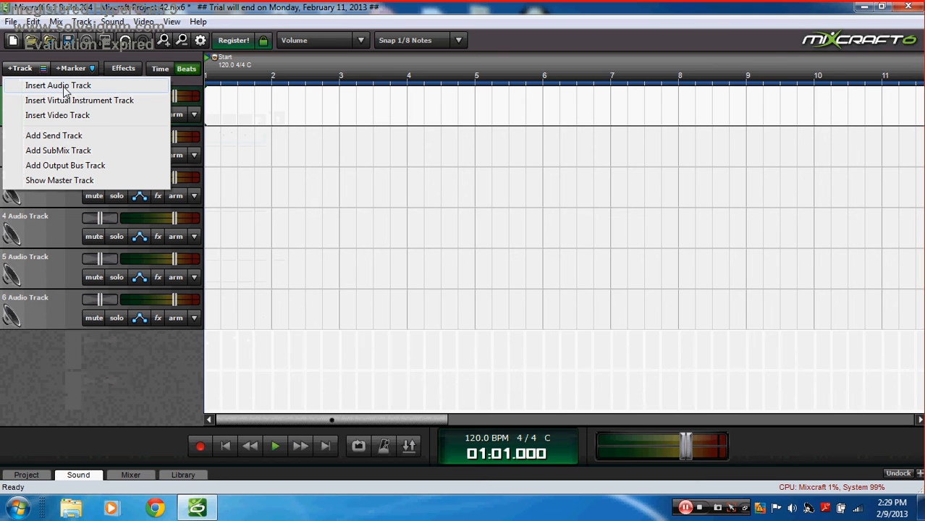
{"action": "left_click", "coordinate": [59, 87]}
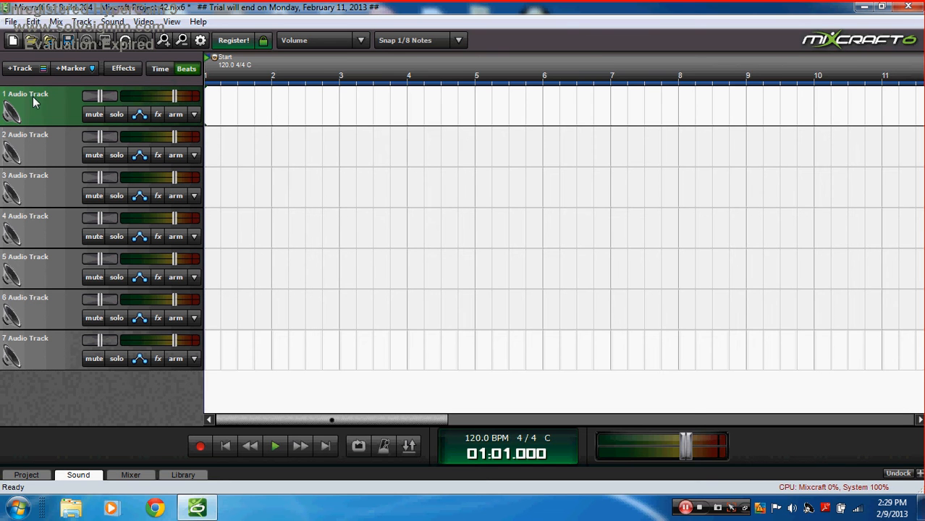
Step: Rename track 1 to 'vocals'
{"action": "double_click", "coordinate": [32, 97]}
{"action": "key", "text": "BackSpace"}
{"action": "type", "text": "vocals"}
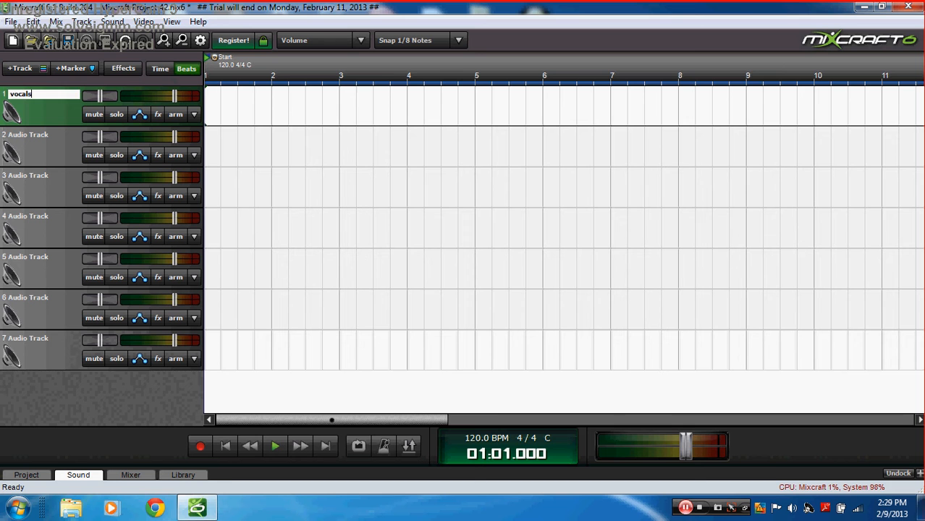
{"action": "key", "text": "Return"}
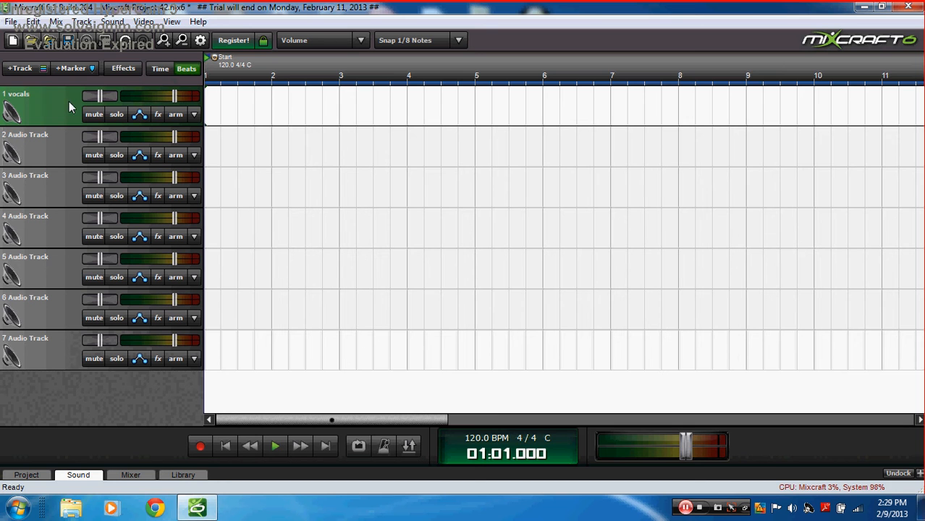
Step: Browse the vocals track's effect list and close it without adding an effect
{"action": "left_click", "coordinate": [157, 115]}
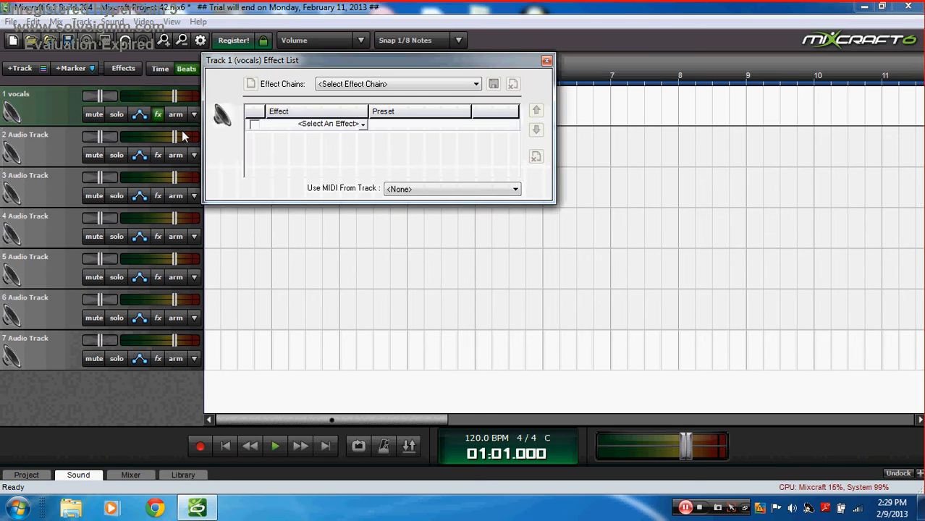
{"action": "left_click", "coordinate": [359, 126]}
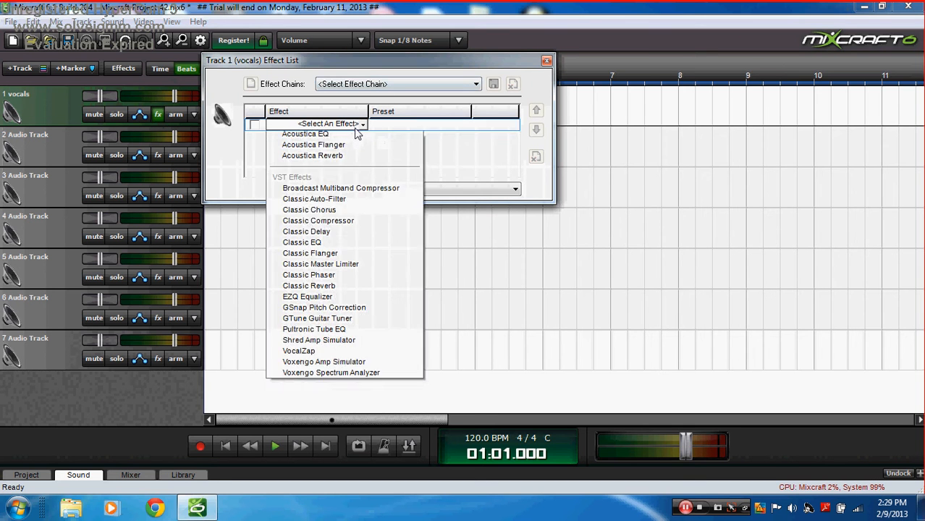
{"action": "left_click", "coordinate": [359, 128]}
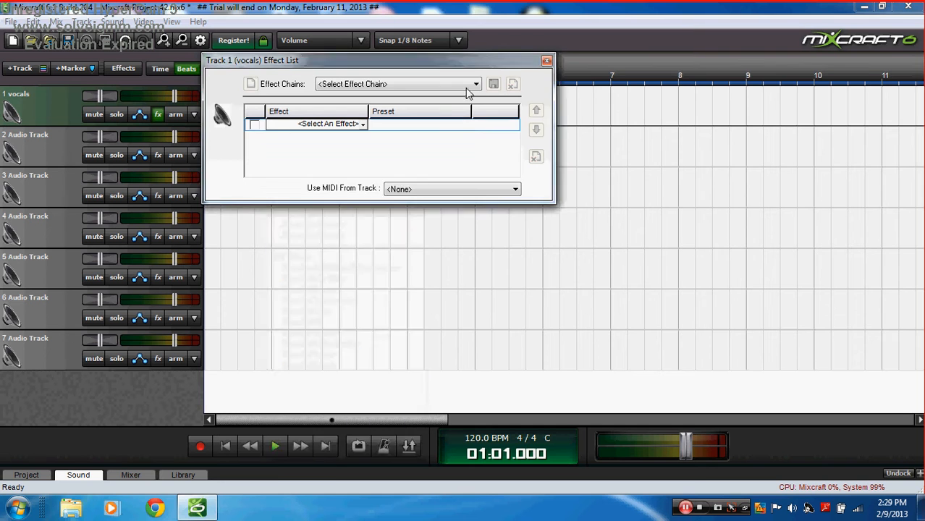
{"action": "left_click", "coordinate": [544, 62]}
{"action": "left_click", "coordinate": [547, 63]}
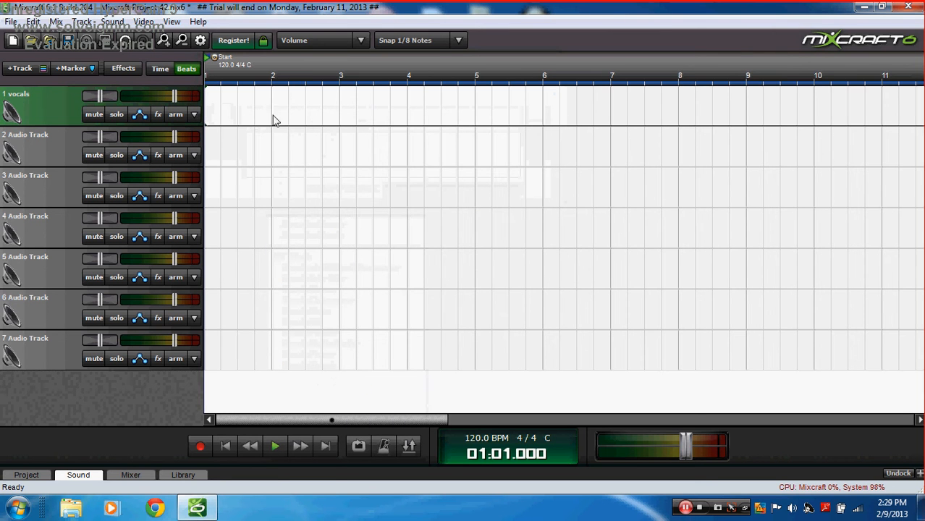
Step: Arm the vocals track with input monitoring on, briefly checking the tuner
{"action": "left_click", "coordinate": [175, 116]}
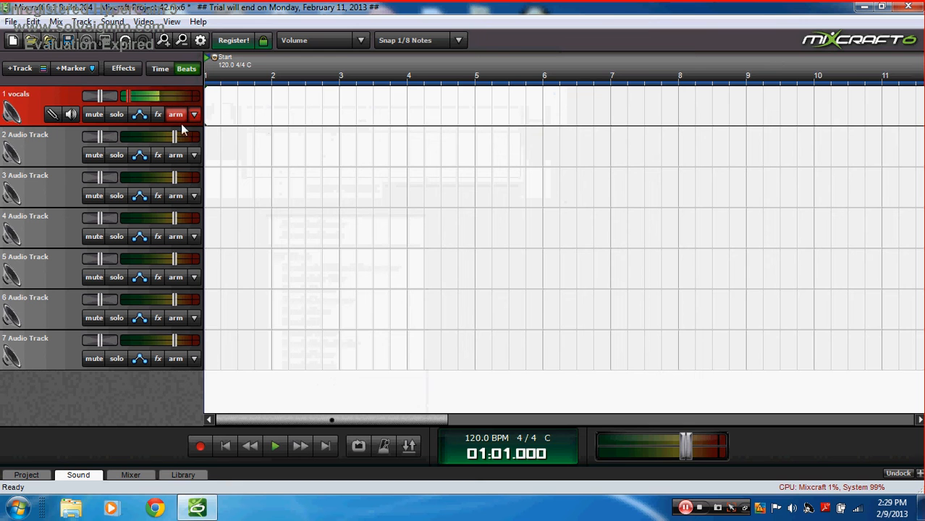
{"action": "left_click", "coordinate": [71, 113]}
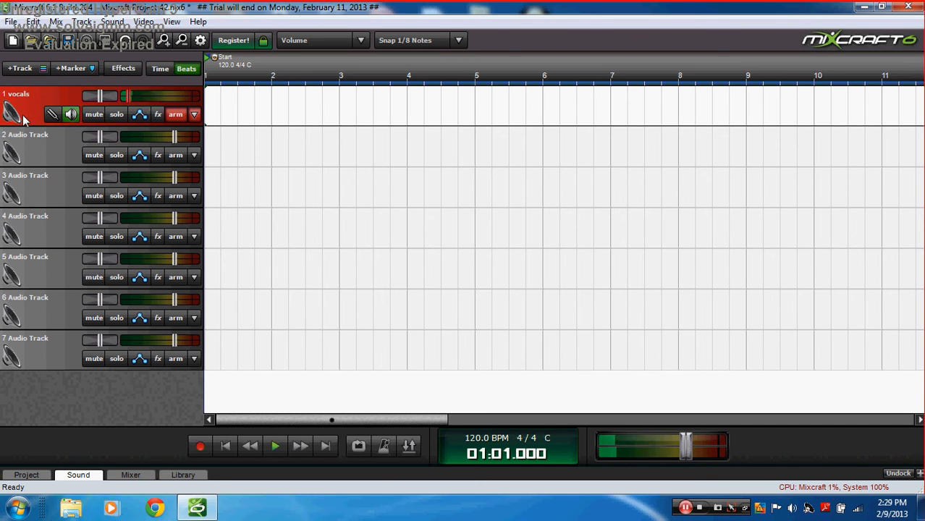
{"action": "left_click", "coordinate": [70, 119]}
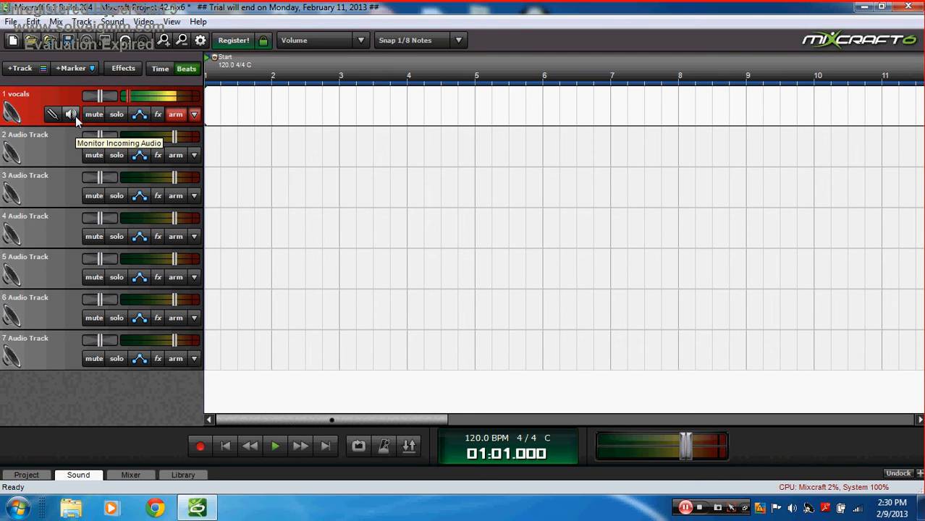
{"action": "left_click", "coordinate": [75, 119]}
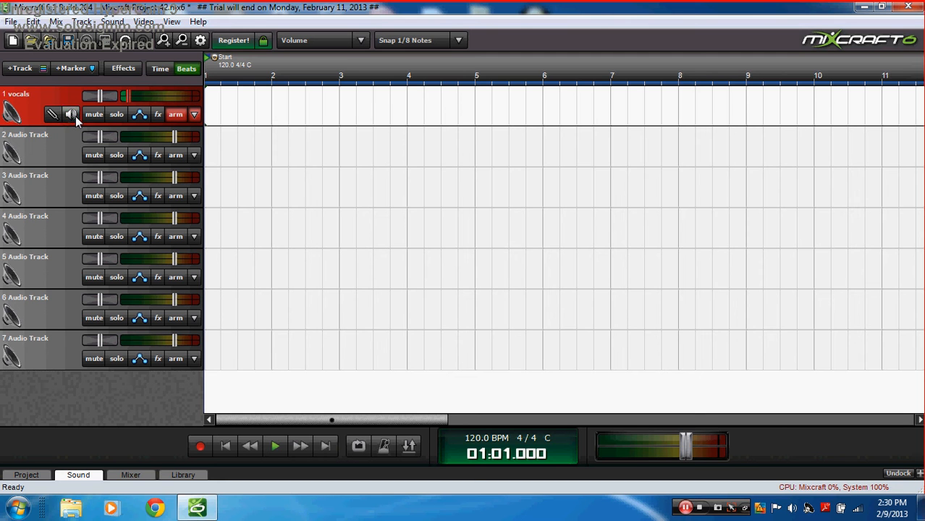
{"action": "left_click", "coordinate": [53, 115]}
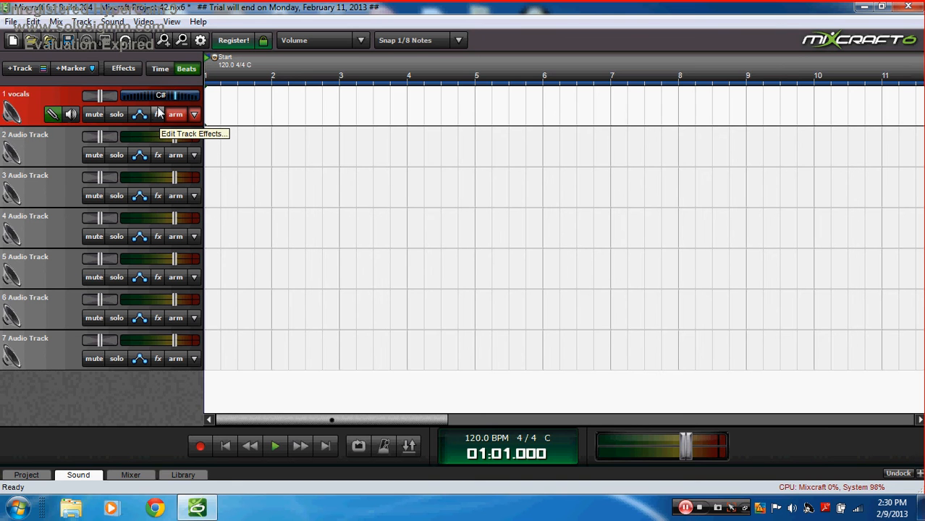
{"action": "left_click", "coordinate": [55, 118]}
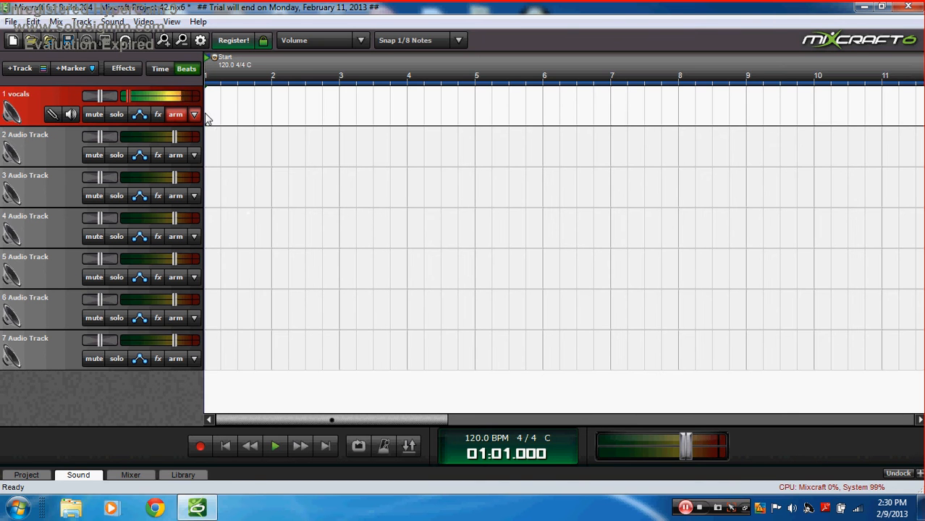
Step: Record a roughly four-bar '01 vocals' clip, disarm the track, and rewind to the start
{"action": "left_click", "coordinate": [199, 446]}
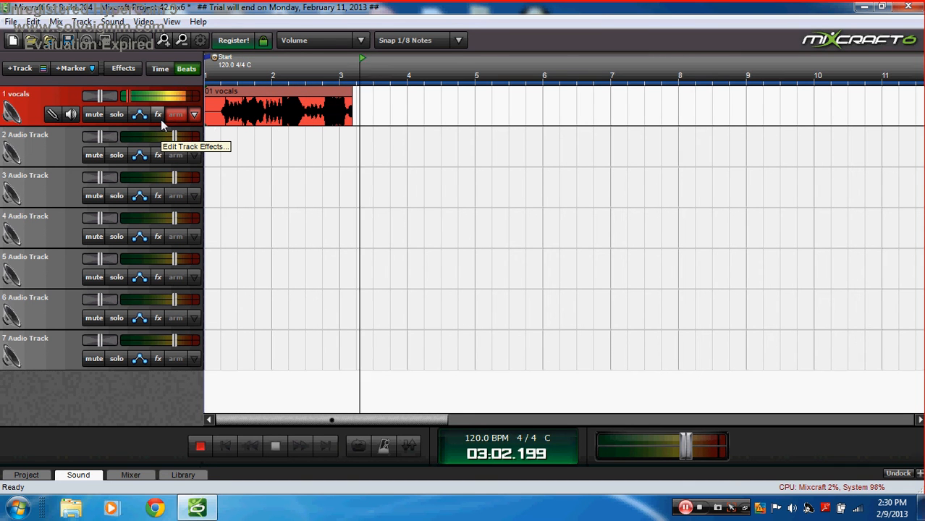
{"action": "left_click", "coordinate": [199, 446]}
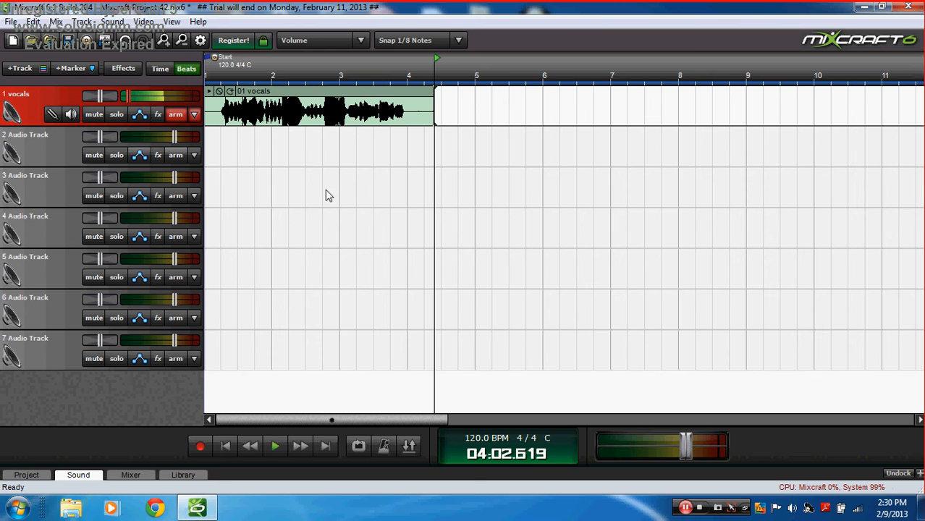
{"action": "left_click", "coordinate": [180, 115]}
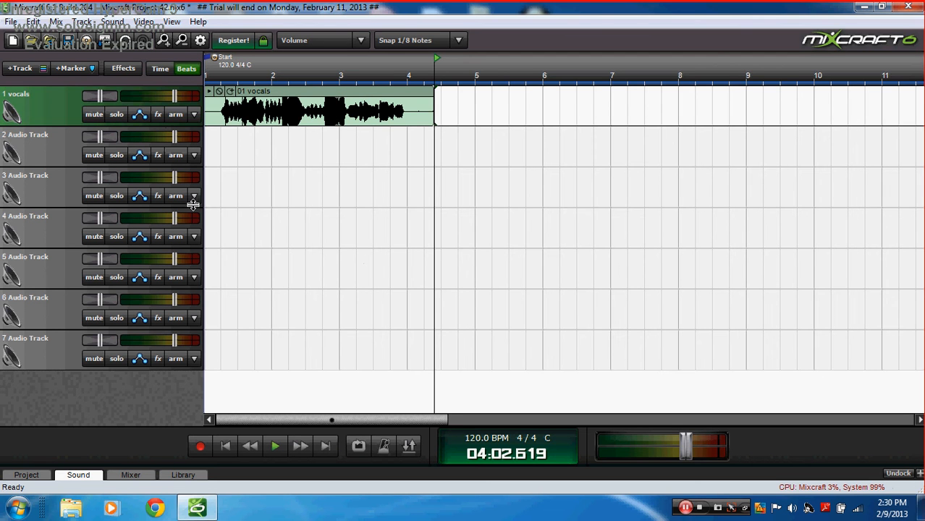
{"action": "left_click", "coordinate": [248, 446]}
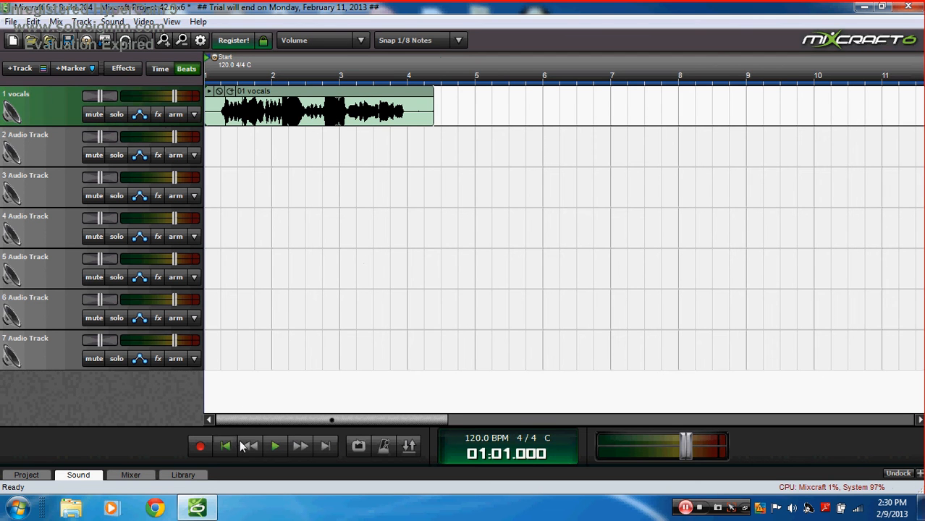
Step: Play back the vocals recording and rewind to the start
{"action": "left_click", "coordinate": [280, 447]}
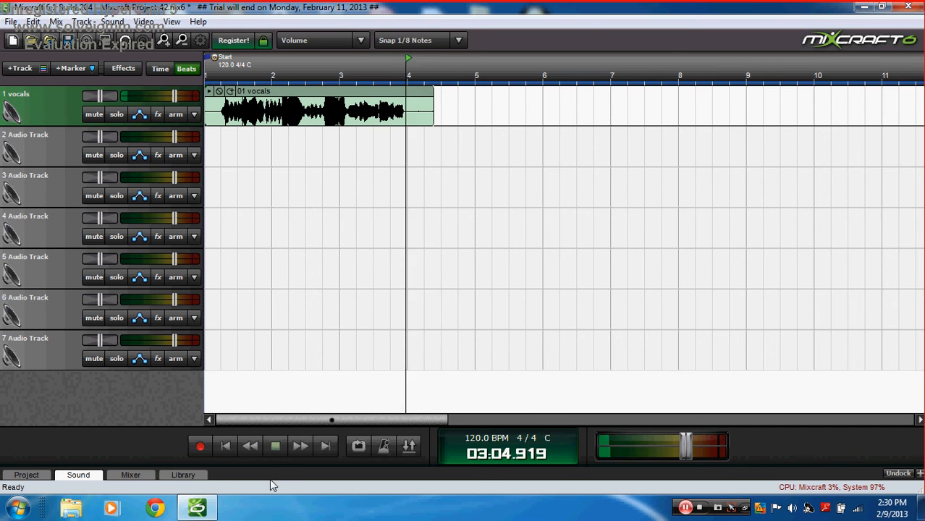
{"action": "left_click", "coordinate": [275, 447]}
{"action": "left_click", "coordinate": [225, 445]}
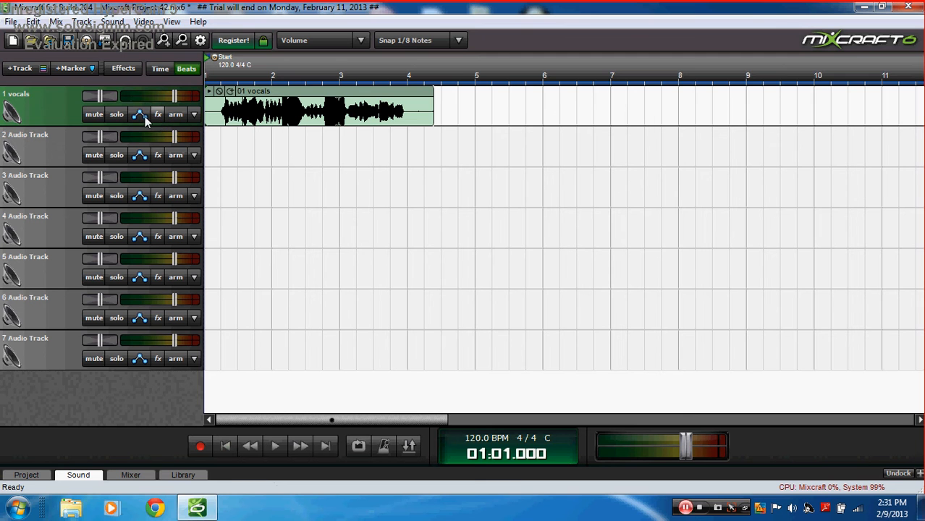
Step: Play the project with the vocals track muted, then unmute it
{"action": "left_click", "coordinate": [92, 117]}
{"action": "left_click", "coordinate": [275, 446]}
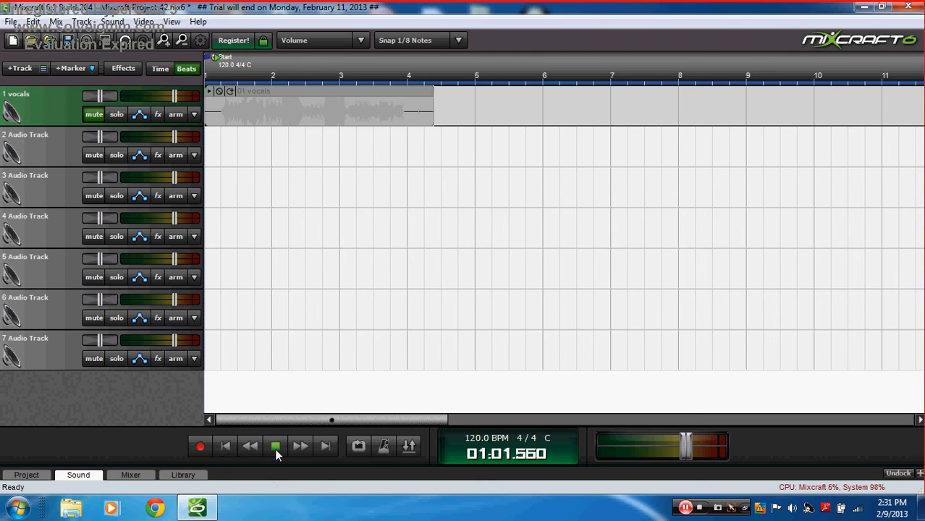
{"action": "left_click", "coordinate": [275, 447]}
{"action": "left_click", "coordinate": [225, 446]}
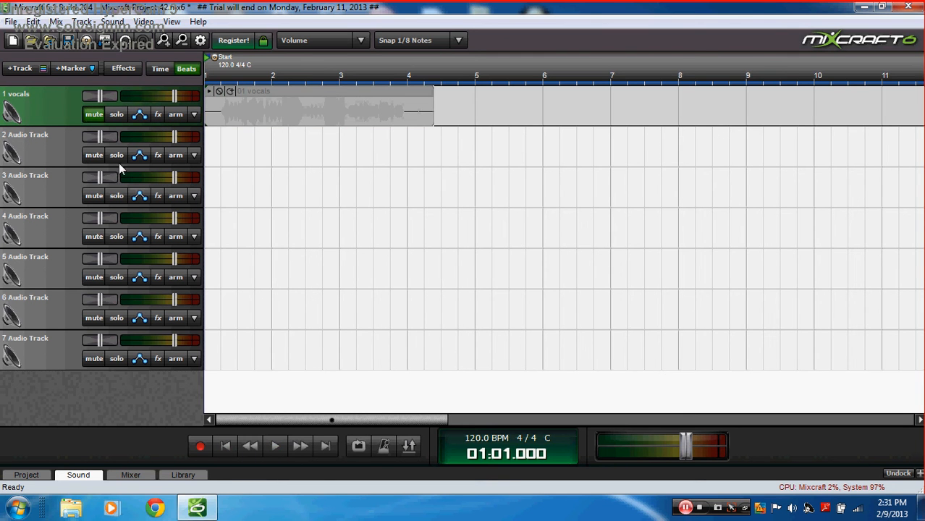
{"action": "left_click", "coordinate": [102, 117]}
Step: Solo the vocals track, play it back, and rewind
{"action": "left_click", "coordinate": [116, 114]}
{"action": "left_click", "coordinate": [281, 447]}
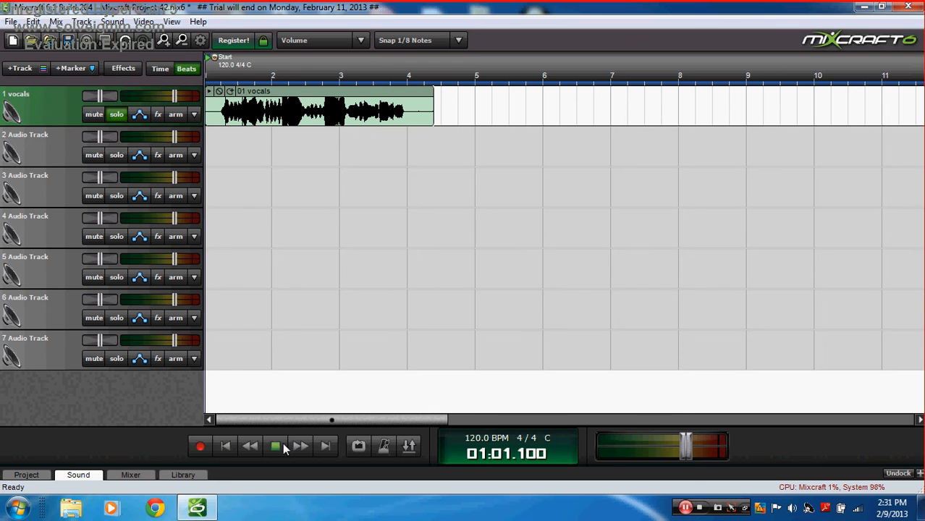
{"action": "left_click", "coordinate": [280, 447]}
{"action": "left_click", "coordinate": [225, 446]}
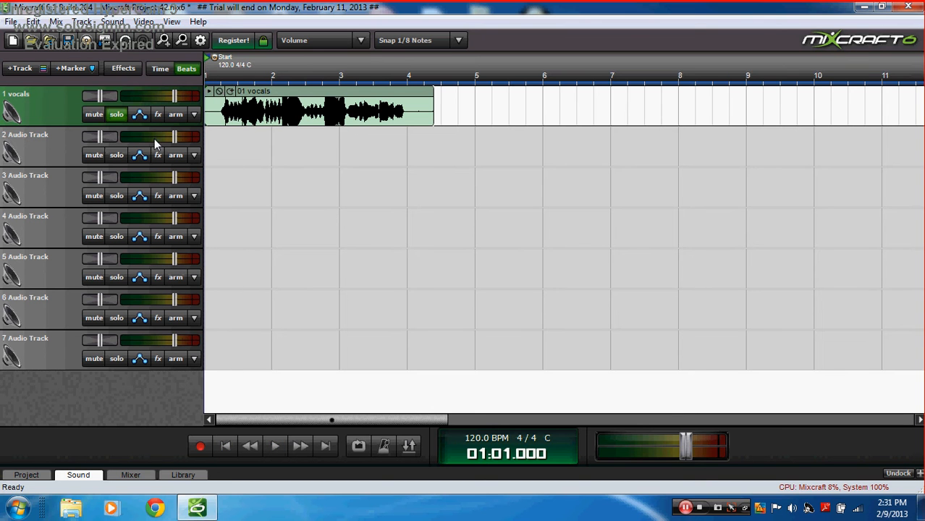
Step: Delete all six empty audio tracks one by one, leaving only vocals
{"action": "right_click", "coordinate": [44, 152]}
{"action": "left_click", "coordinate": [83, 179]}
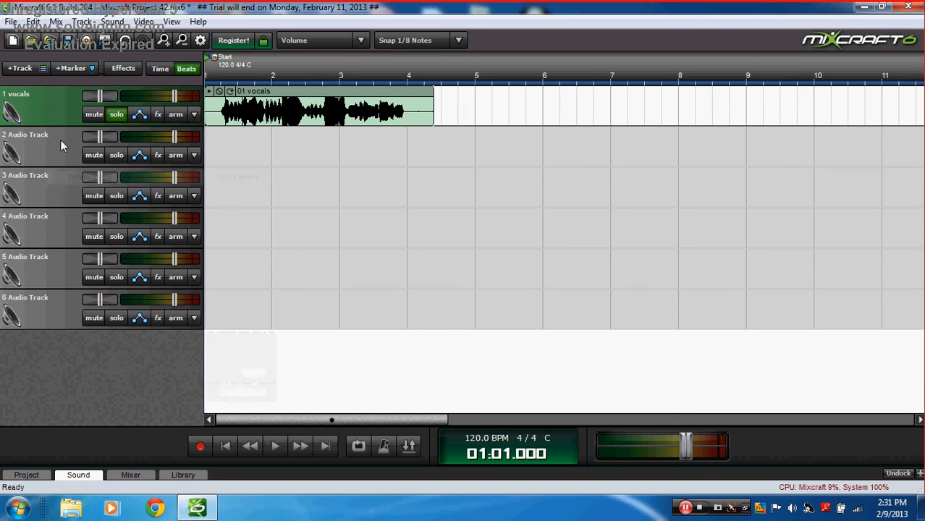
{"action": "right_click", "coordinate": [54, 150]}
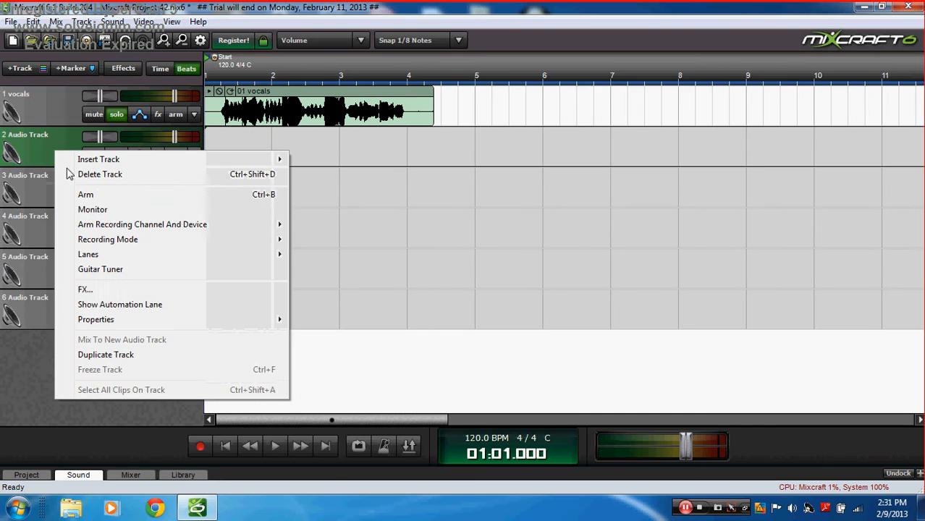
{"action": "left_click", "coordinate": [107, 176]}
{"action": "right_click", "coordinate": [39, 153]}
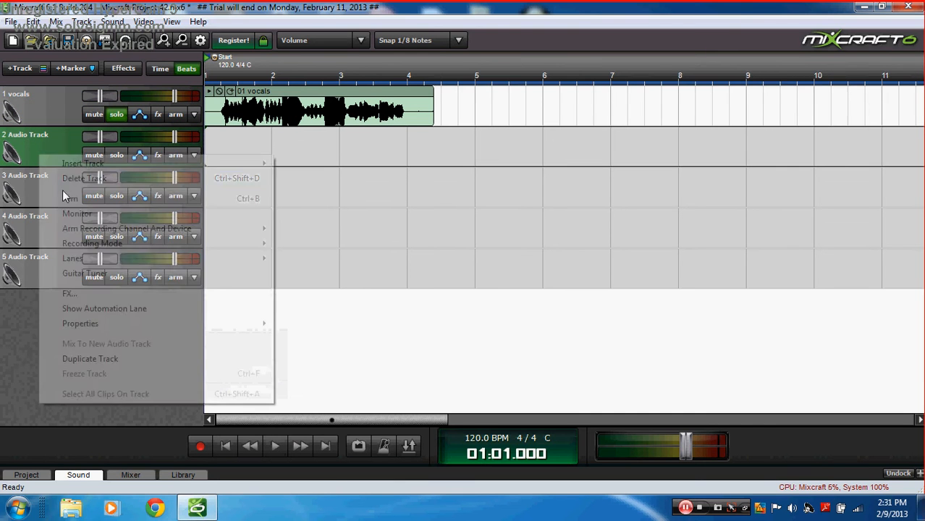
{"action": "left_click", "coordinate": [73, 177]}
{"action": "right_click", "coordinate": [48, 151]}
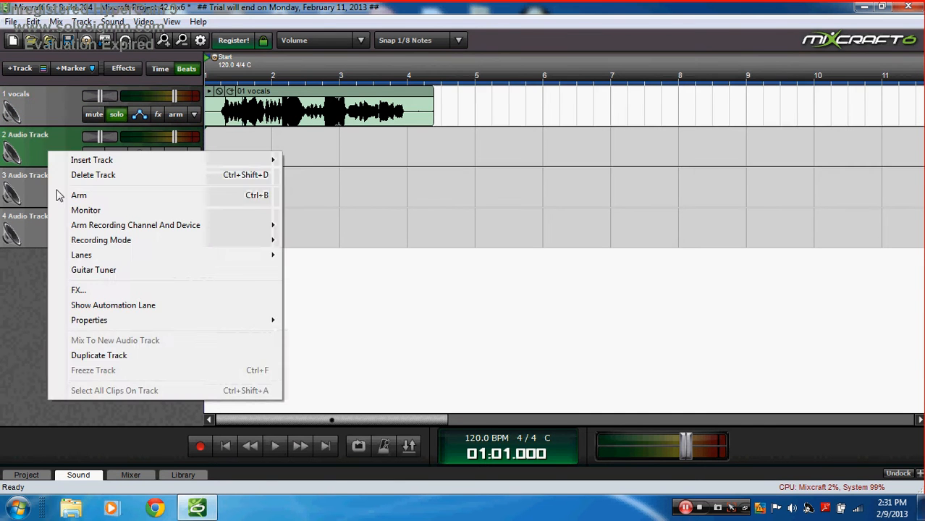
{"action": "left_click", "coordinate": [62, 174]}
{"action": "right_click", "coordinate": [55, 147]}
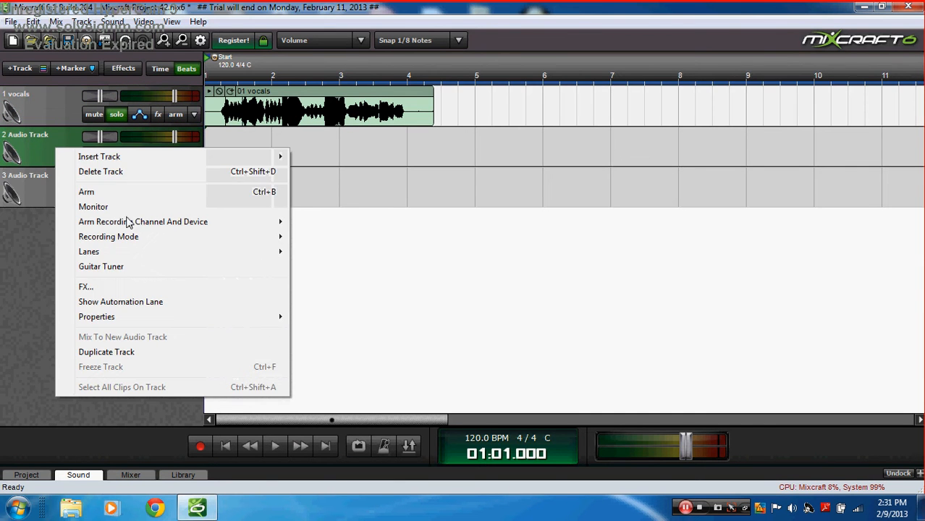
{"action": "left_click", "coordinate": [108, 172]}
{"action": "right_click", "coordinate": [48, 142]}
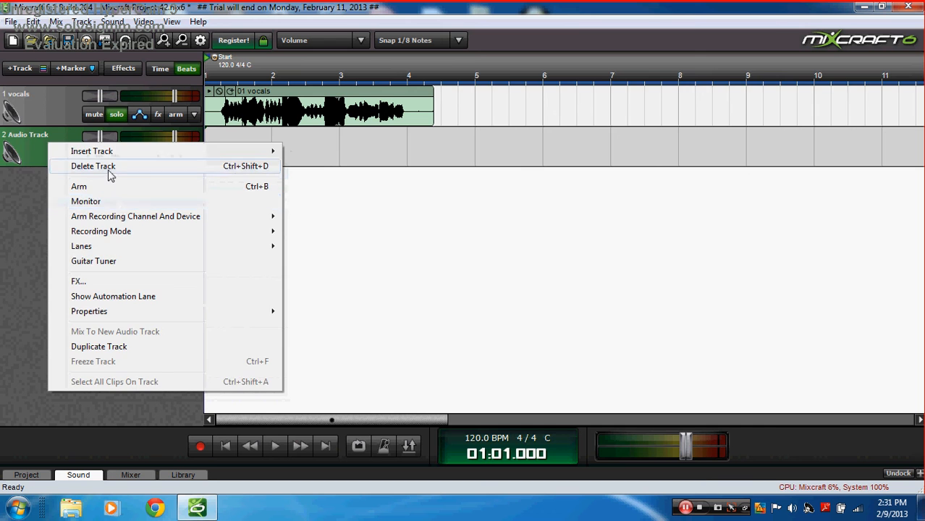
{"action": "left_click", "coordinate": [109, 168]}
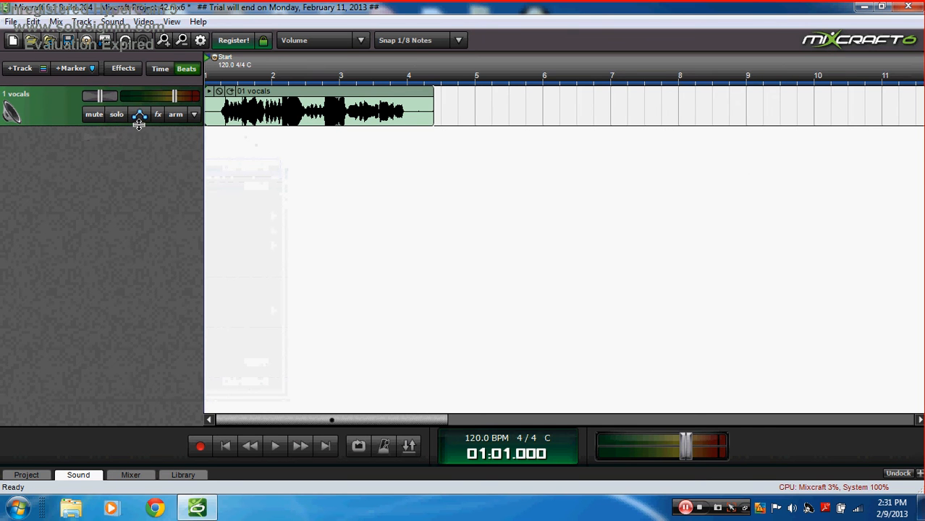
Step: Show the vocals track's Track Volume automation lane
{"action": "left_click", "coordinate": [139, 119]}
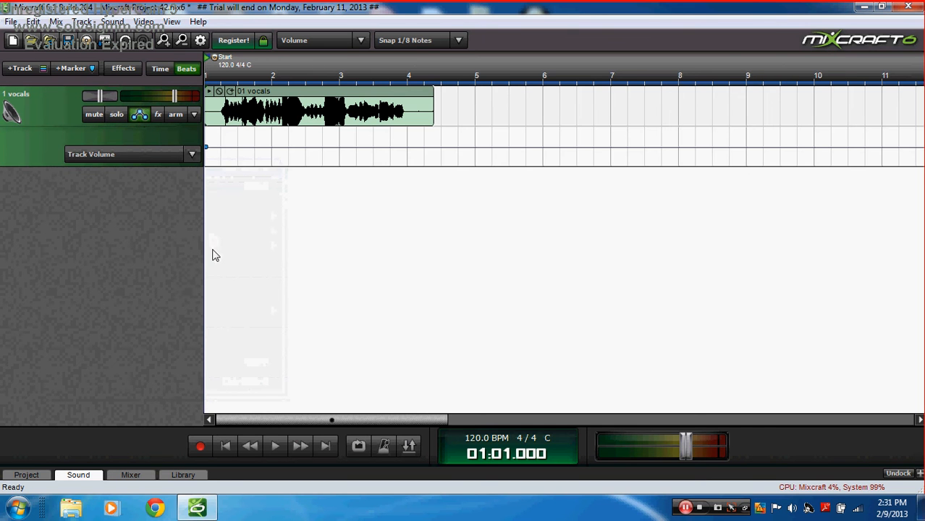
{"action": "left_click", "coordinate": [142, 120]}
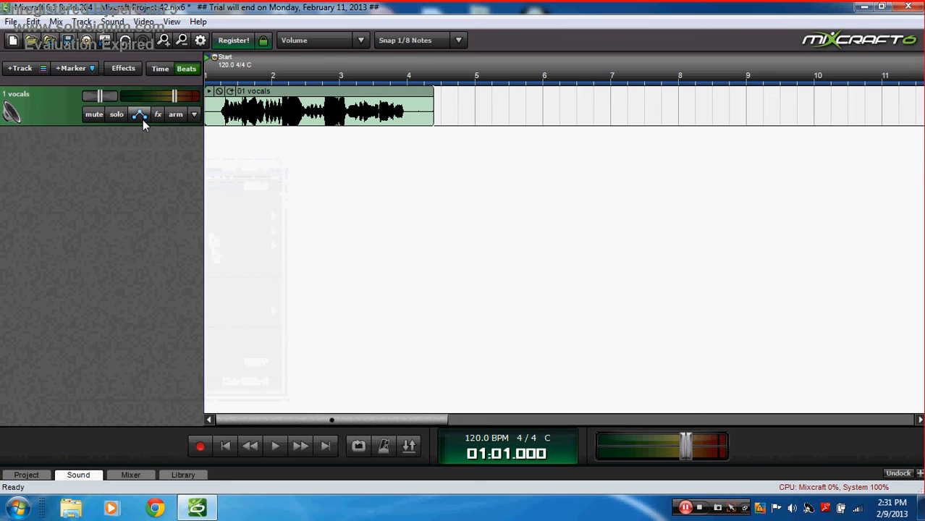
{"action": "left_click", "coordinate": [143, 119]}
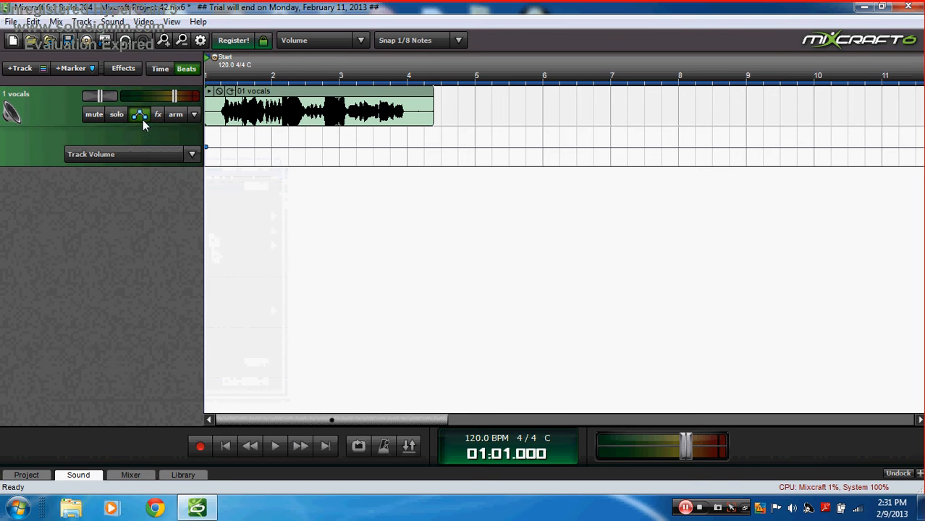
{"action": "left_click", "coordinate": [192, 154]}
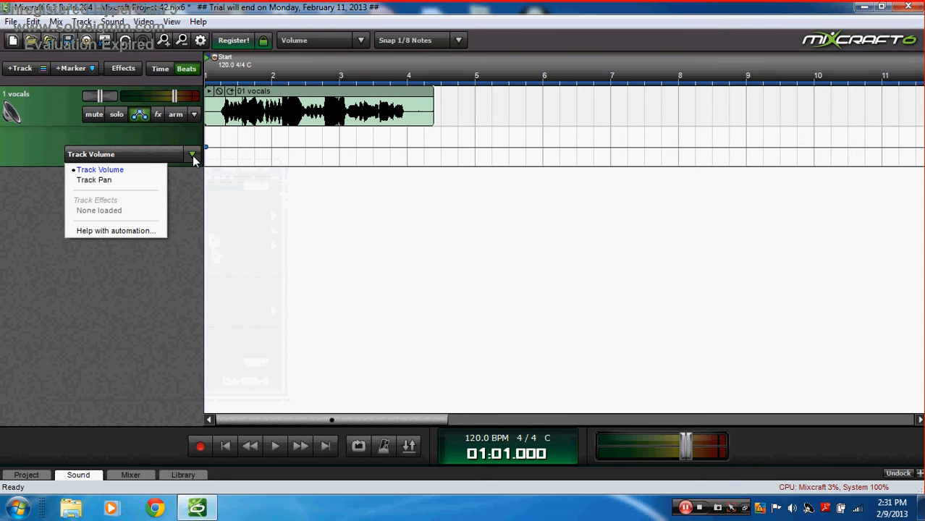
{"action": "left_click", "coordinate": [206, 147]}
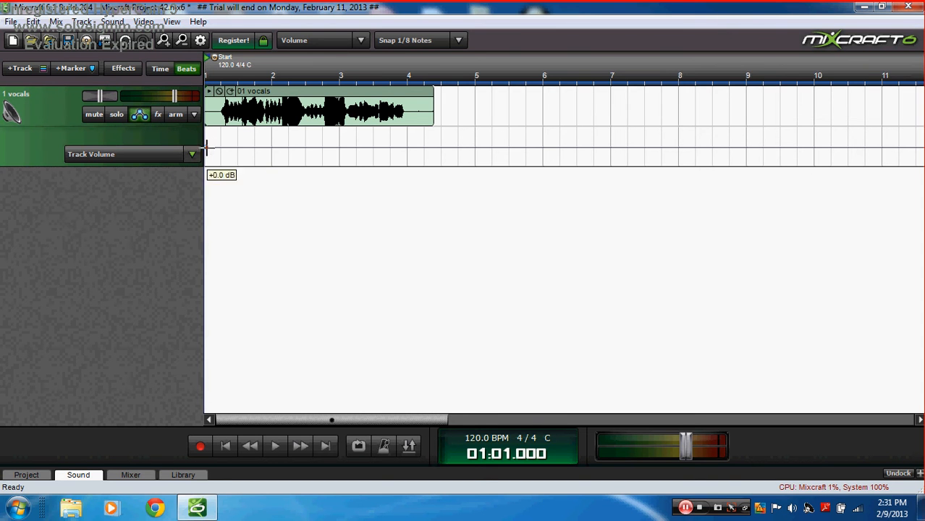
Step: Add volume envelope points around bars 2, 3 and 4, then preview the fade from the start
{"action": "left_click_drag", "start_coordinate": [271, 147], "coordinate": [275, 188]}
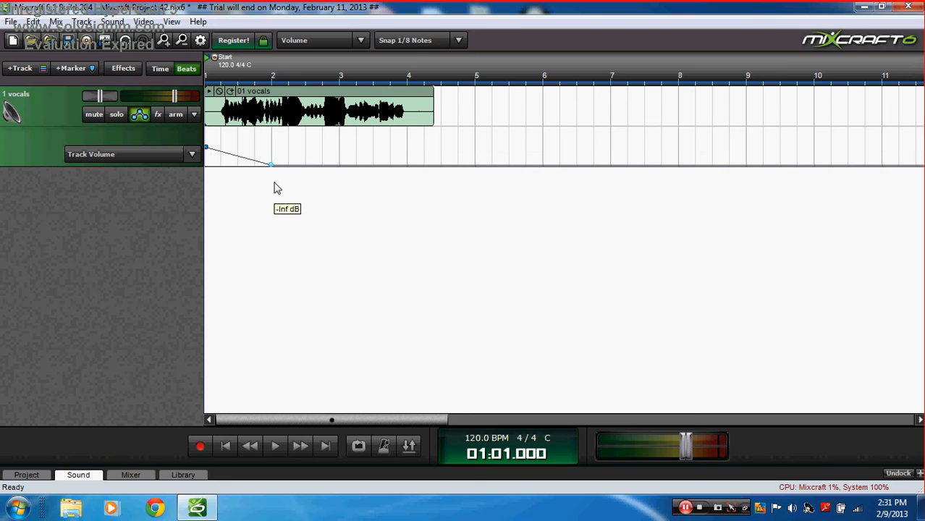
{"action": "left_click_drag", "start_coordinate": [338, 162], "coordinate": [347, 128]}
{"action": "left_click_drag", "start_coordinate": [406, 130], "coordinate": [410, 183]}
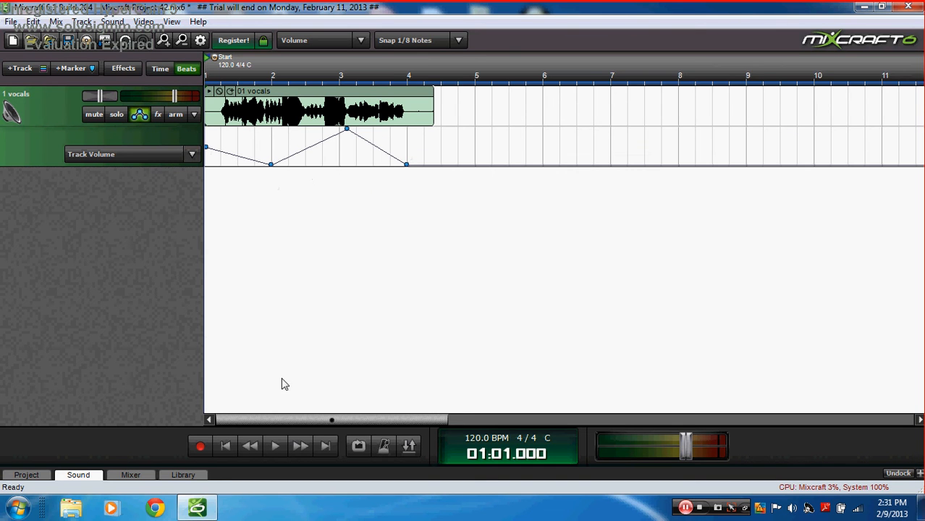
{"action": "left_click_drag", "start_coordinate": [208, 148], "coordinate": [207, 129]}
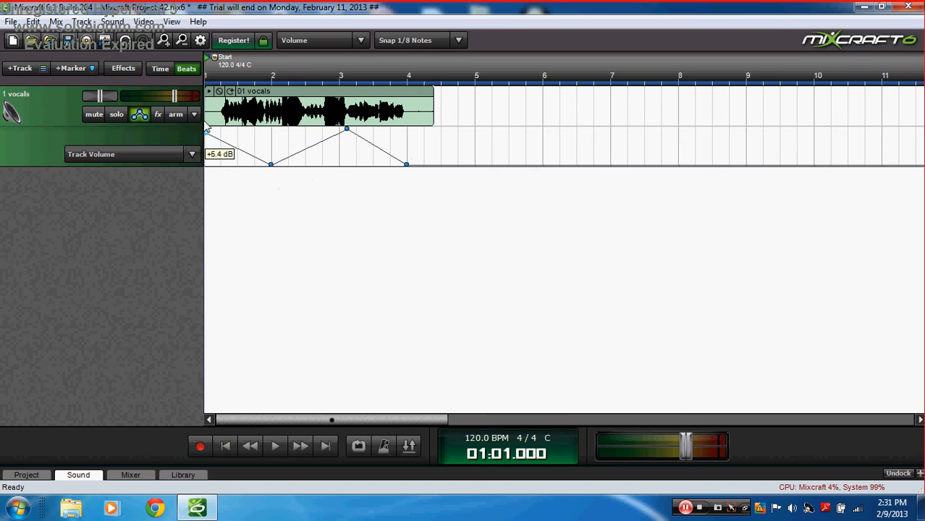
{"action": "left_click", "coordinate": [274, 447]}
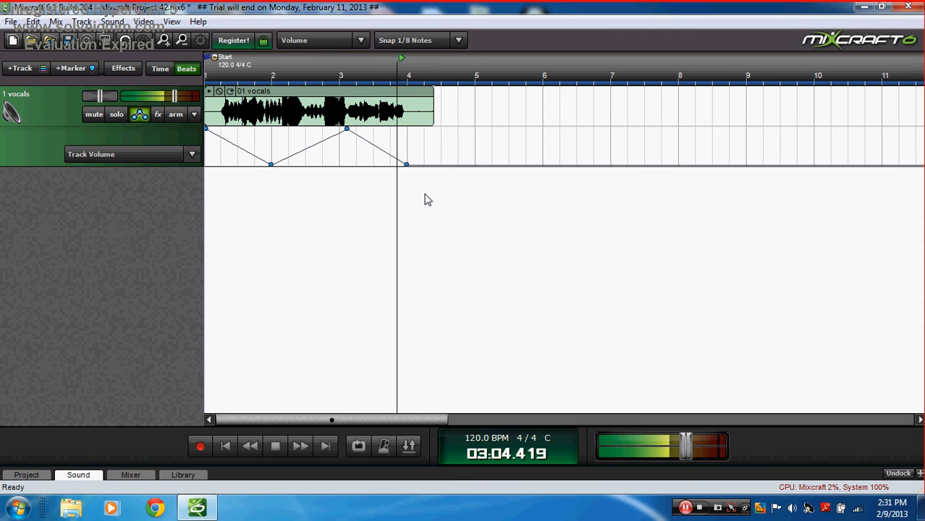
{"action": "left_click", "coordinate": [277, 446]}
{"action": "left_click", "coordinate": [225, 447]}
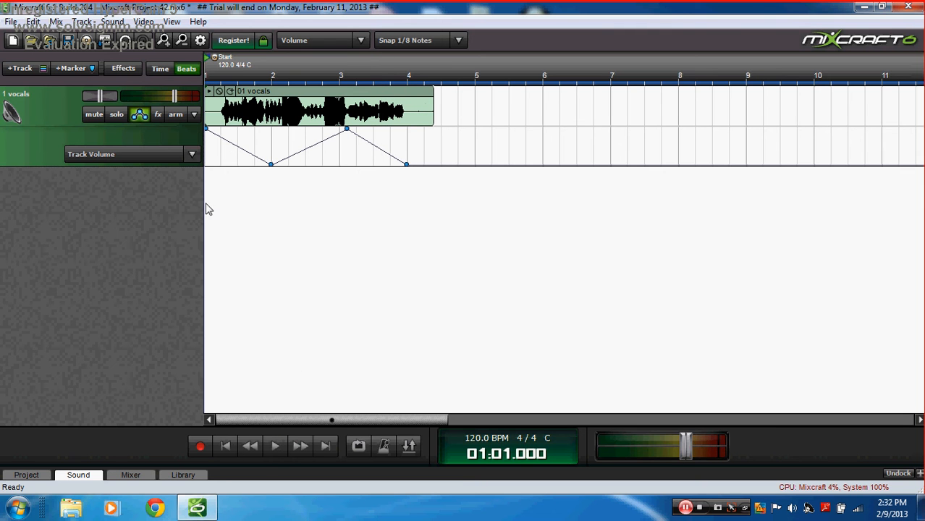
Step: Raise the bar 2 point to full volume and pull the next point to silence, then replay
{"action": "left_click", "coordinate": [192, 155]}
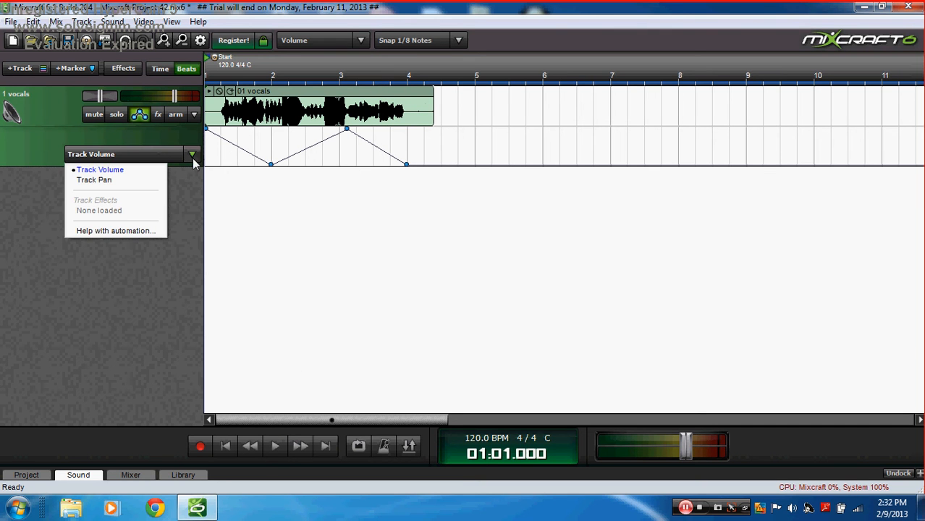
{"action": "left_click", "coordinate": [272, 164]}
{"action": "left_click_drag", "start_coordinate": [272, 163], "coordinate": [271, 128]}
{"action": "left_click_drag", "start_coordinate": [348, 128], "coordinate": [410, 173]}
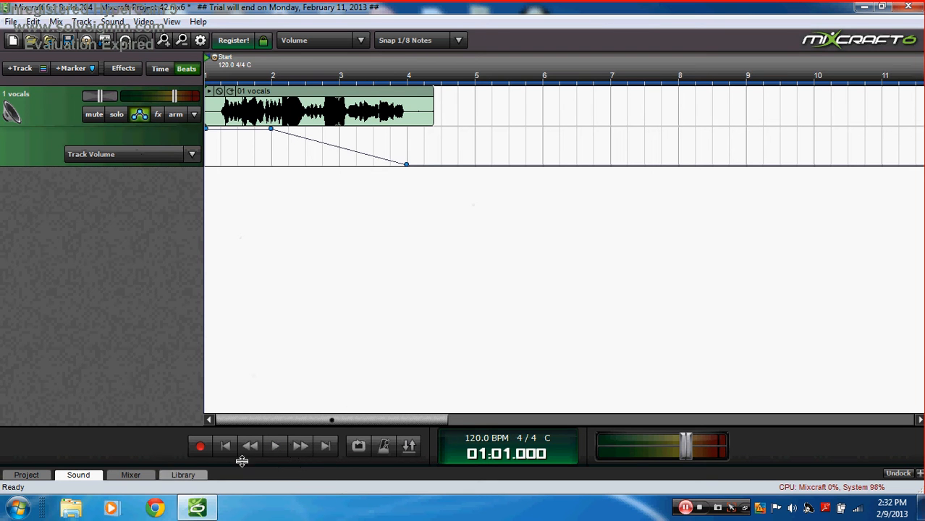
{"action": "left_click", "coordinate": [273, 453]}
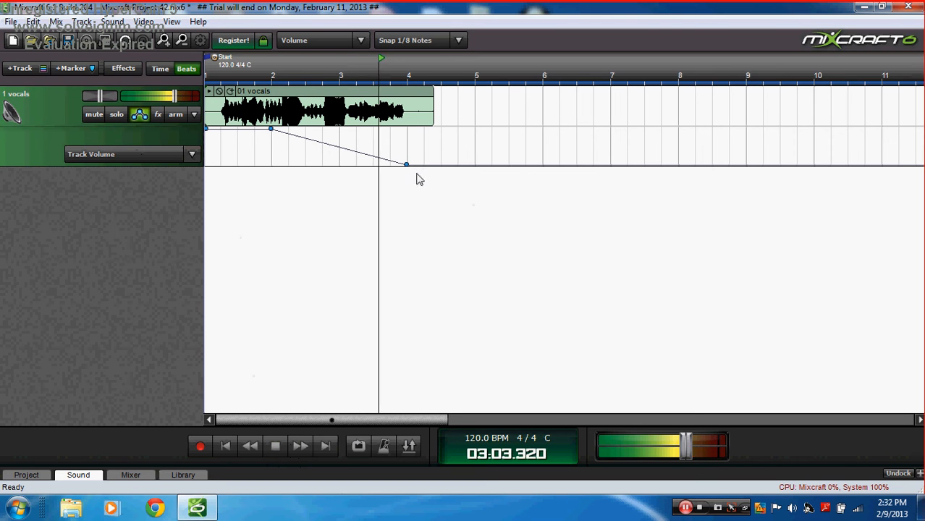
{"action": "left_click", "coordinate": [269, 448]}
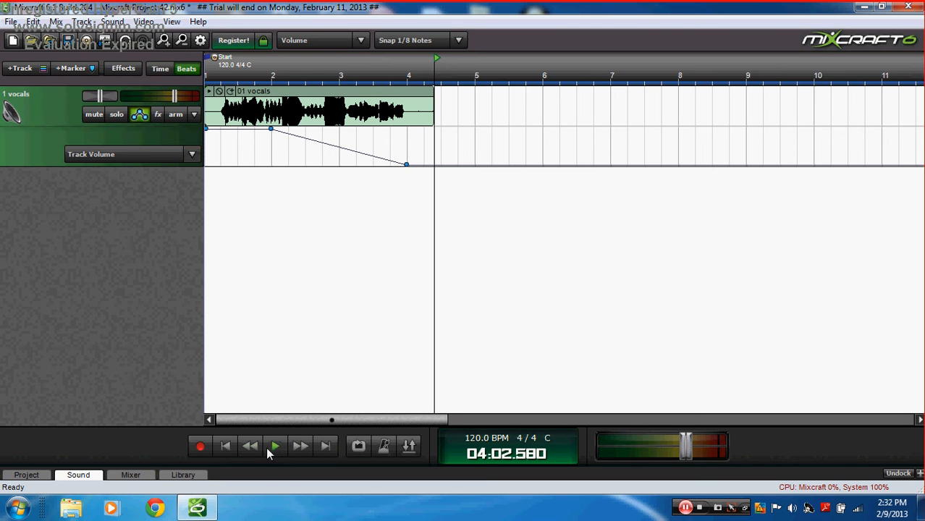
{"action": "left_click", "coordinate": [226, 446]}
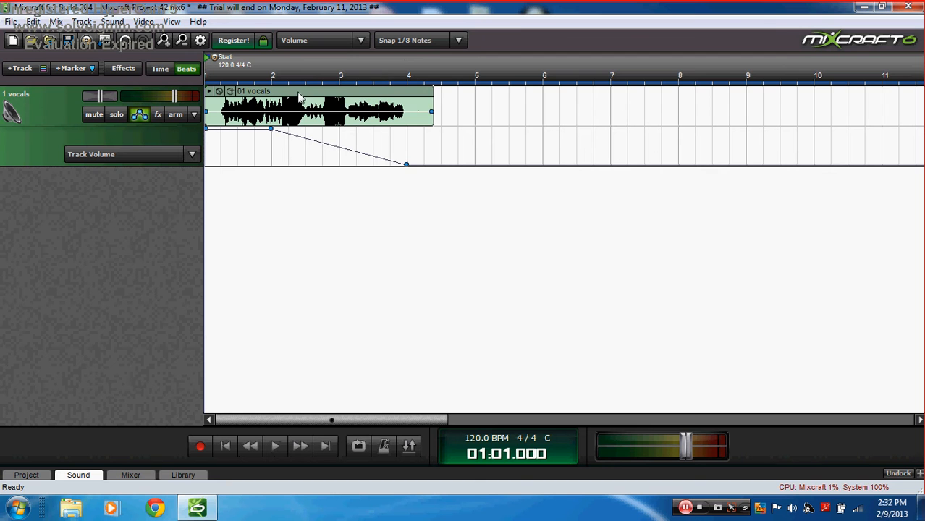
Step: Switch the vocals automation lane to Track Pan
{"action": "right_click", "coordinate": [299, 94]}
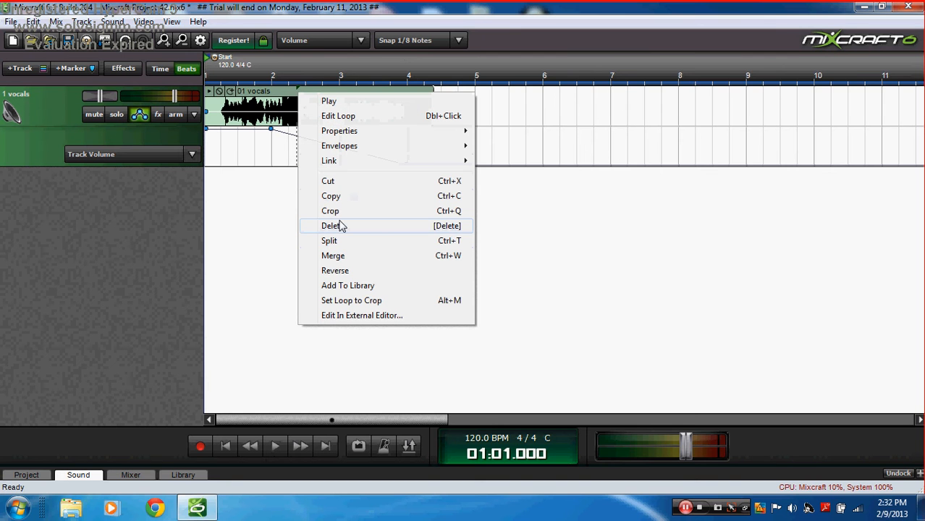
{"action": "left_click", "coordinate": [192, 154]}
{"action": "left_click", "coordinate": [139, 181]}
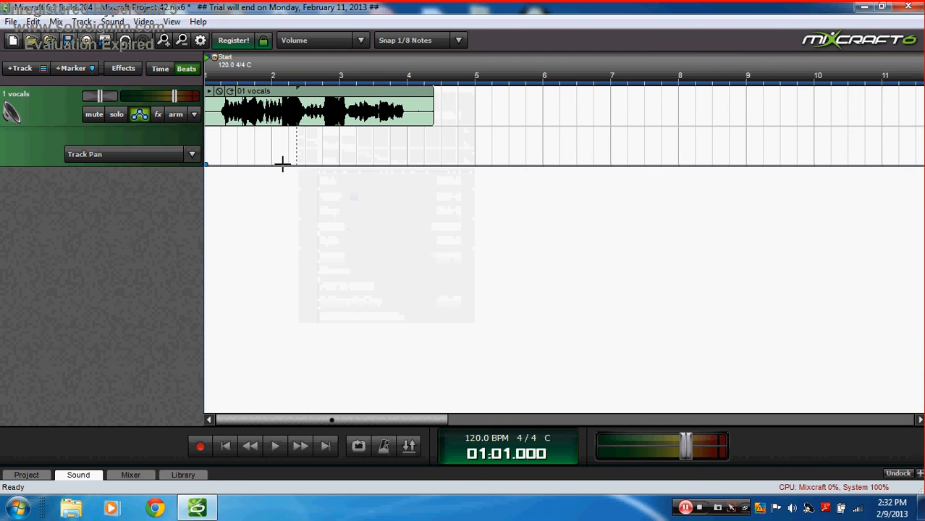
Step: Draw the pan sweep peaking near bar 2½ with a point at bar 4, preview it, then return to Track Volume
{"action": "left_click_drag", "start_coordinate": [313, 162], "coordinate": [304, 129]}
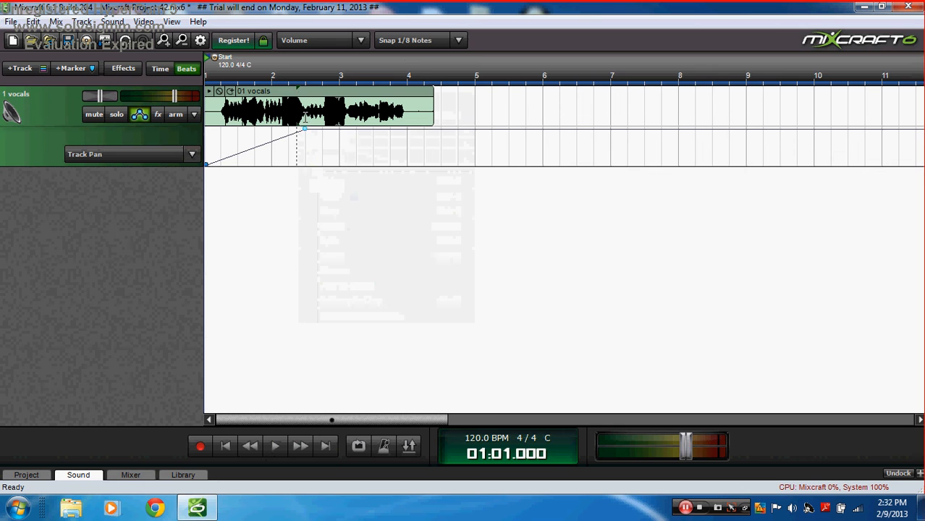
{"action": "left_click_drag", "start_coordinate": [407, 129], "coordinate": [407, 187]}
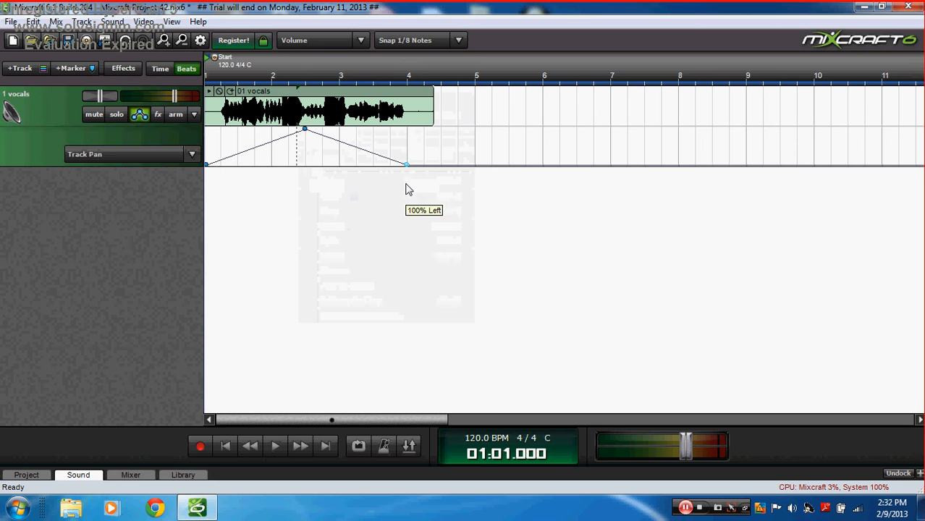
{"action": "left_click", "coordinate": [275, 446]}
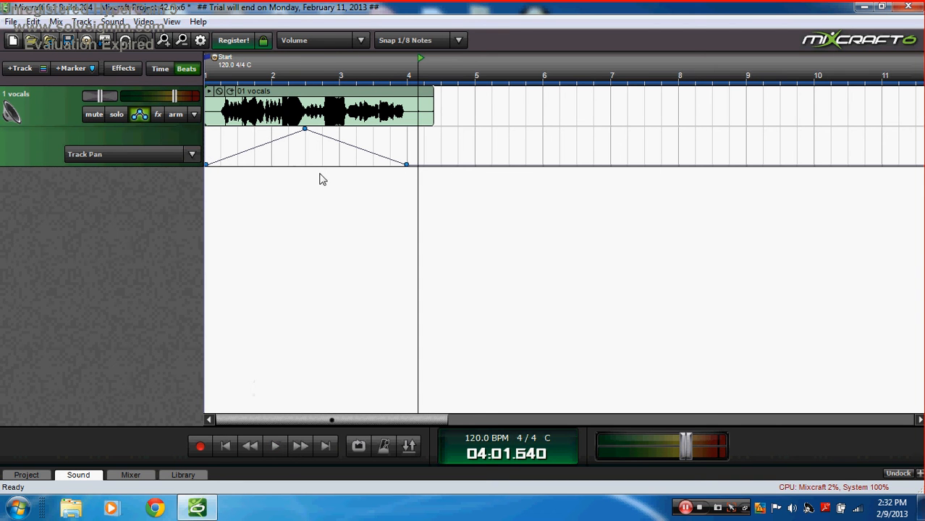
{"action": "left_click", "coordinate": [191, 157]}
{"action": "left_click", "coordinate": [106, 169]}
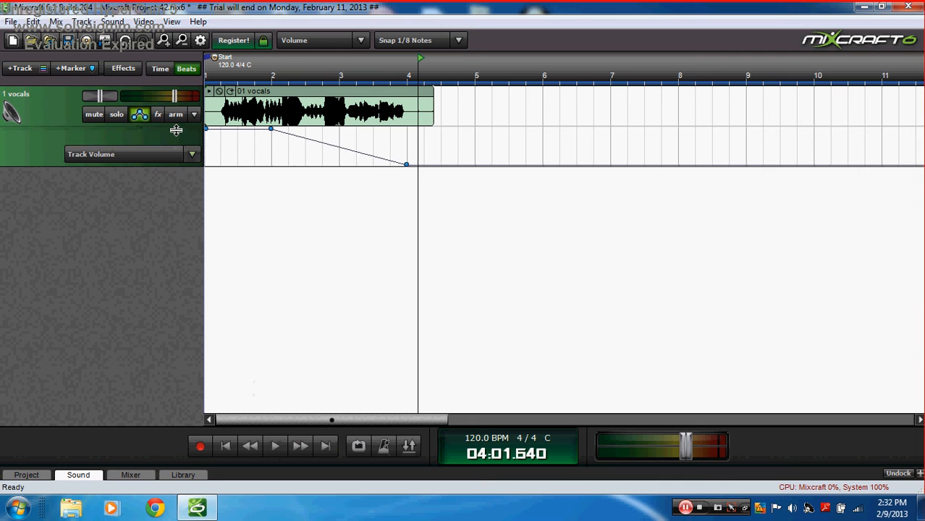
Step: Hide the automation lane and try the vocals pan slider fully left, then fully right
{"action": "left_click", "coordinate": [139, 116]}
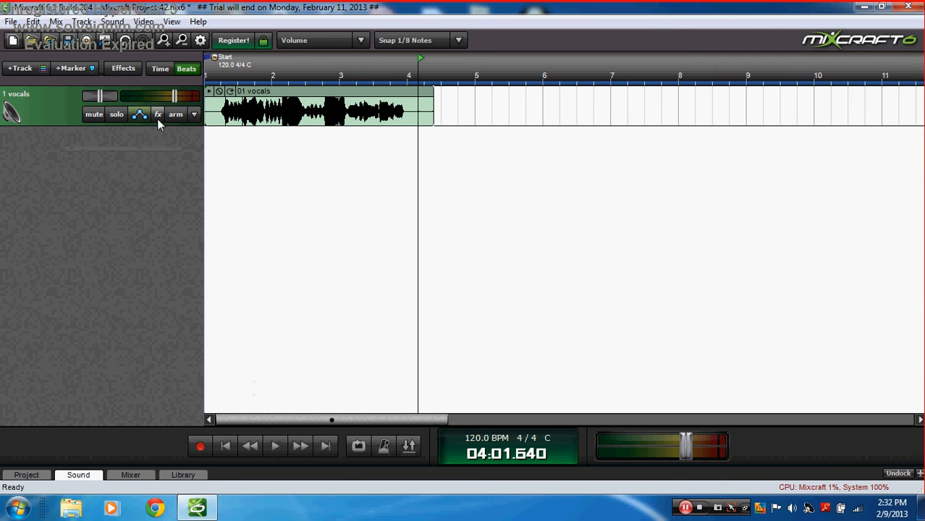
{"action": "left_click_drag", "start_coordinate": [99, 96], "coordinate": [42, 98]}
{"action": "left_click", "coordinate": [225, 446]}
{"action": "left_click", "coordinate": [274, 447]}
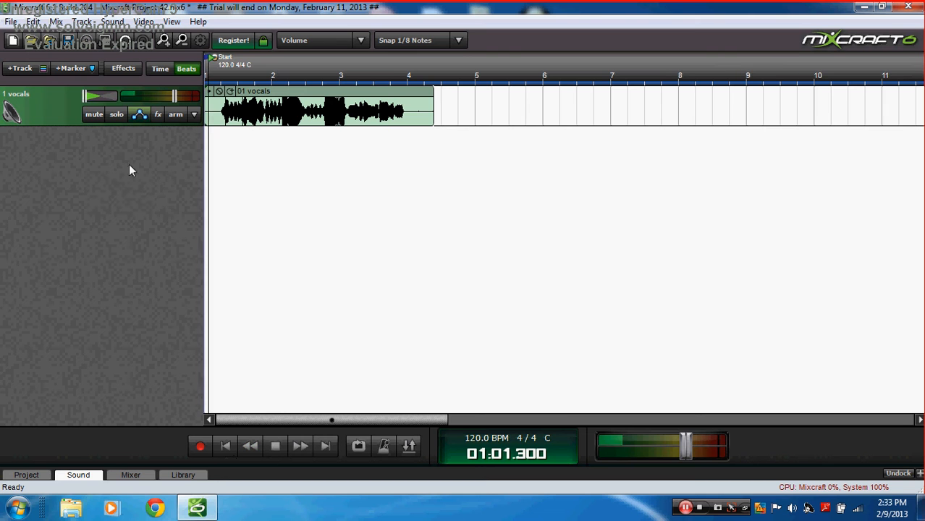
{"action": "left_click_drag", "start_coordinate": [82, 99], "coordinate": [135, 110]}
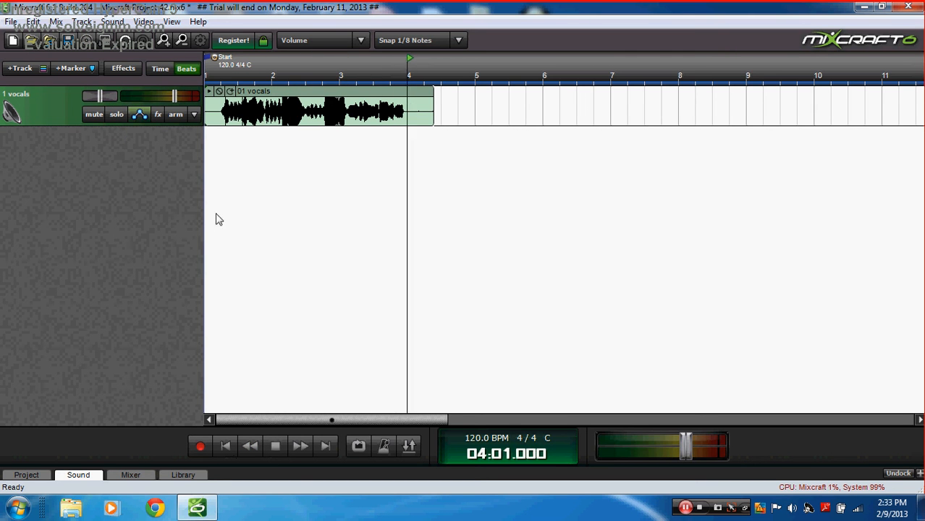
{"action": "left_click", "coordinate": [226, 445]}
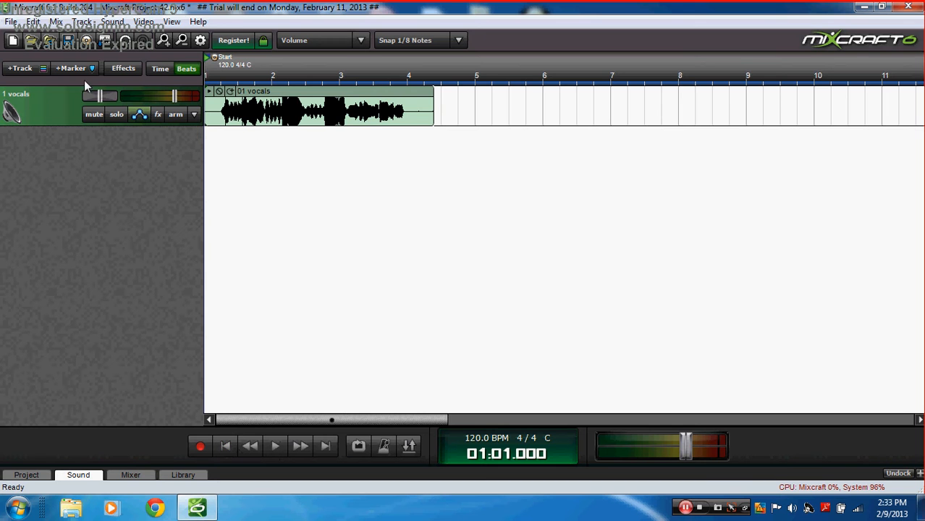
Step: Lower the vocals track volume slider and listen to the new level
{"action": "left_click_drag", "start_coordinate": [174, 97], "coordinate": [154, 96]}
{"action": "left_click", "coordinate": [276, 446]}
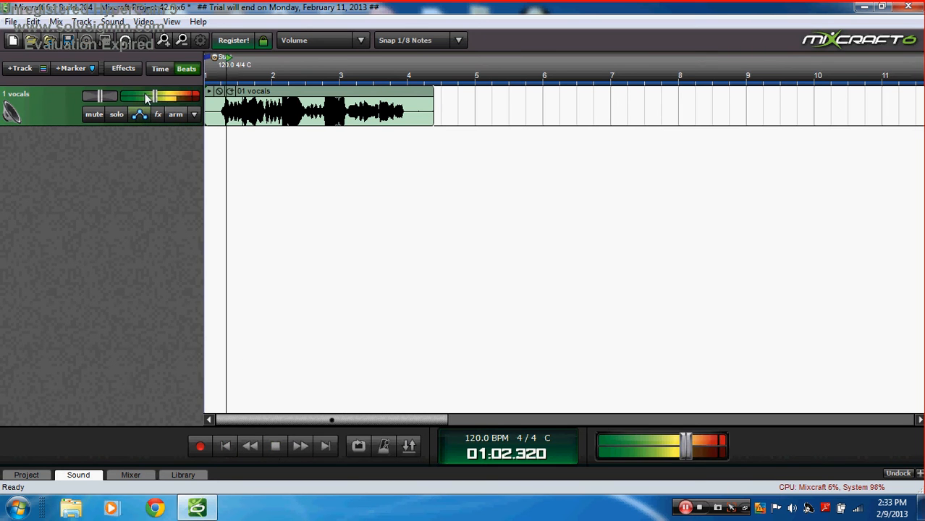
{"action": "mouse_move", "coordinate": [148, 96]}
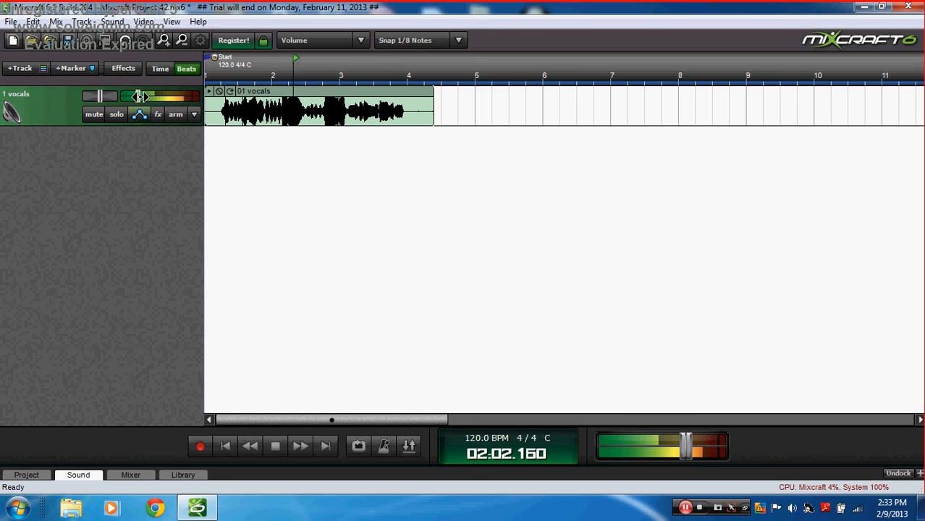
{"action": "left_click", "coordinate": [278, 446]}
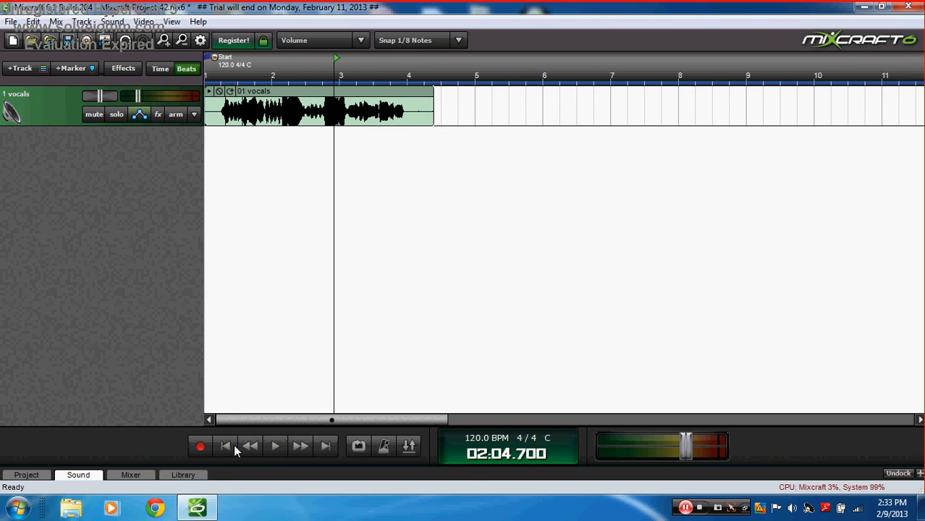
{"action": "left_click", "coordinate": [228, 446]}
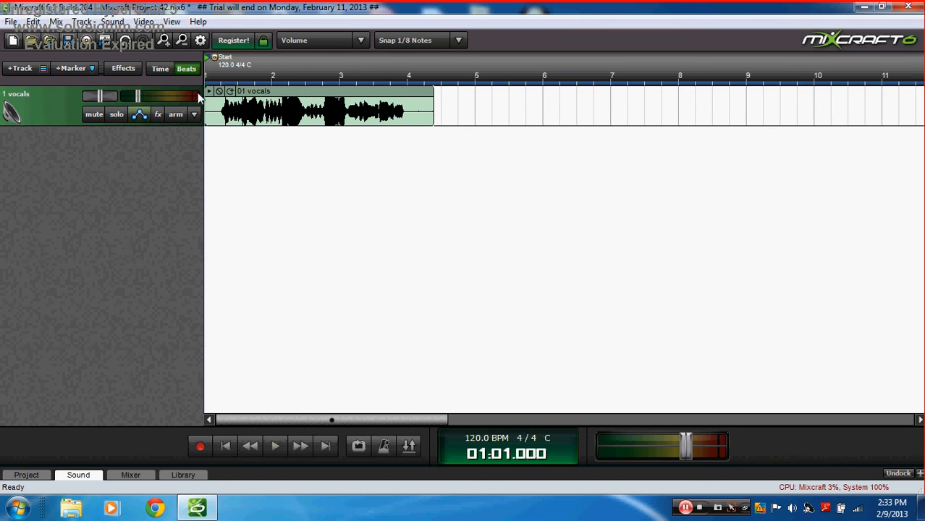
Step: Browse the vocals track's available effects and effect chain presets without applying any
{"action": "left_click", "coordinate": [158, 117]}
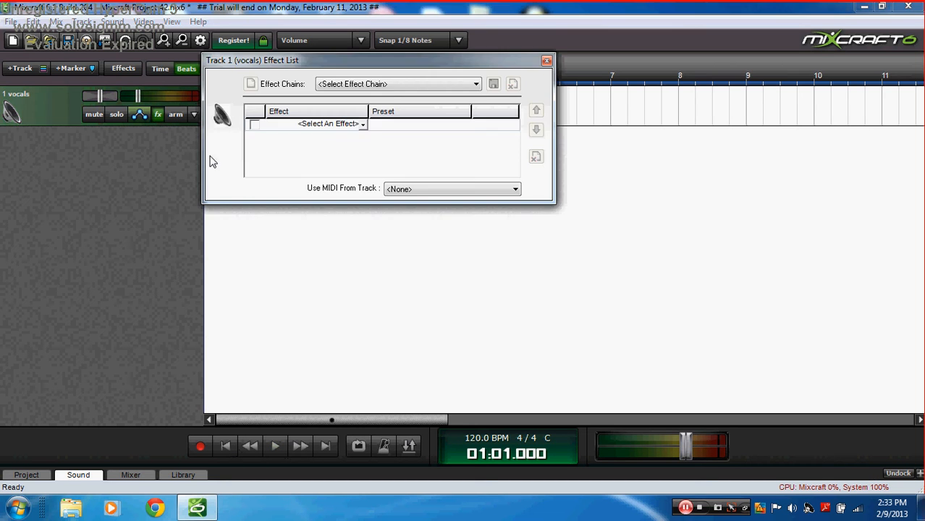
{"action": "left_click", "coordinate": [355, 128]}
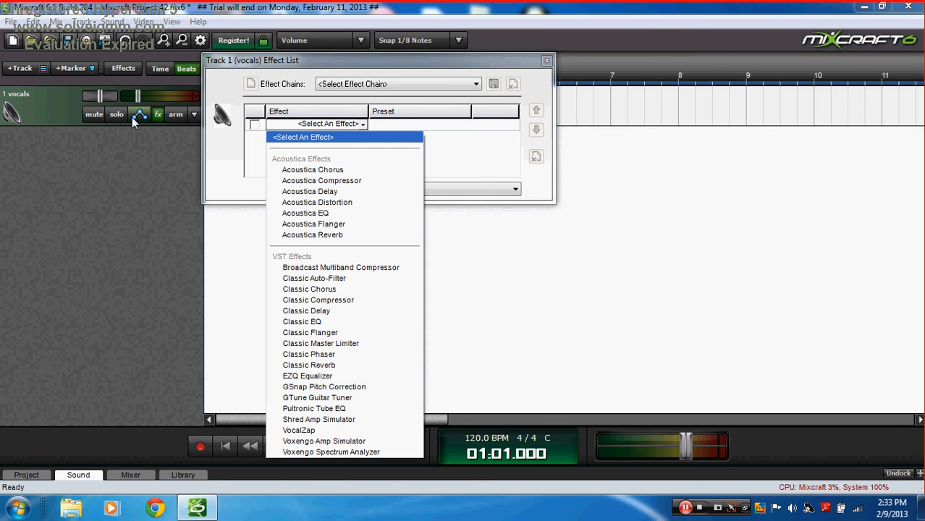
{"action": "left_click", "coordinate": [158, 134]}
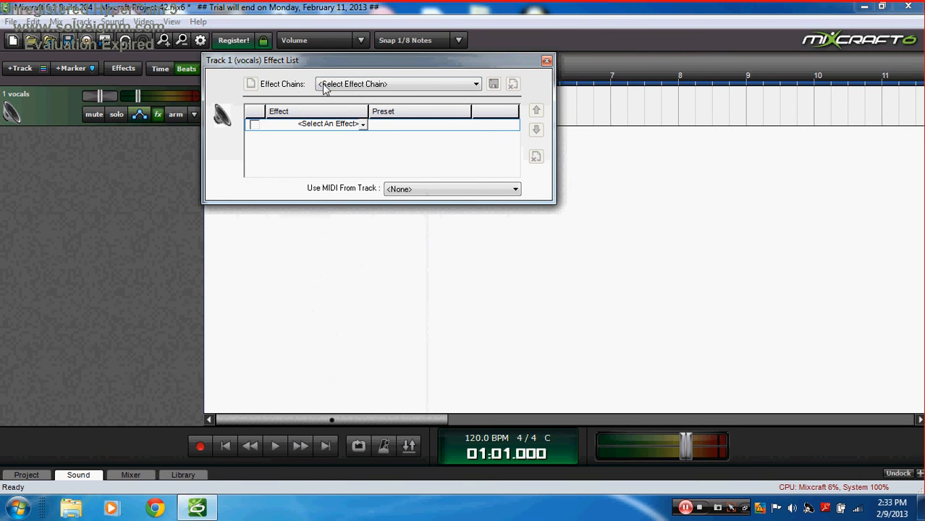
{"action": "left_click", "coordinate": [355, 84]}
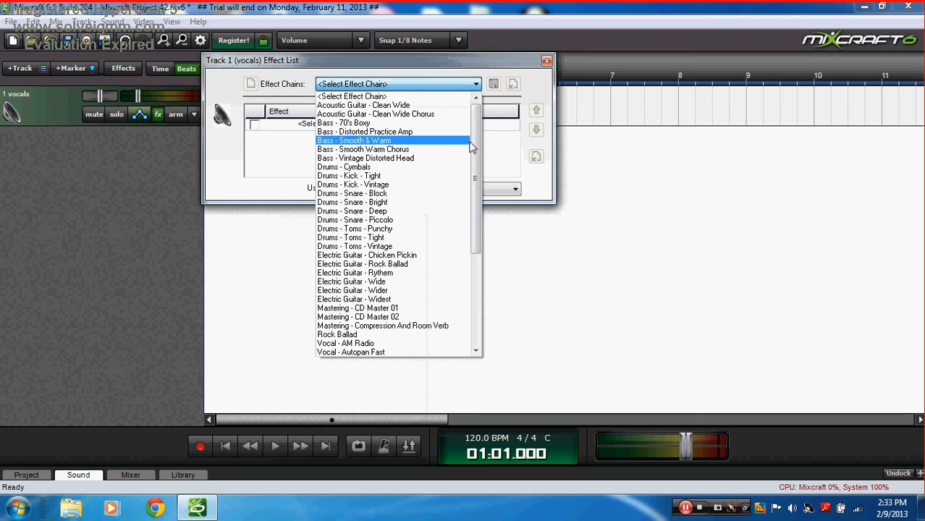
{"action": "left_click_drag", "start_coordinate": [476, 121], "coordinate": [472, 246]}
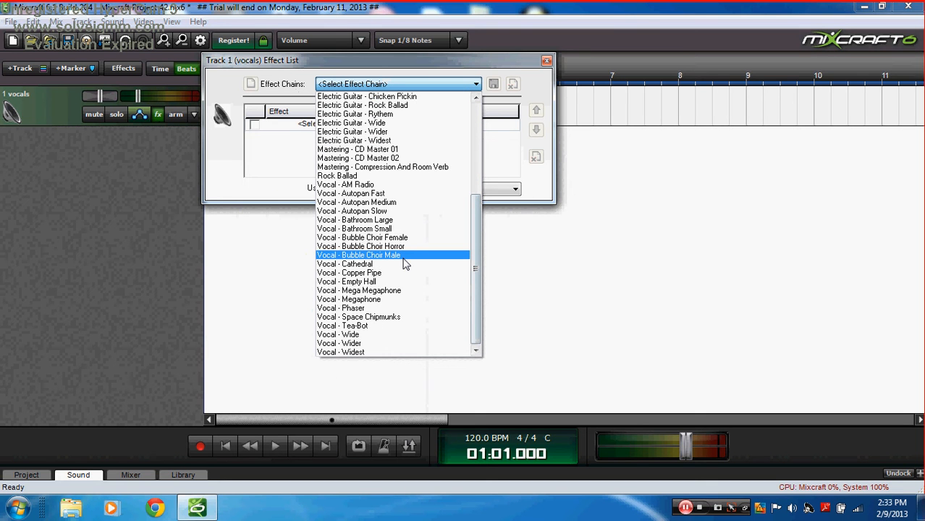
{"action": "left_click", "coordinate": [496, 150]}
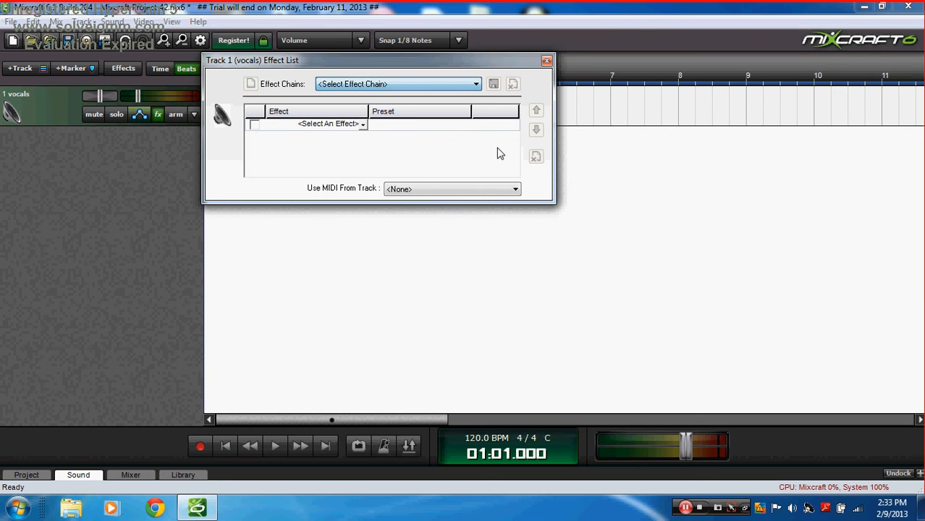
{"action": "left_click", "coordinate": [362, 123]}
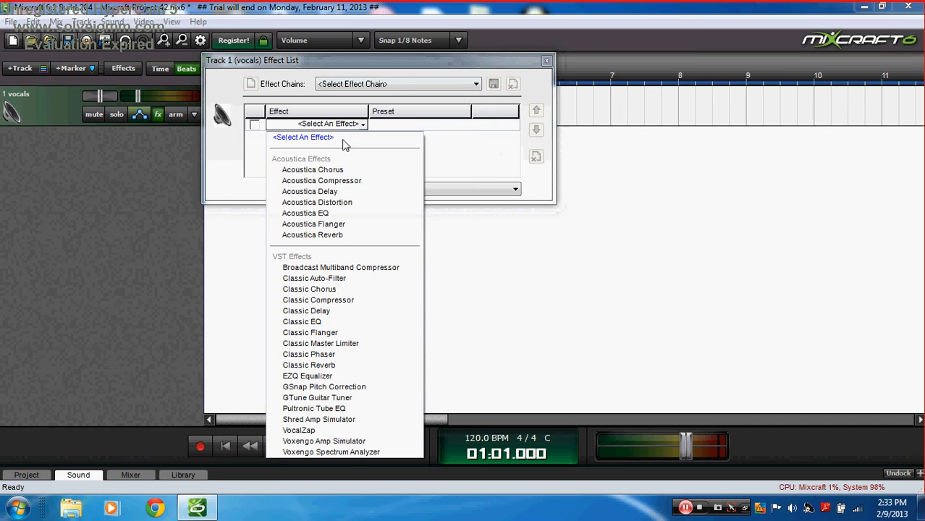
{"action": "left_click", "coordinate": [367, 126]}
{"action": "left_click", "coordinate": [405, 85]}
Step: Apply the Vocal - AM Radio effect chain to the vocals and play it back
{"action": "left_click", "coordinate": [403, 86]}
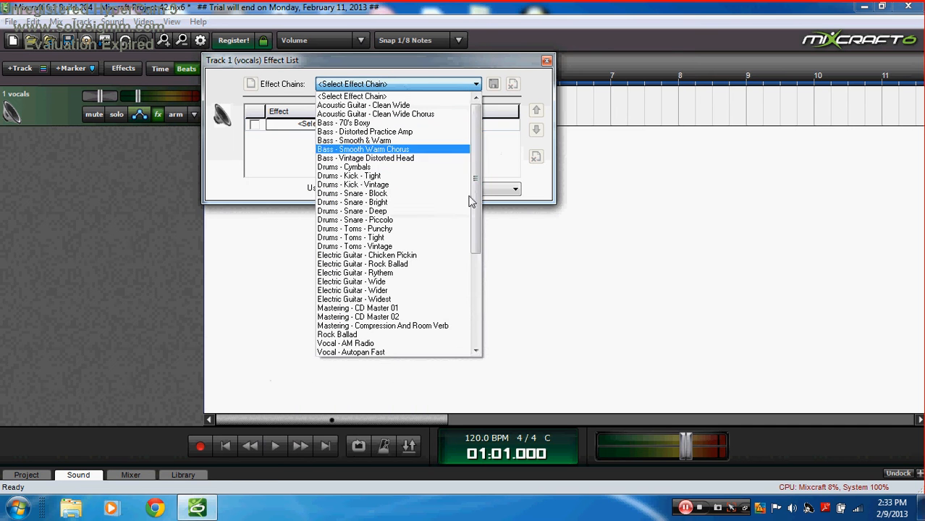
{"action": "left_click_drag", "start_coordinate": [476, 210], "coordinate": [474, 302]}
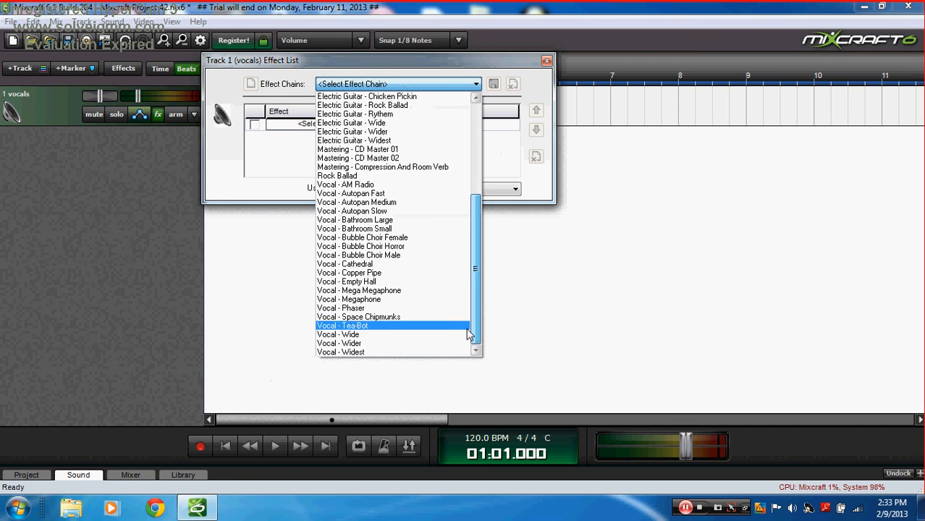
{"action": "left_click", "coordinate": [377, 186]}
{"action": "left_click", "coordinate": [546, 62]}
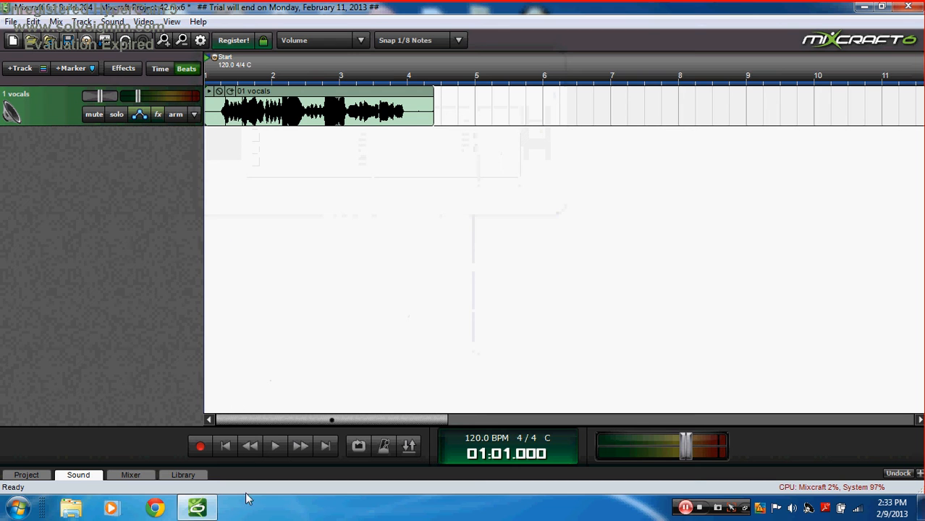
{"action": "left_click", "coordinate": [275, 446]}
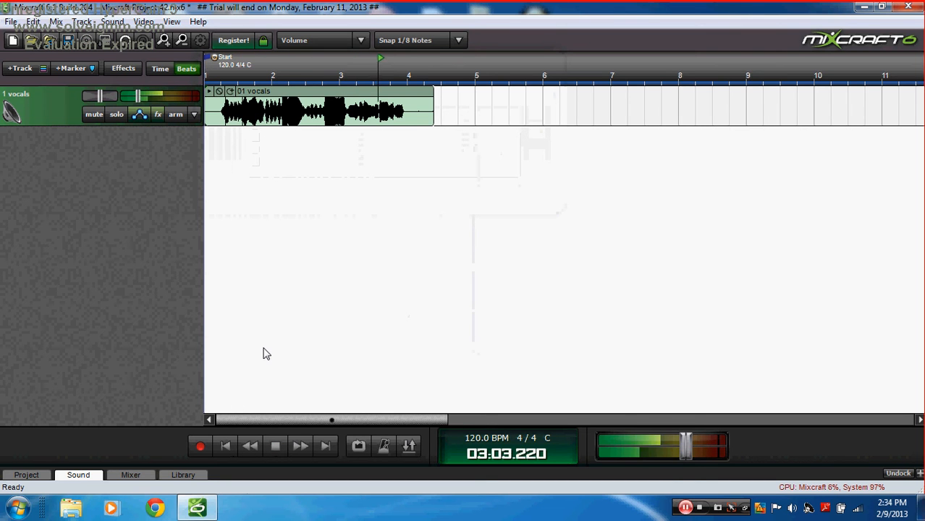
Step: Apply the Vocal - Bubble Choir Horror effect chain and play the vocals to hear it
{"action": "left_click", "coordinate": [276, 447]}
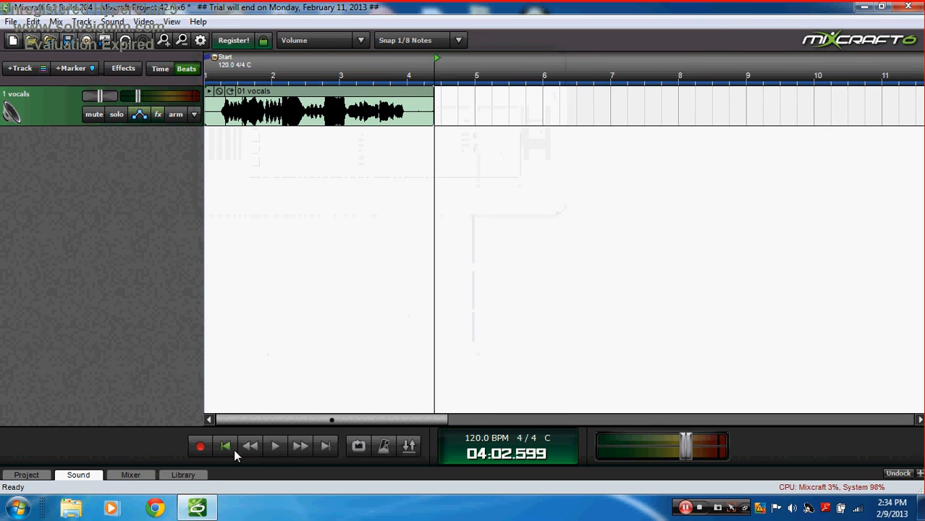
{"action": "left_click", "coordinate": [227, 447]}
{"action": "left_click", "coordinate": [158, 114]}
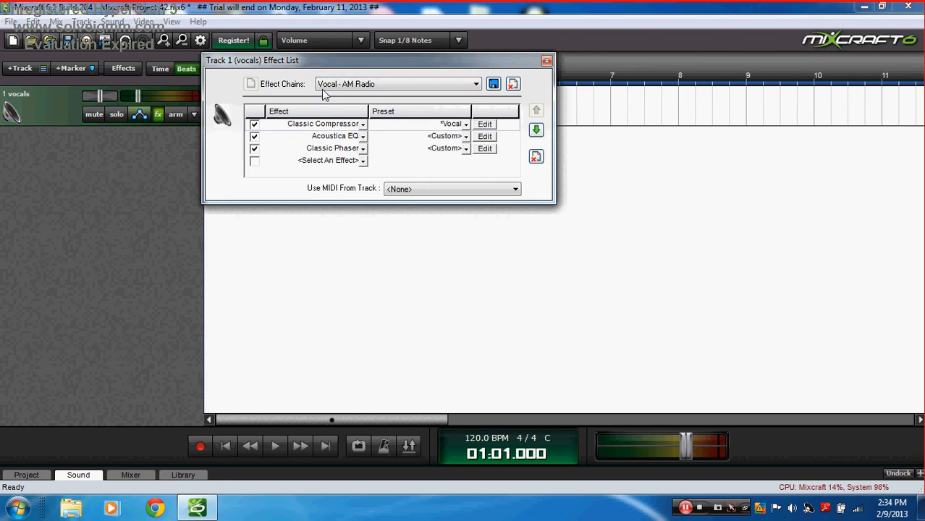
{"action": "left_click", "coordinate": [398, 84]}
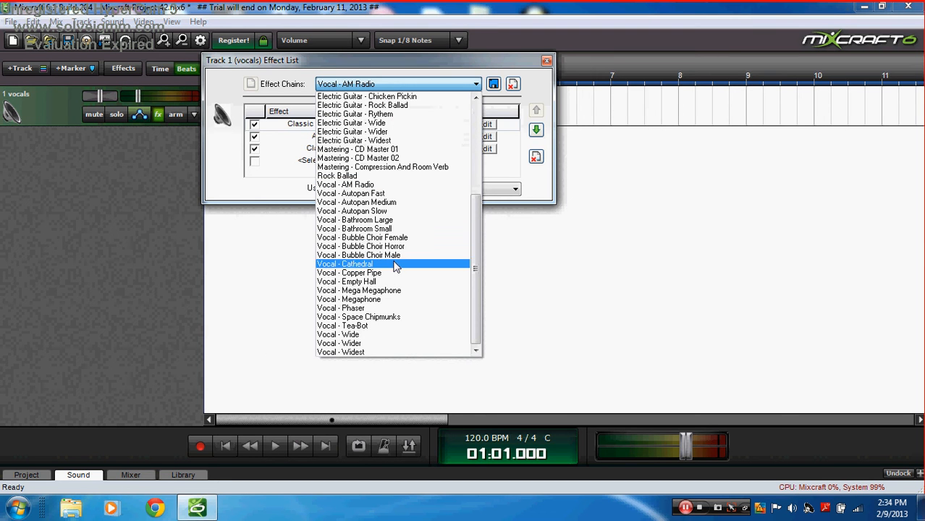
{"action": "left_click", "coordinate": [396, 248]}
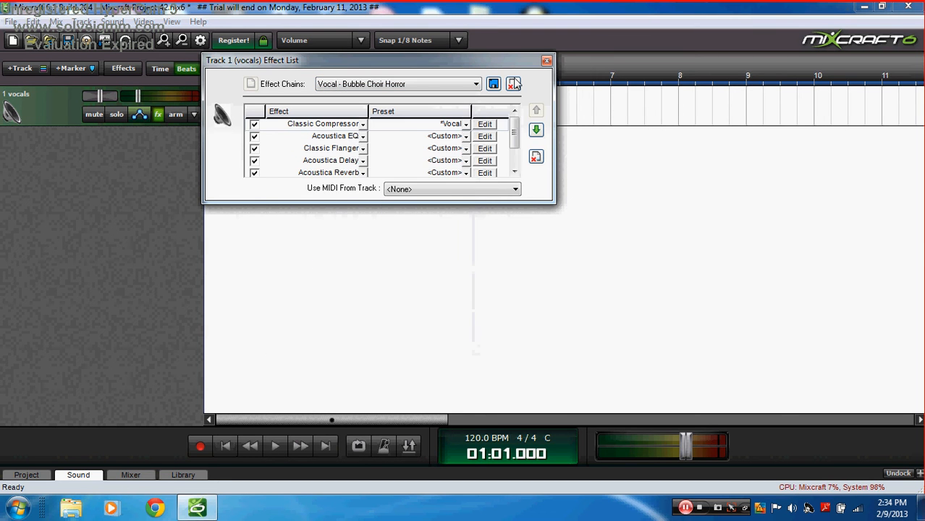
{"action": "left_click", "coordinate": [546, 61]}
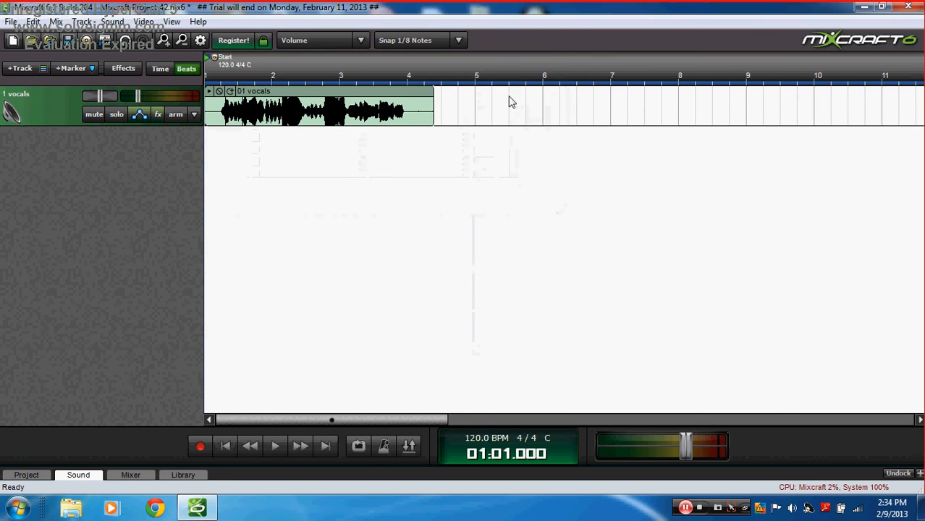
{"action": "left_click", "coordinate": [273, 446]}
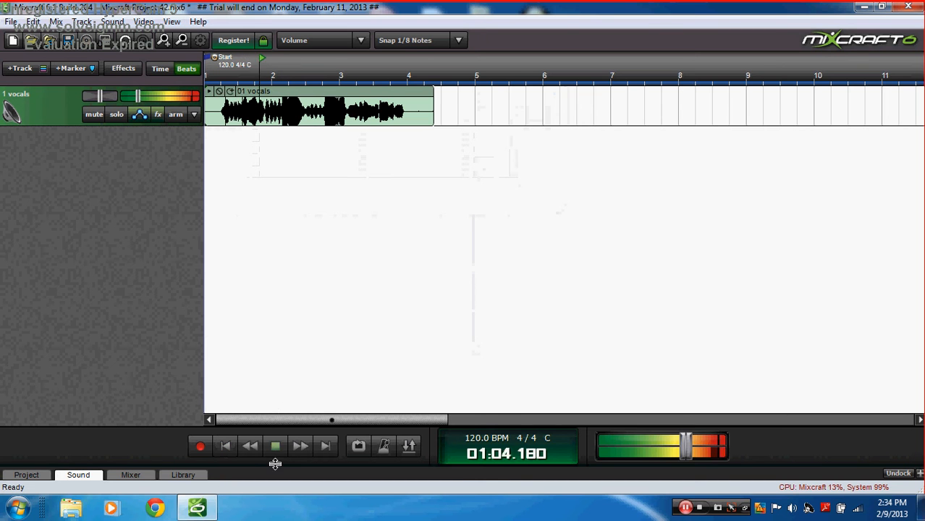
{"action": "left_click", "coordinate": [273, 455]}
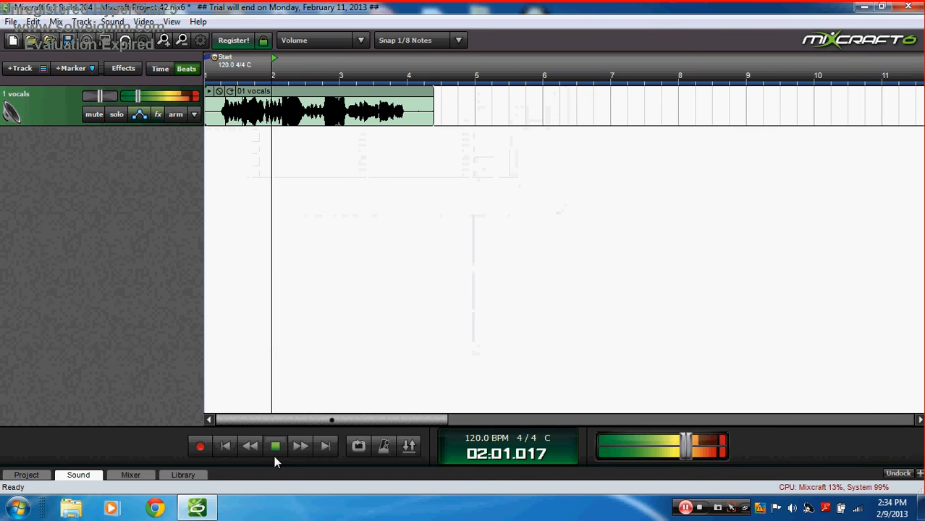
Step: Switch to the Vocal - Copper Pipe chain and turn the vocals track down to -17.5 dB
{"action": "left_click", "coordinate": [157, 114]}
{"action": "left_click", "coordinate": [396, 85]}
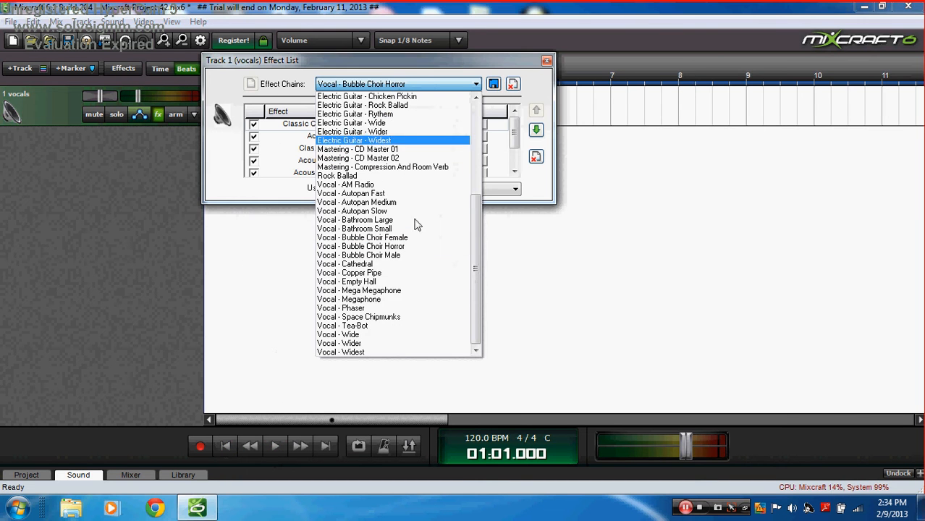
{"action": "left_click", "coordinate": [377, 273]}
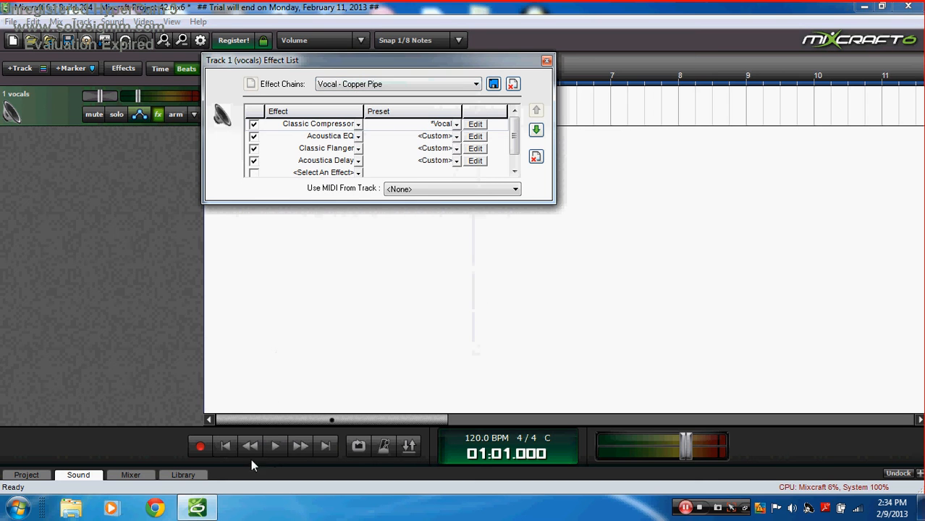
{"action": "left_click", "coordinate": [275, 446]}
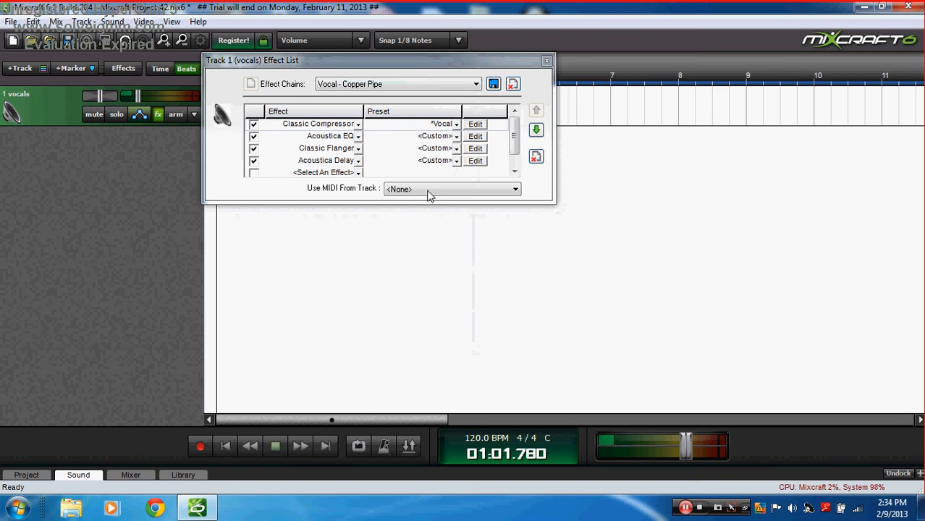
{"action": "left_click", "coordinate": [547, 60]}
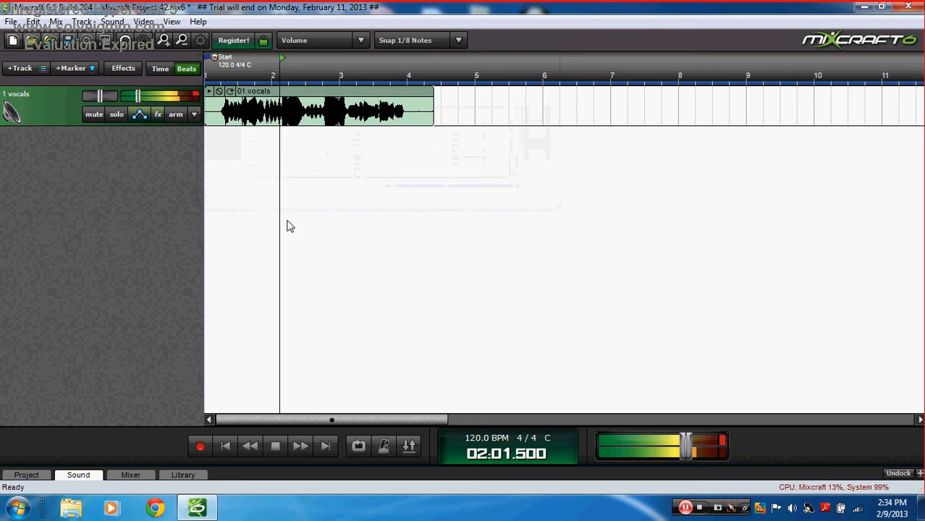
{"action": "left_click_drag", "start_coordinate": [140, 97], "coordinate": [136, 98]}
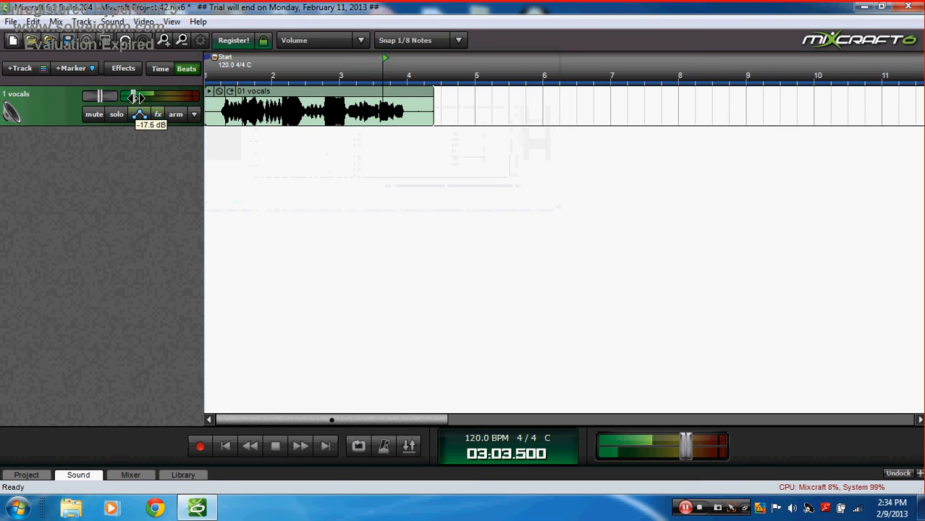
{"action": "left_click", "coordinate": [275, 446]}
{"action": "left_click", "coordinate": [225, 445]}
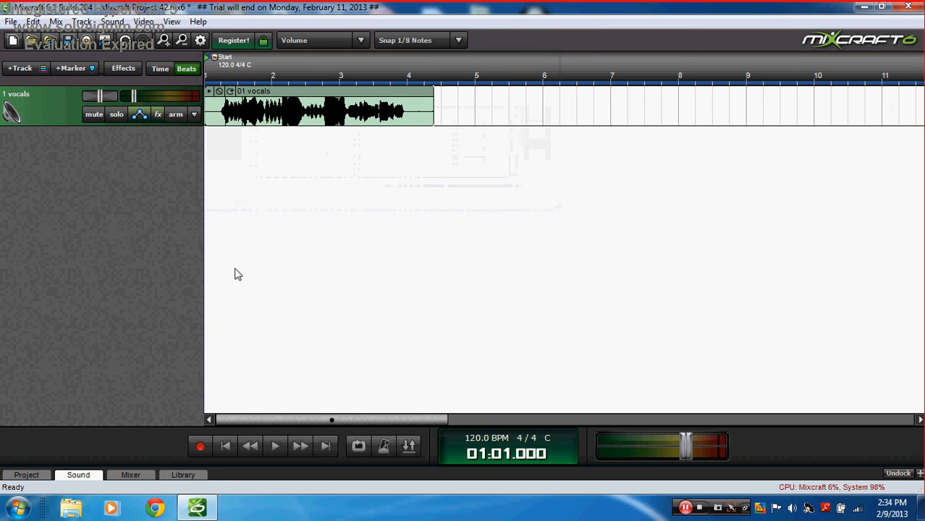
Step: Apply the Vocal - Phaser effect chain to the vocals track
{"action": "left_click", "coordinate": [157, 116]}
{"action": "left_click", "coordinate": [418, 85]}
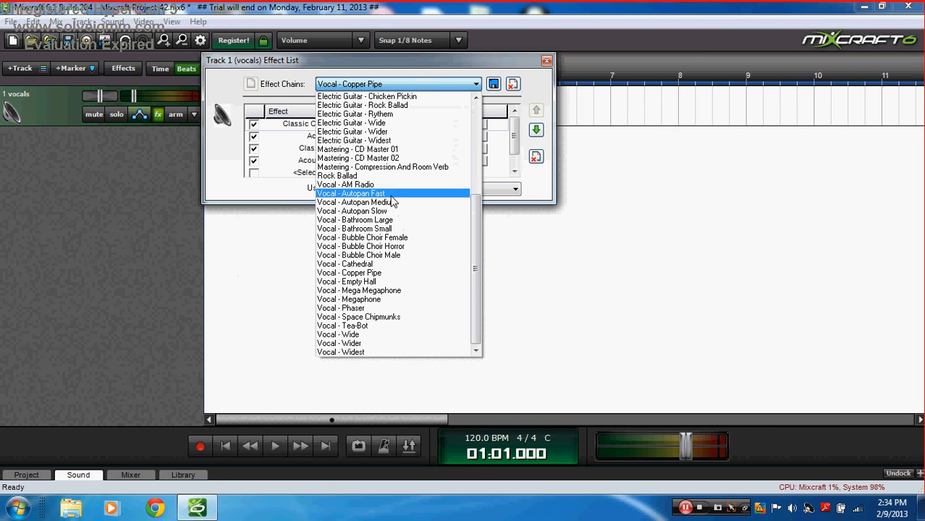
{"action": "left_click", "coordinate": [377, 307]}
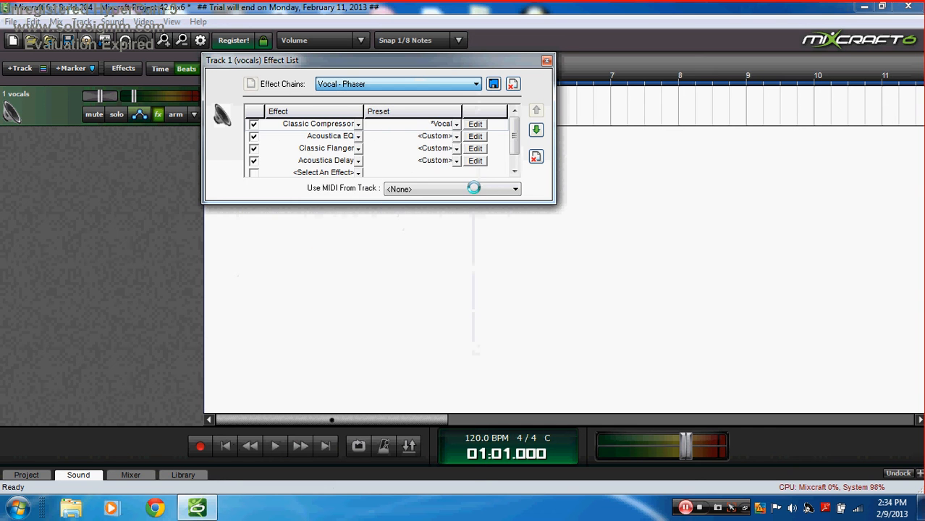
{"action": "left_click", "coordinate": [546, 62]}
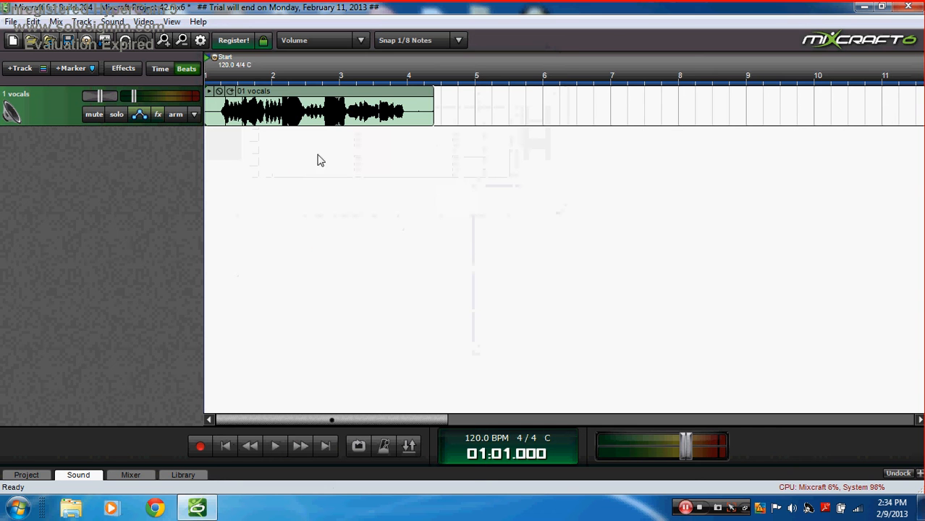
Step: Play the Phaser chain and raise the vocals track volume to -9.7 dB
{"action": "left_click", "coordinate": [274, 446]}
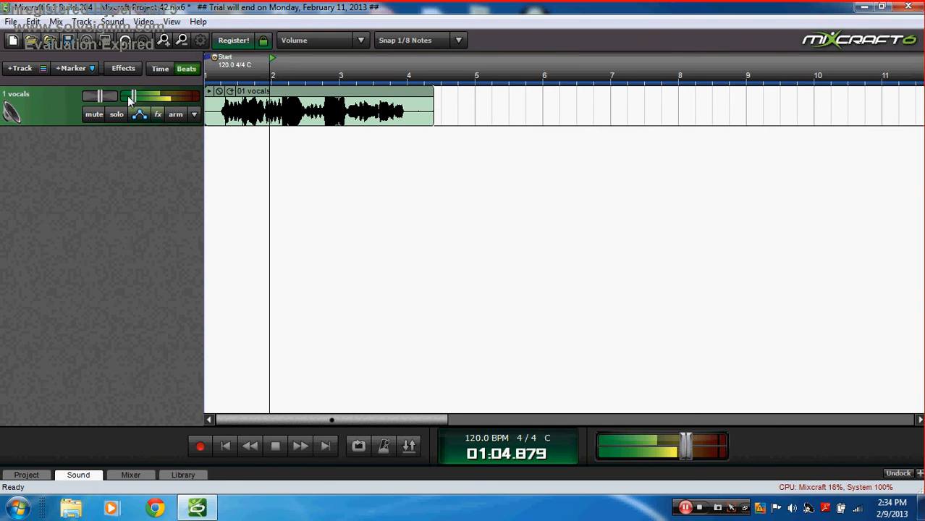
{"action": "left_click_drag", "start_coordinate": [131, 97], "coordinate": [149, 97]}
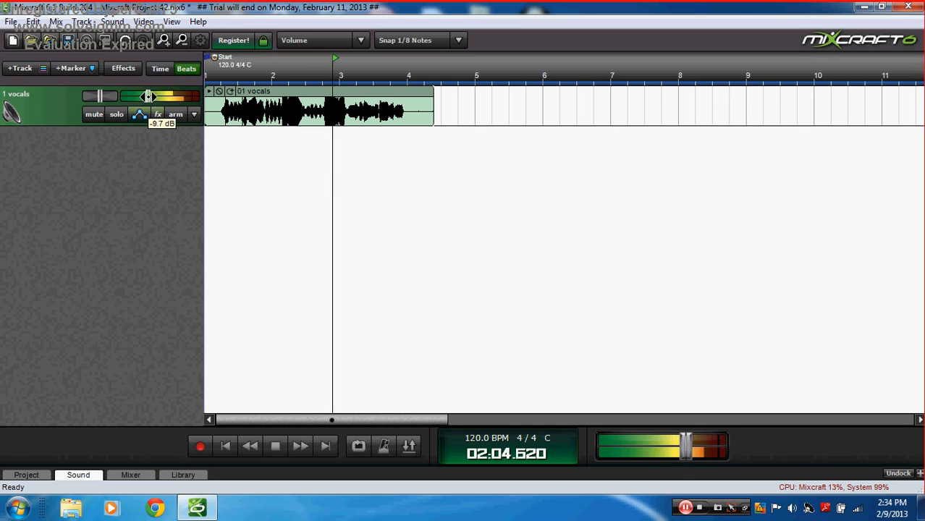
{"action": "left_click", "coordinate": [275, 446]}
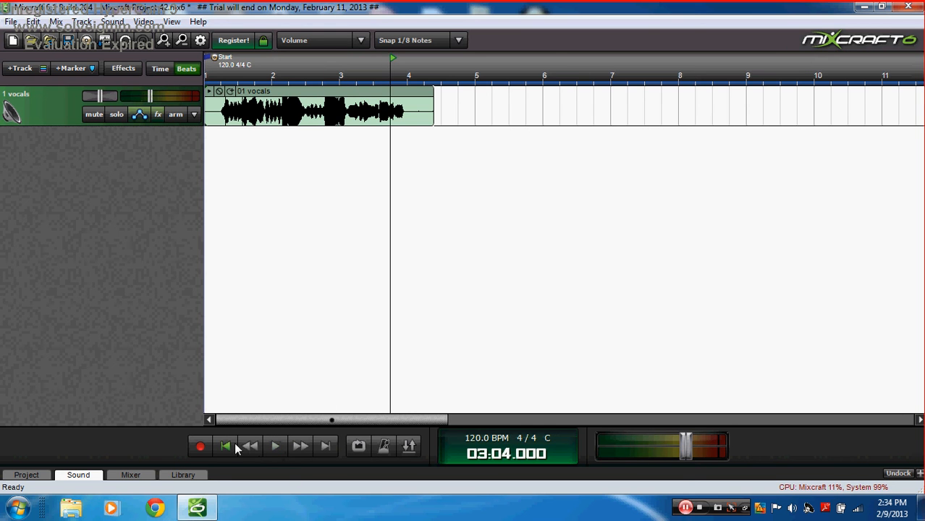
{"action": "left_click", "coordinate": [230, 446]}
Step: Apply the Vocal - Widest effect chain and listen to it
{"action": "left_click", "coordinate": [158, 114]}
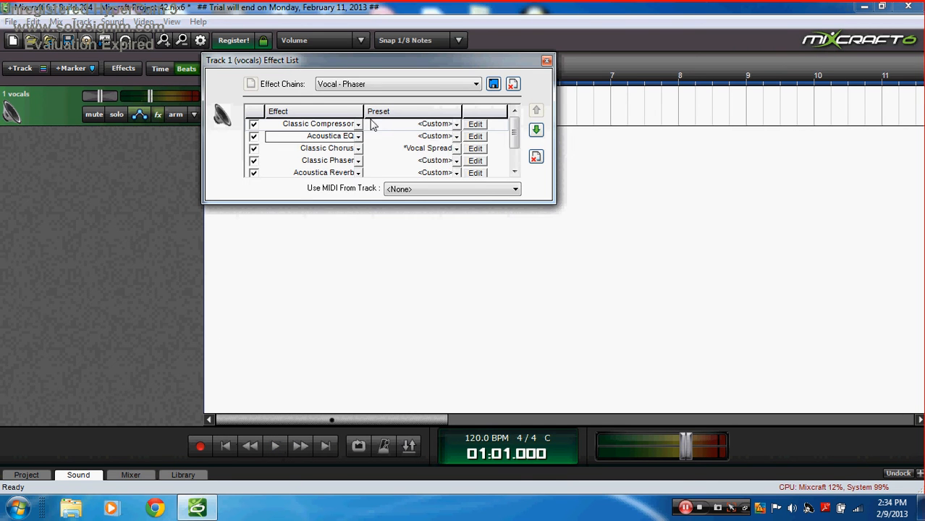
{"action": "left_click", "coordinate": [392, 86]}
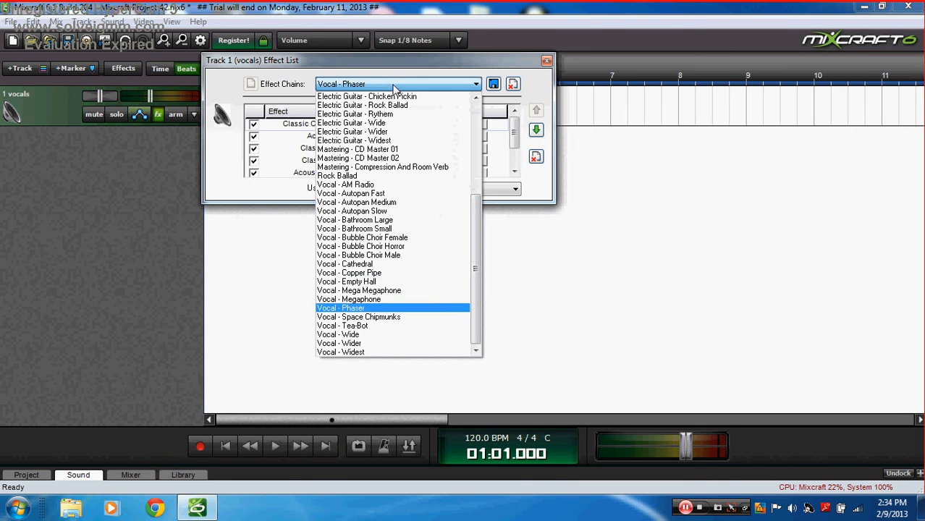
{"action": "left_click", "coordinate": [360, 355]}
{"action": "left_click", "coordinate": [276, 446]}
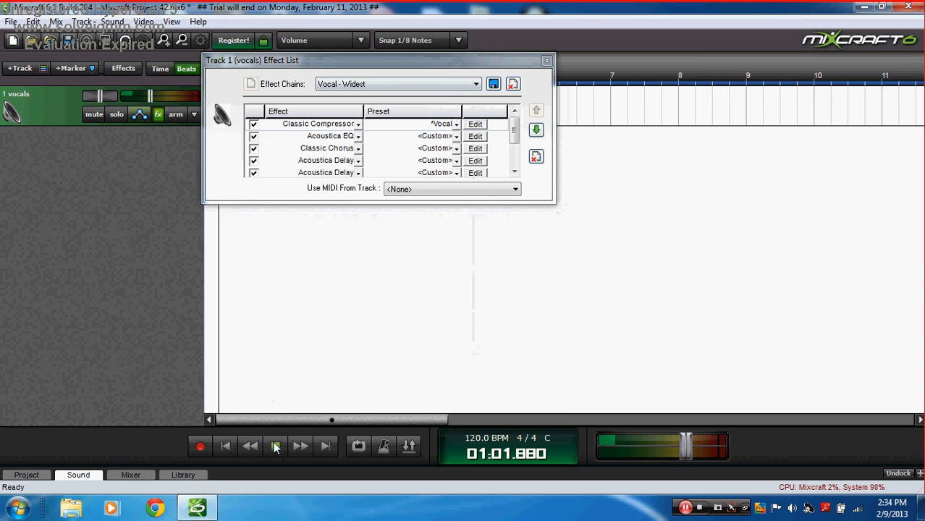
{"action": "left_click", "coordinate": [276, 447]}
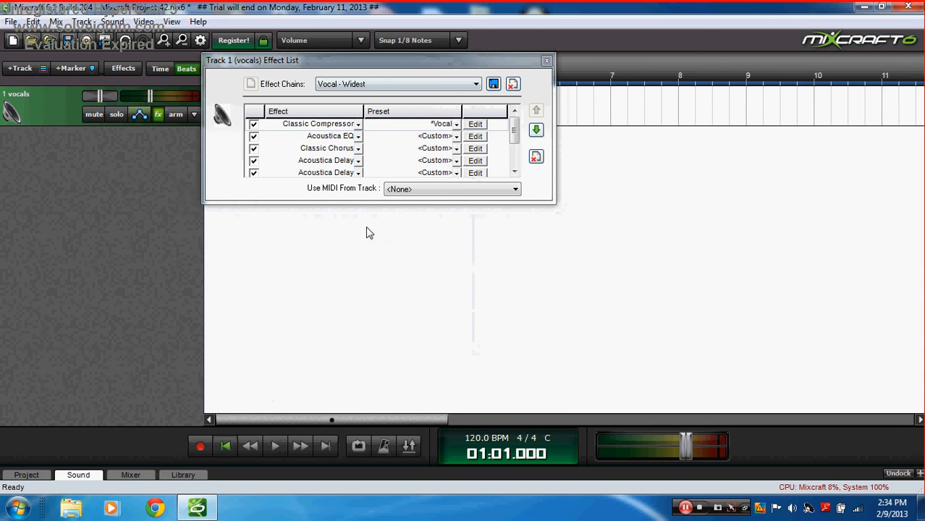
Step: Switch to the Vocal - Autopan Fast effect chain and play the vocals with it
{"action": "left_click", "coordinate": [437, 84]}
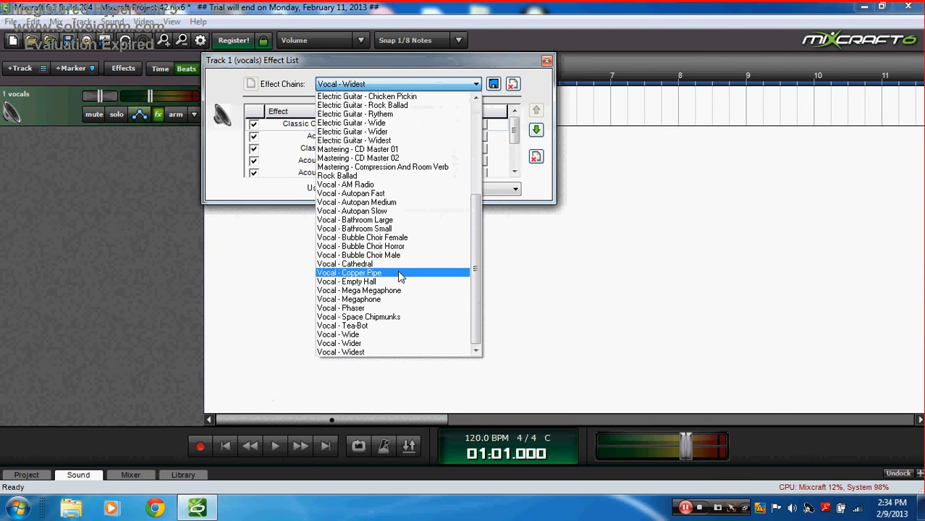
{"action": "left_click", "coordinate": [395, 196]}
{"action": "left_click", "coordinate": [547, 61]}
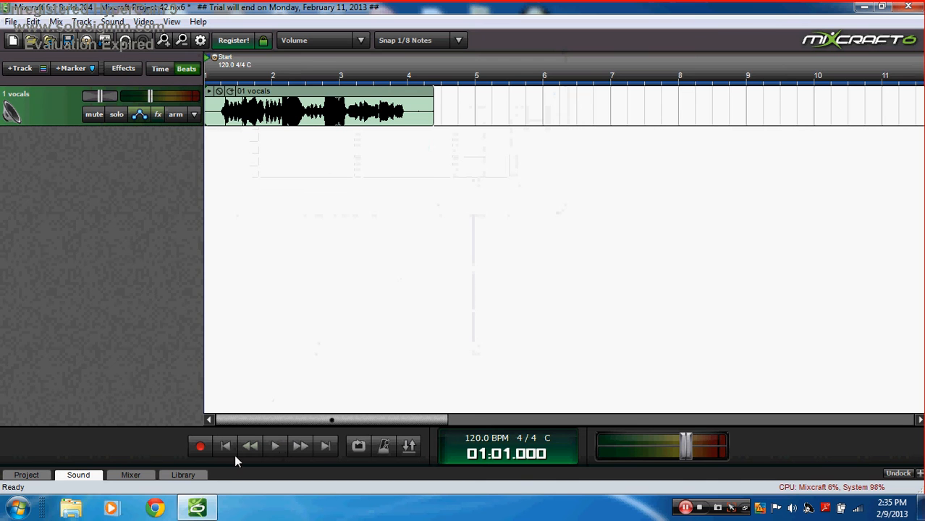
{"action": "left_click", "coordinate": [275, 447]}
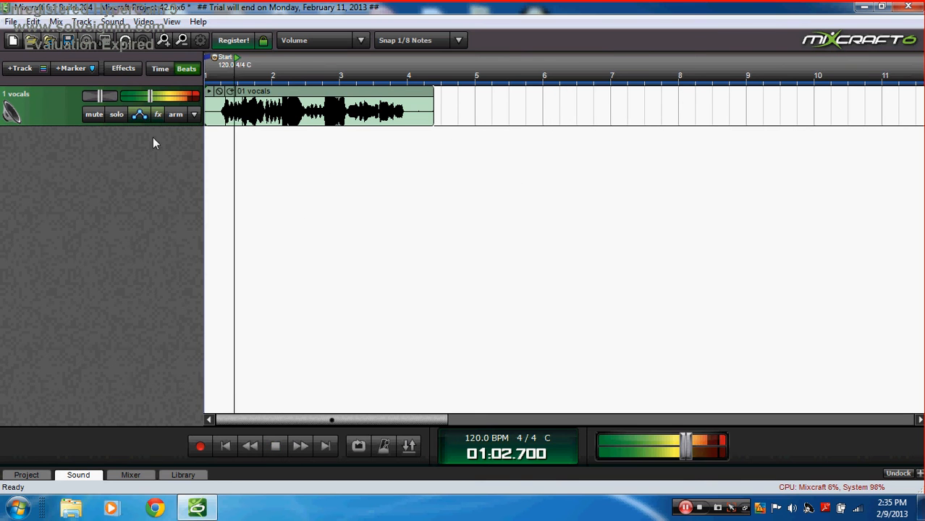
{"action": "left_click", "coordinate": [275, 447]}
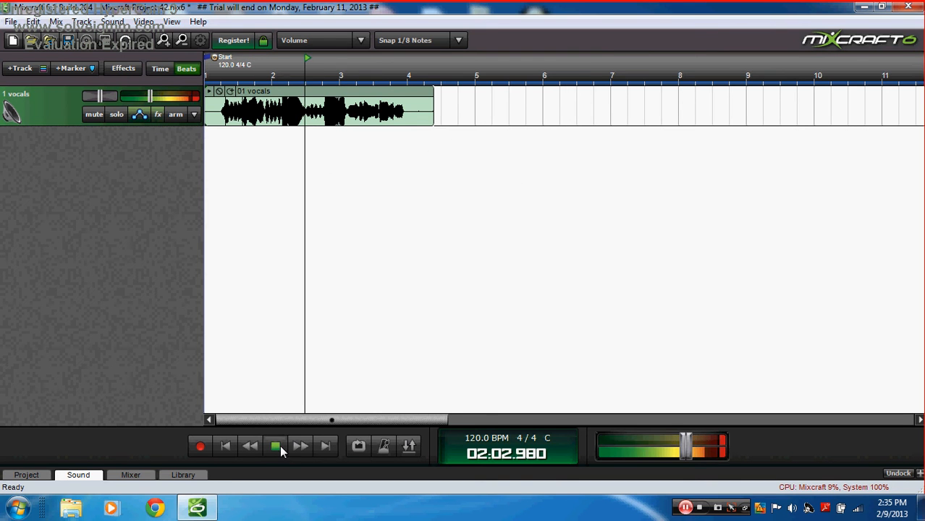
{"action": "left_click", "coordinate": [225, 446]}
Step: Reopen the vocals effect list and clear the Effect Chains selection box
{"action": "left_click", "coordinate": [157, 115]}
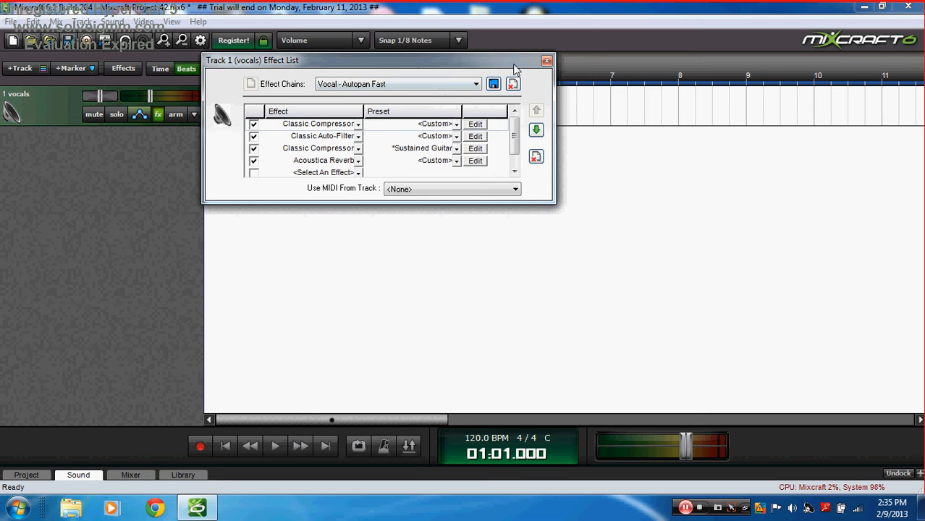
{"action": "left_click", "coordinate": [546, 62]}
{"action": "left_click", "coordinate": [158, 114]}
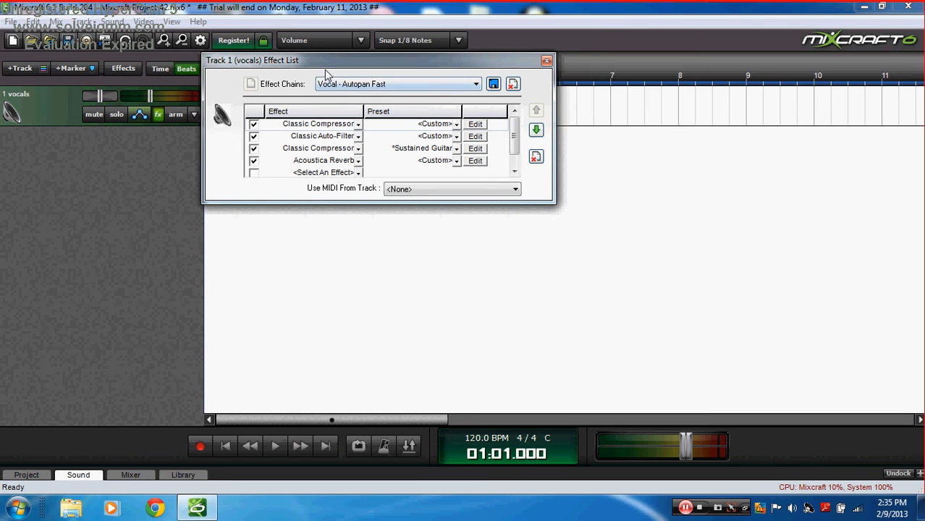
{"action": "left_click", "coordinate": [332, 85]}
{"action": "scroll", "coordinate": [432, 100], "scroll_direction": "up", "scroll_amount": 7}
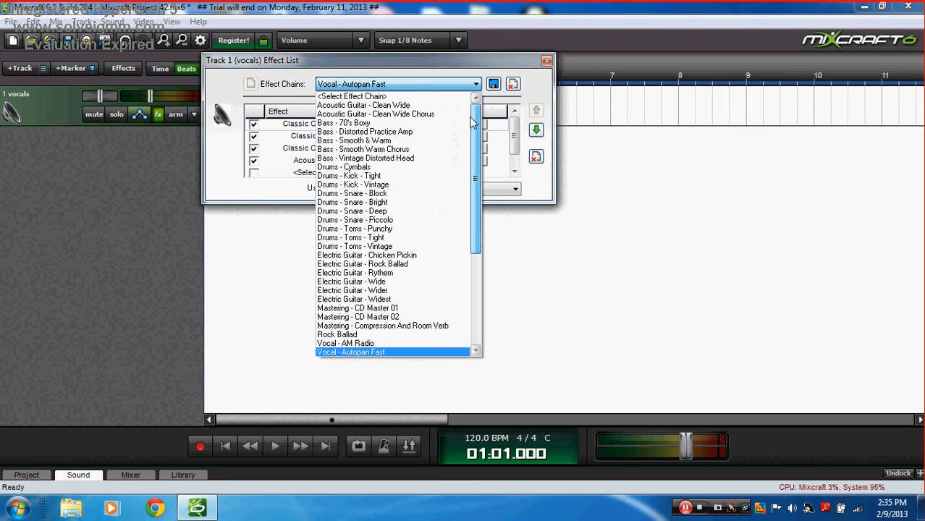
{"action": "left_click", "coordinate": [431, 99]}
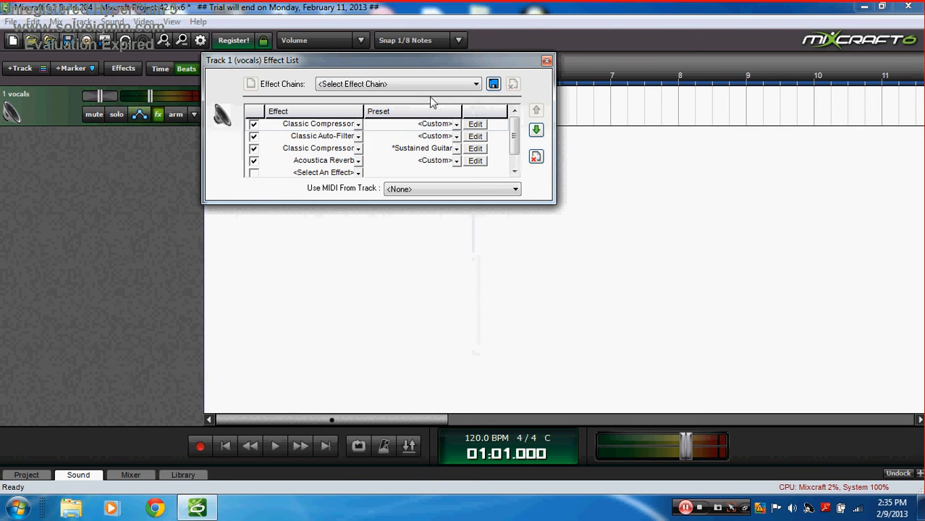
Step: Remove all vocal effects and add Classic Compressor with the *Vocal preset
{"action": "left_click", "coordinate": [536, 157]}
{"action": "left_click", "coordinate": [351, 126]}
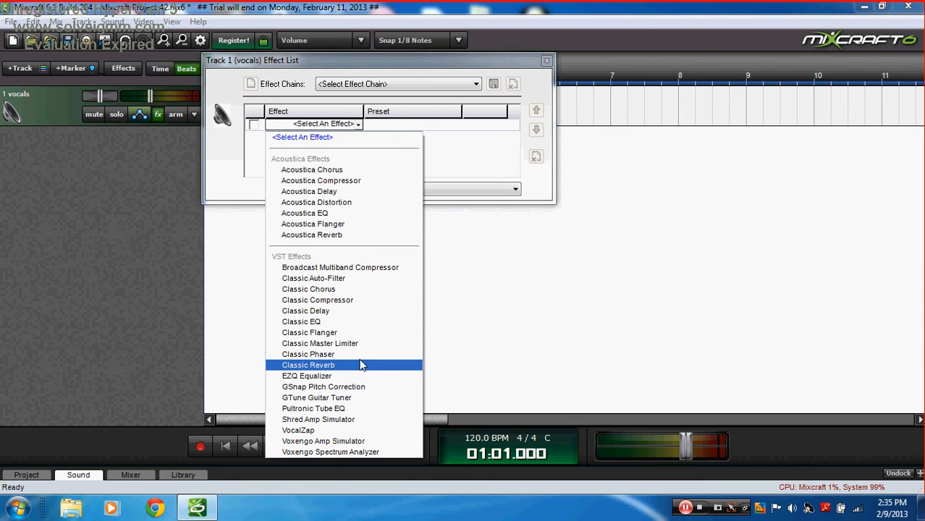
{"action": "left_click", "coordinate": [344, 300]}
{"action": "left_click", "coordinate": [456, 124]}
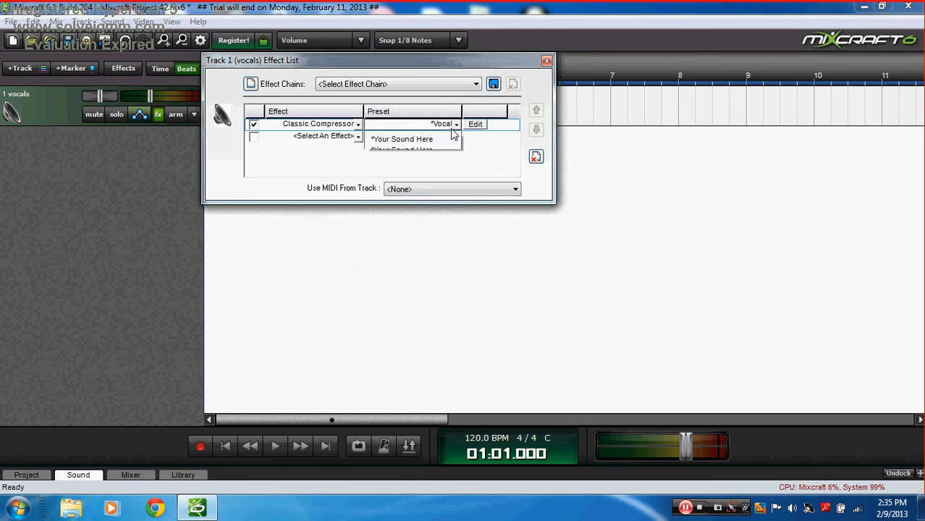
{"action": "left_click", "coordinate": [418, 148]}
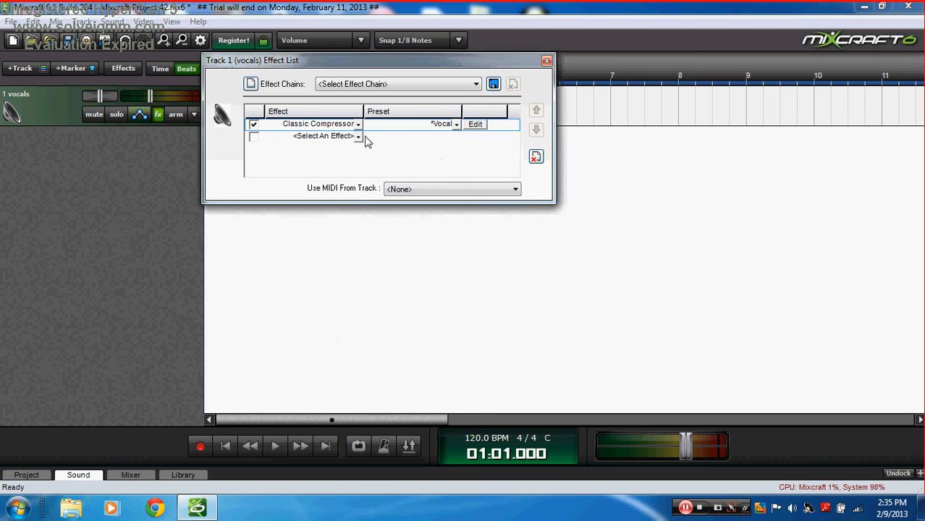
Step: Add Classic EQ as the second effect using the *More Air preset
{"action": "left_click", "coordinate": [357, 136]}
{"action": "left_click", "coordinate": [327, 333]}
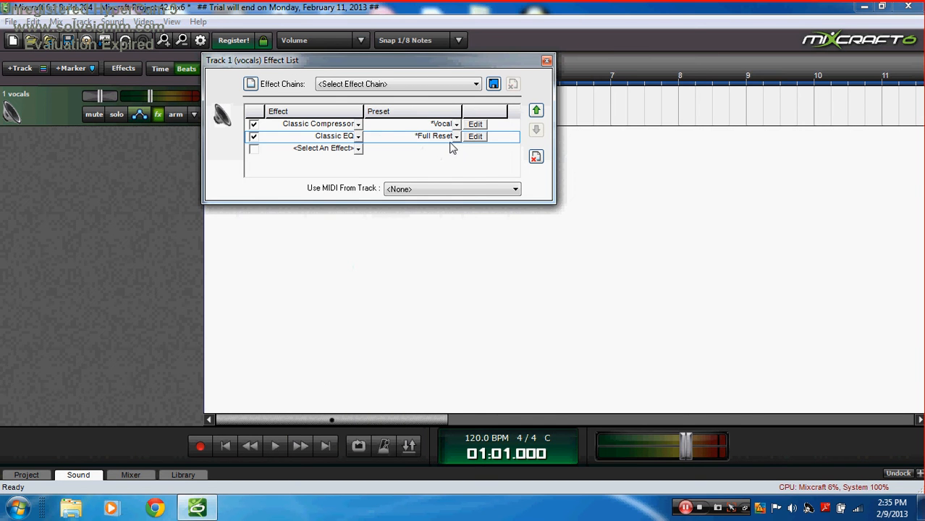
{"action": "left_click", "coordinate": [456, 137]}
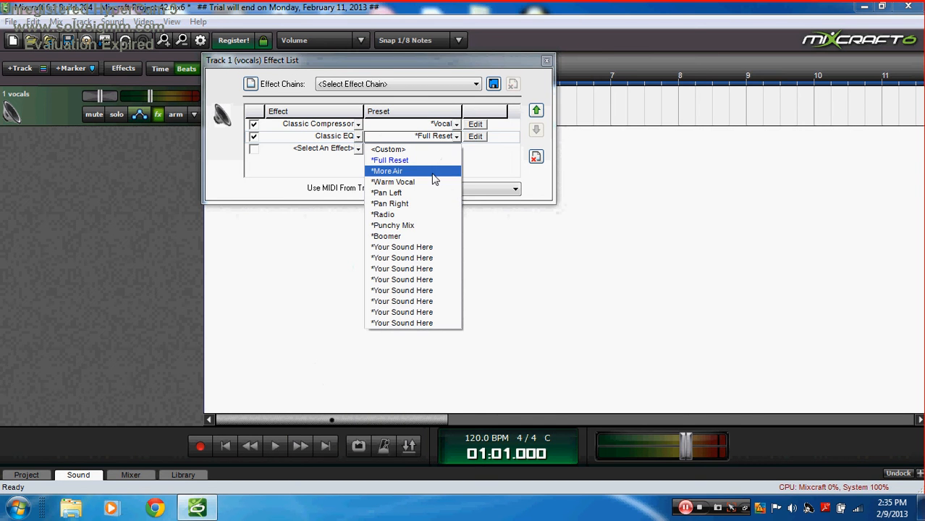
{"action": "left_click", "coordinate": [434, 179]}
Step: Add Classic Auto-Filter third with the *Mouth Harp preset and start playback
{"action": "left_click", "coordinate": [357, 149]}
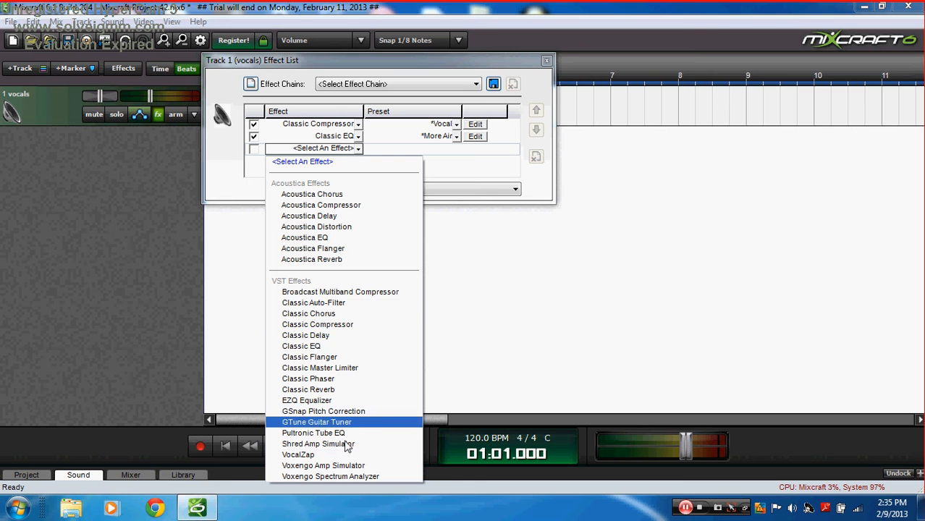
{"action": "left_click", "coordinate": [365, 303]}
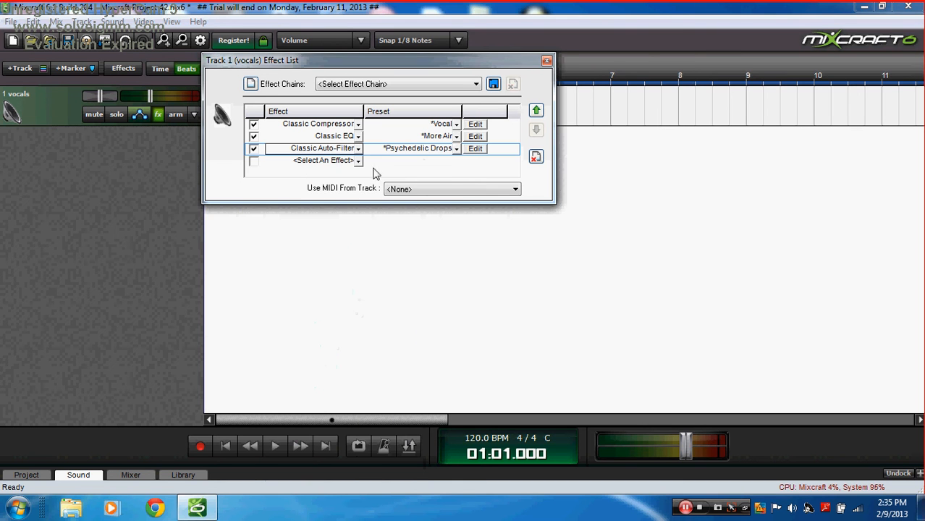
{"action": "left_click", "coordinate": [416, 152]}
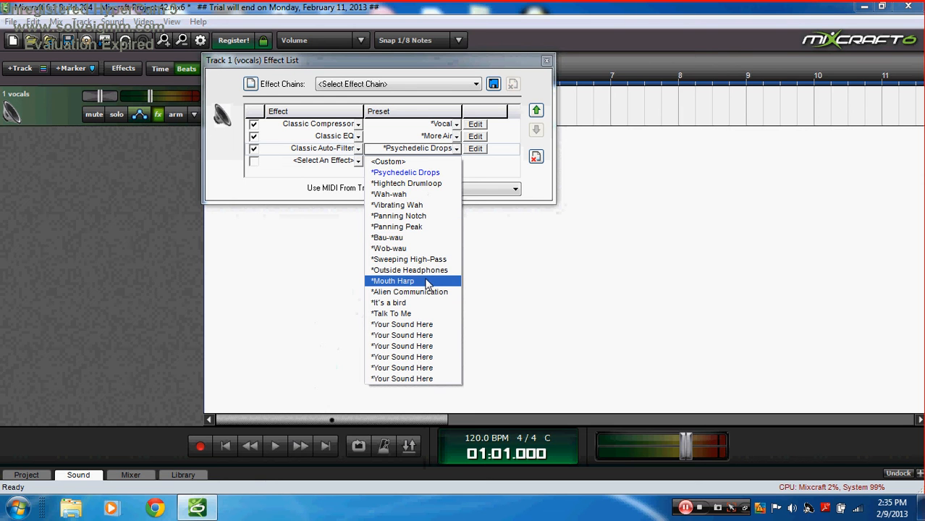
{"action": "left_click", "coordinate": [394, 281]}
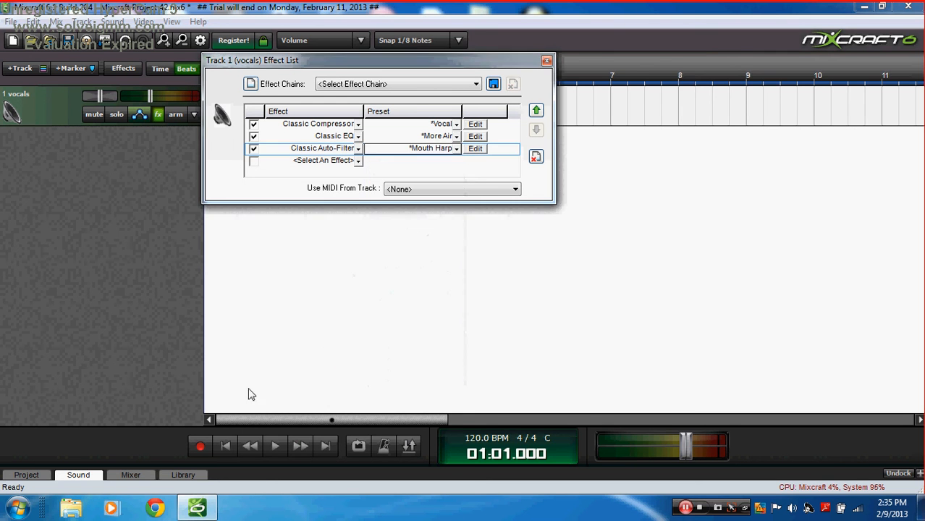
{"action": "left_click", "coordinate": [275, 446]}
Step: Try Auto-Filter presets Psychedelic Drops, Panning Peak, Wob-wau and Bau-wau, settling on *Outside Headphones
{"action": "left_click_drag", "start_coordinate": [387, 60], "coordinate": [604, 126]}
{"action": "left_click", "coordinate": [673, 214]}
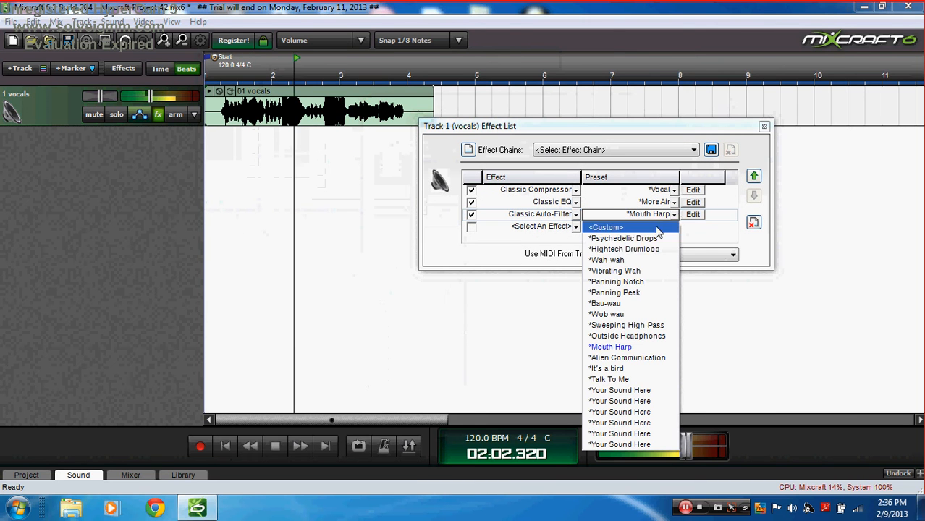
{"action": "left_click", "coordinate": [637, 238]}
{"action": "left_click", "coordinate": [673, 214]}
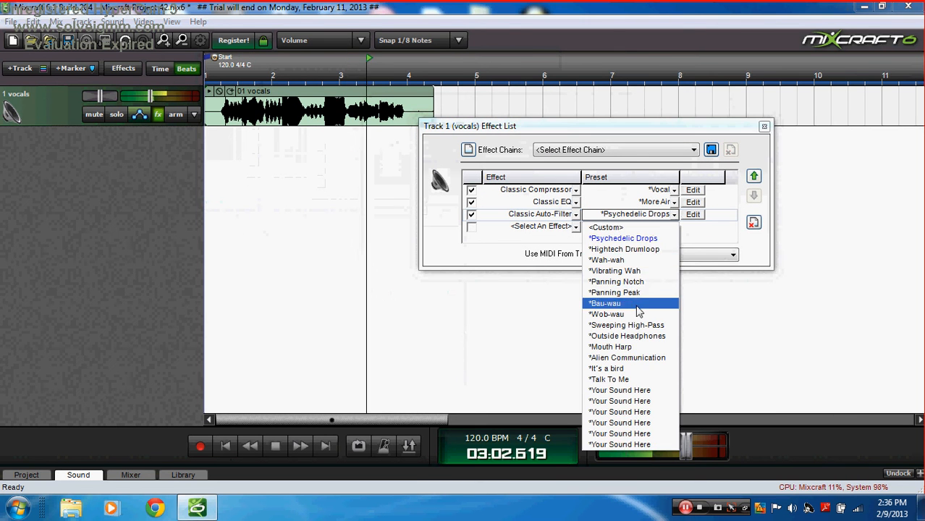
{"action": "left_click", "coordinate": [634, 292]}
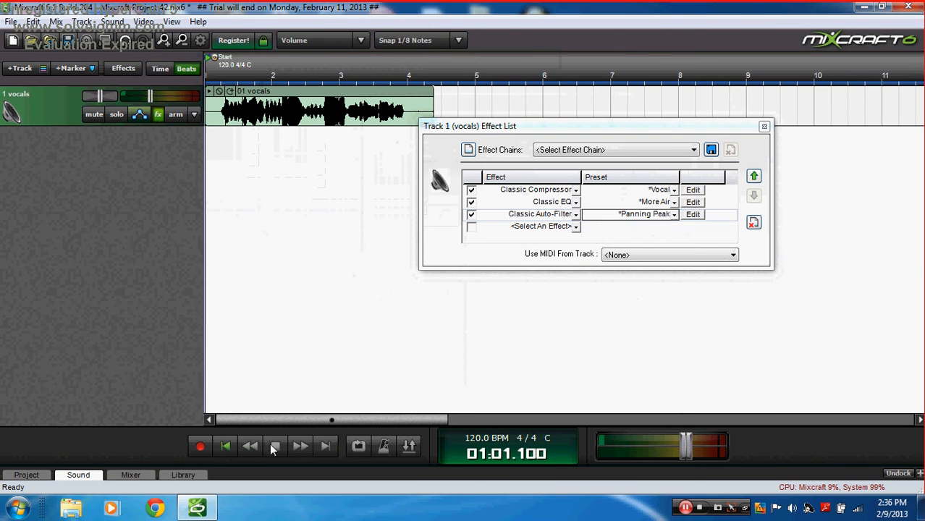
{"action": "left_click", "coordinate": [673, 214]}
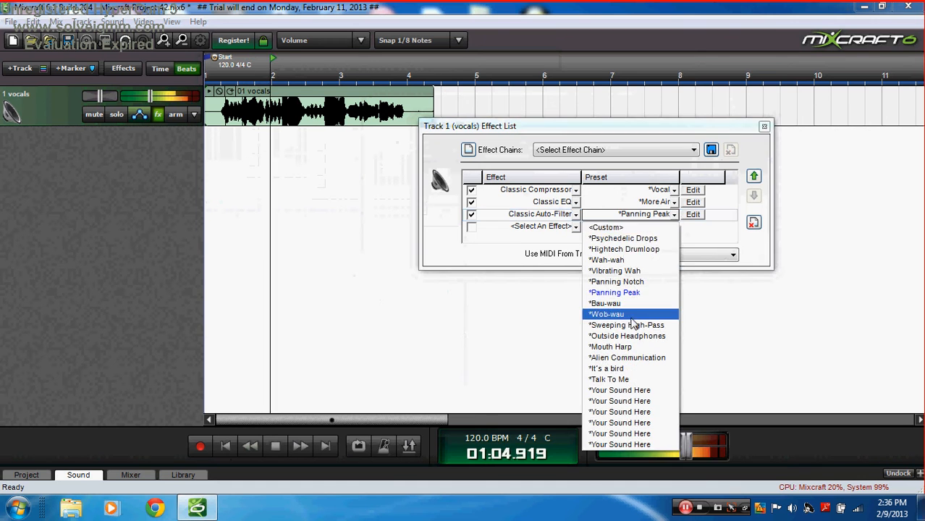
{"action": "left_click", "coordinate": [628, 317]}
{"action": "left_click", "coordinate": [673, 214]}
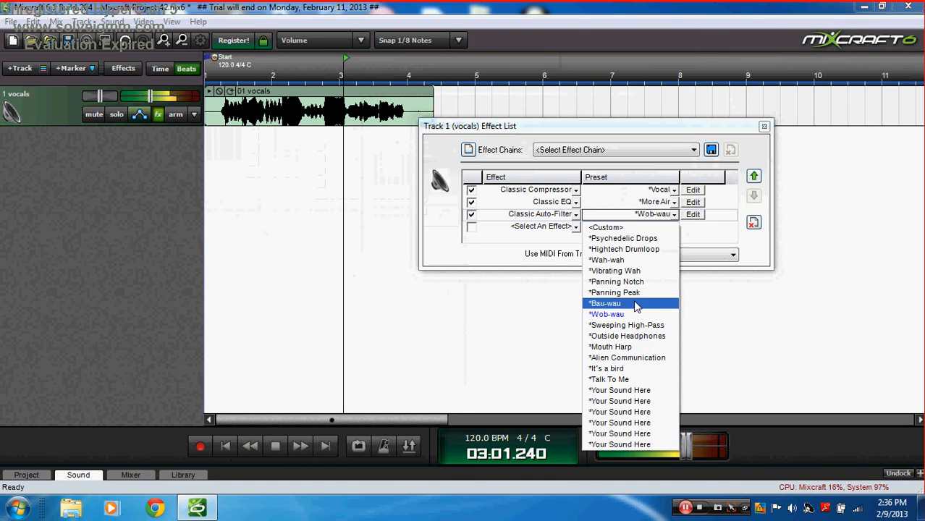
{"action": "left_click", "coordinate": [630, 305]}
{"action": "left_click", "coordinate": [673, 214]}
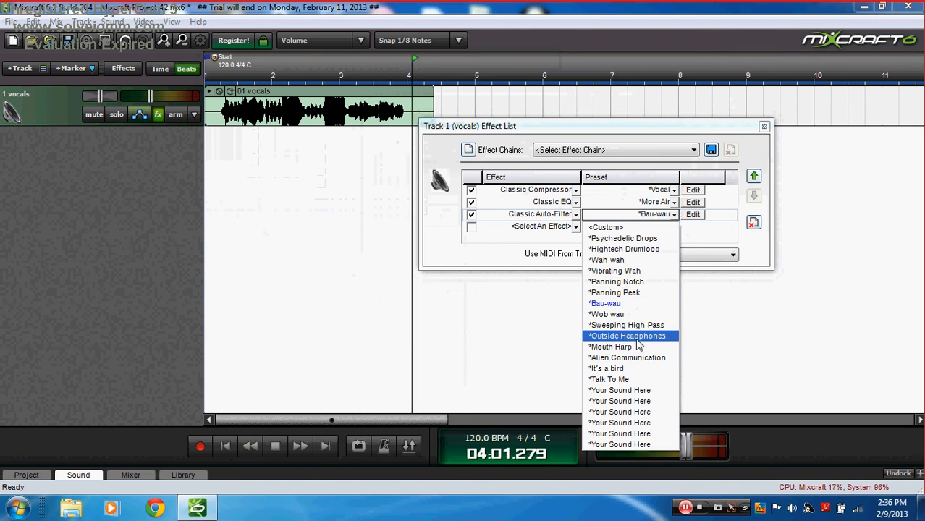
{"action": "left_click", "coordinate": [637, 339]}
{"action": "left_click", "coordinate": [227, 450]}
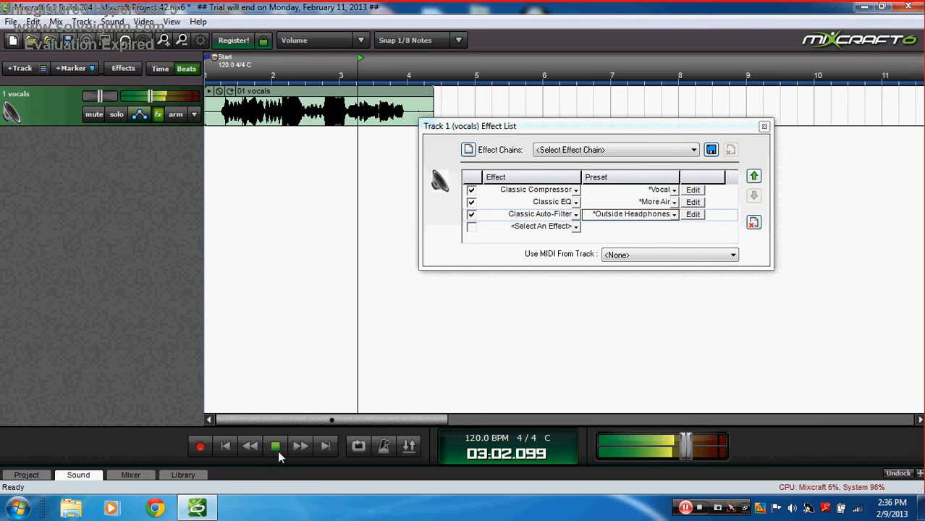
Step: Swap the third effect to Classic Reverb, trying Empty Hall then Big 'n Bright, and listen
{"action": "left_click", "coordinate": [275, 447]}
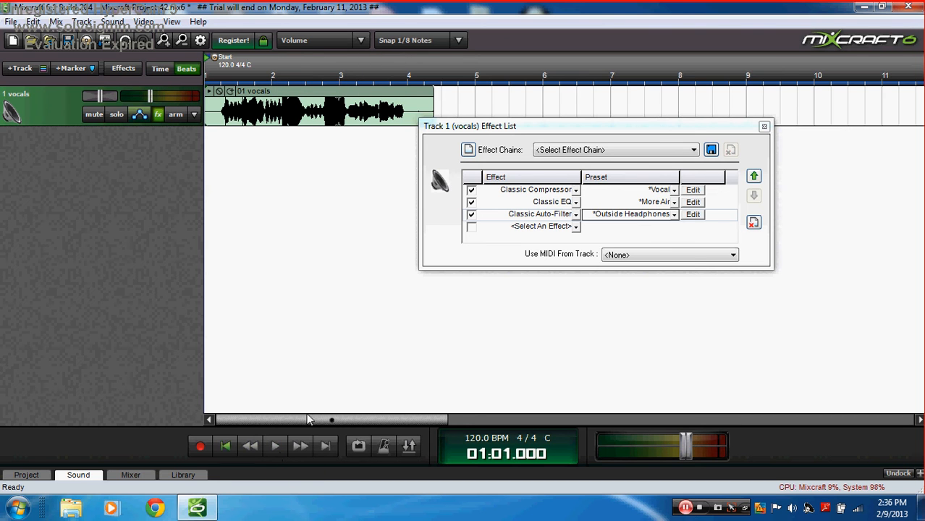
{"action": "left_click", "coordinate": [575, 216]}
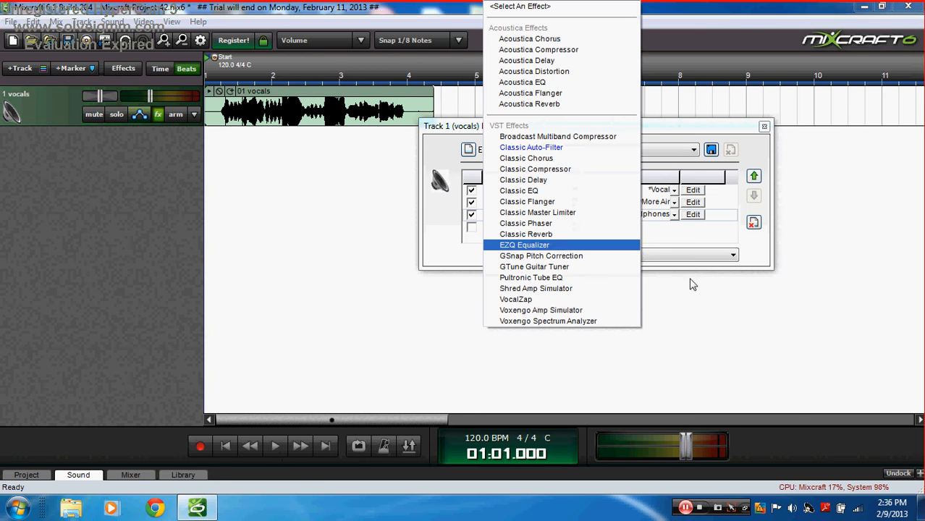
{"action": "left_click", "coordinate": [554, 234]}
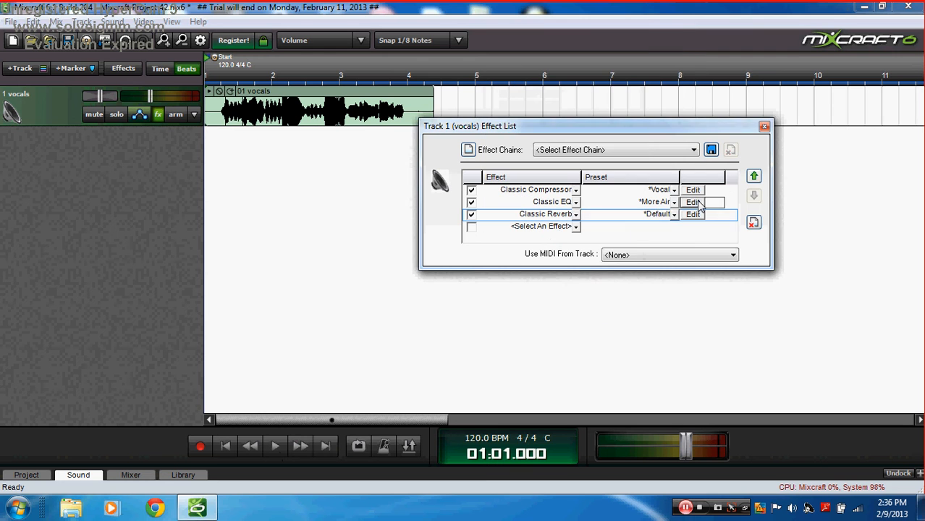
{"action": "left_click", "coordinate": [673, 215]}
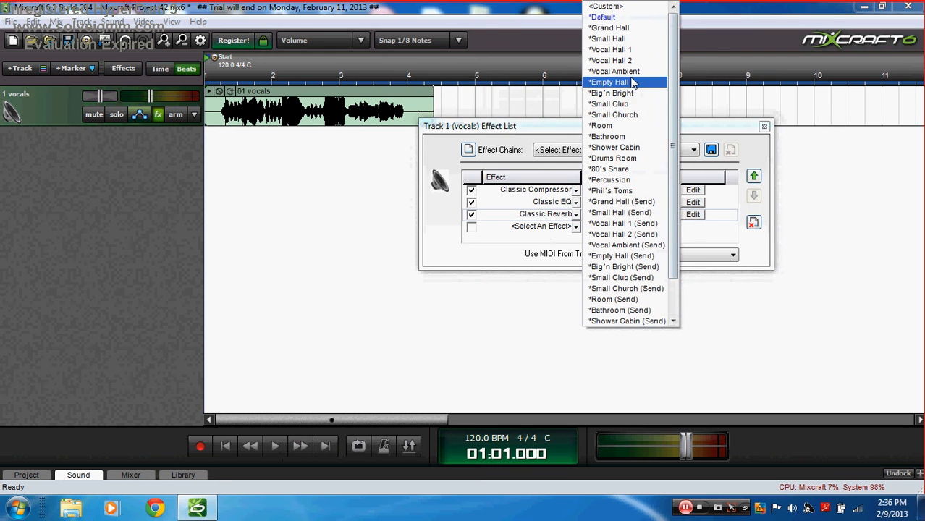
{"action": "left_click", "coordinate": [627, 84]}
{"action": "left_click", "coordinate": [650, 217]}
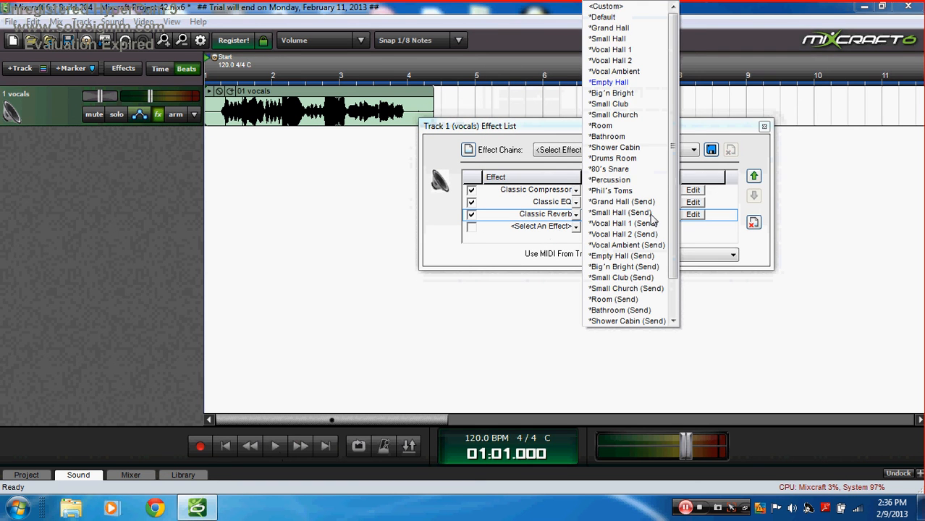
{"action": "left_click", "coordinate": [633, 94]}
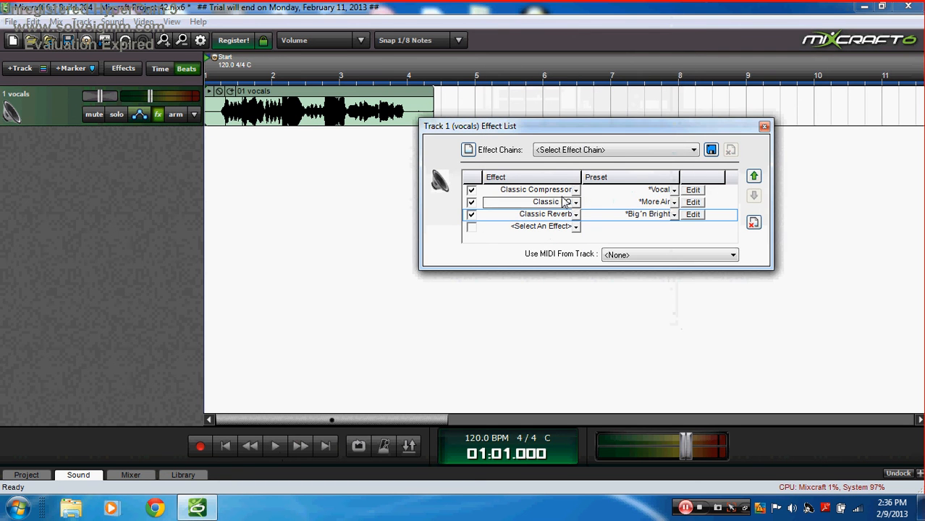
{"action": "left_click", "coordinate": [275, 446]}
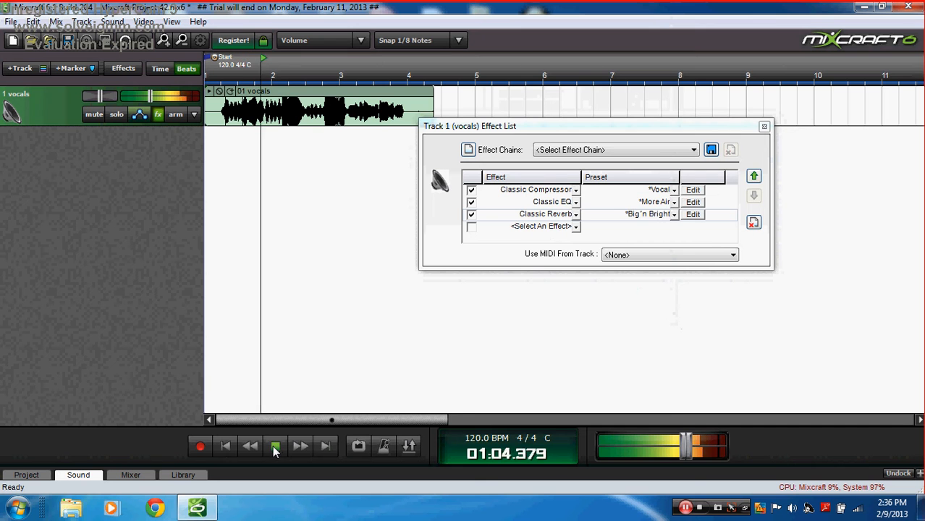
{"action": "left_click", "coordinate": [226, 446]}
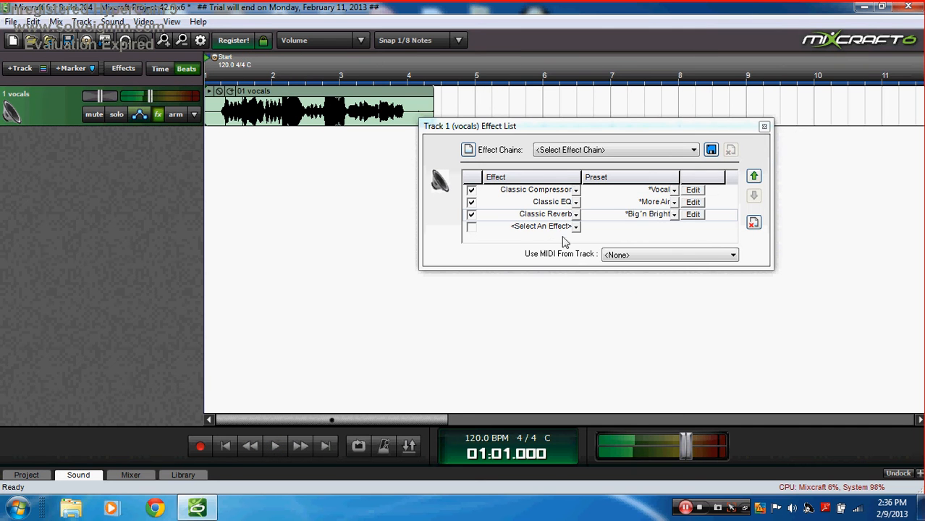
Step: Replace it with Acoustica Reverb on the Canyon preset and play the vocals from the start
{"action": "left_click", "coordinate": [576, 225]}
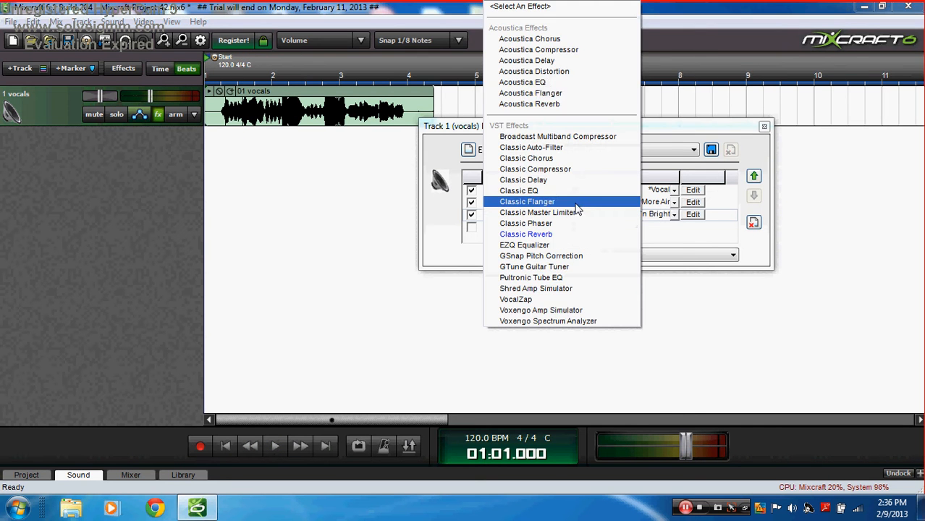
{"action": "left_click", "coordinate": [572, 103]}
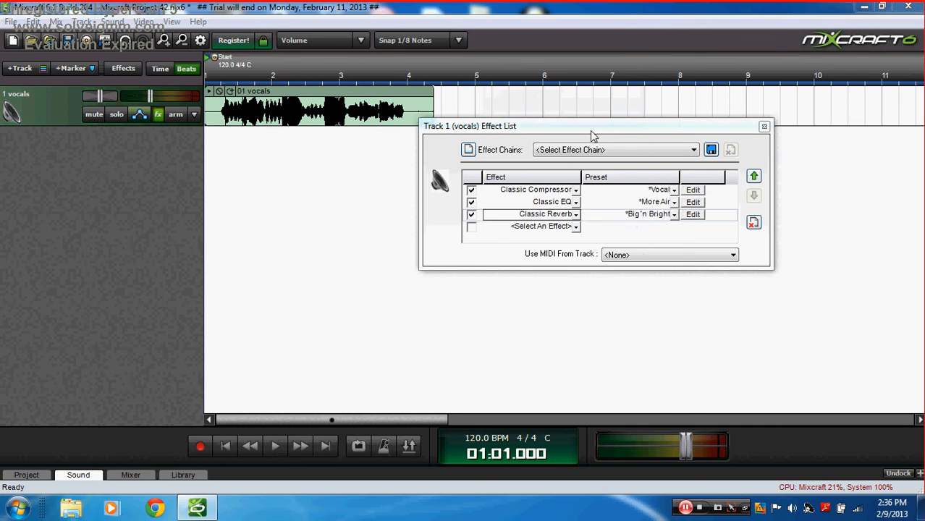
{"action": "left_click", "coordinate": [640, 217]}
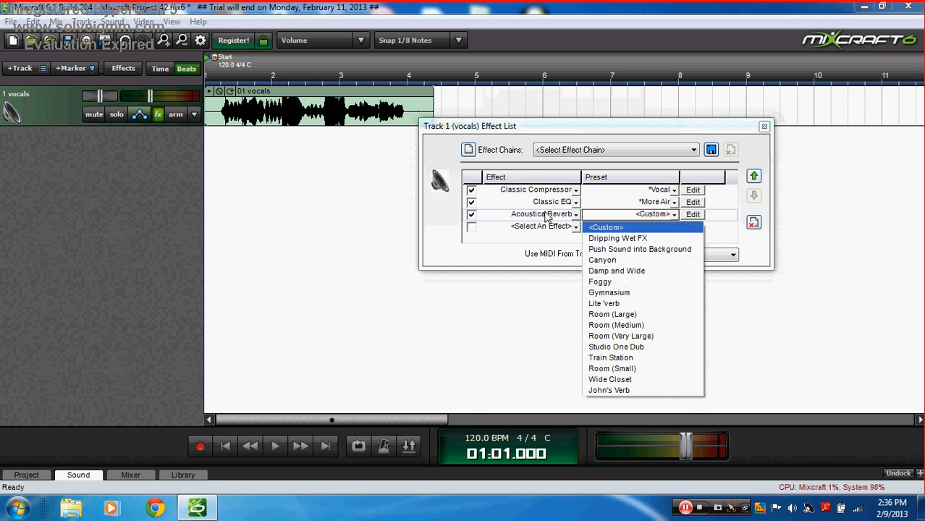
{"action": "left_click", "coordinate": [631, 261]}
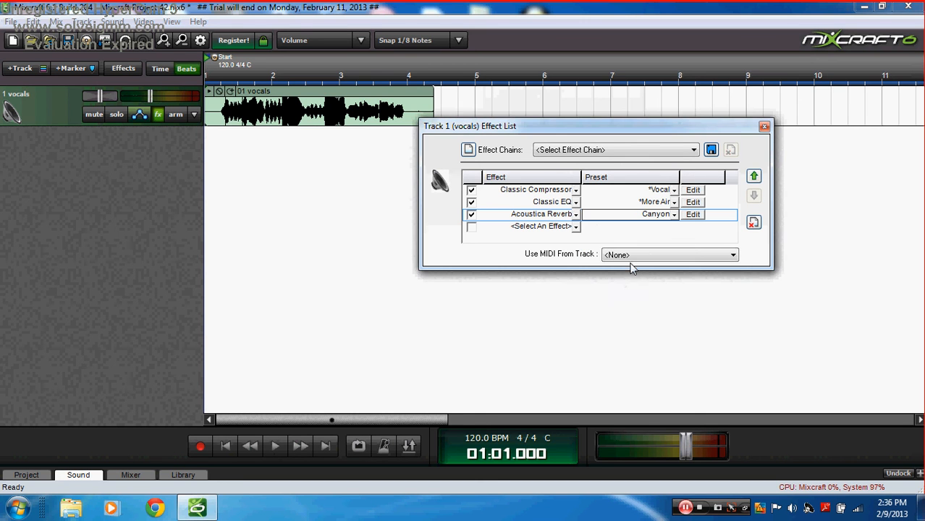
{"action": "left_click", "coordinate": [225, 447]}
{"action": "left_click", "coordinate": [269, 447]}
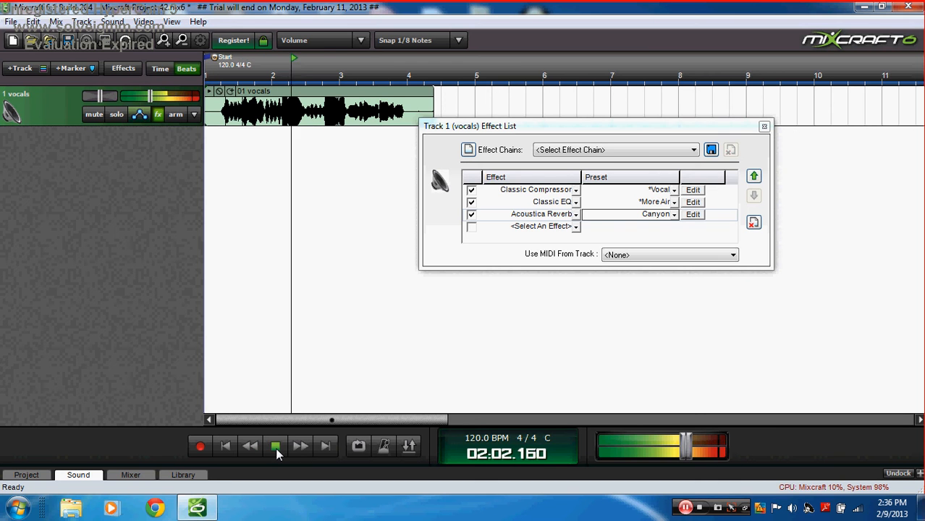
{"action": "left_click", "coordinate": [275, 446]}
{"action": "left_click", "coordinate": [226, 447]}
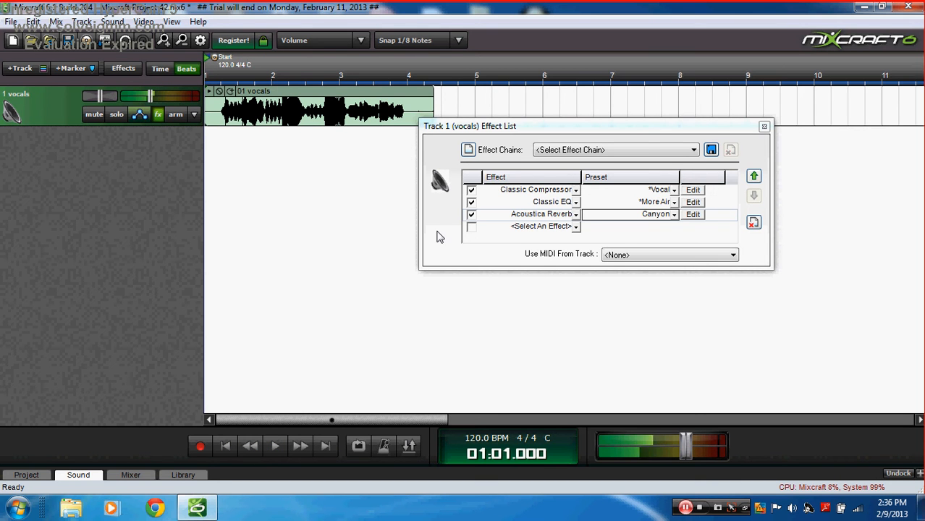
Step: Replace the vocals reverb with a Classic Flanger set to the Spacy Cymbal preset
{"action": "left_click", "coordinate": [575, 226]}
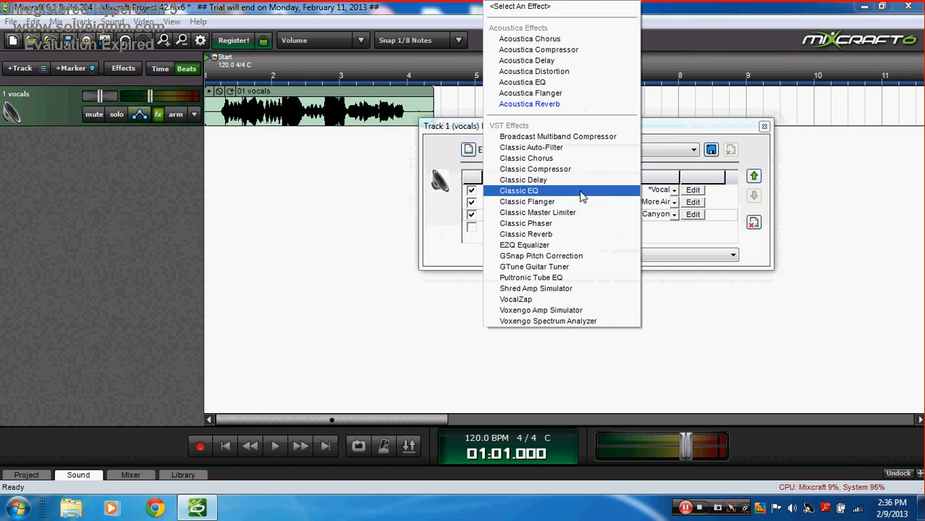
{"action": "left_click", "coordinate": [578, 202]}
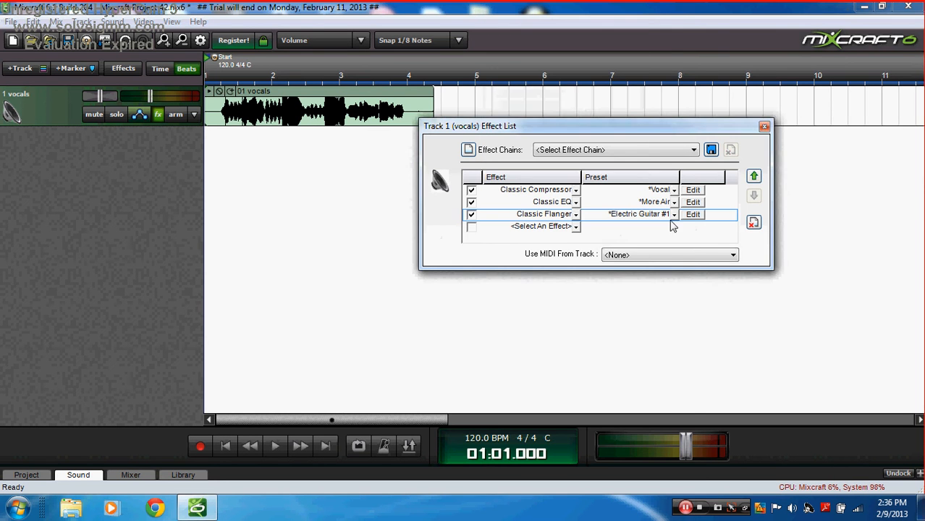
{"action": "left_click", "coordinate": [673, 215]}
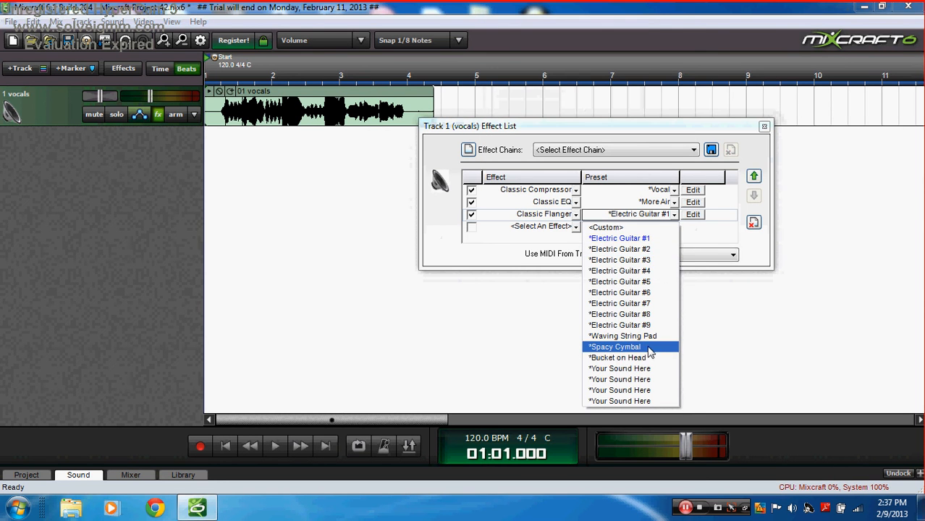
{"action": "left_click", "coordinate": [648, 348]}
Step: Play the vocals with the flanger on Electric Guitar #3, then stop, rewind and remove it
{"action": "left_click", "coordinate": [275, 446]}
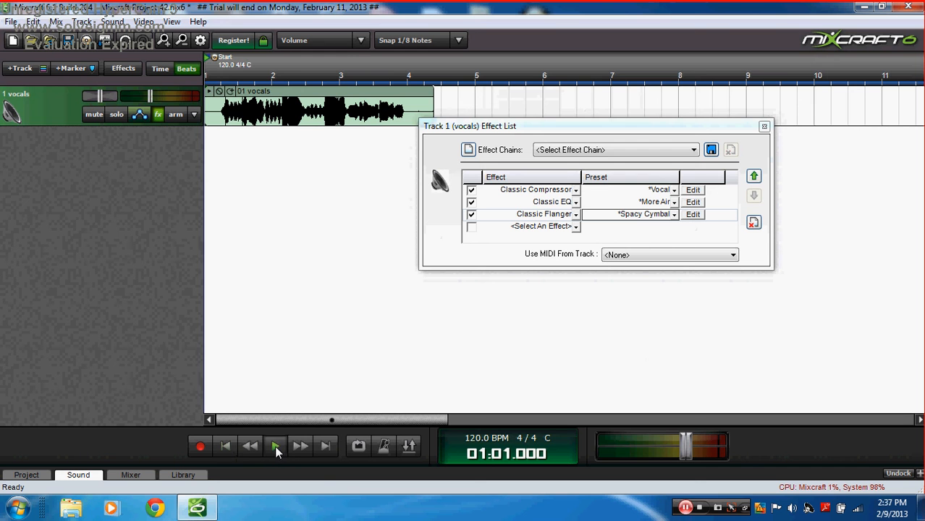
{"action": "left_click", "coordinate": [673, 216]}
{"action": "left_click", "coordinate": [619, 260]}
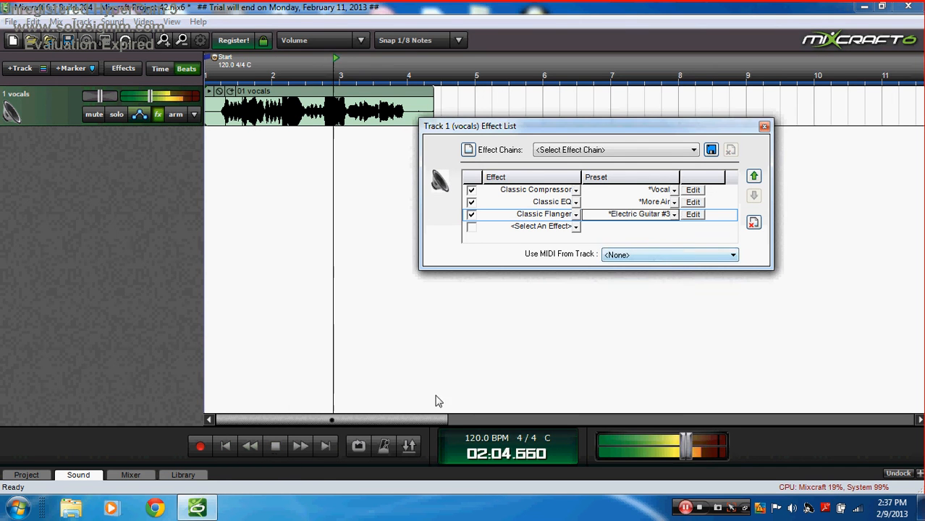
{"action": "left_click", "coordinate": [275, 446]}
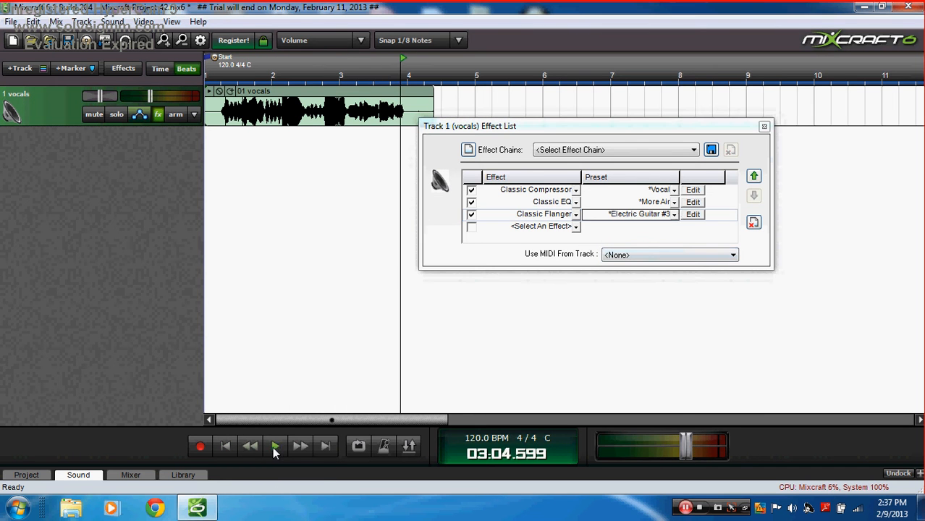
{"action": "left_click", "coordinate": [226, 446]}
{"action": "left_click", "coordinate": [755, 223]}
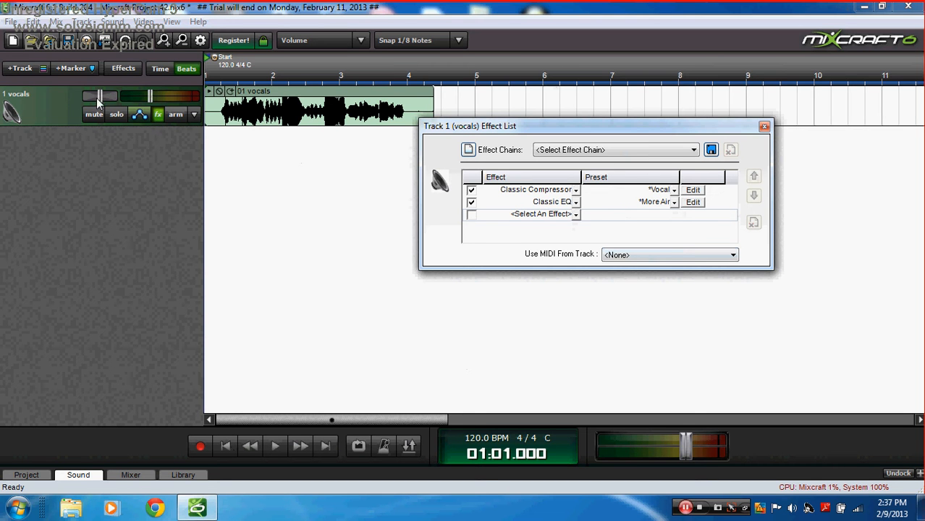
Step: Leave Classic EQ on More Air and close the vocals effect list
{"action": "left_click", "coordinate": [644, 201]}
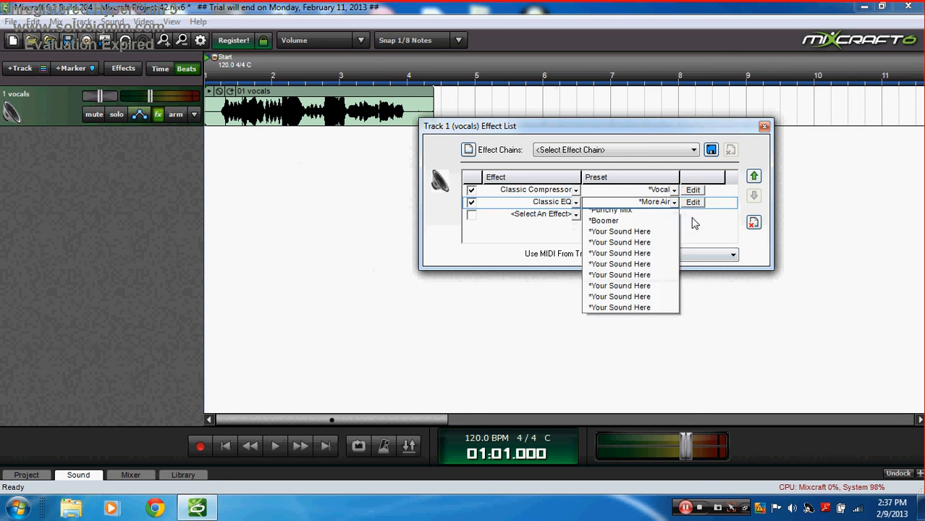
{"action": "left_click", "coordinate": [709, 229]}
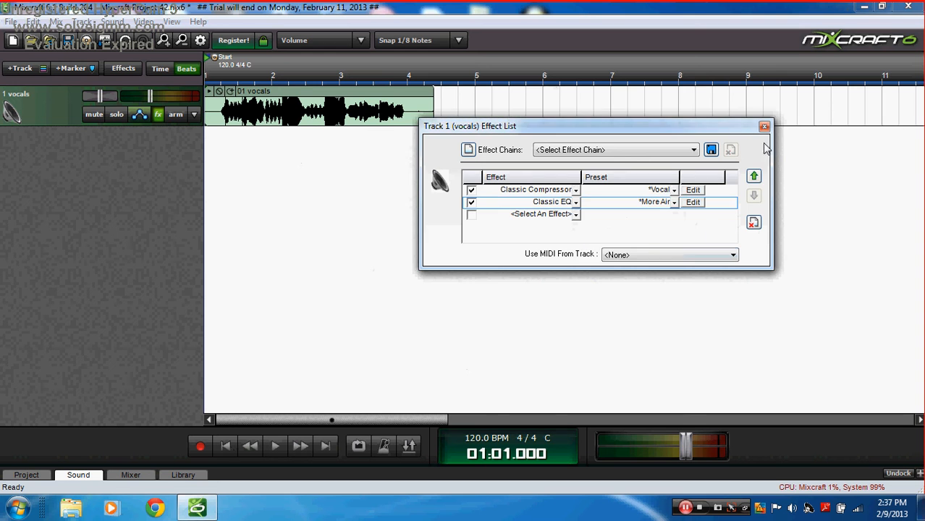
{"action": "left_click", "coordinate": [764, 127]}
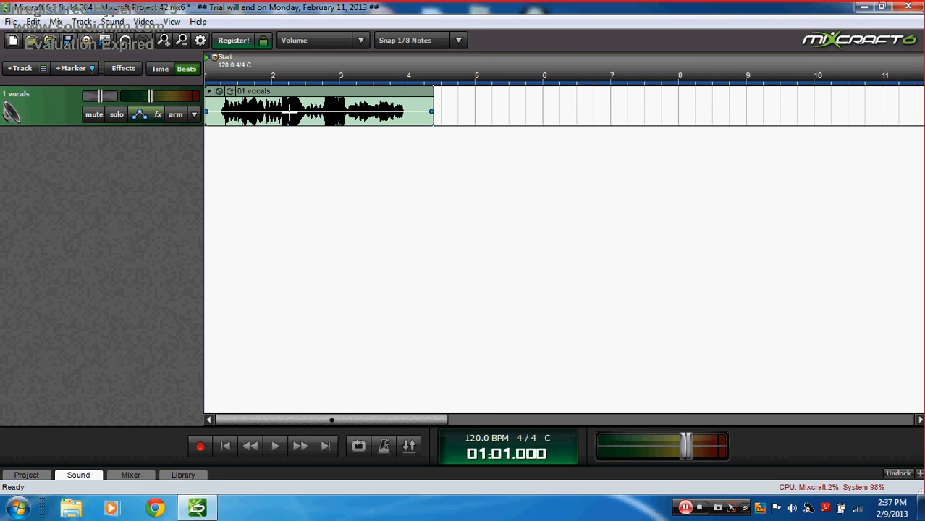
{"action": "left_click", "coordinate": [24, 68]}
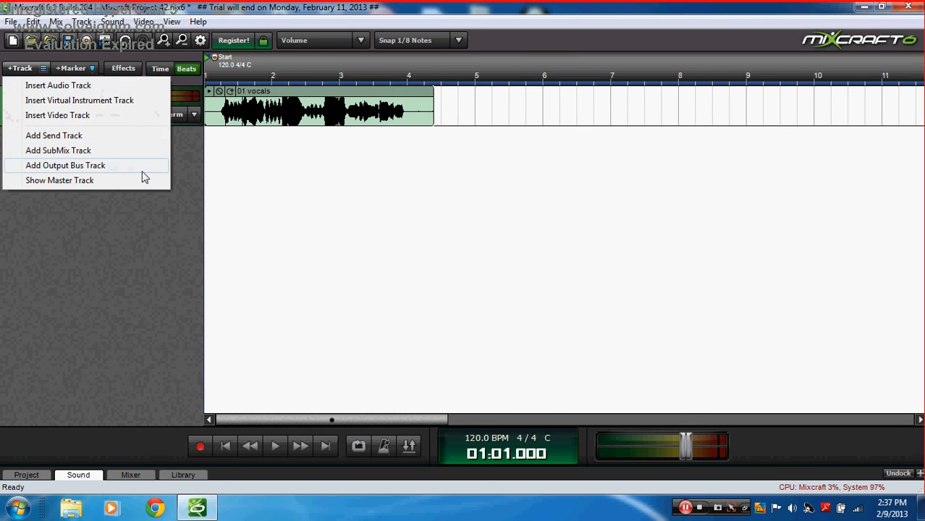
{"action": "left_click", "coordinate": [180, 161]}
Step: Remove Classic Compressor and Classic EQ, leaving the vocals effect chain empty
{"action": "left_click", "coordinate": [157, 116]}
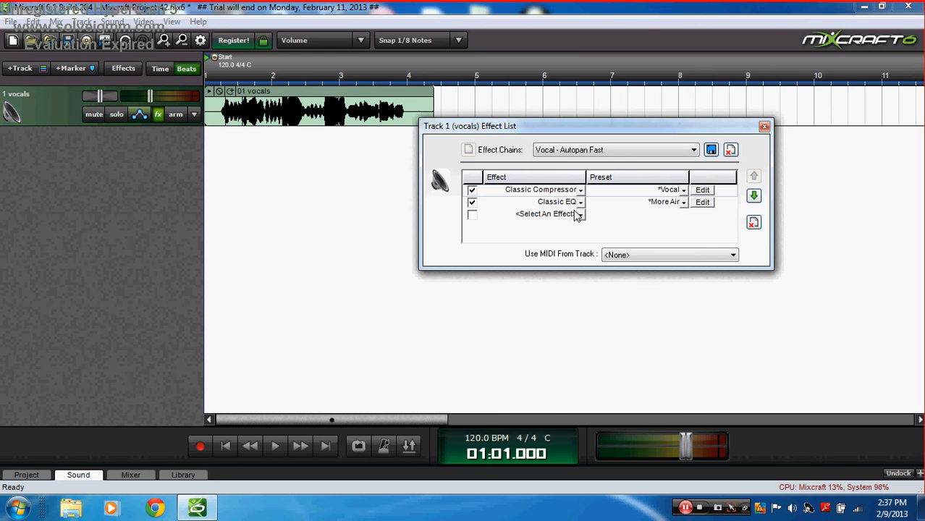
{"action": "left_click", "coordinate": [753, 222]}
{"action": "left_click", "coordinate": [753, 222]}
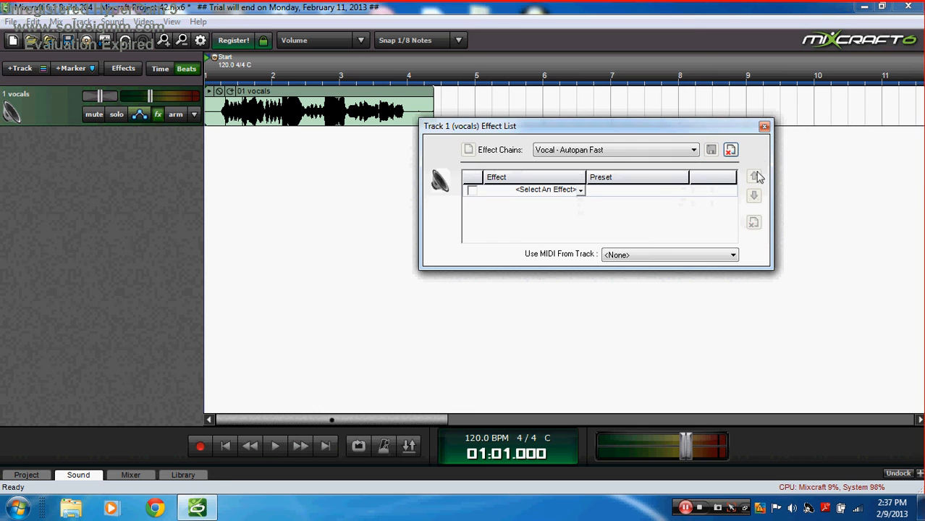
{"action": "left_click", "coordinate": [763, 127]}
Step: Listen to the dry vocals, rewind, and bring up the list of effects to add
{"action": "left_click", "coordinate": [274, 447]}
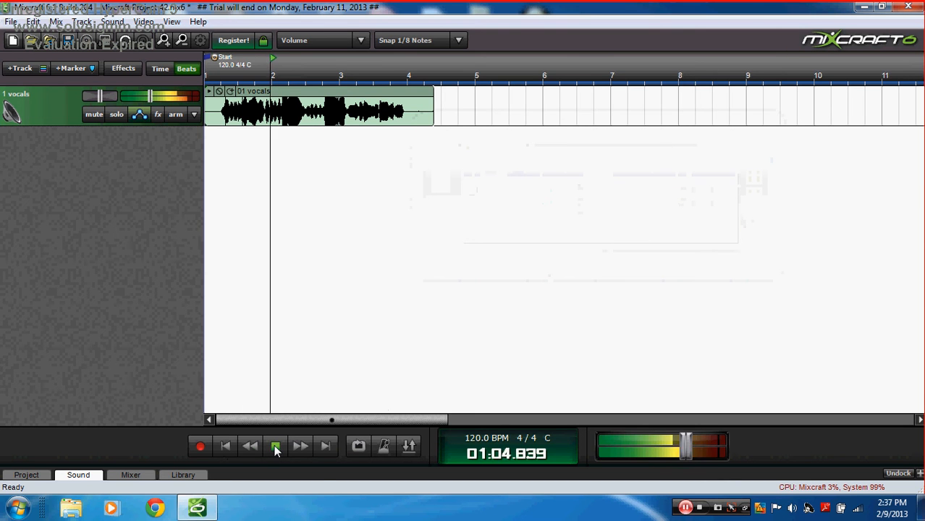
{"action": "left_click", "coordinate": [275, 446]}
{"action": "left_click", "coordinate": [225, 446]}
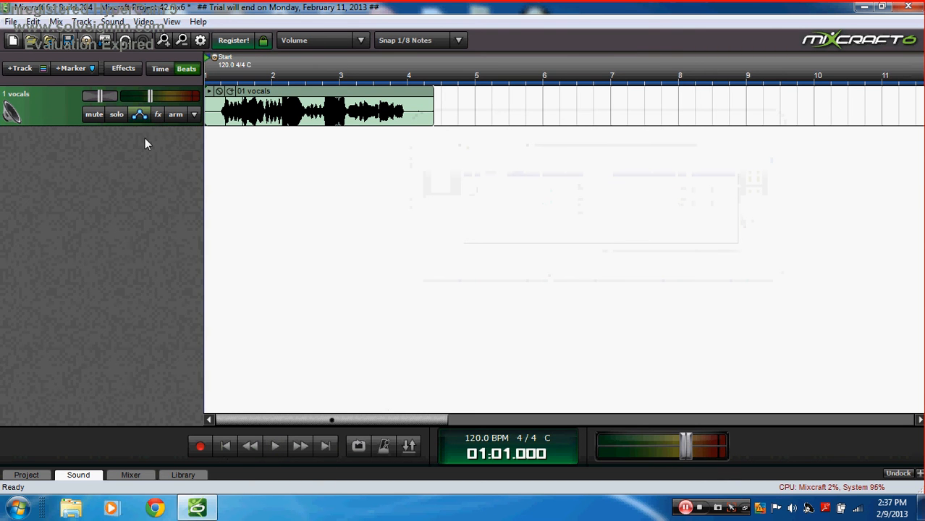
{"action": "left_click", "coordinate": [158, 114]}
{"action": "left_click", "coordinate": [539, 190]}
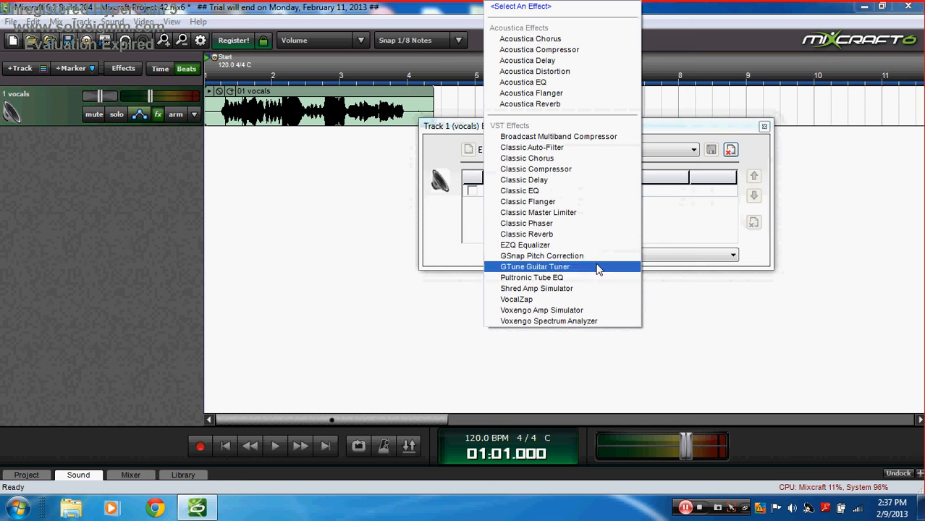
Step: Add Classic Compressor and Classic EQ with the More Air preset to the vocals chain
{"action": "left_click", "coordinate": [558, 168]}
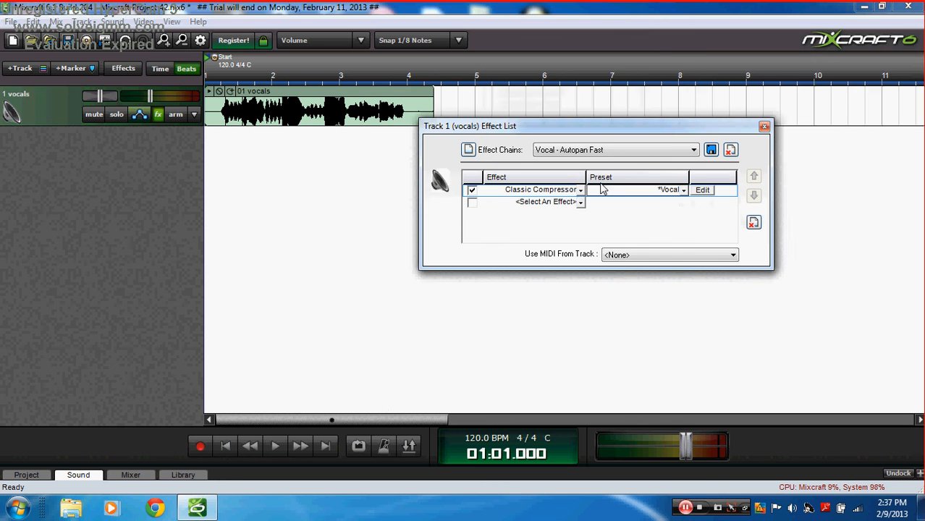
{"action": "left_click", "coordinate": [564, 201]}
{"action": "left_click", "coordinate": [562, 187]}
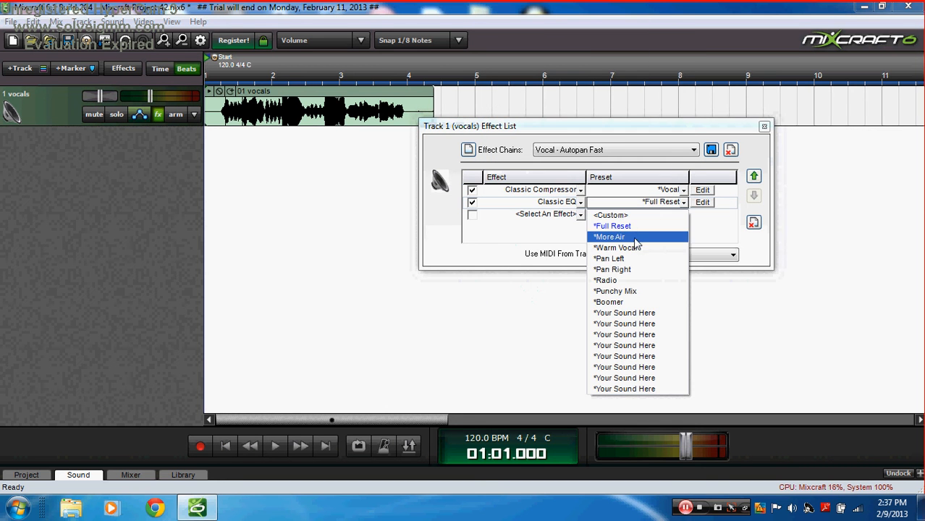
{"action": "left_click", "coordinate": [633, 238]}
{"action": "left_click", "coordinate": [572, 217]}
Step: Add a Classic Delay in the third slot with the Ping-Pong preset
{"action": "left_click", "coordinate": [573, 216]}
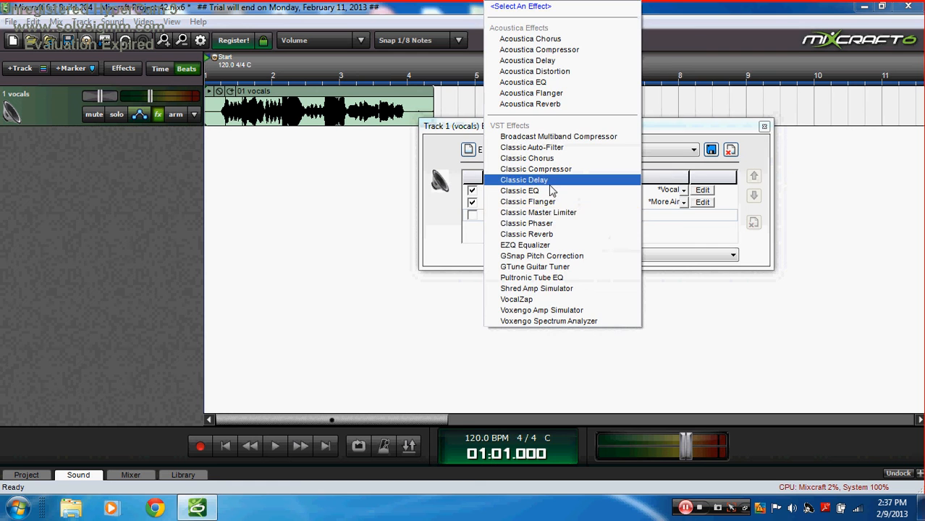
{"action": "left_click", "coordinate": [531, 179]}
{"action": "left_click", "coordinate": [682, 215]}
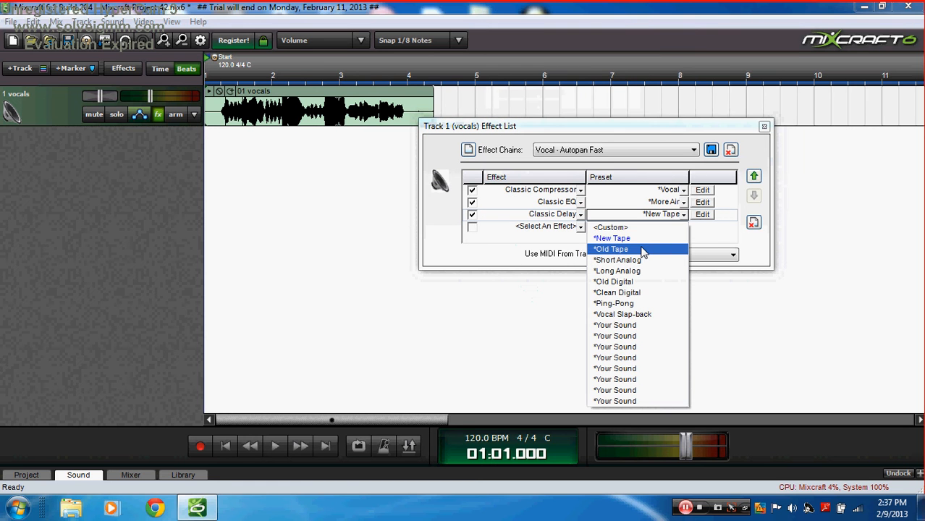
{"action": "left_click", "coordinate": [622, 303]}
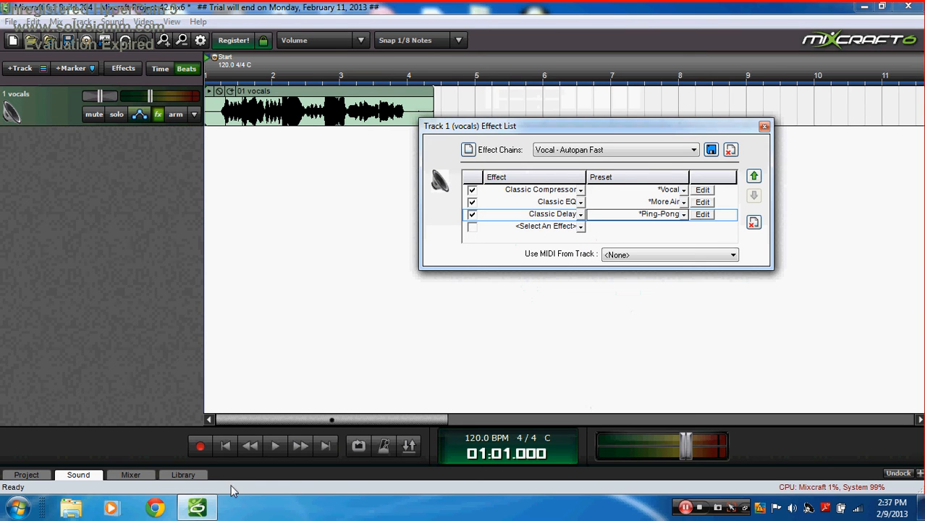
Step: Play the vocals from the start to hear the new chain, then stop and close the effect list
{"action": "left_click", "coordinate": [226, 447]}
{"action": "left_click", "coordinate": [274, 446]}
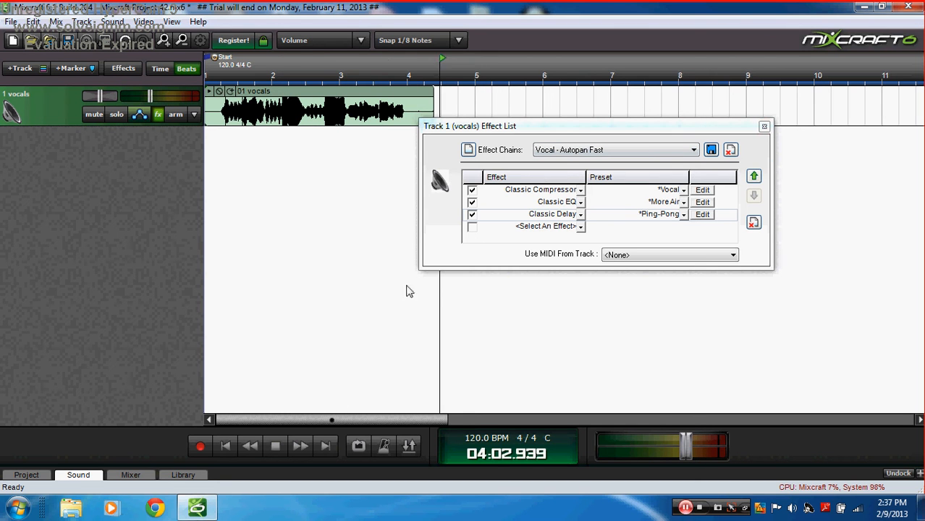
{"action": "left_click", "coordinate": [229, 446]}
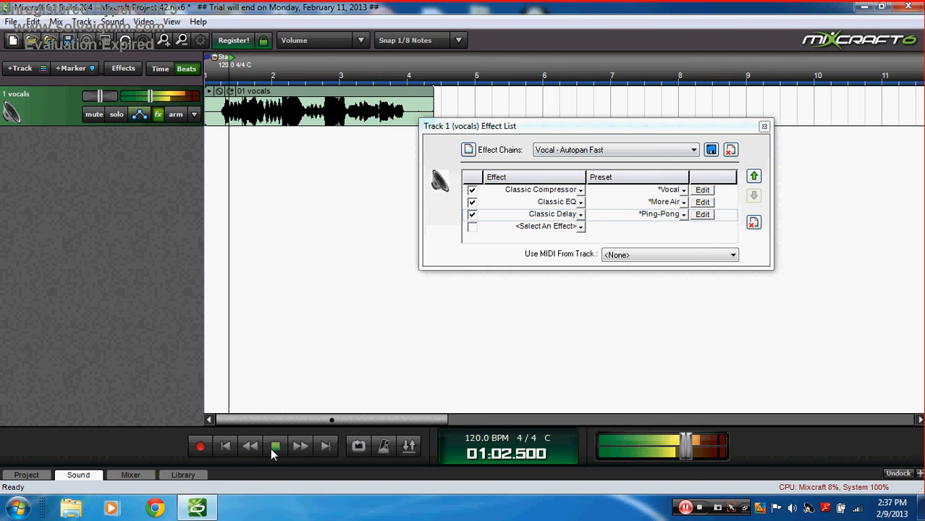
{"action": "key", "text": "space"}
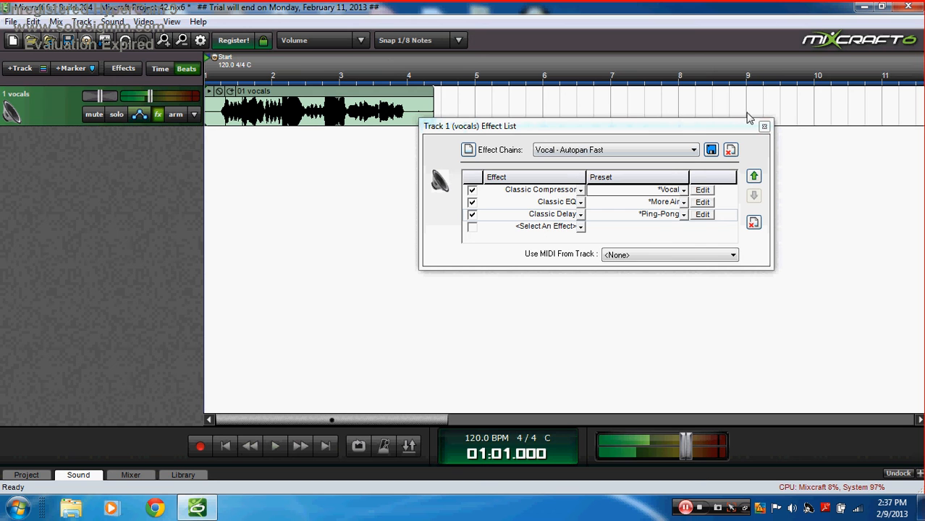
{"action": "left_click", "coordinate": [764, 127]}
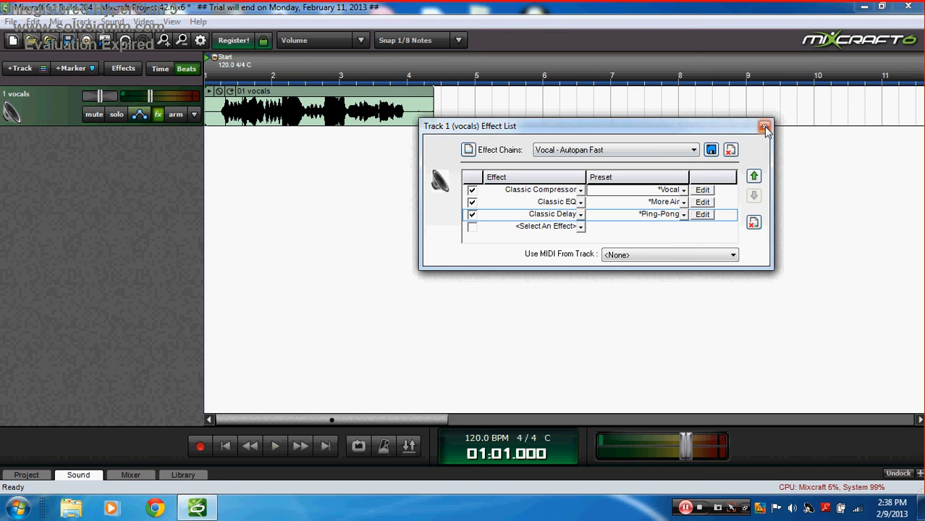
Step: Delete the vocals clip, return the playhead to the start, and insert a virtual instrument track
{"action": "right_click", "coordinate": [243, 100]}
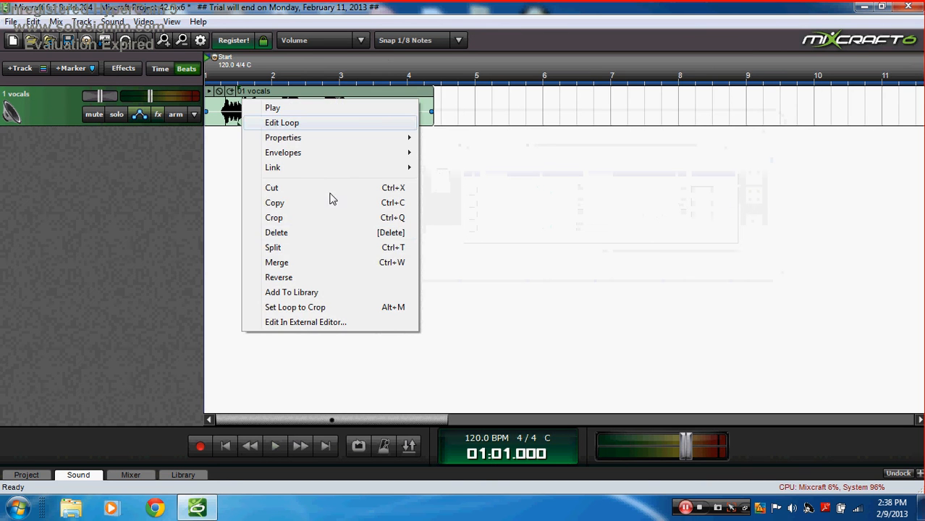
{"action": "left_click", "coordinate": [302, 233]}
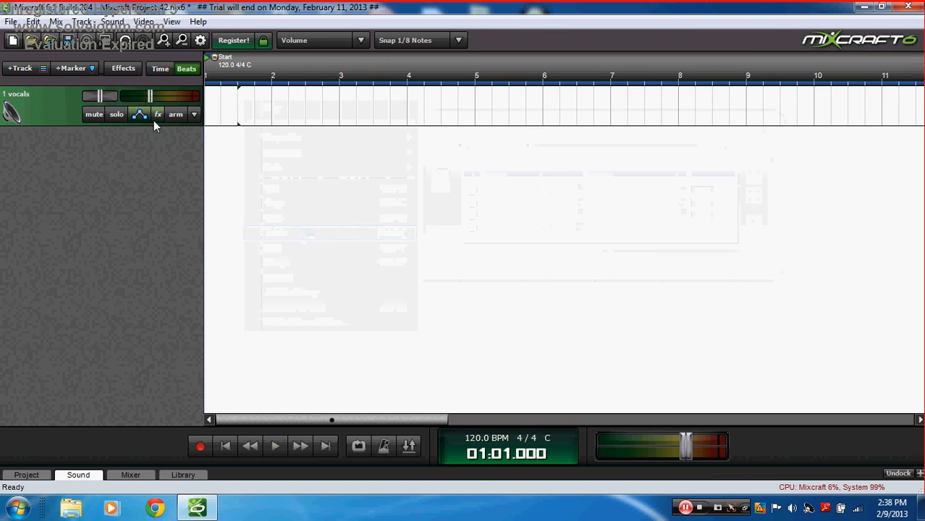
{"action": "left_click", "coordinate": [215, 106]}
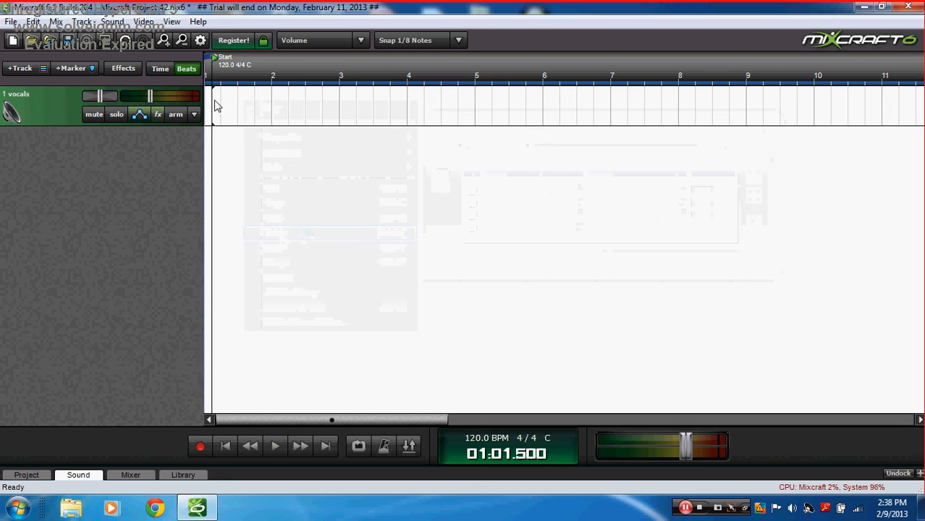
{"action": "left_click", "coordinate": [207, 103]}
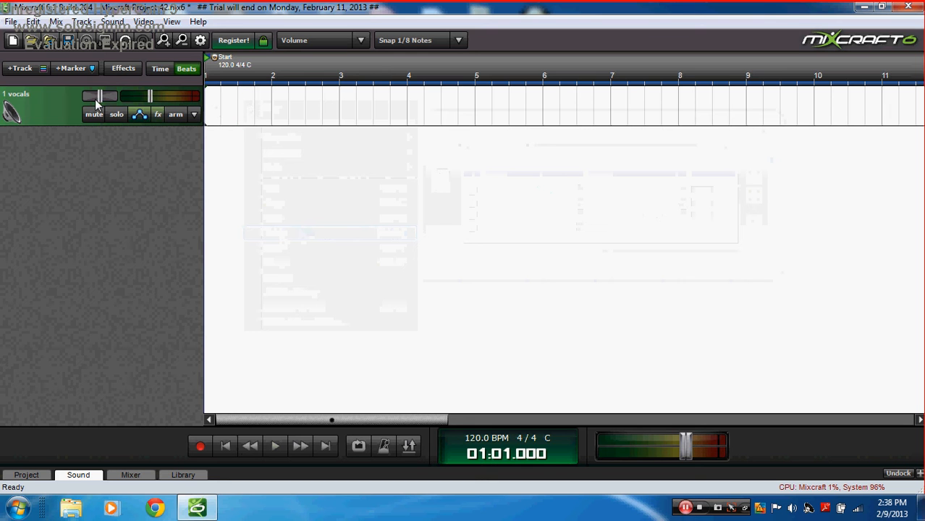
{"action": "left_click", "coordinate": [22, 69]}
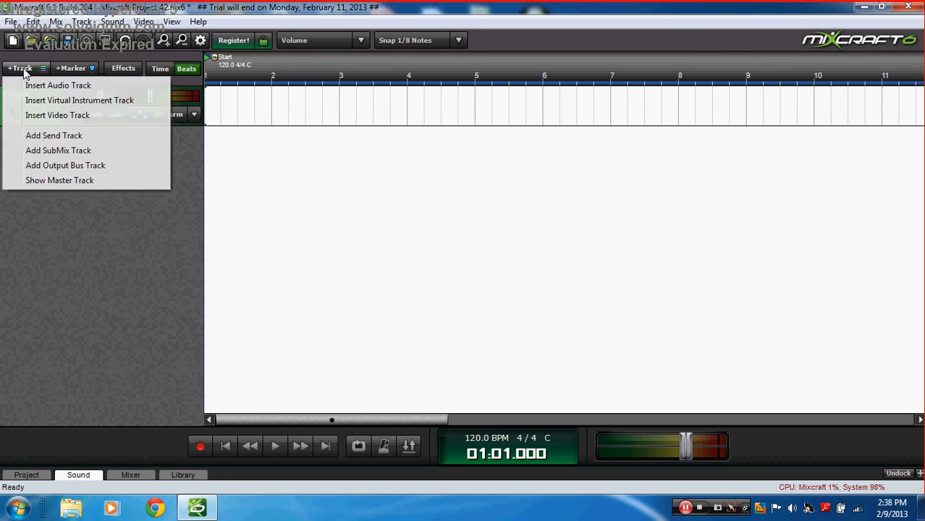
{"action": "left_click", "coordinate": [69, 101]}
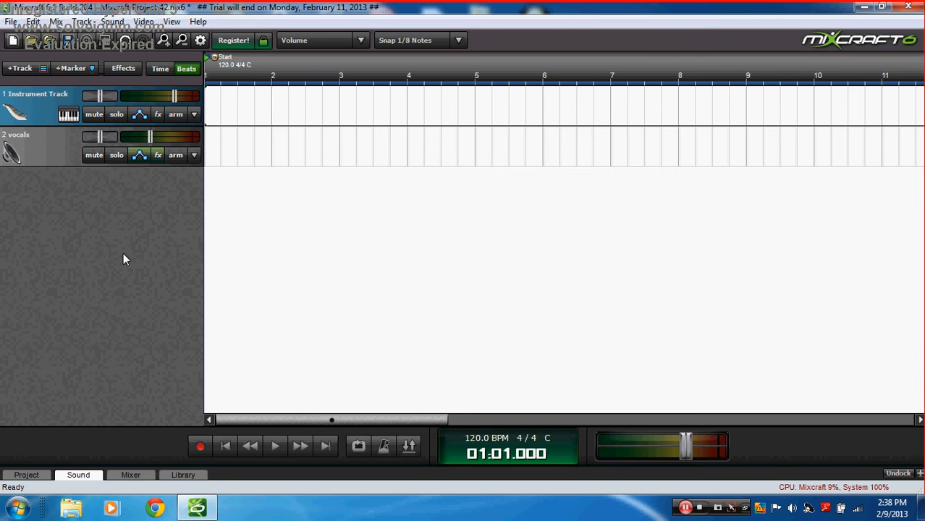
Step: Browse the instrument categories and assign Ableton Live from ReWire Devices to the track
{"action": "left_click", "coordinate": [69, 116]}
{"action": "left_click", "coordinate": [359, 100]}
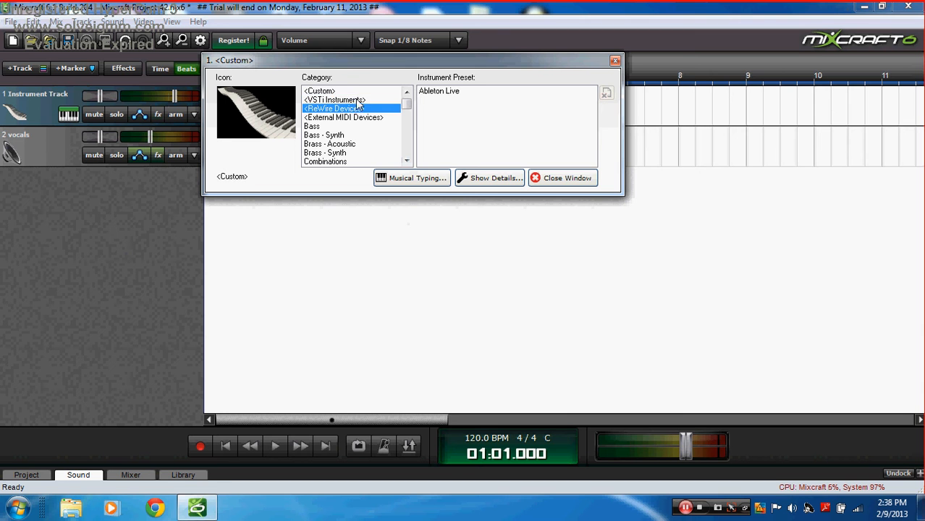
{"action": "left_click", "coordinate": [339, 109]}
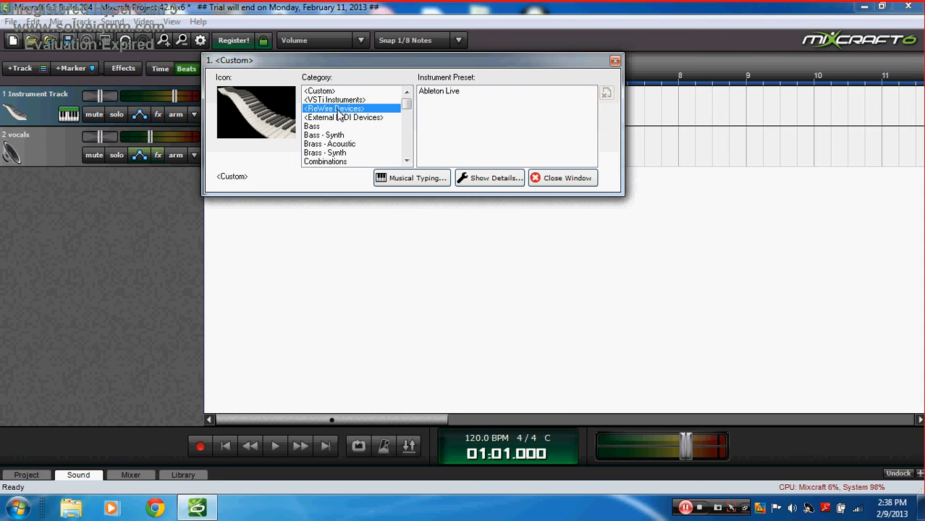
{"action": "left_click", "coordinate": [364, 117]}
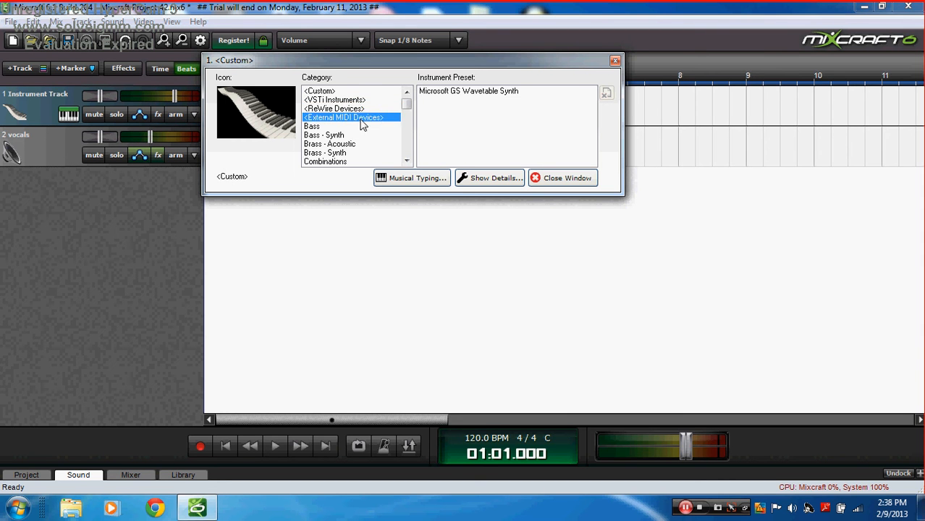
{"action": "left_click", "coordinate": [379, 108]}
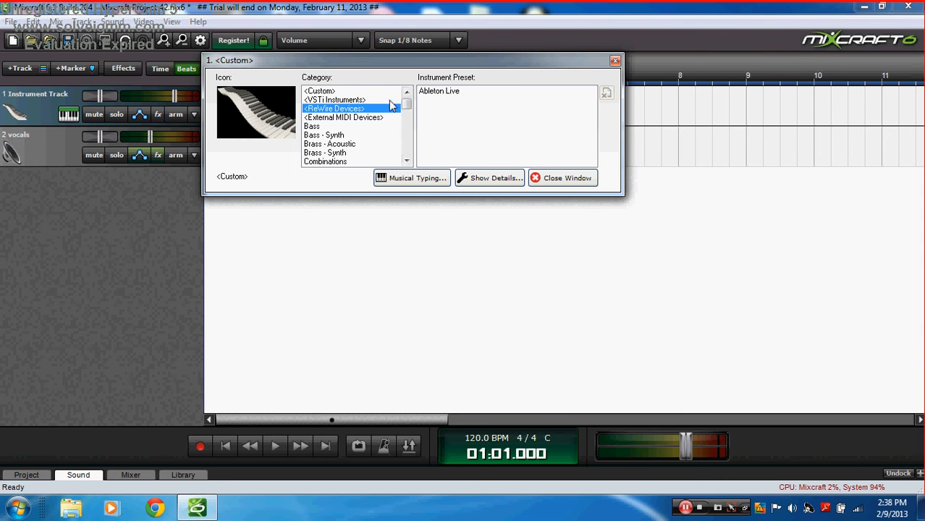
{"action": "left_click", "coordinate": [439, 91]}
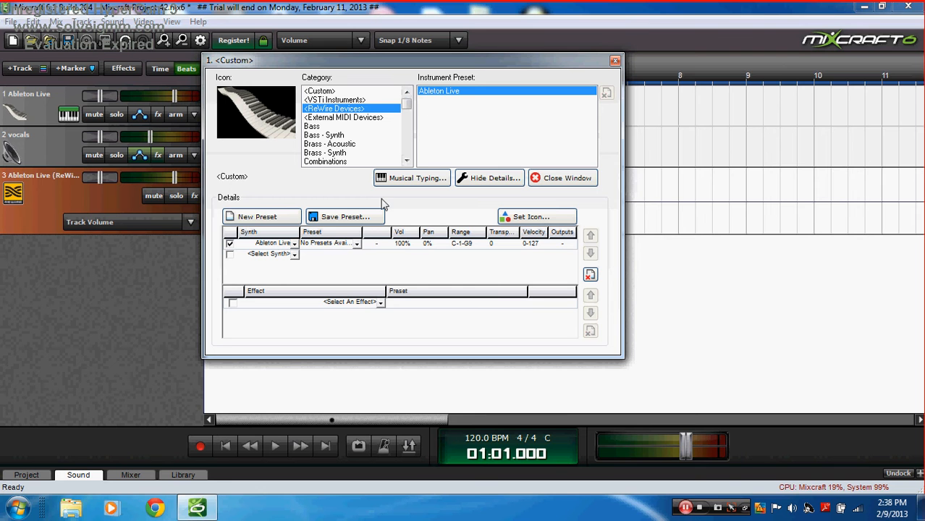
Step: Check the empty synth and preset lists, then show the Bass category presets
{"action": "left_click", "coordinate": [357, 244]}
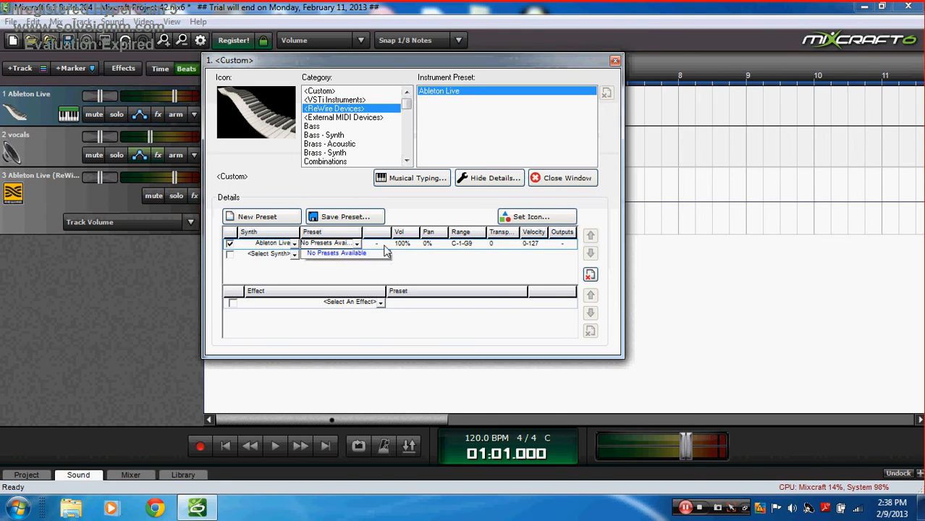
{"action": "left_click", "coordinate": [376, 247]}
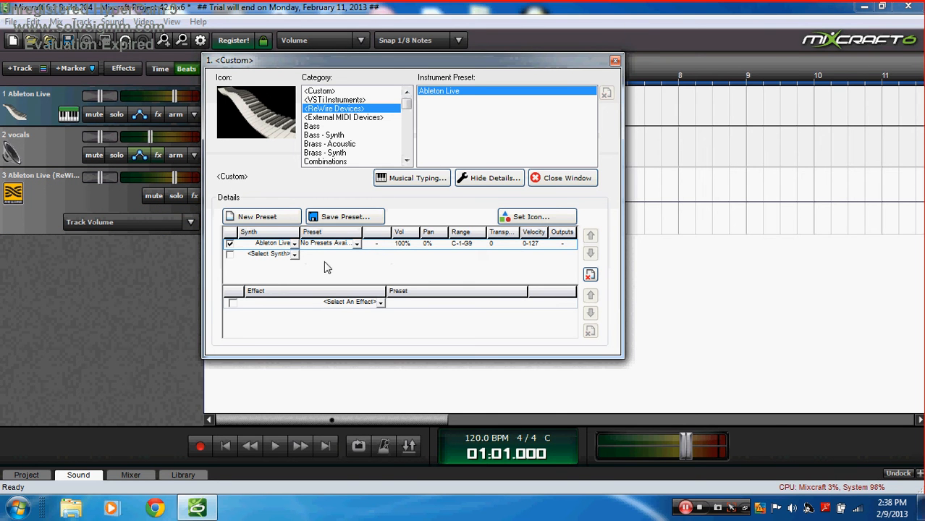
{"action": "left_click", "coordinate": [293, 244]}
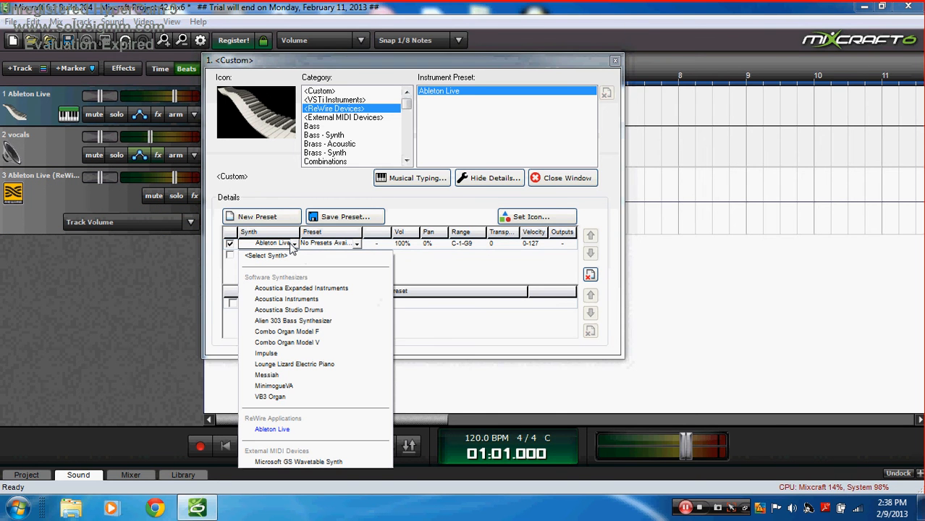
{"action": "left_click", "coordinate": [293, 245]}
{"action": "left_click", "coordinate": [293, 244]}
{"action": "left_click", "coordinate": [294, 244]}
{"action": "left_click", "coordinate": [354, 242]}
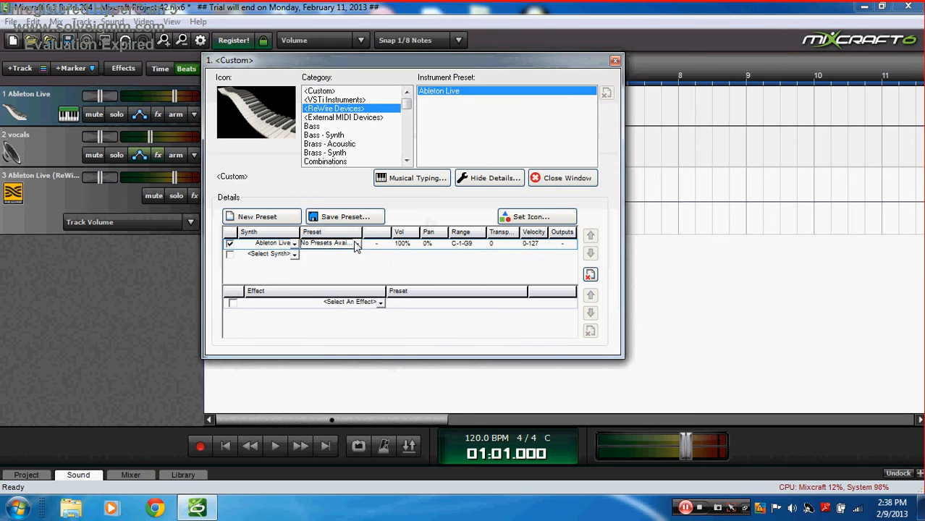
{"action": "left_click", "coordinate": [336, 104]}
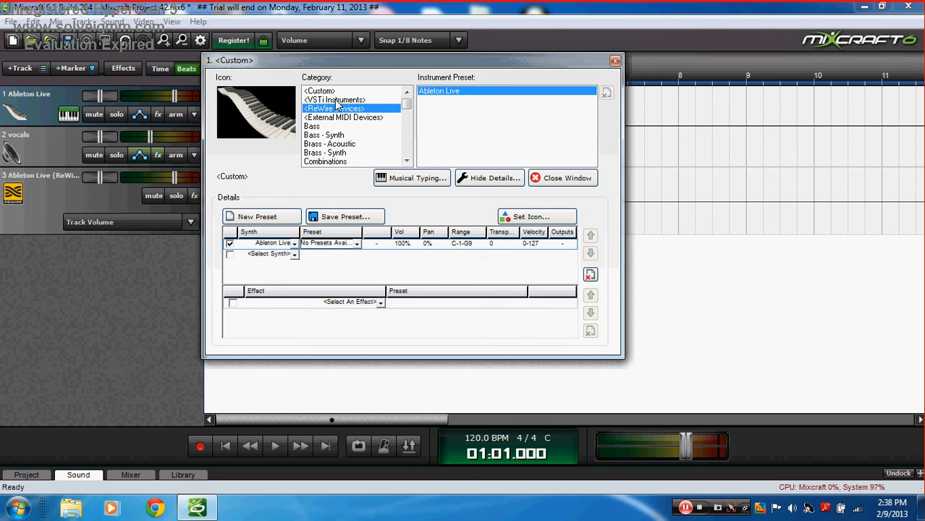
{"action": "left_click", "coordinate": [337, 101]}
{"action": "left_click", "coordinate": [340, 127]}
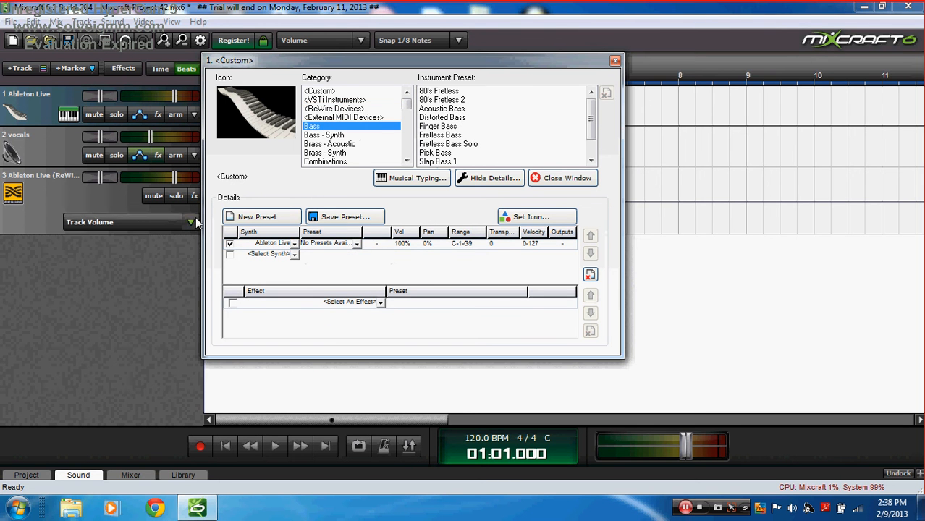
Step: Delete the extra Ableton Live ReWire track and select the instrument track
{"action": "right_click", "coordinate": [33, 192]}
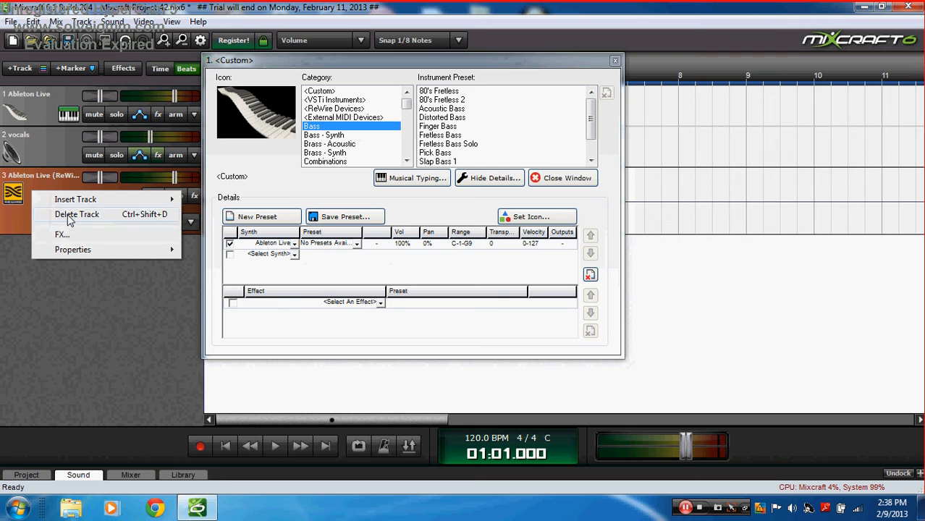
{"action": "left_click", "coordinate": [73, 215]}
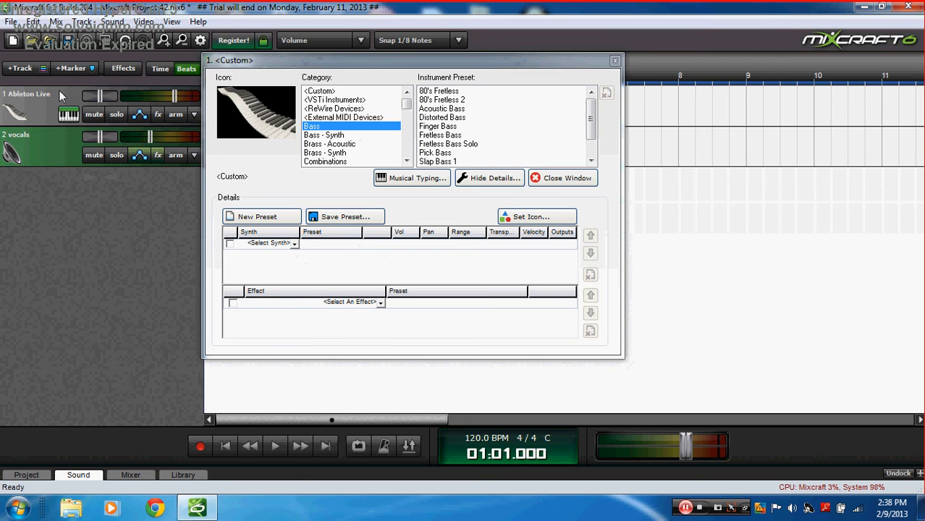
{"action": "left_click", "coordinate": [54, 118]}
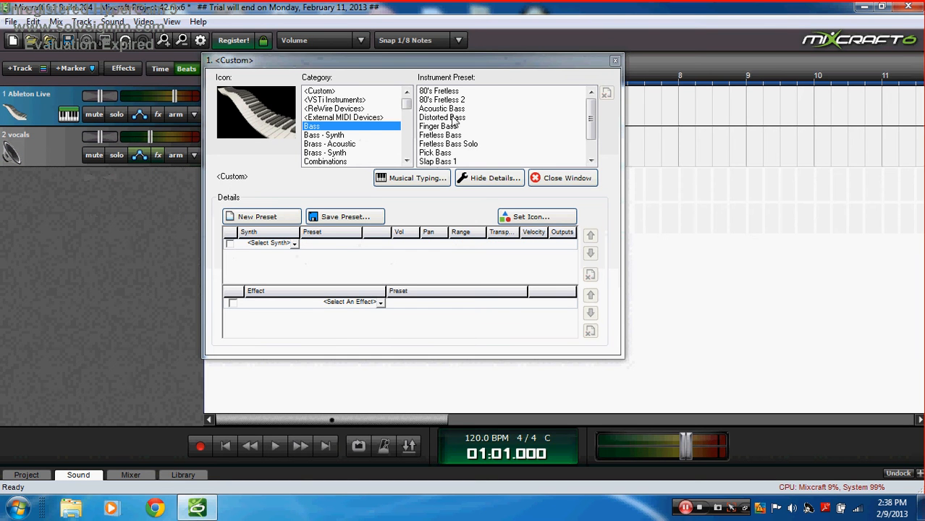
Step: Browse the VSTi Instruments, ReWire Devices and External MIDI Devices categories and their presets
{"action": "left_click", "coordinate": [360, 108]}
{"action": "left_click", "coordinate": [360, 100]}
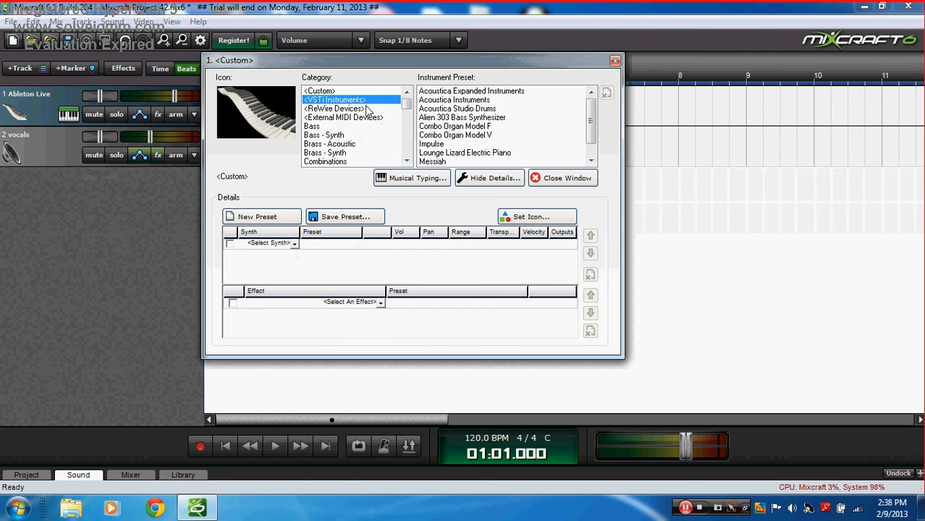
{"action": "left_click", "coordinate": [365, 108]}
{"action": "left_click", "coordinate": [369, 118]}
{"action": "left_click", "coordinate": [364, 100]}
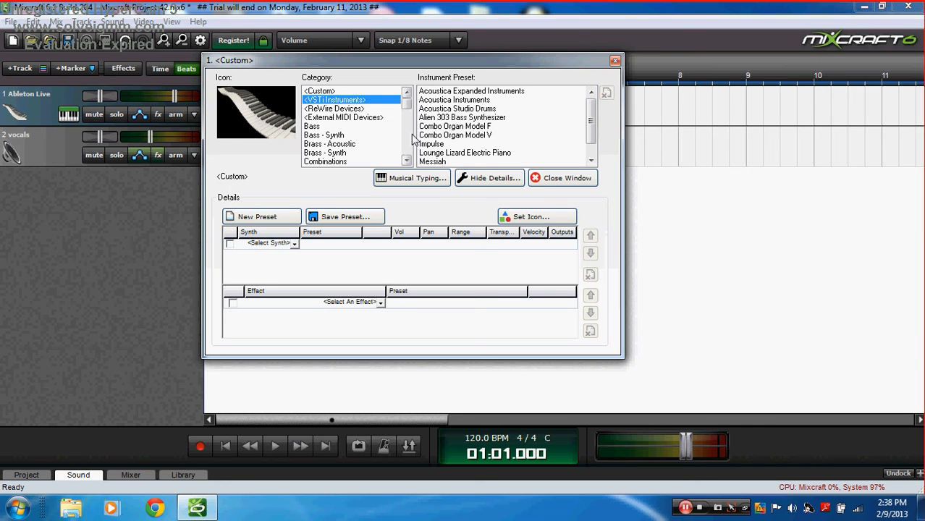
{"action": "left_click", "coordinate": [356, 109]}
{"action": "left_click", "coordinate": [356, 118]}
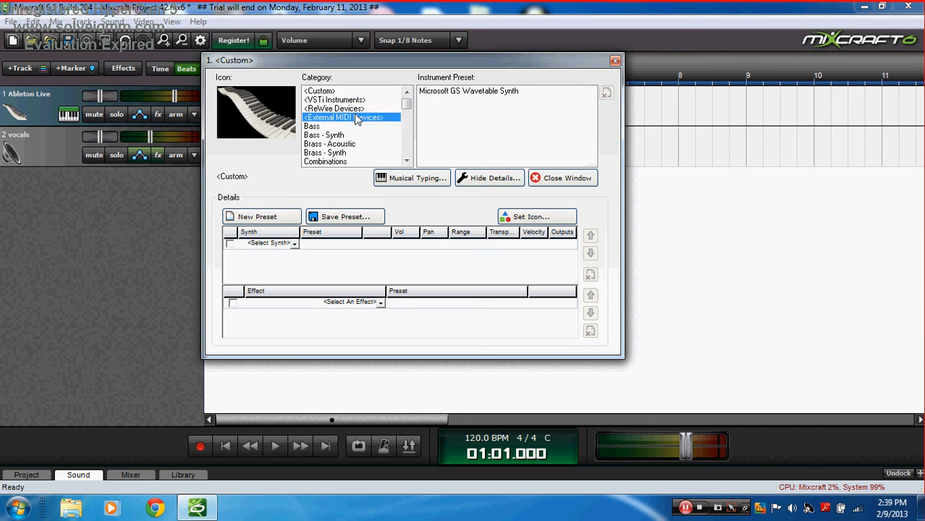
{"action": "left_click", "coordinate": [354, 110]}
{"action": "left_click", "coordinate": [355, 100]}
{"action": "left_click", "coordinate": [353, 109]}
{"action": "left_click", "coordinate": [353, 118]}
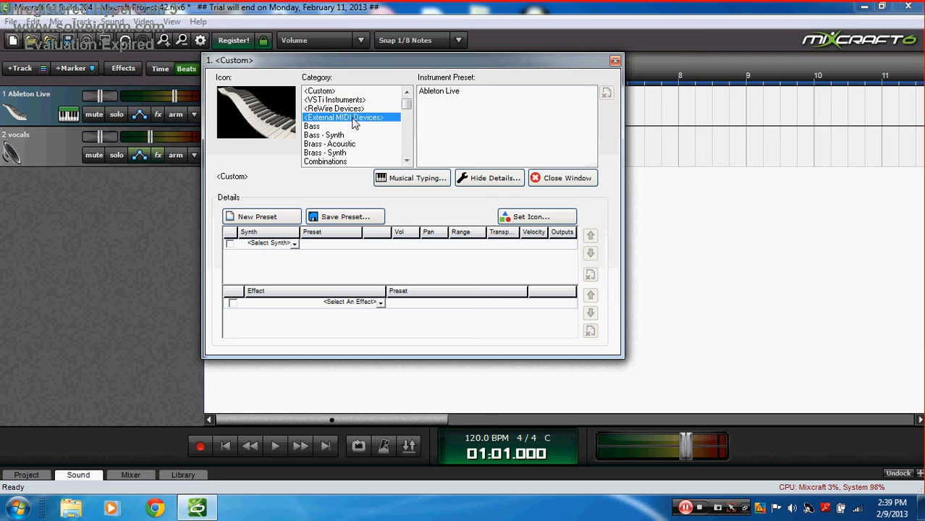
{"action": "left_click", "coordinate": [351, 110]}
{"action": "left_click", "coordinate": [351, 100]}
{"action": "left_click", "coordinate": [351, 108]}
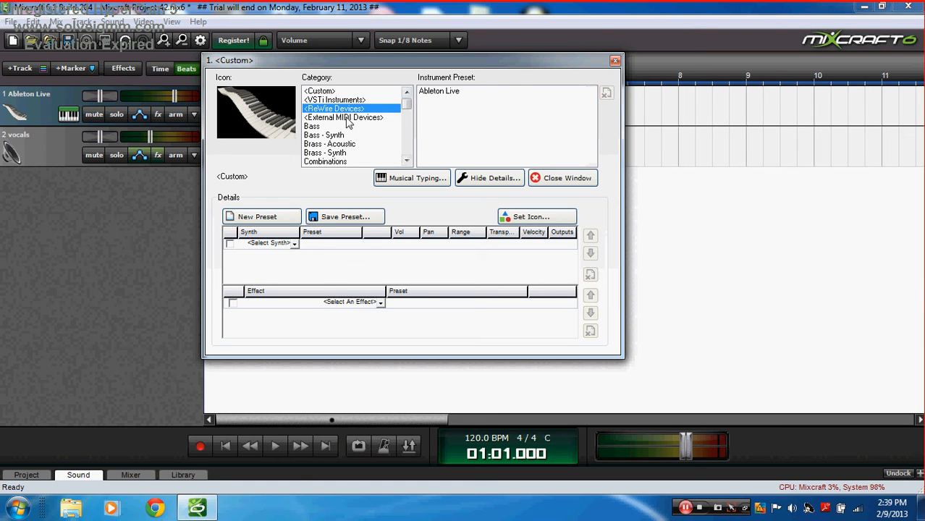
{"action": "left_click", "coordinate": [332, 102]}
{"action": "left_click_drag", "start_coordinate": [592, 123], "coordinate": [607, 95]}
{"action": "left_click", "coordinate": [335, 117]}
{"action": "left_click", "coordinate": [338, 109]}
{"action": "left_click", "coordinate": [340, 103]}
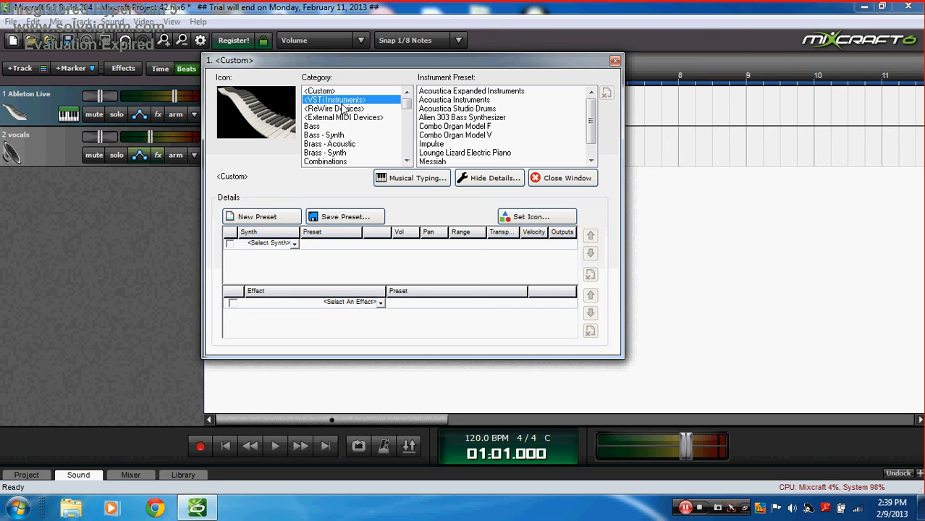
{"action": "left_click_drag", "start_coordinate": [590, 119], "coordinate": [573, 101]}
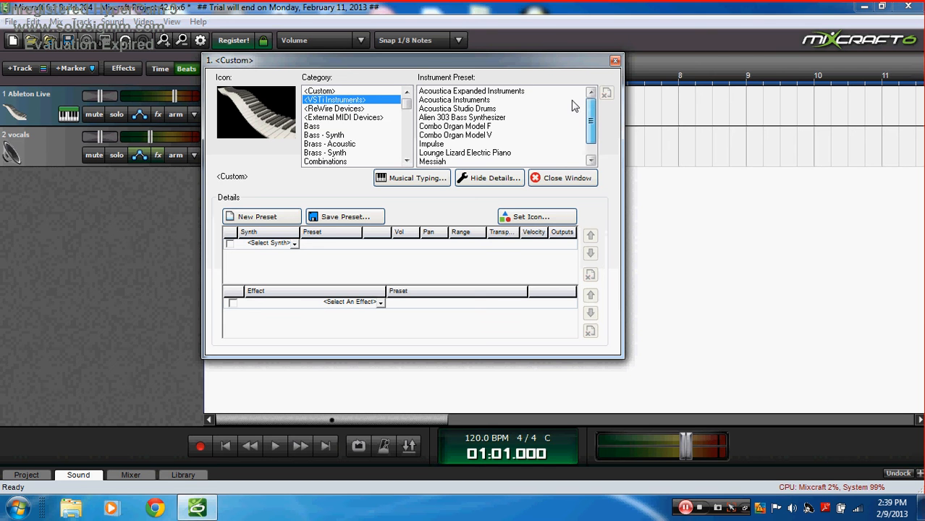
Step: Choose the Bass category's 80's Fretless preset
{"action": "left_click", "coordinate": [311, 126]}
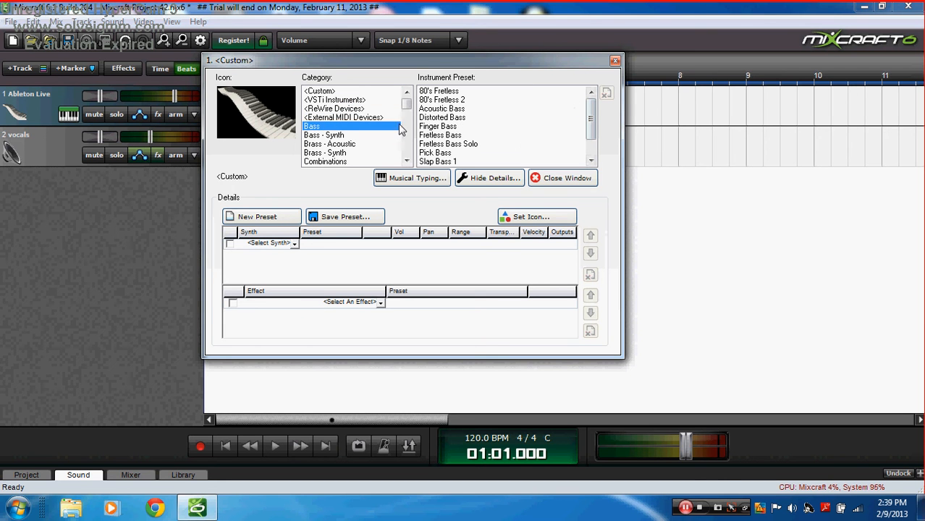
{"action": "left_click", "coordinate": [408, 160]}
{"action": "left_click_drag", "start_coordinate": [406, 145], "coordinate": [405, 101]}
{"action": "left_click", "coordinate": [473, 92]}
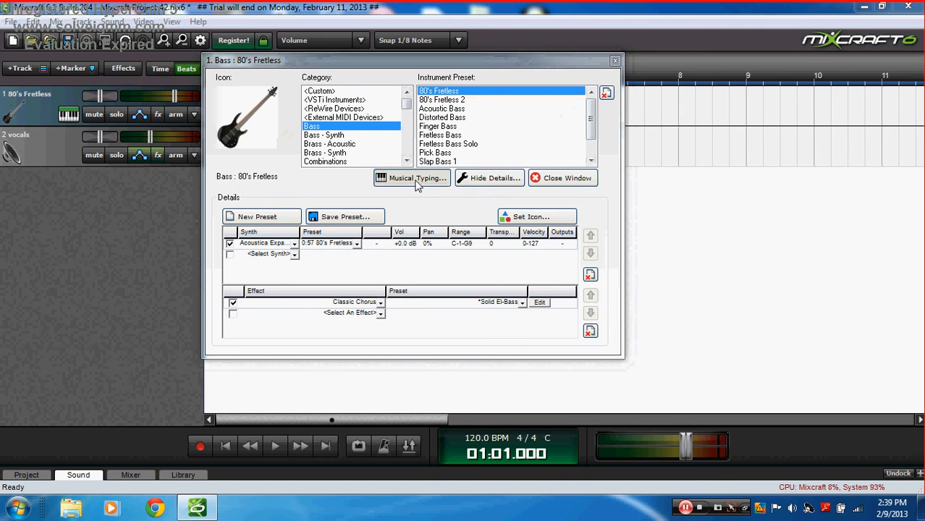
Step: Audition the 80's Fretless bass by playing notes with Musical Typing
{"action": "left_click", "coordinate": [417, 181]}
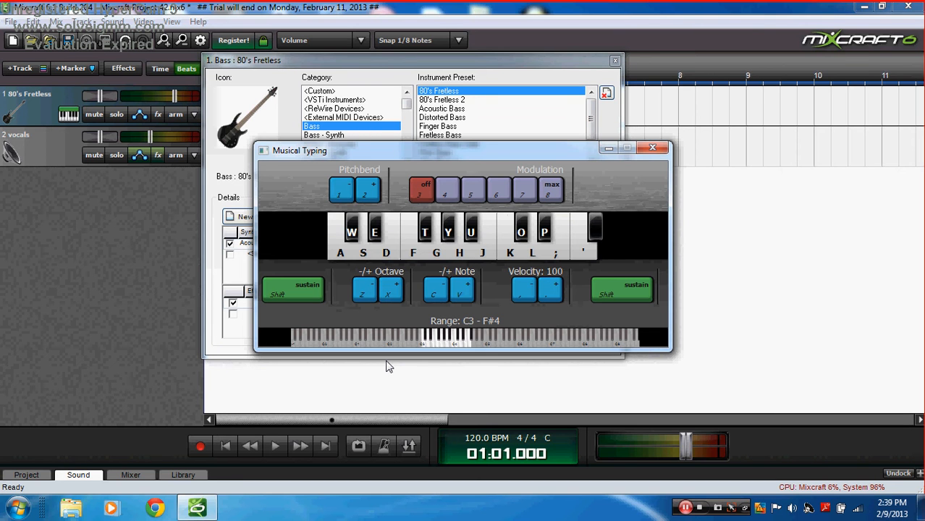
{"action": "key", "text": "s"}
{"action": "key", "text": "a"}
{"action": "key", "text": "f"}
{"action": "key", "text": "a"}
{"action": "key", "text": "g"}
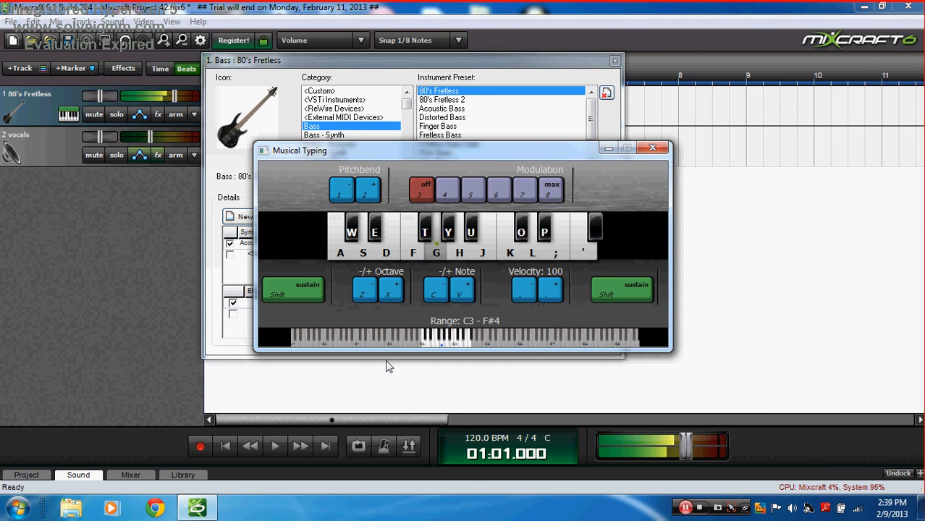
{"action": "key", "text": "h"}
{"action": "key", "text": "l"}
{"action": "key", "text": "l"}
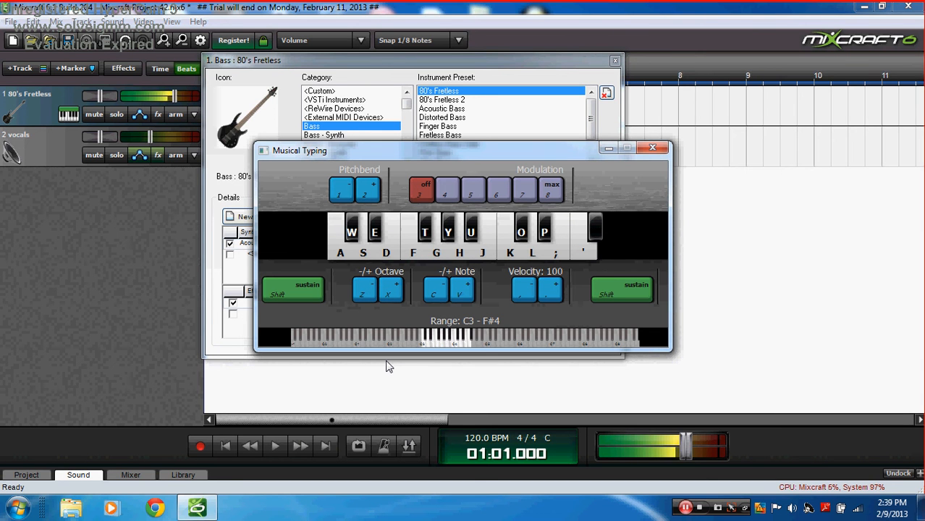
{"action": "key", "text": "apostrophe"}
{"action": "key", "text": "l"}
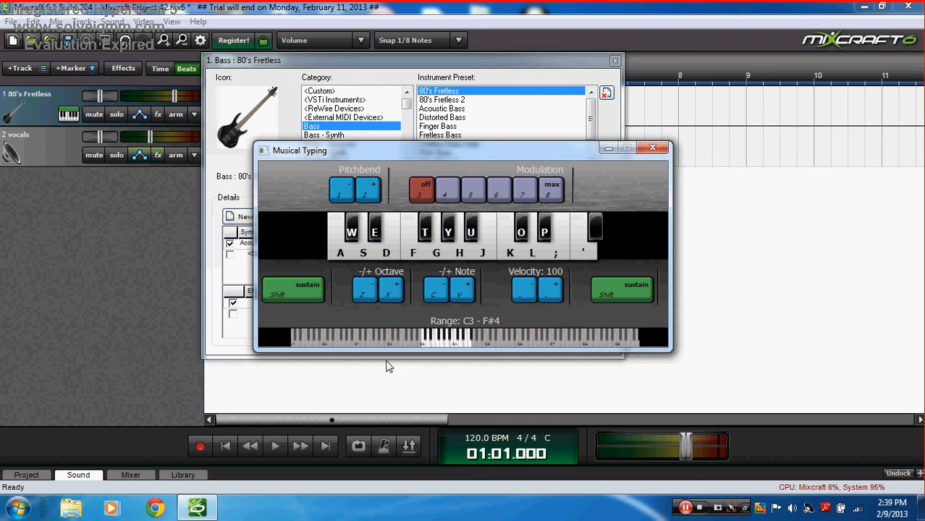
Step: Switch the instrument to the Slap Bass 2 preset
{"action": "left_click", "coordinate": [607, 149]}
{"action": "scroll", "coordinate": [578, 156], "scroll_direction": "down", "scroll_amount": 1}
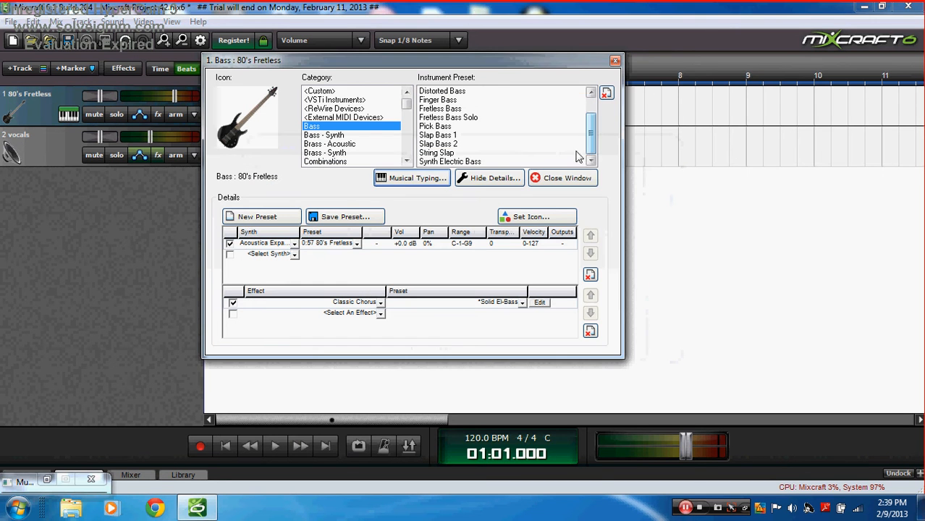
{"action": "left_click", "coordinate": [474, 144]}
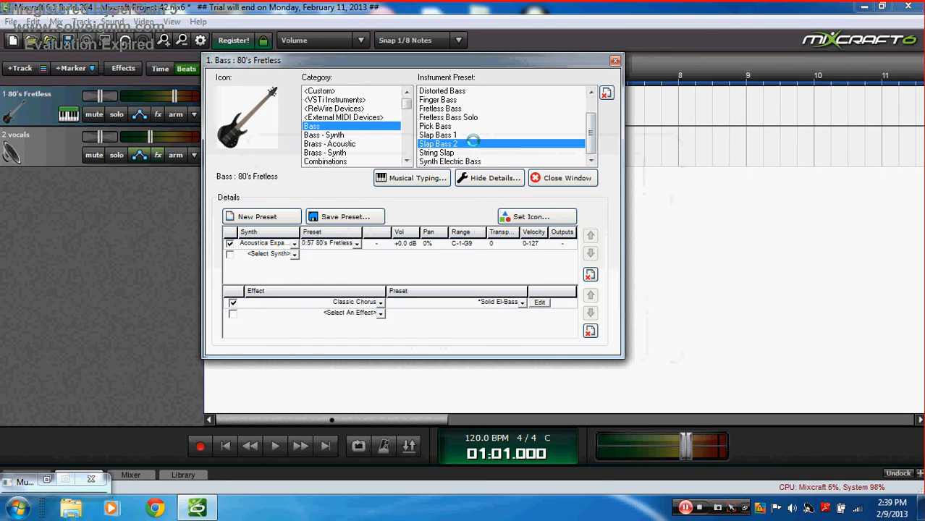
Step: Play a bass line on Slap Bass 2, including notes one octave lower
{"action": "left_click", "coordinate": [410, 179]}
{"action": "key", "text": "h"}
{"action": "key", "text": "j"}
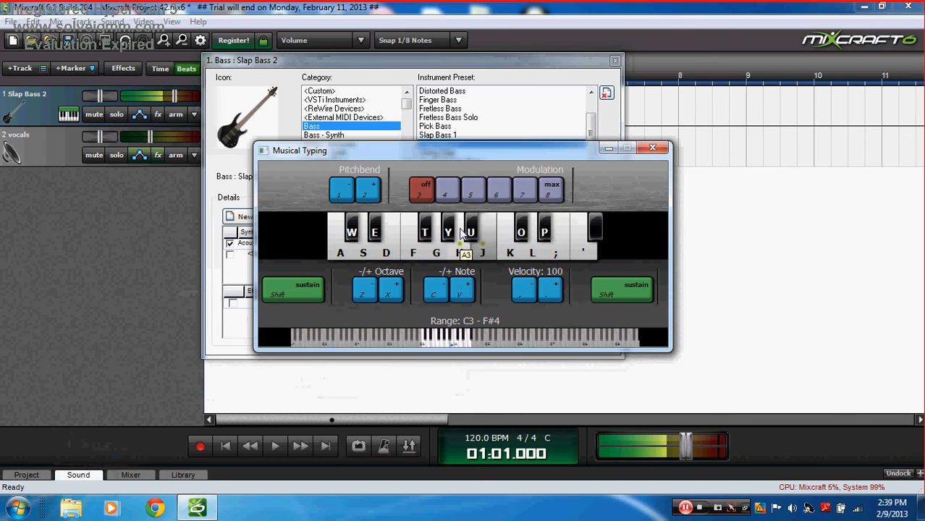
{"action": "key", "text": "h"}
{"action": "key", "text": "v"}
{"action": "key", "text": "h"}
{"action": "key", "text": "g"}
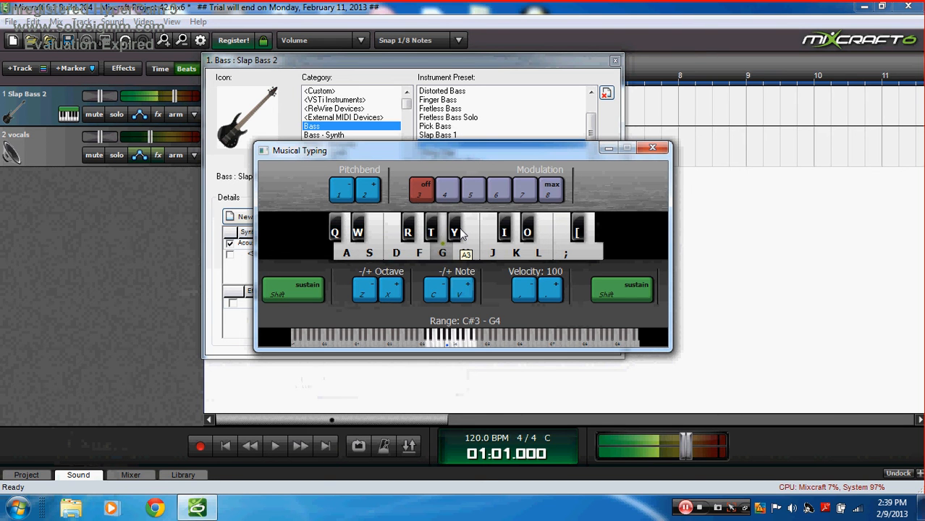
{"action": "key", "text": "d"}
{"action": "key", "text": "a"}
{"action": "key", "text": "f"}
{"action": "key", "text": "g"}
{"action": "key", "text": "h"}
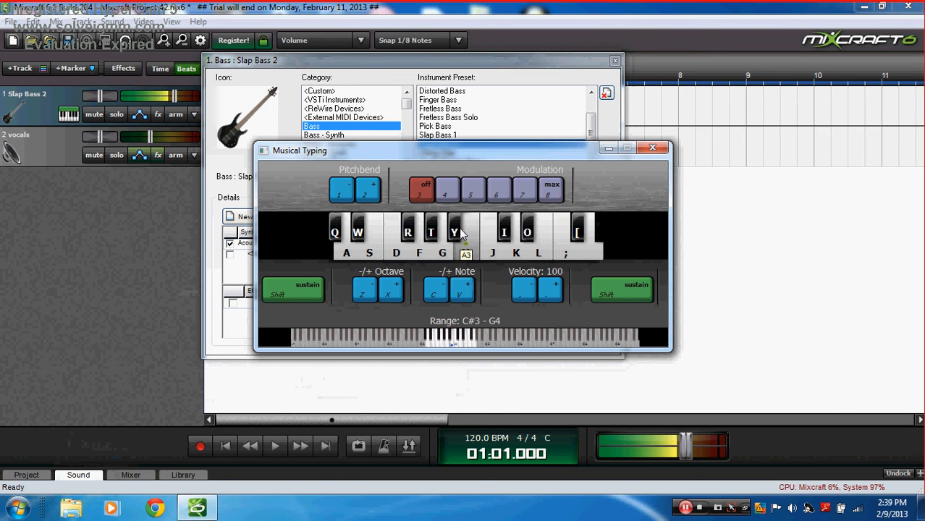
{"action": "key", "text": "k"}
{"action": "key", "text": "g"}
{"action": "key", "text": "g"}
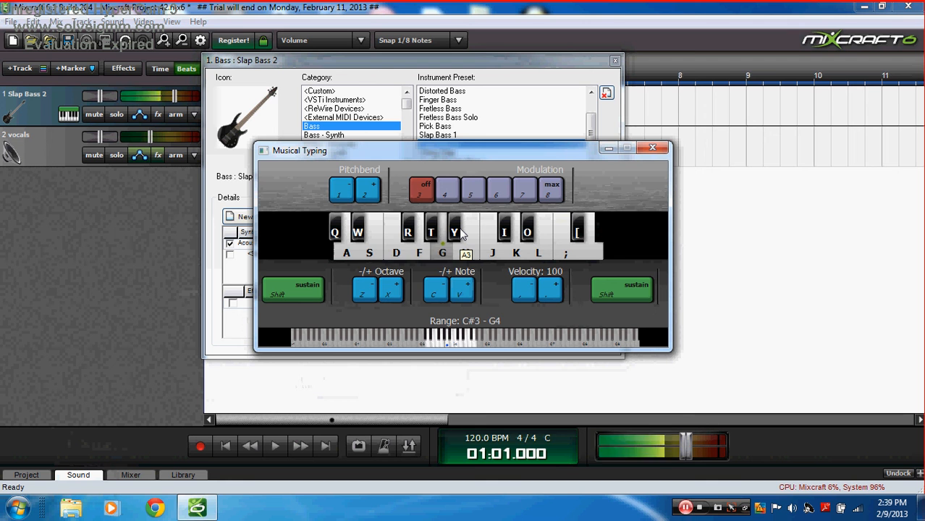
{"action": "key", "text": "d"}
{"action": "key", "text": "a"}
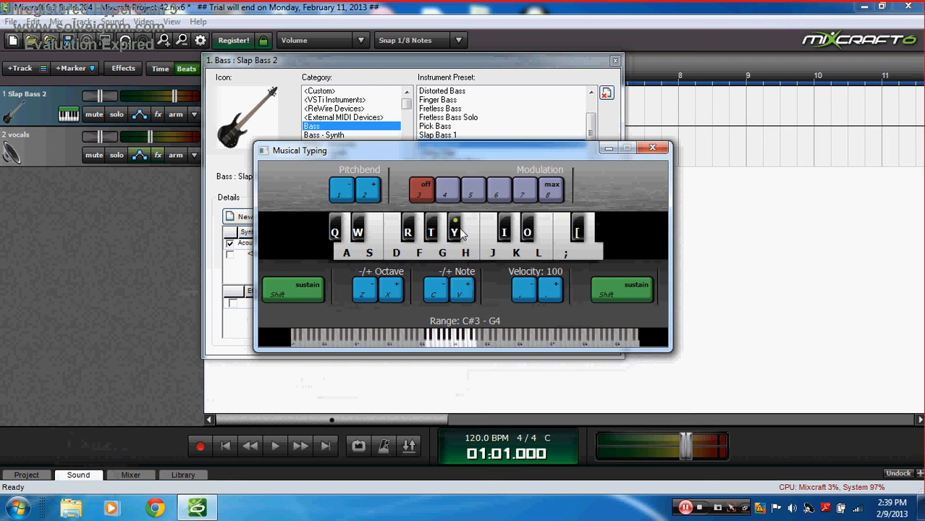
{"action": "key", "text": "z"}
{"action": "key", "text": "a"}
{"action": "key", "text": "d"}
{"action": "key", "text": "f"}
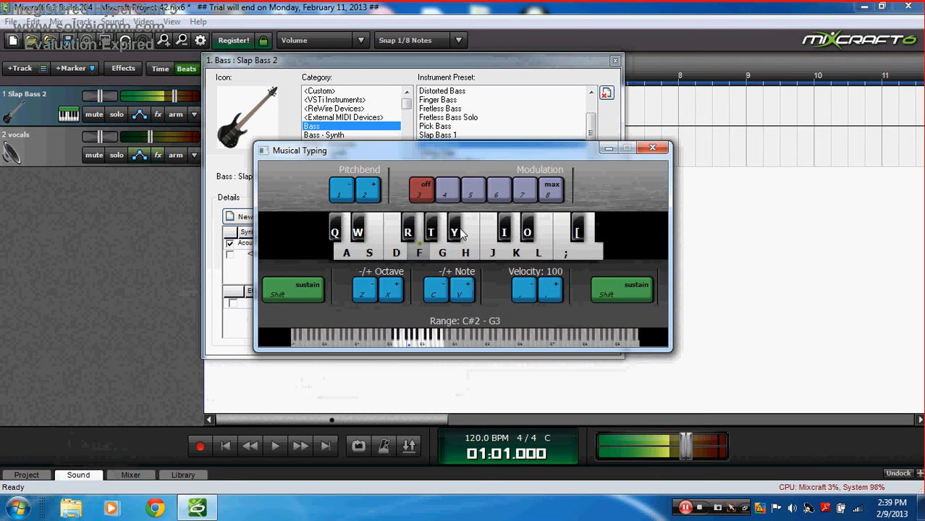
{"action": "key", "text": "a"}
{"action": "left_click", "coordinate": [499, 82]}
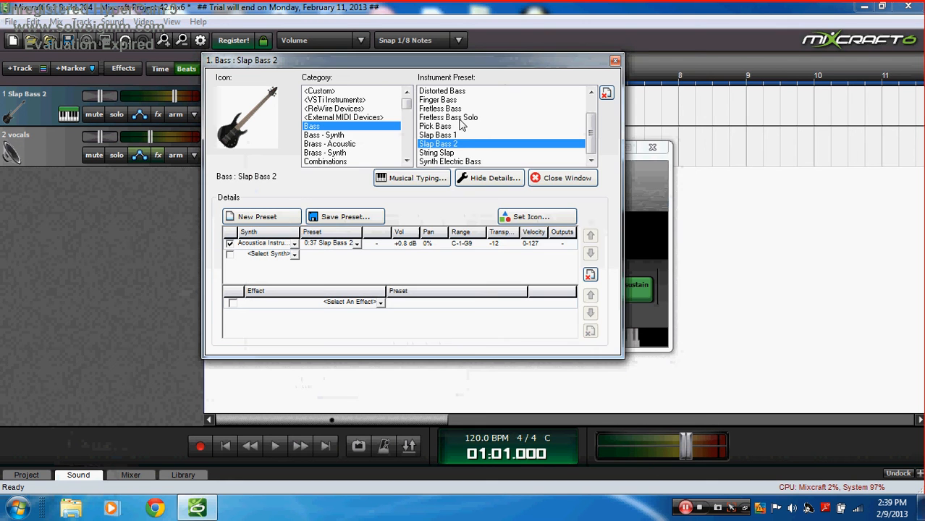
Step: Look through the bass track's available effects without adding one
{"action": "left_click", "coordinate": [157, 115]}
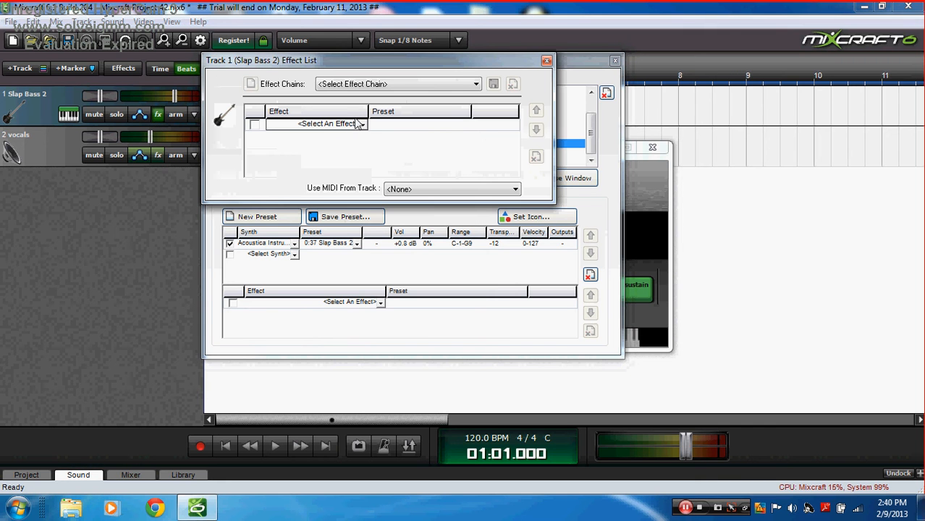
{"action": "left_click", "coordinate": [357, 127]}
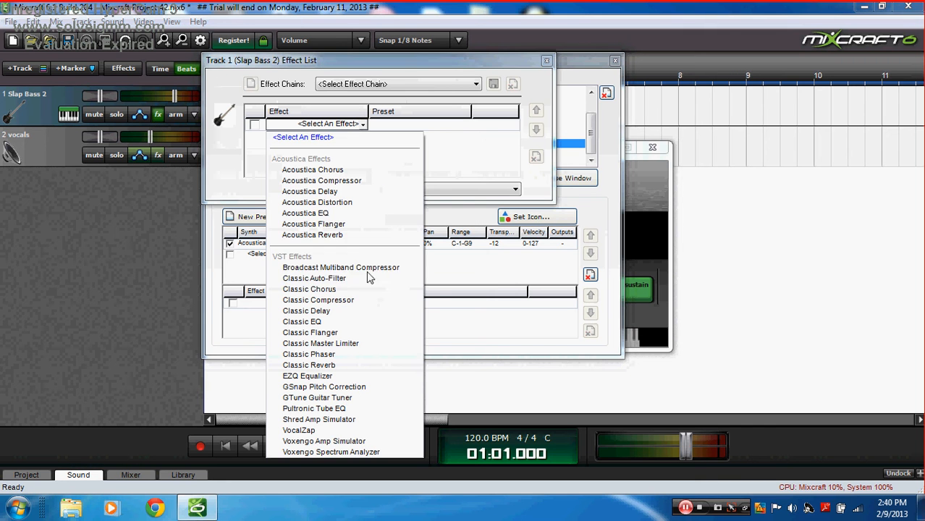
{"action": "left_click", "coordinate": [510, 69]}
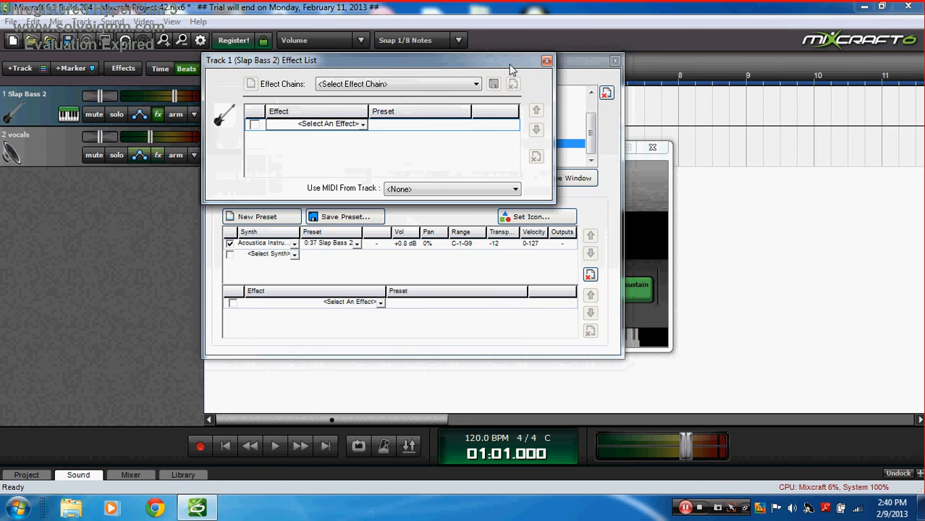
{"action": "left_click", "coordinate": [546, 62]}
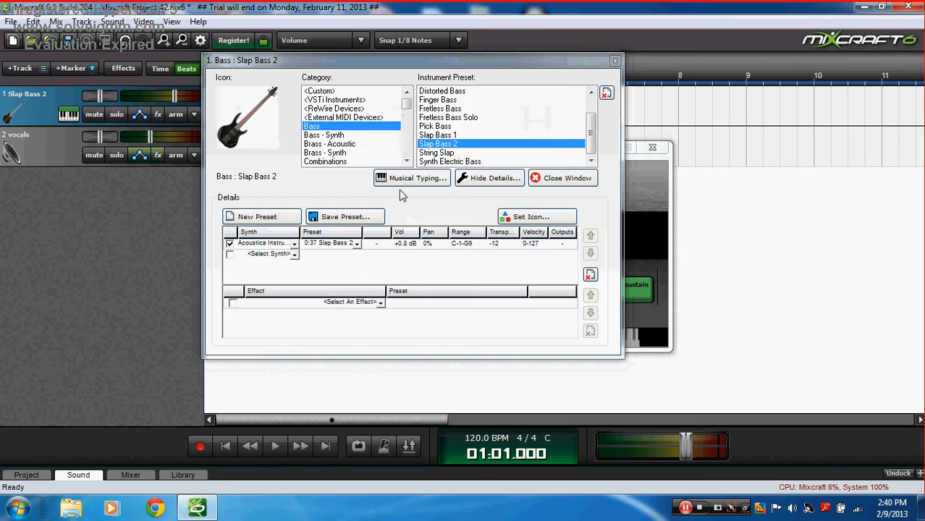
Step: Play a few notes to hear the Slap Bass 2 sound
{"action": "left_click", "coordinate": [411, 180]}
{"action": "key", "text": "a"}
{"action": "key", "text": "d"}
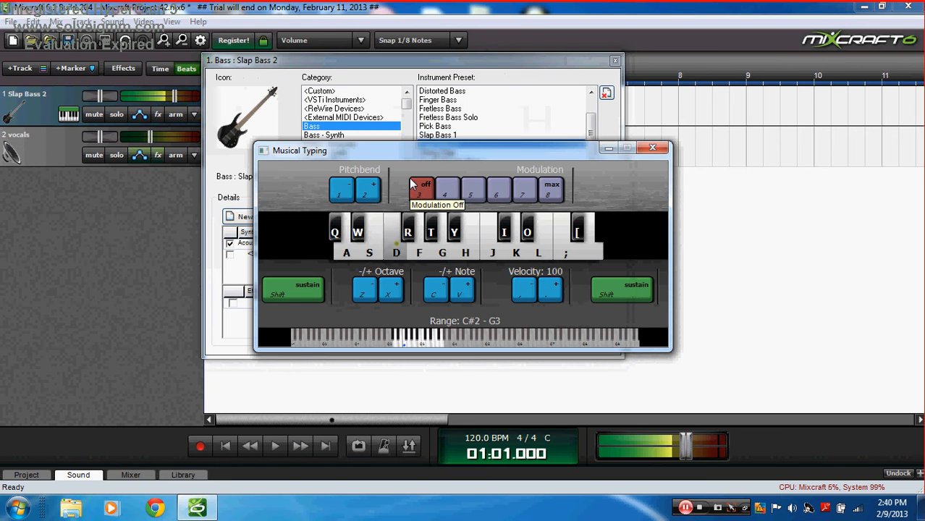
{"action": "key", "text": "f"}
{"action": "key", "text": "a"}
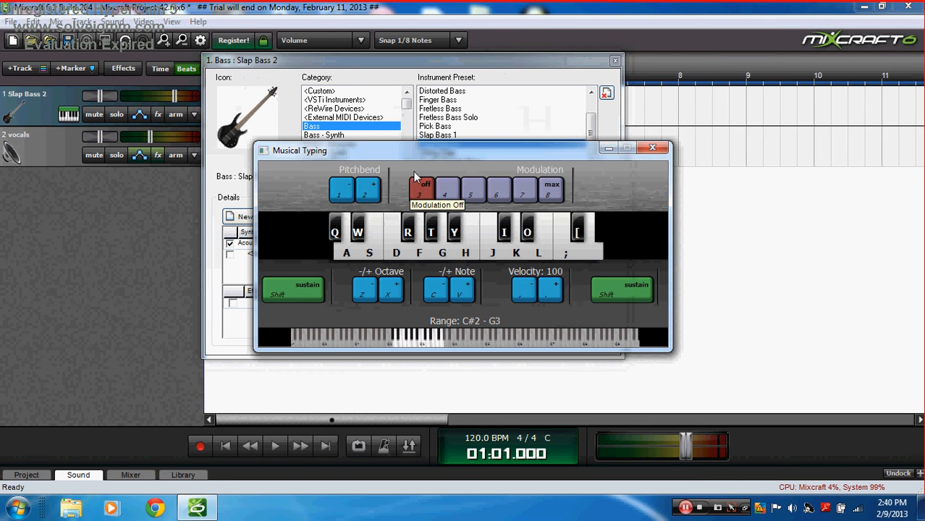
Step: Add the Shred Amp Simulator to the bass track's effect chain
{"action": "left_click", "coordinate": [425, 70]}
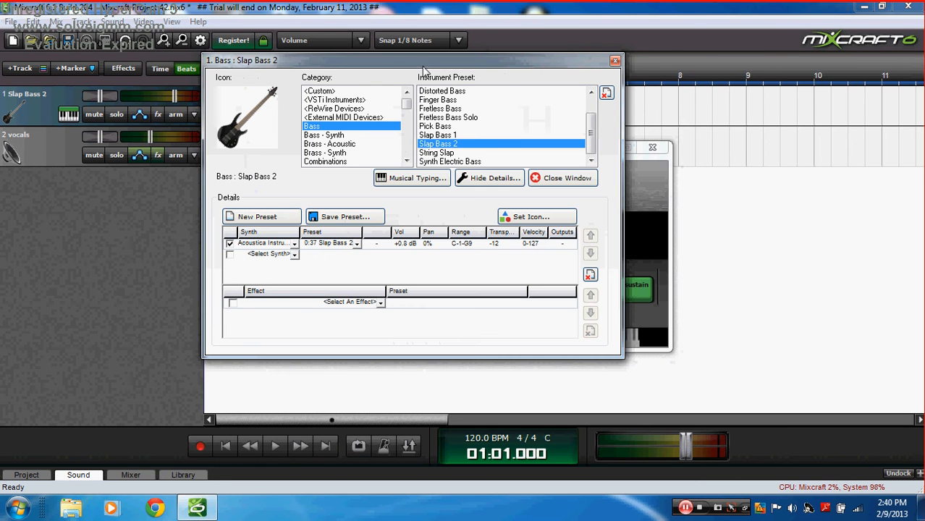
{"action": "left_click", "coordinate": [158, 113]}
{"action": "left_click", "coordinate": [358, 124]}
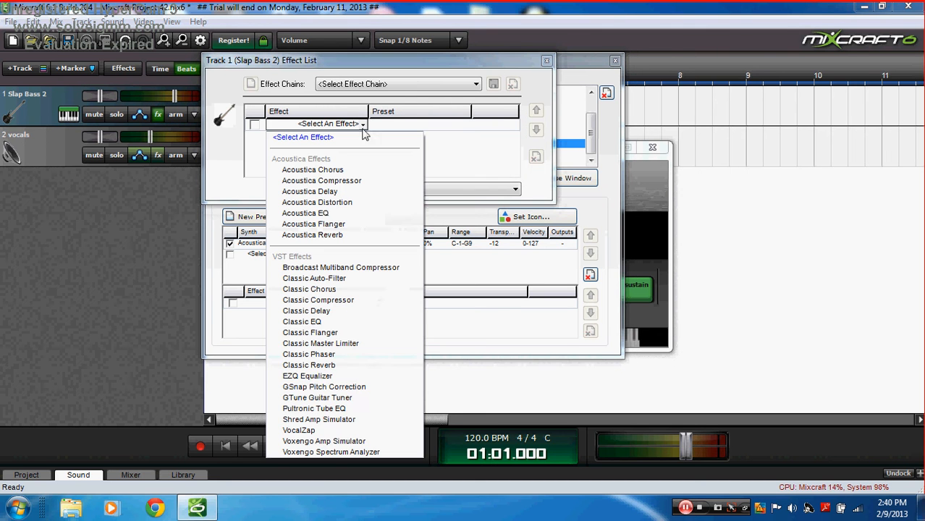
{"action": "left_click", "coordinate": [358, 420]}
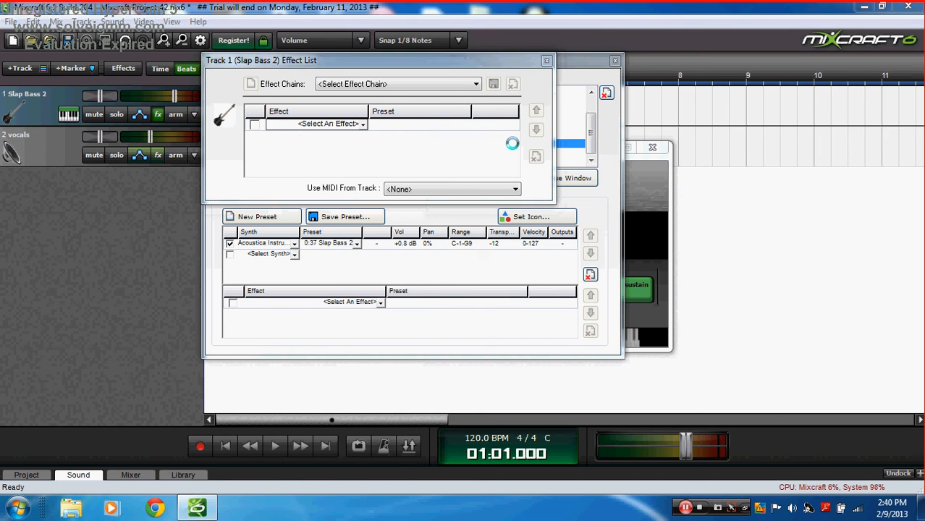
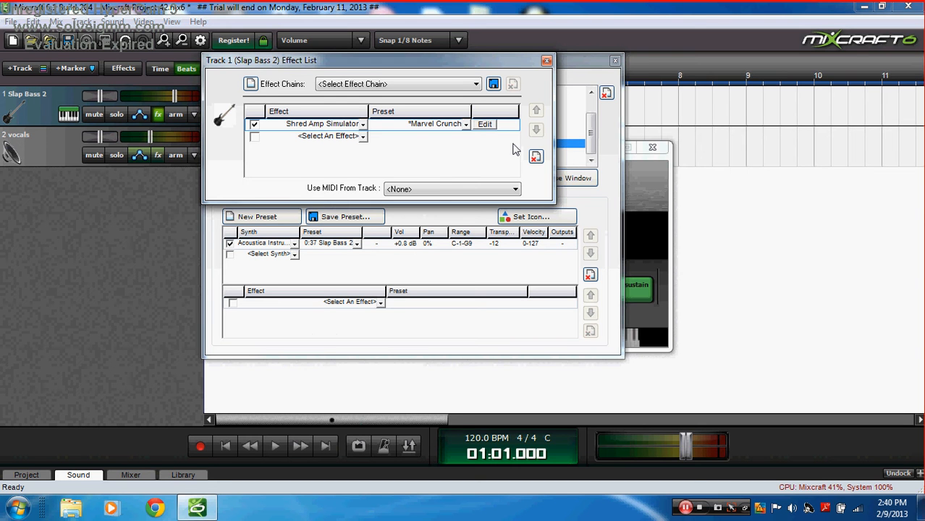
Step: Switch the Shred Amp Simulator preset from Marvel Crunch to Far Away and move the effect list aside
{"action": "left_click", "coordinate": [456, 126]}
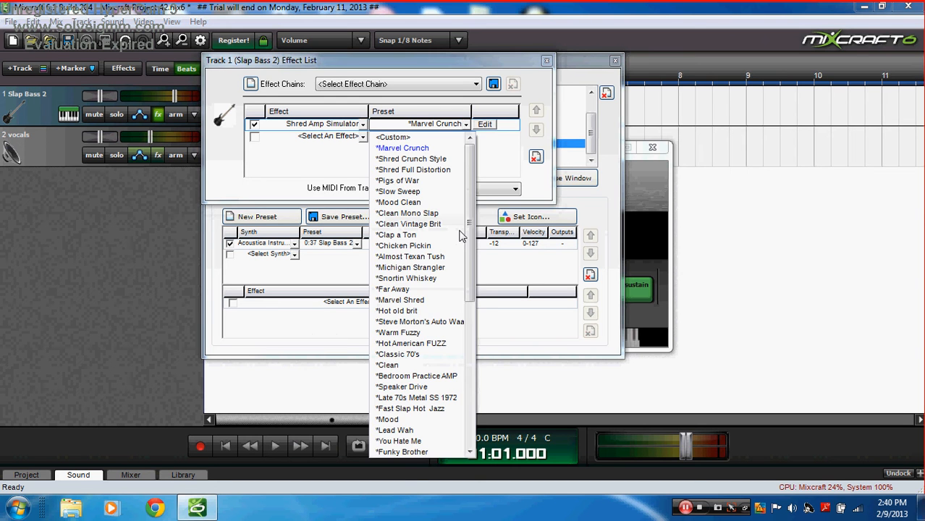
{"action": "left_click", "coordinate": [427, 288]}
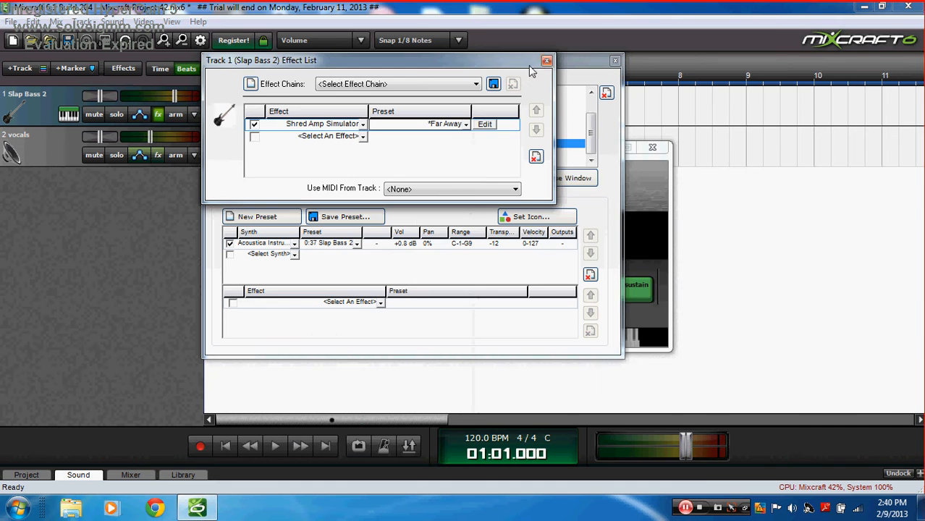
{"action": "left_click_drag", "start_coordinate": [530, 65], "coordinate": [859, 288]}
Step: Play a short F-G-J-K-J-G-F-D-A riff on Musical Typing to hear the Far Away bass tone
{"action": "left_click", "coordinate": [429, 181]}
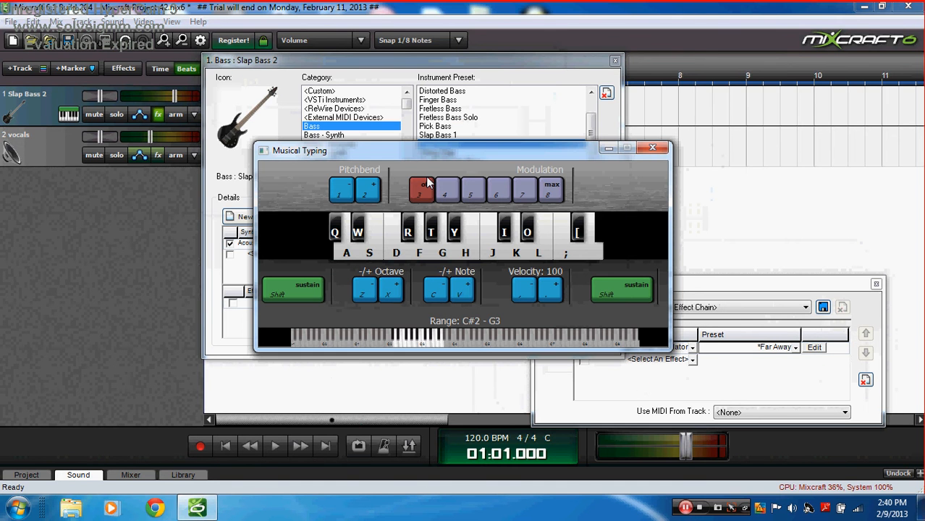
{"action": "key", "text": "f"}
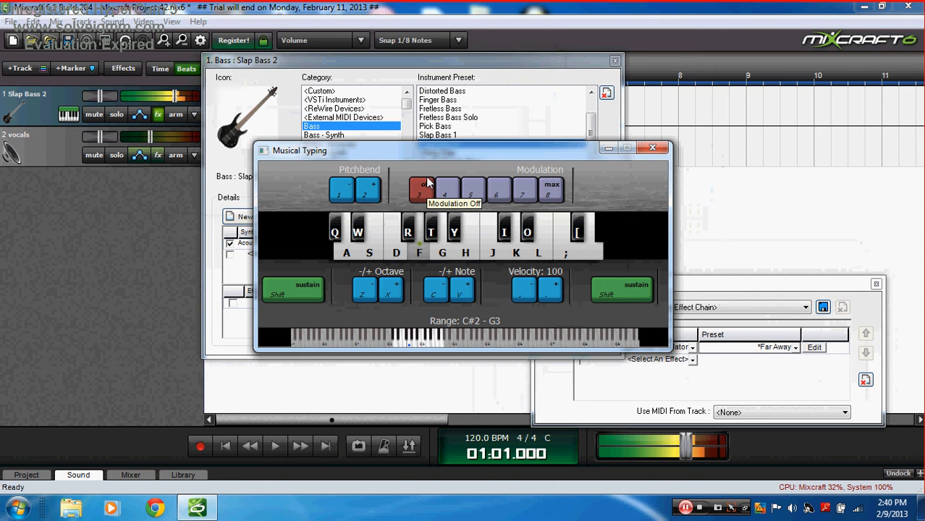
{"action": "key", "text": "g"}
{"action": "key", "text": "j"}
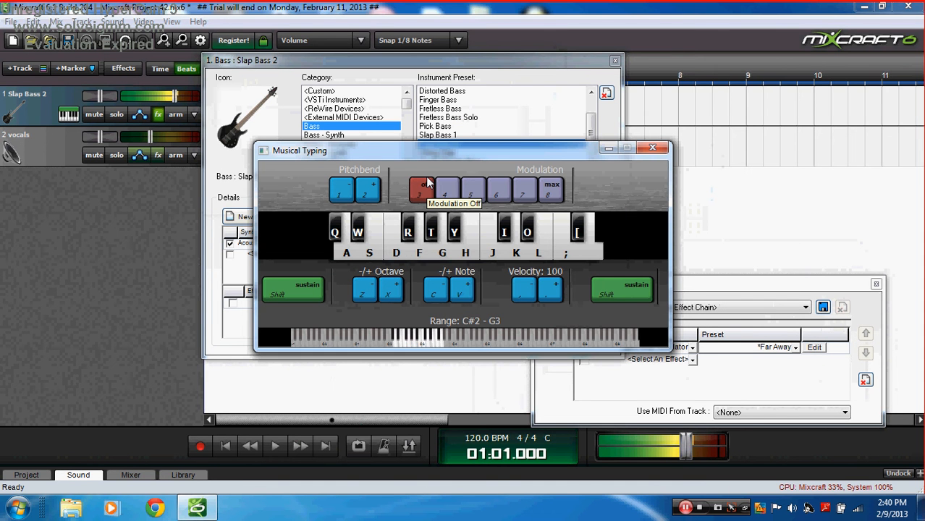
{"action": "key", "text": "j"}
{"action": "key", "text": "k"}
{"action": "key", "text": "j"}
{"action": "key", "text": "g"}
{"action": "key", "text": "f"}
{"action": "key", "text": "d"}
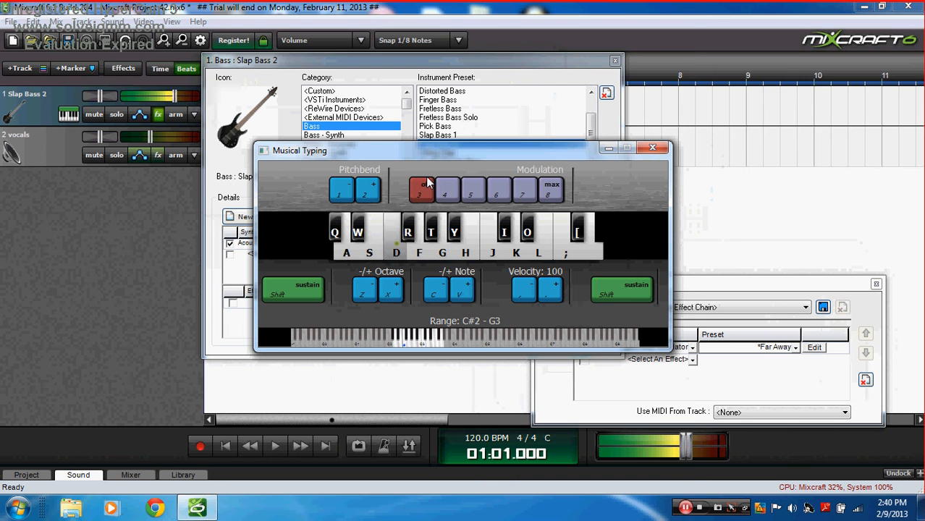
{"action": "key", "text": "a"}
Step: Bend the held low note up, sustain it, and keep modulation off
{"action": "key", "text": "2"}
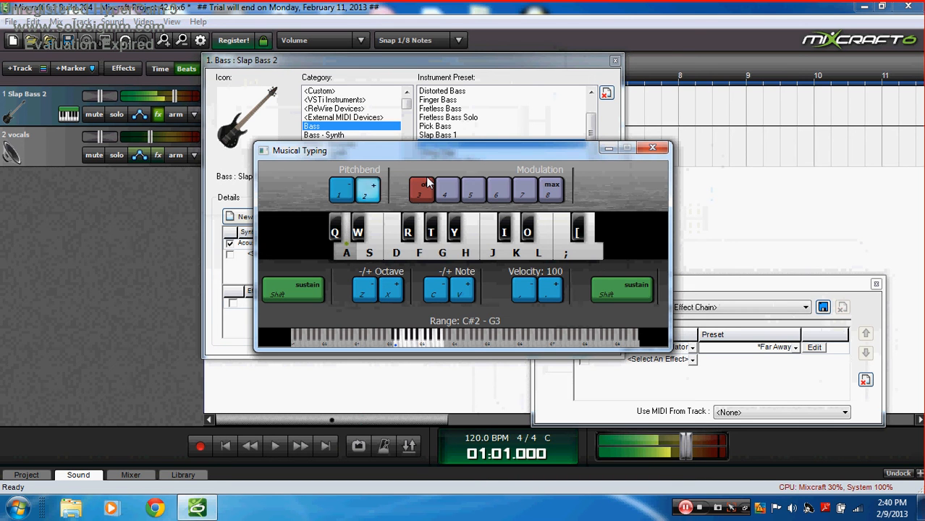
{"action": "key", "text": "shift"}
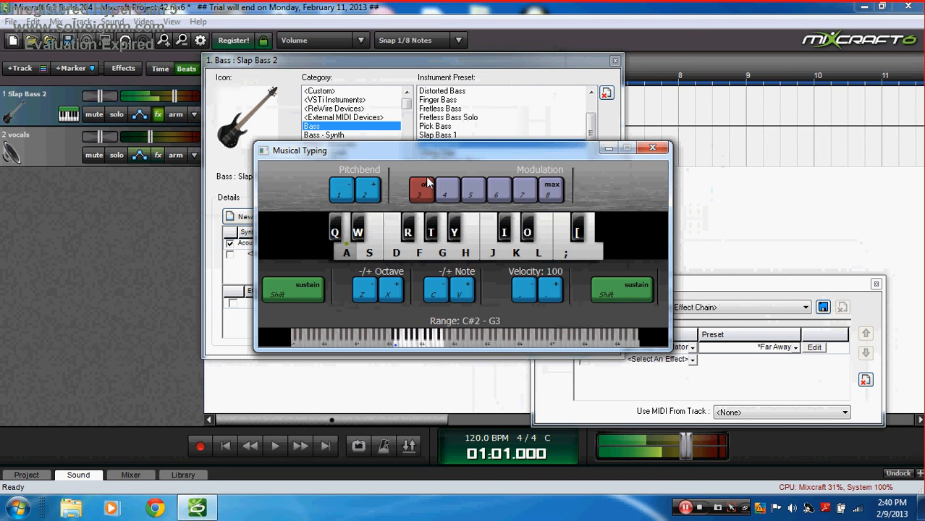
{"action": "left_click", "coordinate": [427, 183]}
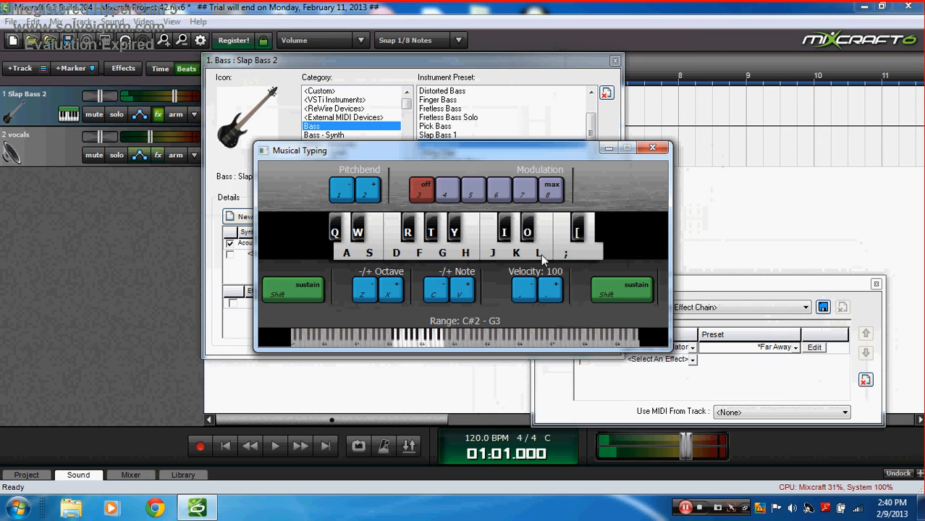
Step: Close the keyboard and effect list, then select the Synth Electric Bass instrument preset
{"action": "left_click", "coordinate": [650, 150]}
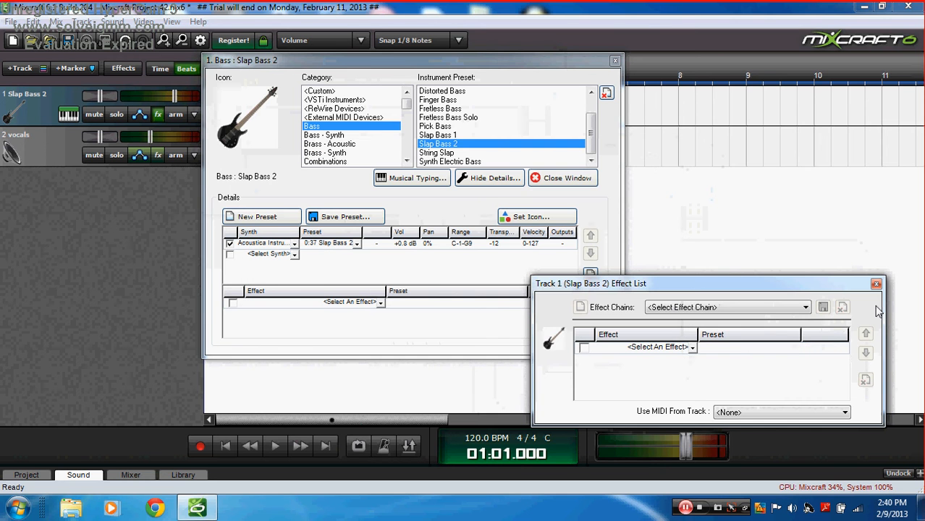
{"action": "left_click", "coordinate": [875, 283]}
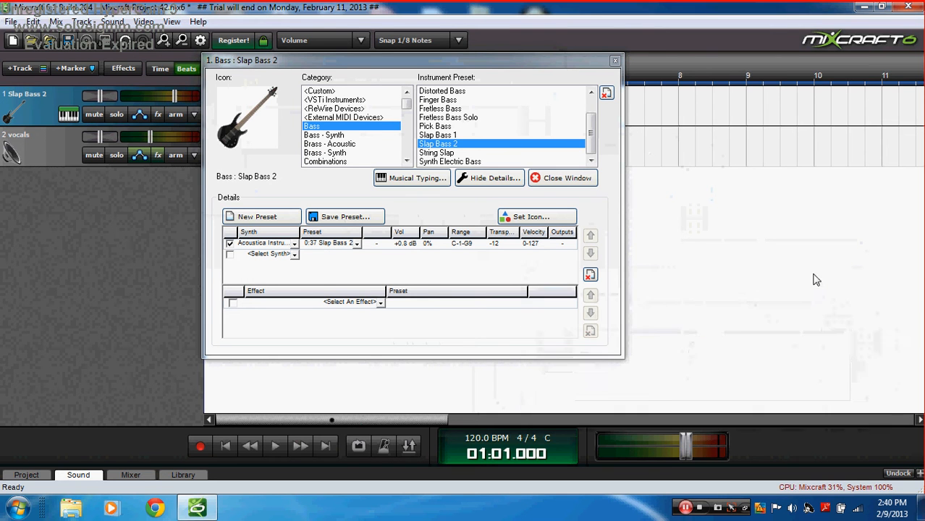
{"action": "left_click", "coordinate": [471, 162]}
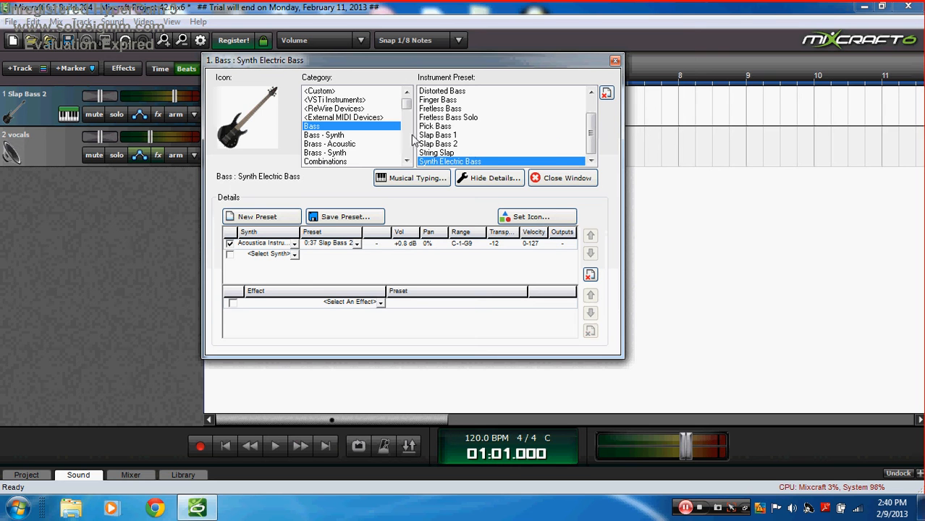
{"action": "scroll", "coordinate": [581, 103], "scroll_direction": "up", "scroll_amount": 1}
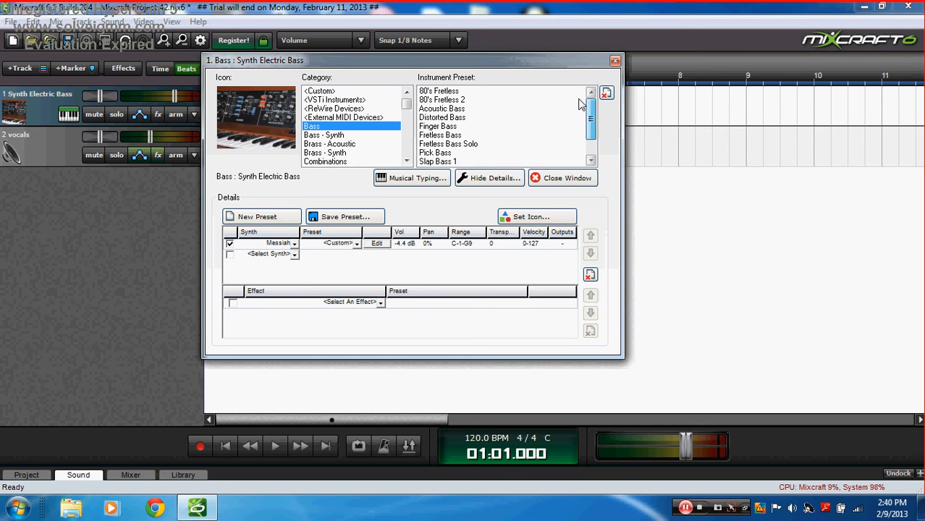
{"action": "scroll", "coordinate": [579, 104], "scroll_direction": "down", "scroll_amount": 2}
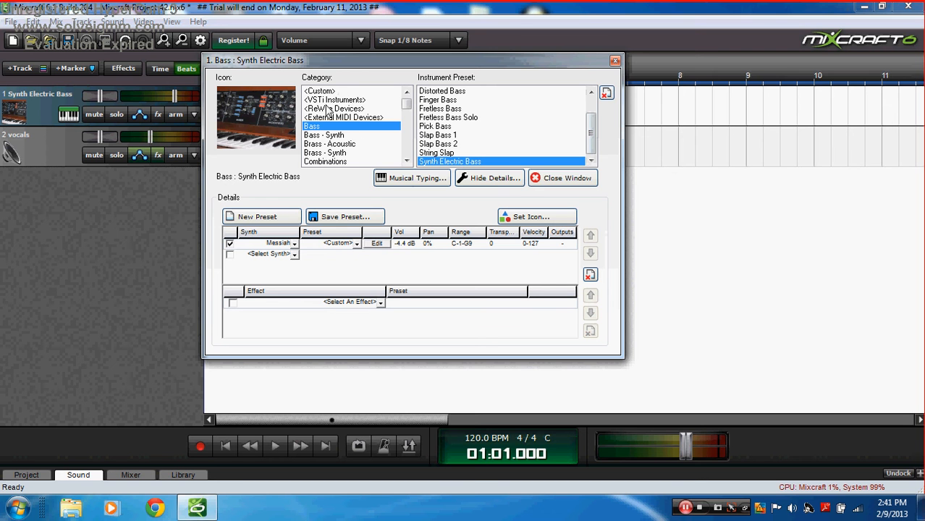
Step: Play a short D-G-J-K-A riff on Musical Typing to hear Synth Electric Bass
{"action": "left_click", "coordinate": [429, 179]}
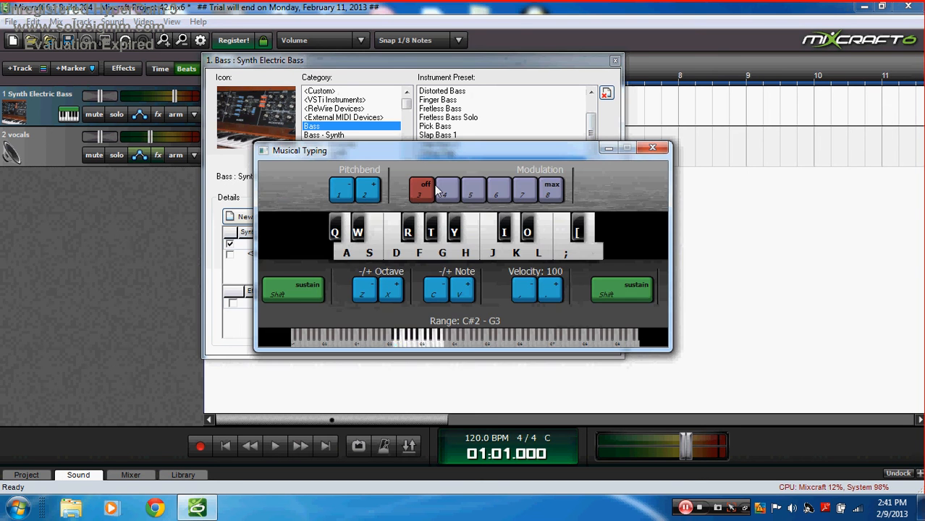
{"action": "key", "text": "d"}
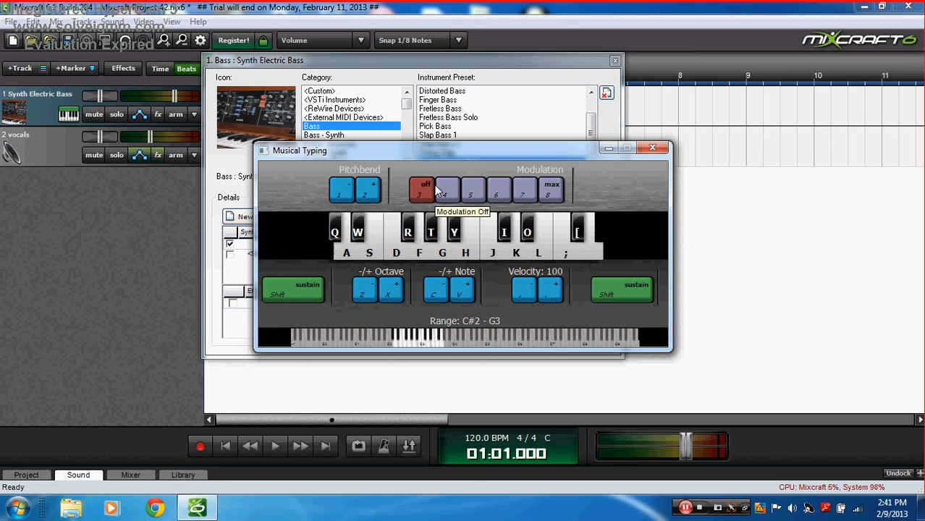
{"action": "key", "text": "d"}
{"action": "key", "text": "d"}
{"action": "key", "text": "g"}
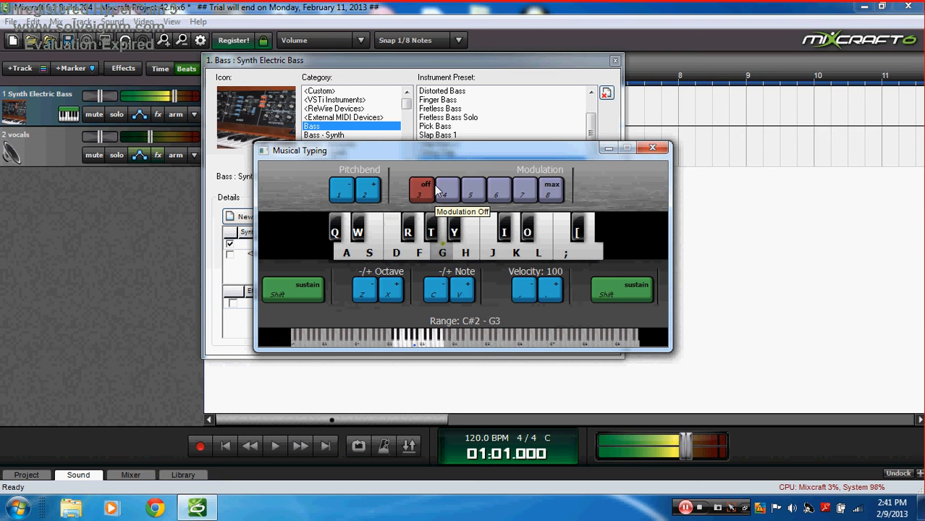
{"action": "key", "text": "j"}
{"action": "key", "text": "g"}
{"action": "key", "text": "k"}
{"action": "key", "text": "a"}
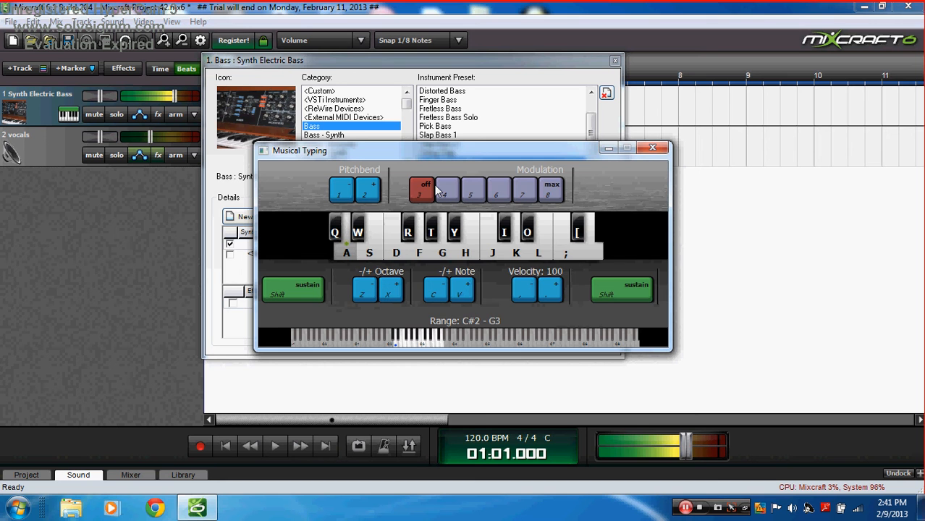
Step: Load the 80's Girl preset from the Bass - Synth category
{"action": "left_click", "coordinate": [609, 149]}
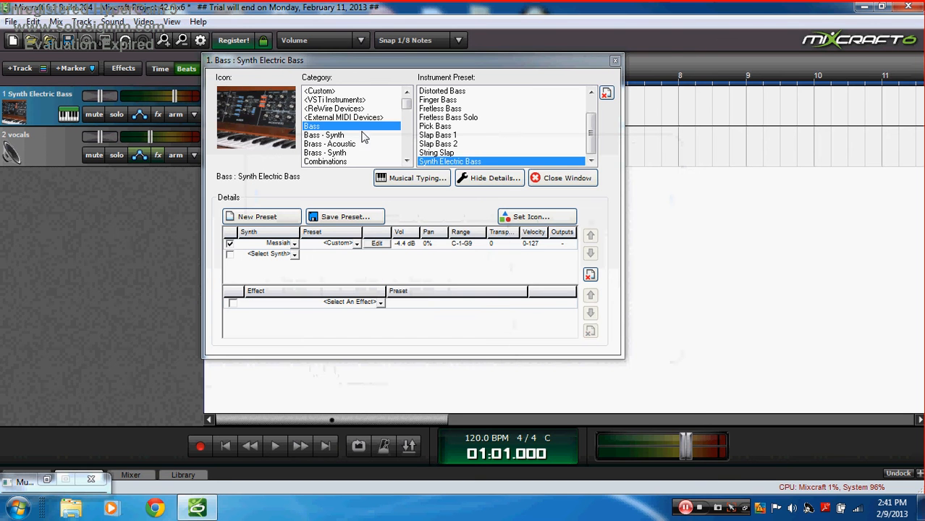
{"action": "left_click", "coordinate": [340, 135]}
{"action": "left_click", "coordinate": [441, 90]}
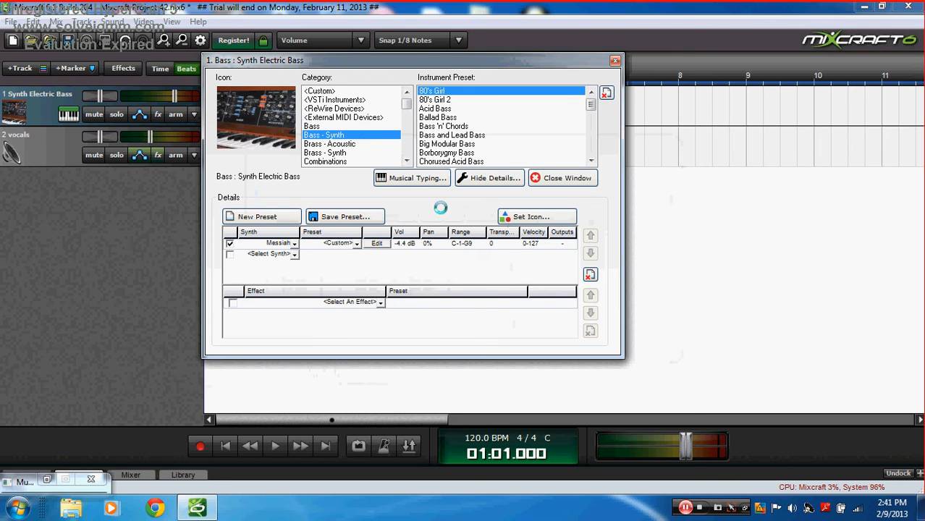
Step: Lower the Musical Typing range a semitone and play a melody on 80's Girl
{"action": "left_click", "coordinate": [418, 180]}
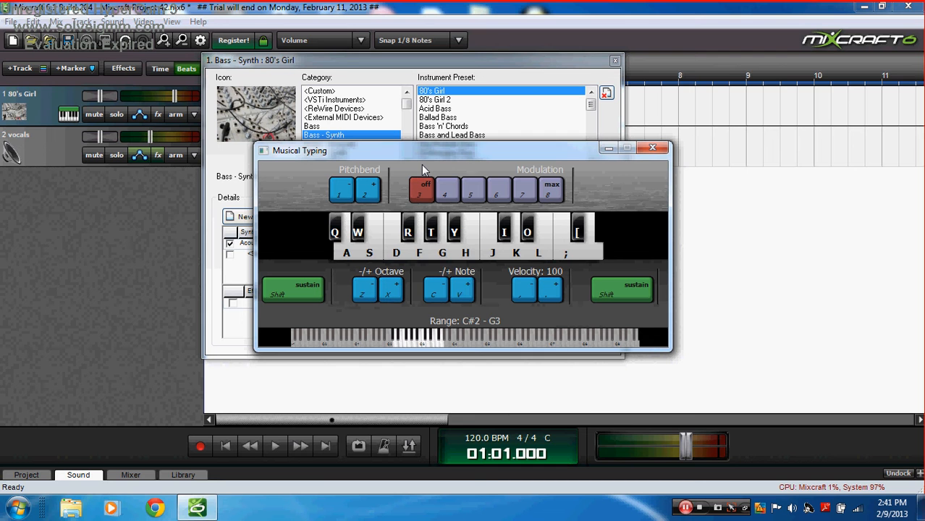
{"action": "key", "text": "c"}
{"action": "key", "text": "c"}
{"action": "key", "text": "v"}
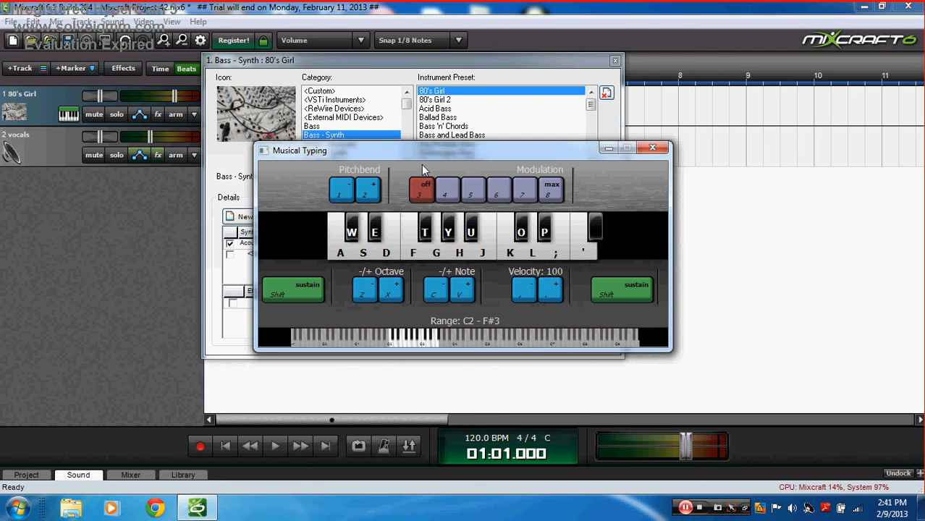
{"action": "key", "text": "s"}
{"action": "key", "text": "s"}
{"action": "key", "text": "f"}
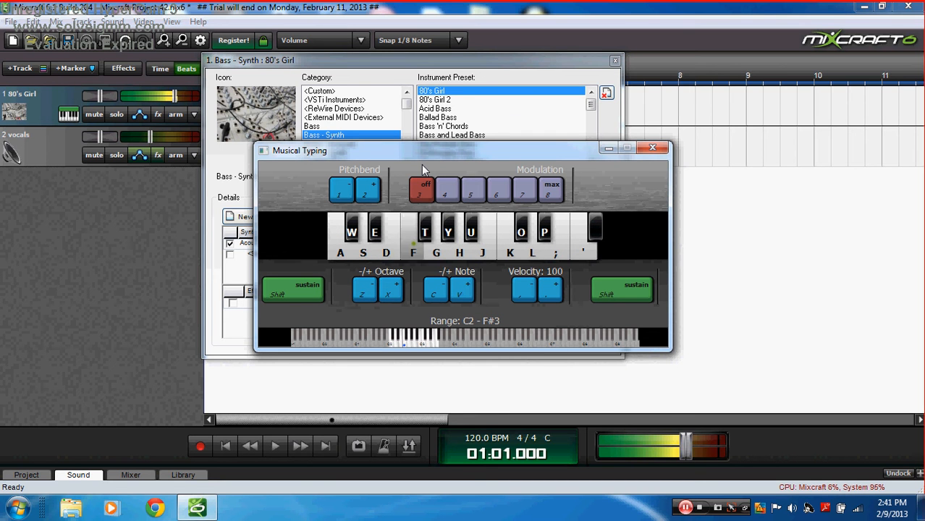
{"action": "key", "text": "g"}
{"action": "key", "text": "h"}
{"action": "key", "text": "g"}
{"action": "key", "text": "k"}
{"action": "key", "text": "h"}
{"action": "key", "text": "l"}
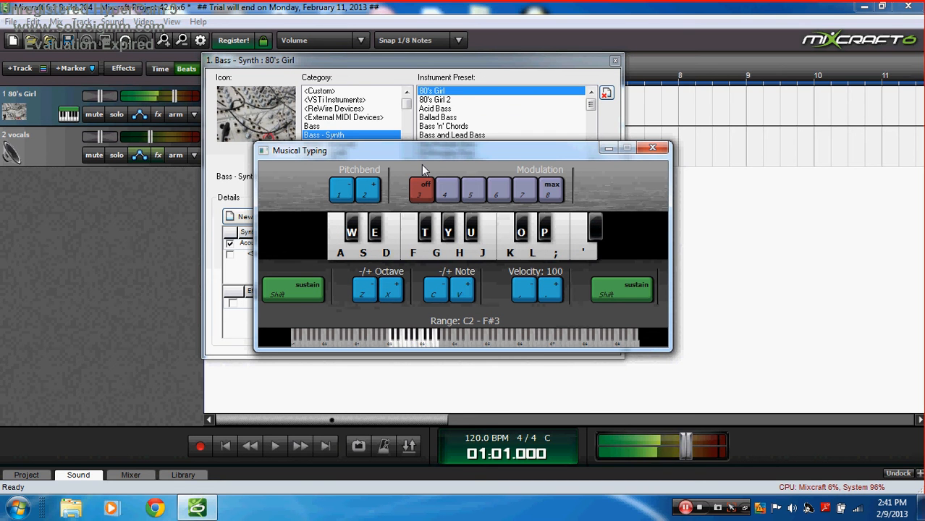
{"action": "key", "text": "apostrophe"}
{"action": "key", "text": "l"}
{"action": "key", "text": "apostrophe"}
{"action": "key", "text": "l"}
{"action": "key", "text": "h"}
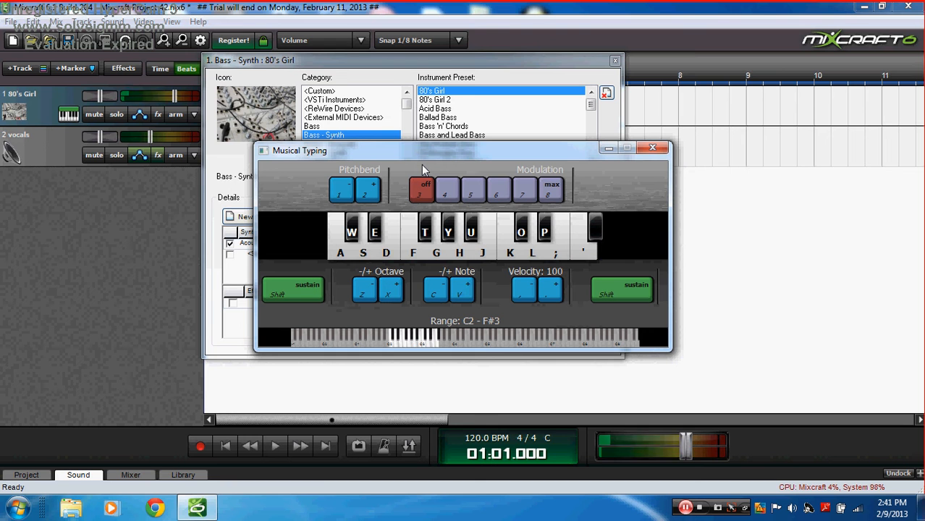
{"action": "key", "text": "s"}
Step: Bend the pitch down twice with pitchbend 1, then minimize Musical Typing
{"action": "key", "text": "1"}
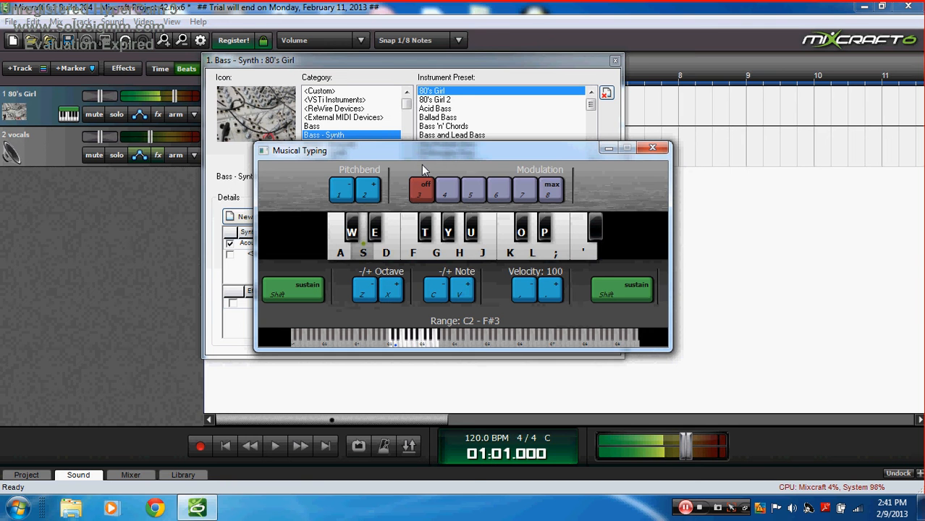
{"action": "key", "text": "1"}
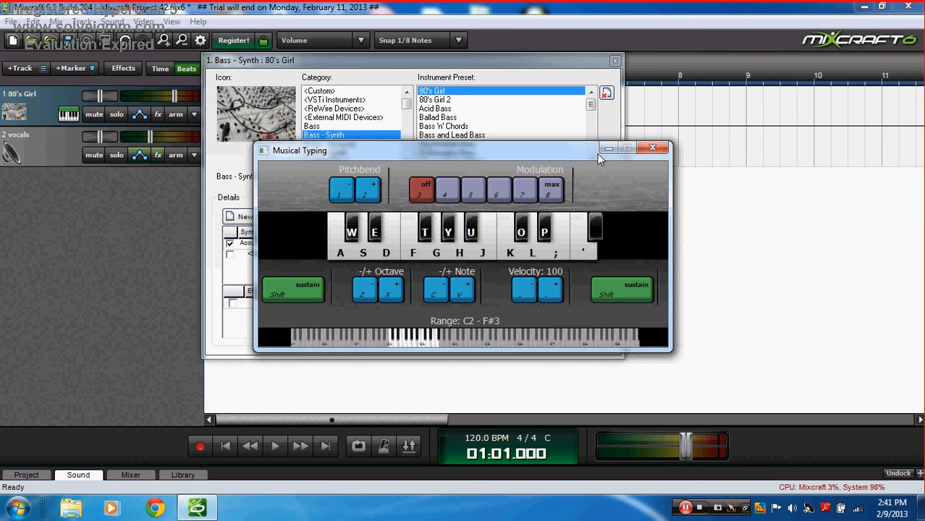
{"action": "left_click", "coordinate": [608, 148]}
Step: Choose the Big Brass preset from the Brass - Acoustic category
{"action": "left_click", "coordinate": [592, 123]}
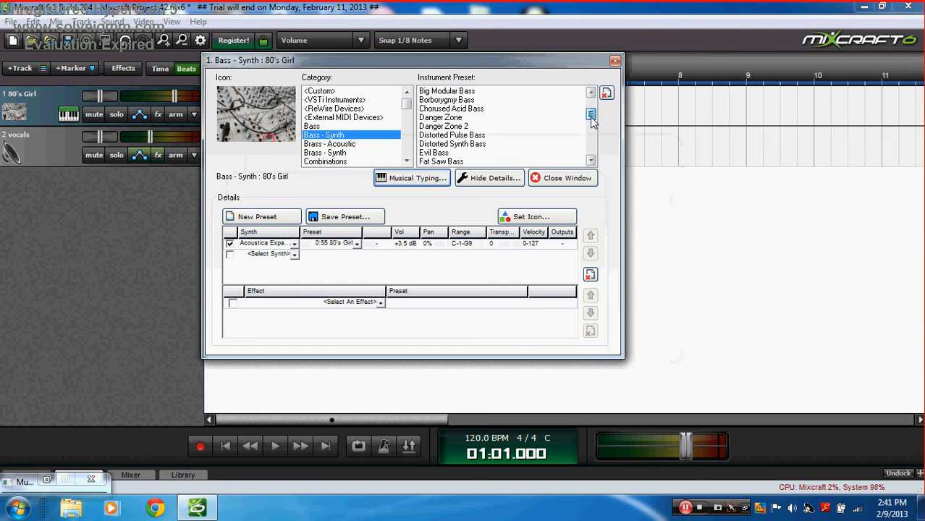
{"action": "scroll", "coordinate": [592, 123], "scroll_direction": "down", "scroll_amount": 5}
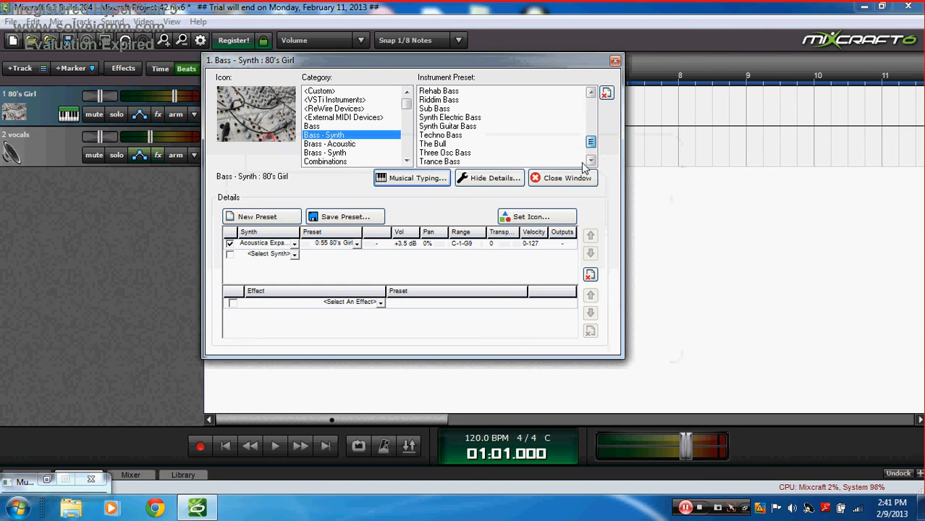
{"action": "left_click", "coordinate": [355, 152]}
{"action": "left_click", "coordinate": [353, 144]}
{"action": "left_click", "coordinate": [441, 100]}
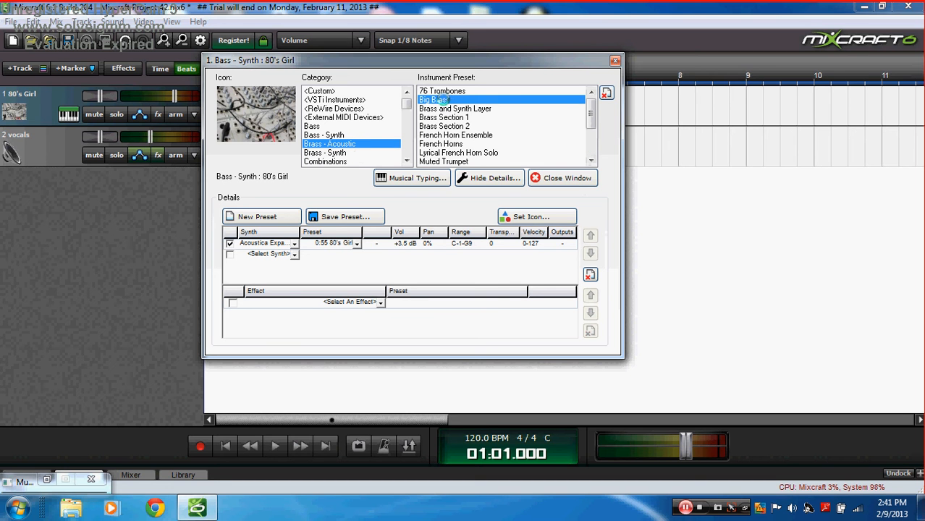
Step: Raise Musical Typing an octave with X, play a phrase on Big Brass, then minimize
{"action": "left_click", "coordinate": [414, 179]}
{"action": "key", "text": "o"}
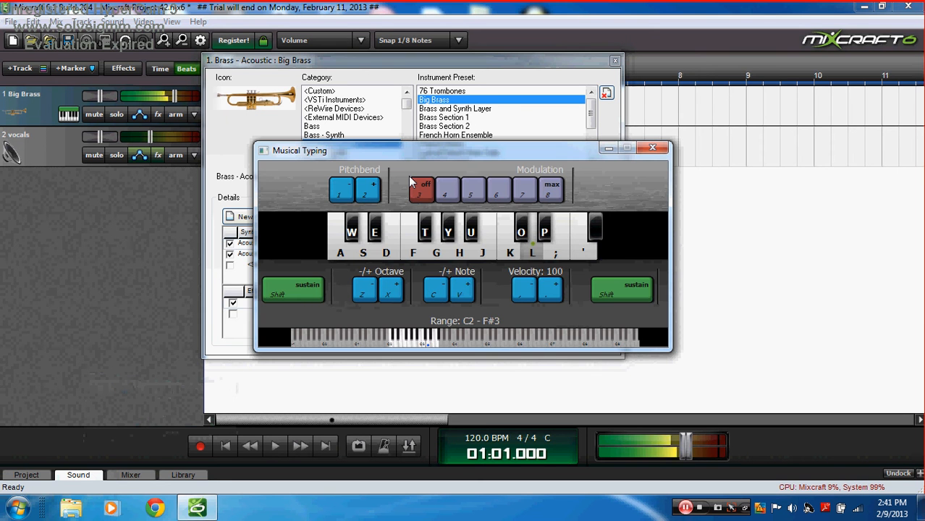
{"action": "key", "text": "x"}
{"action": "key", "text": "l"}
{"action": "key", "text": "h"}
{"action": "key", "text": "k"}
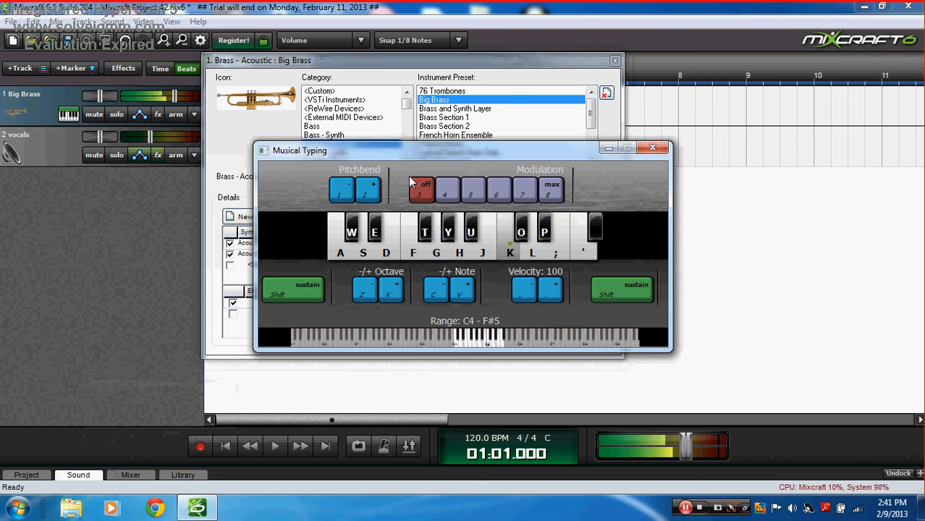
{"action": "key", "text": "g"}
{"action": "key", "text": "h"}
{"action": "key", "text": "g"}
{"action": "key", "text": "f"}
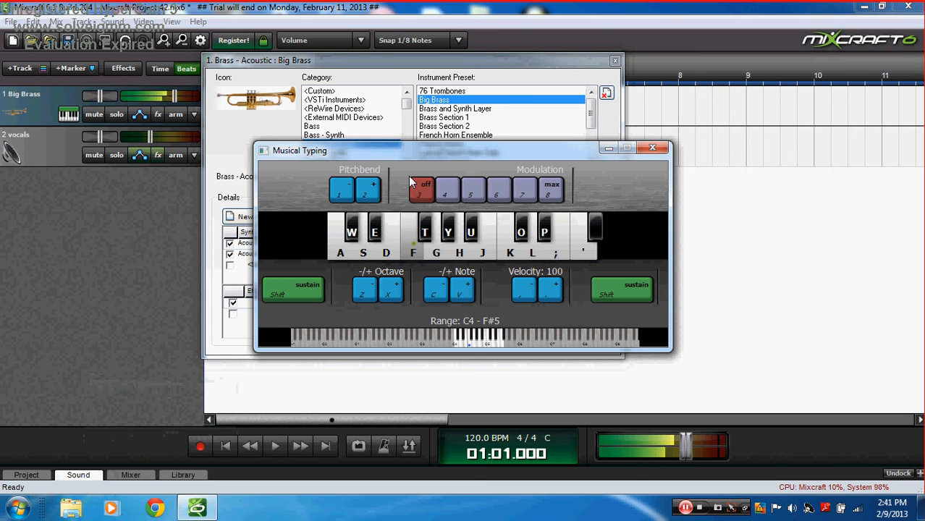
{"action": "key", "text": "s"}
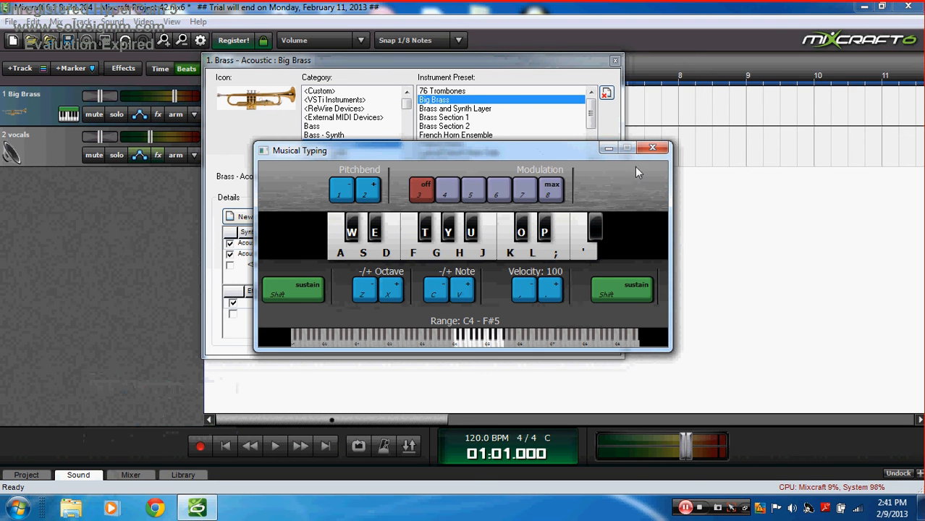
{"action": "left_click", "coordinate": [609, 148]}
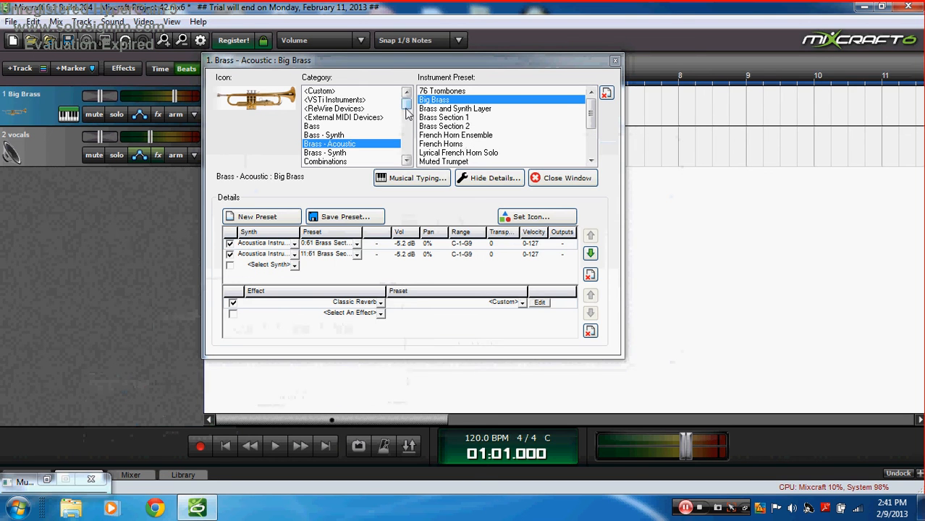
Step: Choose the Octave Strings Fast preset from the Strings - Ensemble category
{"action": "scroll", "coordinate": [408, 112], "scroll_direction": "down", "scroll_amount": 3}
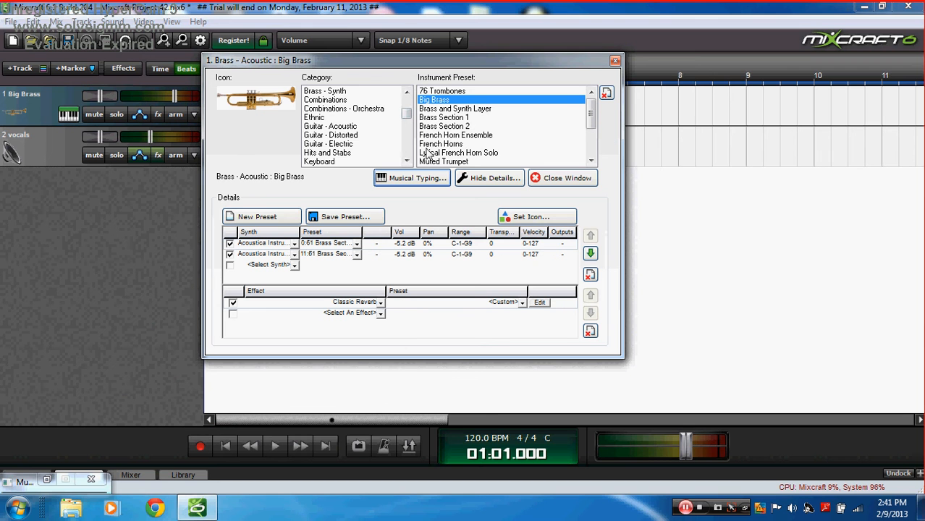
{"action": "left_click", "coordinate": [408, 127]}
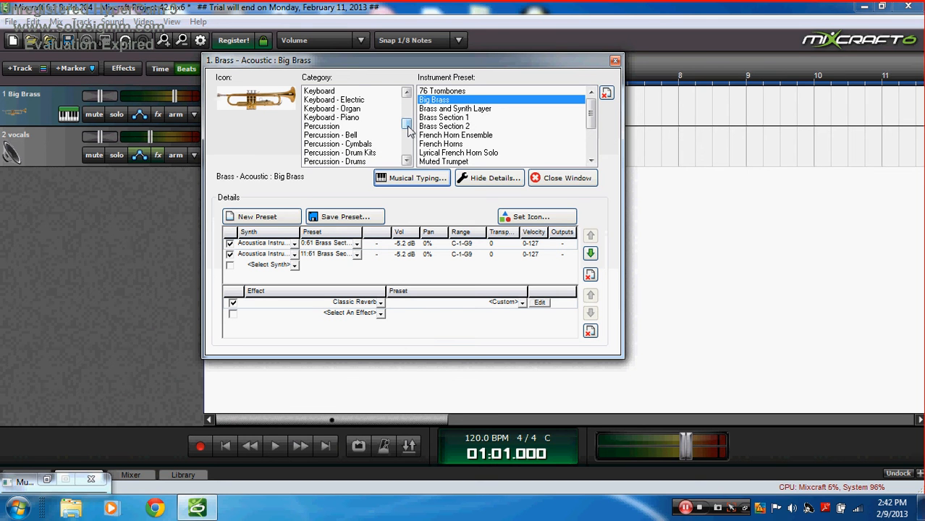
{"action": "mouse_move", "coordinate": [409, 130]}
{"action": "left_mouse_down"}
{"action": "mouse_move", "coordinate": [409, 159]}
{"action": "mouse_move", "coordinate": [408, 101]}
{"action": "mouse_move", "coordinate": [405, 141]}
{"action": "left_mouse_up"}
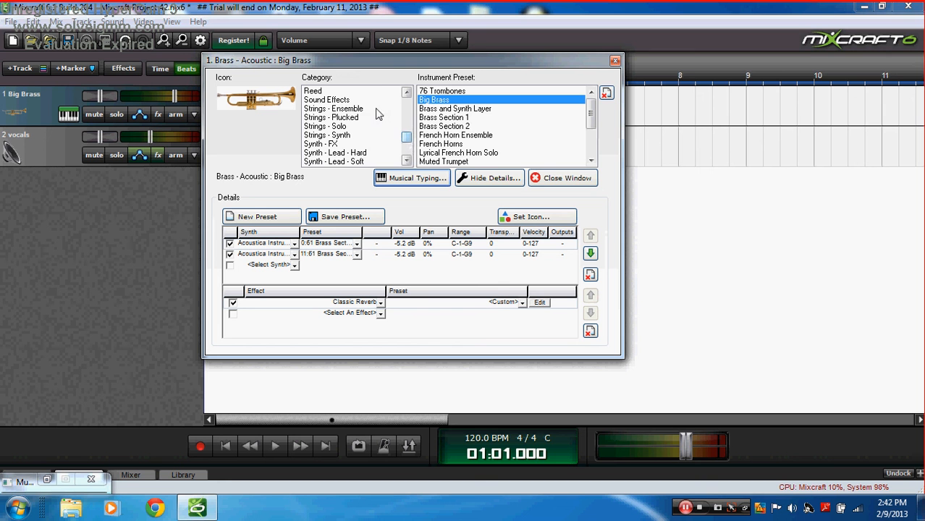
{"action": "left_click", "coordinate": [376, 111]}
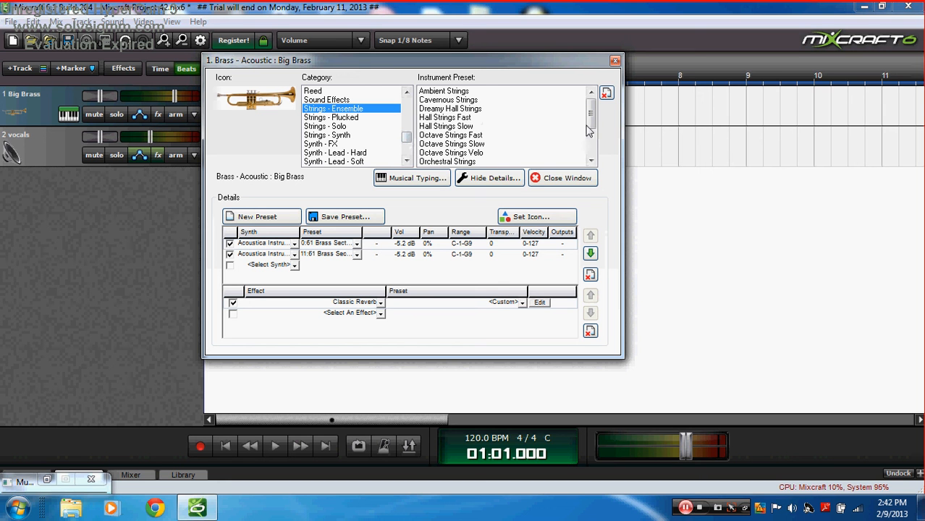
{"action": "scroll", "coordinate": [507, 131], "scroll_direction": "down", "scroll_amount": 1}
{"action": "left_click", "coordinate": [455, 126]}
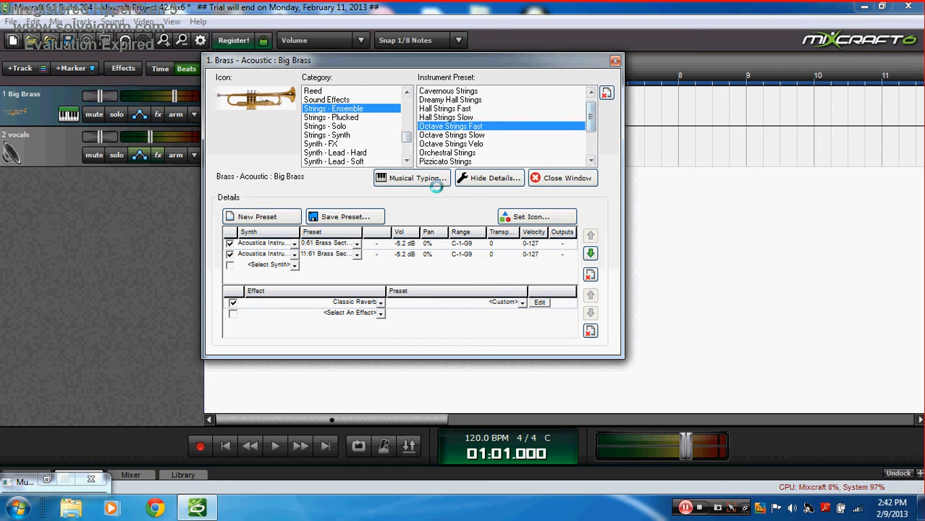
Step: Play single notes on Musical Typing to hear Octave Strings Fast
{"action": "left_click", "coordinate": [434, 181]}
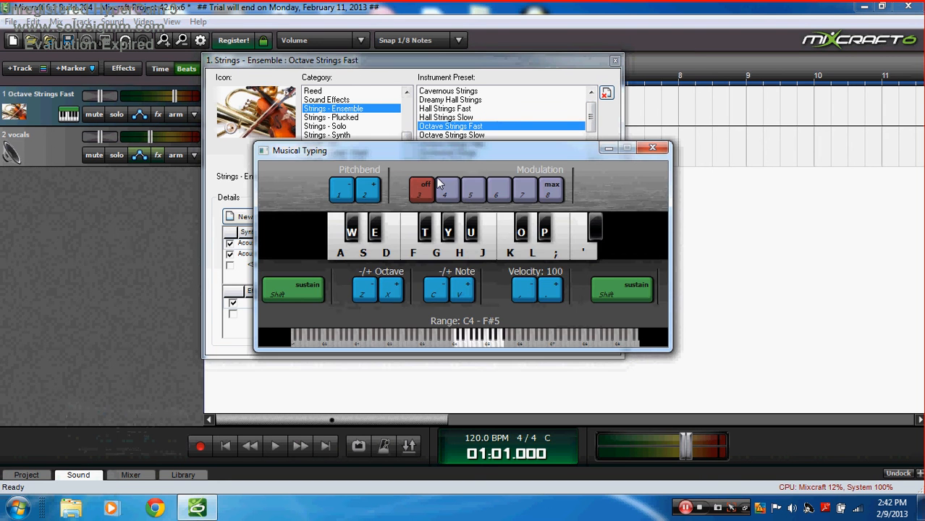
{"action": "key", "text": "h"}
{"action": "key", "text": "k"}
{"action": "key", "text": "h"}
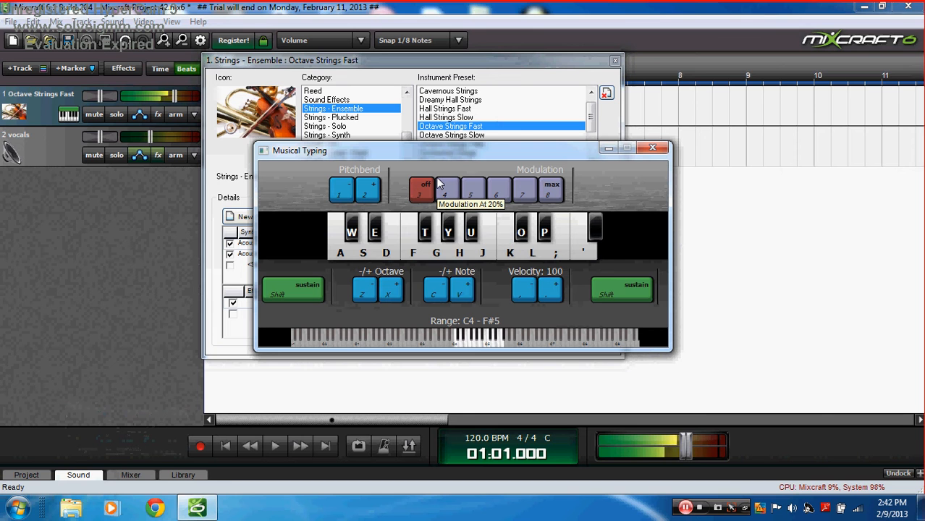
{"action": "key", "text": "h"}
{"action": "key", "text": "f"}
Step: Play chords and a closing phrase on Octave Strings Fast
{"action": "key", "text": "f"}
{"action": "key", "text": "f"}
{"action": "key", "text": "s"}
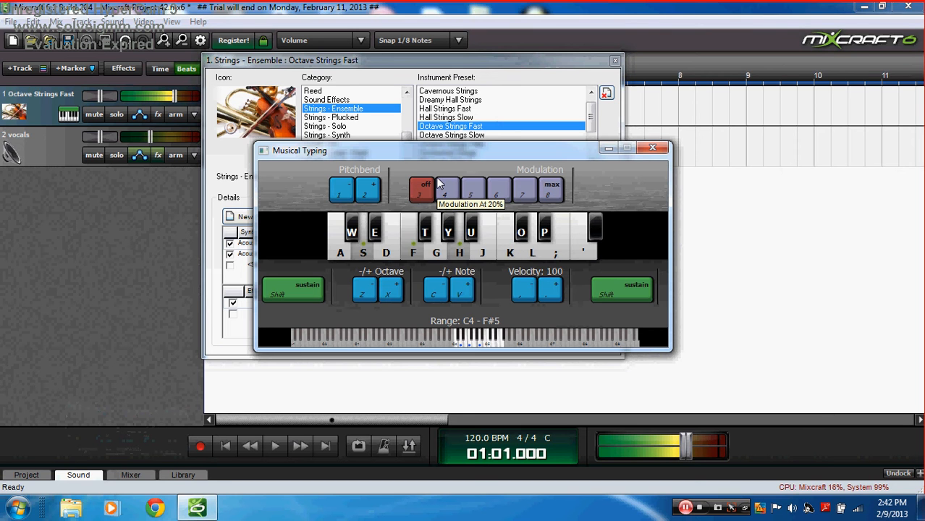
{"action": "key", "text": "h"}
{"action": "key", "text": "f"}
{"action": "key", "text": "k"}
{"action": "key", "text": "g"}
{"action": "key", "text": "j"}
{"action": "key", "text": "l"}
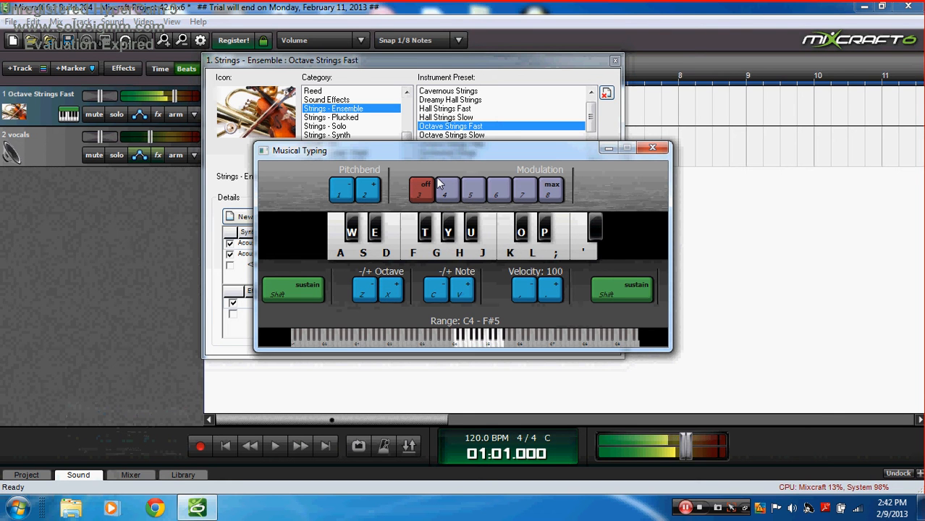
{"action": "key", "text": "k"}
{"action": "key", "text": "apostrophe"}
{"action": "key", "text": "h"}
{"action": "key", "text": "h"}
{"action": "key", "text": "h"}
{"action": "key", "text": "k"}
{"action": "key", "text": "semicolon"}
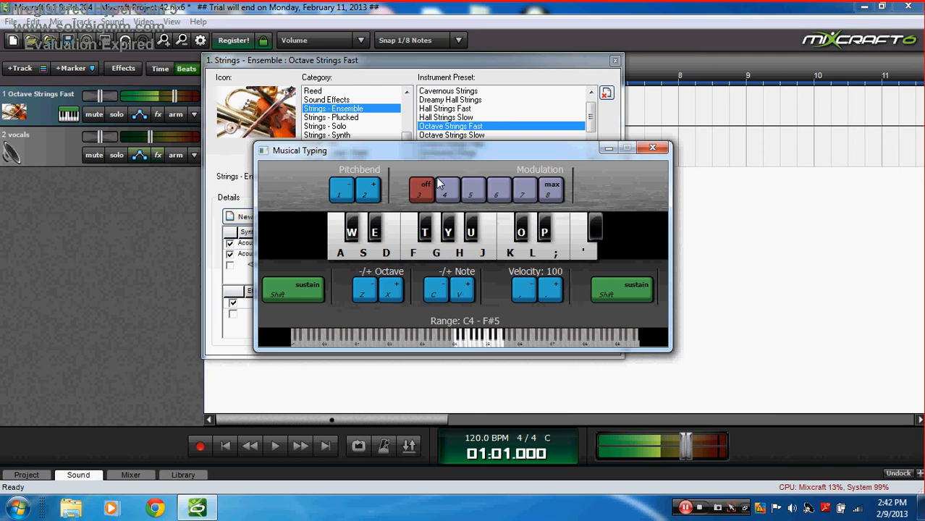
Step: Minimize the keyboard and select the Twin Fiddles instrument preset
{"action": "left_click", "coordinate": [608, 148]}
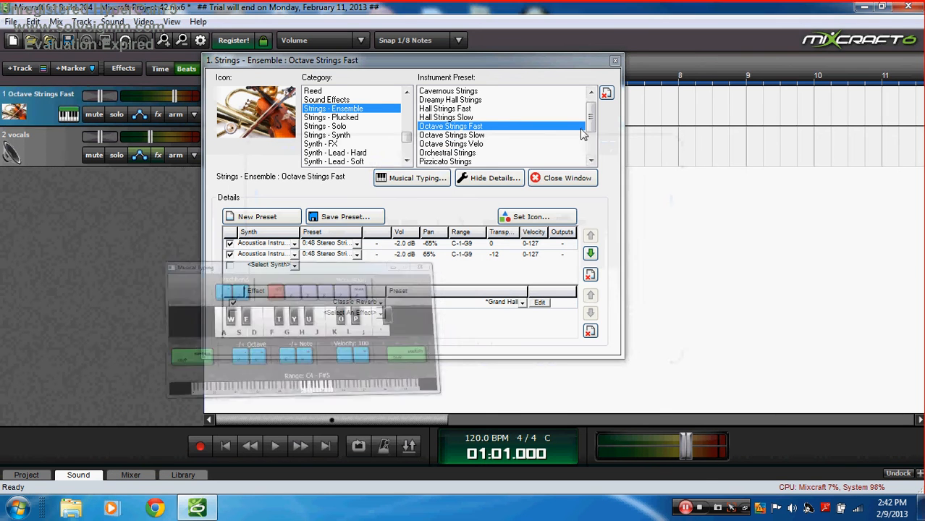
{"action": "left_click_drag", "start_coordinate": [591, 128], "coordinate": [592, 132]}
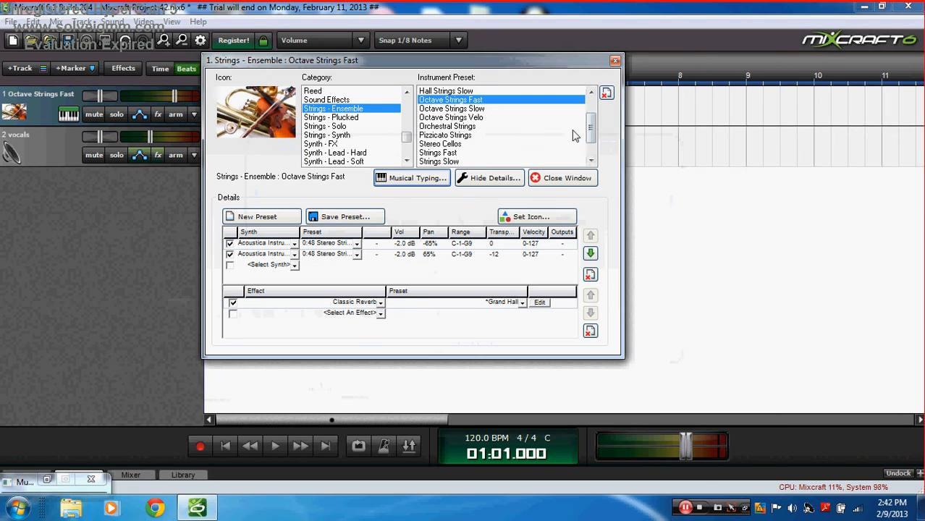
{"action": "scroll", "coordinate": [590, 132], "scroll_direction": "down", "scroll_amount": 1}
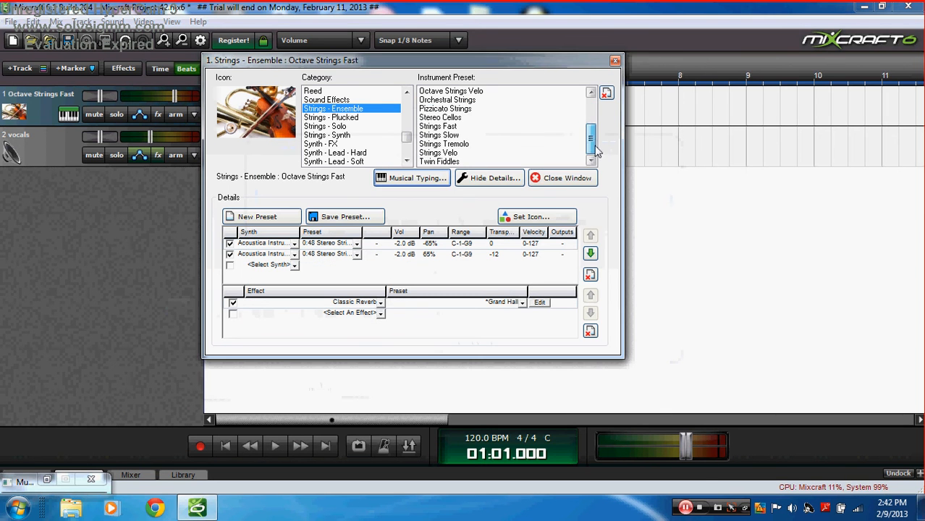
{"action": "left_click", "coordinate": [464, 160]}
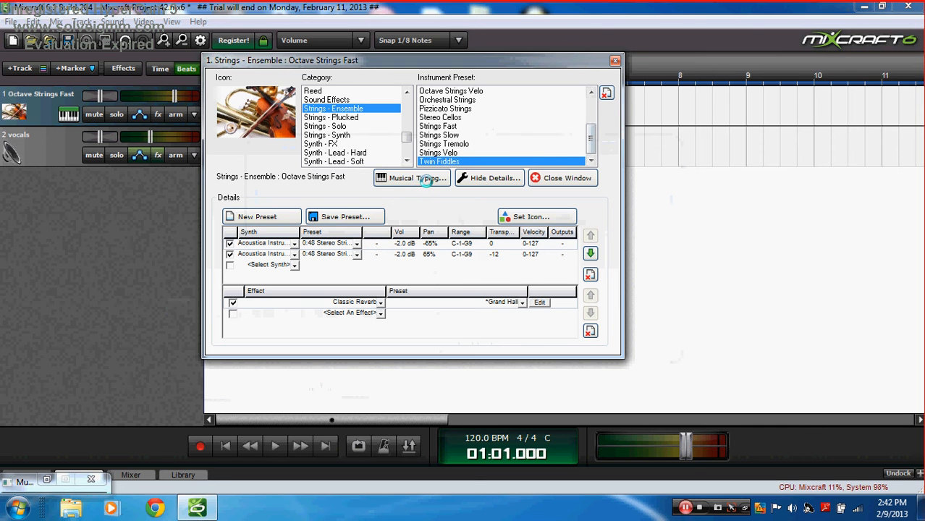
Step: Play an H-G-F-A-S phrase on Musical Typing to hear Twin Fiddles, then minimize it
{"action": "left_click", "coordinate": [427, 178]}
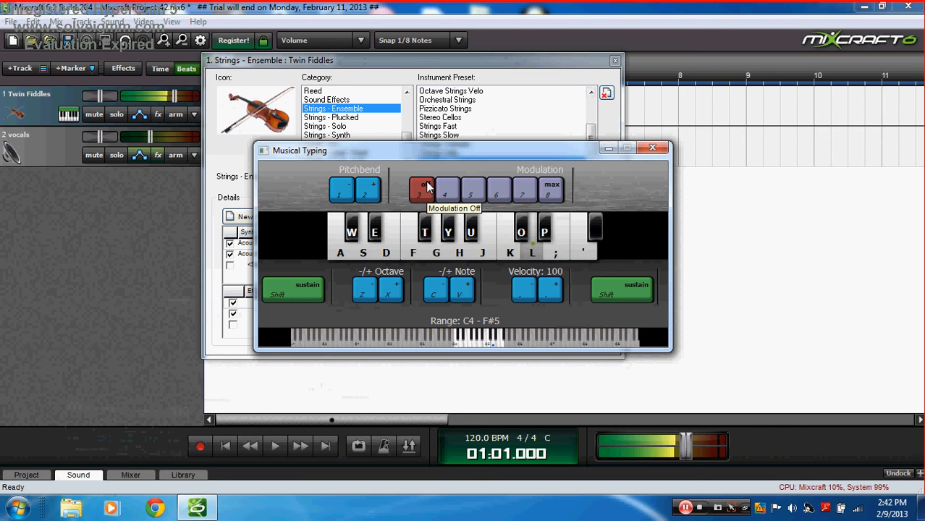
{"action": "key", "text": "h"}
{"action": "key", "text": "g"}
{"action": "key", "text": "f"}
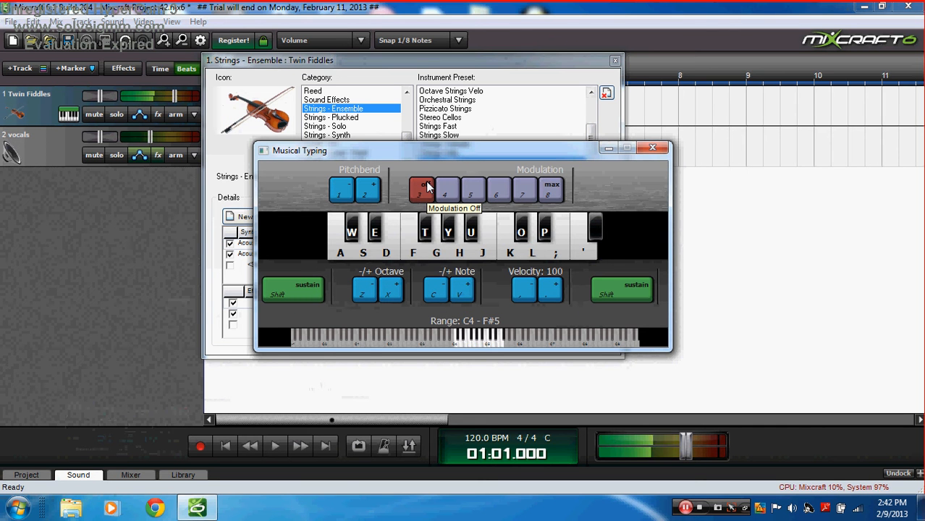
{"action": "key", "text": "a"}
{"action": "key", "text": "s"}
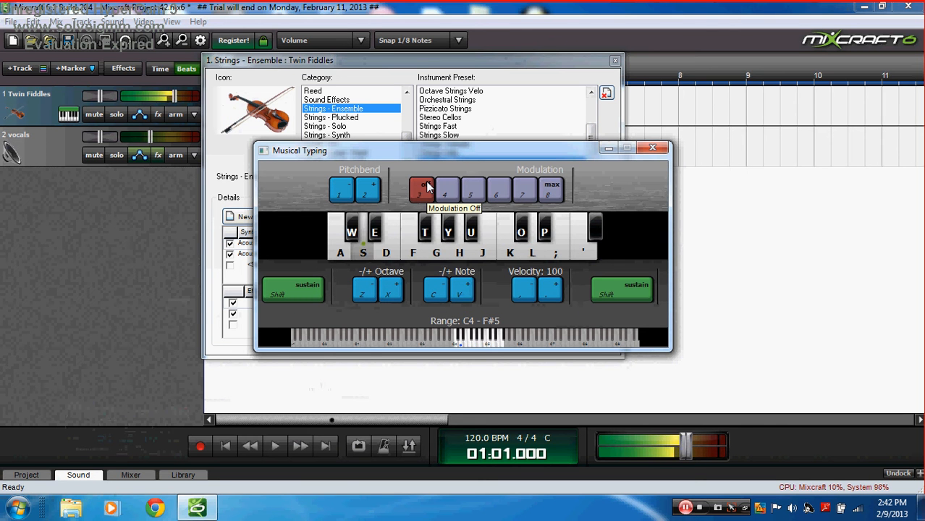
{"action": "left_click", "coordinate": [608, 149]}
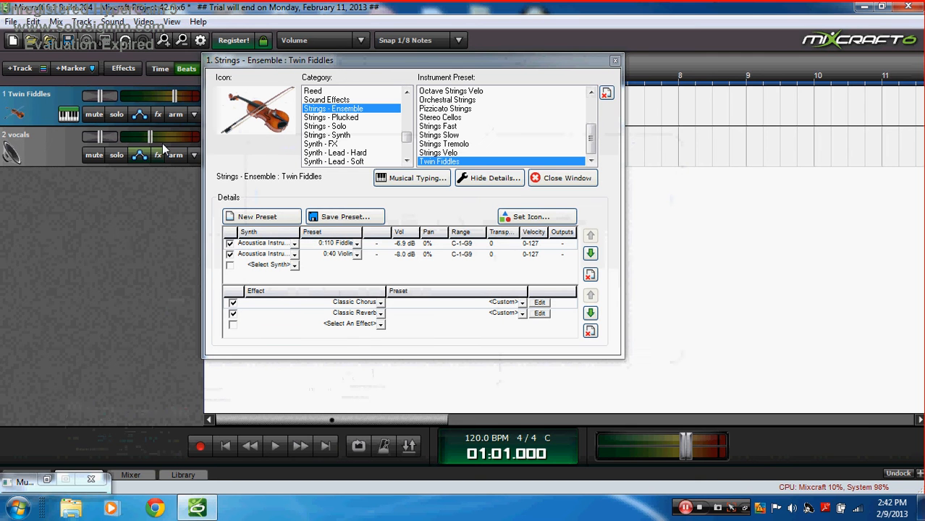
Step: Check track 1's effect list, showing Classic Chorus and Classic Reverb, then close it
{"action": "left_click", "coordinate": [156, 117]}
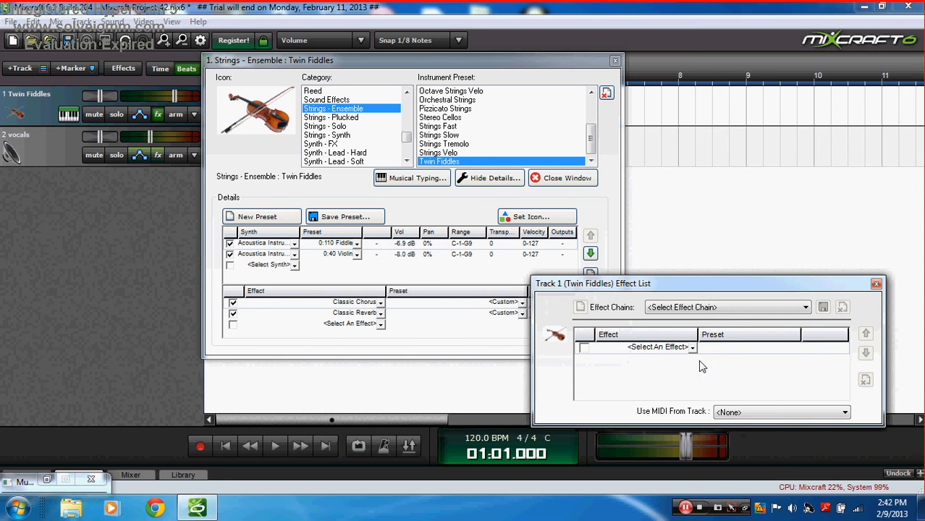
{"action": "left_click", "coordinate": [877, 284]}
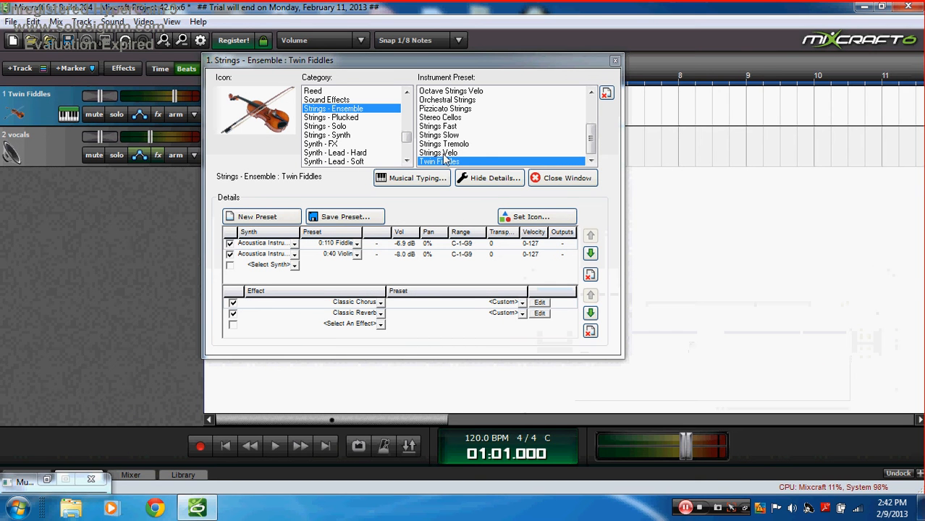
{"action": "left_click_drag", "start_coordinate": [406, 139], "coordinate": [406, 104]}
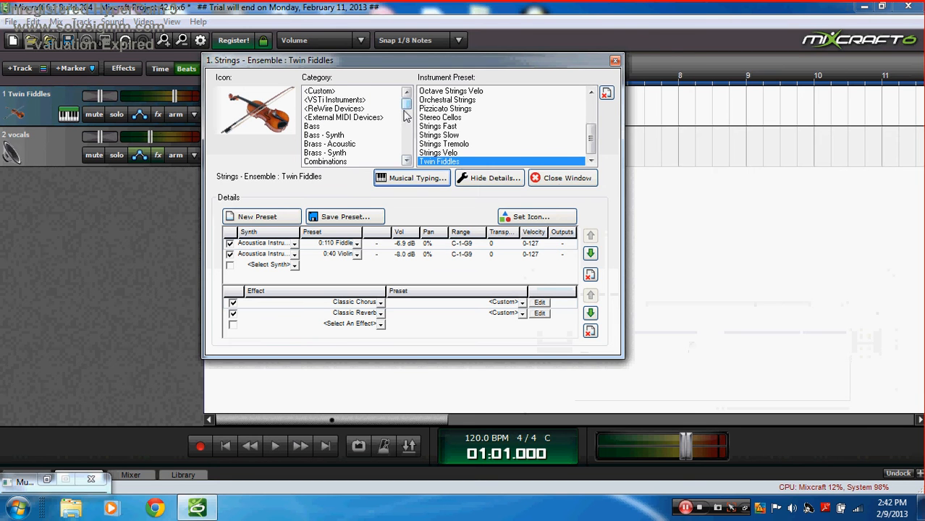
Step: Browse the synth and brass categories and load the Buzz Brass preset from Brass - Synth
{"action": "left_click", "coordinate": [354, 135]}
{"action": "left_click", "coordinate": [354, 144]}
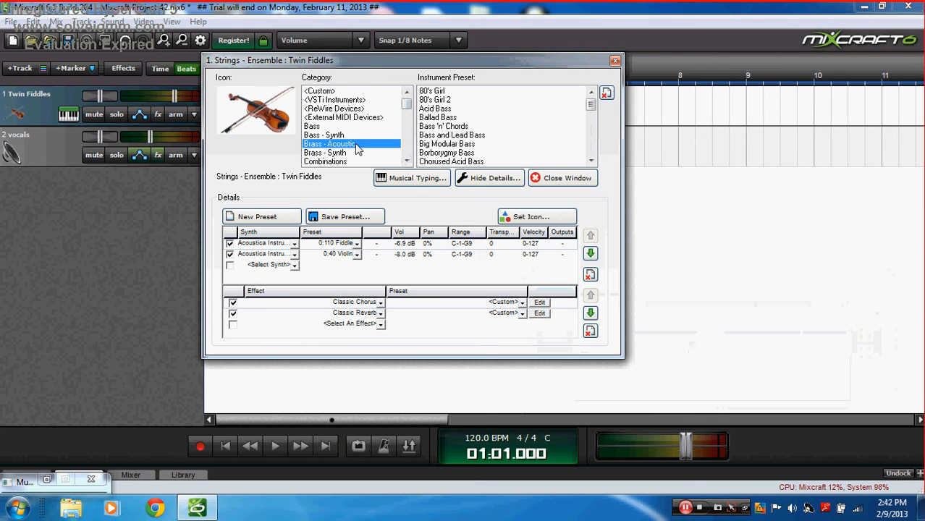
{"action": "left_click", "coordinate": [355, 152]}
{"action": "left_click_drag", "start_coordinate": [406, 107], "coordinate": [406, 118]}
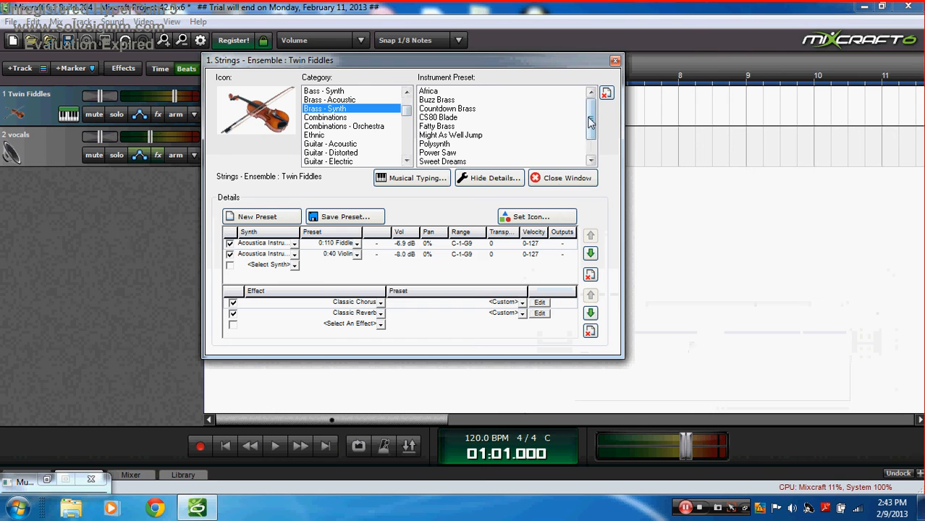
{"action": "mouse_move", "coordinate": [591, 118]}
{"action": "left_mouse_down"}
{"action": "mouse_move", "coordinate": [591, 135]}
{"action": "mouse_move", "coordinate": [590, 108]}
{"action": "left_mouse_up"}
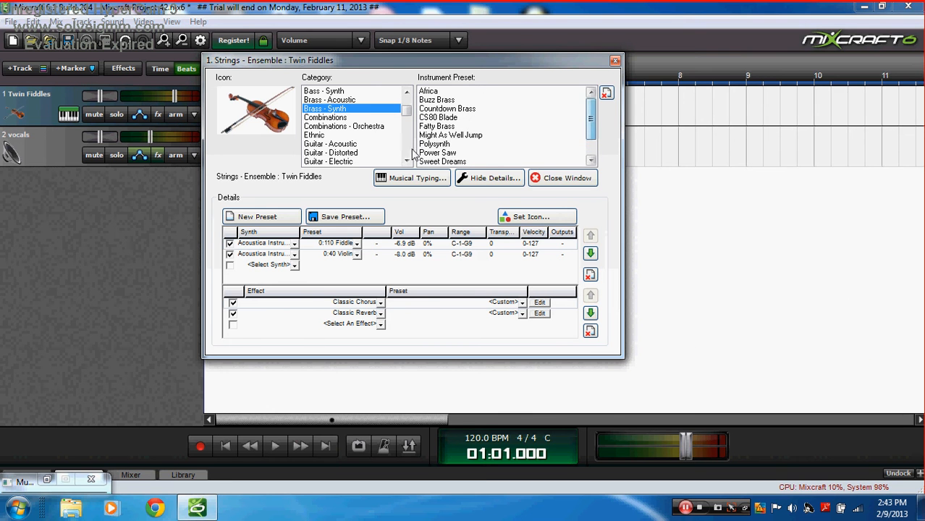
{"action": "left_click", "coordinate": [448, 100]}
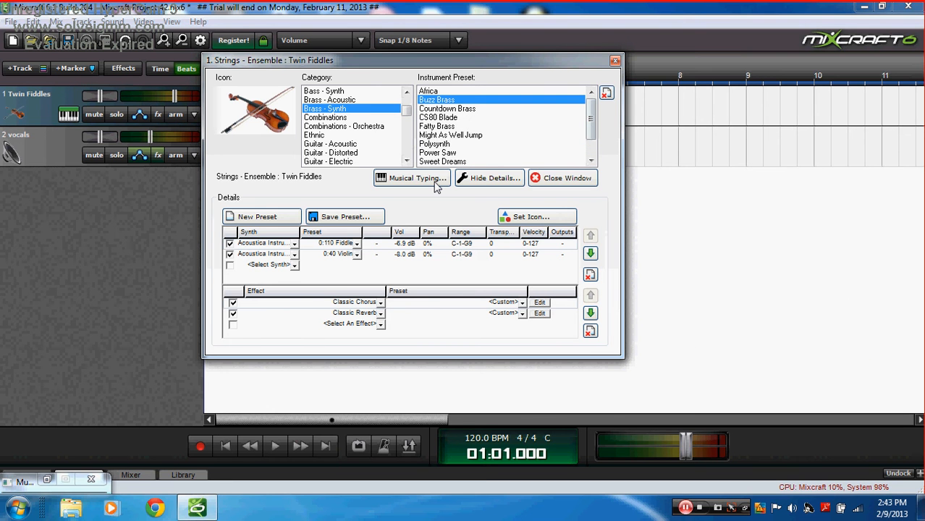
{"action": "left_click", "coordinate": [428, 181]}
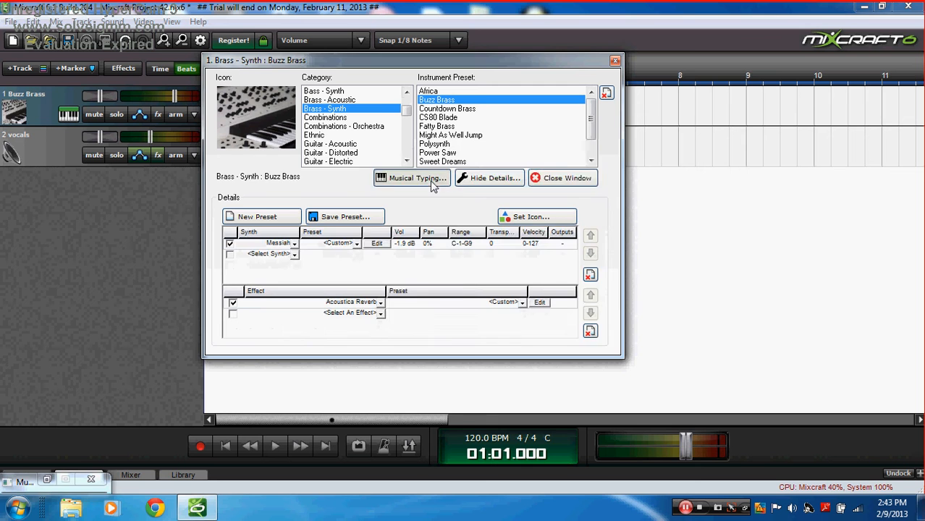
Step: Play single notes and chords on Buzz Brass, then minimize Musical Typing to show the instrument details
{"action": "key", "text": "a"}
{"action": "key", "text": "s"}
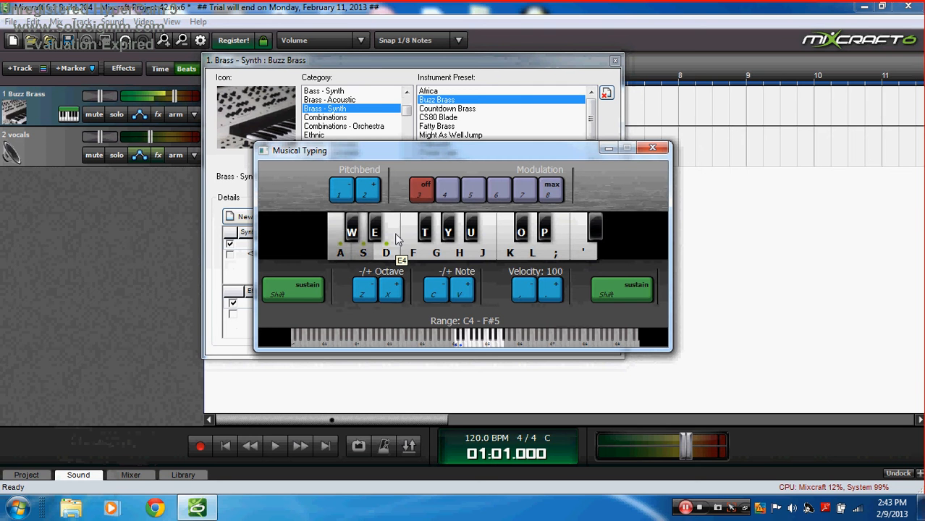
{"action": "key", "text": "f"}
{"action": "key", "text": "s"}
{"action": "key", "text": "h"}
{"action": "key", "text": "f"}
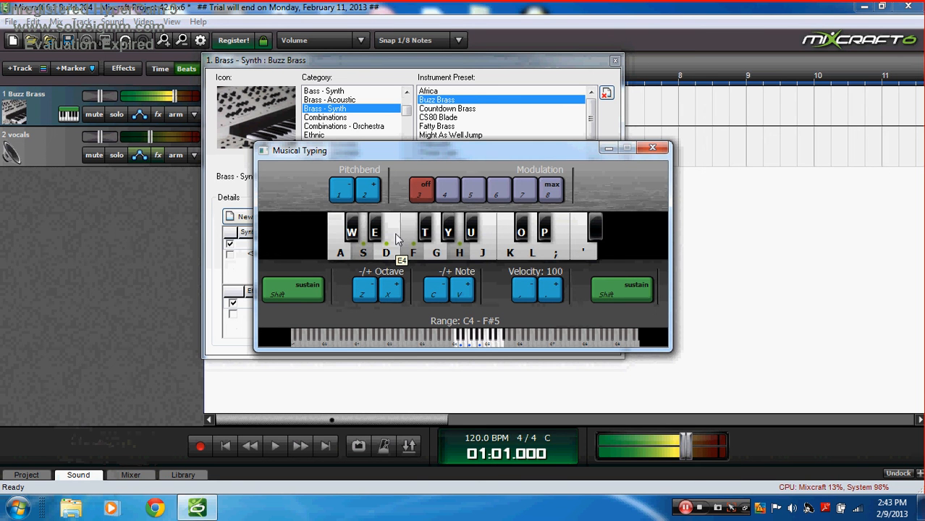
{"action": "key", "text": "a"}
{"action": "key", "text": "f"}
{"action": "key", "text": "k"}
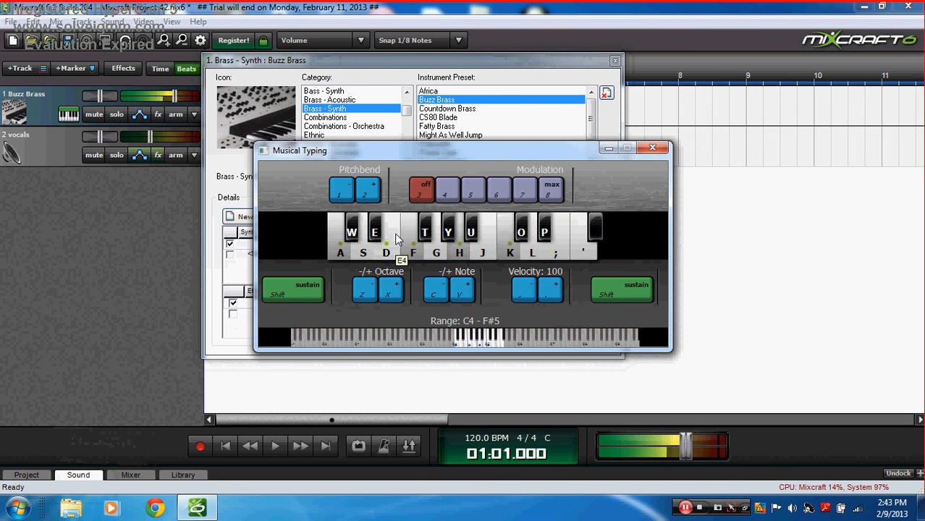
{"action": "key", "text": "h"}
{"action": "key", "text": "g"}
{"action": "key", "text": "j"}
{"action": "key", "text": "s"}
{"action": "key", "text": "f"}
{"action": "key", "text": "s"}
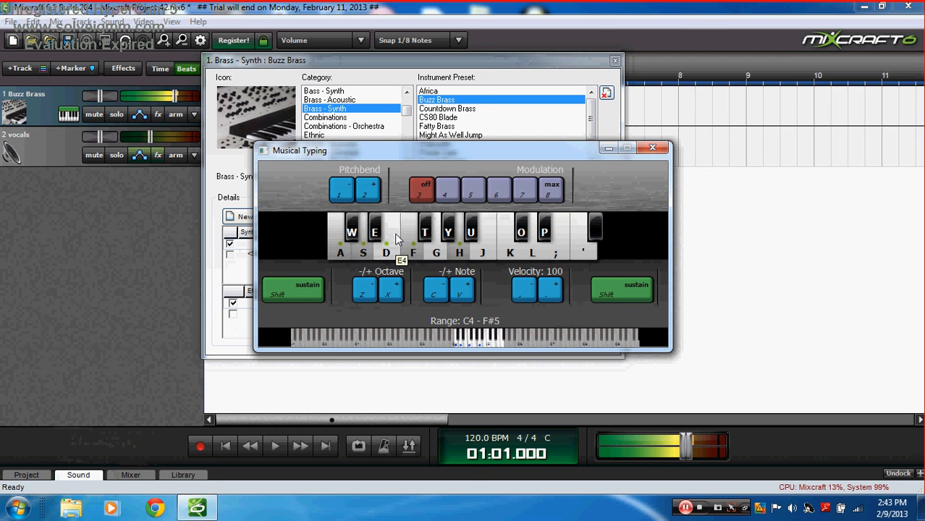
{"action": "key", "text": "f"}
{"action": "key", "text": "k"}
{"action": "key", "text": "f"}
{"action": "key", "text": "k"}
{"action": "key", "text": "j"}
{"action": "key", "text": "l"}
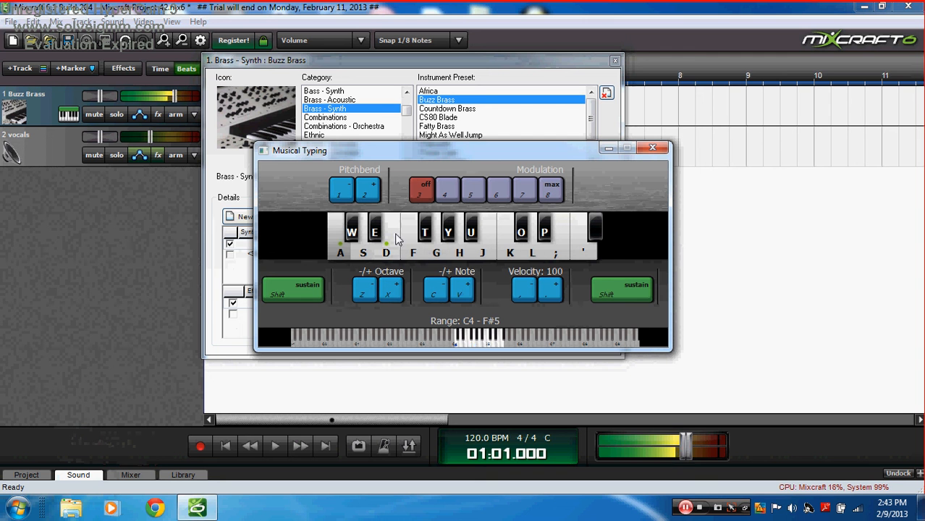
{"action": "key", "text": "d"}
{"action": "key", "text": "g"}
{"action": "key", "text": "d"}
{"action": "key", "text": "g"}
{"action": "key", "text": "h"}
{"action": "key", "text": "g"}
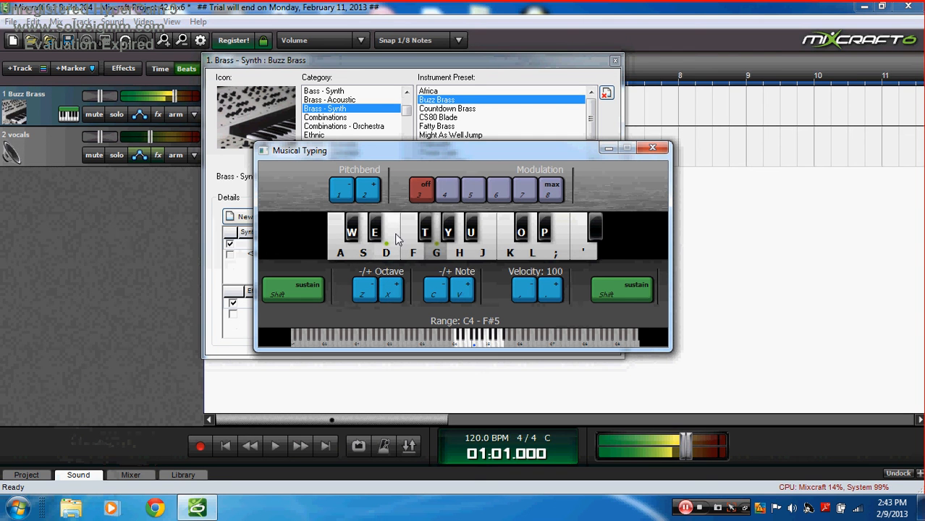
{"action": "left_click", "coordinate": [607, 149]}
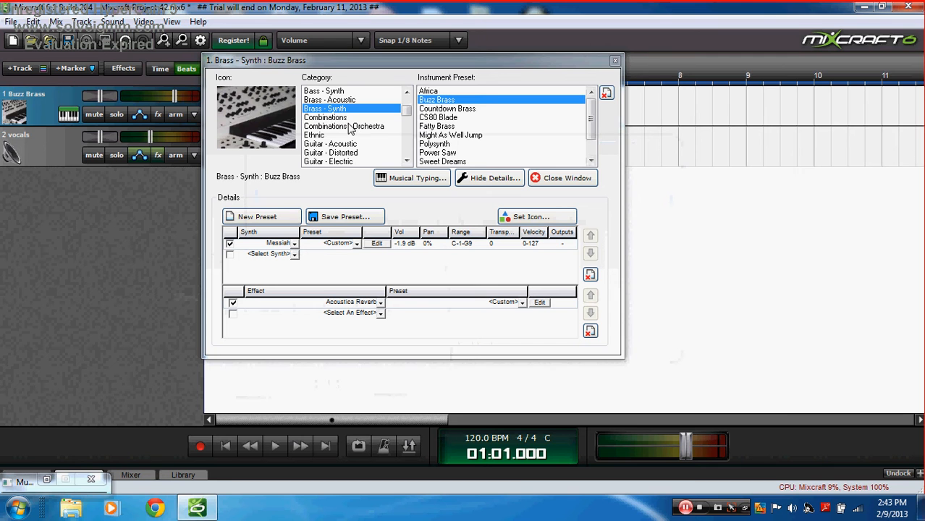
Step: Load the Chillax preset from the Combinations category onto track 1
{"action": "left_click", "coordinate": [333, 117]}
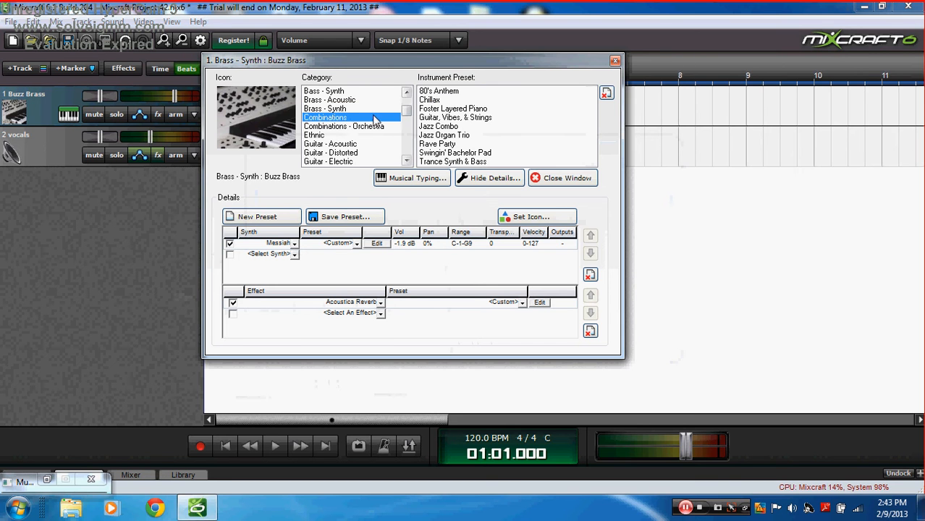
{"action": "left_click", "coordinate": [445, 102]}
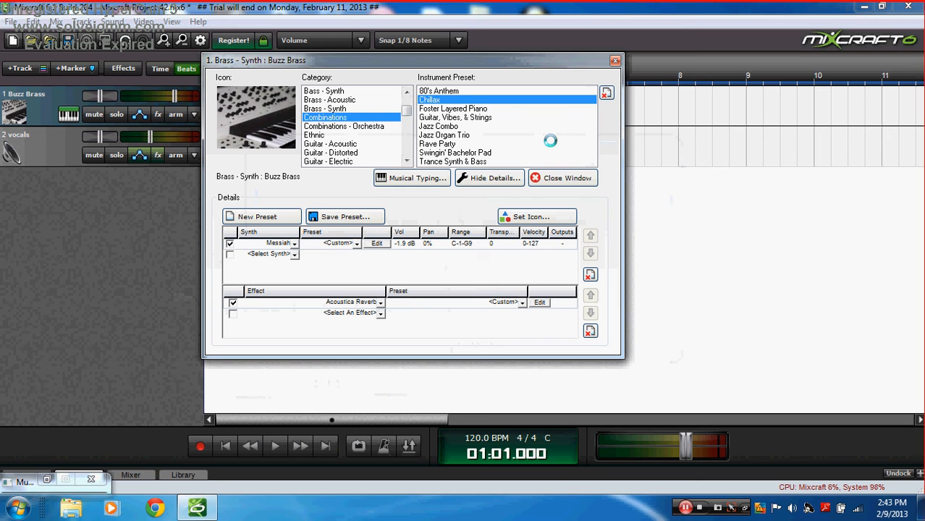
{"action": "left_click", "coordinate": [424, 179]}
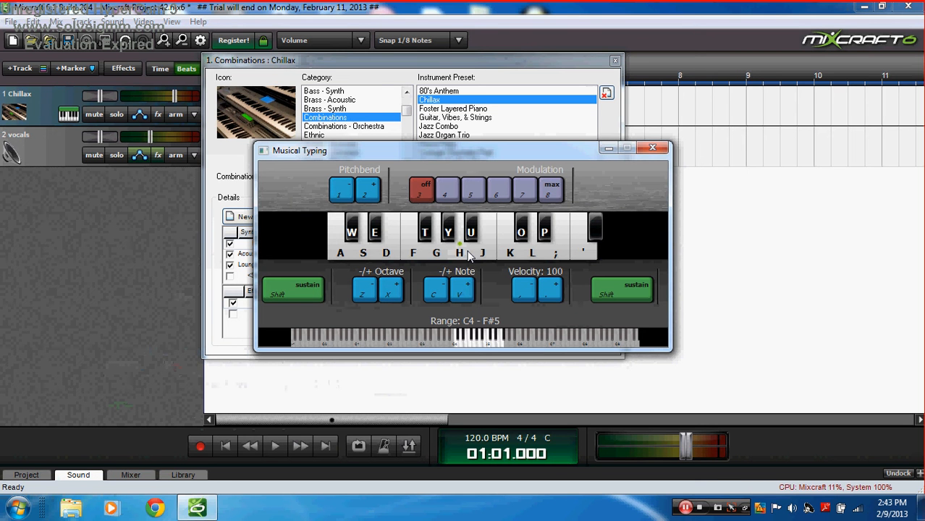
Step: Play a rising run, notes and pad chords on Chillax, then minimize Musical Typing
{"action": "key", "text": "j"}
{"action": "key", "text": "l"}
{"action": "key", "text": "h"}
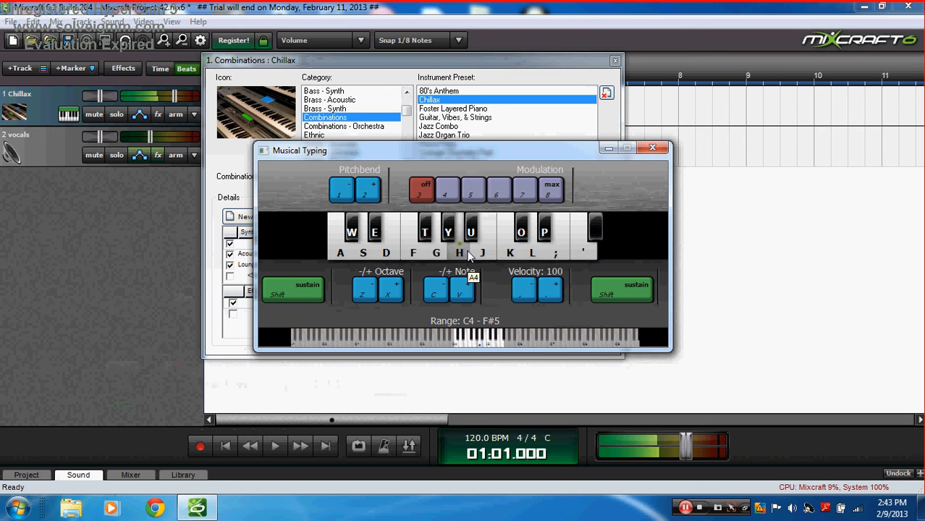
{"action": "key", "text": "g"}
{"action": "key", "text": "f"}
{"action": "key", "text": "g"}
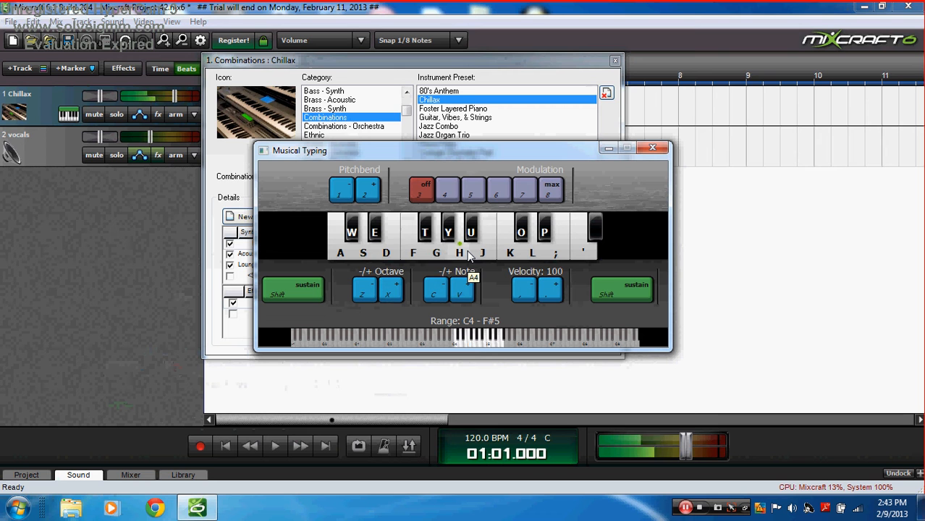
{"action": "key", "text": "s"}
{"action": "key", "text": "a"}
{"action": "key", "text": "s"}
{"action": "key", "text": "d"}
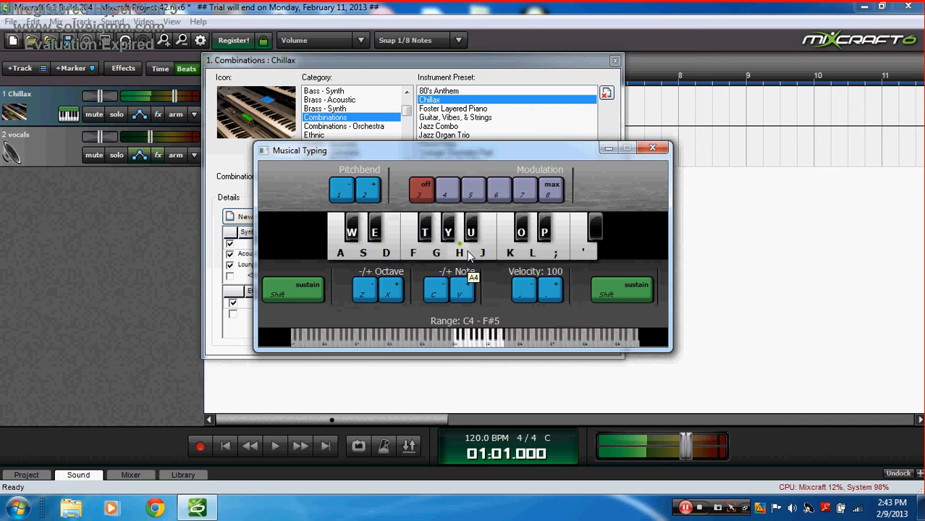
{"action": "key", "text": "g"}
{"action": "key", "text": "a"}
{"action": "key", "text": "s"}
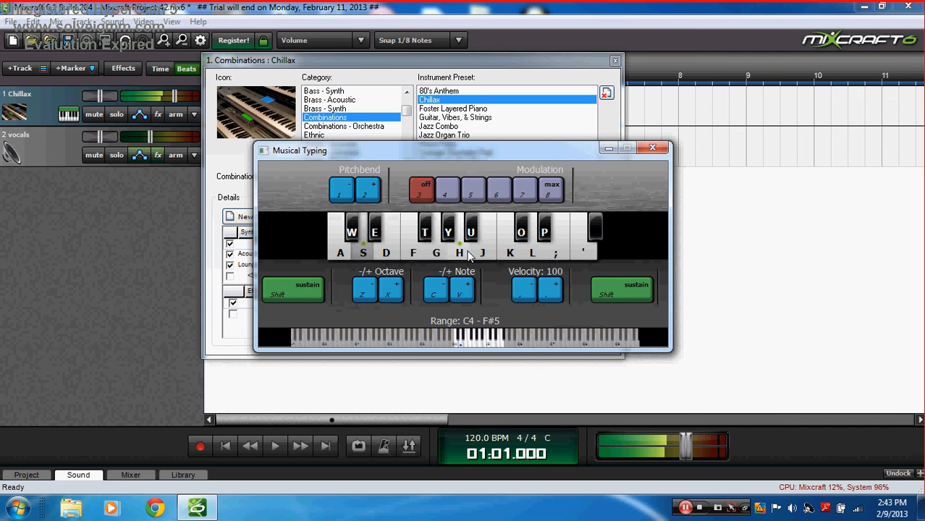
{"action": "key", "text": "g"}
{"action": "key", "text": "f"}
{"action": "key", "text": "h"}
{"action": "key", "text": "j"}
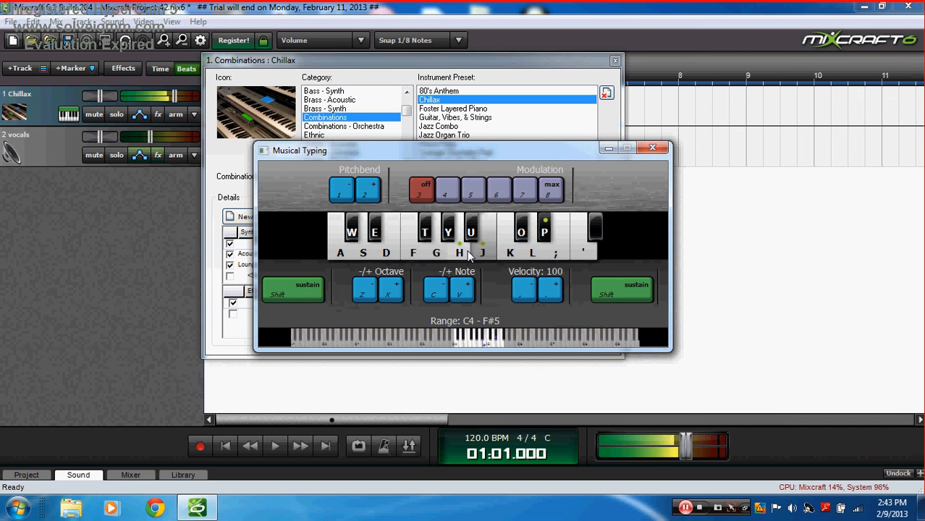
{"action": "key", "text": "k"}
{"action": "key", "text": "l"}
{"action": "key", "text": "h"}
{"action": "key", "text": "h"}
{"action": "key", "text": "j"}
{"action": "key", "text": "k"}
{"action": "key", "text": "semicolon"}
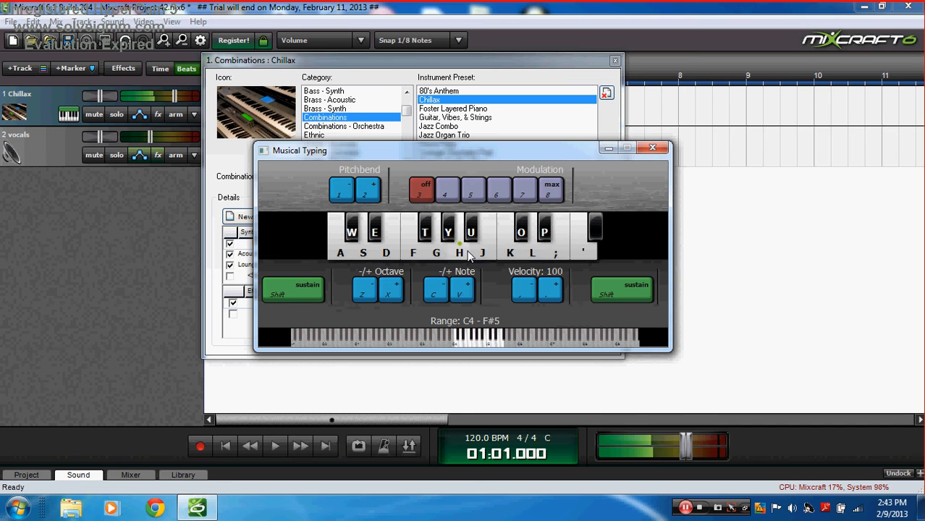
{"action": "key", "text": "g"}
{"action": "key", "text": "j"}
{"action": "key", "text": "l"}
{"action": "key", "text": "h"}
{"action": "key", "text": "h"}
{"action": "key", "text": "k"}
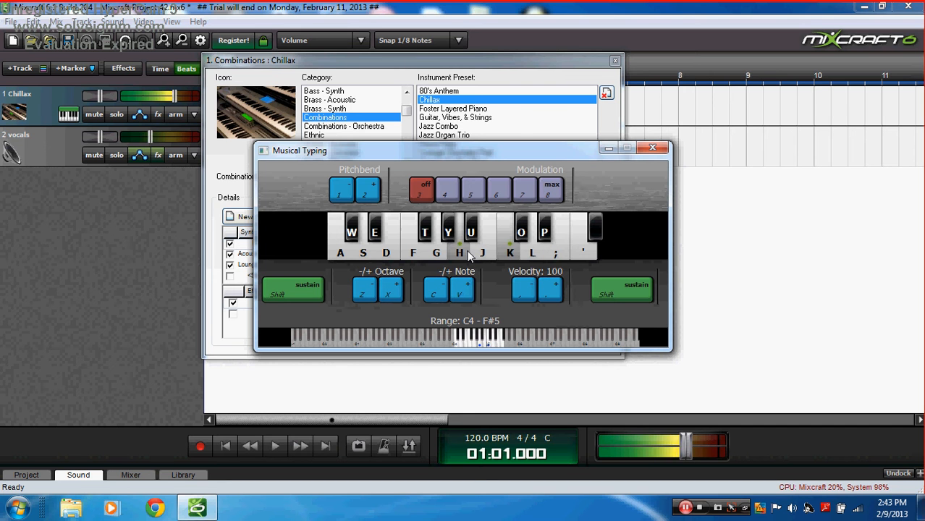
{"action": "key", "text": "semicolon"}
{"action": "key", "text": "k"}
{"action": "key", "text": "s"}
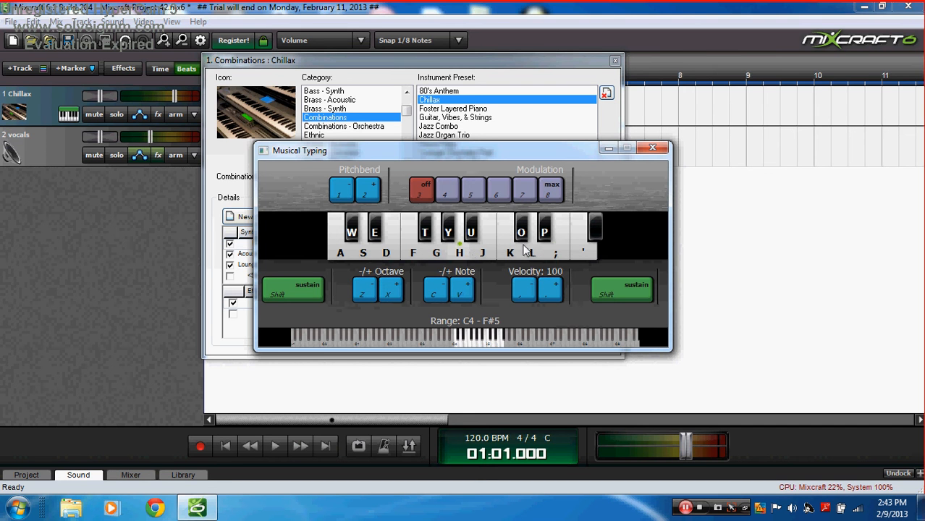
{"action": "left_click", "coordinate": [610, 149]}
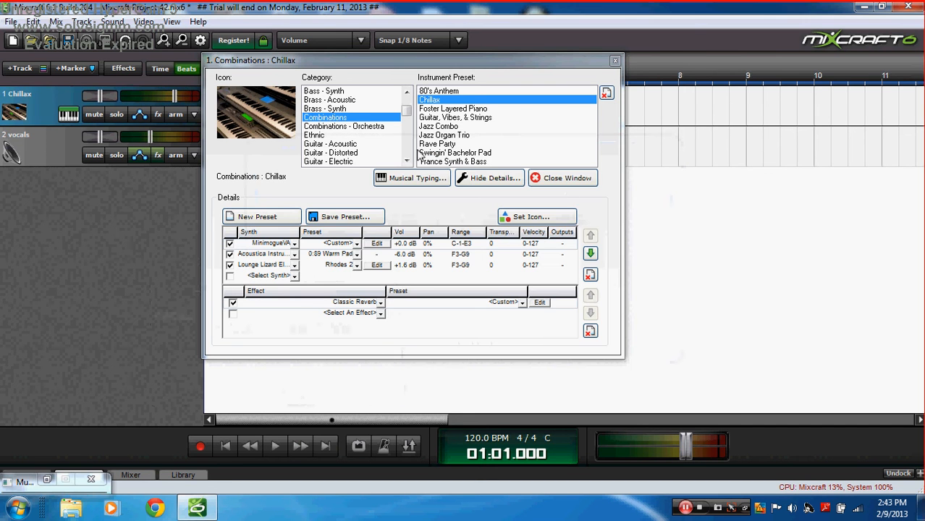
Step: Load the Full Orchestra preset from Combinations - Orchestra onto track 1
{"action": "left_click", "coordinate": [377, 127]}
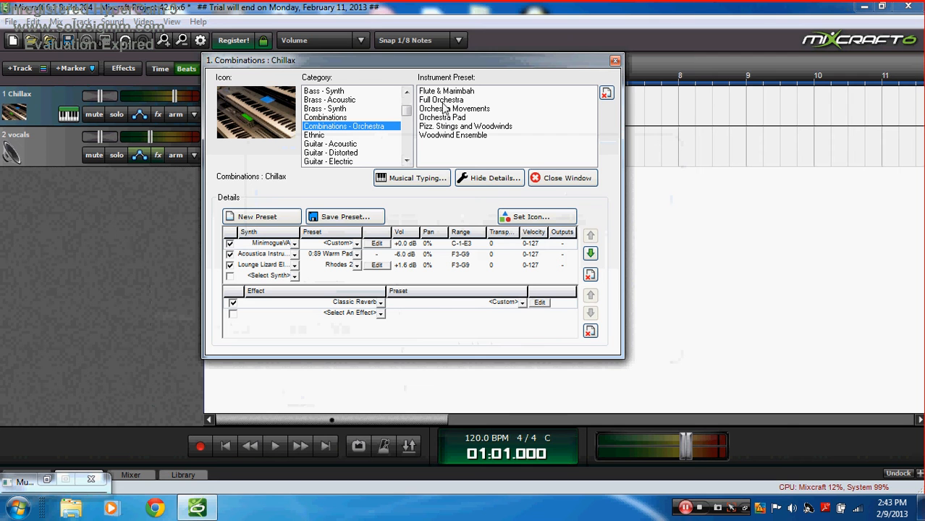
{"action": "left_click", "coordinate": [442, 101]}
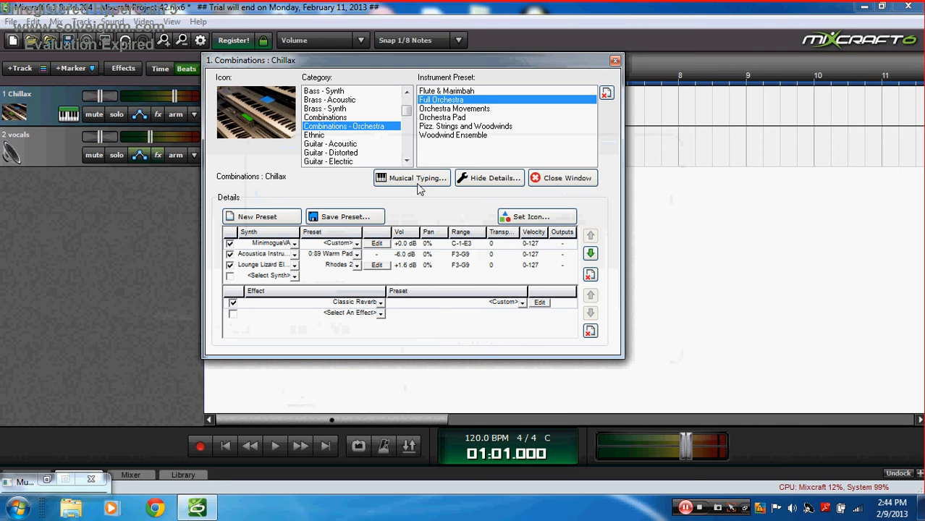
{"action": "left_click", "coordinate": [417, 182]}
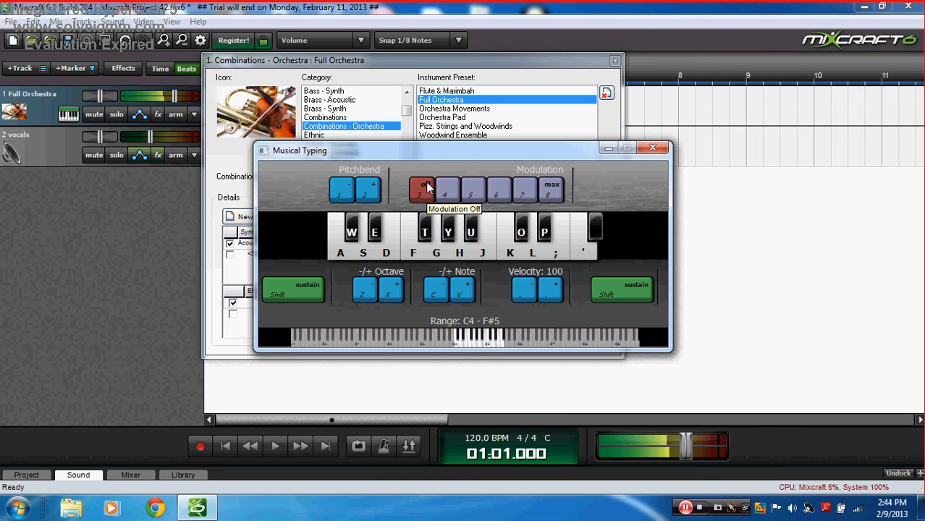
Step: Shift the Musical Typing range with Z and X to C2–F#3, testing low notes
{"action": "key", "text": "f"}
{"action": "key", "text": "g"}
{"action": "key", "text": "h"}
{"action": "key", "text": "z"}
{"action": "key", "text": "z"}
{"action": "key", "text": "z"}
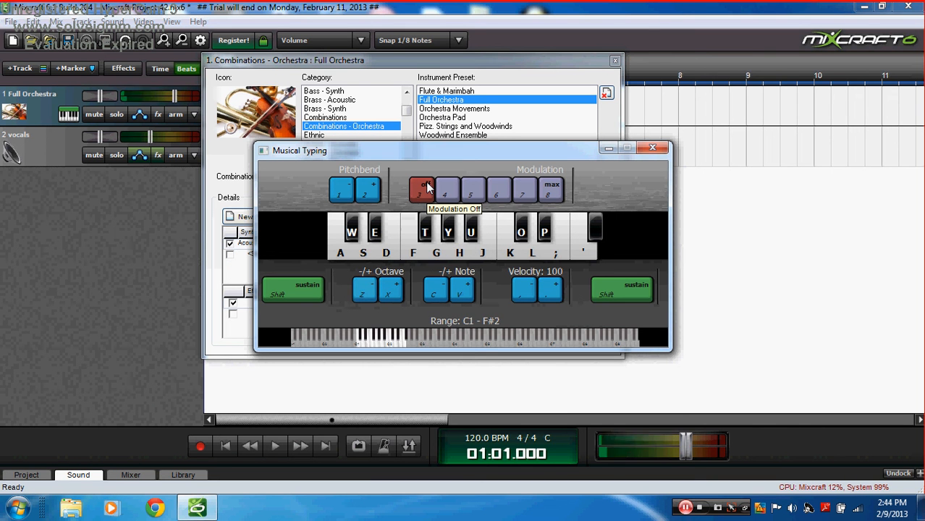
{"action": "key", "text": "z"}
{"action": "key", "text": "s"}
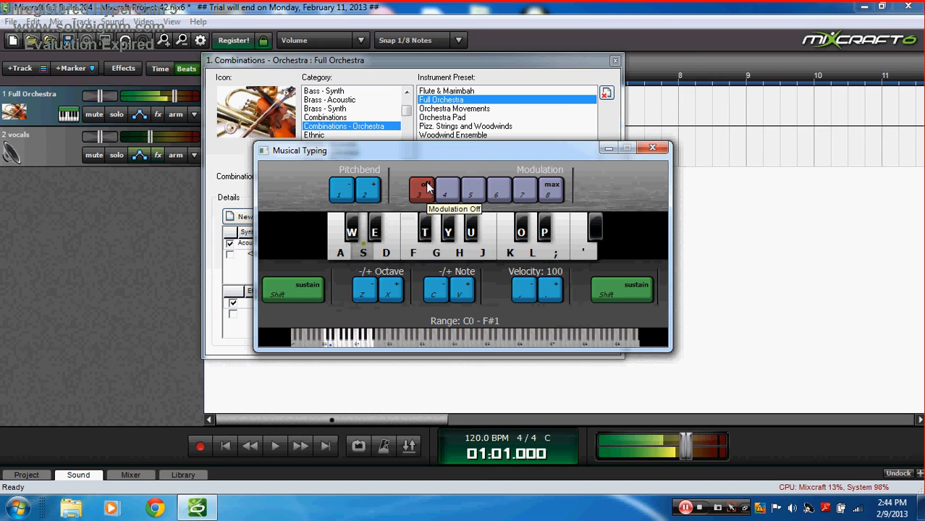
{"action": "key", "text": "x"}
{"action": "key", "text": "x"}
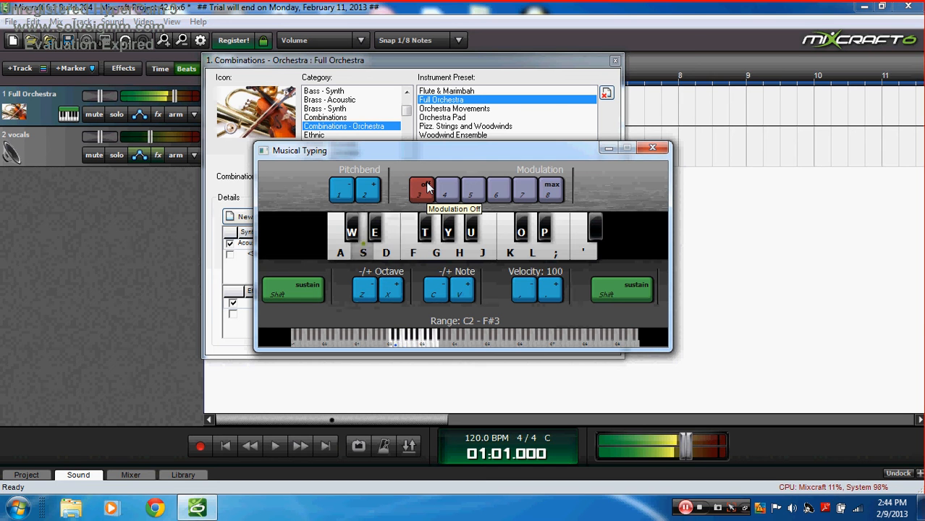
Step: Play notes, chords and a short melody on Full Orchestra, then minimize Musical Typing
{"action": "key", "text": "f"}
{"action": "key", "text": "g"}
{"action": "key", "text": "f"}
{"action": "key", "text": "j"}
{"action": "key", "text": "h"}
{"action": "key", "text": "f"}
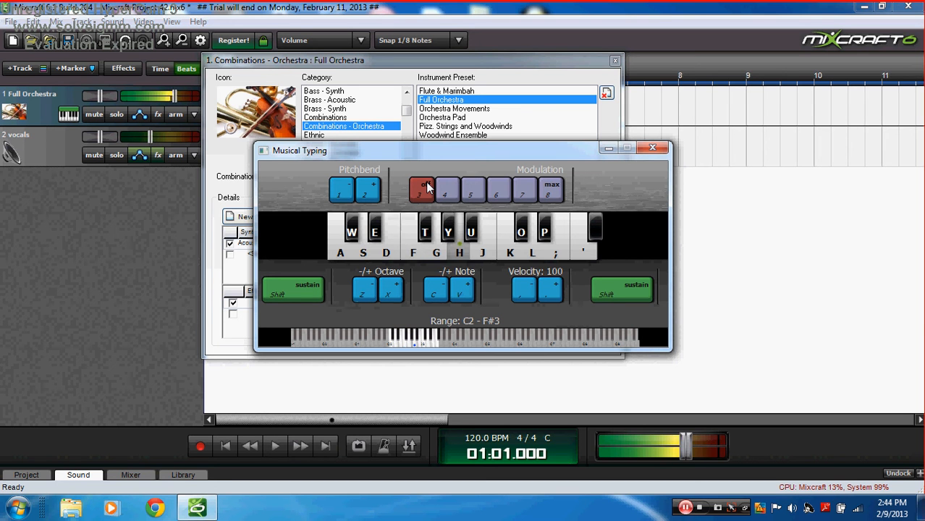
{"action": "key", "text": "f"}
{"action": "key", "text": "k"}
{"action": "key", "text": "f"}
{"action": "key", "text": "k"}
{"action": "key", "text": "h"}
{"action": "key", "text": "k"}
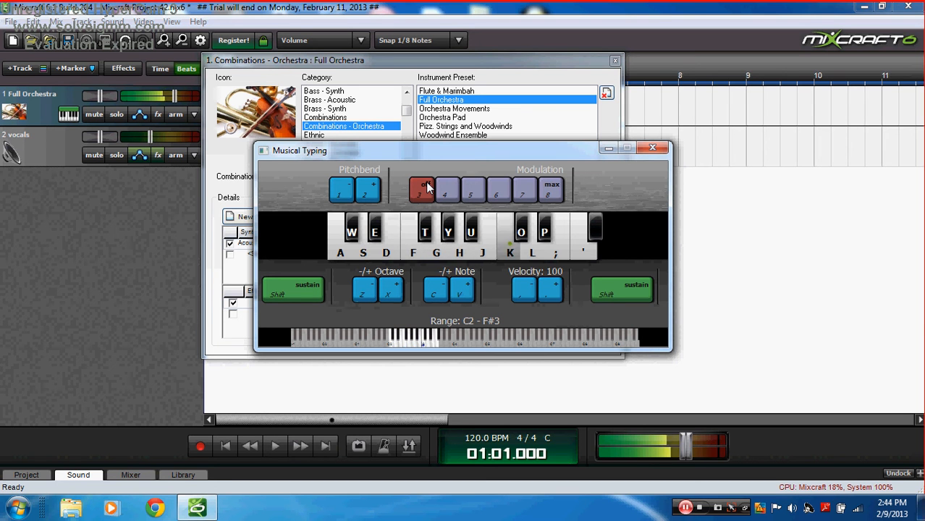
{"action": "key", "text": "l"}
{"action": "key", "text": "f"}
{"action": "key", "text": "h"}
{"action": "key", "text": "j"}
{"action": "key", "text": "k"}
{"action": "key", "text": "l"}
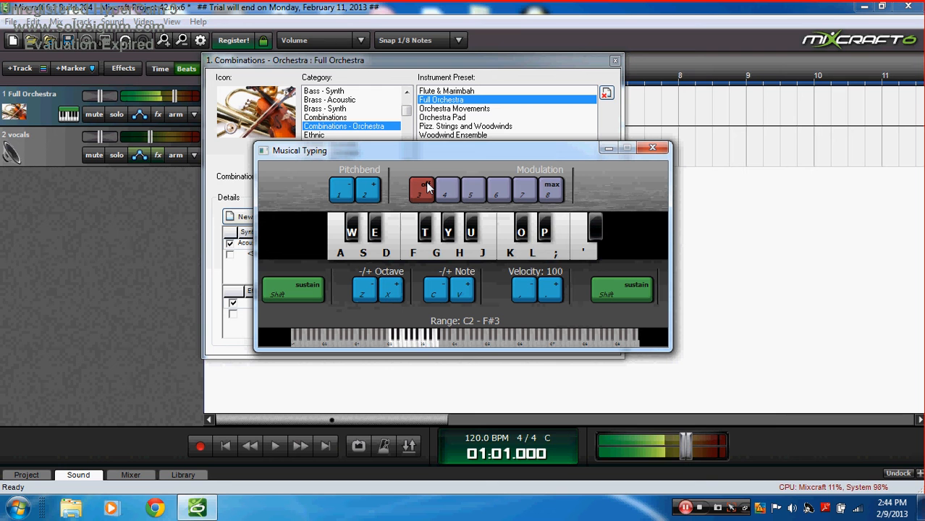
{"action": "key", "text": "semicolon"}
{"action": "key", "text": "d"}
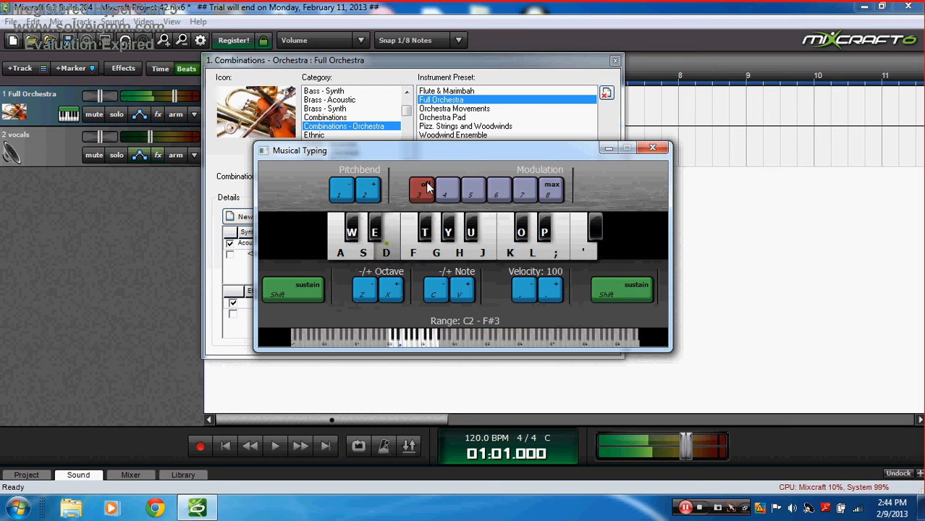
{"action": "key", "text": "a"}
{"action": "key", "text": "s"}
{"action": "key", "text": "s"}
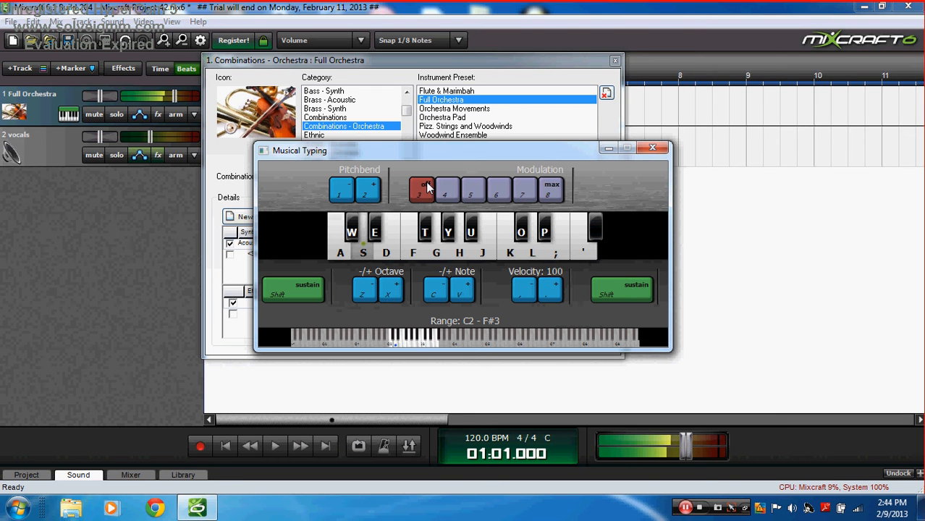
{"action": "key", "text": "f"}
{"action": "key", "text": "s"}
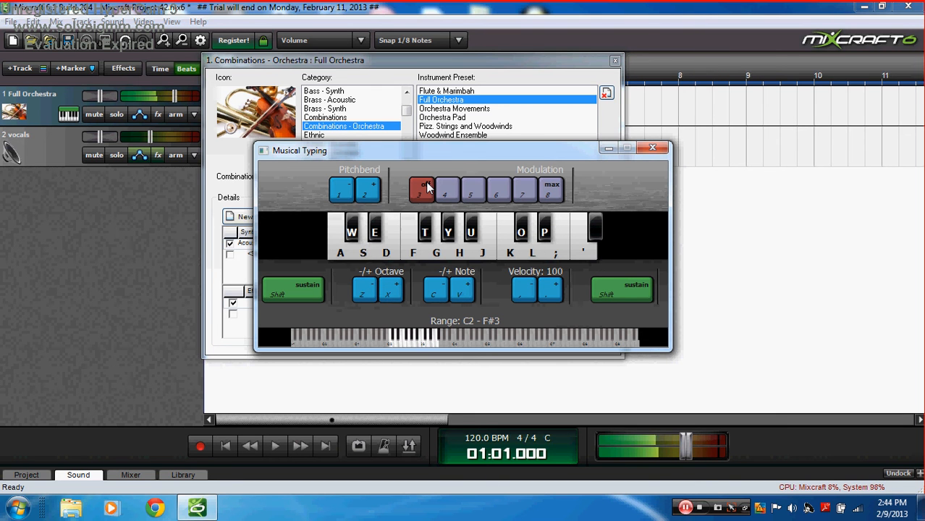
{"action": "left_click", "coordinate": [609, 148]}
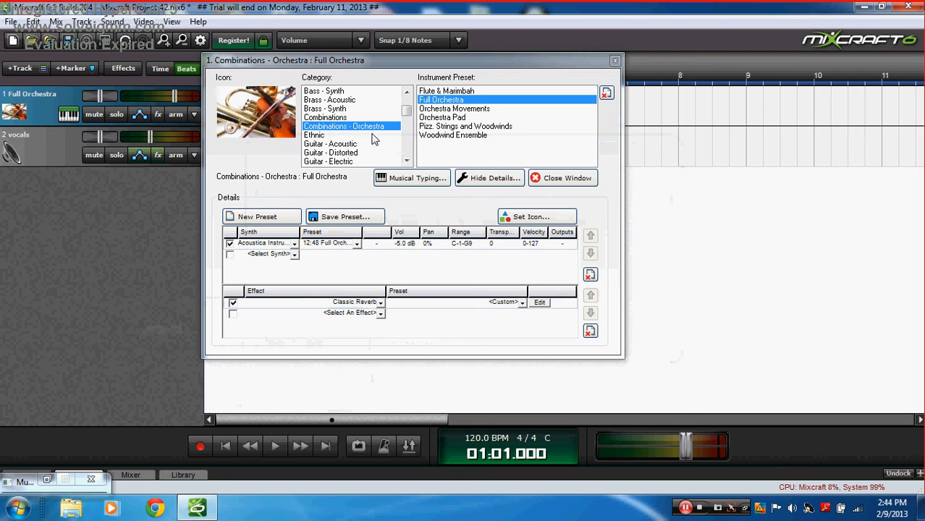
Step: Try the Ethnic presets Pad of the Orient, Ocarina and Shakuhachi, settling on Shamisen
{"action": "left_click", "coordinate": [371, 135]}
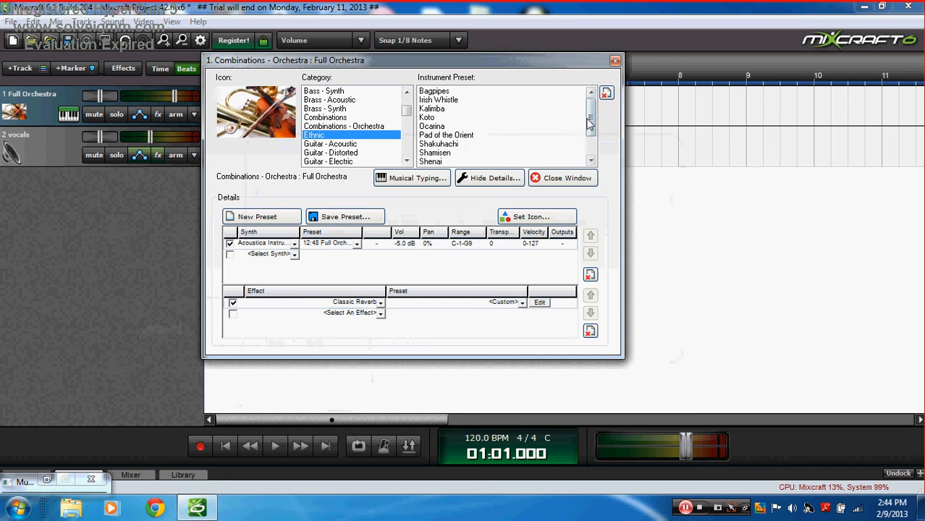
{"action": "mouse_move", "coordinate": [588, 120]}
{"action": "left_mouse_down"}
{"action": "mouse_move", "coordinate": [593, 139]}
{"action": "mouse_move", "coordinate": [579, 112]}
{"action": "mouse_move", "coordinate": [588, 140]}
{"action": "mouse_move", "coordinate": [585, 117]}
{"action": "left_mouse_up"}
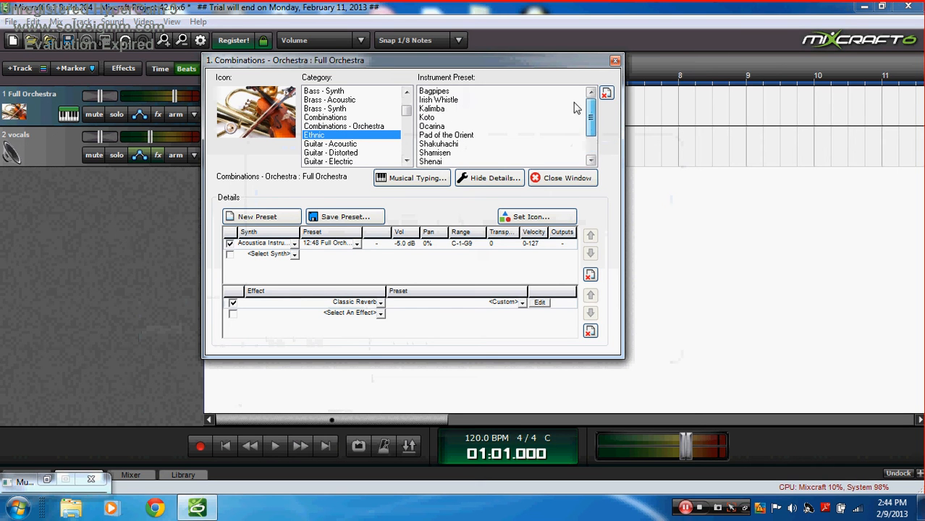
{"action": "left_click", "coordinate": [464, 135]}
{"action": "left_click", "coordinate": [455, 126]}
{"action": "left_click", "coordinate": [465, 144]}
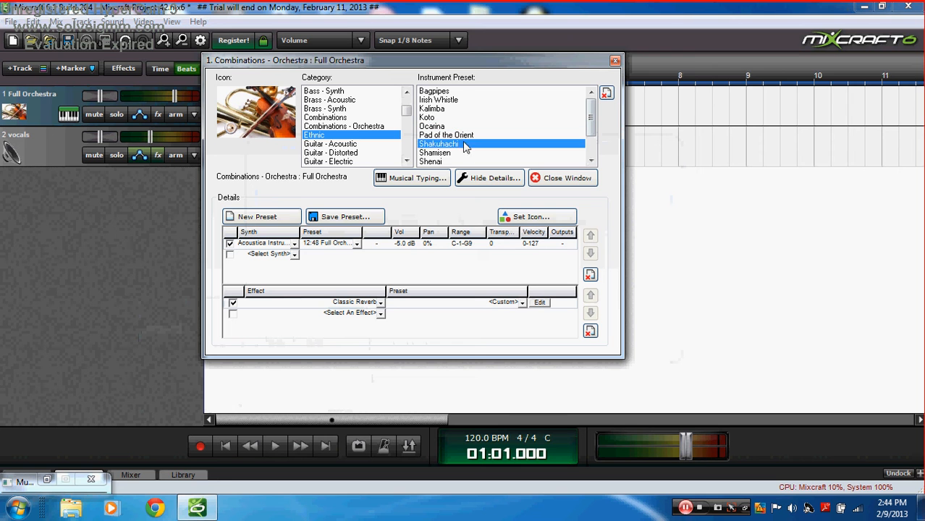
{"action": "left_click", "coordinate": [466, 153]}
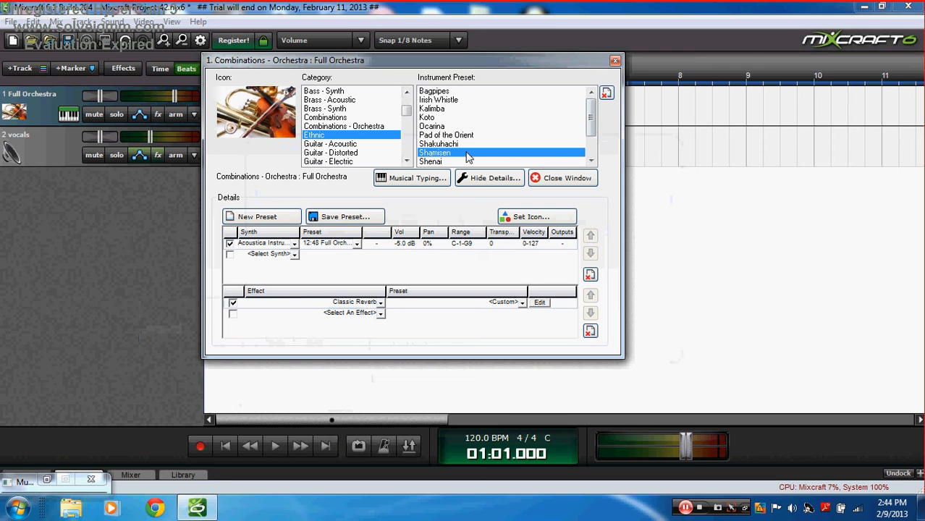
Step: Play K, G, F, S and A on Shamisen, then minimize Musical Typing
{"action": "left_click", "coordinate": [430, 178]}
{"action": "key", "text": "k"}
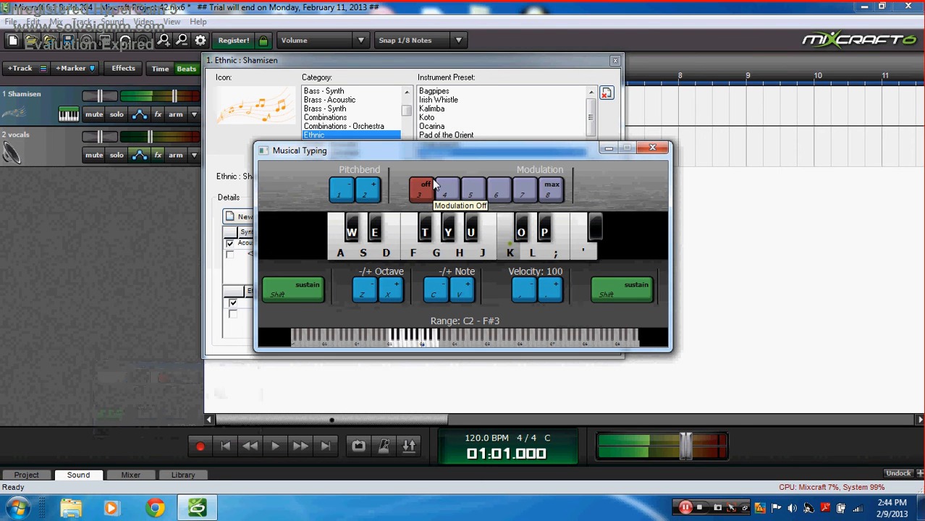
{"action": "key", "text": "k"}
{"action": "key", "text": "g"}
{"action": "key", "text": "g"}
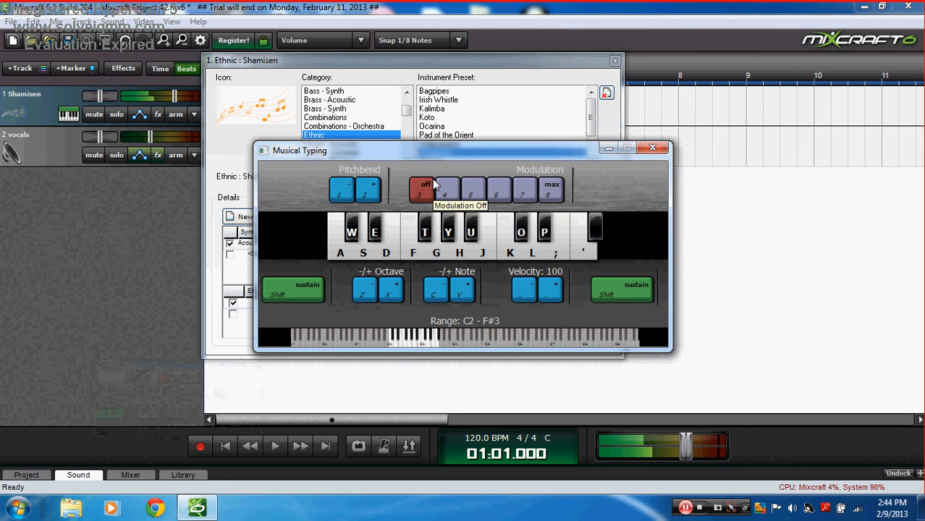
{"action": "key", "text": "f"}
{"action": "key", "text": "s"}
{"action": "key", "text": "a"}
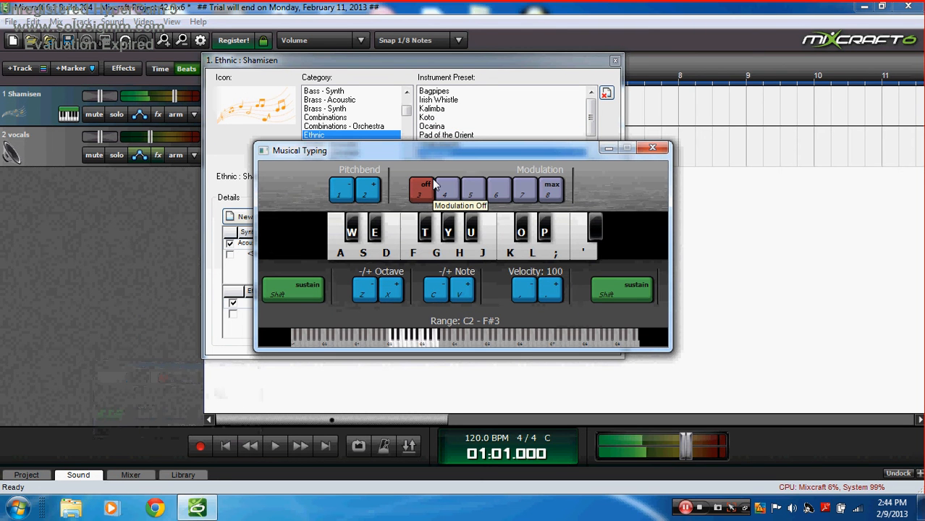
{"action": "left_click", "coordinate": [614, 149]}
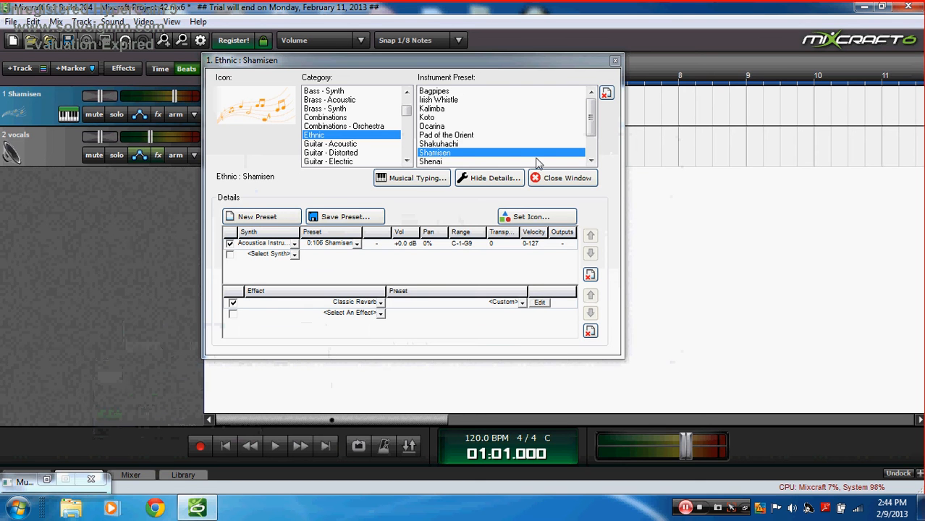
Step: Select the Pimped Out Lead preset from the Synth - Lead - Soft category
{"action": "left_click_drag", "start_coordinate": [407, 110], "coordinate": [408, 155]}
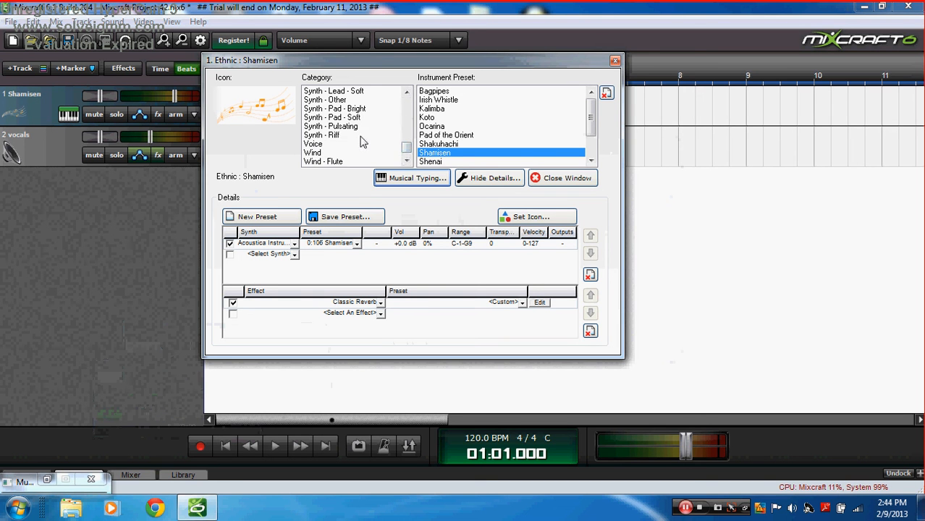
{"action": "left_click", "coordinate": [359, 92]}
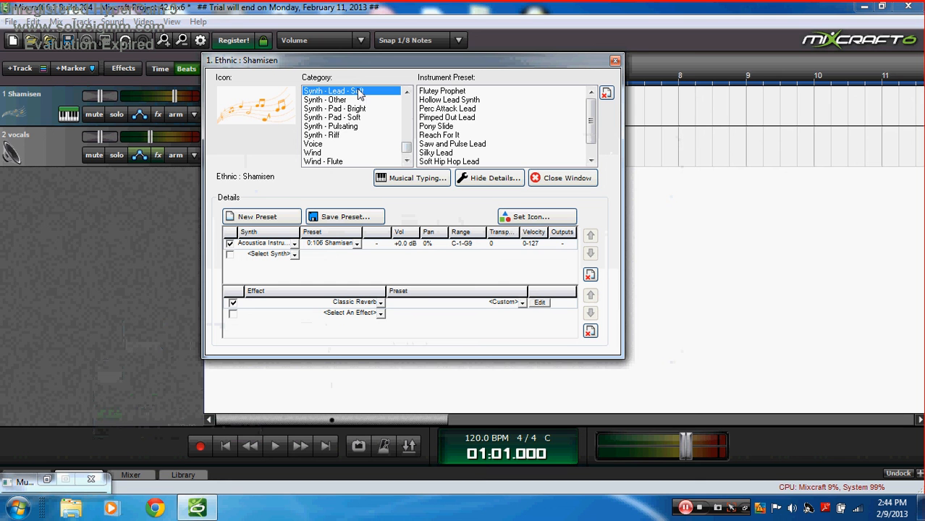
{"action": "left_click", "coordinate": [476, 118]}
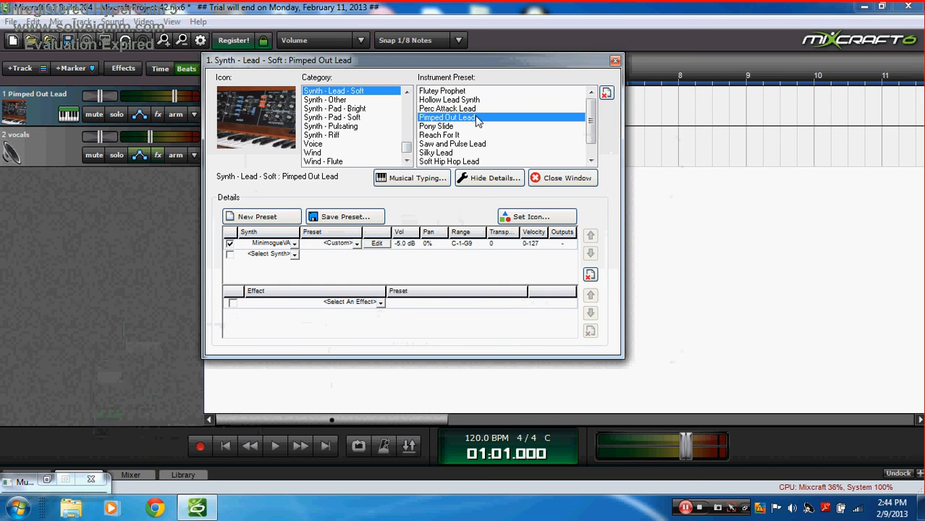
Step: Play a phrase of notes on Pimped Out Lead and bend the pitch up with key 2
{"action": "left_click", "coordinate": [410, 176]}
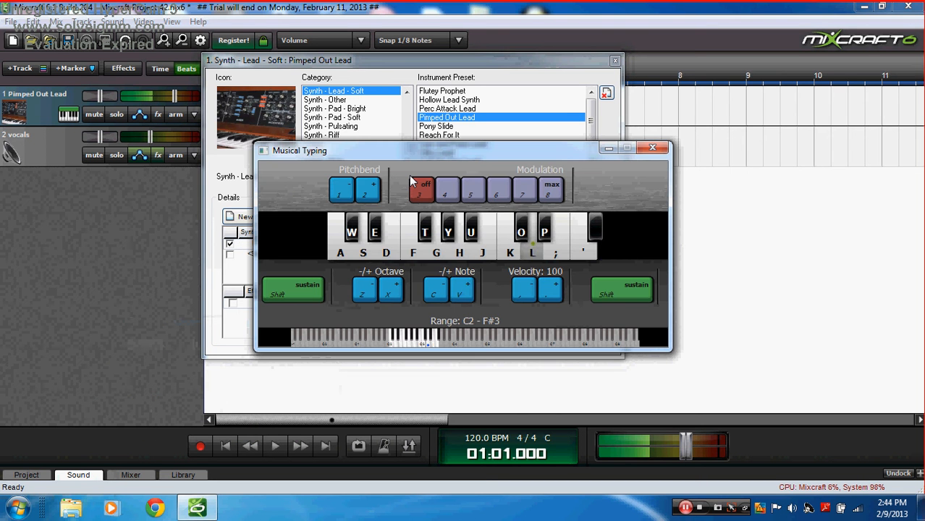
{"action": "key", "text": "h"}
{"action": "key", "text": "f"}
{"action": "key", "text": "g"}
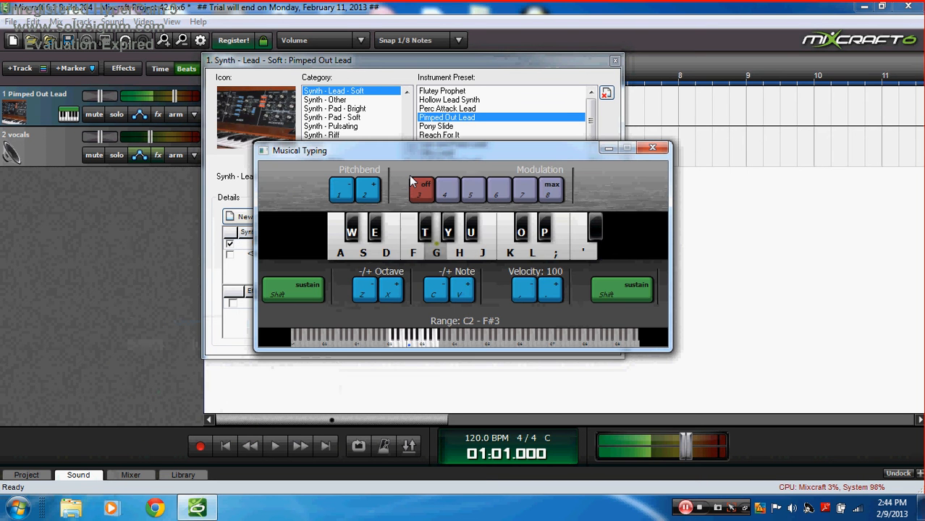
{"action": "key", "text": "s"}
{"action": "key", "text": "l"}
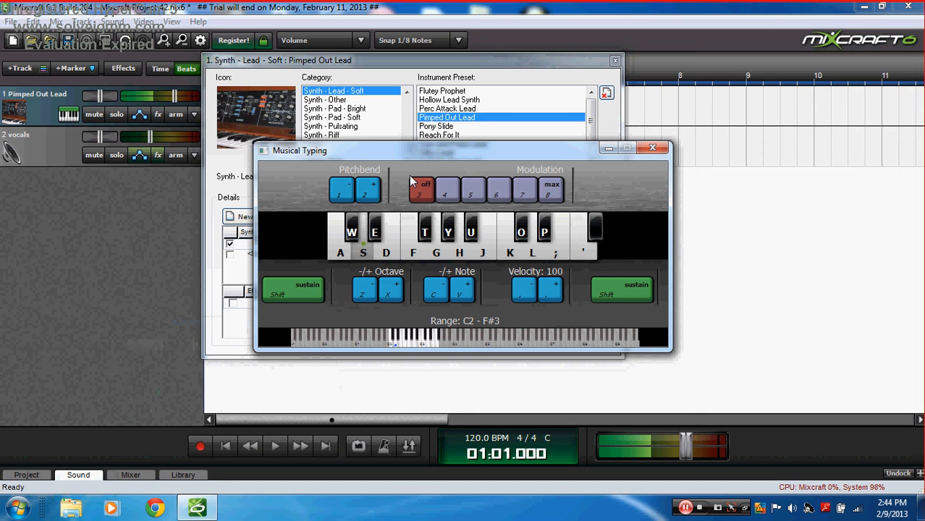
{"action": "key", "text": "semicolon"}
{"action": "key", "text": "k"}
{"action": "key", "text": "h"}
{"action": "key", "text": "k"}
{"action": "key", "text": "g"}
{"action": "key", "text": "f"}
{"action": "key", "text": "f"}
{"action": "key", "text": "g"}
{"action": "key", "text": "h"}
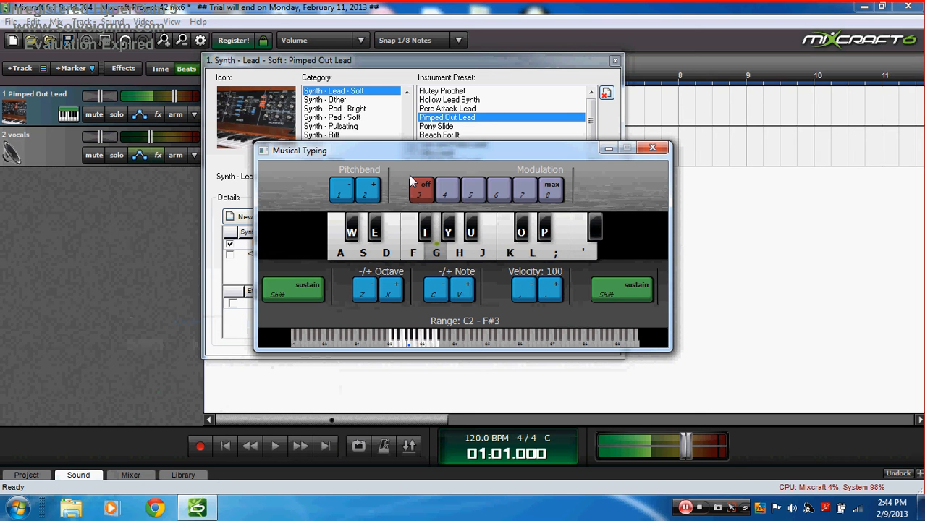
{"action": "key", "text": "f"}
{"action": "key", "text": "s"}
{"action": "key", "text": "a"}
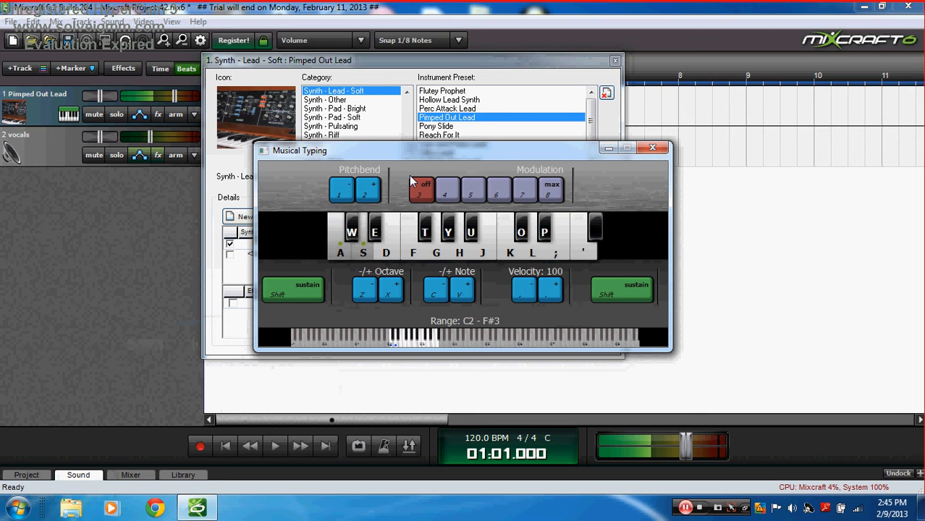
{"action": "key", "text": "2"}
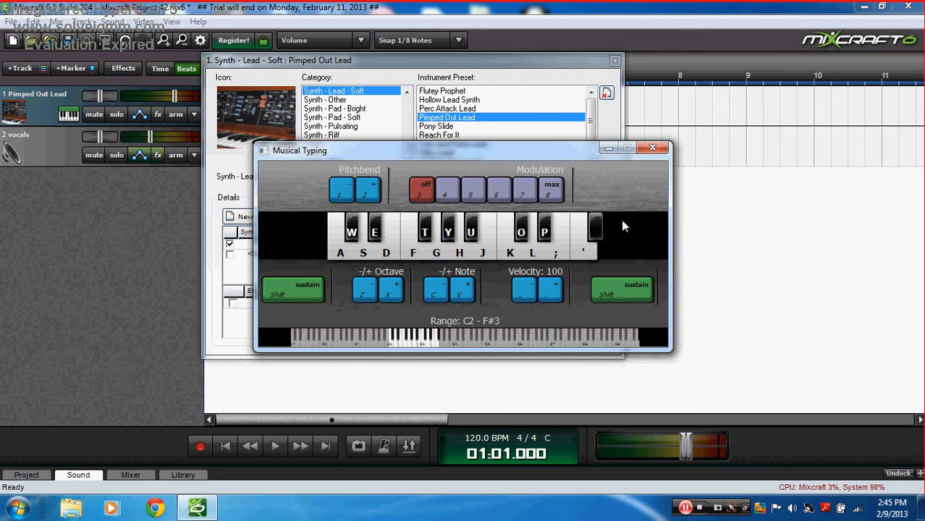
Step: Hide the Musical Typing keyboard and select The Final Frontier instrument preset for track 1
{"action": "left_click", "coordinate": [649, 149]}
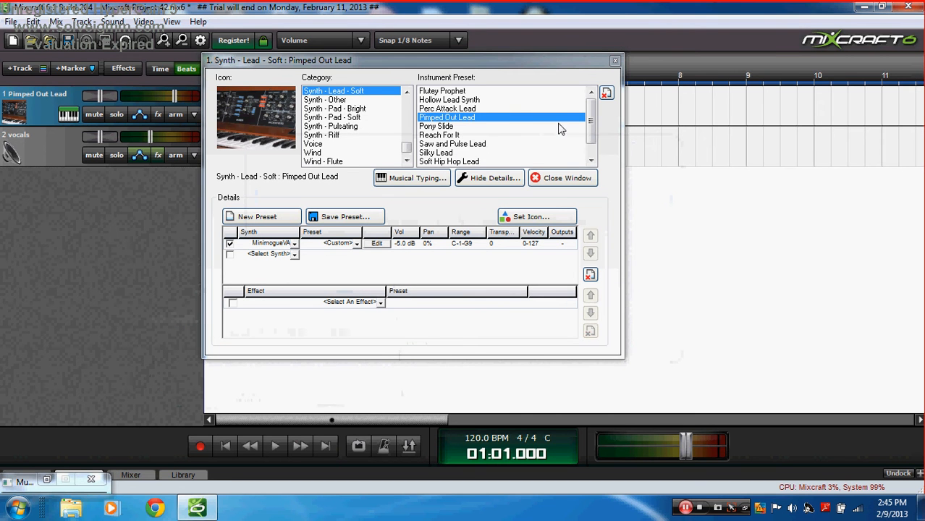
{"action": "double_click", "coordinate": [591, 160]}
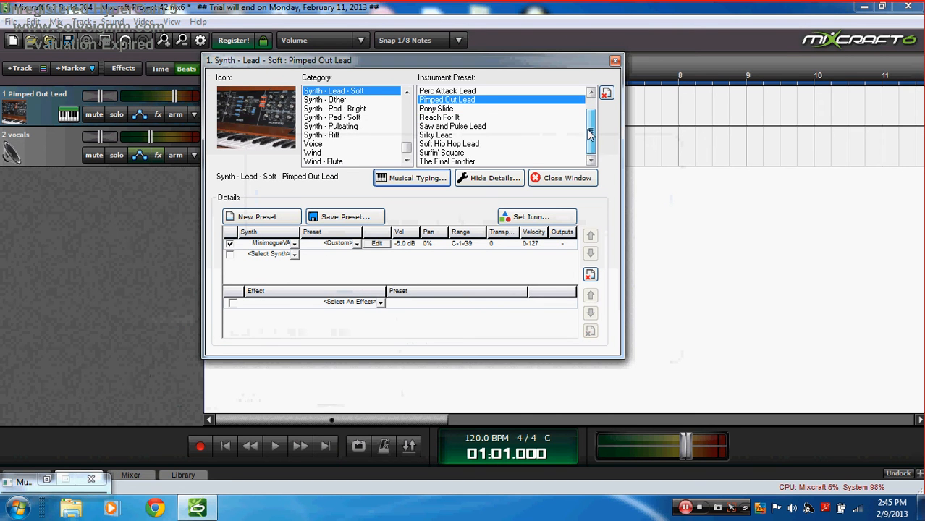
{"action": "mouse_move", "coordinate": [590, 134]}
{"action": "left_mouse_down"}
{"action": "mouse_move", "coordinate": [591, 184]}
{"action": "mouse_move", "coordinate": [590, 125]}
{"action": "left_mouse_up"}
{"action": "scroll", "coordinate": [591, 126], "scroll_direction": "down", "scroll_amount": 1}
{"action": "left_click", "coordinate": [504, 159]}
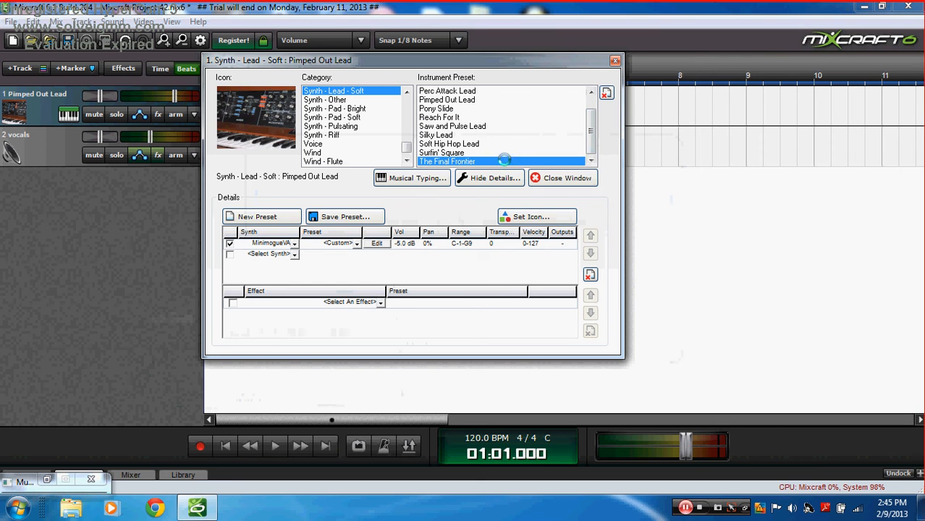
Step: Audition The Final Frontier from the computer keyboard, raised two octaves
{"action": "left_click", "coordinate": [419, 180]}
{"action": "key", "text": "l"}
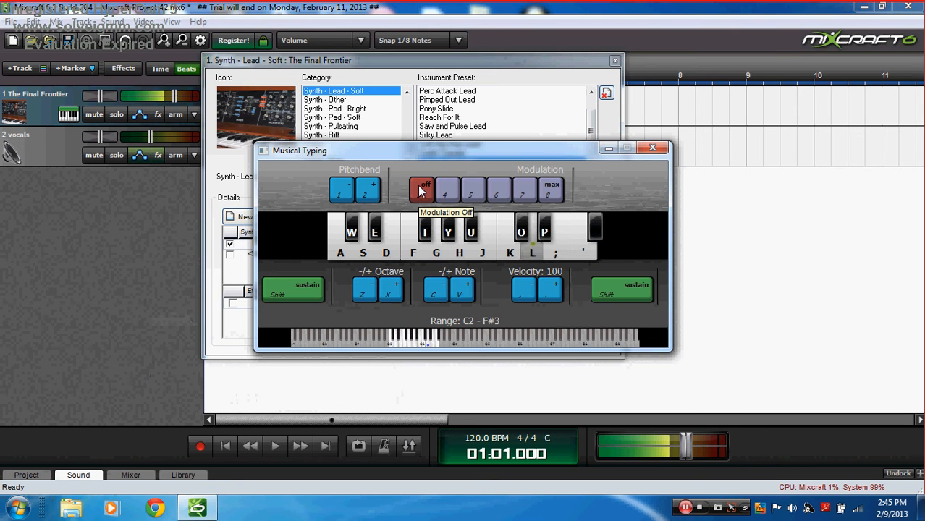
{"action": "key", "text": "x"}
{"action": "key", "text": "x"}
{"action": "key", "text": "l"}
{"action": "key", "text": "h"}
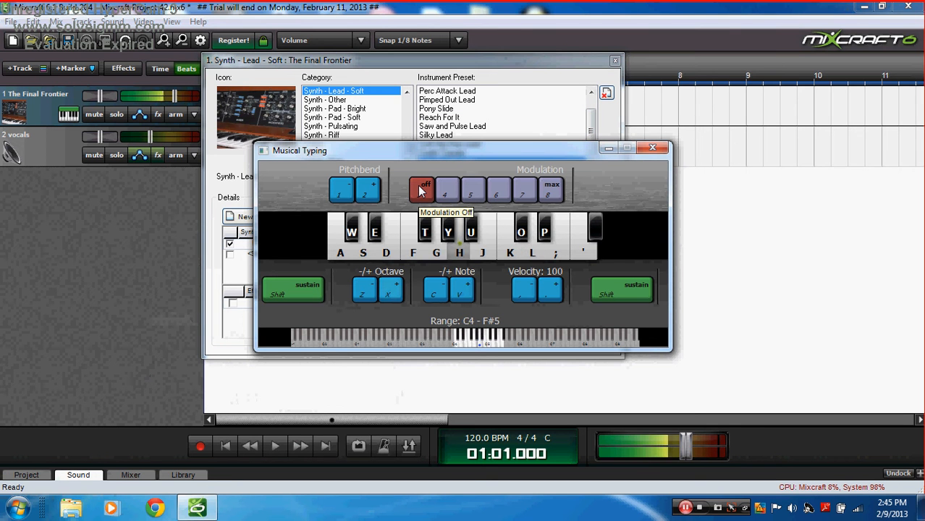
{"action": "key", "text": "g"}
{"action": "key", "text": "f"}
{"action": "key", "text": "s"}
{"action": "key", "text": "l"}
{"action": "key", "text": "apostrophe"}
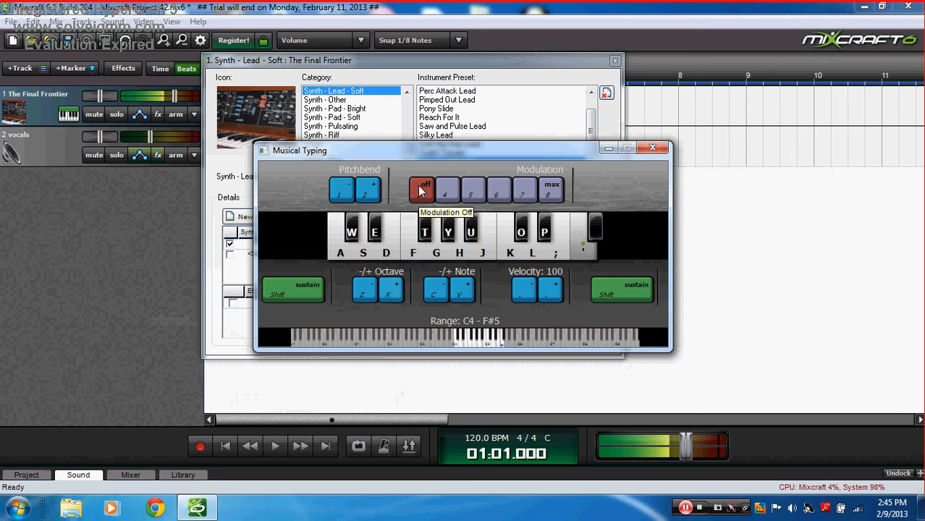
{"action": "key", "text": "semicolon"}
Step: Play more Final Frontier notes with upward and downward pitch bends and a modulation burst
{"action": "key", "text": "h"}
{"action": "key", "text": "g"}
{"action": "key", "text": "f"}
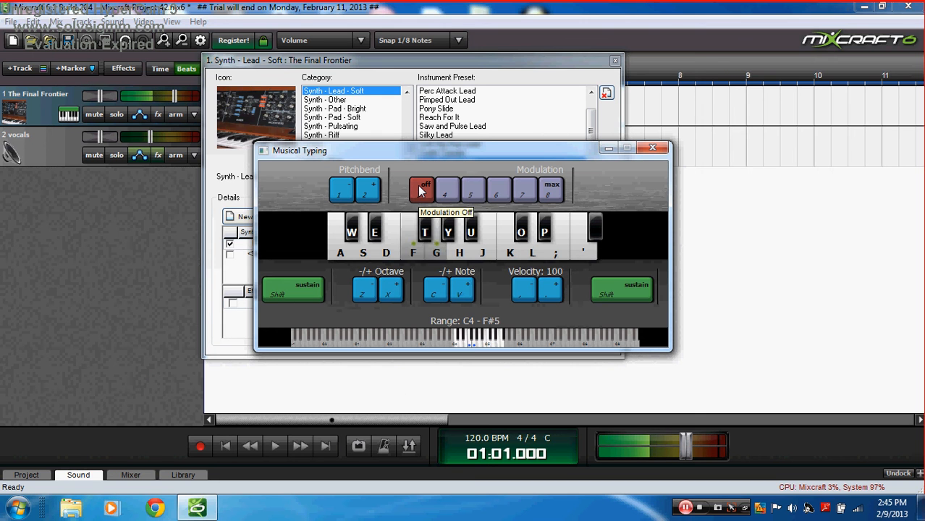
{"action": "key", "text": "s"}
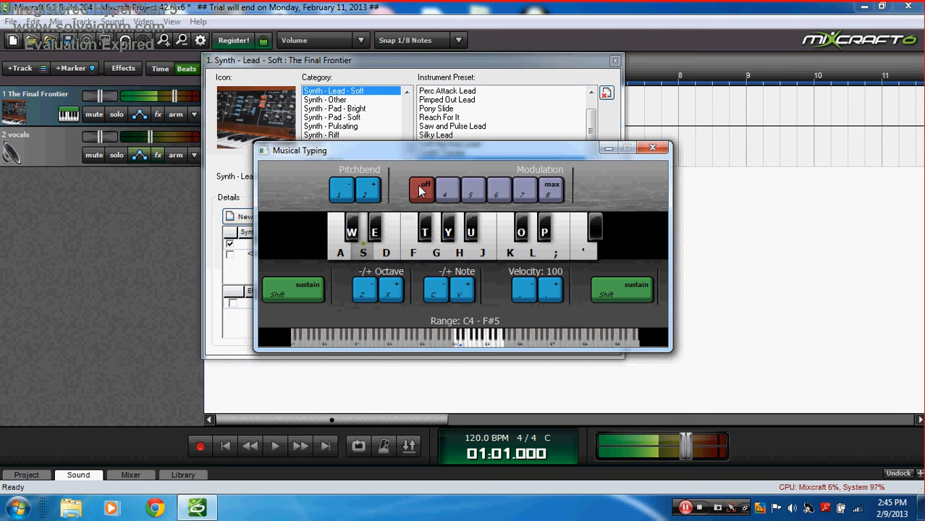
{"action": "key", "text": "2"}
{"action": "key", "text": "1"}
{"action": "key", "text": "7"}
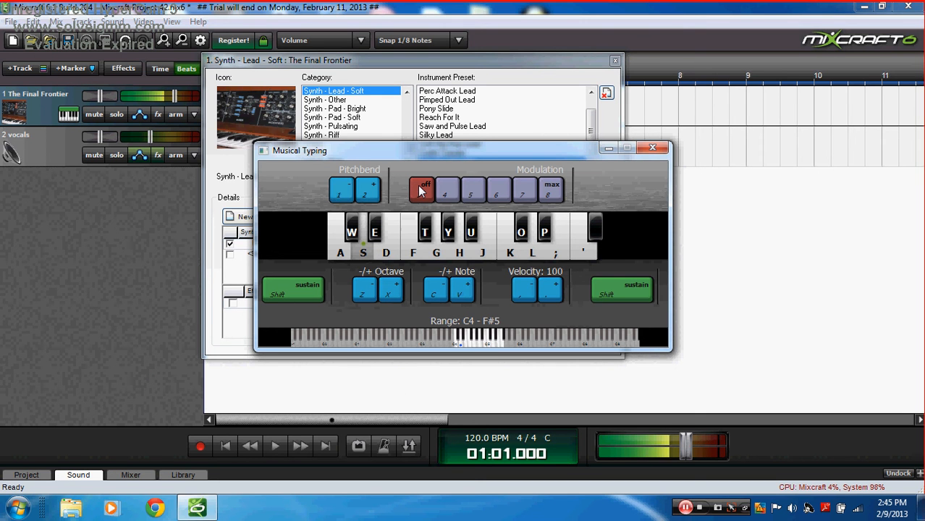
{"action": "key", "text": "3"}
Step: Switch track 1 to the Echo Drops preset from Synth - Other
{"action": "left_click", "coordinate": [608, 149]}
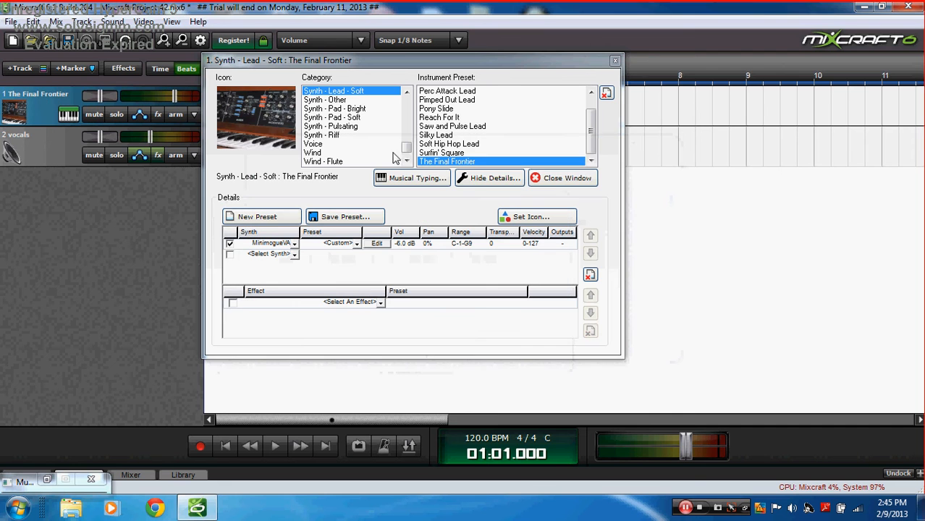
{"action": "left_click", "coordinate": [333, 100]}
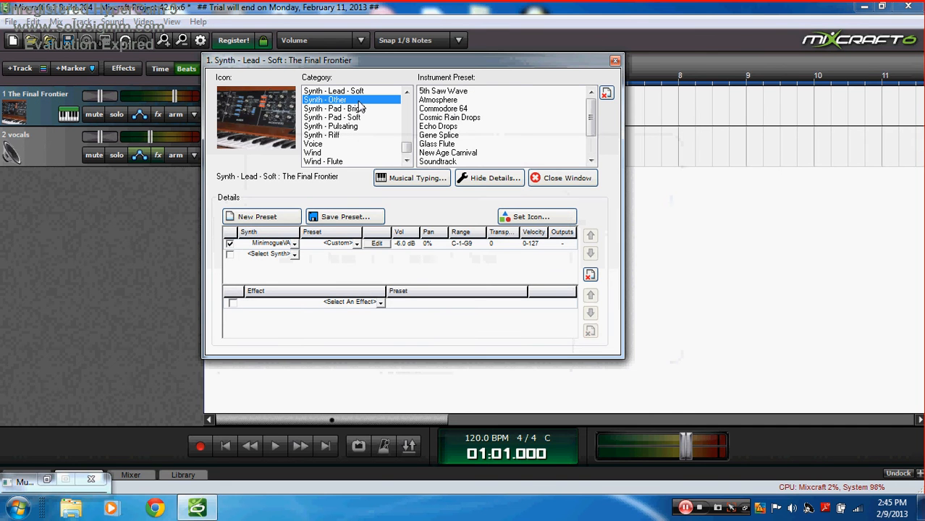
{"action": "left_click", "coordinate": [456, 126]}
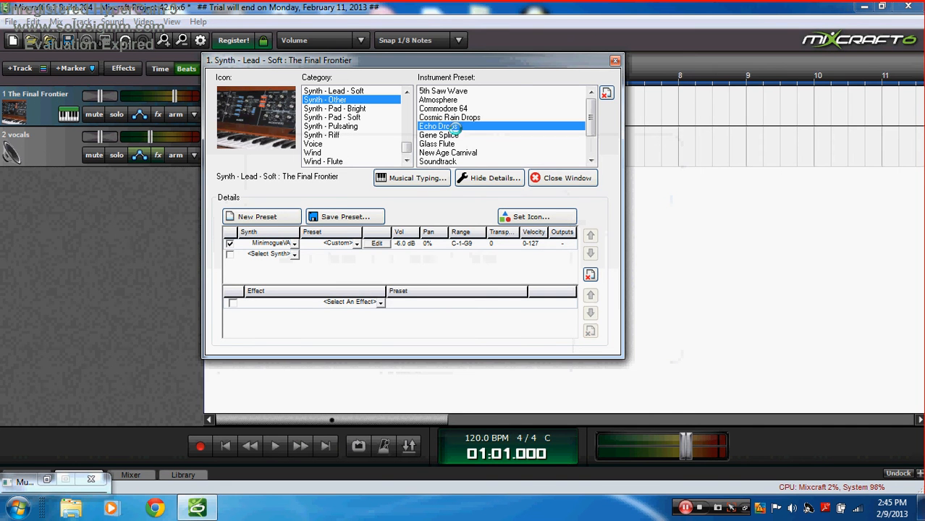
{"action": "left_click", "coordinate": [428, 178]}
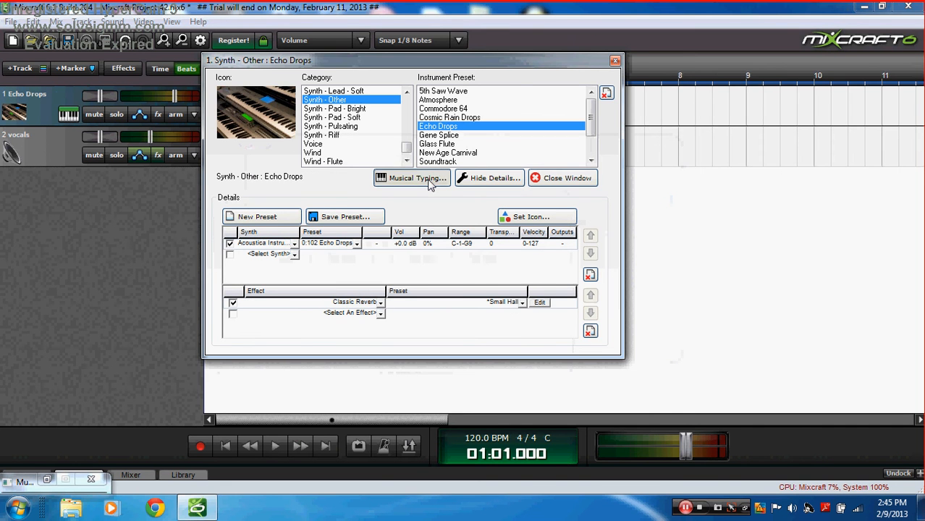
Step: Audition Echo Drops with a run of notes, transposing the keys down one semitone
{"action": "key", "text": "l"}
{"action": "key", "text": "j"}
{"action": "key", "text": "g"}
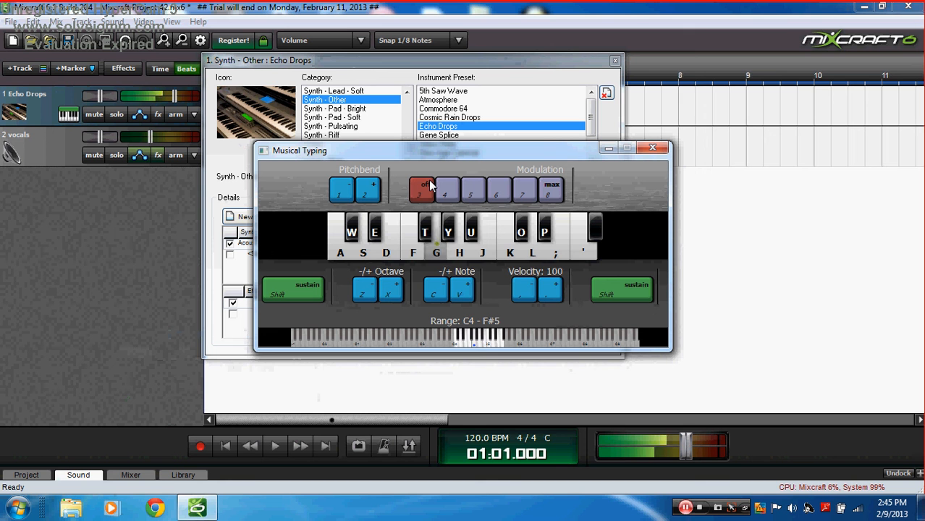
{"action": "key", "text": "d"}
{"action": "key", "text": "f"}
{"action": "key", "text": "a"}
{"action": "key", "text": "s"}
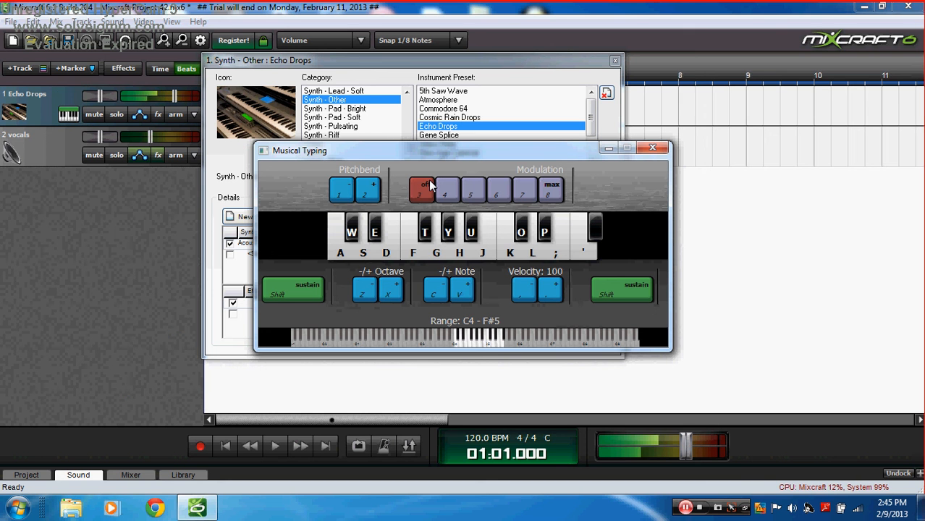
{"action": "key", "text": "j"}
{"action": "key", "text": "semicolon"}
{"action": "key", "text": "g"}
{"action": "key", "text": "j"}
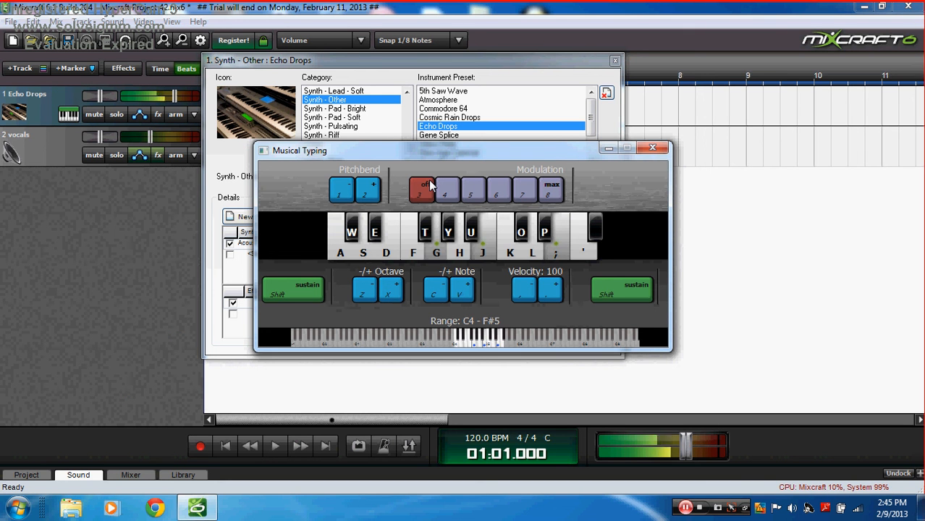
{"action": "key", "text": "c"}
{"action": "key", "text": "l"}
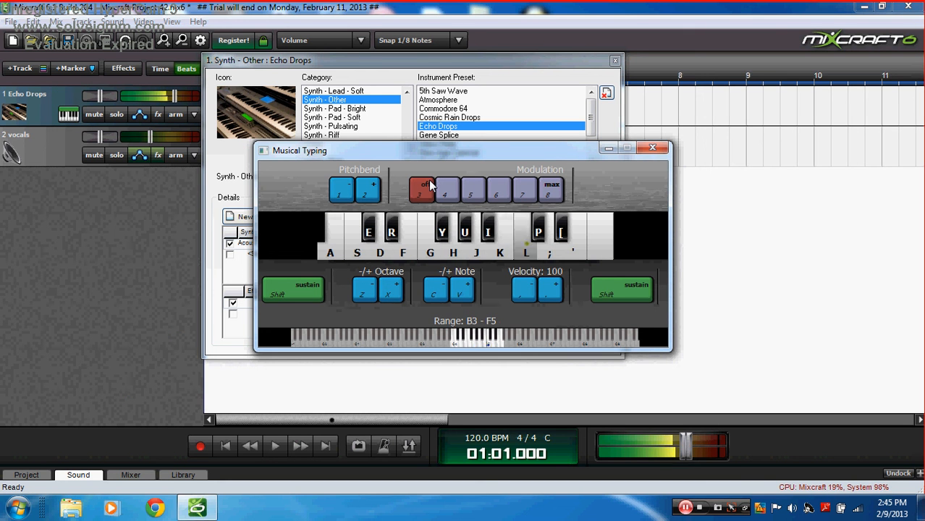
{"action": "key", "text": "s"}
{"action": "key", "text": "d"}
Step: Load the Gene Splice preset and transpose the Musical Typing keys up one semitone
{"action": "left_click", "coordinate": [652, 148]}
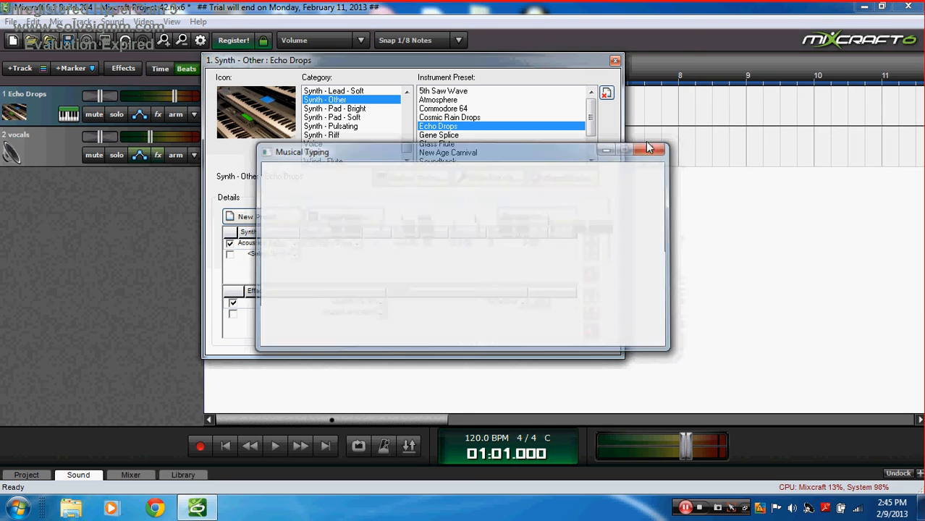
{"action": "left_click", "coordinate": [434, 135]}
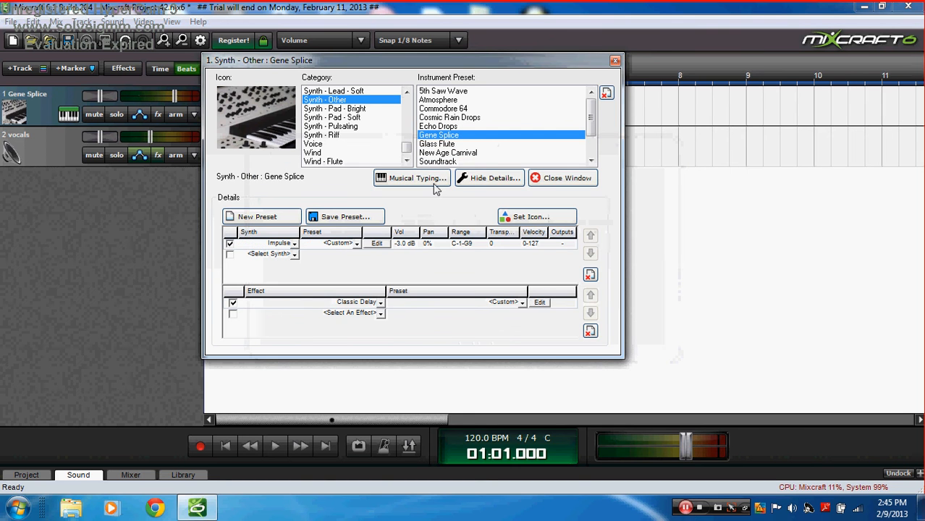
{"action": "left_click", "coordinate": [414, 178]}
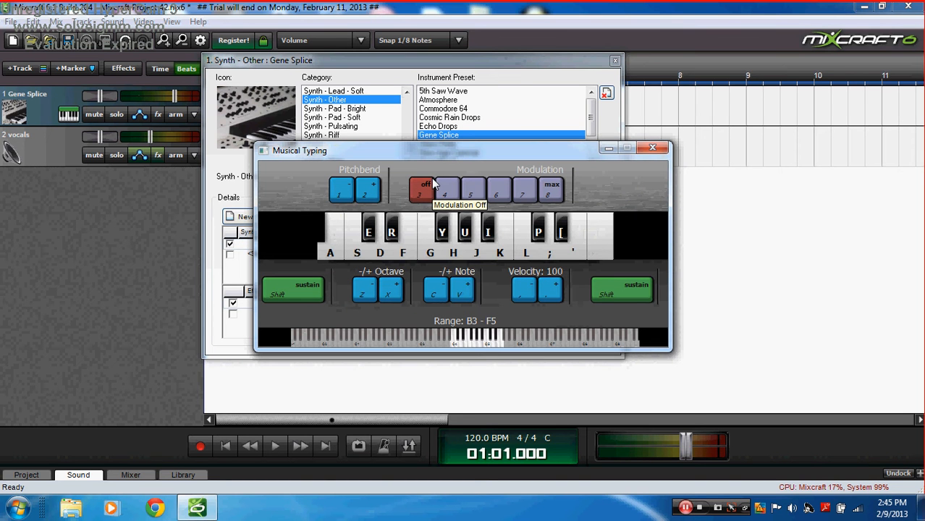
{"action": "left_click", "coordinate": [461, 290]}
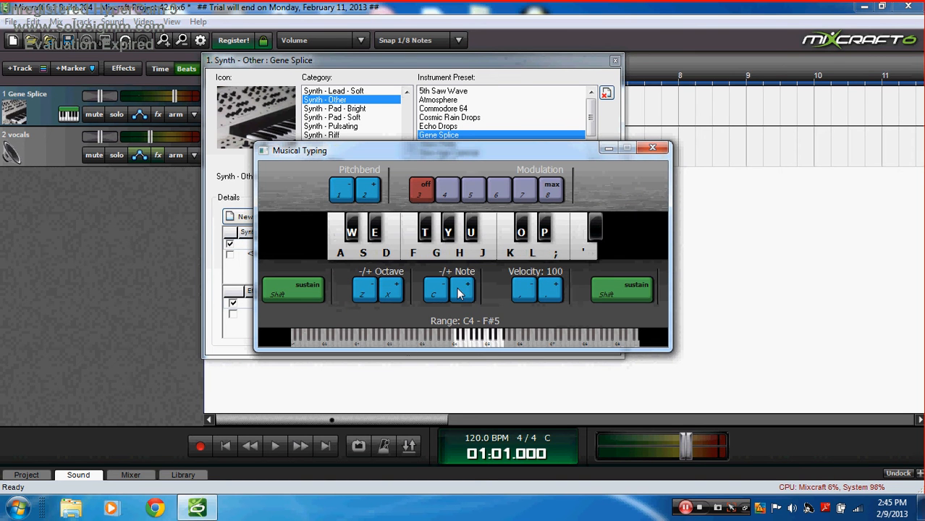
Step: Play a melody on Gene Splice from keys A–L, then close Musical Typing
{"action": "key", "text": "s"}
{"action": "key", "text": "l"}
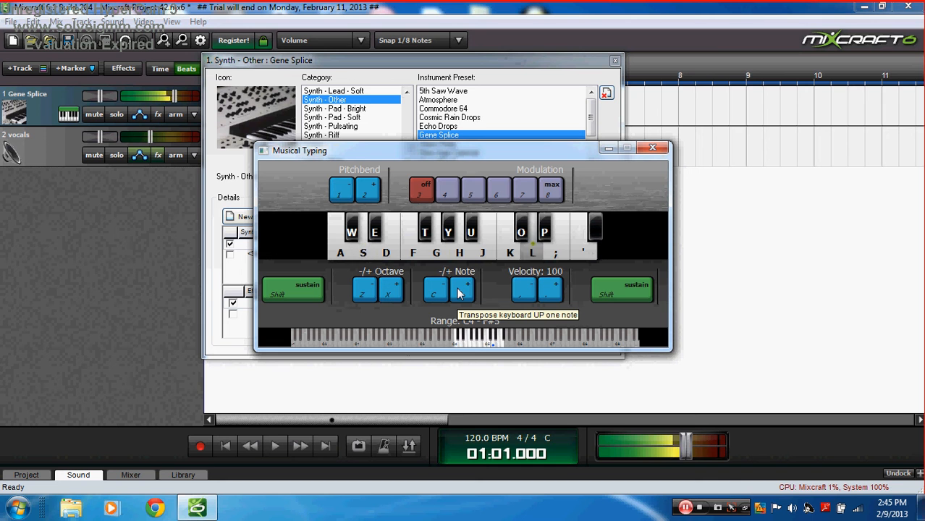
{"action": "key", "text": "s"}
{"action": "key", "text": "k"}
{"action": "key", "text": "h"}
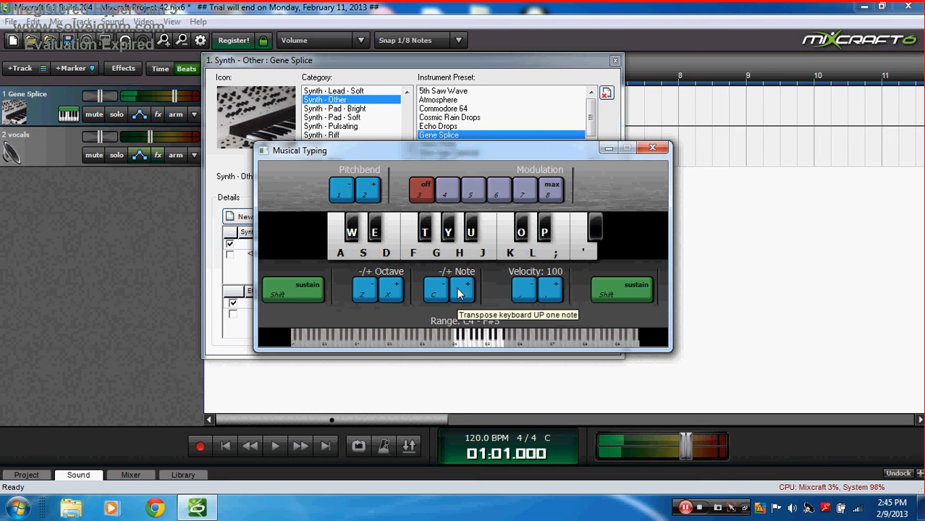
{"action": "key", "text": "g"}
{"action": "key", "text": "s"}
{"action": "key", "text": "f"}
{"action": "key", "text": "g"}
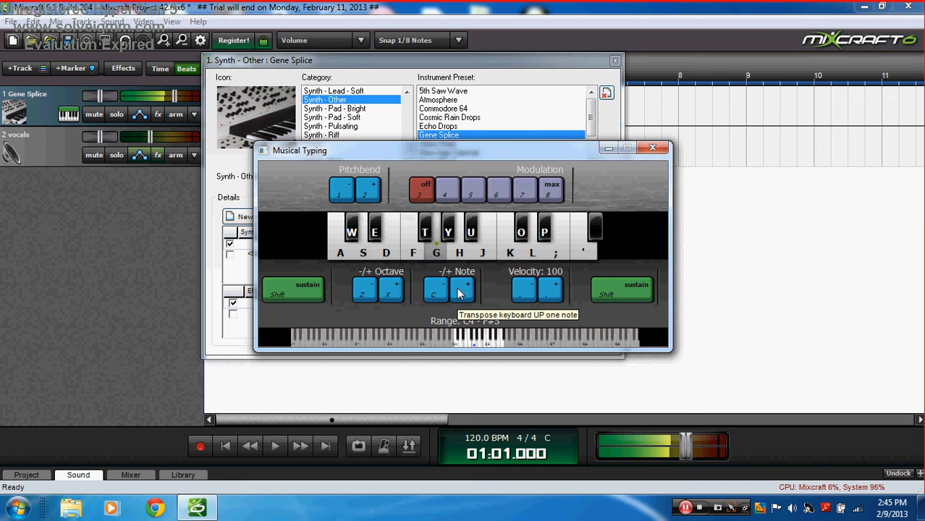
{"action": "key", "text": "f"}
{"action": "key", "text": "d"}
{"action": "key", "text": "s"}
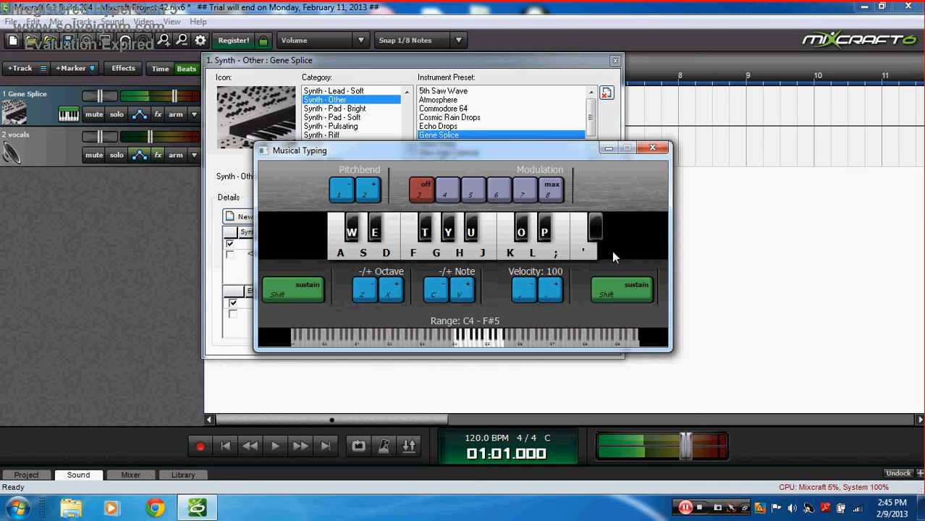
{"action": "left_click", "coordinate": [654, 148]}
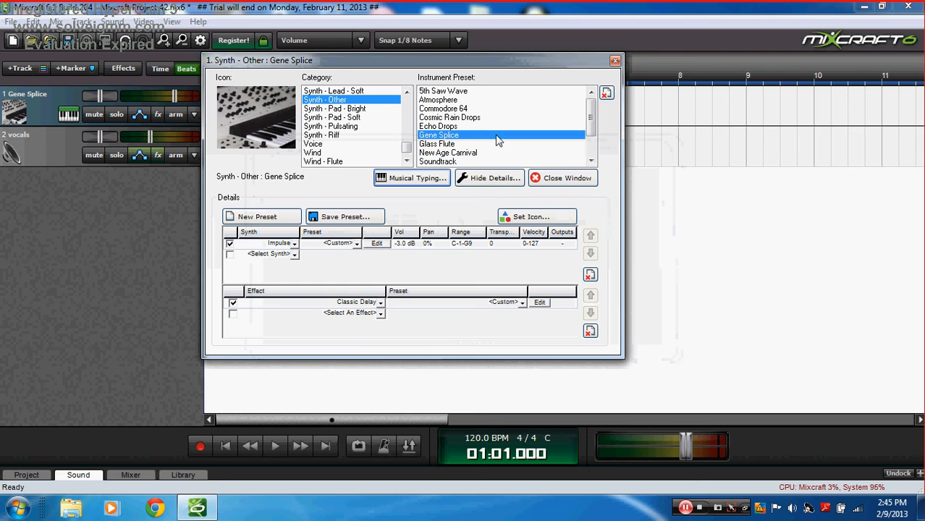
{"action": "scroll", "coordinate": [596, 155], "scroll_direction": "down", "scroll_amount": 4}
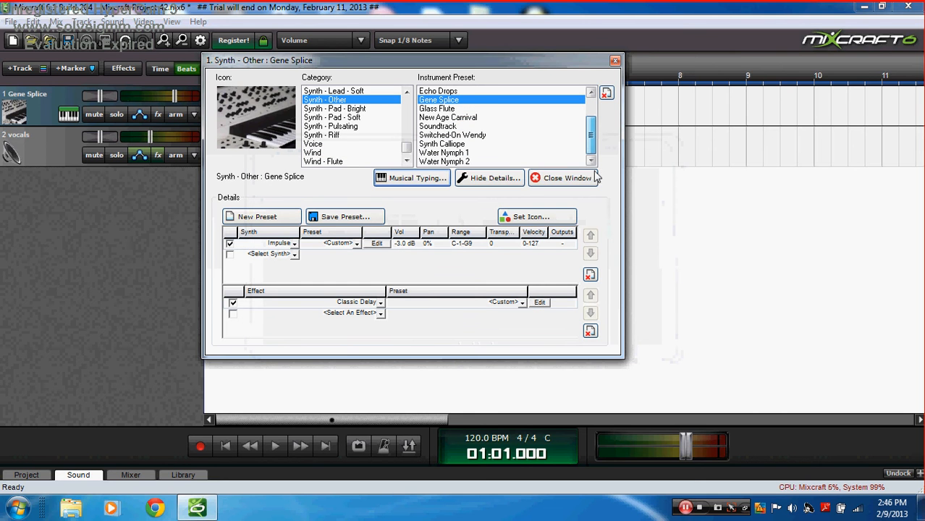
Step: Load Pluck Pluck Goose from Synth - Riff and lower the Musical Typing range toward C1–F#2
{"action": "left_click", "coordinate": [352, 135]}
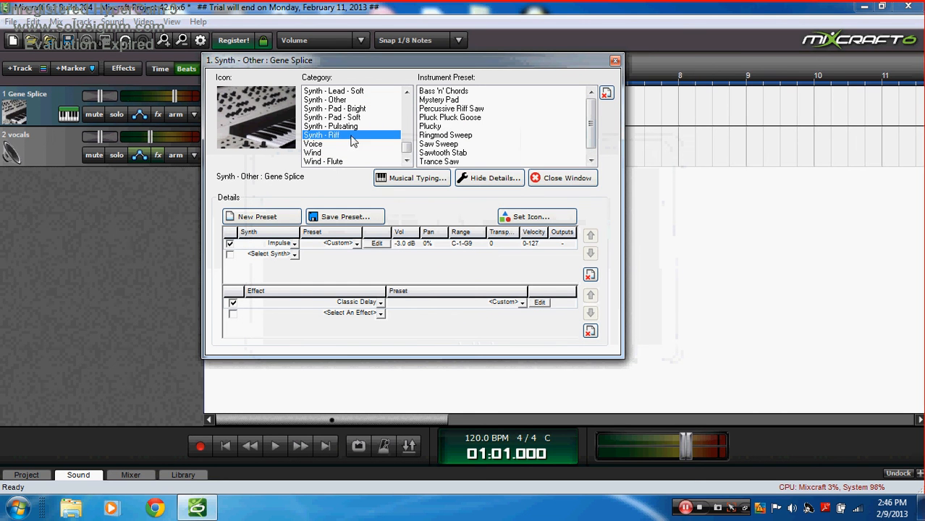
{"action": "left_click", "coordinate": [442, 126]}
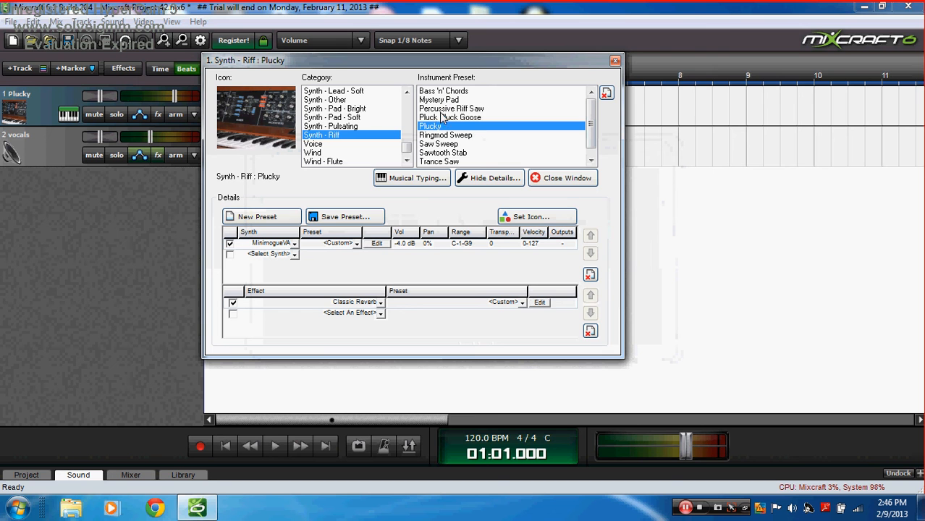
{"action": "key", "text": "Up"}
{"action": "left_click", "coordinate": [412, 178]}
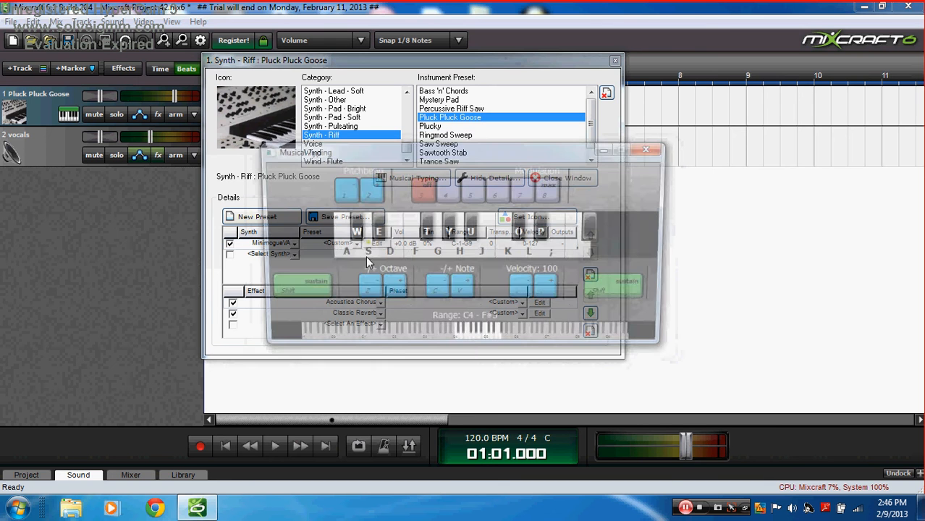
{"action": "left_click", "coordinate": [364, 292]}
{"action": "left_click", "coordinate": [364, 291]}
{"action": "left_click", "coordinate": [364, 291]}
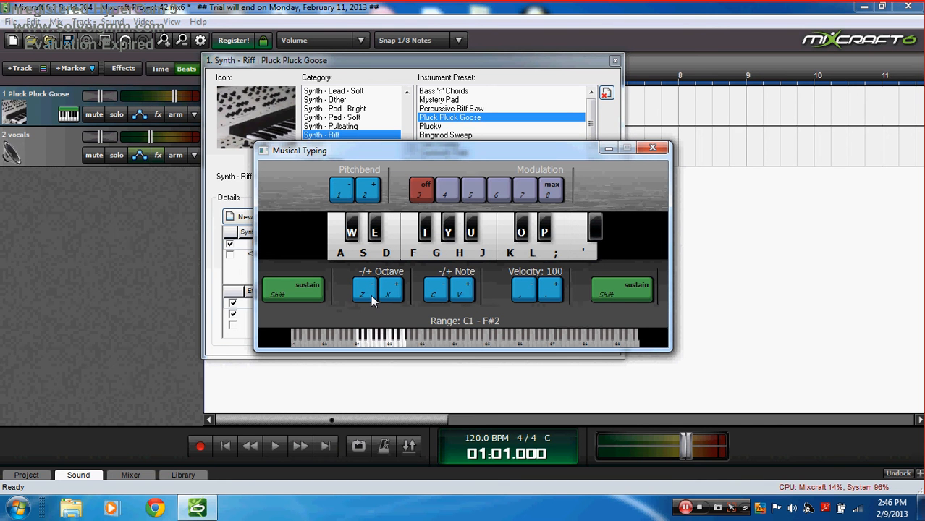
Step: Play low-octave notes on Pluck Pluck Goose
{"action": "key", "text": "a"}
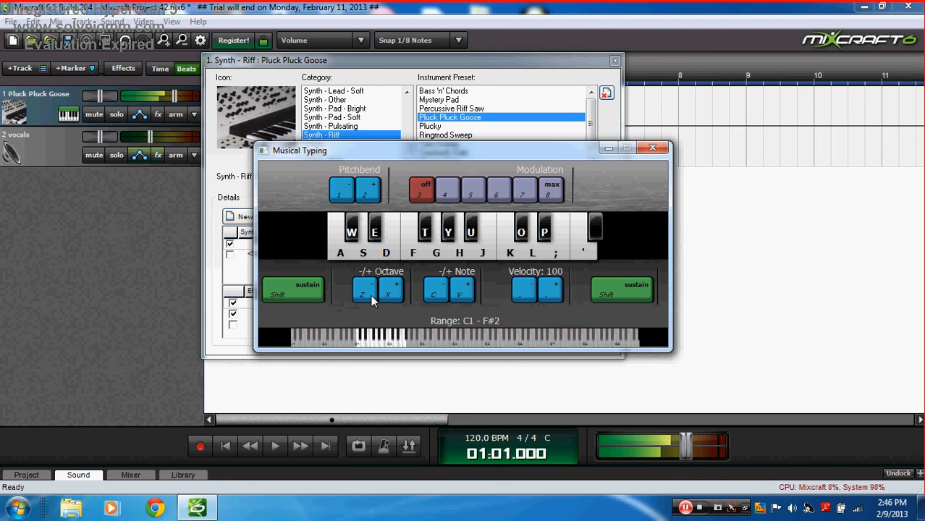
{"action": "key", "text": "s"}
{"action": "key", "text": "s"}
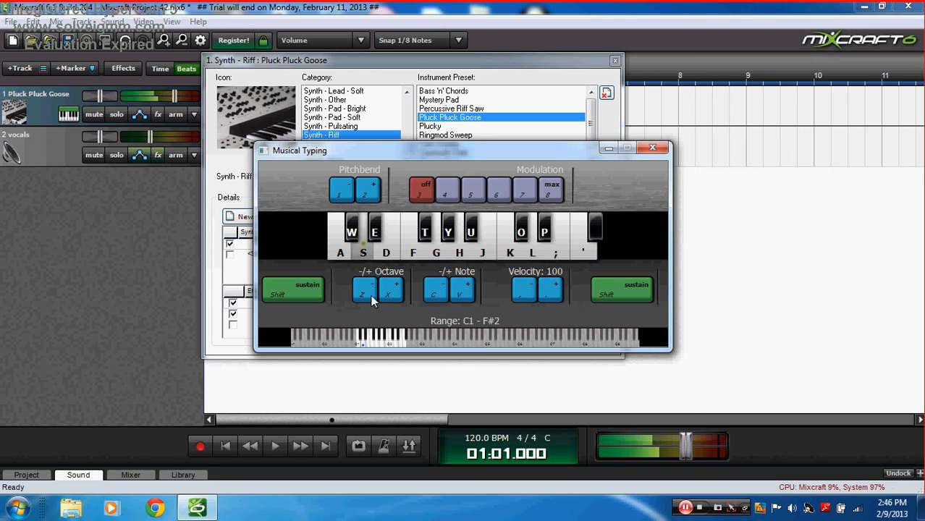
{"action": "key", "text": "s"}
{"action": "key", "text": "s"}
{"action": "key", "text": "s"}
{"action": "key", "text": "f"}
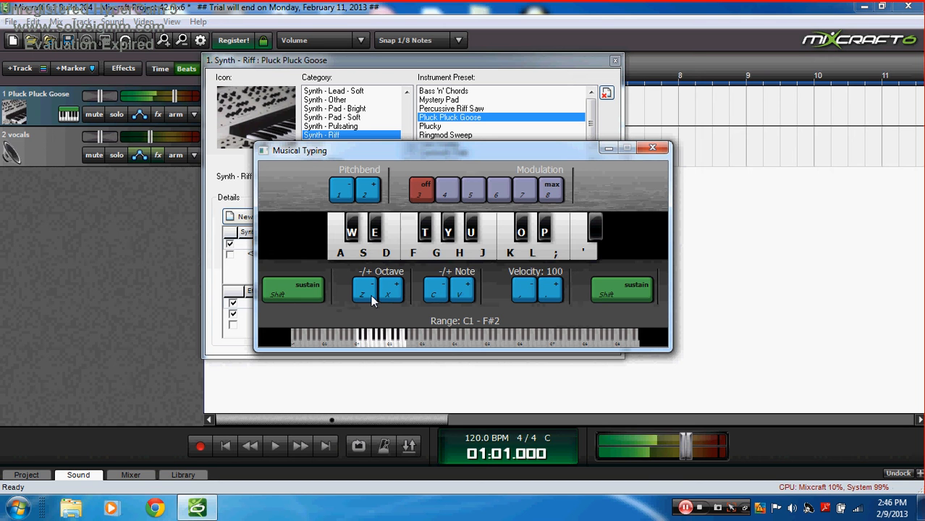
{"action": "key", "text": "g"}
{"action": "key", "text": "s"}
{"action": "key", "text": "s"}
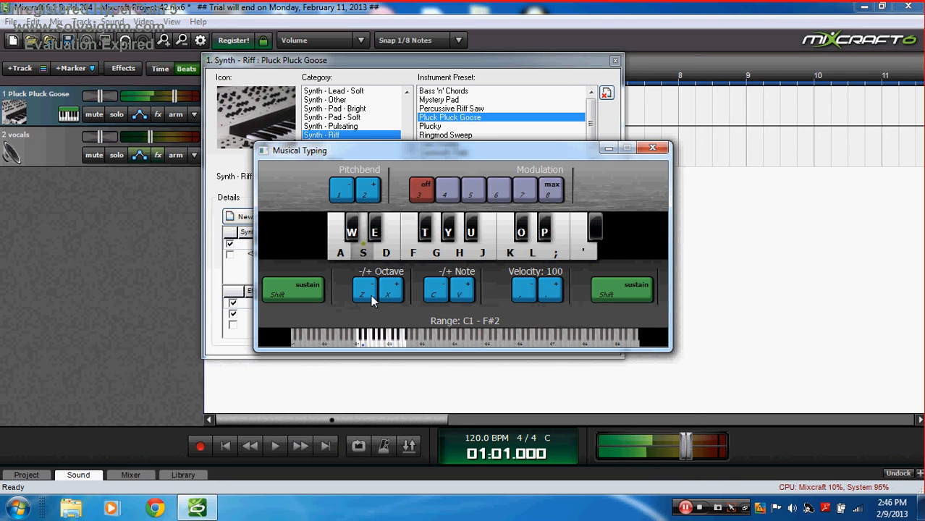
{"action": "key", "text": "f"}
{"action": "key", "text": "s"}
{"action": "key", "text": "f"}
{"action": "key", "text": "g"}
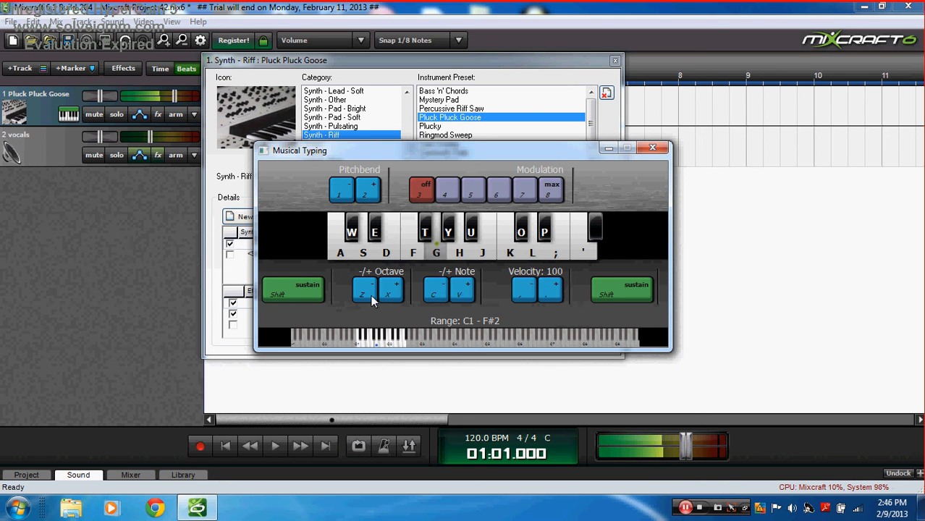
{"action": "key", "text": "j"}
Step: Raise the playing range back to C4–F#5 and play a longer Pluck Pluck Goose passage
{"action": "key", "text": "g"}
{"action": "key", "text": "l"}
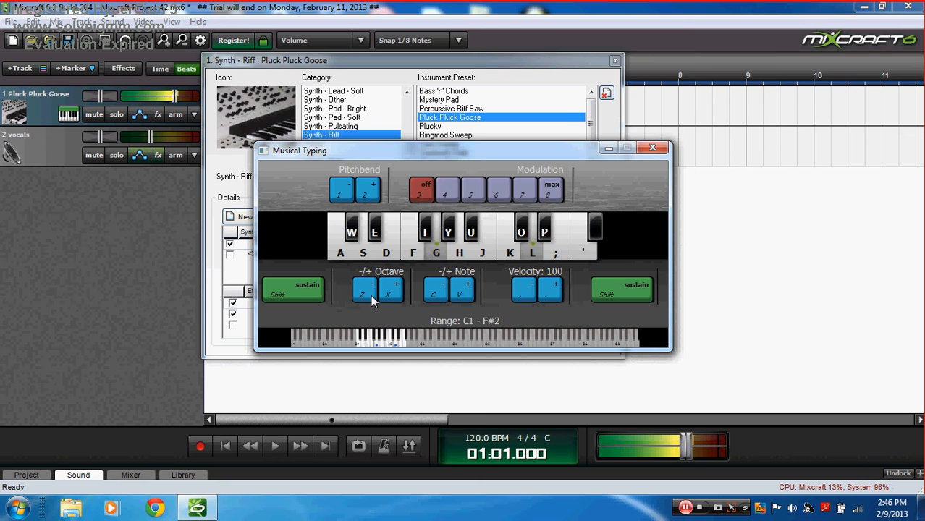
{"action": "key", "text": "j"}
{"action": "key", "text": "x"}
{"action": "key", "text": "x"}
{"action": "key", "text": "x"}
{"action": "key", "text": "g"}
{"action": "key", "text": "k"}
{"action": "key", "text": "j"}
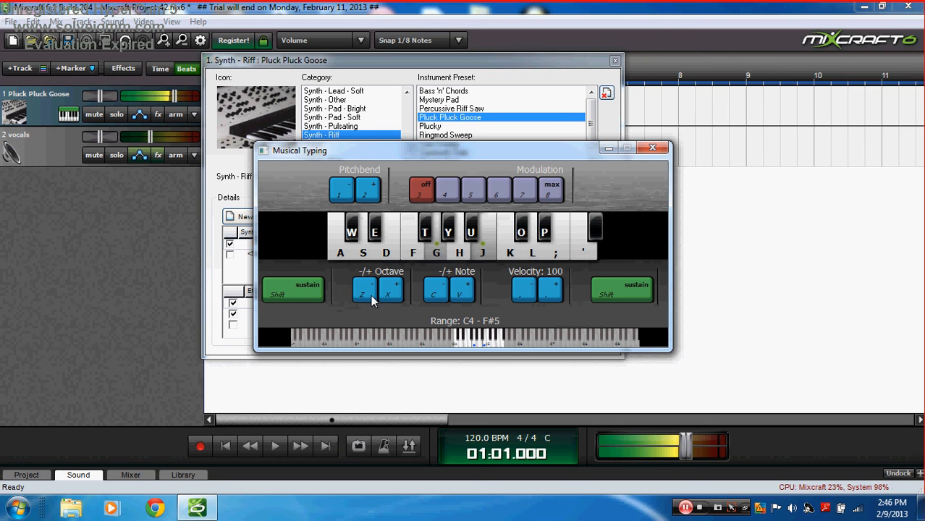
{"action": "key", "text": "l"}
{"action": "key", "text": "f"}
{"action": "key", "text": "k"}
{"action": "key", "text": "f"}
{"action": "key", "text": "h"}
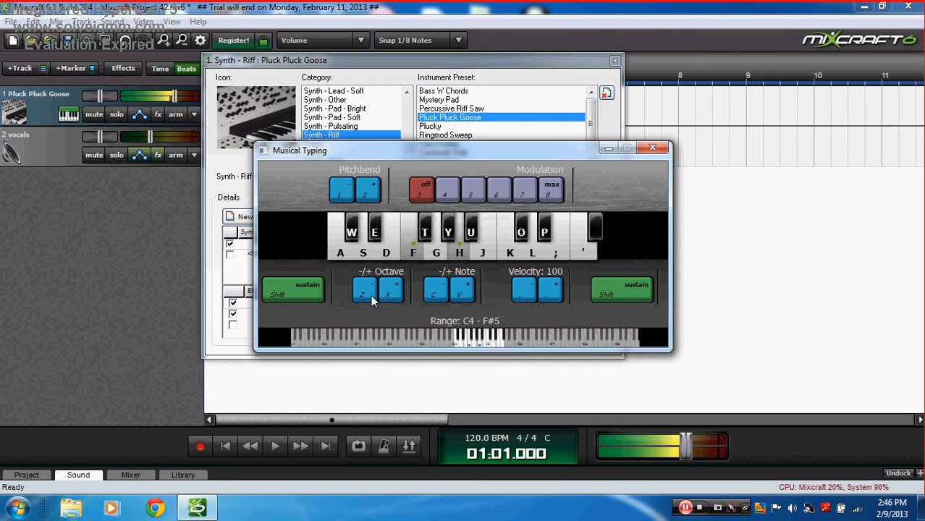
{"action": "key", "text": "d"}
{"action": "key", "text": "g"}
{"action": "key", "text": "d"}
{"action": "key", "text": "g"}
{"action": "key", "text": "j"}
{"action": "key", "text": "d"}
{"action": "key", "text": "s"}
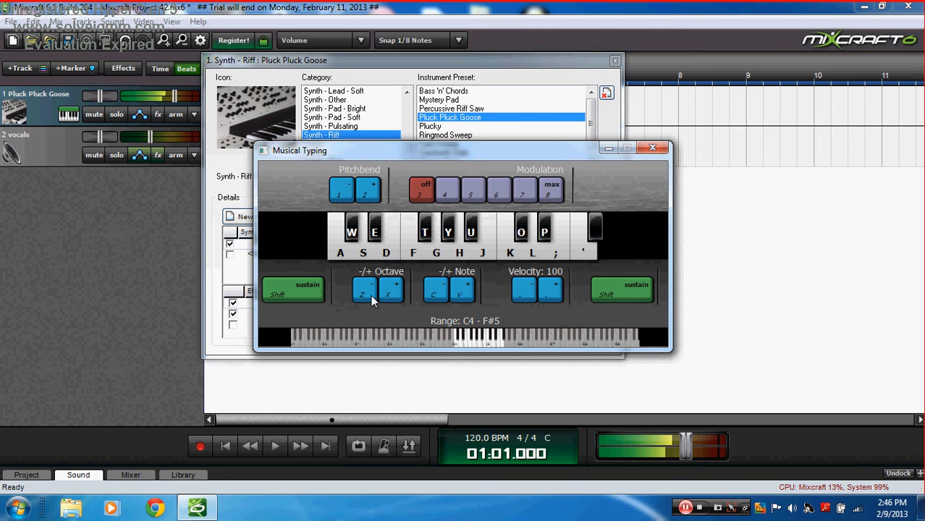
{"action": "key", "text": "d"}
{"action": "key", "text": "a"}
{"action": "key", "text": "d"}
{"action": "key", "text": "a"}
{"action": "key", "text": "d"}
{"action": "key", "text": "g"}
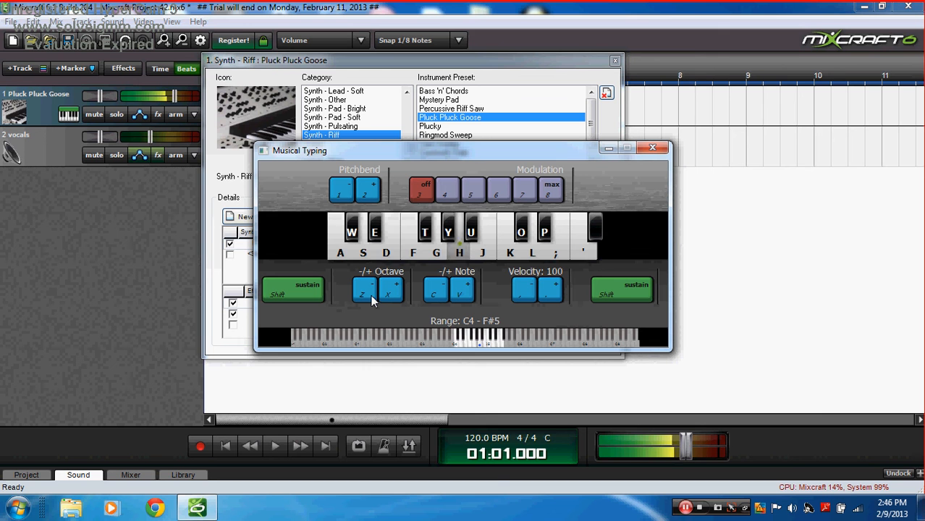
{"action": "key", "text": "d"}
{"action": "key", "text": "g"}
{"action": "key", "text": "d"}
{"action": "key", "text": "a"}
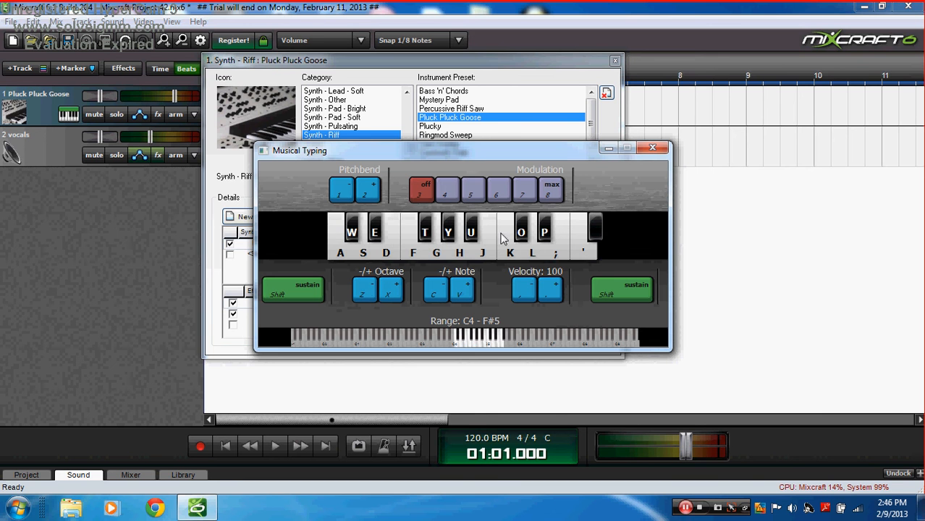
Step: Switch track 1 to the Ethereal Vox preset from the Voice category
{"action": "left_click", "coordinate": [609, 148]}
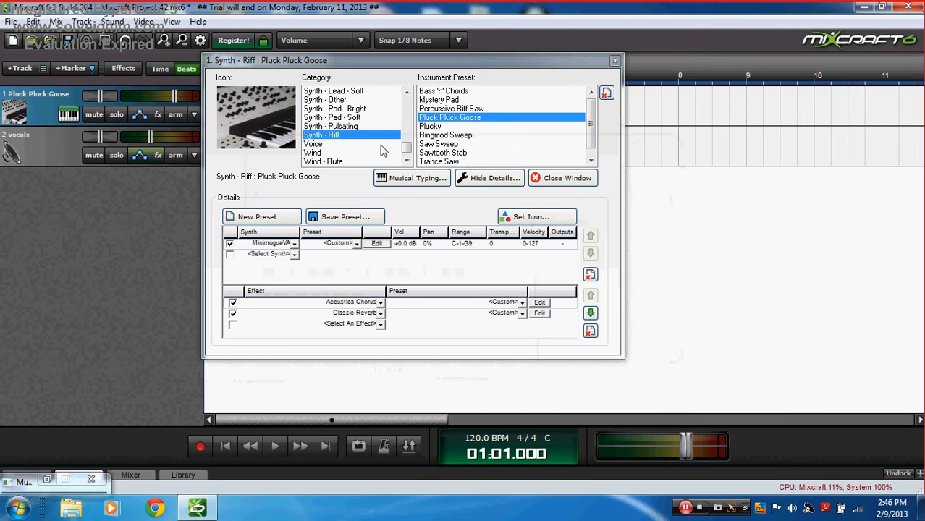
{"action": "left_click", "coordinate": [315, 145]}
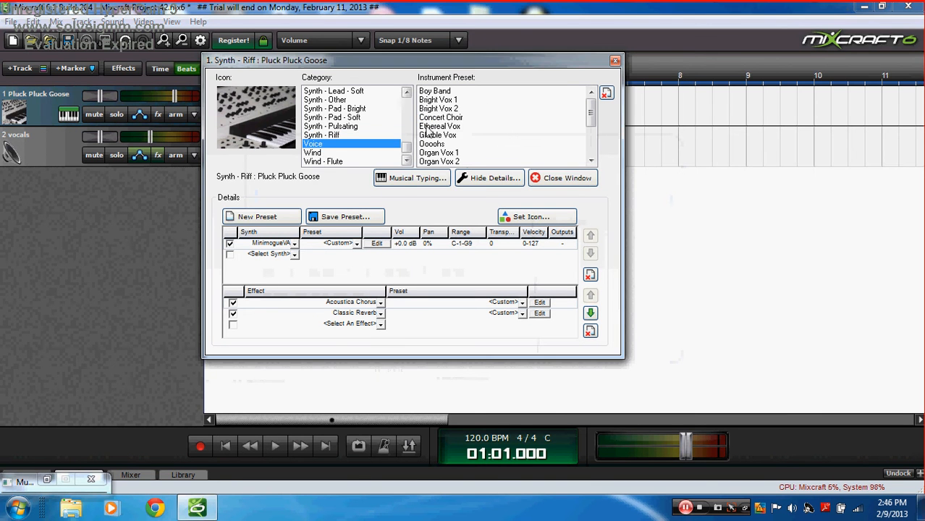
{"action": "left_click", "coordinate": [450, 126]}
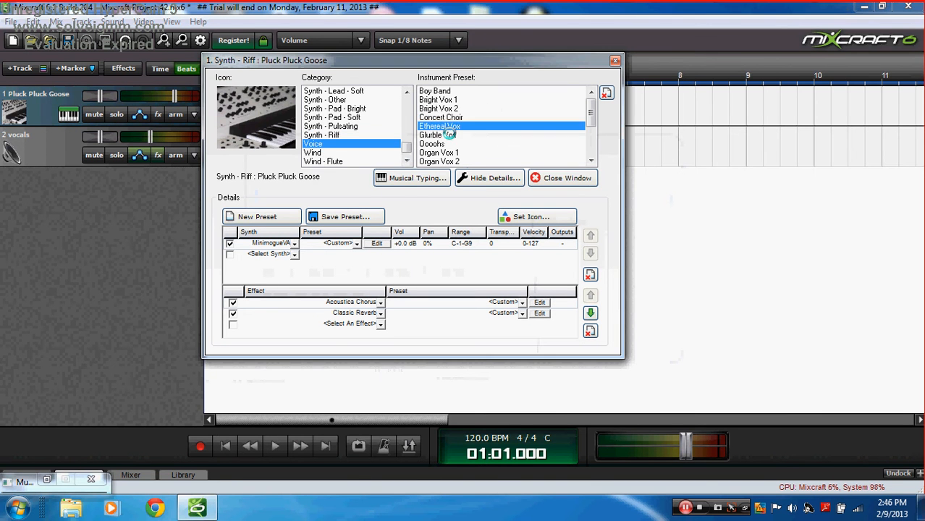
{"action": "left_click", "coordinate": [428, 179]}
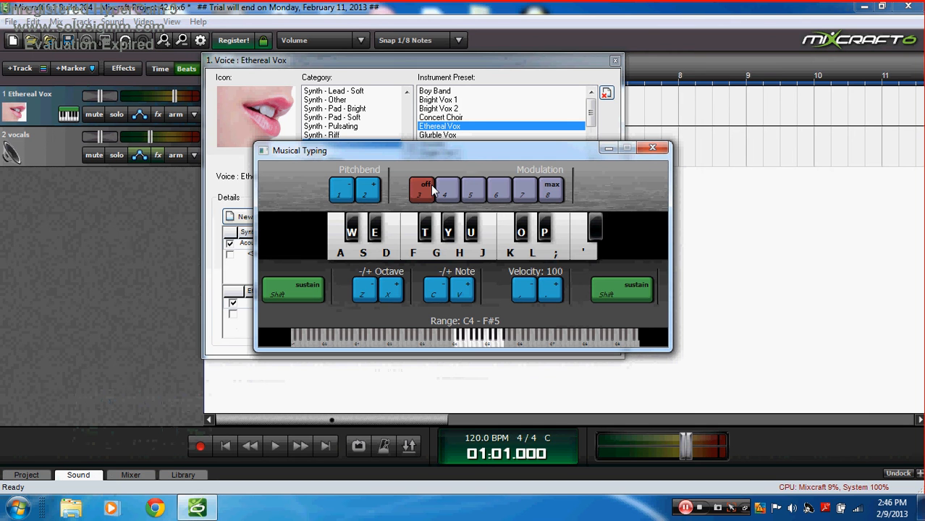
Step: Play a four-chord progression on Ethereal Vox
{"action": "key", "text": "g"}
{"action": "key", "text": "j"}
{"action": "key", "text": "semicolon"}
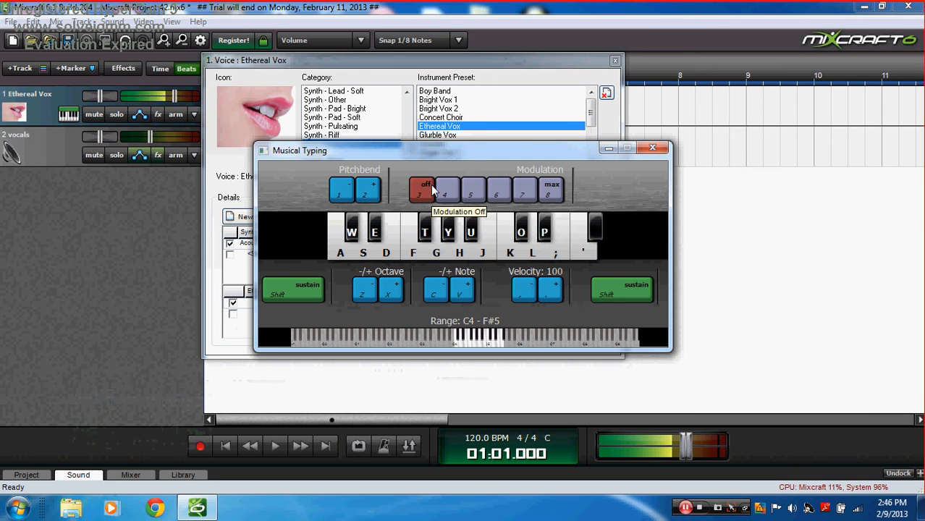
{"action": "key", "text": "f"}
{"action": "key", "text": "h"}
{"action": "key", "text": "l"}
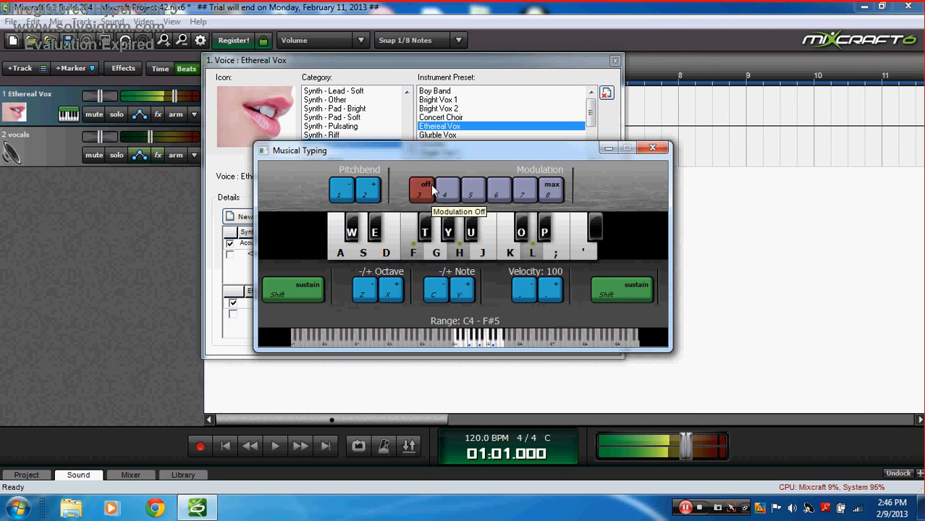
{"action": "key", "text": "g"}
{"action": "key", "text": "j"}
{"action": "key", "text": "semicolon"}
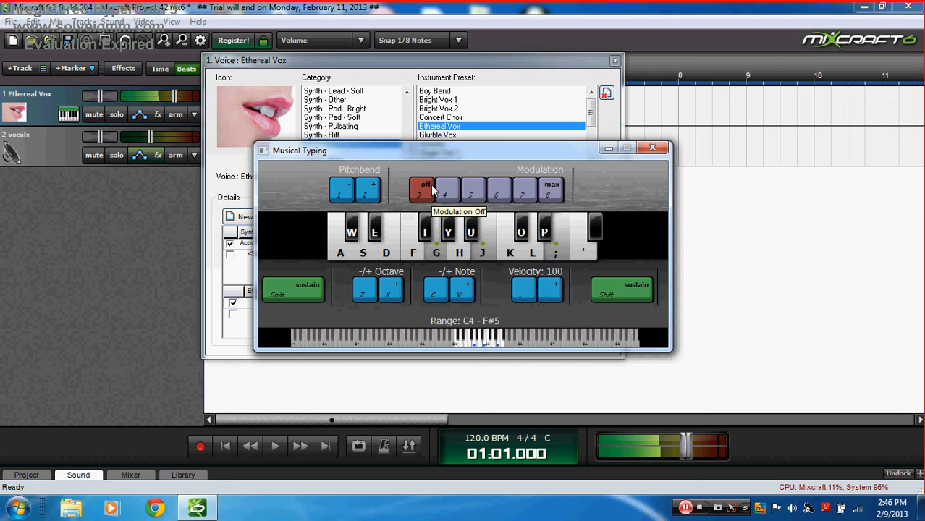
{"action": "key", "text": "f"}
{"action": "key", "text": "h"}
{"action": "key", "text": "semicolon"}
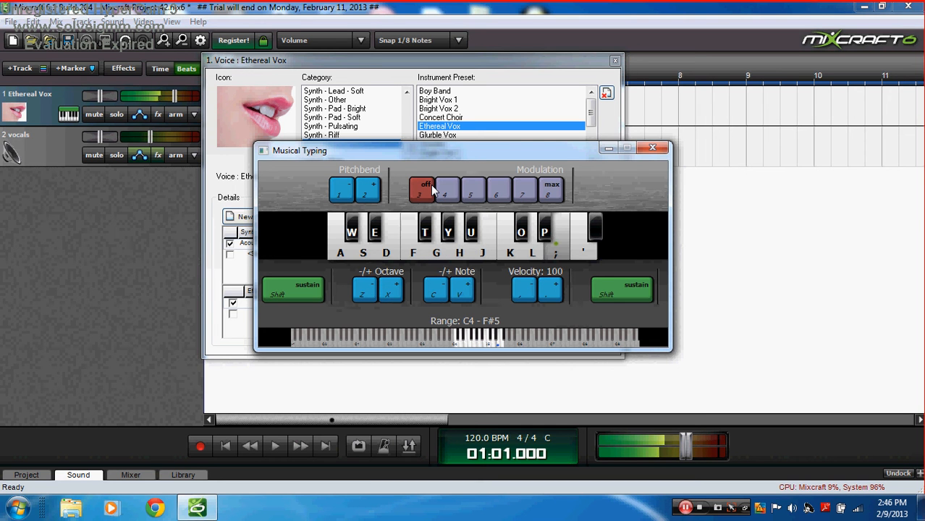
Step: Play single Ethereal Vox notes with pitch bends up and down, then minimize Musical Typing
{"action": "key", "text": "apostrophe"}
{"action": "key", "text": "semicolon"}
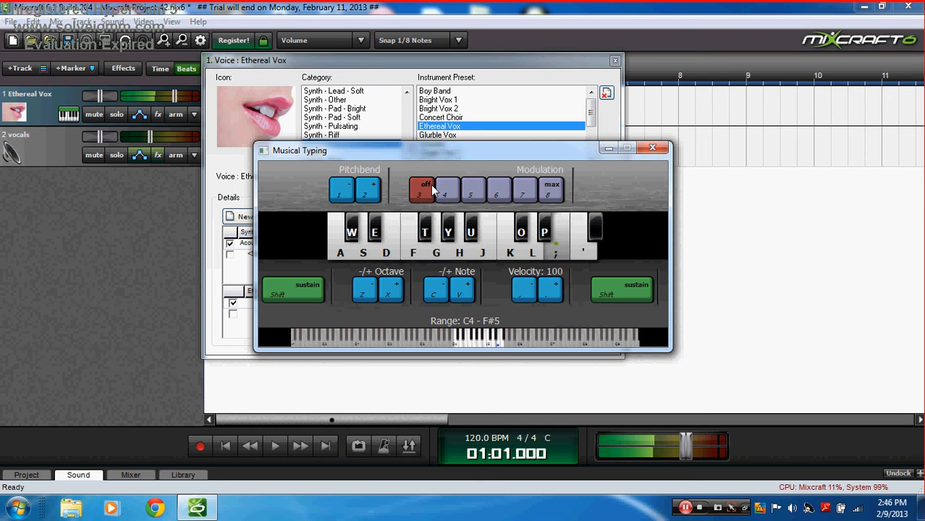
{"action": "key", "text": "j"}
{"action": "key", "text": "semicolon"}
{"action": "key", "text": "apostrophe"}
{"action": "key", "text": "semicolon"}
{"action": "key", "text": "j"}
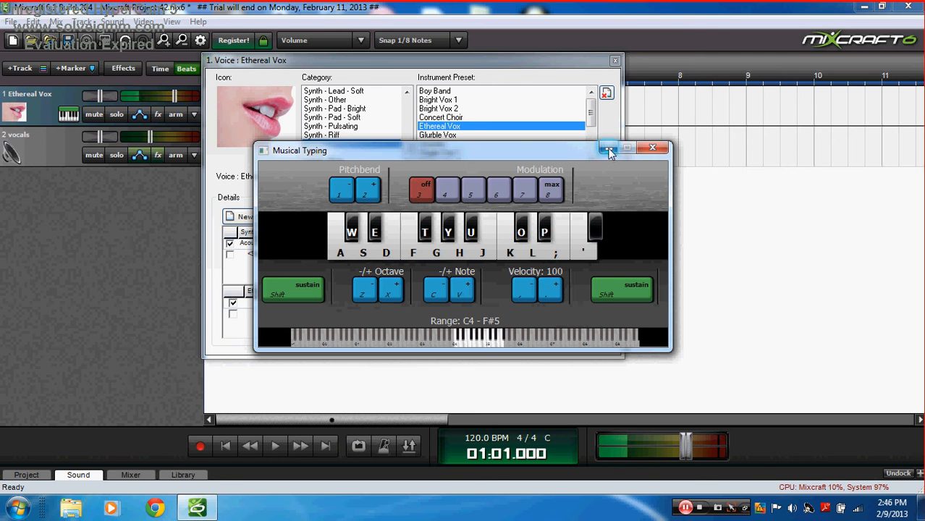
{"action": "key", "text": "2"}
{"action": "key", "text": "1"}
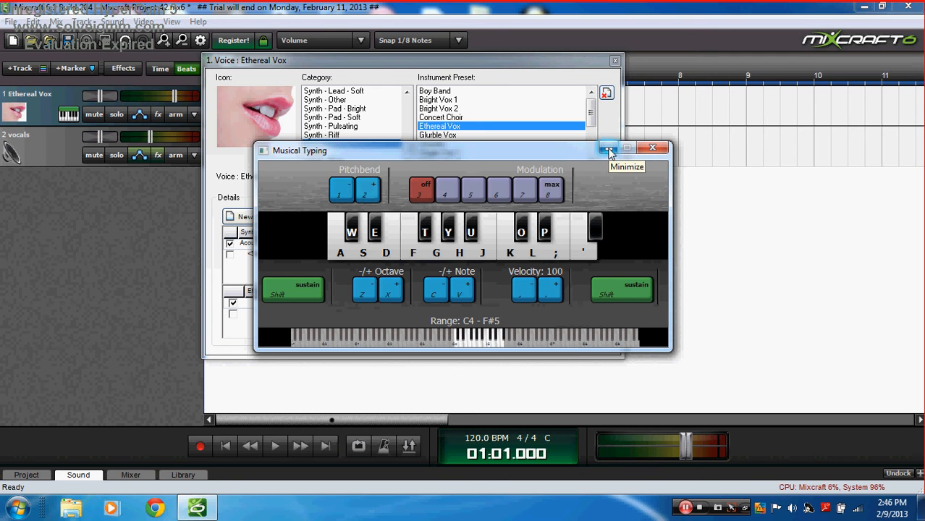
{"action": "left_click", "coordinate": [607, 150]}
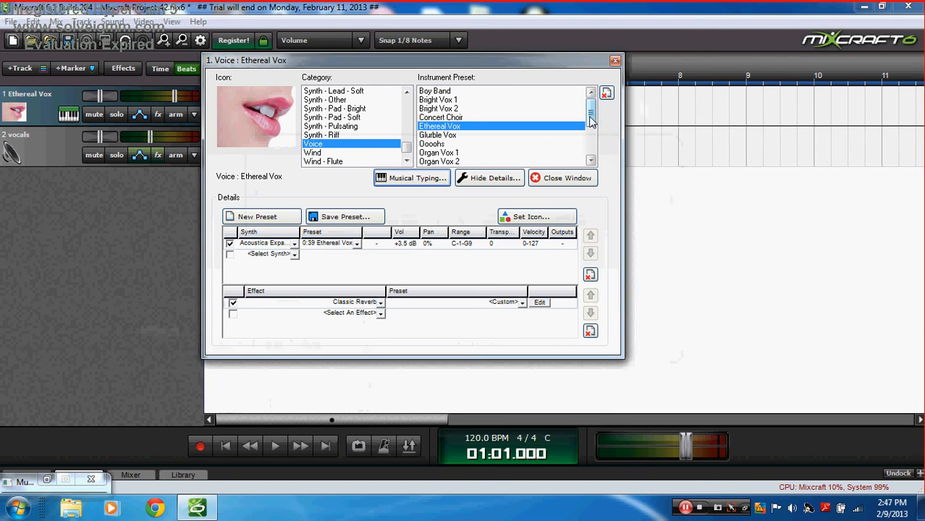
Step: Replace Ethereal Vox with the Power Kit preset from Percussion - Drum Kits, then close the instrument window
{"action": "left_click_drag", "start_coordinate": [592, 117], "coordinate": [594, 149]}
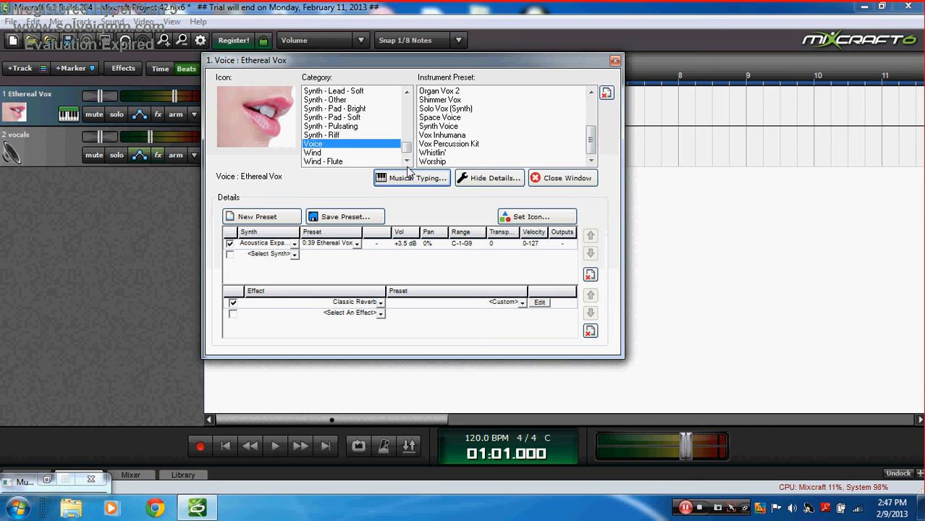
{"action": "left_click", "coordinate": [336, 161]}
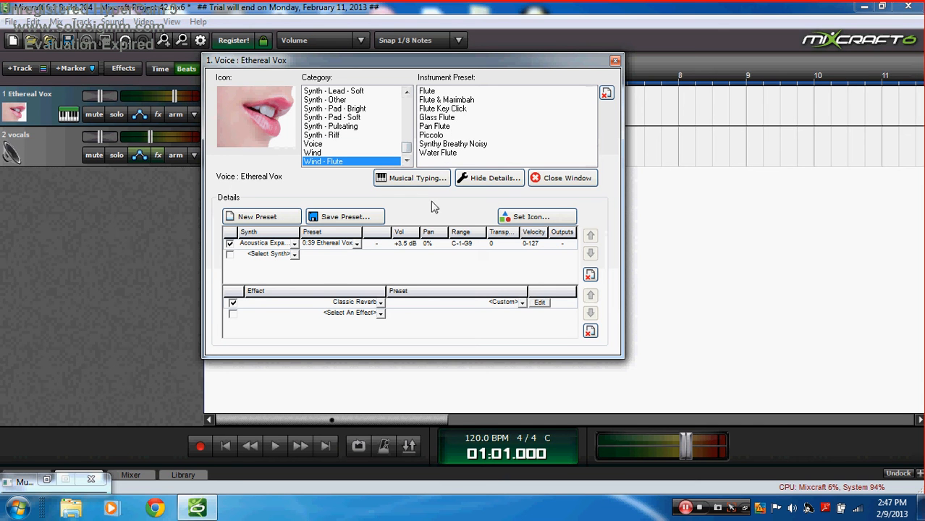
{"action": "left_click_drag", "start_coordinate": [407, 151], "coordinate": [408, 136]}
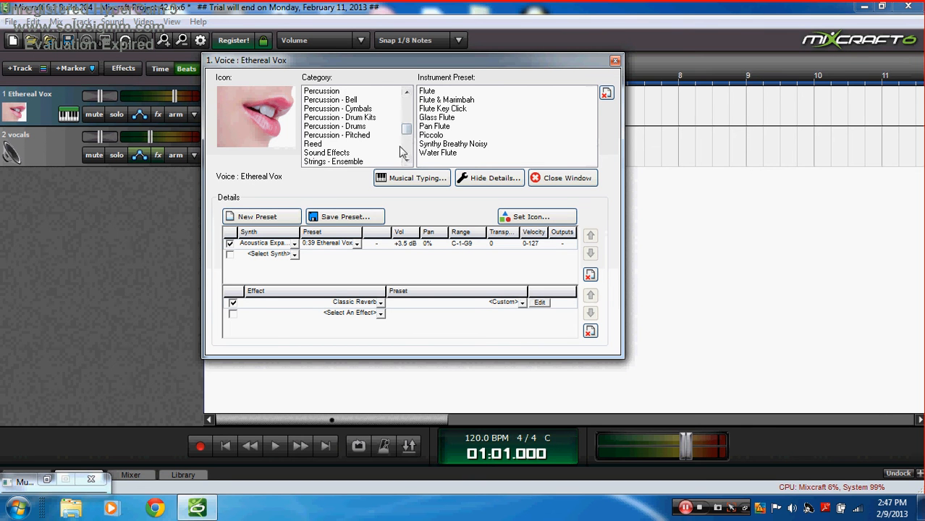
{"action": "left_click", "coordinate": [370, 117]}
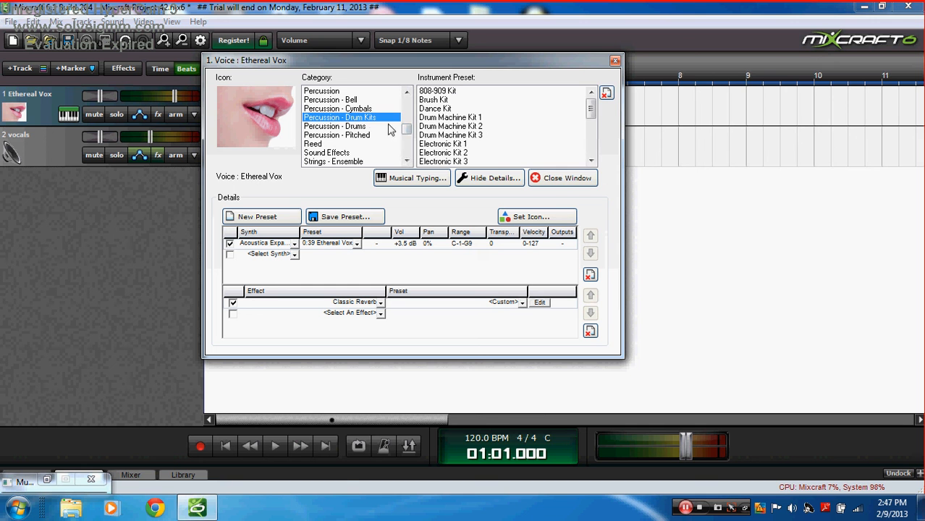
{"action": "left_click_drag", "start_coordinate": [592, 107], "coordinate": [591, 127]}
{"action": "left_click", "coordinate": [478, 117]}
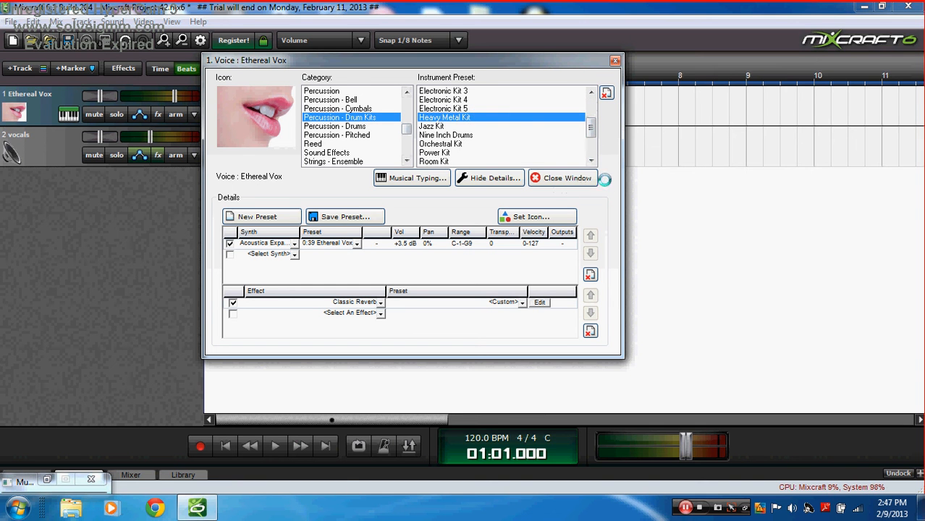
{"action": "left_click", "coordinate": [456, 153]}
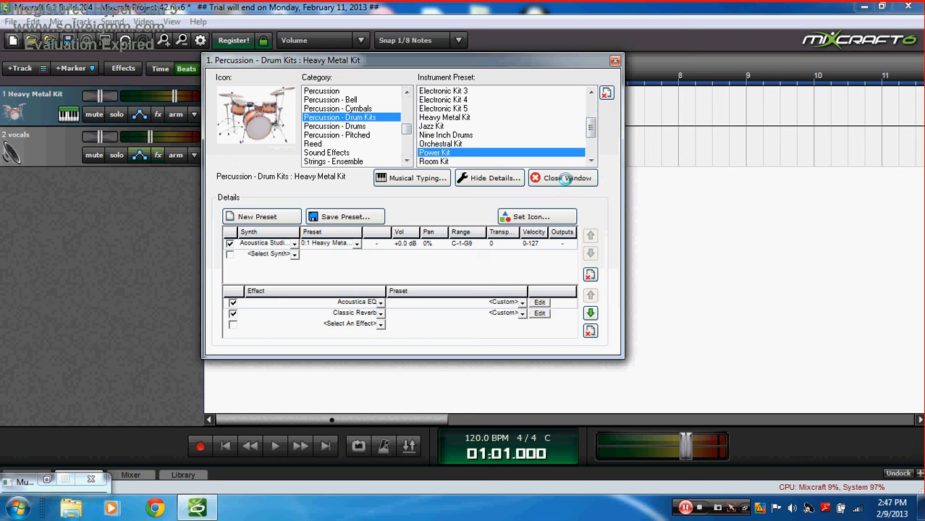
{"action": "mouse_move", "coordinate": [592, 135]}
{"action": "left_mouse_down"}
{"action": "mouse_move", "coordinate": [600, 160]}
{"action": "mouse_move", "coordinate": [591, 136]}
{"action": "left_mouse_up"}
{"action": "left_click", "coordinate": [566, 178]}
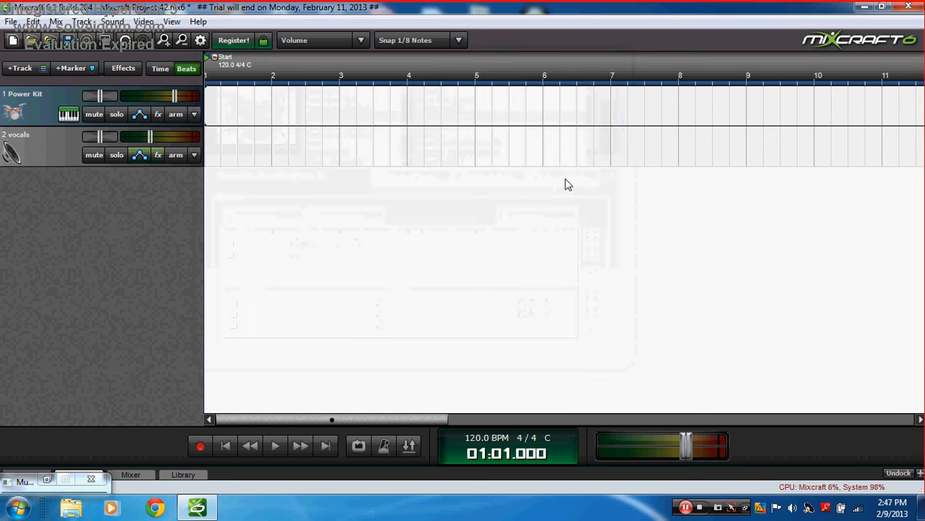
Step: Create a MIDI clip at the track start and draw kick and snare notes on beats 1–4
{"action": "double_click", "coordinate": [210, 103]}
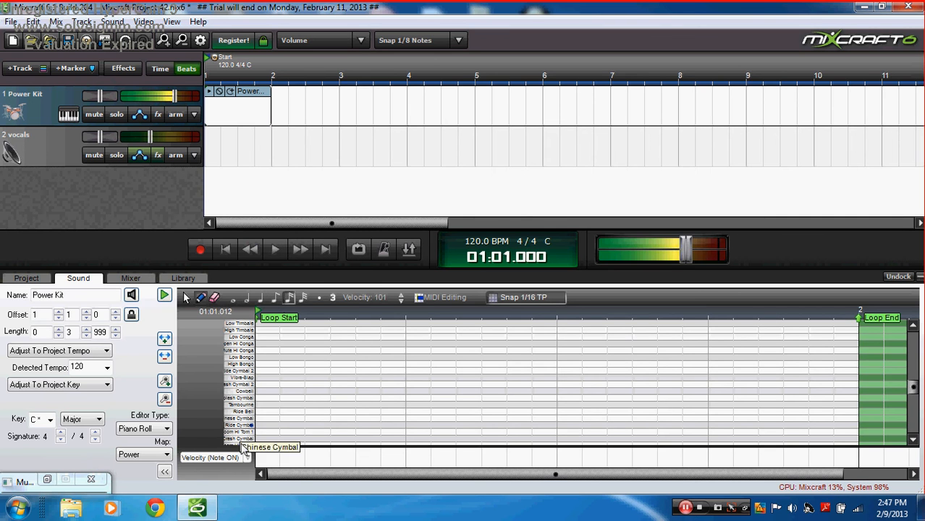
{"action": "scroll", "coordinate": [248, 434], "scroll_direction": "down", "scroll_amount": 6}
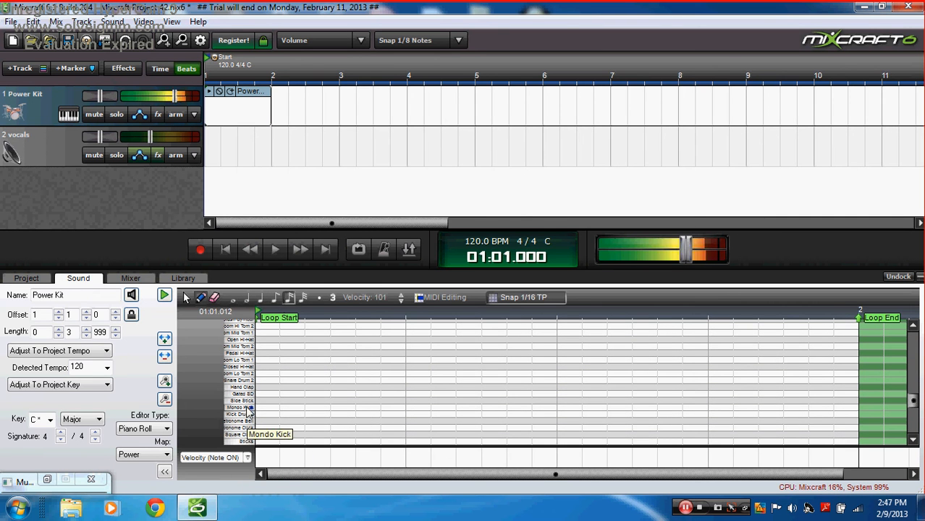
{"action": "left_click", "coordinate": [261, 414]}
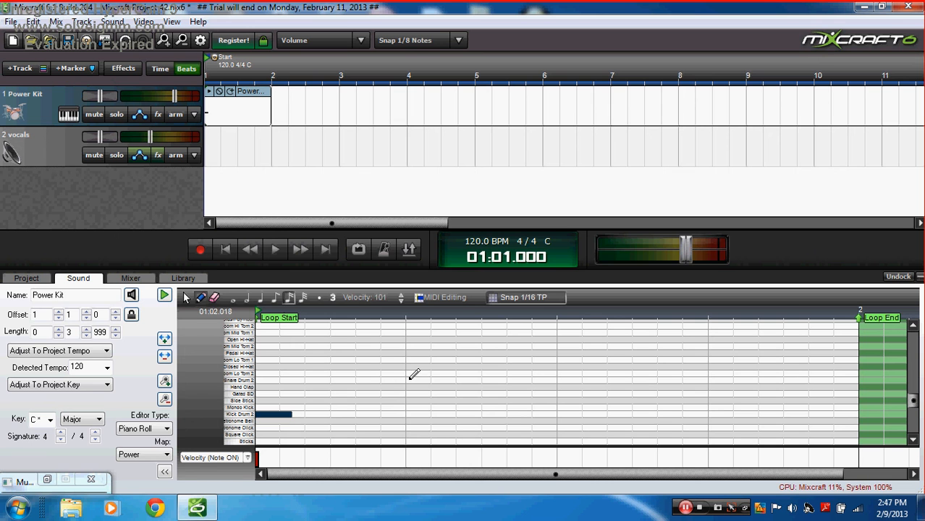
{"action": "left_click", "coordinate": [409, 379]}
{"action": "left_click", "coordinate": [565, 408]}
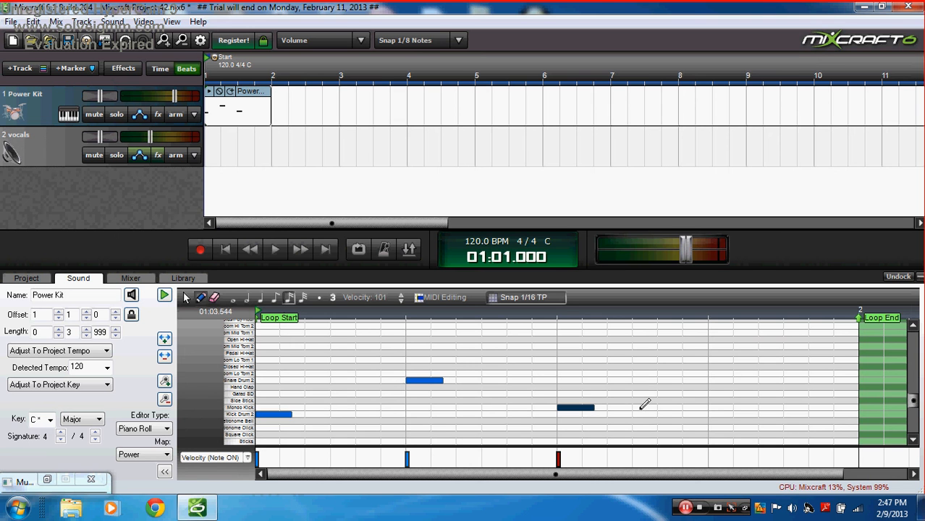
{"action": "left_click", "coordinate": [641, 408]}
{"action": "left_click", "coordinate": [721, 380]}
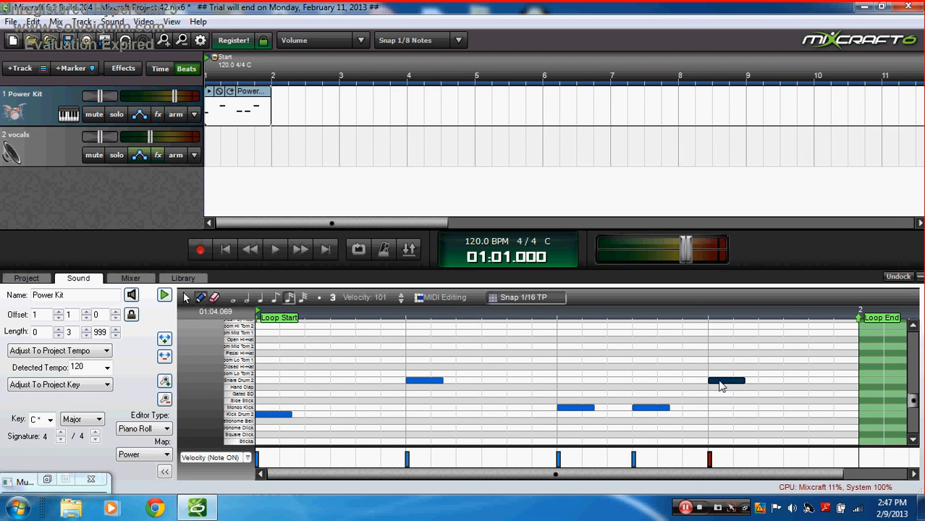
Step: Set note snapping to 1/16, then rewind and play the drum pattern to check it
{"action": "left_click", "coordinate": [529, 301]}
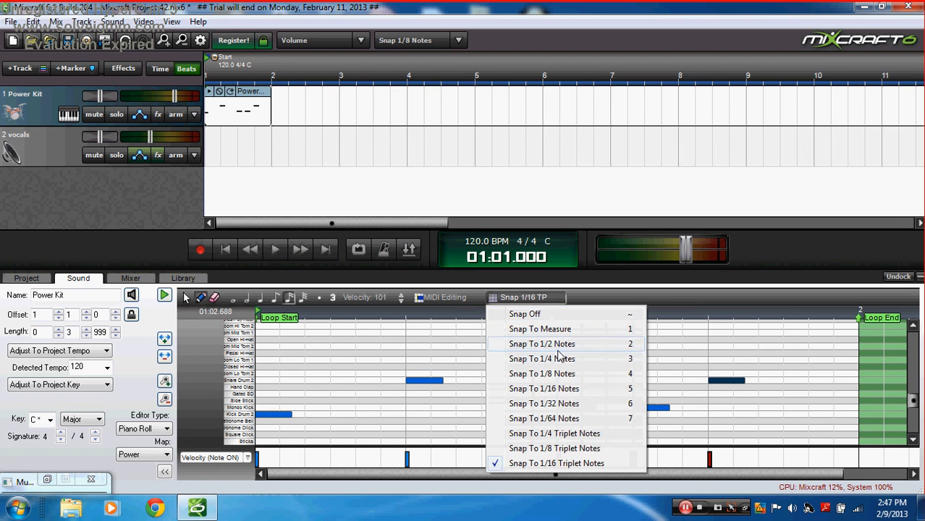
{"action": "left_click", "coordinate": [557, 391]}
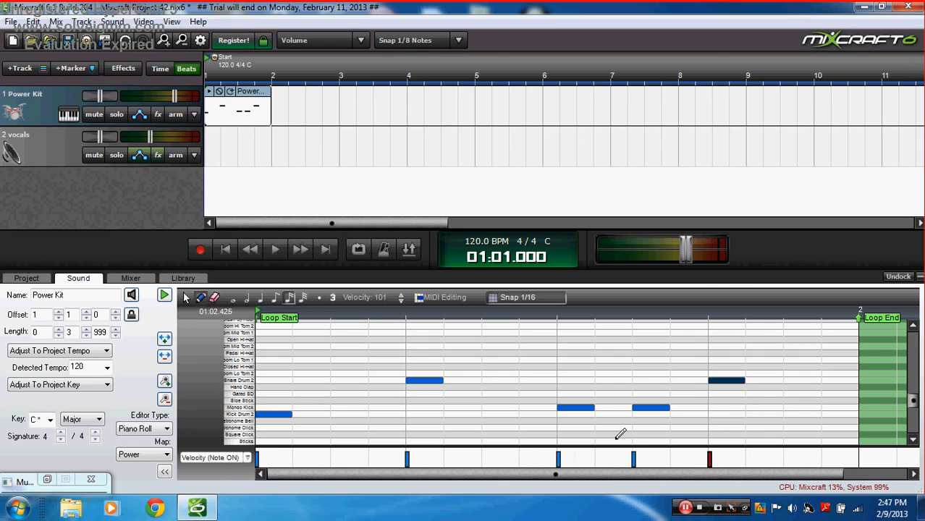
{"action": "left_click", "coordinate": [230, 250]}
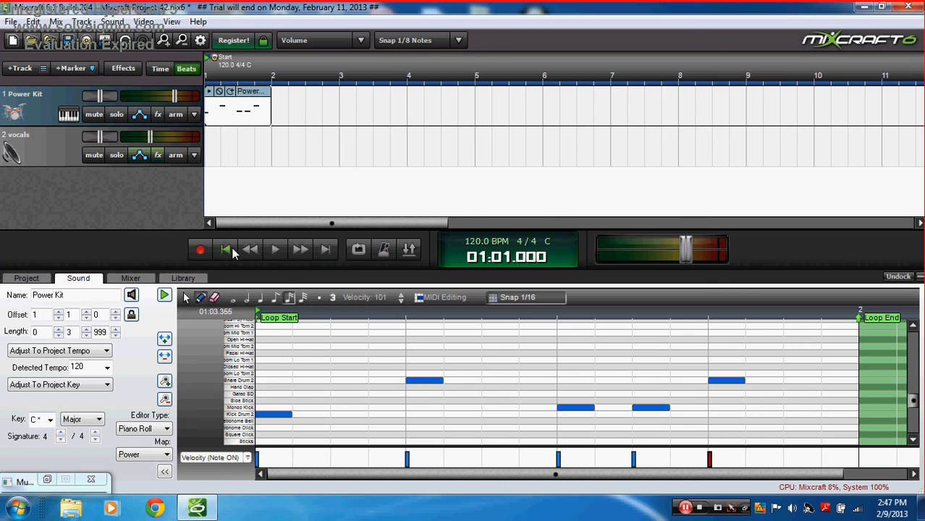
{"action": "left_click", "coordinate": [273, 253]}
{"action": "left_click", "coordinate": [273, 253]}
{"action": "left_click", "coordinate": [226, 250]}
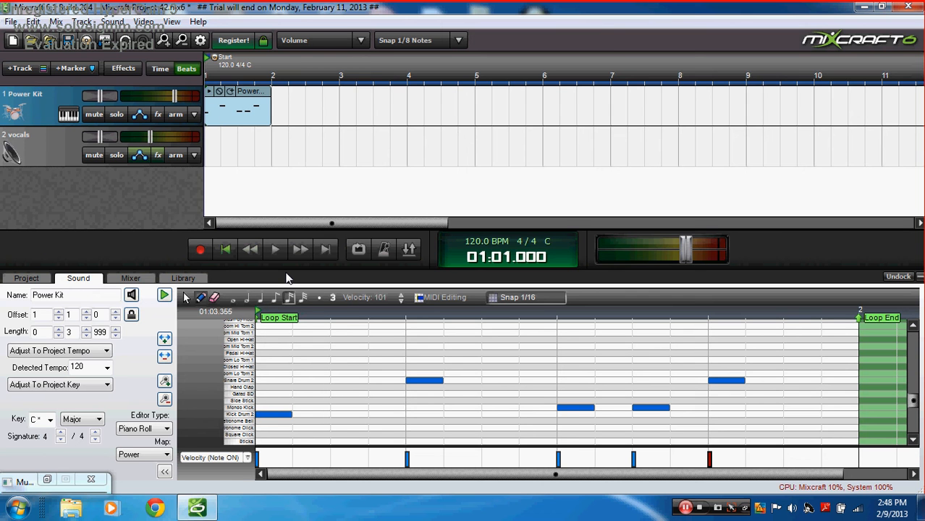
{"action": "key", "text": "space"}
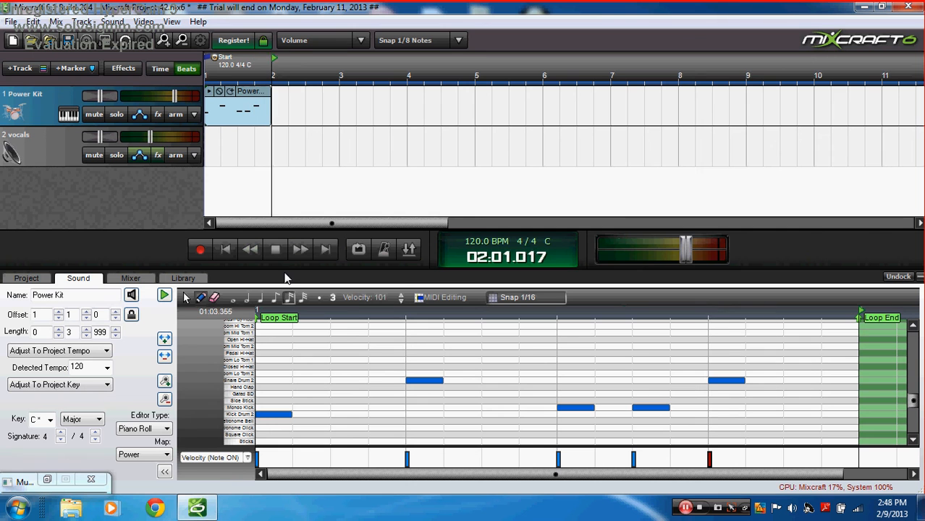
{"action": "key", "text": "space"}
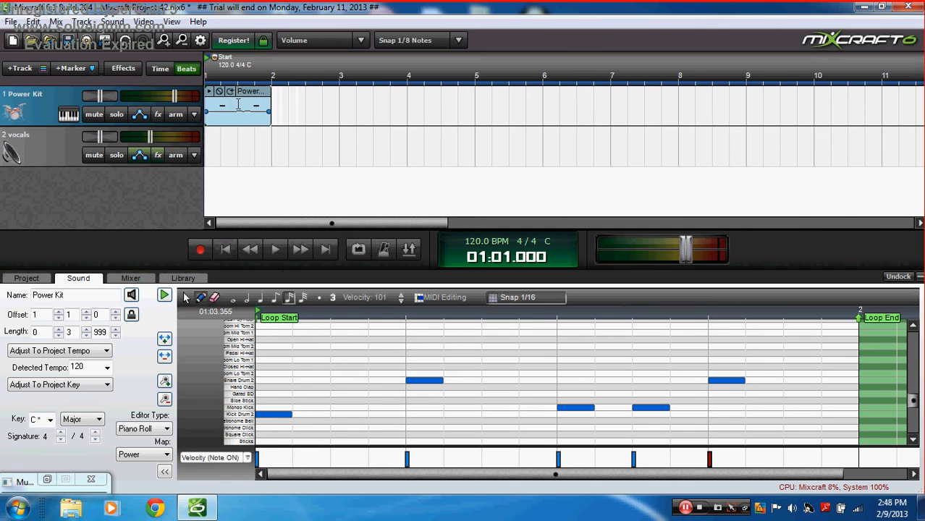
Step: Loop the one-bar drum clip until its length reads 20 measures, then bring up track 1's effects
{"action": "left_click", "coordinate": [230, 95]}
{"action": "left_click", "coordinate": [231, 95]}
{"action": "left_click", "coordinate": [230, 94]}
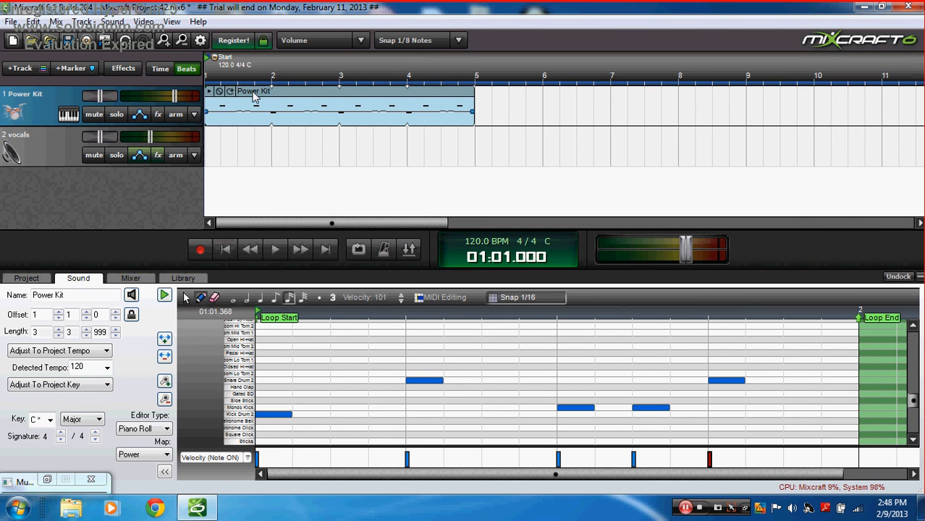
{"action": "left_click", "coordinate": [231, 92]}
{"action": "left_click", "coordinate": [231, 92]}
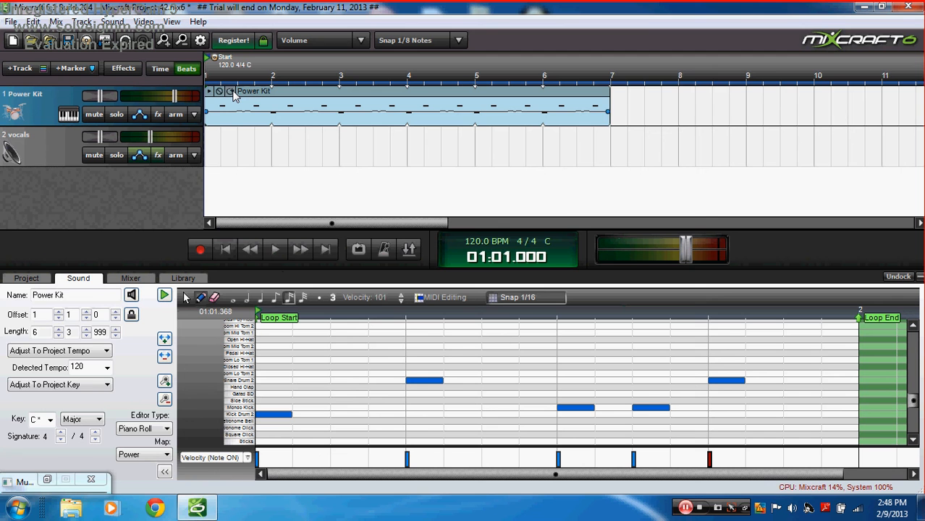
{"action": "left_click", "coordinate": [231, 94]}
{"action": "left_click", "coordinate": [231, 93]}
{"action": "left_click", "coordinate": [231, 93]}
{"action": "left_click", "coordinate": [231, 93]}
{"action": "left_click", "coordinate": [230, 94]}
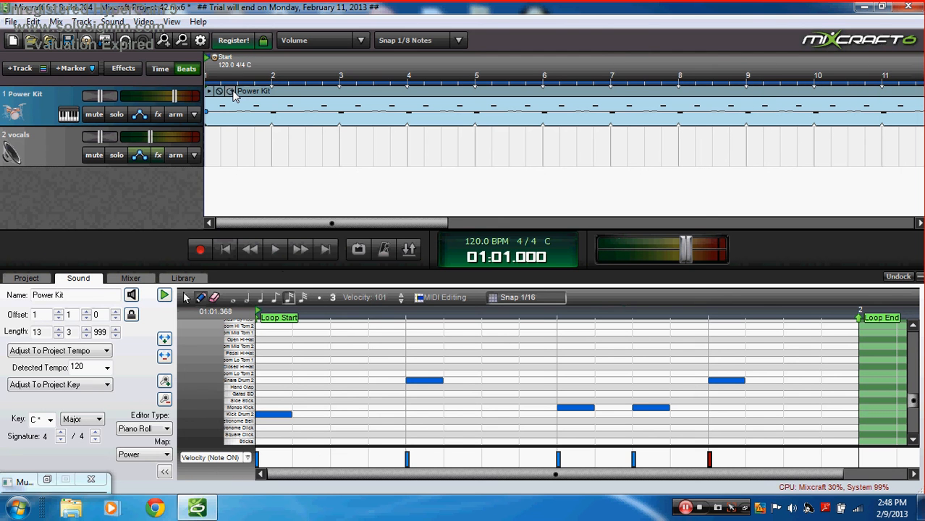
{"action": "left_click", "coordinate": [232, 92]}
{"action": "left_click", "coordinate": [232, 92]}
{"action": "left_click", "coordinate": [231, 91]}
{"action": "left_click", "coordinate": [232, 92]}
{"action": "left_click", "coordinate": [232, 92]}
{"action": "left_click", "coordinate": [232, 92]}
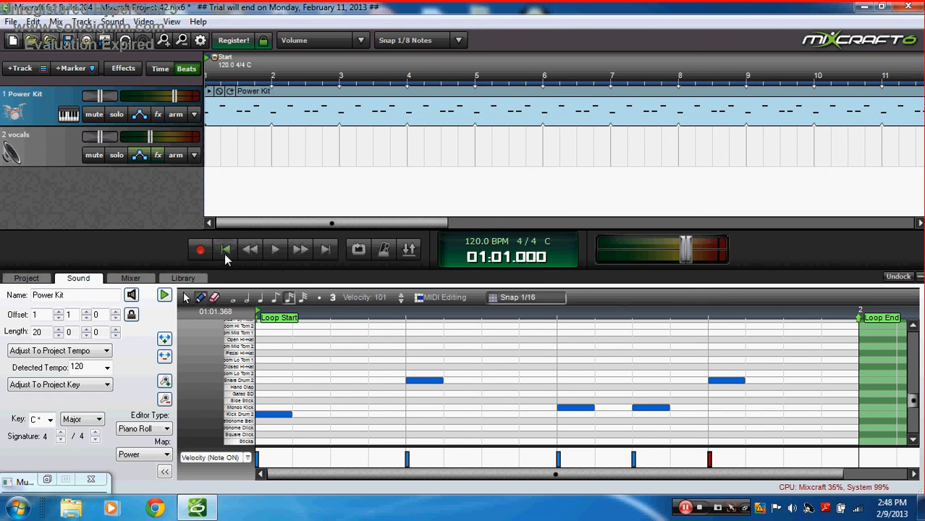
{"action": "left_click", "coordinate": [159, 115]}
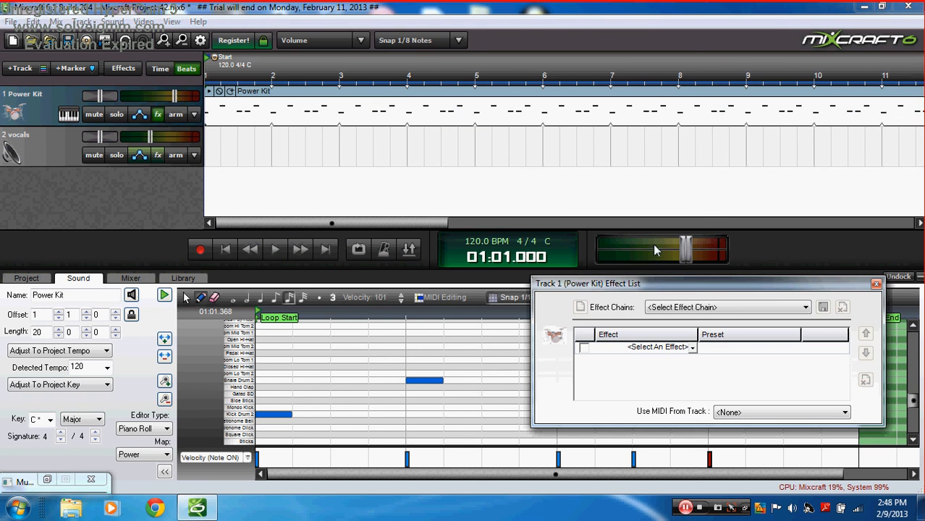
Step: Apply the Drums - Toms - Punchy effect chain and play the drums to hear it
{"action": "left_click", "coordinate": [696, 308]}
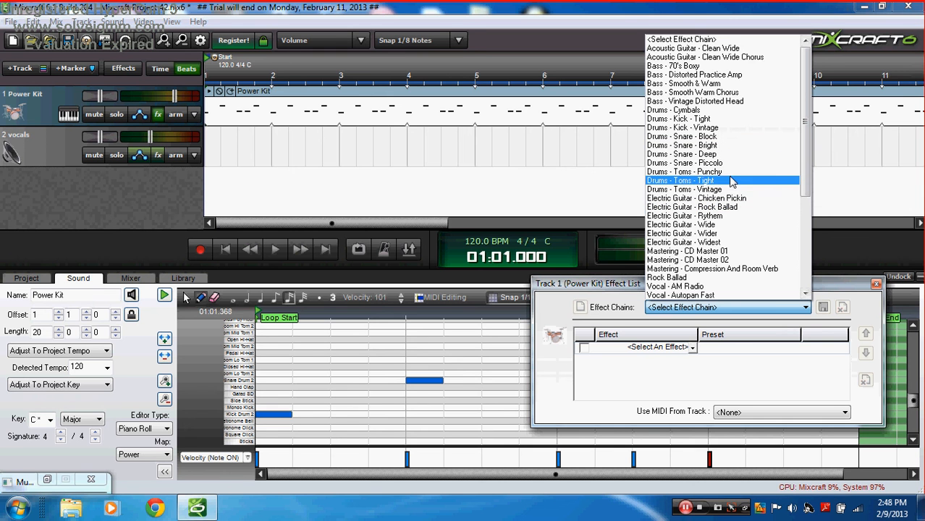
{"action": "left_click", "coordinate": [713, 172]}
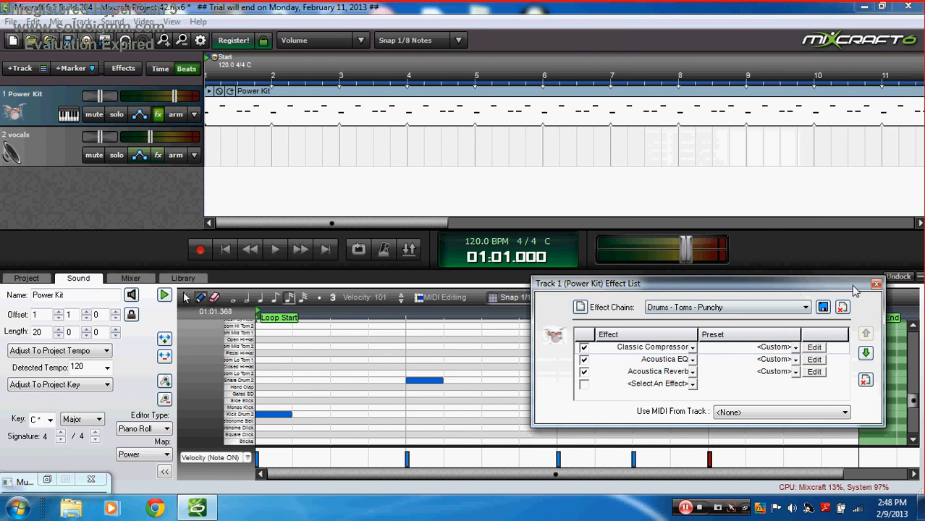
{"action": "left_click", "coordinate": [876, 283]}
{"action": "left_click", "coordinate": [275, 249]}
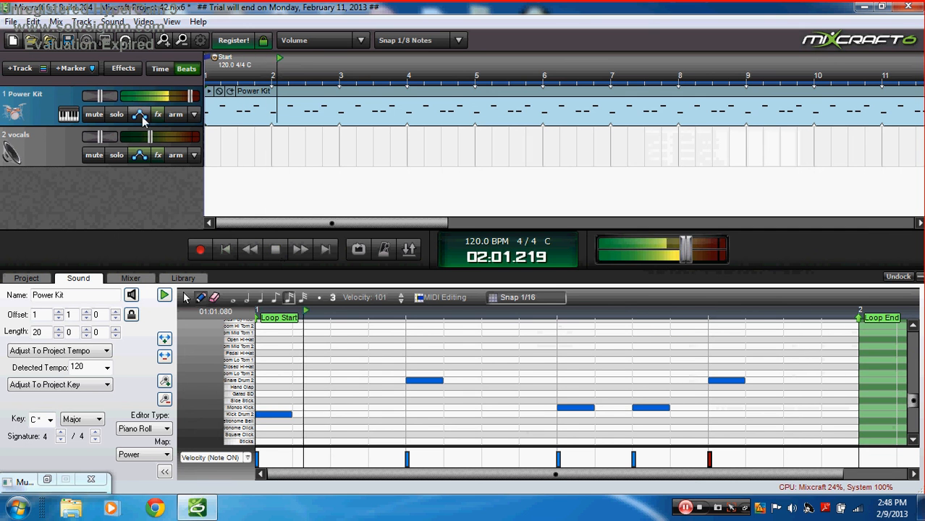
{"action": "left_click", "coordinate": [281, 249]}
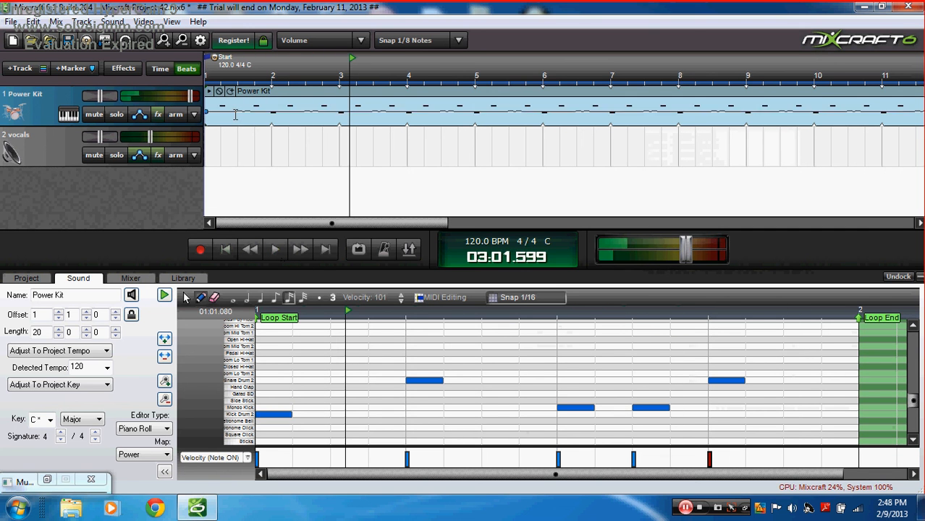
Step: Switch to the Drums - Snare - Bright chain and play from the start to compare
{"action": "left_click", "coordinate": [158, 115]}
{"action": "left_click", "coordinate": [742, 309]}
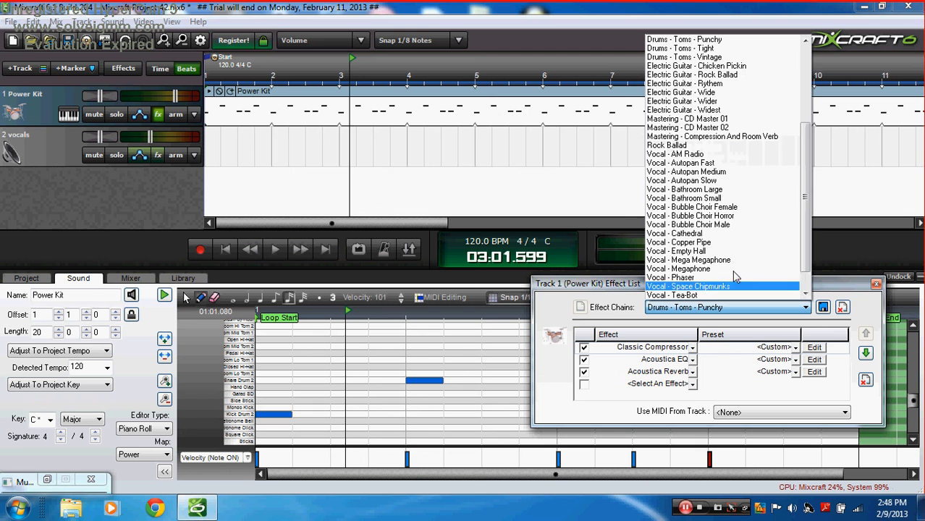
{"action": "scroll", "coordinate": [745, 133], "scroll_direction": "up", "scroll_amount": 4}
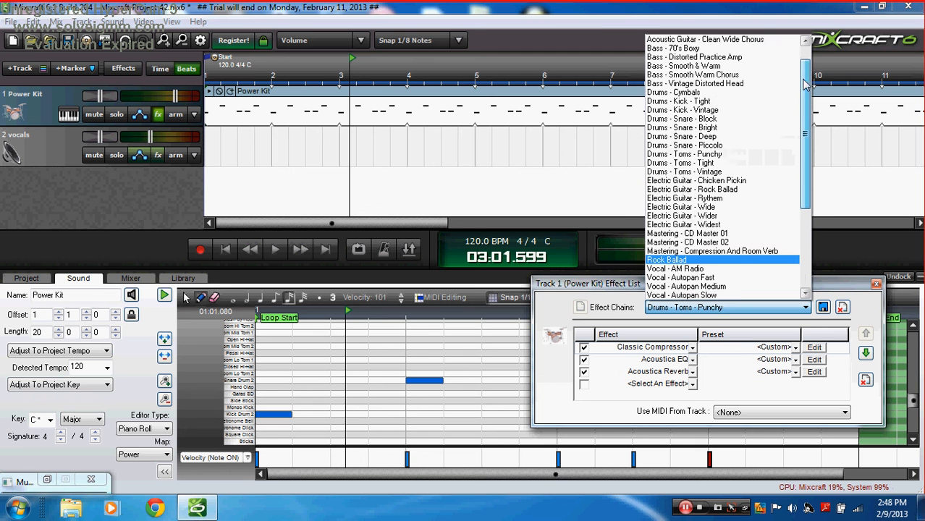
{"action": "left_click", "coordinate": [739, 119]}
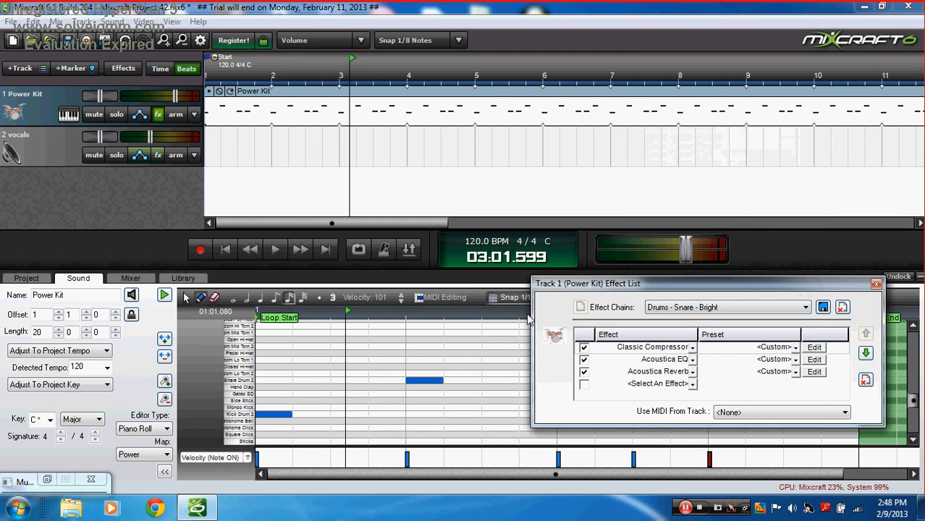
{"action": "left_click", "coordinate": [876, 285]}
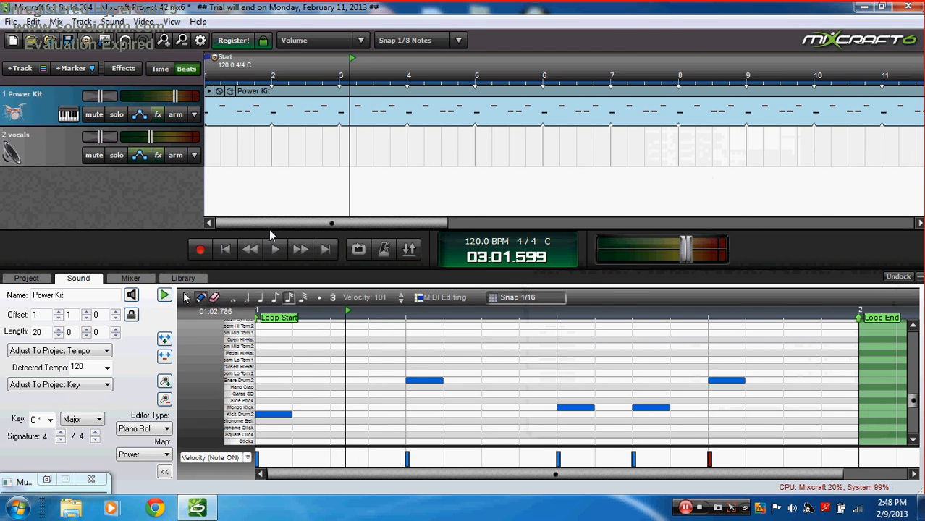
{"action": "left_click", "coordinate": [252, 250]}
{"action": "left_click", "coordinate": [277, 248]}
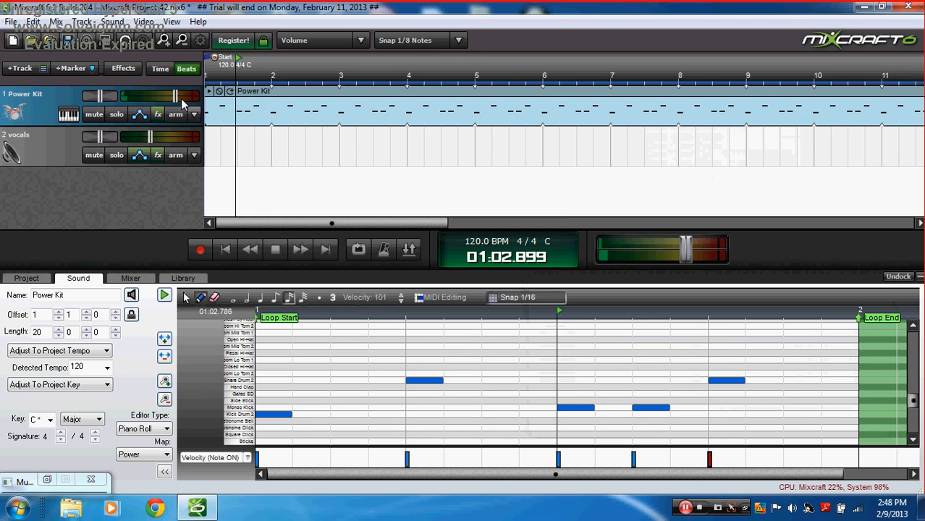
Step: Try the Toms - Tight, Kick - Tight and Snare - Block chains, settling on Drums - Toms - Vintage
{"action": "left_click", "coordinate": [158, 113]}
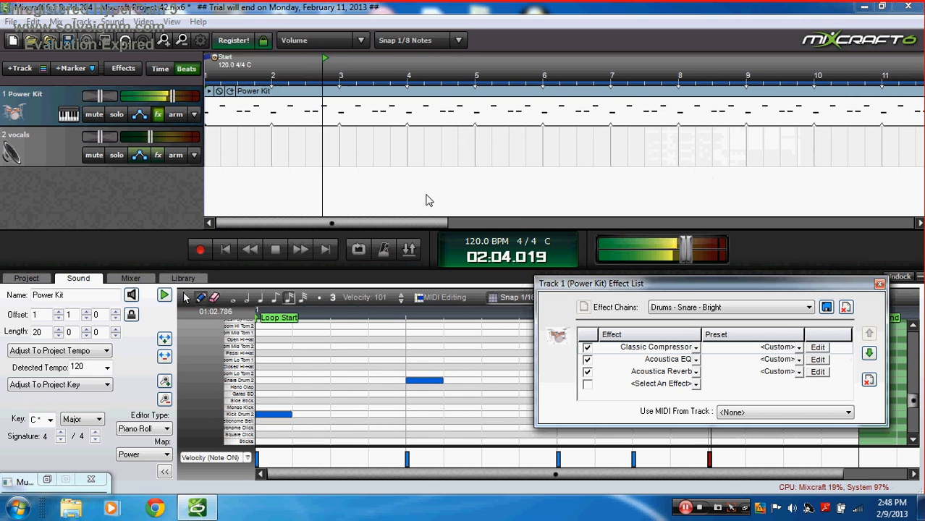
{"action": "left_click", "coordinate": [760, 306]}
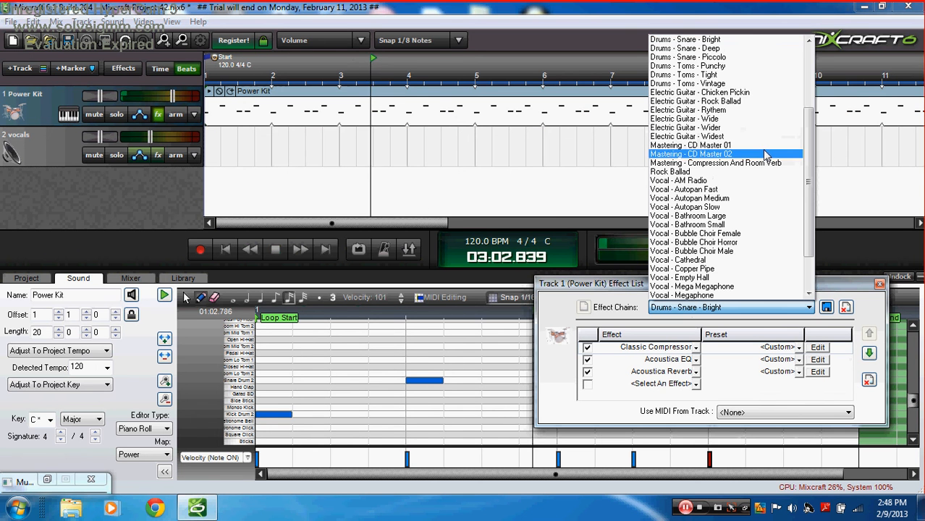
{"action": "left_click", "coordinate": [734, 75]}
{"action": "left_click", "coordinate": [759, 307]}
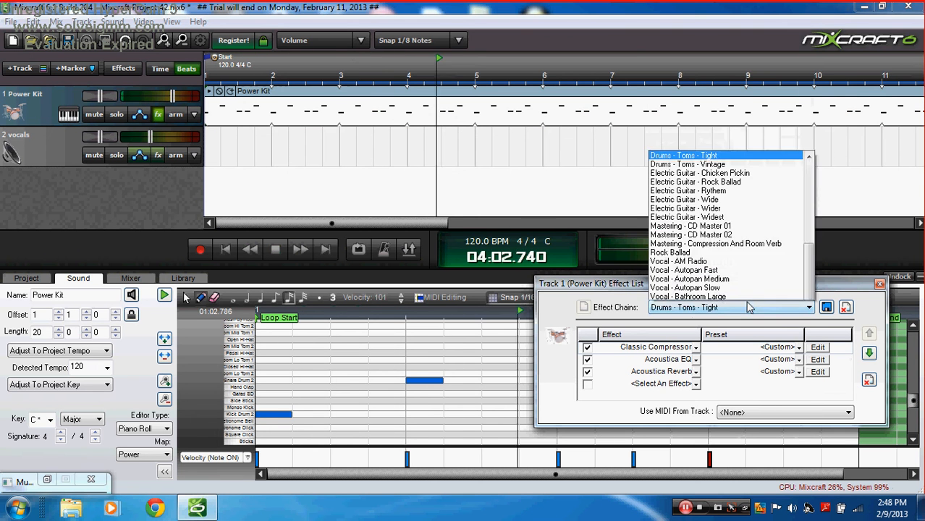
{"action": "scroll", "coordinate": [738, 123], "scroll_direction": "up", "scroll_amount": 5}
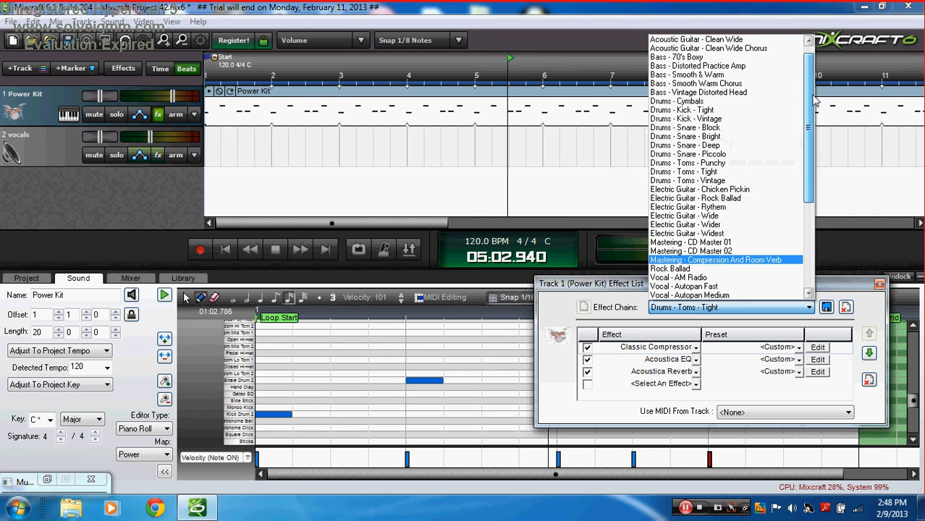
{"action": "left_click", "coordinate": [735, 110]}
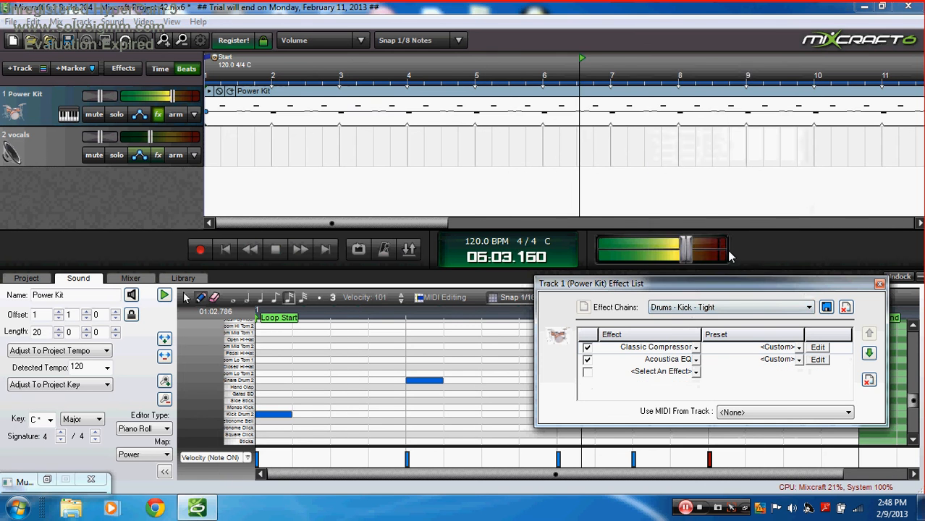
{"action": "left_click", "coordinate": [752, 306]}
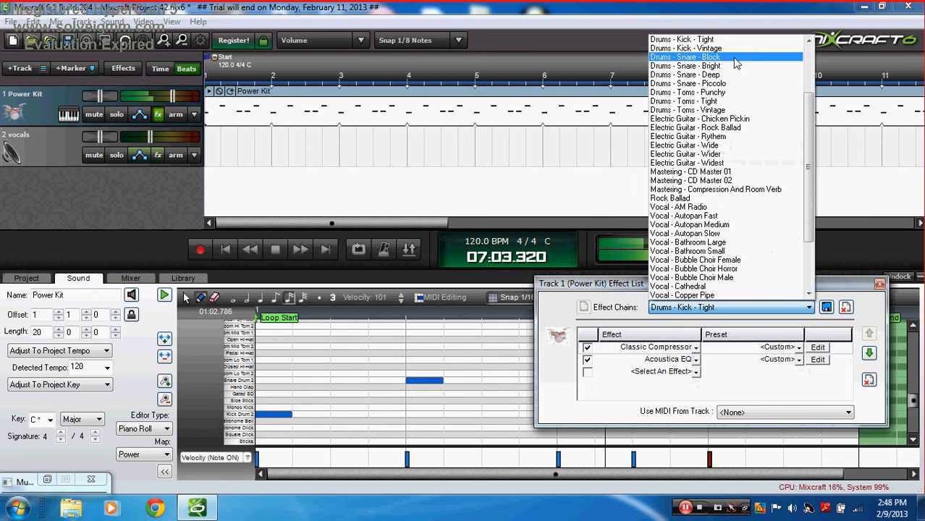
{"action": "left_click", "coordinate": [731, 63]}
{"action": "left_click", "coordinate": [746, 307]}
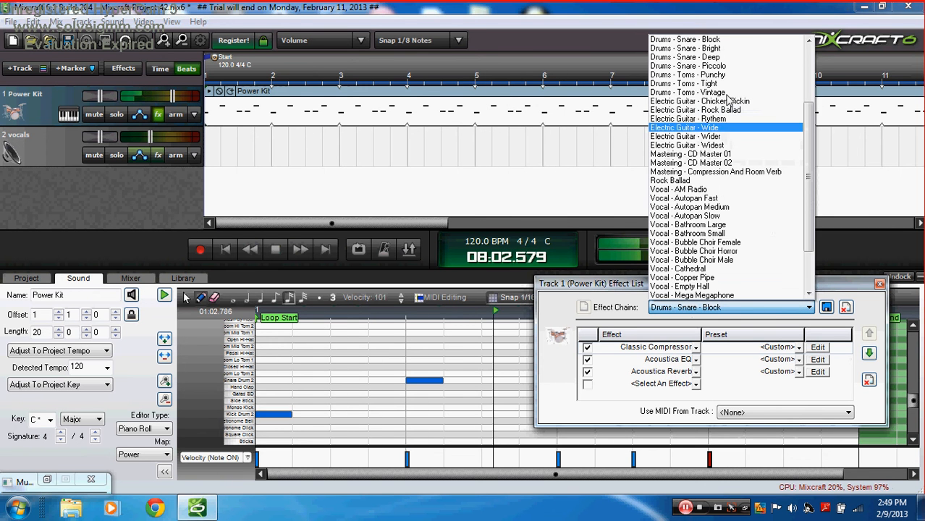
{"action": "left_click", "coordinate": [726, 92]}
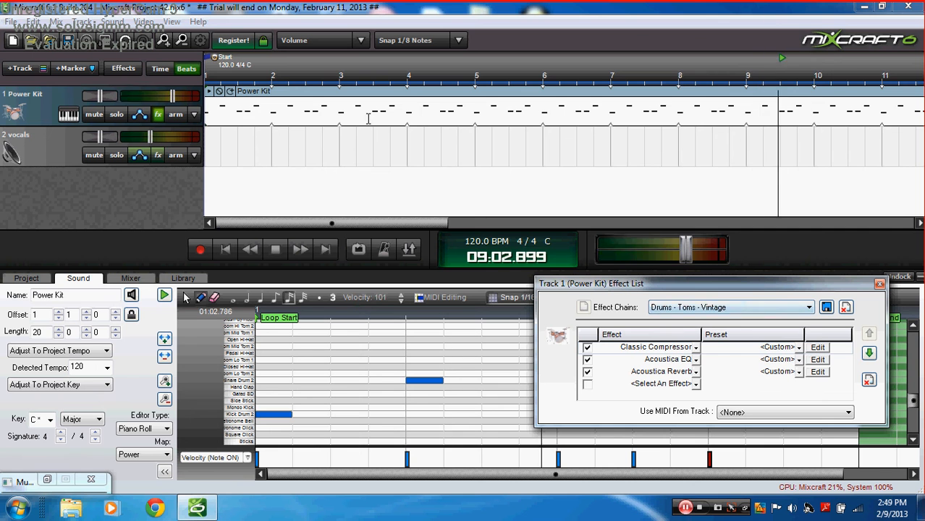
Step: Clear all effects and add Acoustica Compressor as the first effect
{"action": "left_click", "coordinate": [868, 380]}
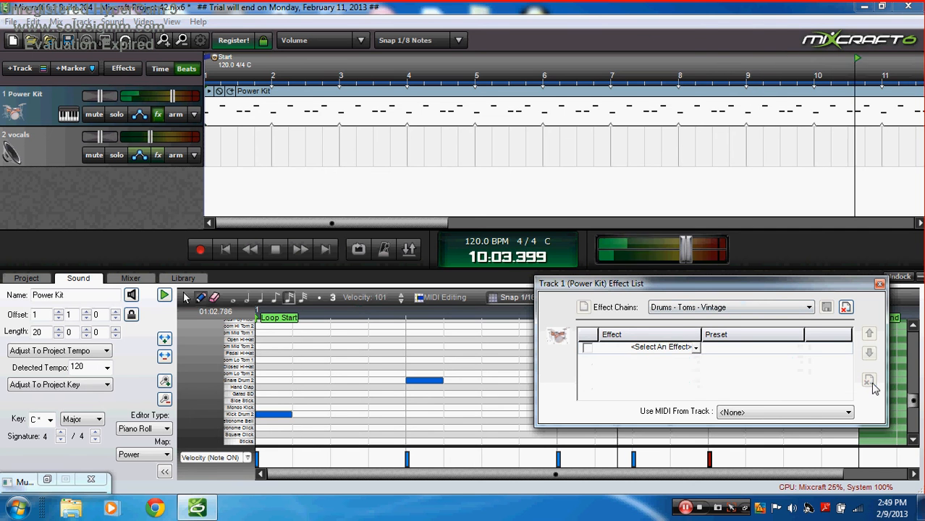
{"action": "left_click", "coordinate": [693, 348]}
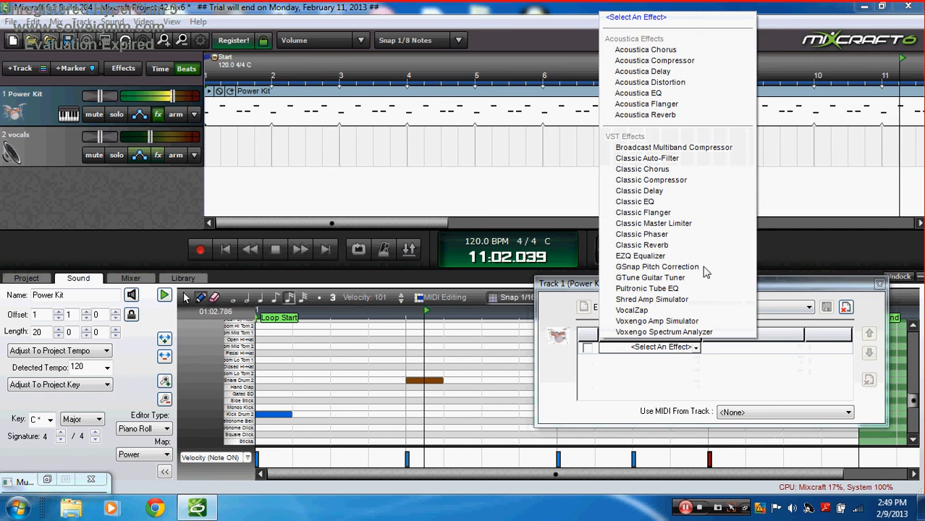
{"action": "left_click", "coordinate": [654, 60]}
Step: Add Classic EQ as the second effect with the More Air preset
{"action": "left_click", "coordinate": [696, 361]}
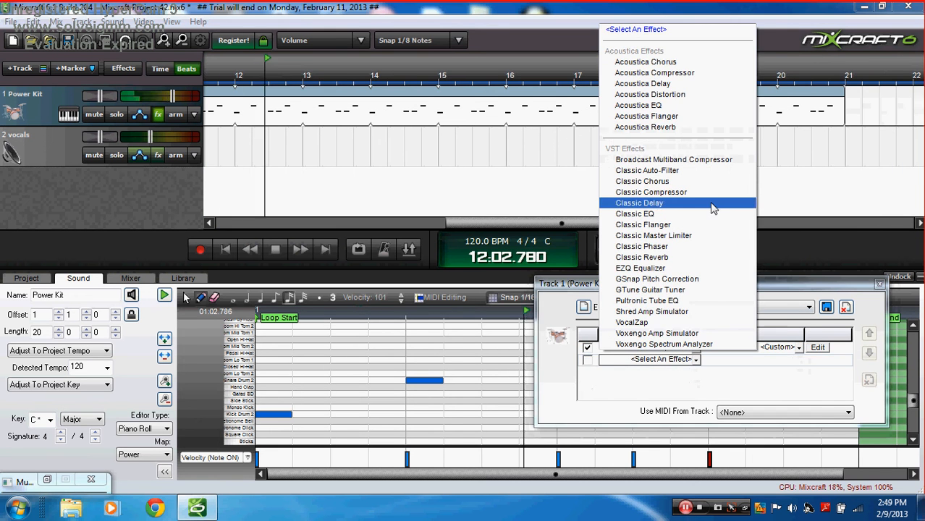
{"action": "left_click", "coordinate": [638, 107]}
{"action": "left_click", "coordinate": [787, 361]}
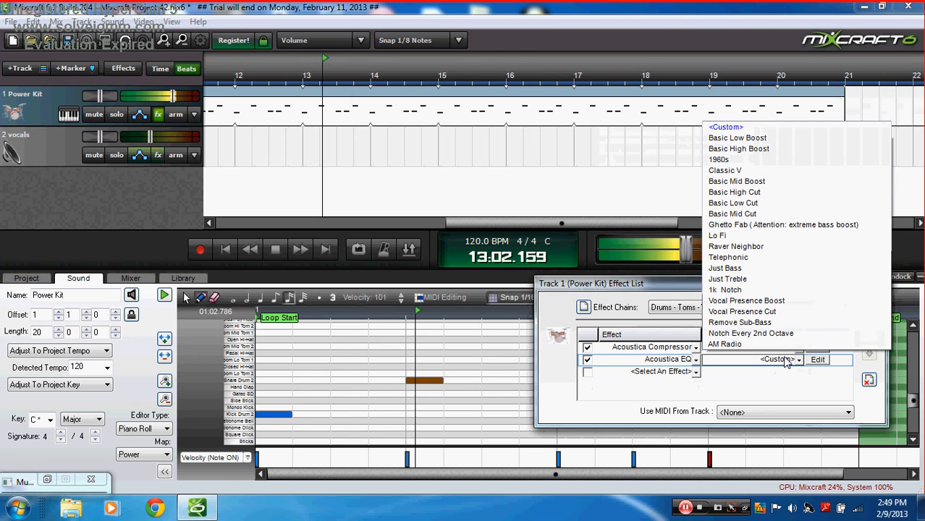
{"action": "left_click", "coordinate": [740, 139]}
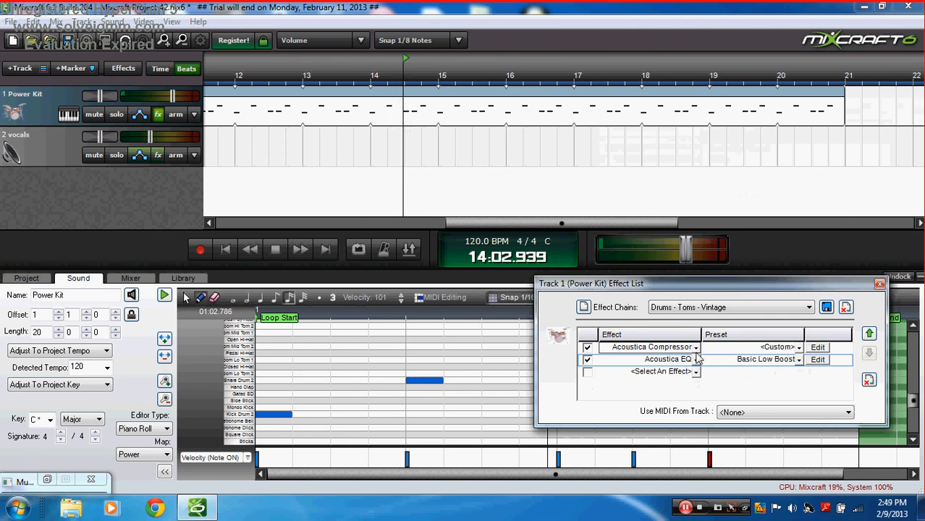
{"action": "left_click", "coordinate": [693, 360]}
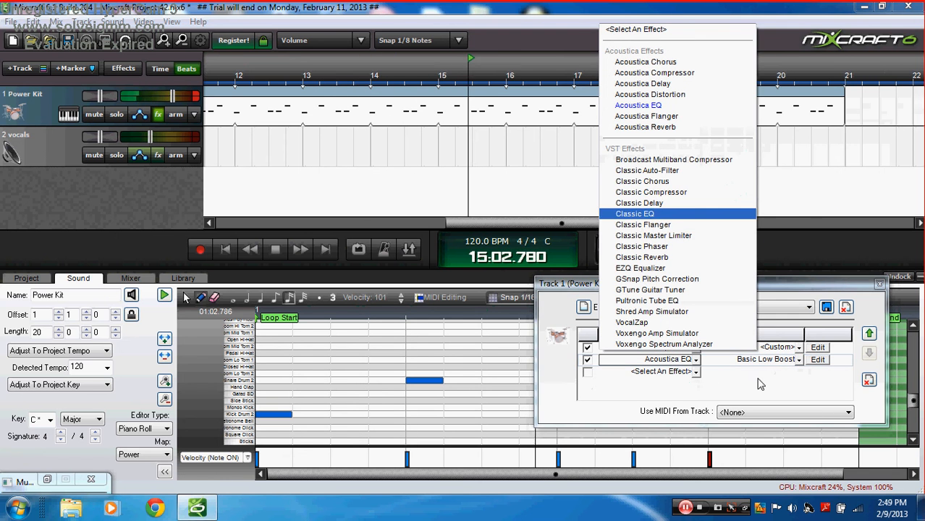
{"action": "left_click", "coordinate": [637, 213]}
{"action": "left_click", "coordinate": [785, 361]}
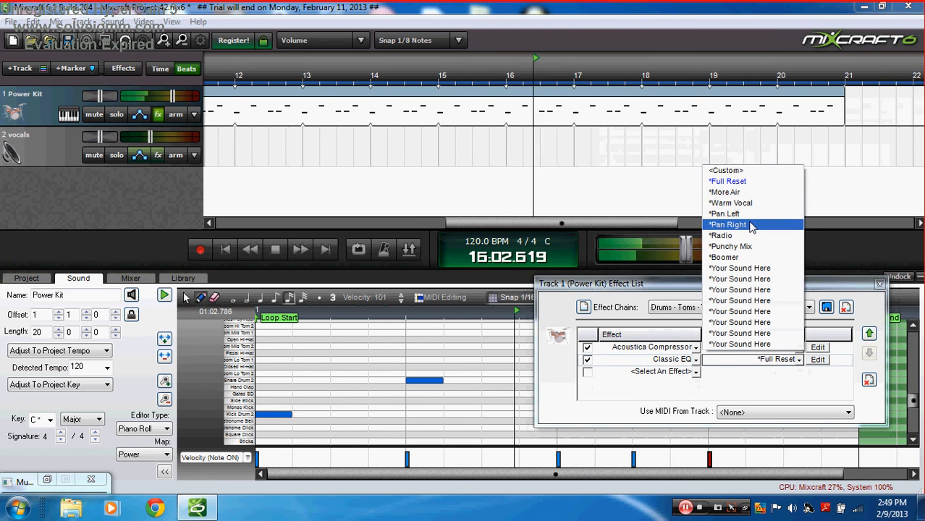
{"action": "left_click", "coordinate": [753, 227]}
{"action": "left_click", "coordinate": [776, 362]}
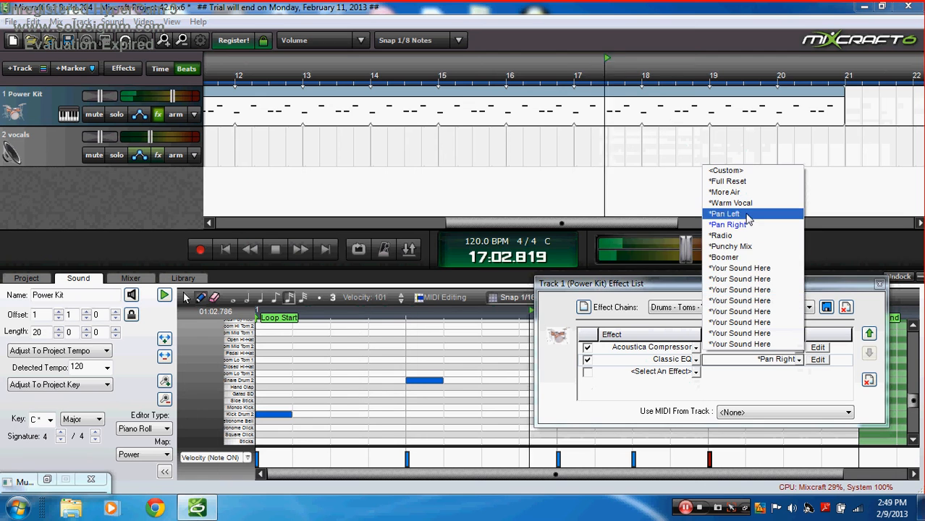
{"action": "left_click", "coordinate": [723, 210]}
{"action": "left_click", "coordinate": [778, 362]}
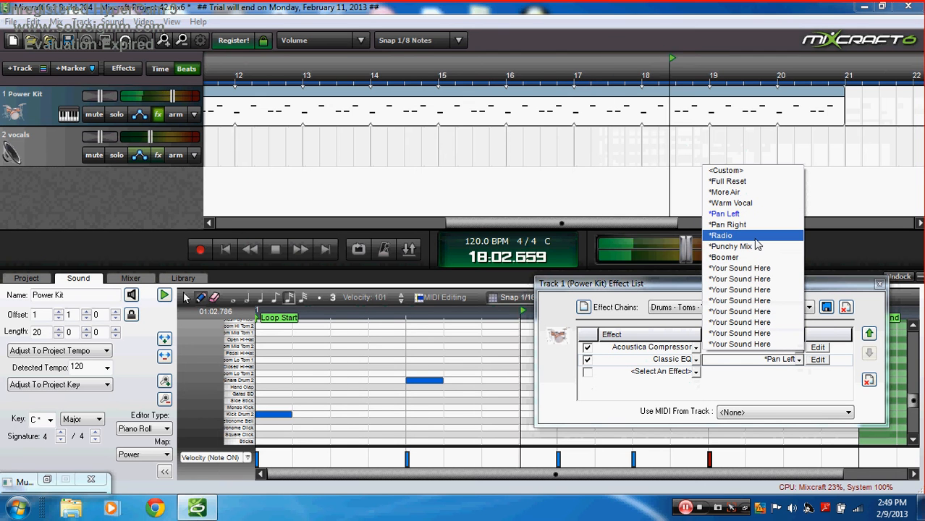
{"action": "left_click", "coordinate": [725, 192]}
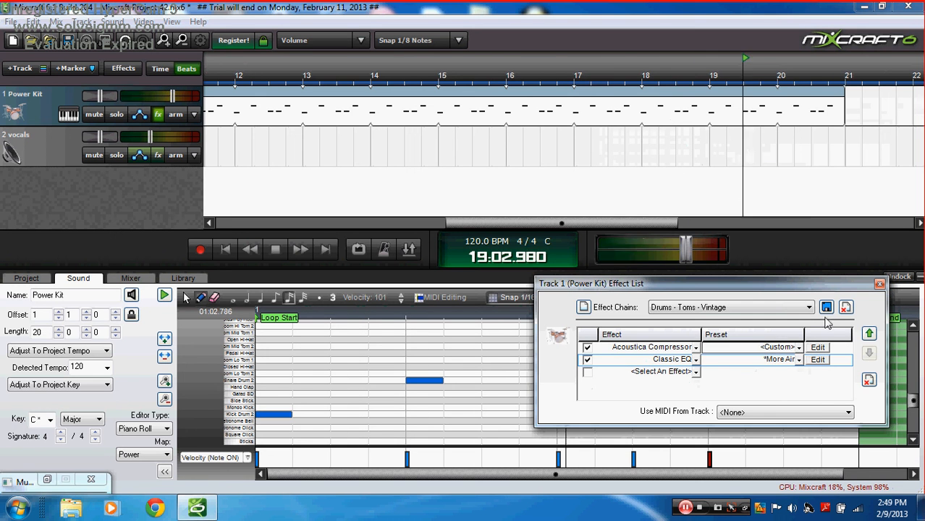
Step: Add Classic Reverb as the third effect with the Percussion preset
{"action": "left_click", "coordinate": [694, 371]}
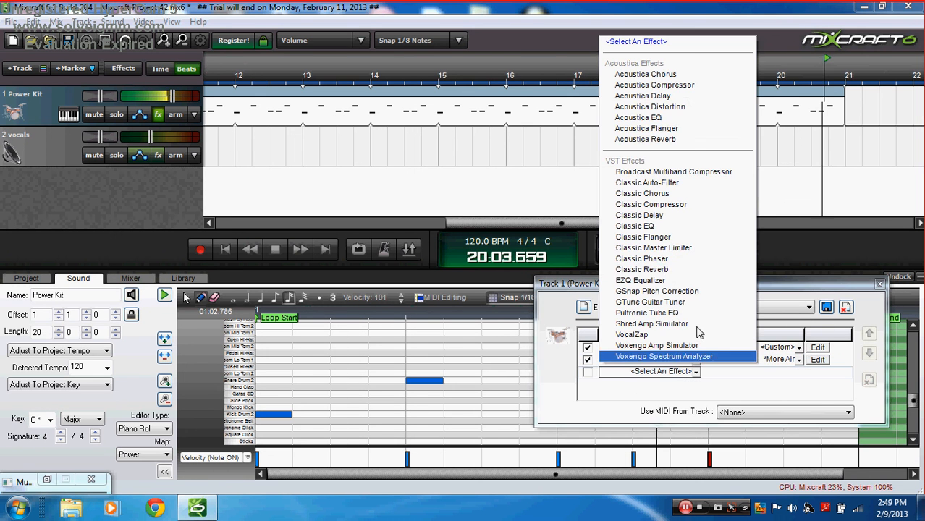
{"action": "left_click", "coordinate": [679, 269]}
{"action": "left_click", "coordinate": [798, 371]}
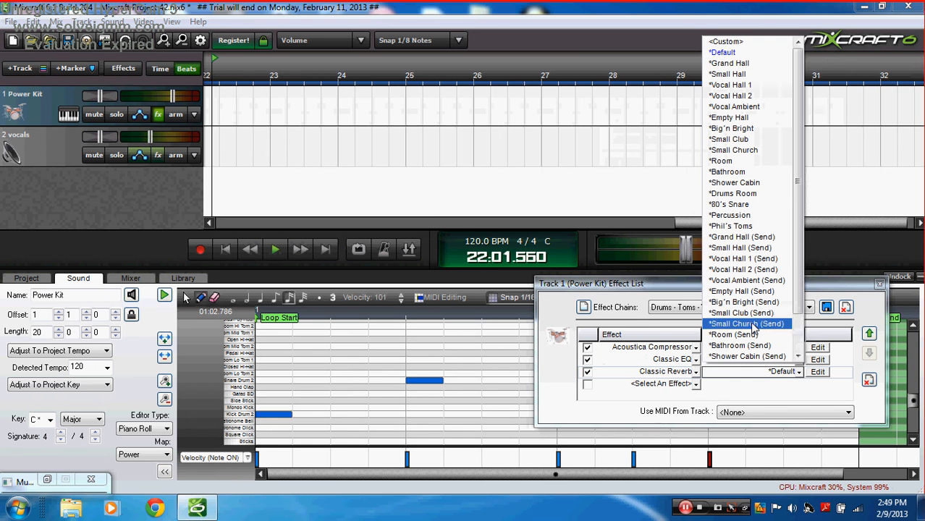
{"action": "left_click", "coordinate": [781, 215]}
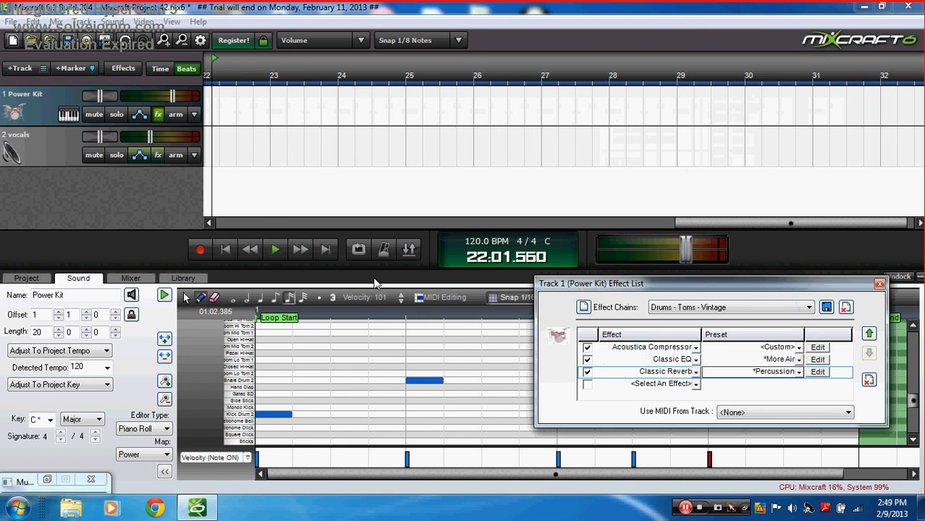
Step: Play the drums from the start with the new chain, close the effect list, then stop and rewind
{"action": "left_click", "coordinate": [225, 248]}
{"action": "left_click", "coordinate": [272, 257]}
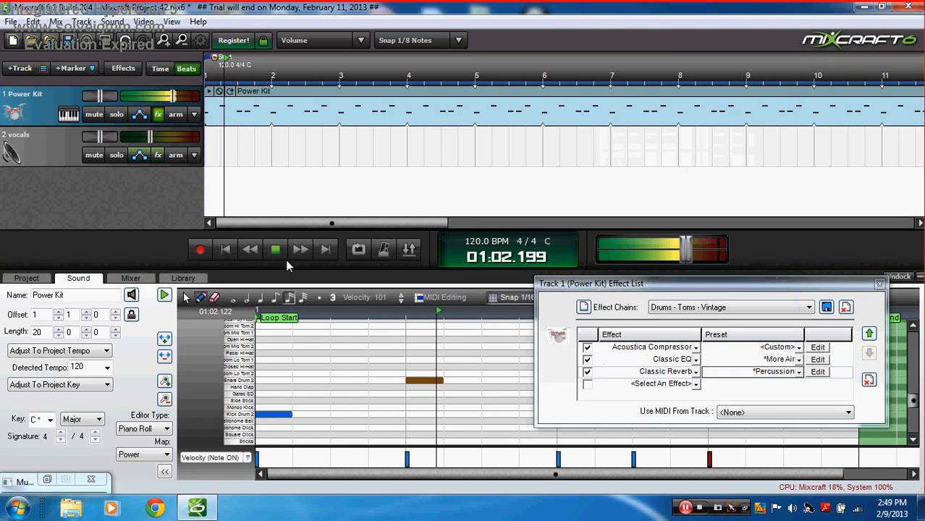
{"action": "left_click", "coordinate": [880, 284]}
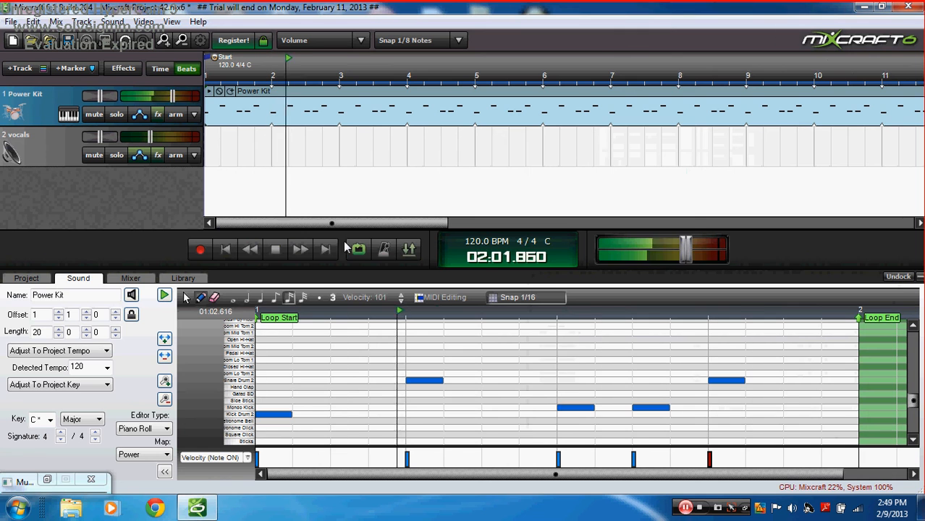
{"action": "left_click", "coordinate": [275, 249]}
{"action": "left_click", "coordinate": [226, 250]}
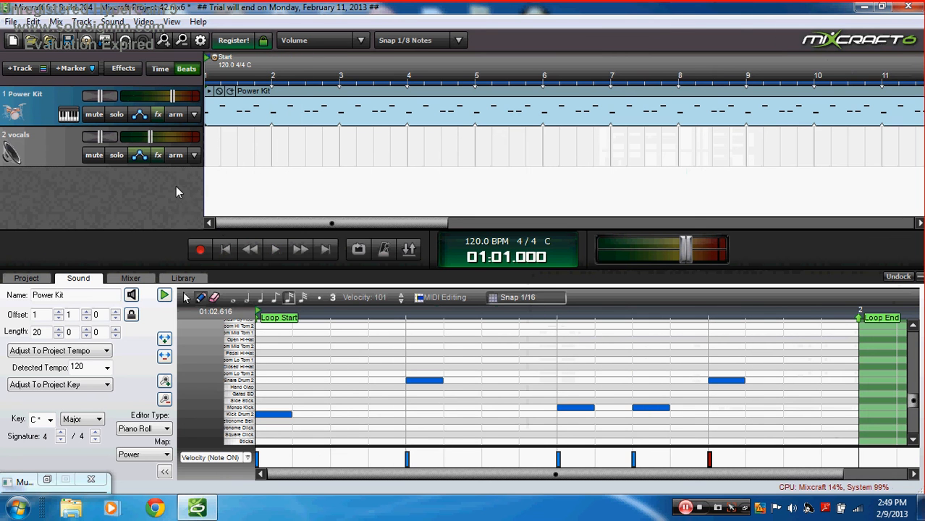
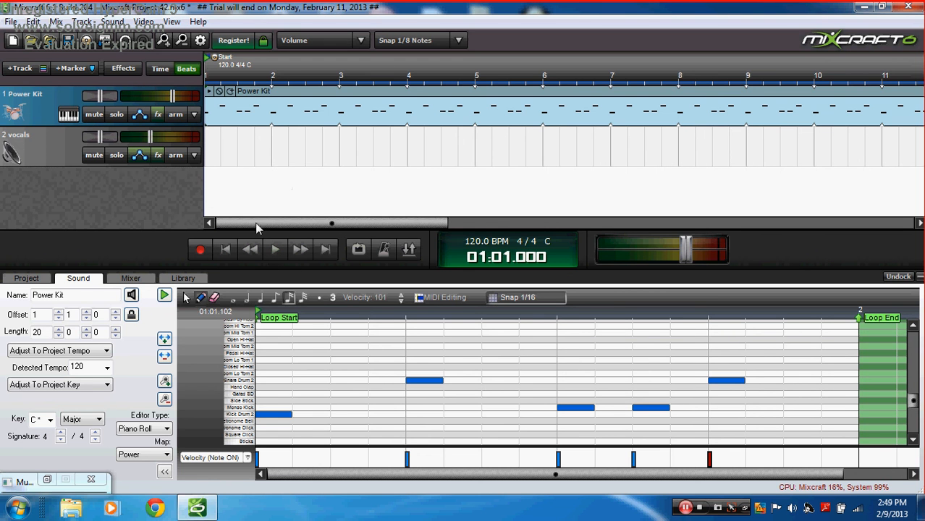
Step: Play back the drums, then trim the Power Kit clip to end at bar 4 beat 3
{"action": "left_click", "coordinate": [278, 255]}
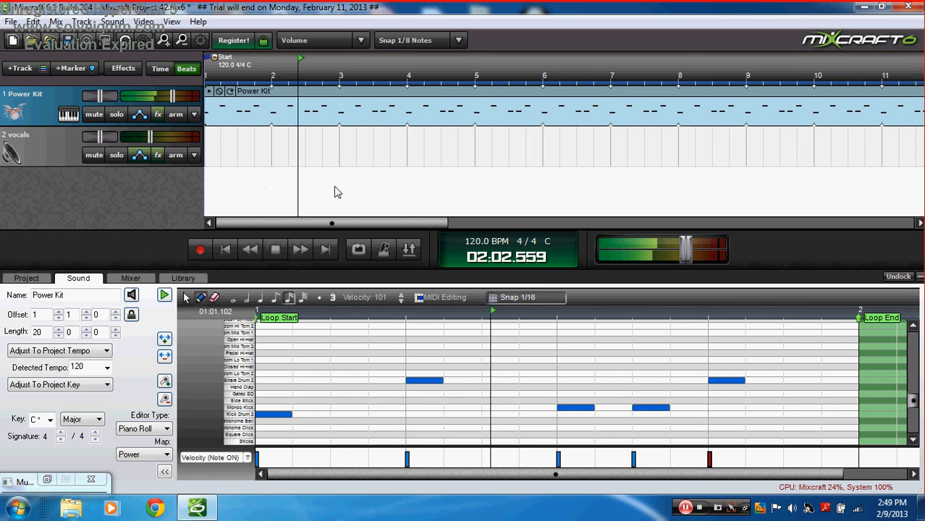
{"action": "left_click", "coordinate": [276, 250]}
{"action": "left_click_drag", "start_coordinate": [383, 220], "coordinate": [735, 209]}
{"action": "left_click_drag", "start_coordinate": [498, 109], "coordinate": [321, 109]}
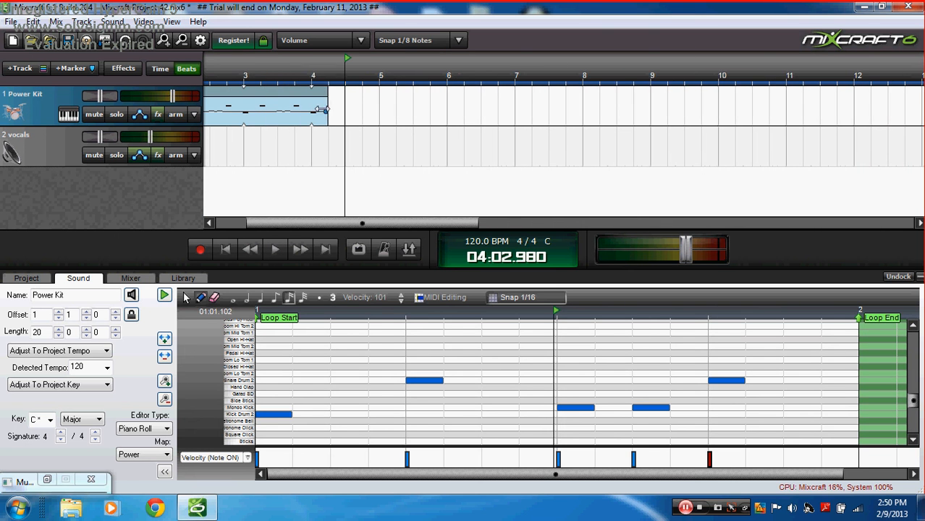
Step: Create a new empty drum clip at the playhead and draw tom notes plus a snare hit
{"action": "double_click", "coordinate": [348, 107]}
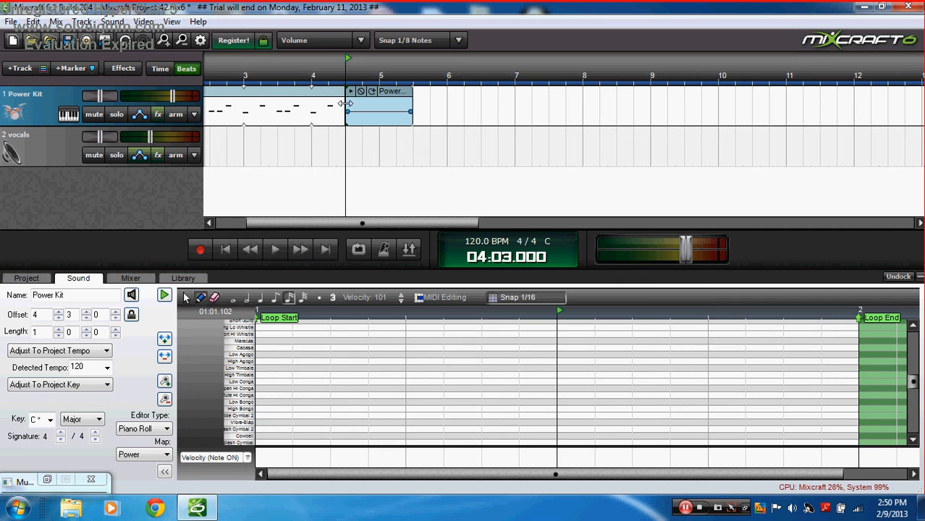
{"action": "scroll", "coordinate": [252, 414], "scroll_direction": "down", "scroll_amount": 4}
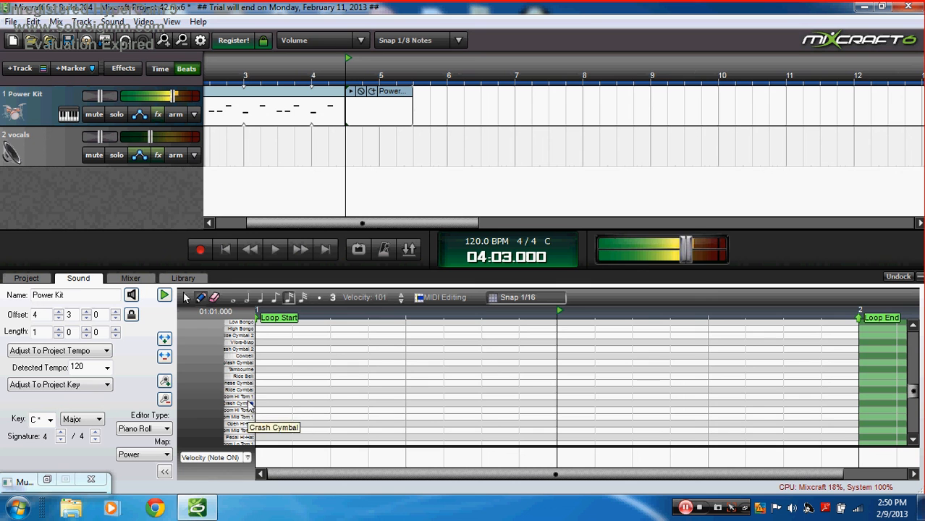
{"action": "scroll", "coordinate": [235, 400], "scroll_direction": "down", "scroll_amount": 3}
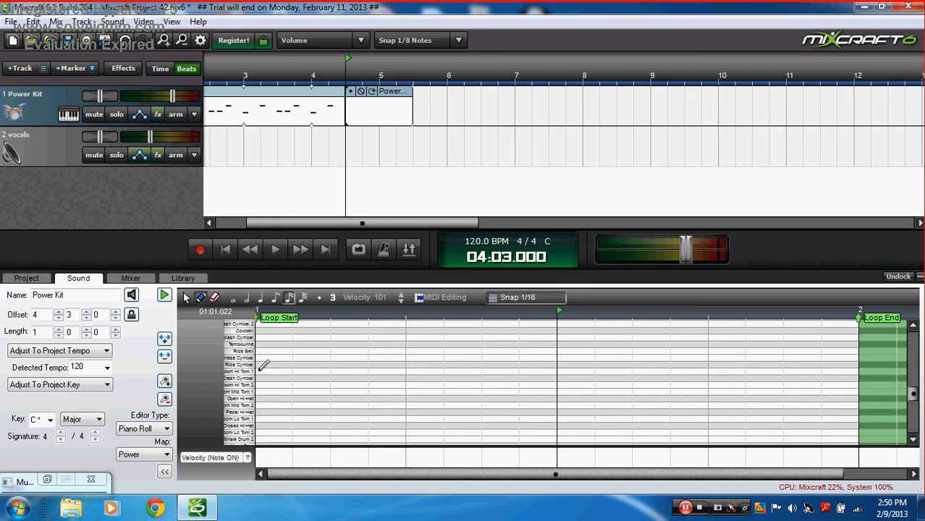
{"action": "left_click_drag", "start_coordinate": [260, 372], "coordinate": [293, 373]}
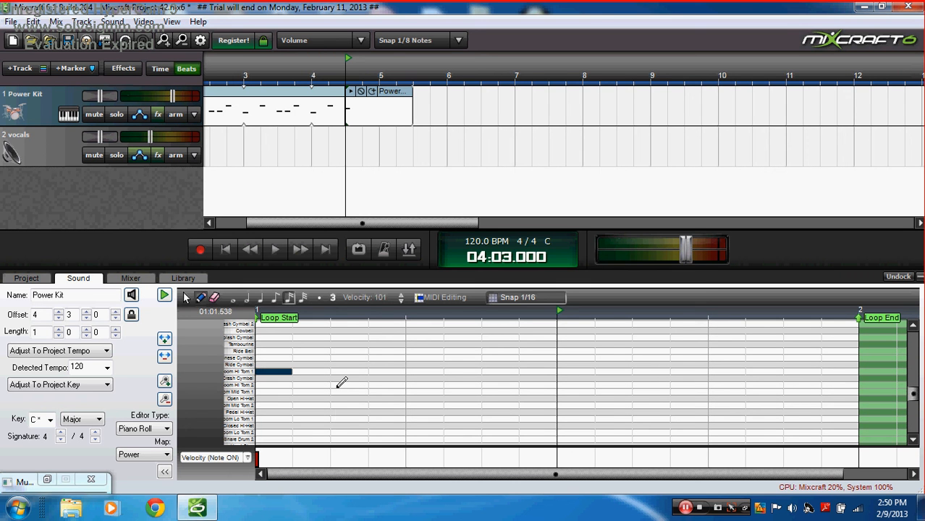
{"action": "left_click", "coordinate": [338, 385]}
{"action": "left_click", "coordinate": [424, 390]}
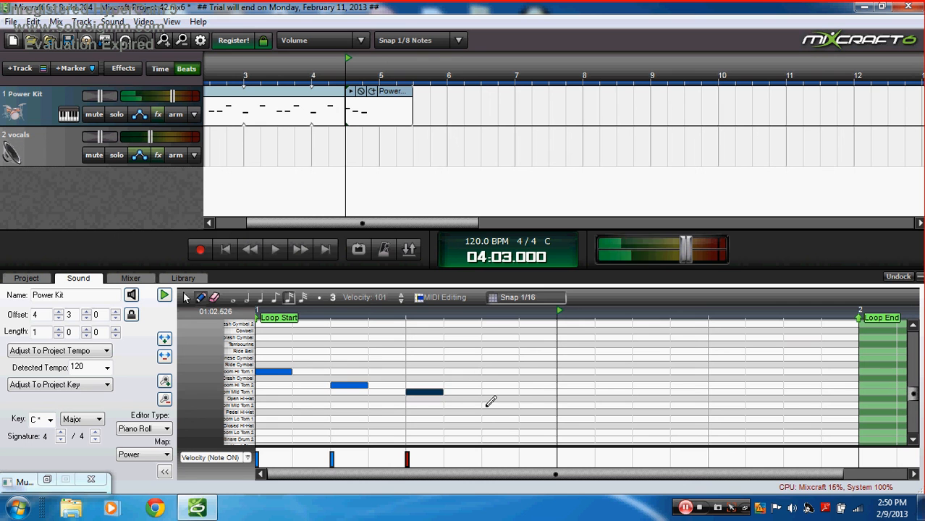
{"action": "left_click", "coordinate": [489, 405]}
{"action": "left_click", "coordinate": [568, 405]}
{"action": "left_click", "coordinate": [640, 405]}
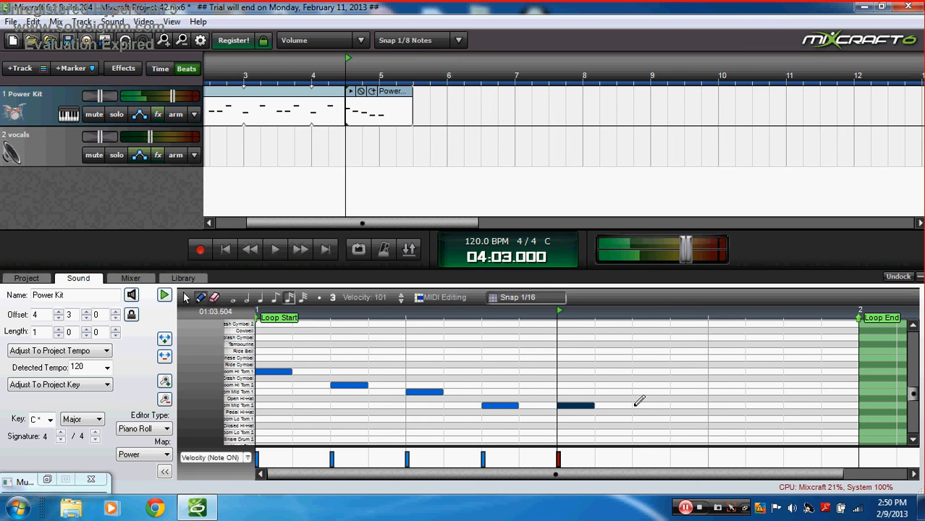
{"action": "scroll", "coordinate": [718, 434], "scroll_direction": "down", "scroll_amount": 1}
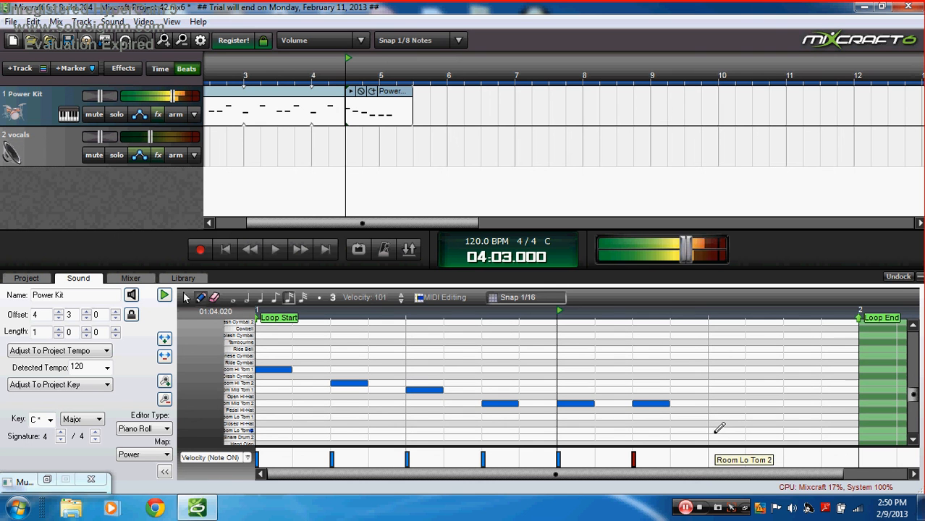
{"action": "left_click", "coordinate": [716, 436]}
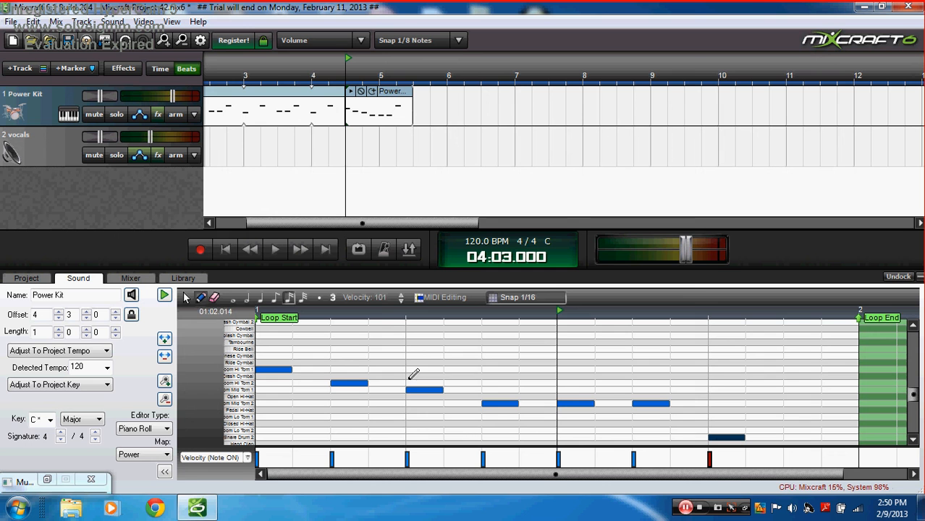
Step: Move notes to the Snare Drum 2 and Mid Tom 2 rows and delete the extras, keeping three
{"action": "left_click_drag", "start_coordinate": [427, 397], "coordinate": [422, 445]}
{"action": "left_click_drag", "start_coordinate": [355, 382], "coordinate": [351, 402]}
{"action": "right_click", "coordinate": [504, 403]}
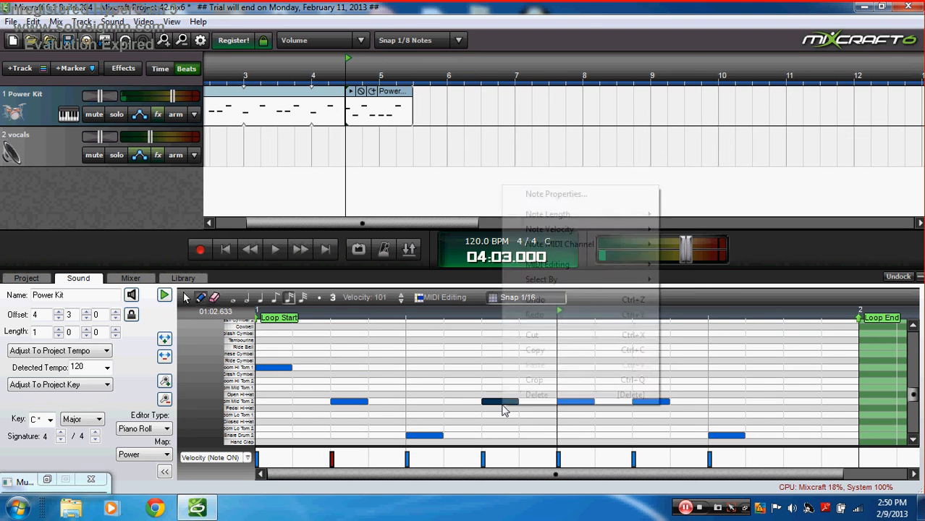
{"action": "left_click", "coordinate": [543, 393]}
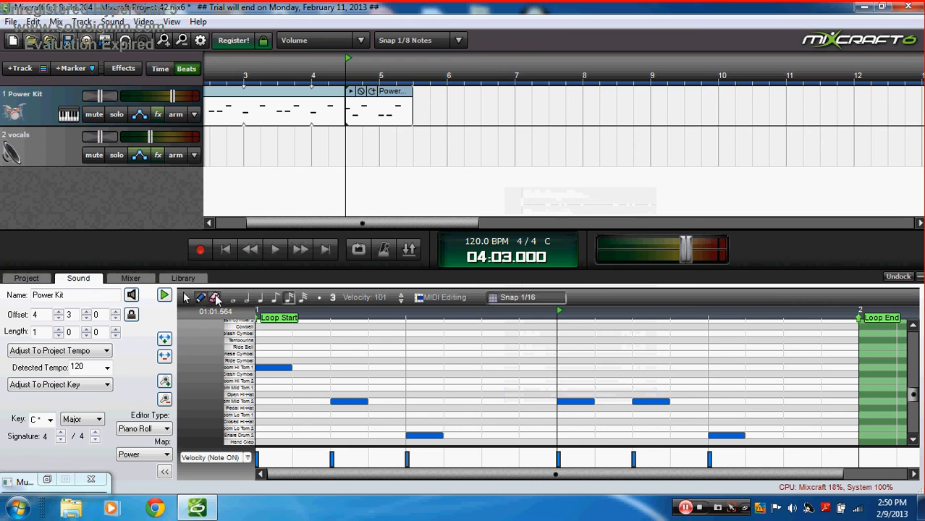
{"action": "left_click", "coordinate": [575, 401]}
{"action": "left_click", "coordinate": [650, 401]}
{"action": "left_click", "coordinate": [724, 435]}
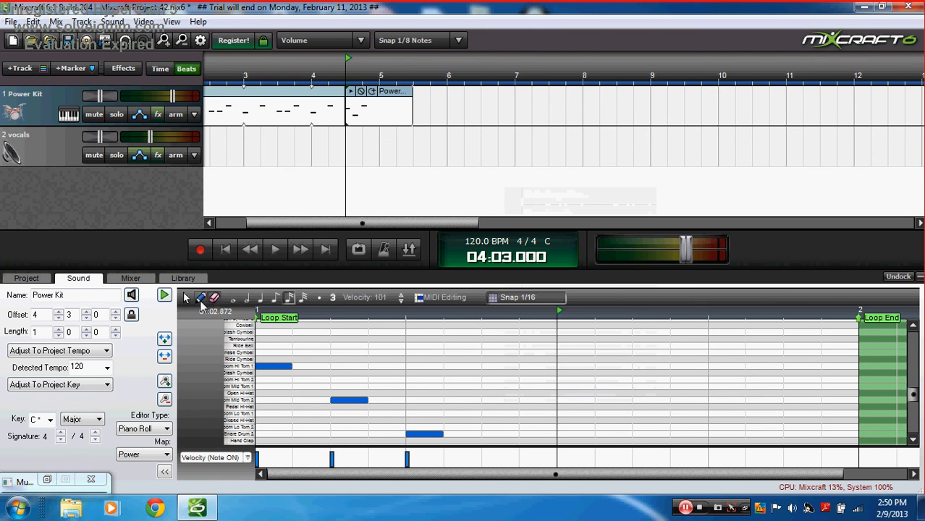
{"action": "left_click", "coordinate": [225, 249]}
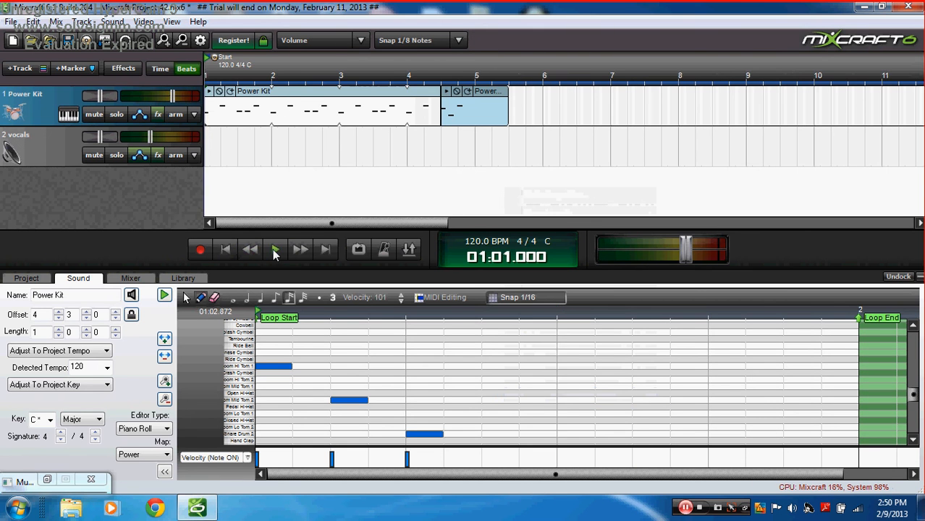
Step: Play the song, trim the fill clip to end at bar 5, and select the first drum clip
{"action": "left_click", "coordinate": [275, 249]}
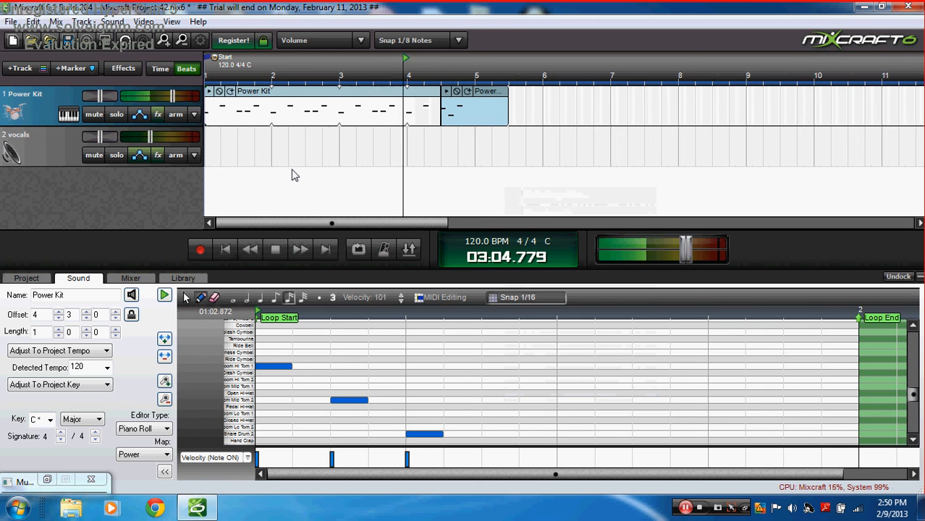
{"action": "left_click", "coordinate": [275, 249]}
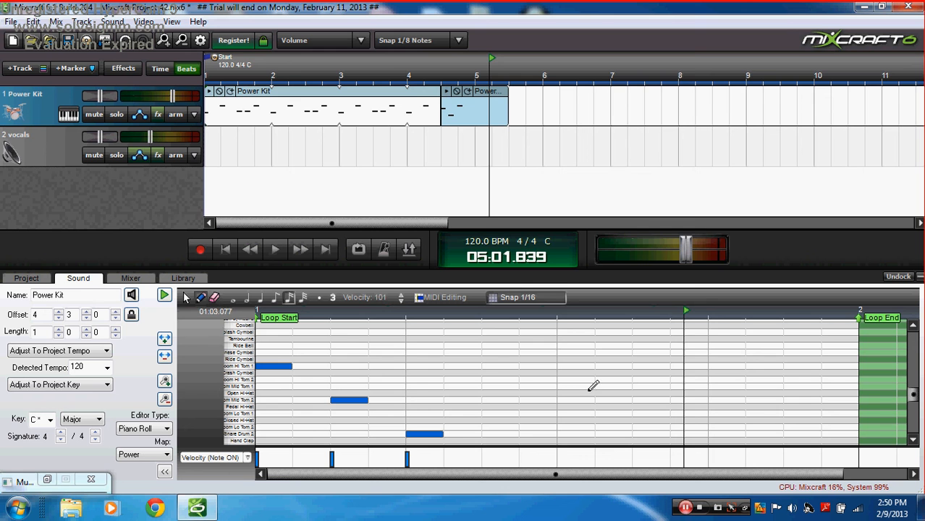
{"action": "left_click_drag", "start_coordinate": [506, 103], "coordinate": [474, 102]}
{"action": "left_click", "coordinate": [320, 100]}
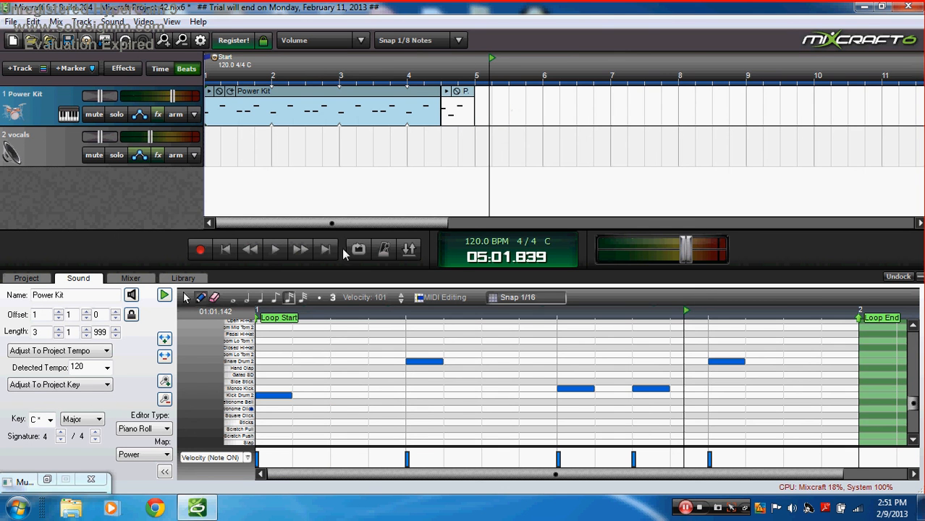
Step: Create a new one-bar drum clip at bar 5 and audition the kit's drum sounds
{"action": "double_click", "coordinate": [477, 105]}
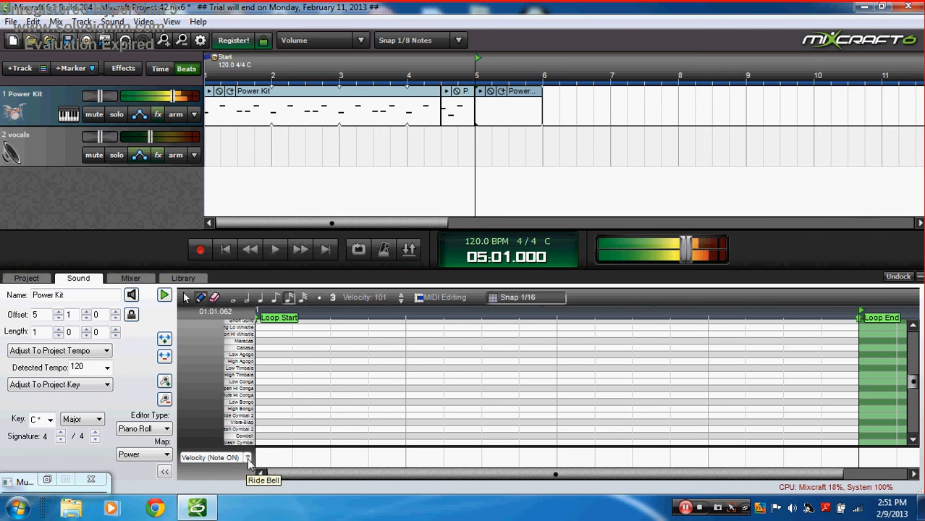
{"action": "scroll", "coordinate": [242, 434], "scroll_direction": "down", "scroll_amount": 5}
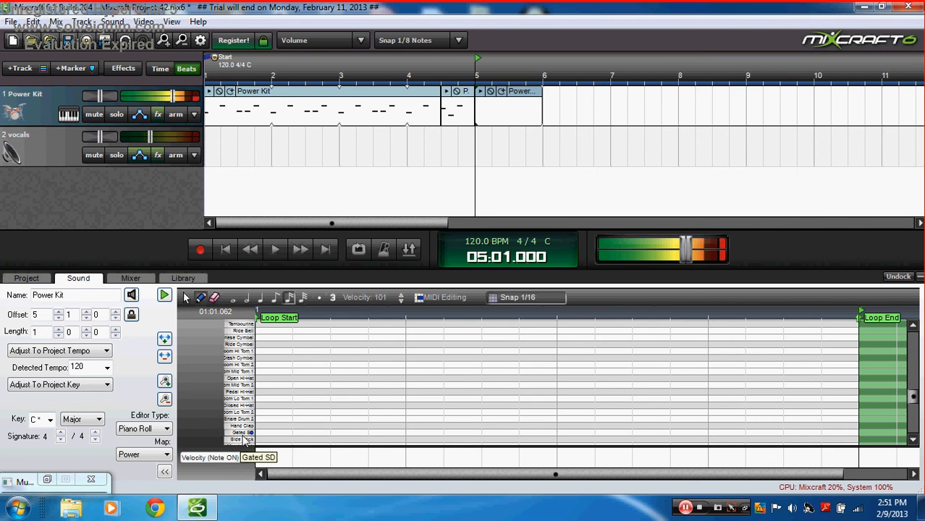
{"action": "scroll", "coordinate": [244, 441], "scroll_direction": "down", "scroll_amount": 1}
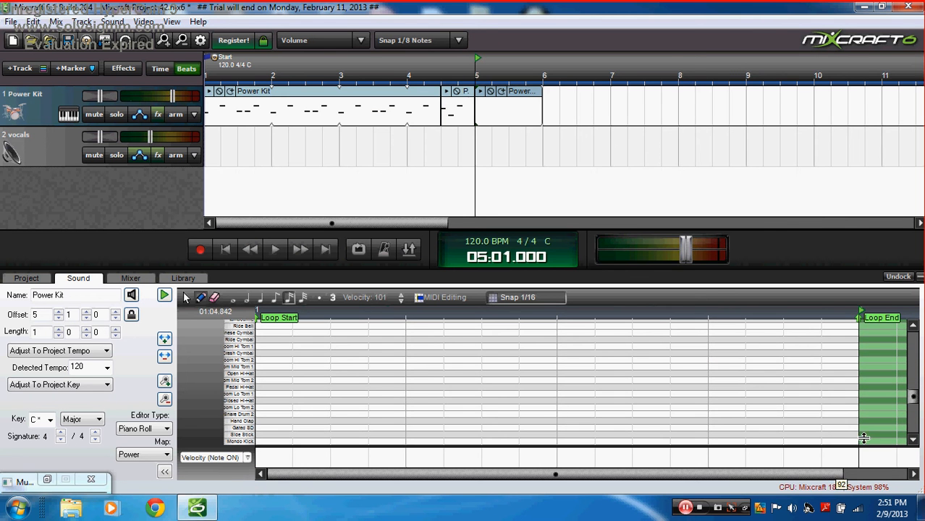
{"action": "left_click", "coordinate": [912, 439]}
{"action": "left_click", "coordinate": [913, 439]}
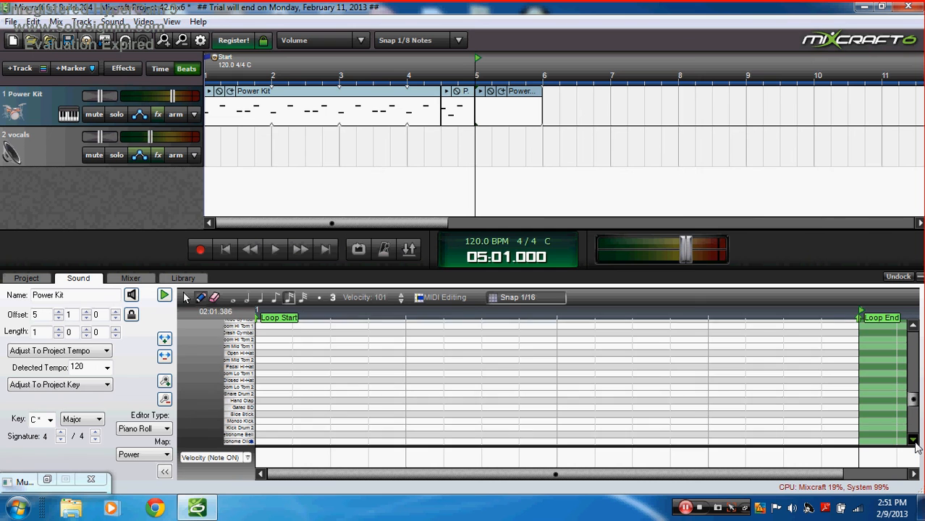
{"action": "left_click", "coordinate": [912, 439]}
{"action": "left_click", "coordinate": [250, 422]}
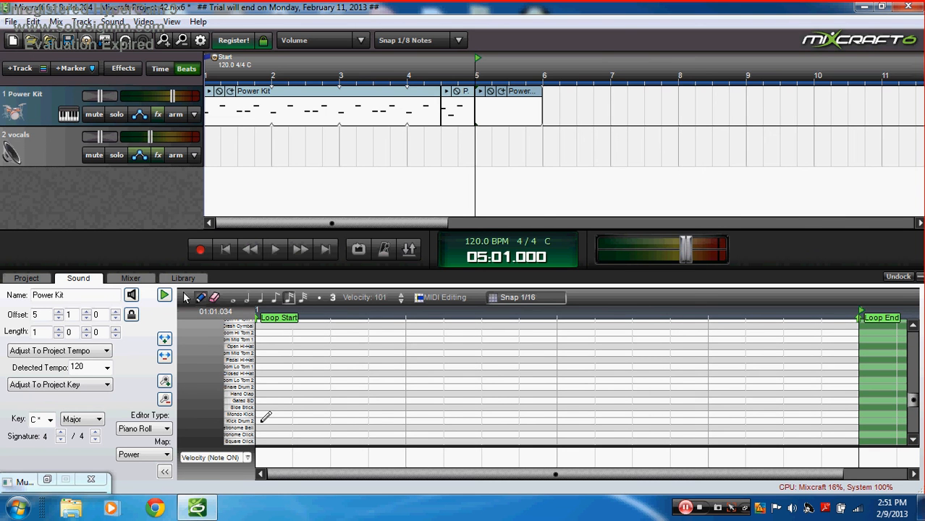
{"action": "left_click", "coordinate": [272, 97]}
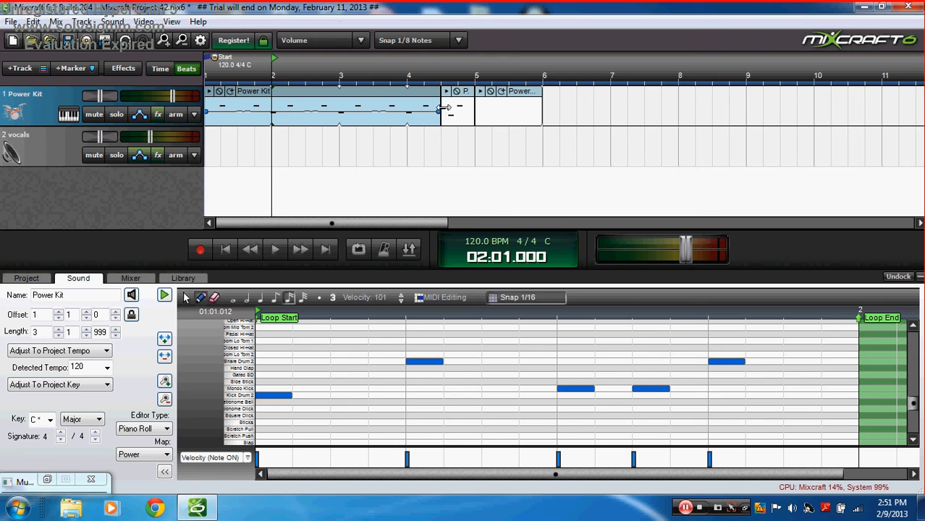
{"action": "left_click", "coordinate": [518, 98]}
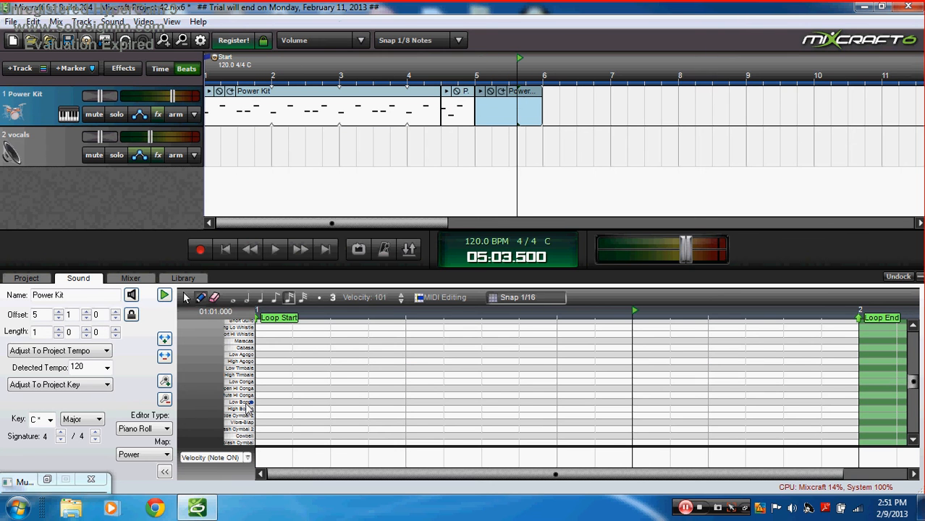
{"action": "left_click_drag", "start_coordinate": [245, 403], "coordinate": [254, 464]}
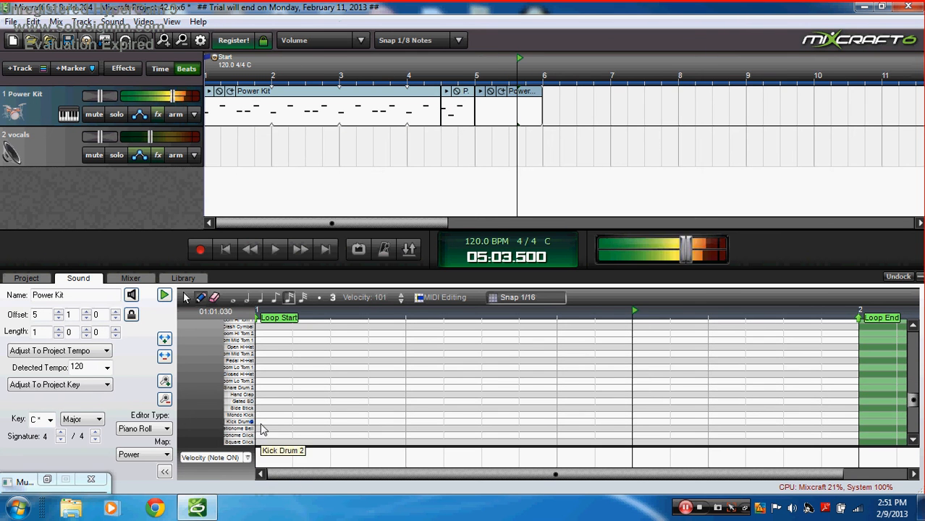
Step: Write a five-note beat of three kicks and two snares, then play and stop it
{"action": "left_click", "coordinate": [263, 421]}
{"action": "left_click", "coordinate": [423, 388]}
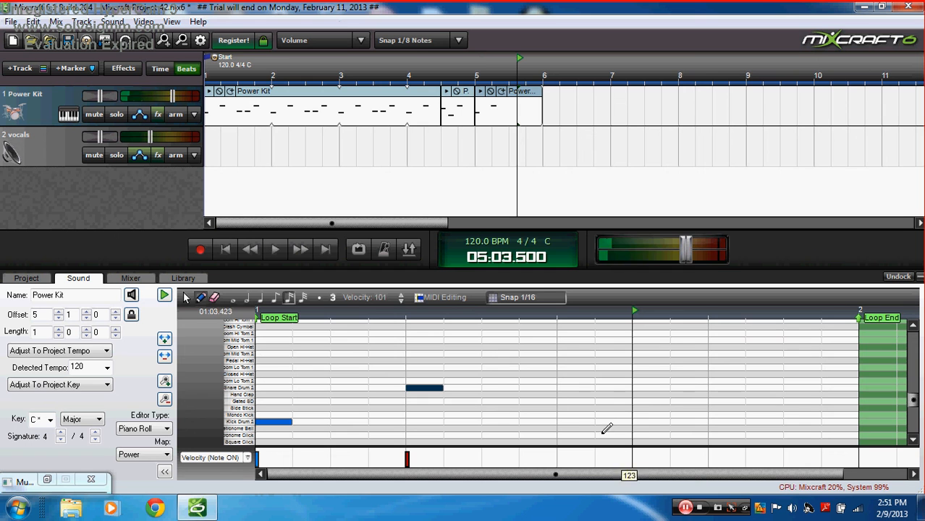
{"action": "left_click", "coordinate": [571, 421]}
{"action": "left_click", "coordinate": [640, 421]}
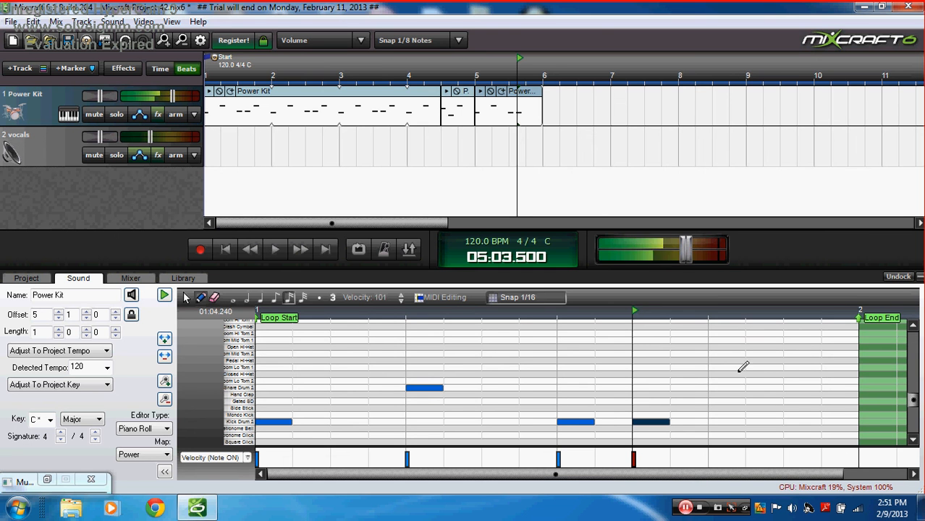
{"action": "left_click", "coordinate": [716, 388]}
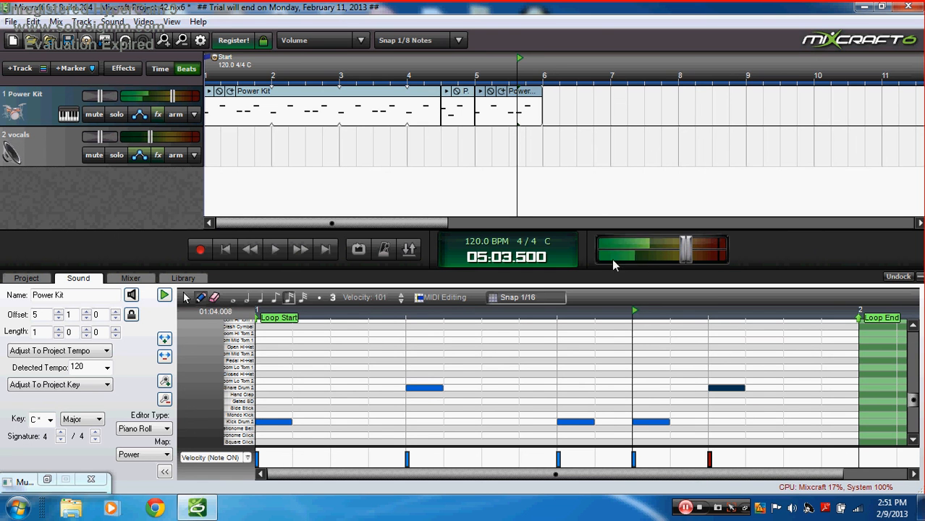
{"action": "left_click", "coordinate": [488, 92]}
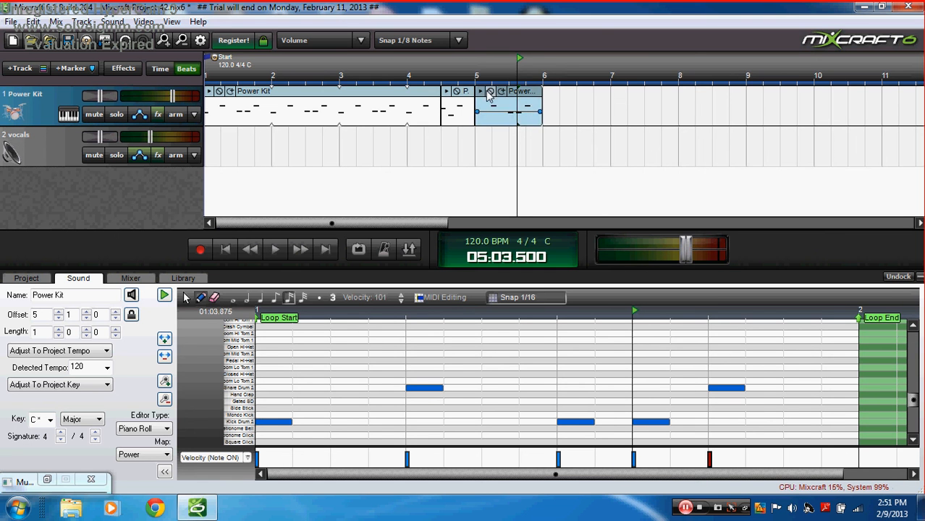
{"action": "key", "text": "space"}
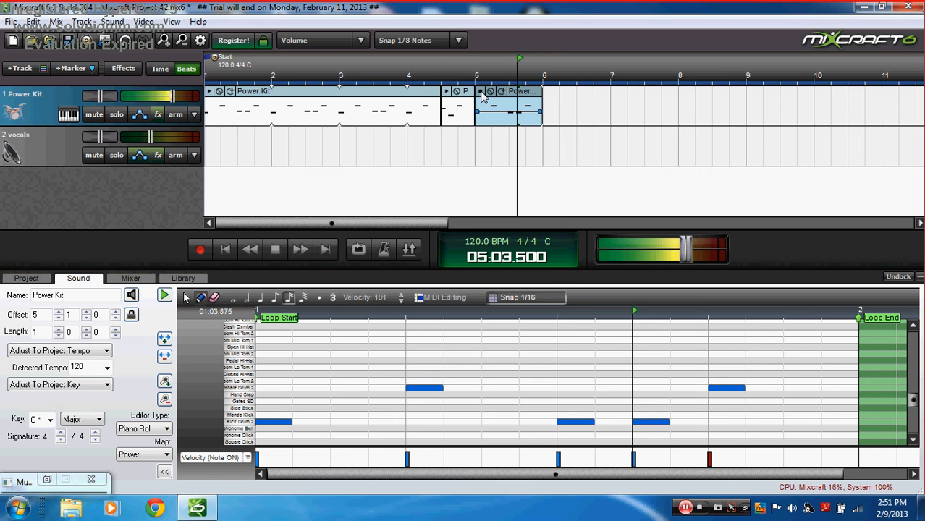
{"action": "left_click", "coordinate": [481, 92]}
{"action": "left_click", "coordinate": [243, 360]}
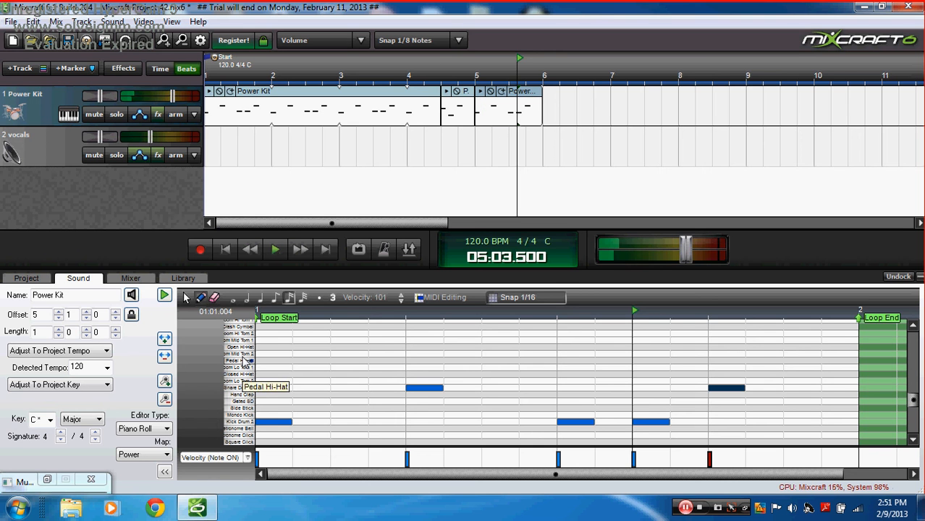
Step: Add a crash at loop start, put the one-bar beat at bar 1, and trim the Power Kit clip to mid bar 4
{"action": "left_click", "coordinate": [260, 326]}
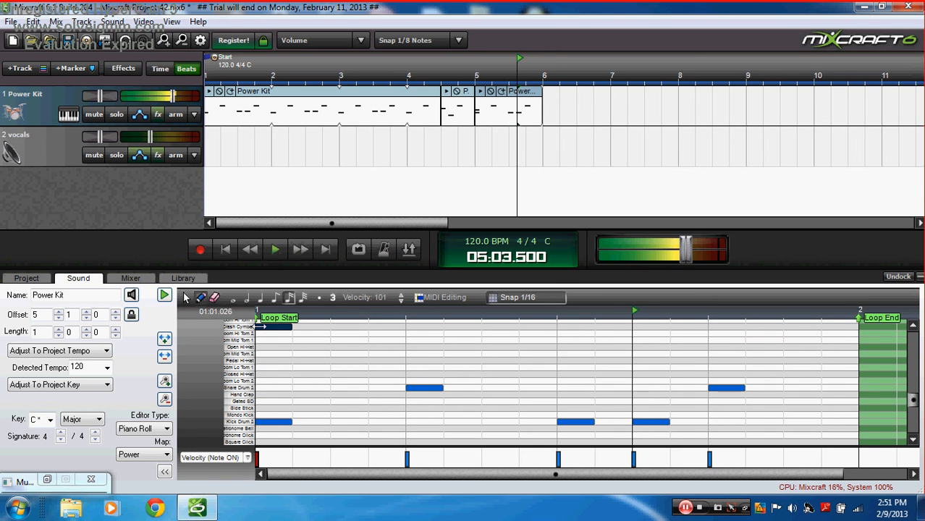
{"action": "left_click_drag", "start_coordinate": [431, 98], "coordinate": [793, 60]}
{"action": "left_click_drag", "start_coordinate": [511, 93], "coordinate": [260, 91]}
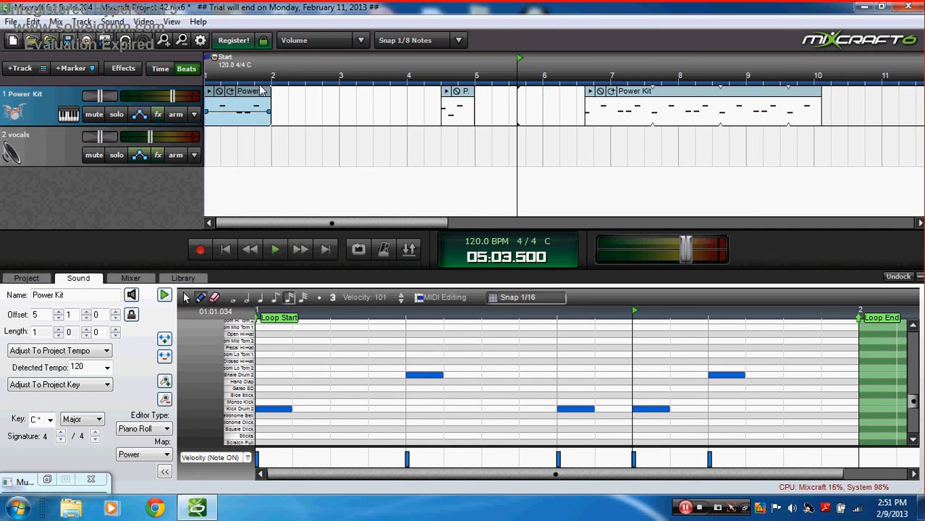
{"action": "left_click_drag", "start_coordinate": [664, 93], "coordinate": [355, 92]}
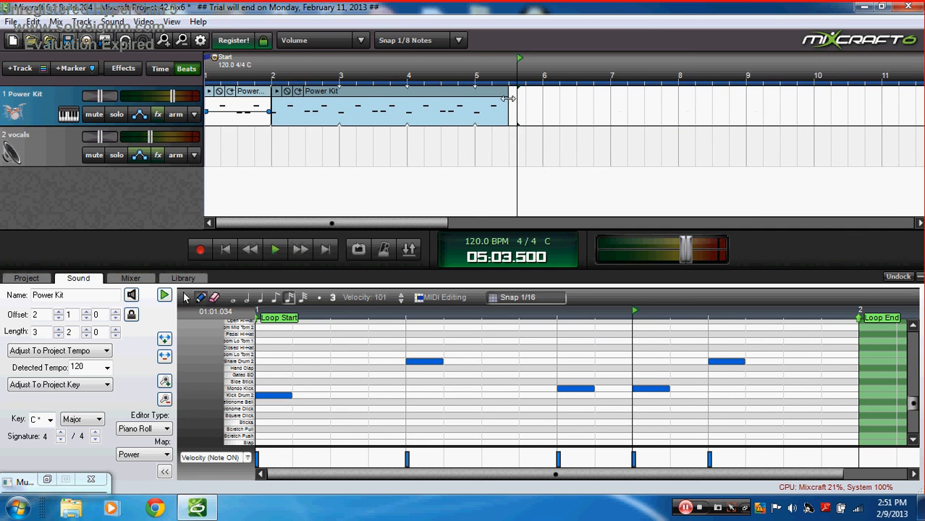
{"action": "left_click_drag", "start_coordinate": [509, 99], "coordinate": [440, 98]}
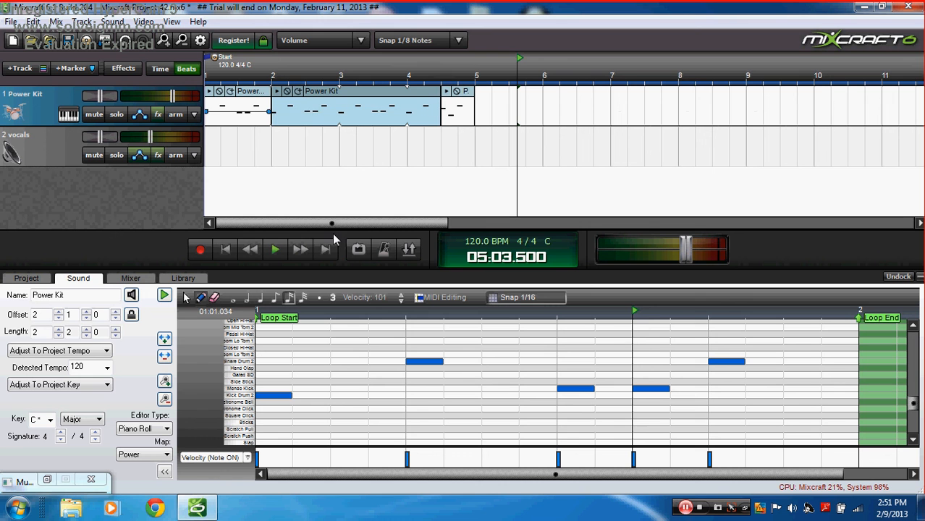
{"action": "left_click", "coordinate": [225, 253]}
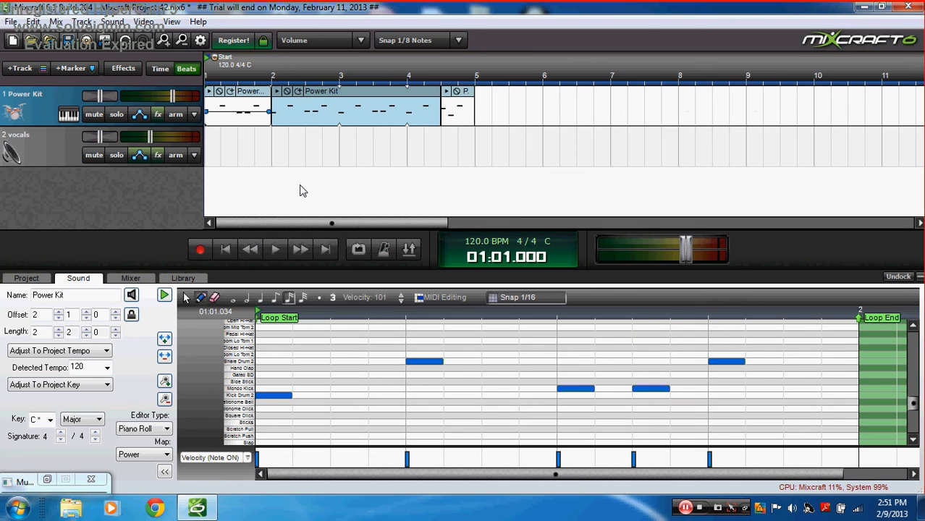
Step: Add a closed, open and pedal hi-hat pattern across the first Power Kit clip
{"action": "left_click", "coordinate": [262, 94]}
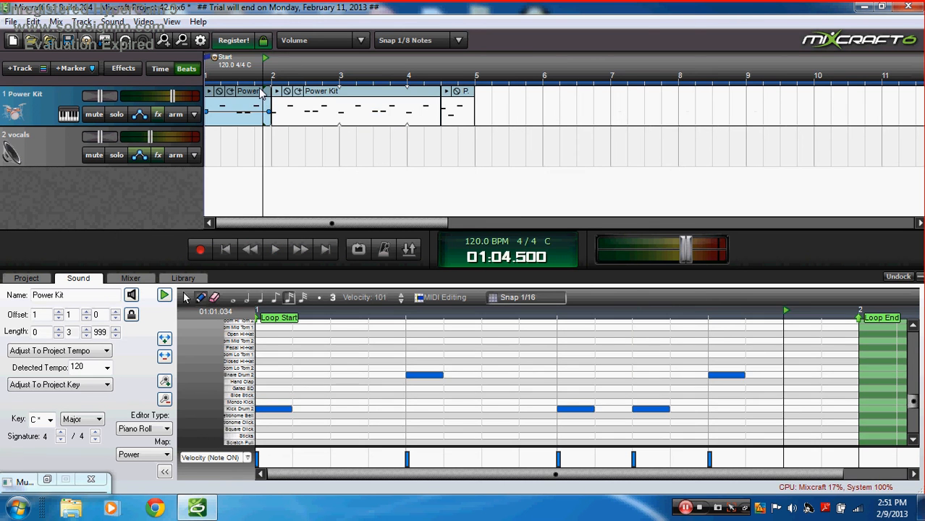
{"action": "left_click", "coordinate": [244, 369]}
{"action": "left_click", "coordinate": [244, 378]}
{"action": "left_click", "coordinate": [245, 375]}
{"action": "left_click", "coordinate": [247, 354]}
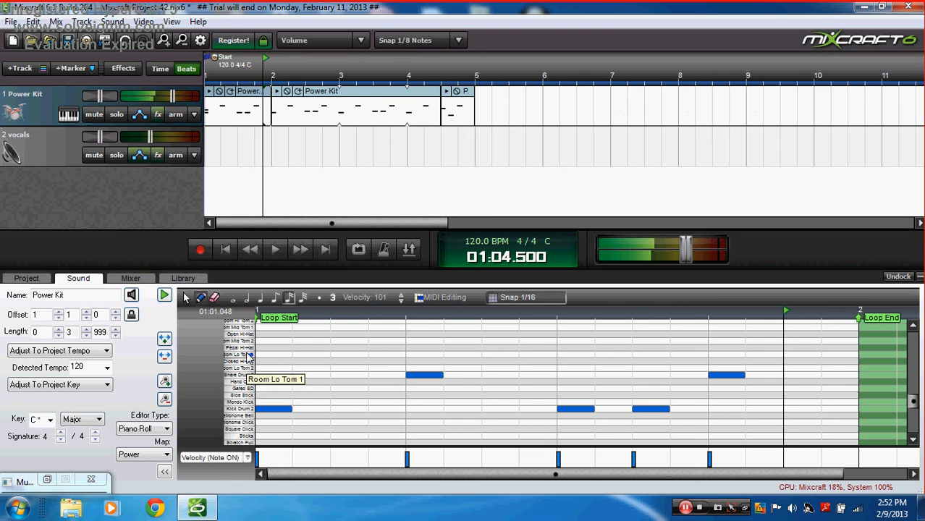
{"action": "left_click", "coordinate": [271, 361]}
{"action": "left_click", "coordinate": [344, 361]}
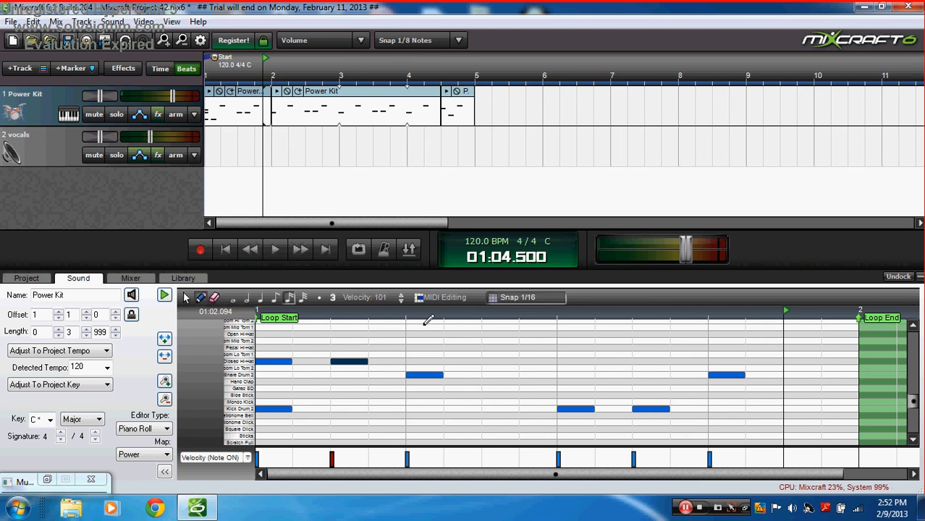
{"action": "left_click", "coordinate": [419, 334]}
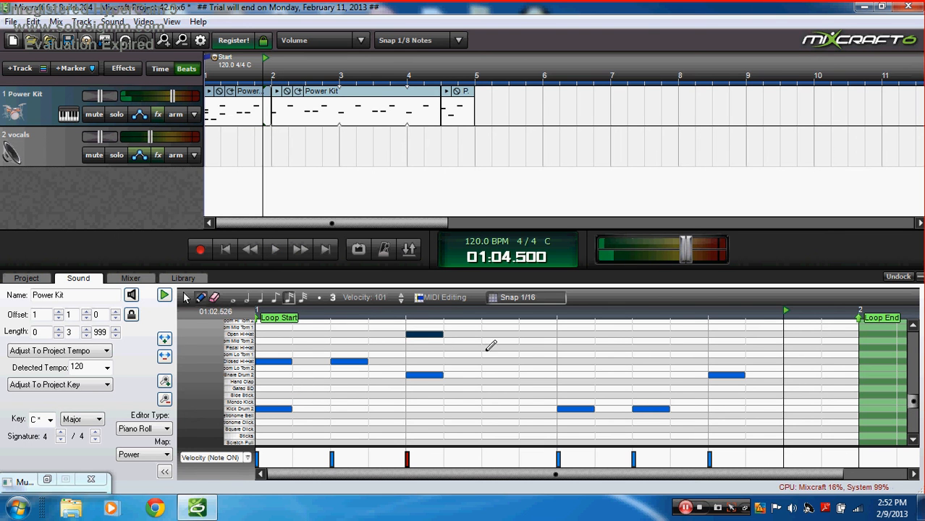
{"action": "left_click", "coordinate": [489, 348]}
{"action": "left_click", "coordinate": [565, 361]}
{"action": "left_click", "coordinate": [640, 347]}
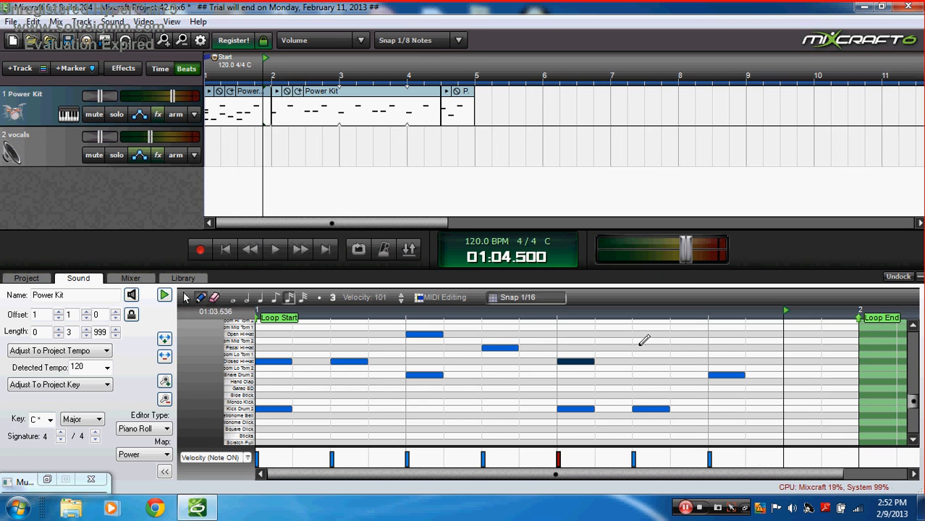
{"action": "left_click", "coordinate": [720, 333]}
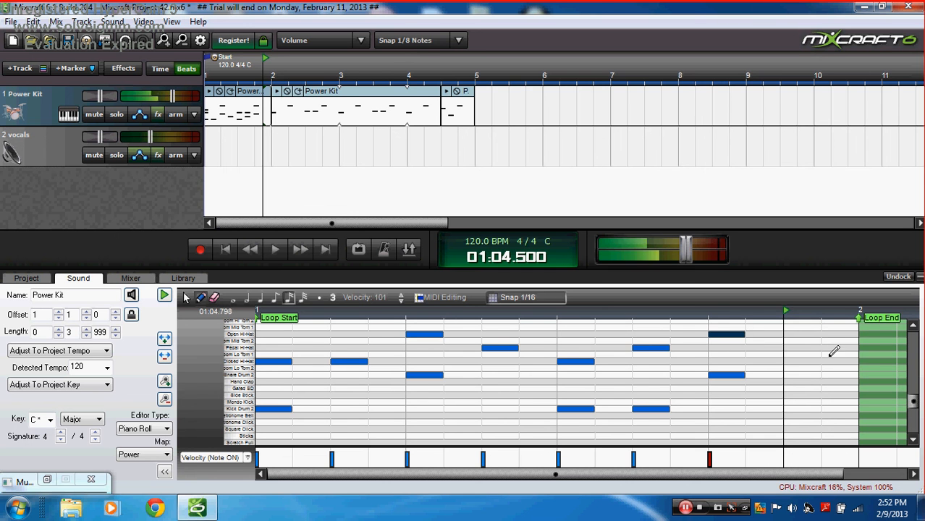
{"action": "left_click", "coordinate": [792, 347]}
Step: Add a closed, pedal and open hi-hat pattern to the second Power Kit clip
{"action": "left_click", "coordinate": [342, 108]}
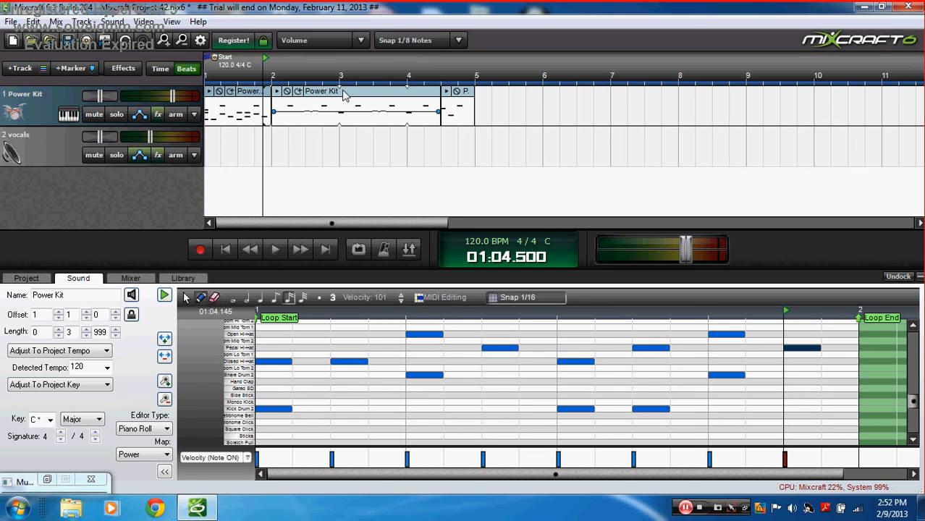
{"action": "left_click", "coordinate": [252, 363]}
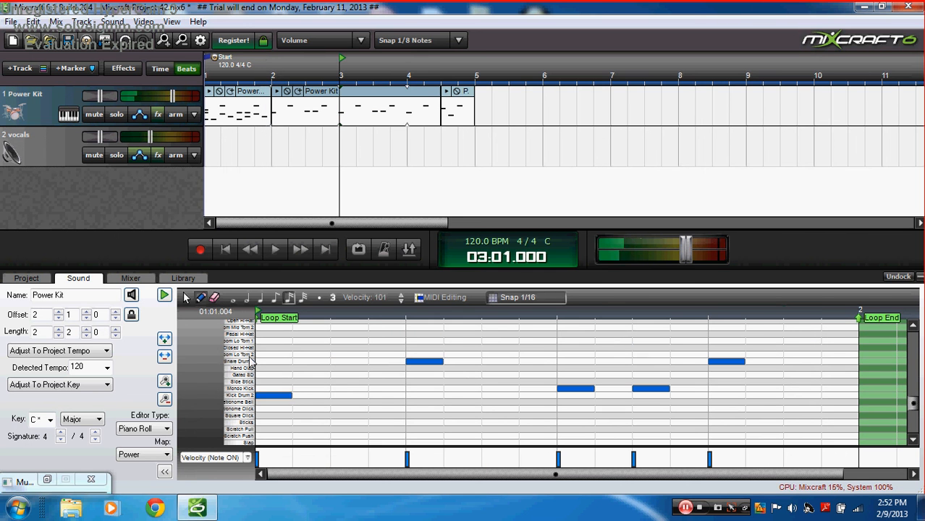
{"action": "left_click", "coordinate": [252, 338]}
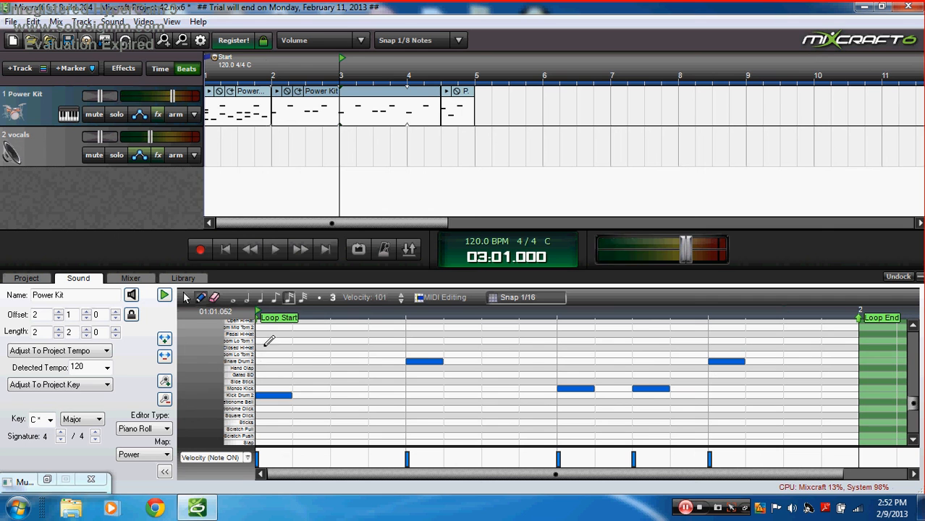
{"action": "left_click", "coordinate": [264, 348]}
{"action": "left_click", "coordinate": [307, 333]}
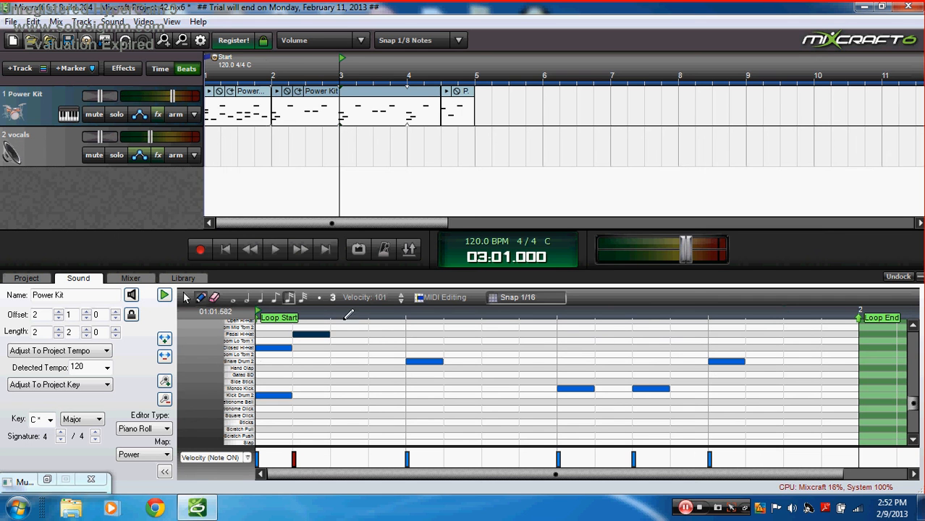
{"action": "left_click", "coordinate": [347, 321]}
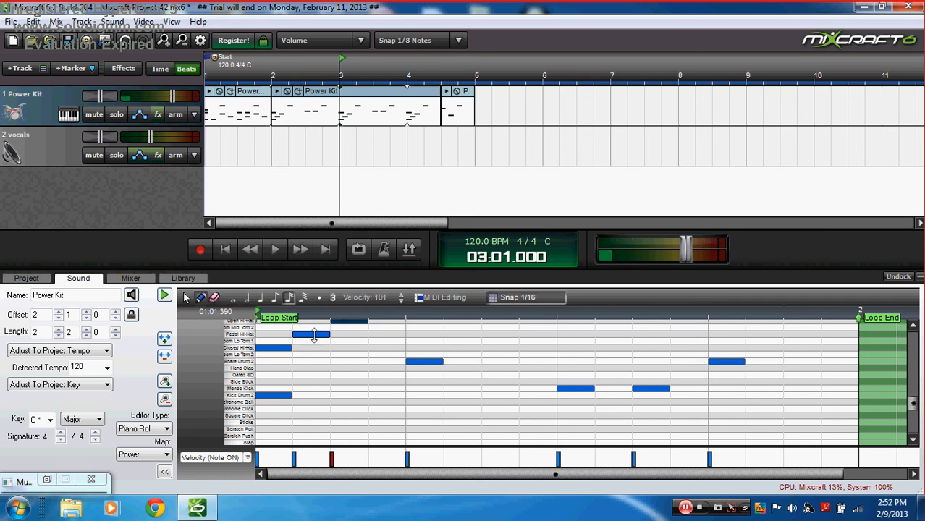
{"action": "left_click_drag", "start_coordinate": [314, 335], "coordinate": [425, 323]}
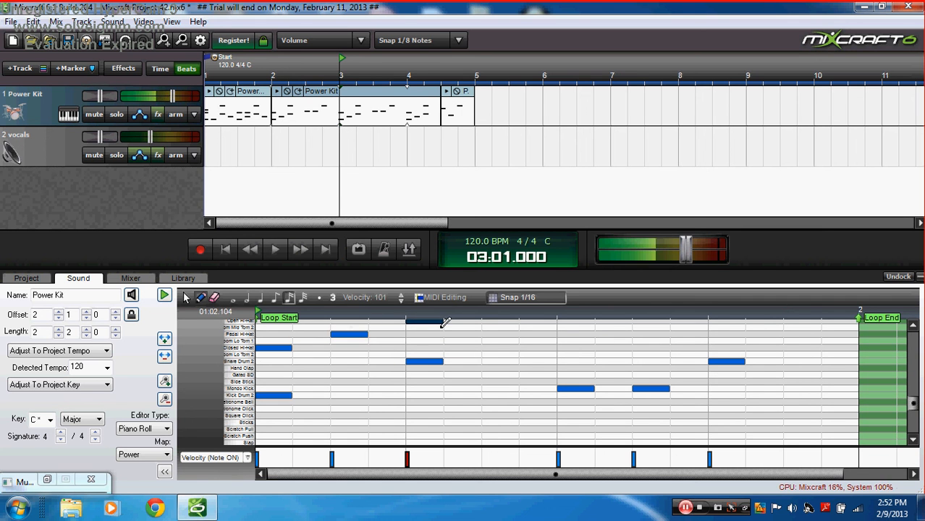
{"action": "left_click", "coordinate": [489, 334]}
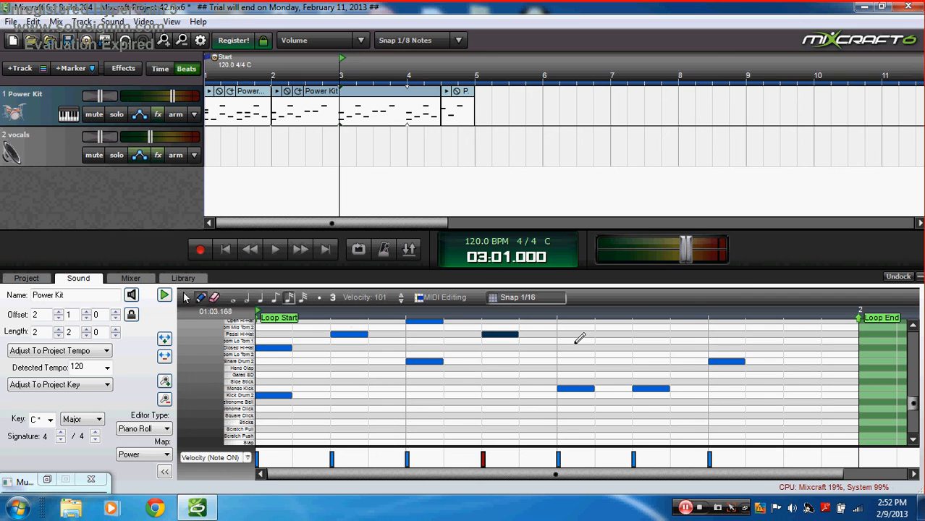
{"action": "left_click", "coordinate": [571, 348]}
{"action": "left_click", "coordinate": [636, 334]}
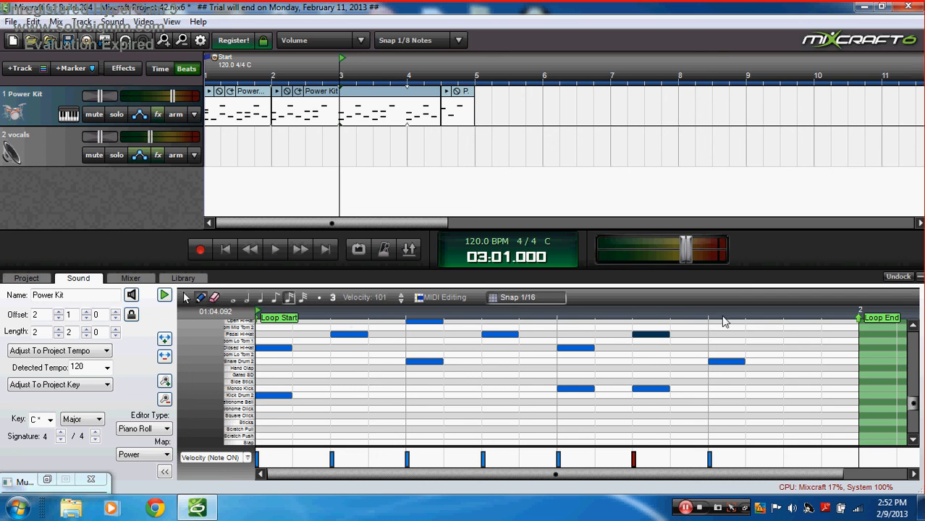
{"action": "left_click", "coordinate": [720, 320]}
{"action": "left_click", "coordinate": [790, 335]}
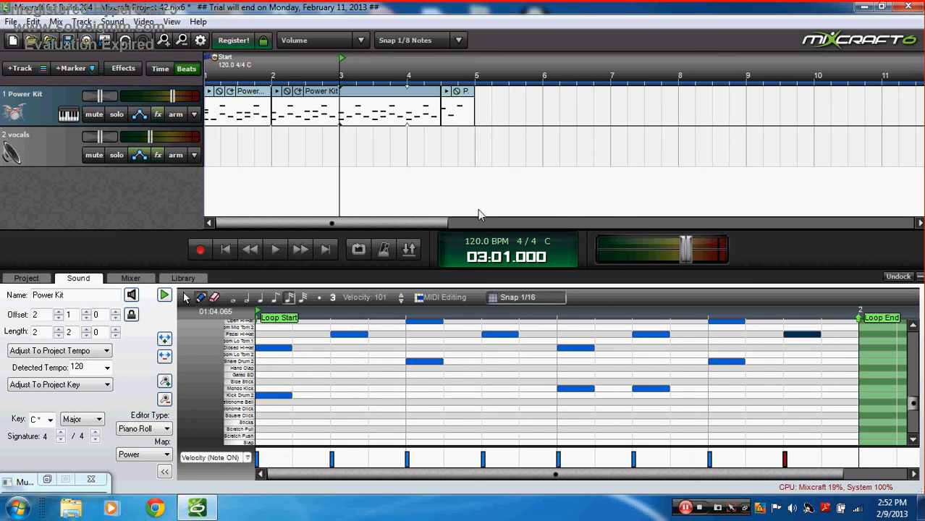
Step: Play the song from the start to hear the hi-hats, then reselect the first clip
{"action": "left_click", "coordinate": [244, 250]}
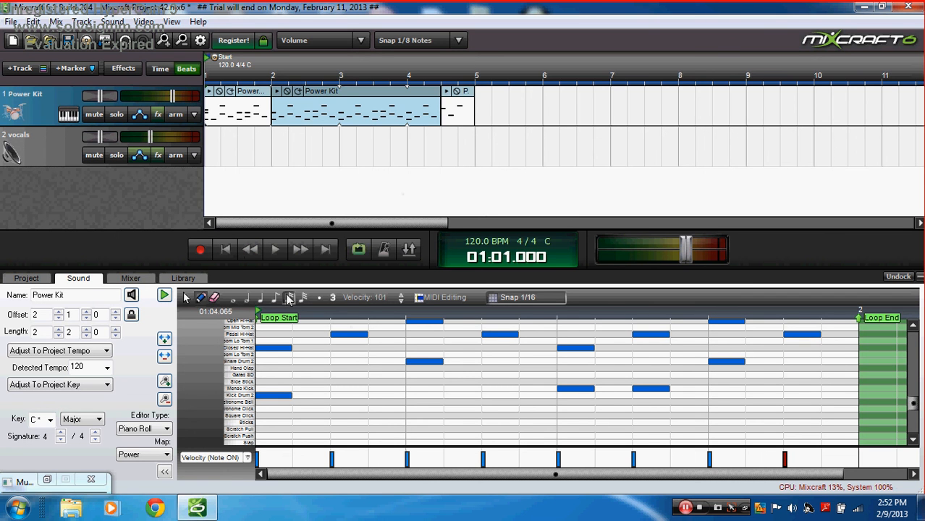
{"action": "left_click", "coordinate": [274, 249]}
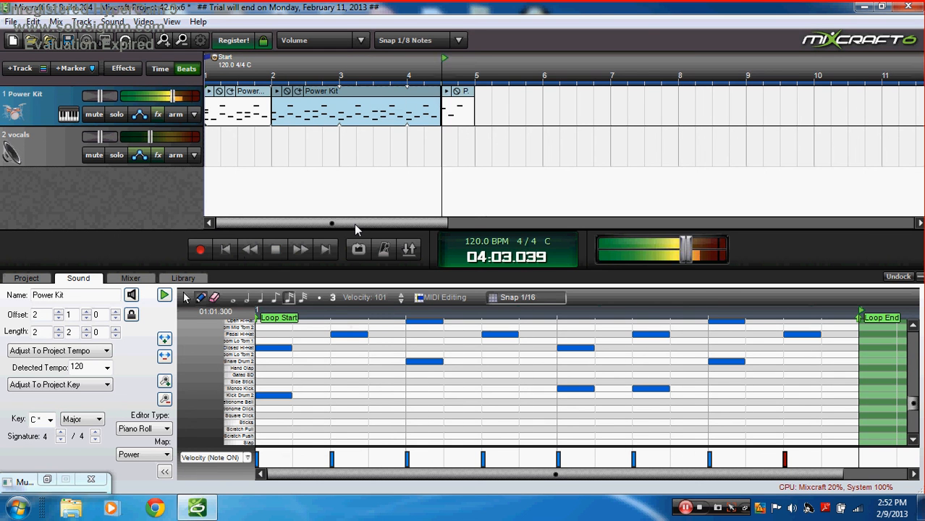
{"action": "left_click", "coordinate": [259, 98]}
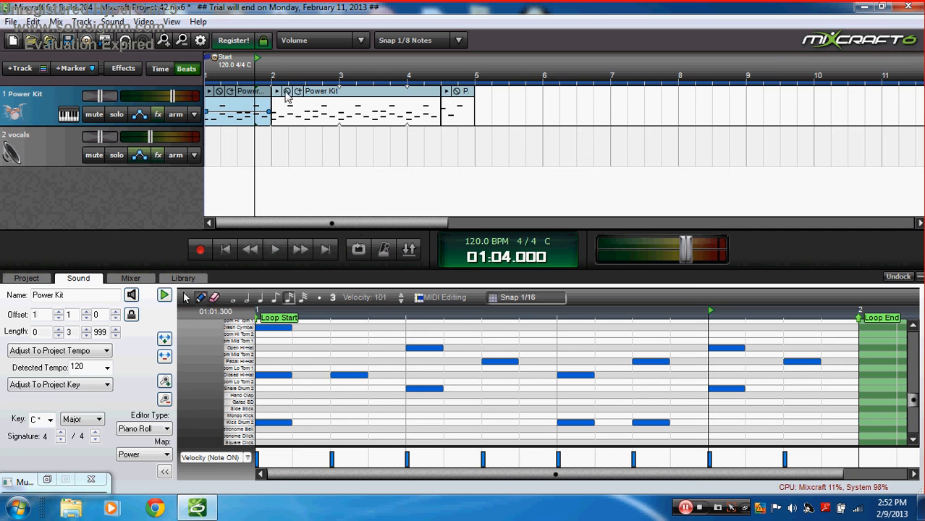
Step: Copy the three Power Kit clips and paste copies at bars 5 and 9
{"action": "left_click", "coordinate": [341, 94], "text": "ctrl"}
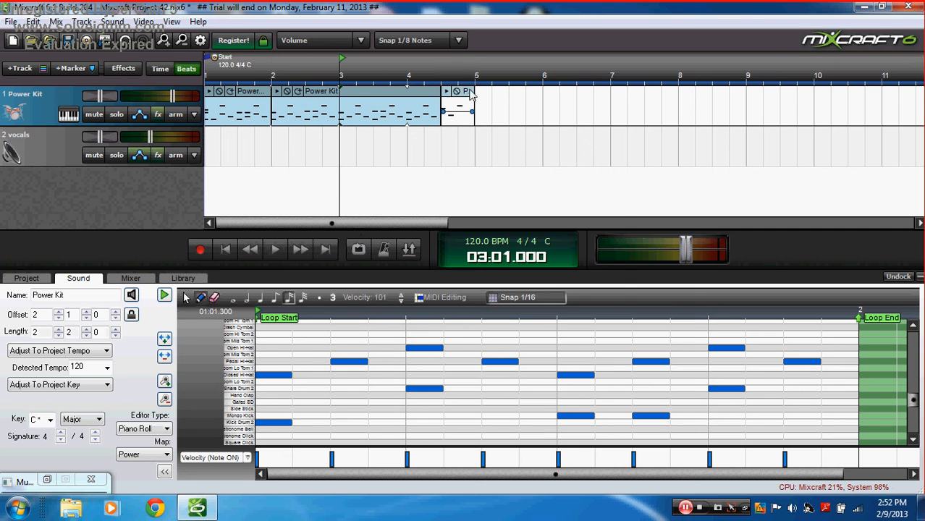
{"action": "left_click", "coordinate": [469, 94], "text": "ctrl"}
{"action": "right_click", "coordinate": [470, 92]}
{"action": "left_click", "coordinate": [515, 209]}
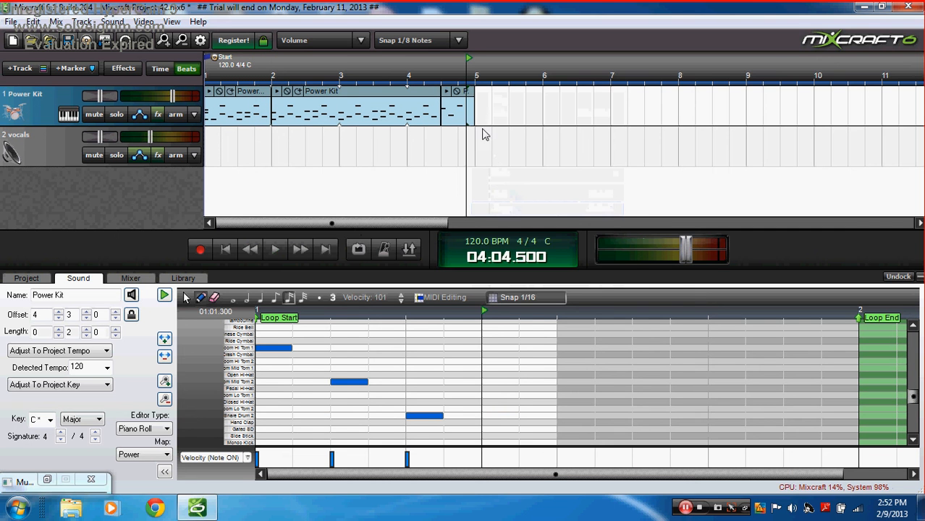
{"action": "right_click", "coordinate": [477, 114]}
{"action": "left_click", "coordinate": [502, 186]}
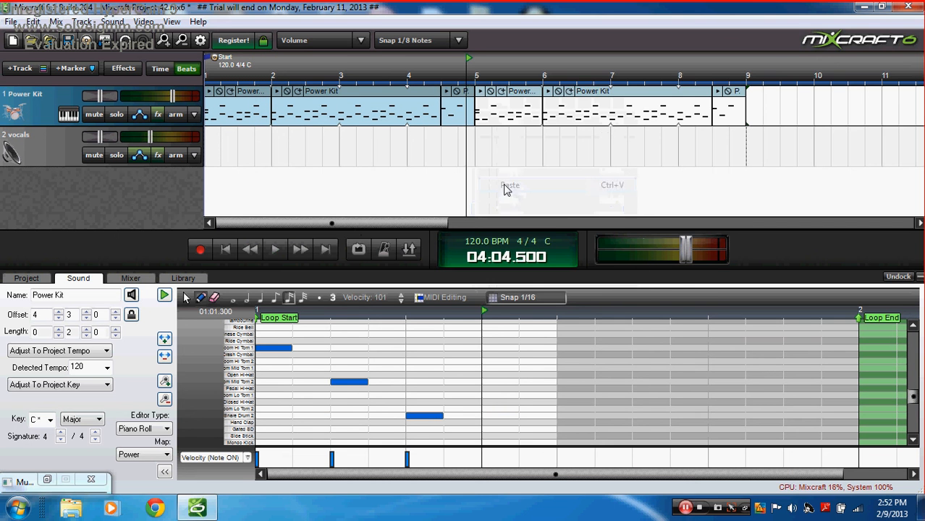
{"action": "right_click", "coordinate": [751, 105]}
{"action": "left_click", "coordinate": [780, 176]}
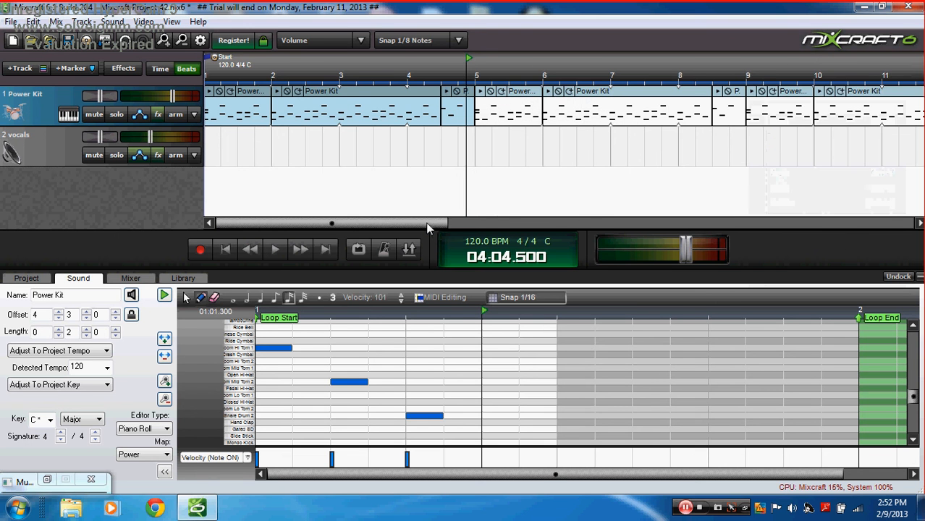
Step: Paste another copy of the drum clips at bar 13, then copy the Power Kit clips again
{"action": "left_click_drag", "start_coordinate": [425, 222], "coordinate": [585, 229]}
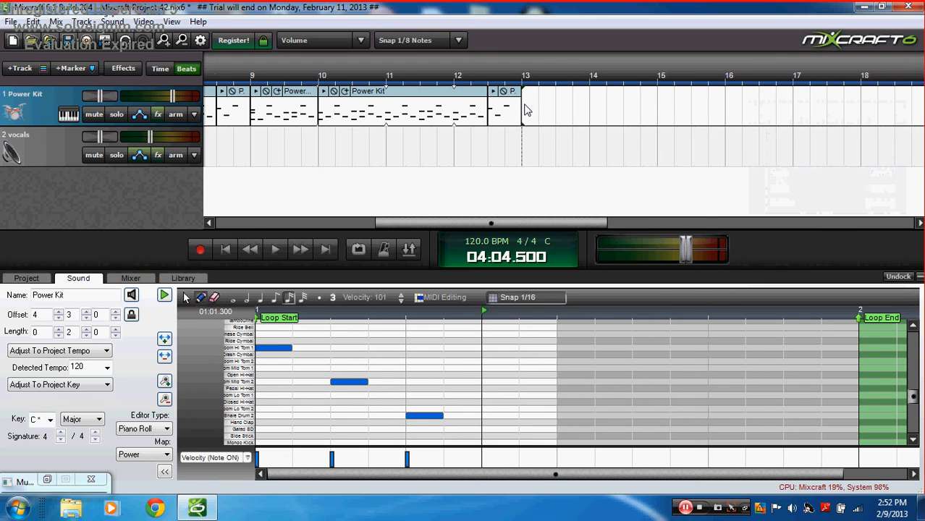
{"action": "right_click", "coordinate": [526, 109]}
{"action": "left_click", "coordinate": [545, 180]}
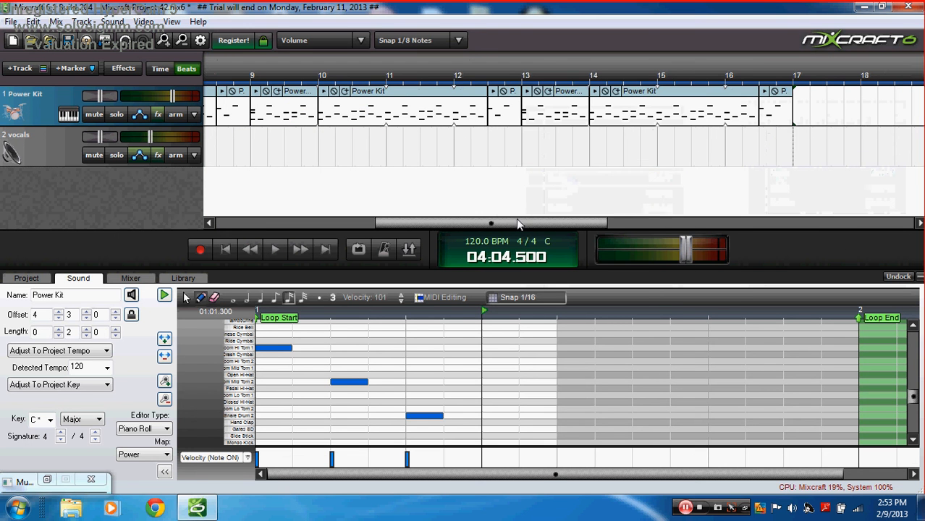
{"action": "left_click_drag", "start_coordinate": [517, 223], "coordinate": [631, 227]}
{"action": "right_click", "coordinate": [447, 109]}
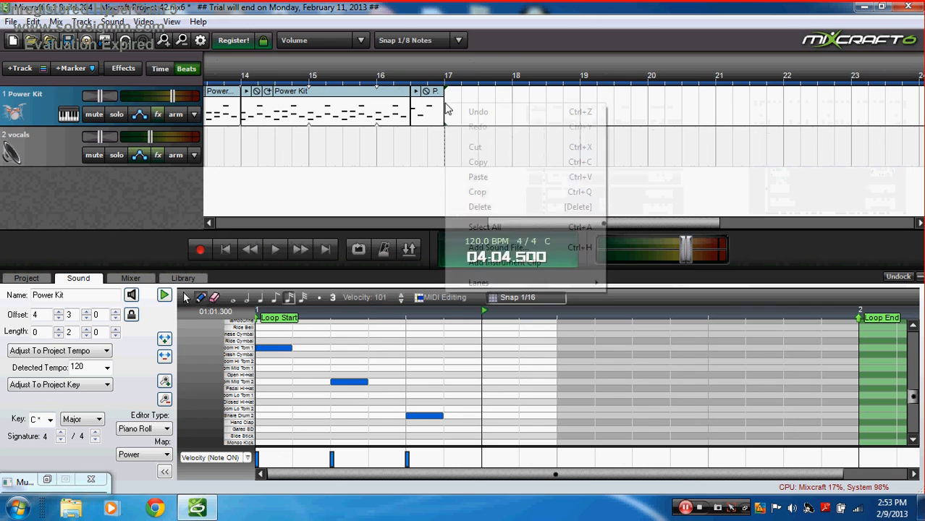
{"action": "left_click", "coordinate": [475, 161]}
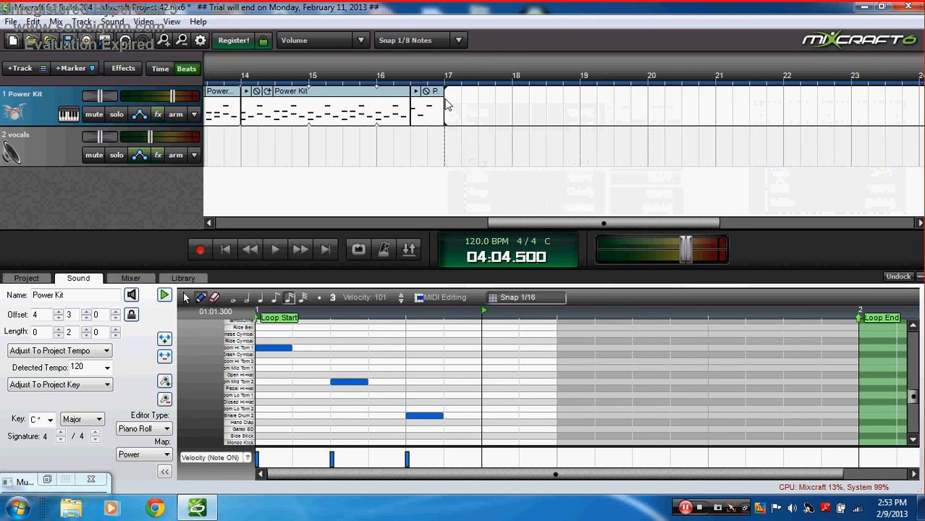
Step: Paste the drum clips at bars 17, 21 and 25, then return to the project start
{"action": "right_click", "coordinate": [447, 107]}
{"action": "left_click", "coordinate": [481, 174]}
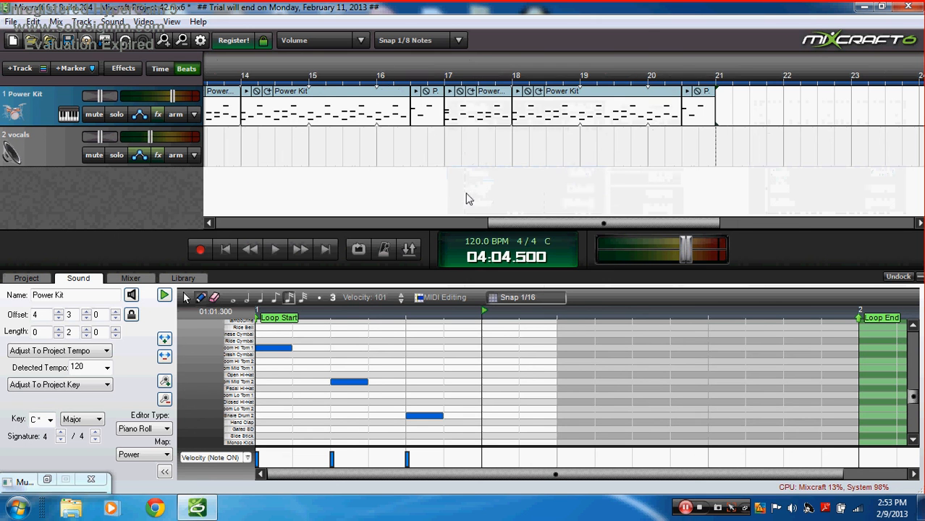
{"action": "left_click_drag", "start_coordinate": [507, 224], "coordinate": [587, 227]}
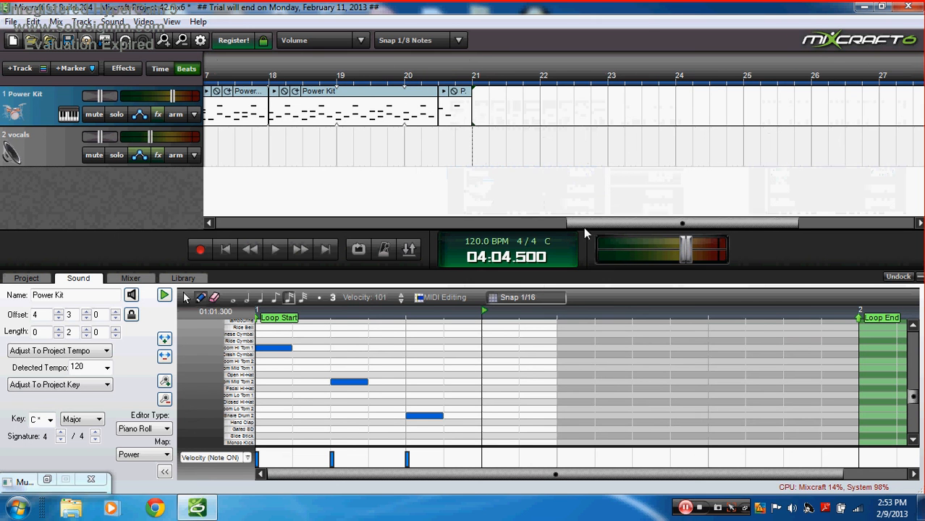
{"action": "right_click", "coordinate": [475, 113]}
{"action": "left_click", "coordinate": [526, 175]}
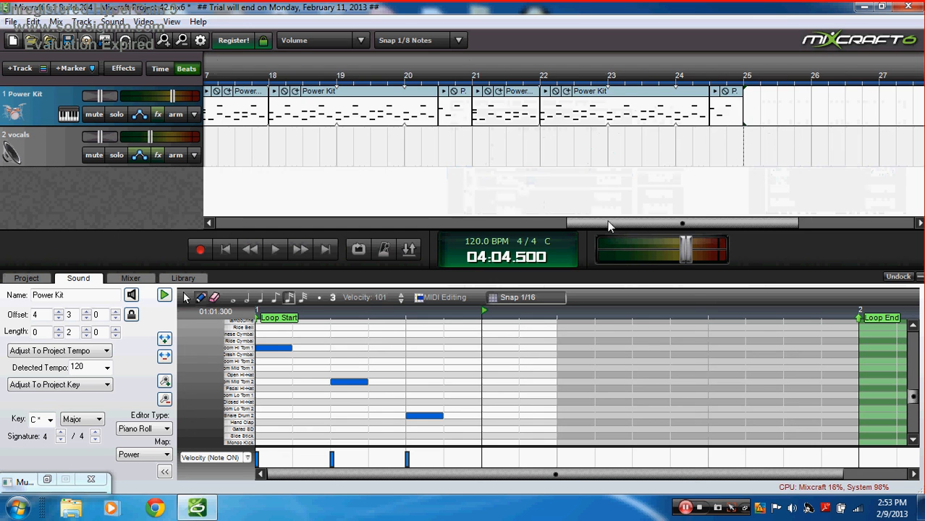
{"action": "left_click_drag", "start_coordinate": [607, 221], "coordinate": [695, 222]}
{"action": "right_click", "coordinate": [473, 109]}
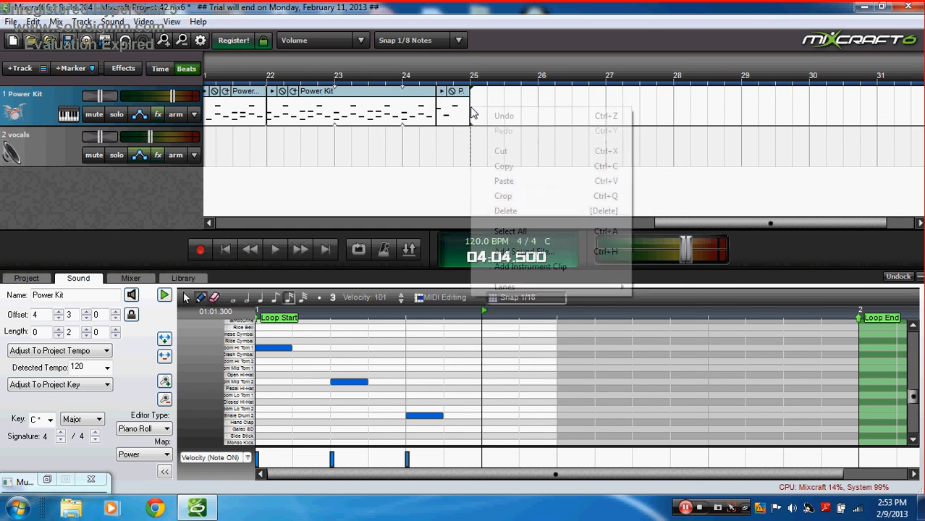
{"action": "left_click", "coordinate": [523, 183]}
{"action": "left_click_drag", "start_coordinate": [712, 221], "coordinate": [228, 221]}
{"action": "left_click", "coordinate": [228, 252]}
Step: Return the playhead to the start and insert a new virtual instrument track
{"action": "left_click", "coordinate": [225, 164]}
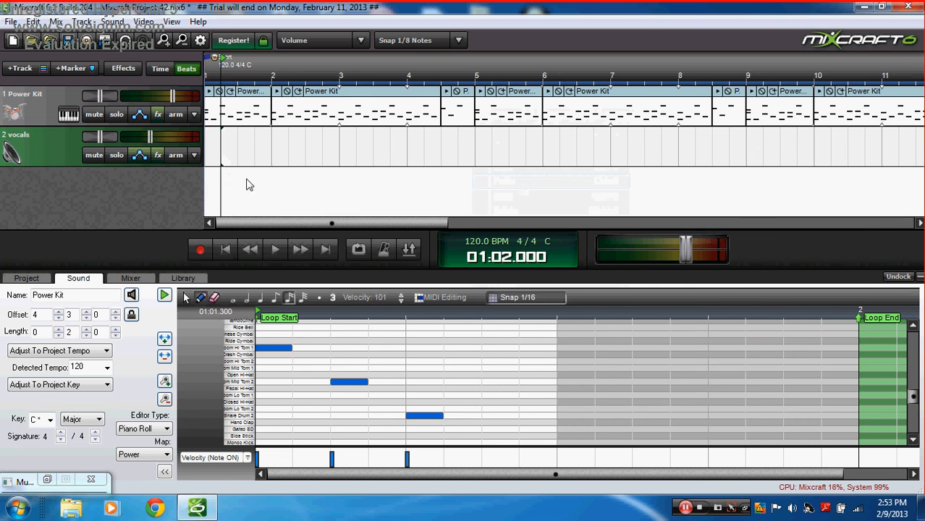
{"action": "left_click", "coordinate": [226, 249]}
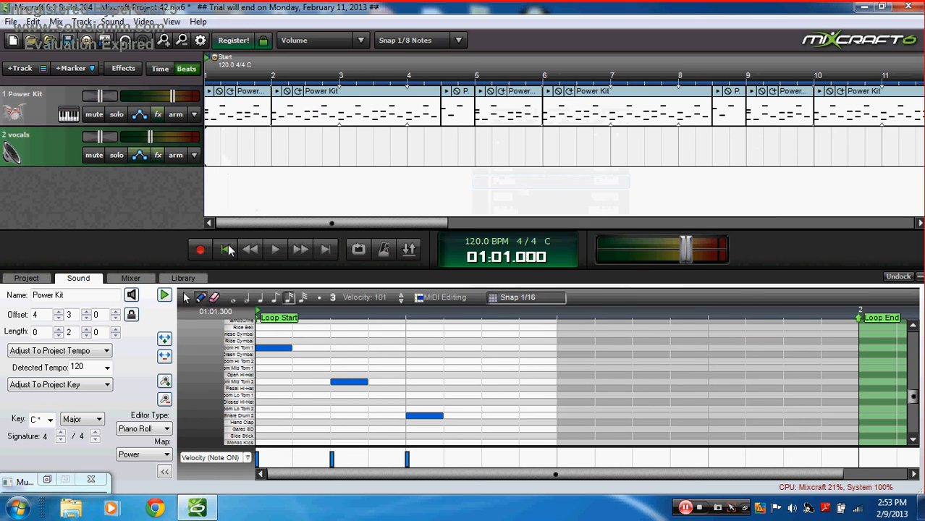
{"action": "left_click", "coordinate": [20, 68]}
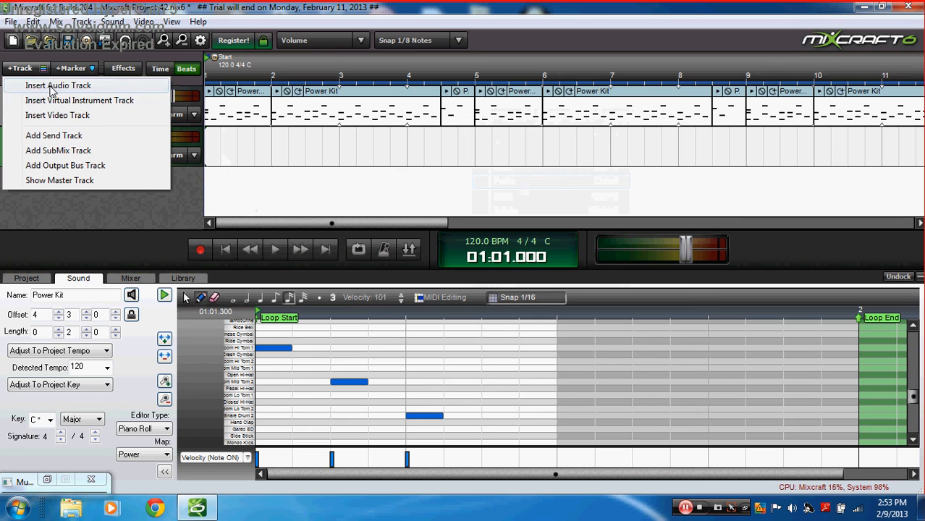
{"action": "left_click", "coordinate": [107, 103]}
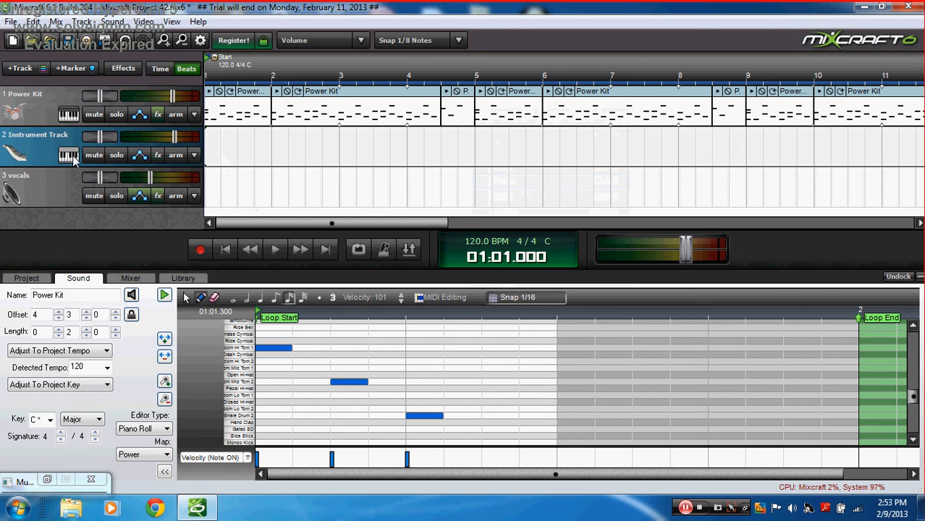
Step: Load Alien 303 Bass Synthesizer with the Acid - Kokaine 303 preset and open Musical Typing
{"action": "left_click", "coordinate": [69, 156]}
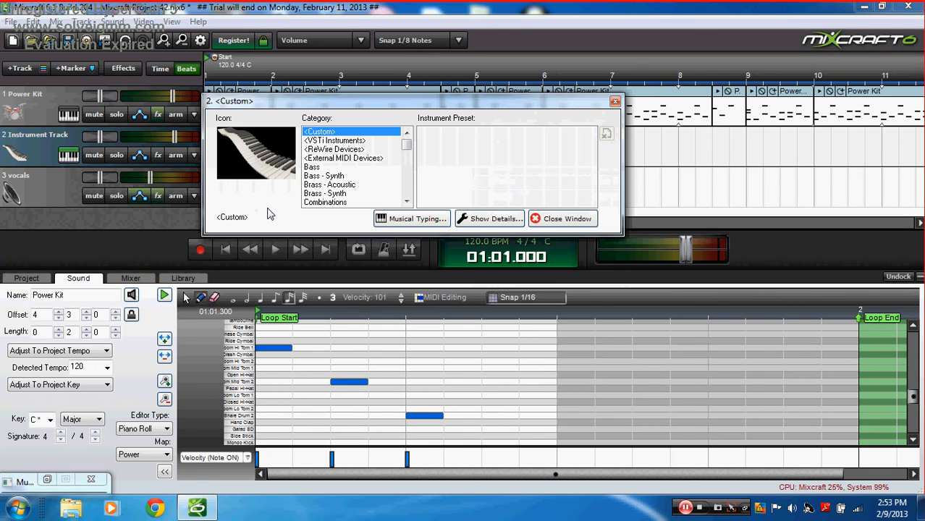
{"action": "left_click", "coordinate": [335, 141]}
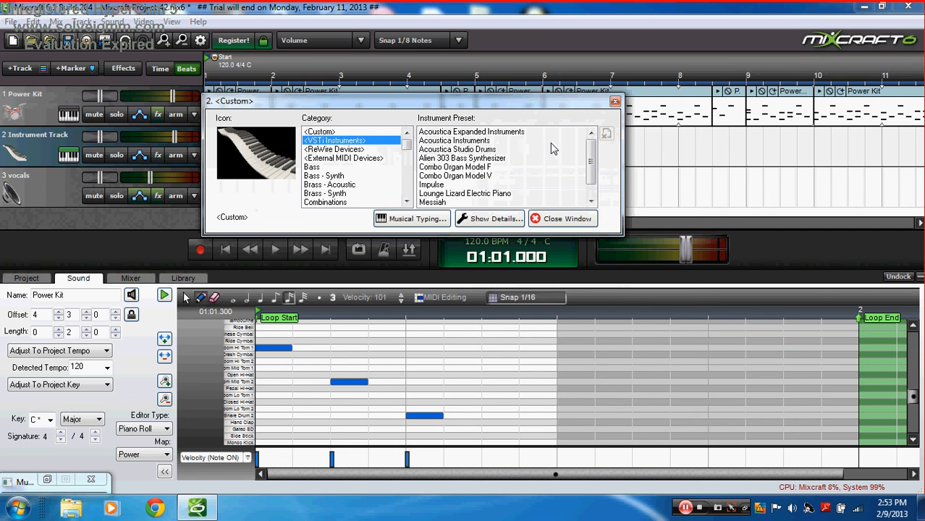
{"action": "mouse_move", "coordinate": [590, 150]}
{"action": "left_mouse_down"}
{"action": "mouse_move", "coordinate": [590, 185]}
{"action": "mouse_move", "coordinate": [585, 143]}
{"action": "mouse_move", "coordinate": [587, 192]}
{"action": "mouse_move", "coordinate": [586, 167]}
{"action": "left_mouse_up"}
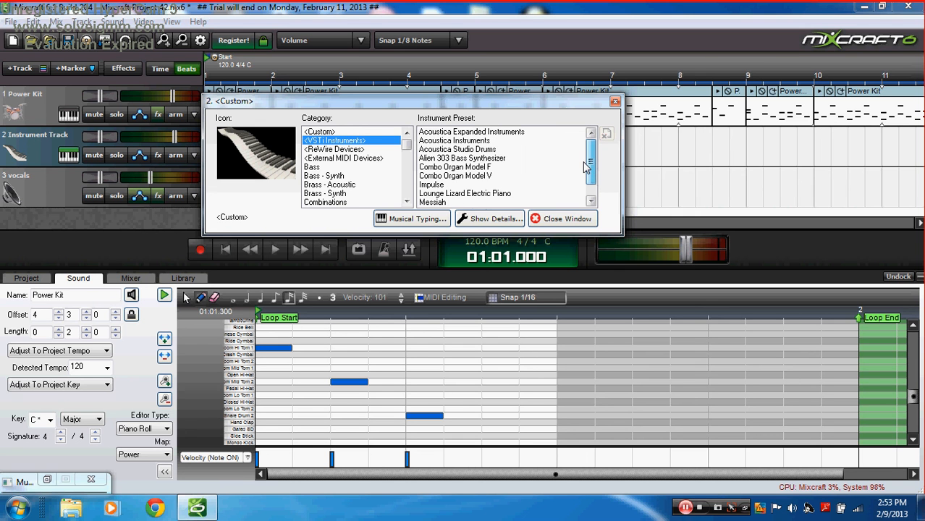
{"action": "left_click", "coordinate": [504, 159]}
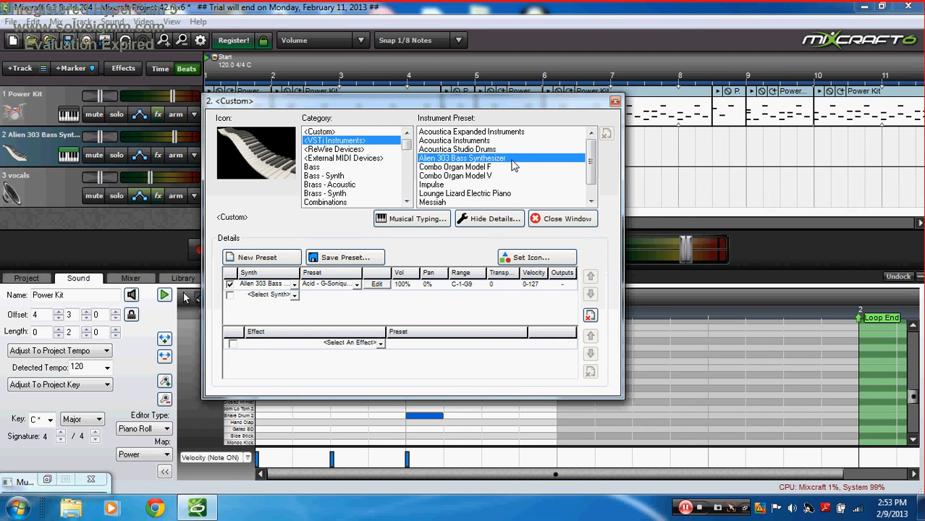
{"action": "left_click", "coordinate": [357, 285]}
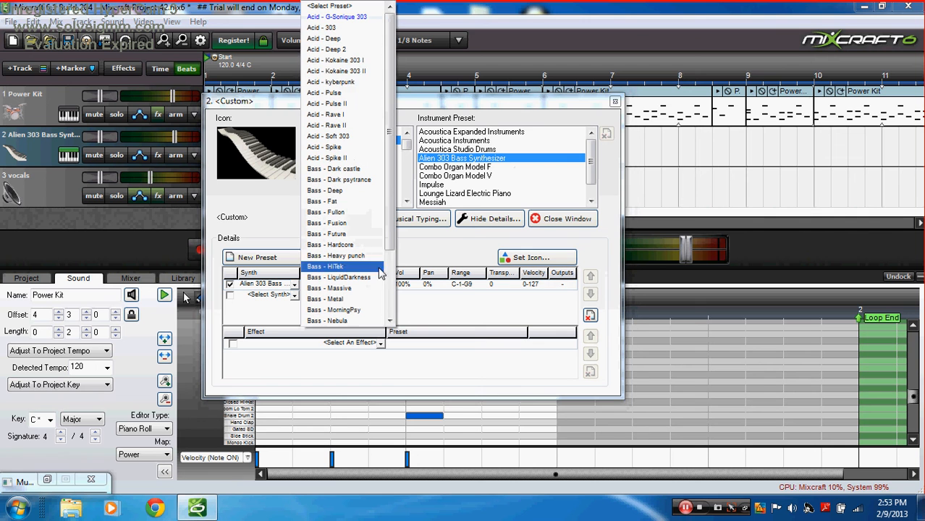
{"action": "left_click", "coordinate": [354, 60]}
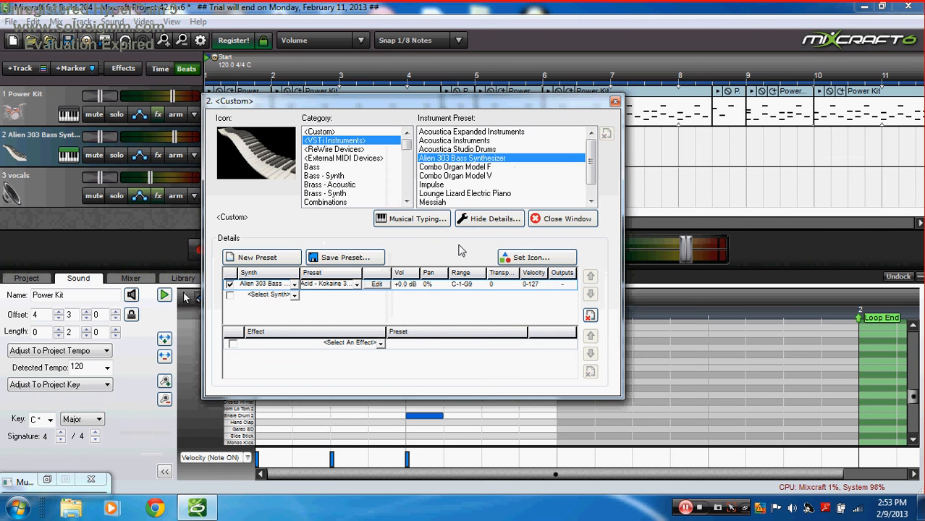
{"action": "left_click", "coordinate": [434, 225]}
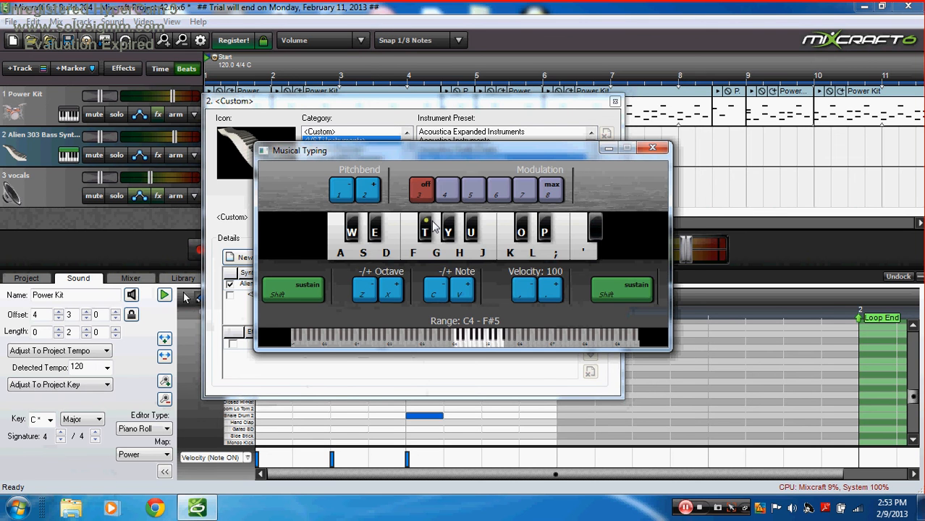
Step: Audition the current Acid - Kokaine bass sound with Musical Typing, shifting octaves down and up
{"action": "key", "text": "z"}
{"action": "key", "text": "z"}
{"action": "key", "text": "w"}
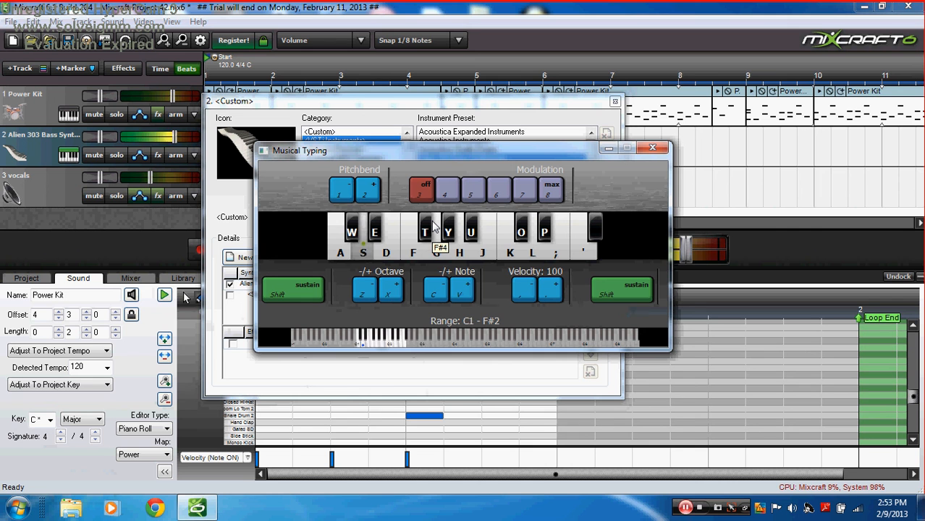
{"action": "key", "text": "s"}
{"action": "key", "text": "s"}
{"action": "key", "text": "f"}
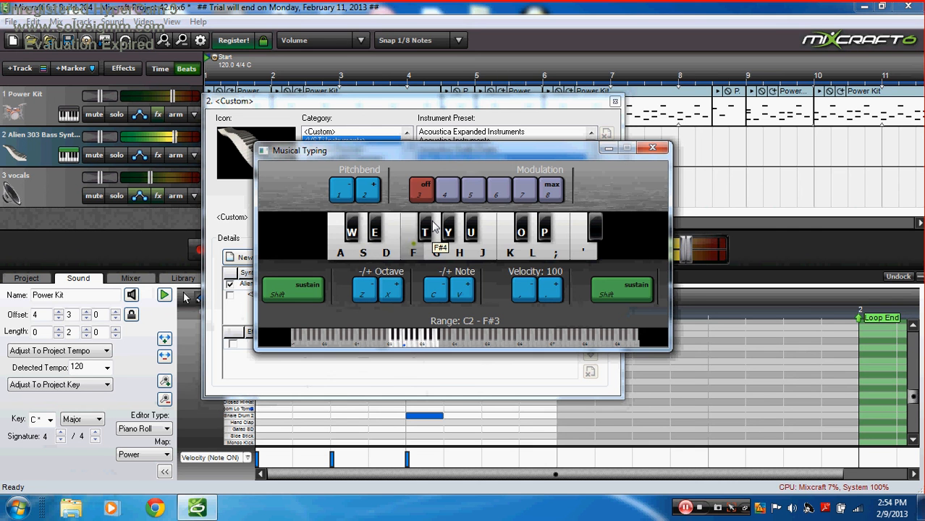
{"action": "key", "text": "g"}
{"action": "key", "text": "g"}
{"action": "key", "text": "f"}
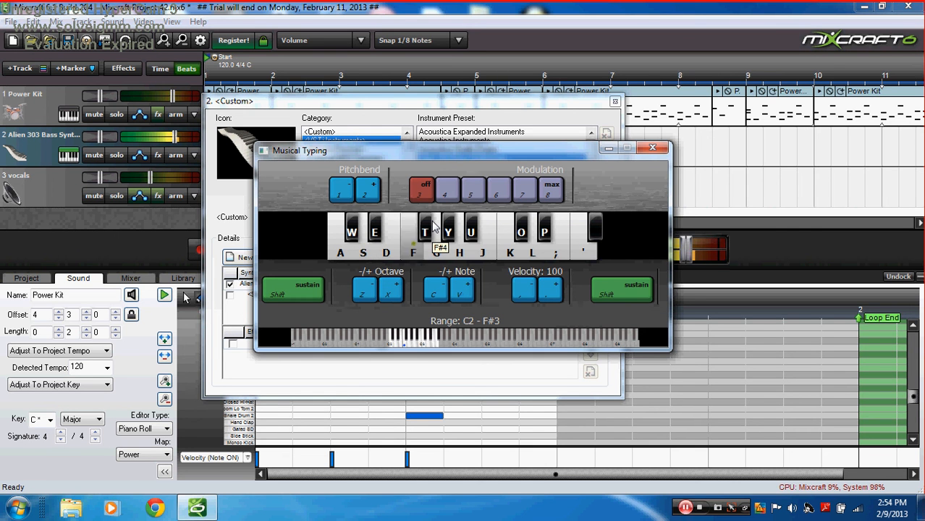
{"action": "key", "text": "s"}
{"action": "key", "text": "t"}
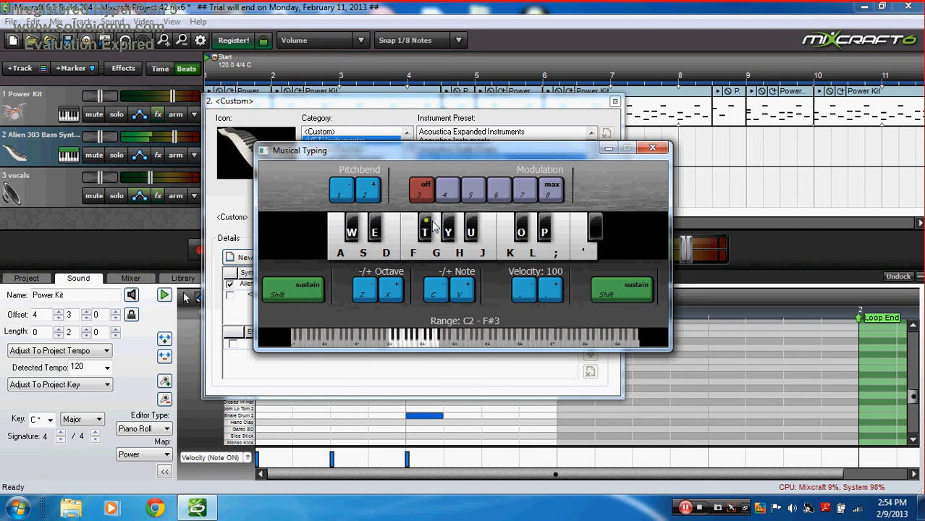
{"action": "key", "text": "x"}
{"action": "key", "text": "w"}
{"action": "key", "text": "f"}
{"action": "key", "text": "g"}
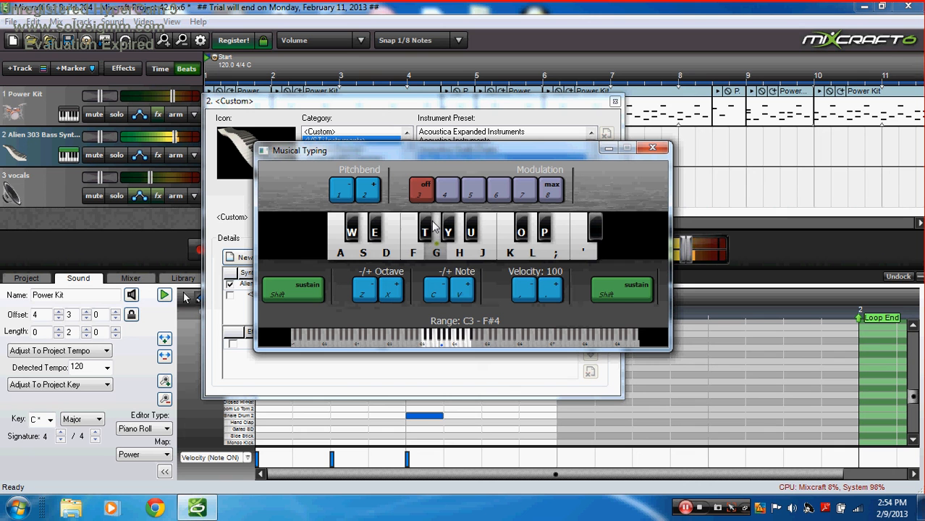
{"action": "key", "text": "g"}
{"action": "key", "text": "g"}
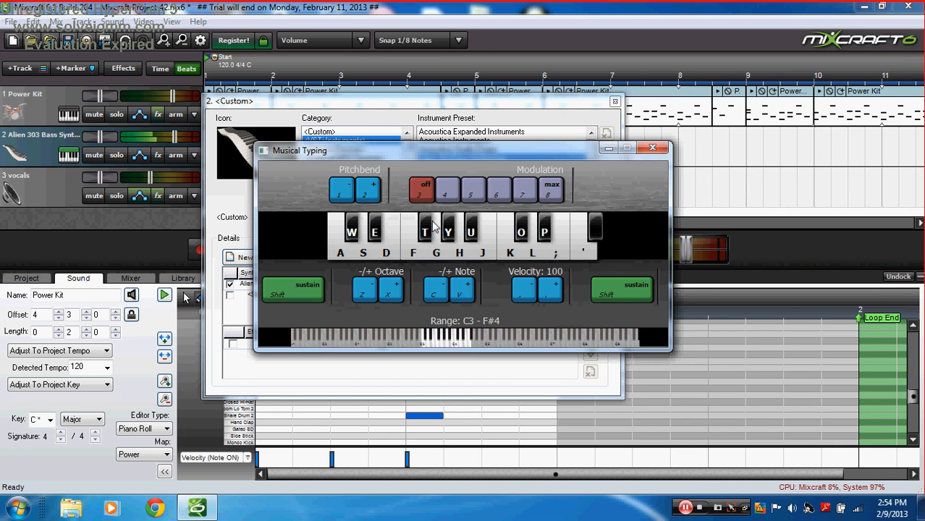
{"action": "key", "text": "s"}
Step: Switch the Alien 303 to another bass preset and play a few notes to hear it
{"action": "left_click", "coordinate": [402, 102]}
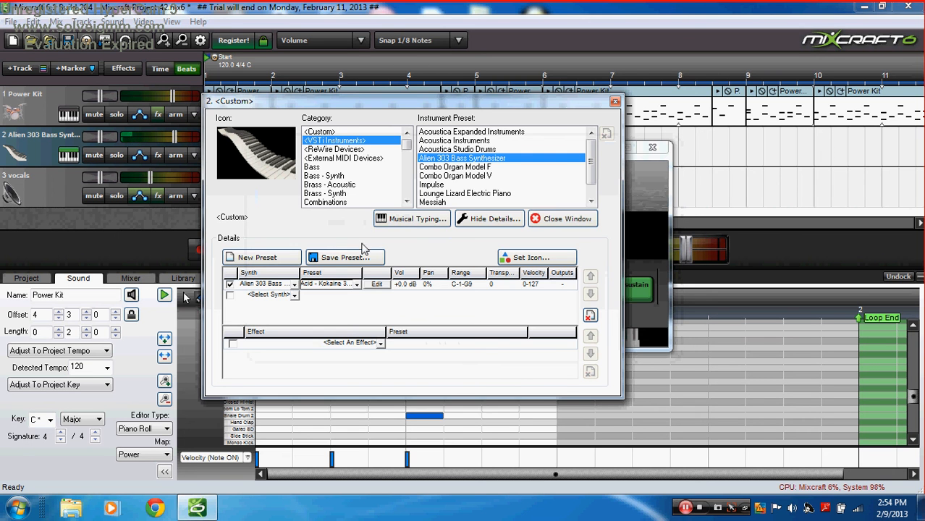
{"action": "left_click", "coordinate": [359, 284]}
{"action": "left_click", "coordinate": [361, 126]}
{"action": "left_click", "coordinate": [428, 224]}
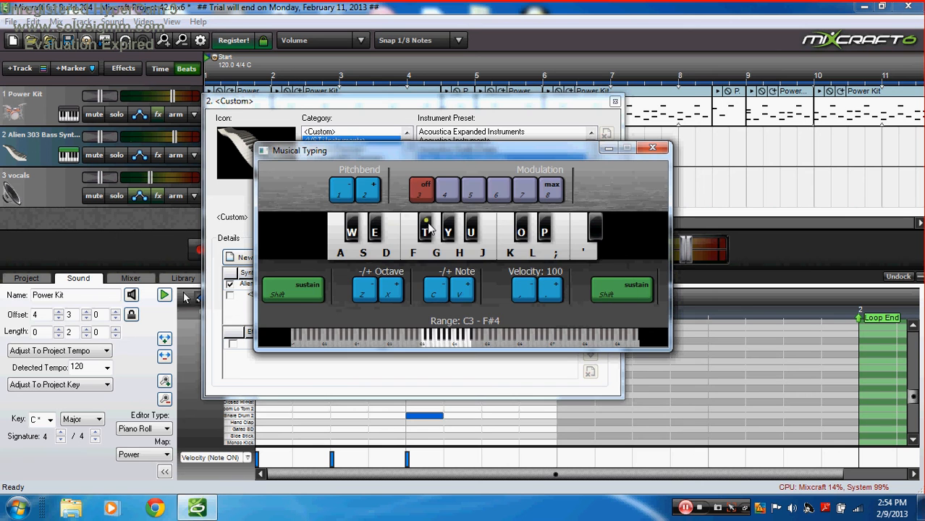
{"action": "key", "text": "s"}
{"action": "key", "text": "a"}
{"action": "key", "text": "f"}
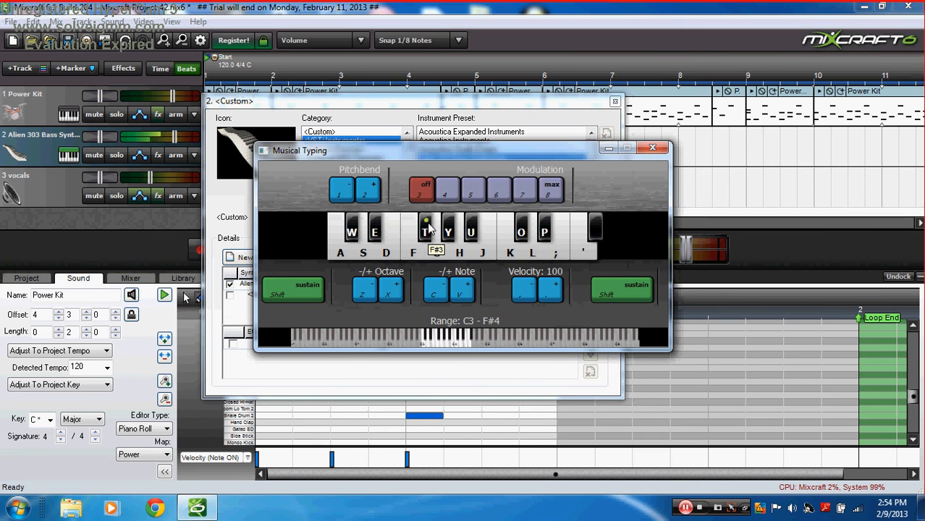
Step: Browse the preset list without changing it and play a couple more notes
{"action": "left_click", "coordinate": [405, 101]}
{"action": "left_click", "coordinate": [361, 284]}
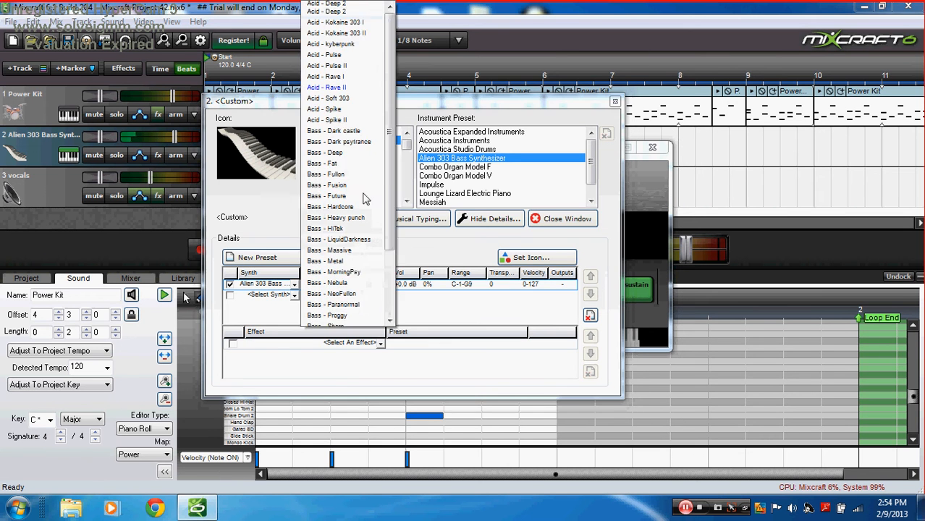
{"action": "left_click", "coordinate": [352, 169]}
{"action": "left_click", "coordinate": [389, 219]}
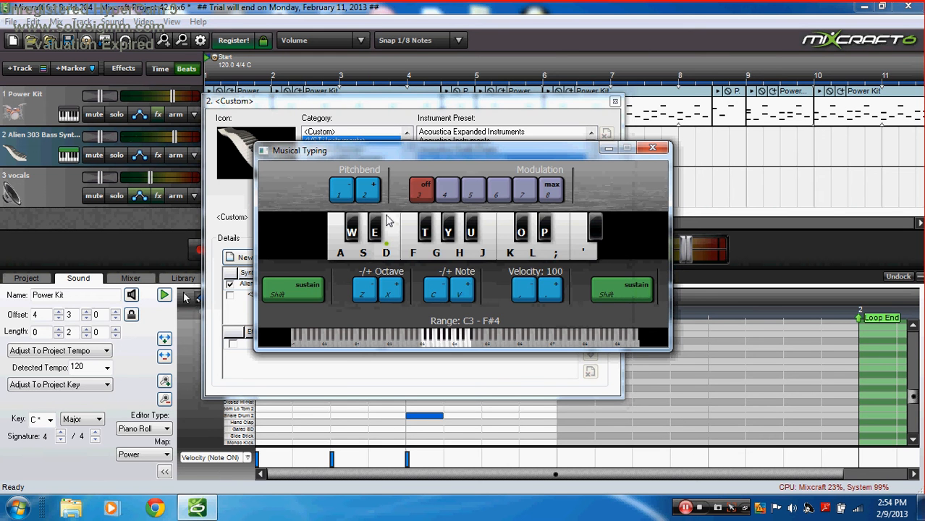
{"action": "key", "text": "s"}
{"action": "key", "text": "f"}
Step: Load the Bass - LiquidDarkness preset and audition it across octaves
{"action": "left_click", "coordinate": [377, 117]}
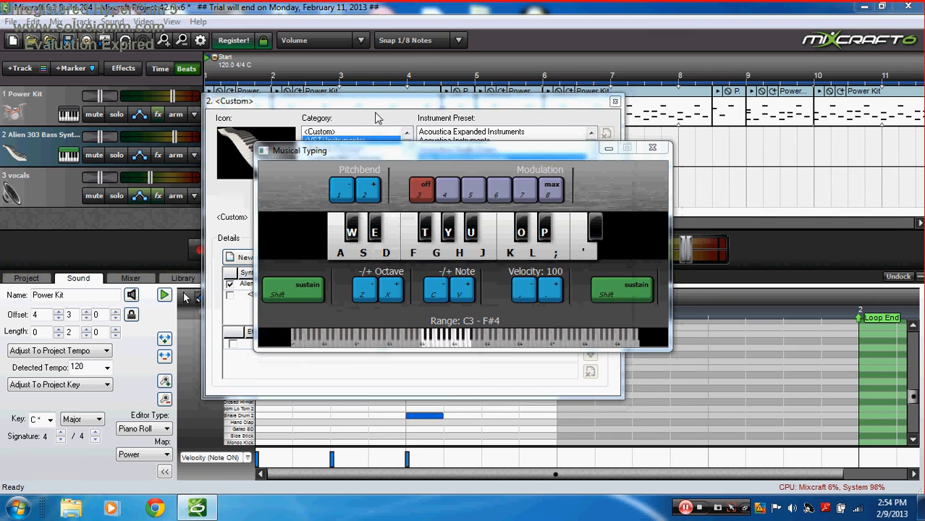
{"action": "left_click", "coordinate": [355, 284]}
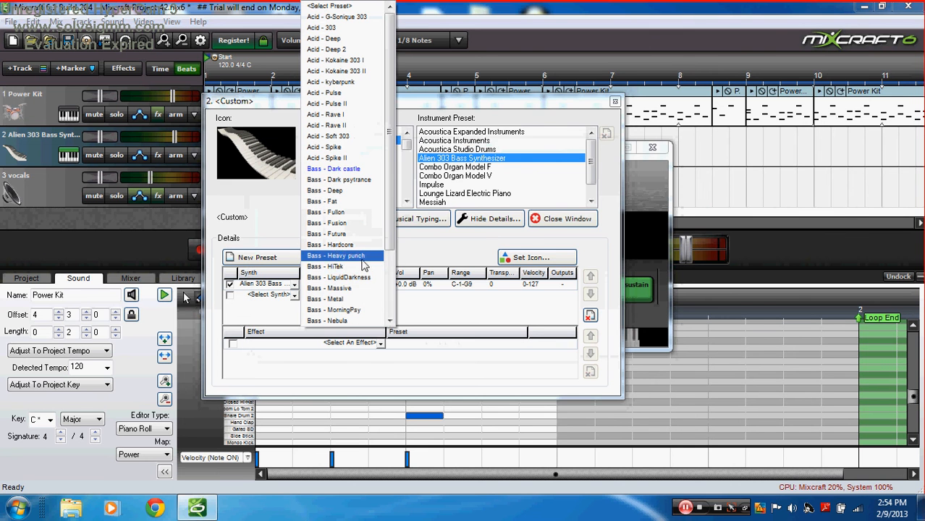
{"action": "left_click", "coordinate": [363, 278]}
{"action": "left_click", "coordinate": [396, 225]}
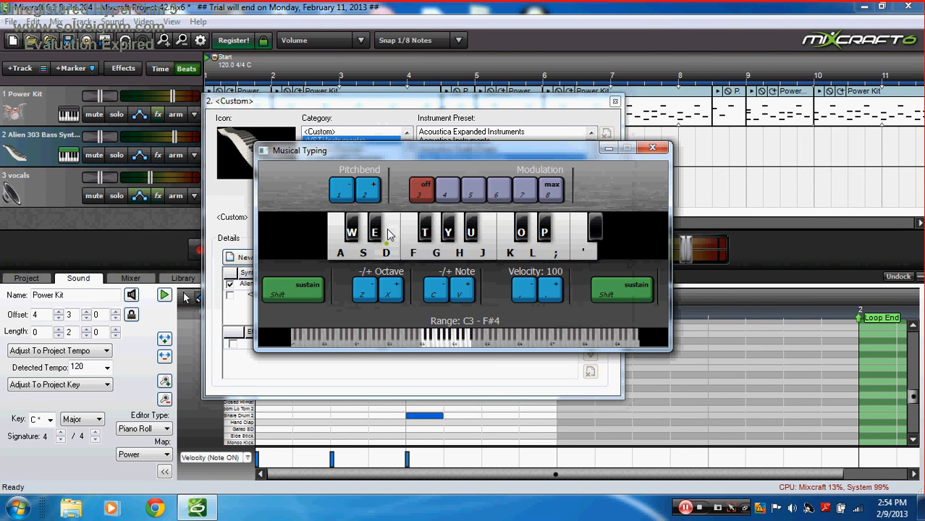
{"action": "key", "text": "x"}
{"action": "key", "text": "a"}
{"action": "key", "text": "f"}
{"action": "key", "text": "z"}
{"action": "key", "text": "a"}
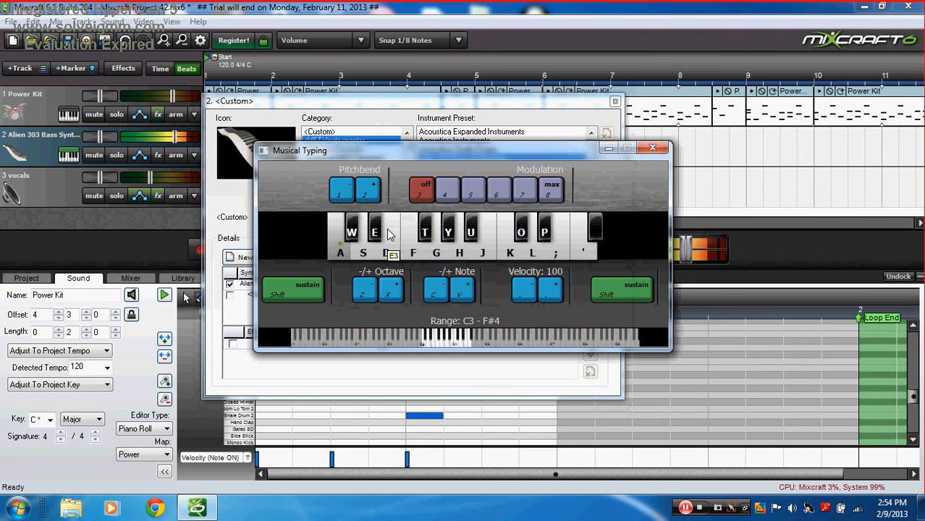
{"action": "key", "text": "s"}
Step: Scroll through the presets without changing them, then play an F3 note twice
{"action": "left_click", "coordinate": [395, 129]}
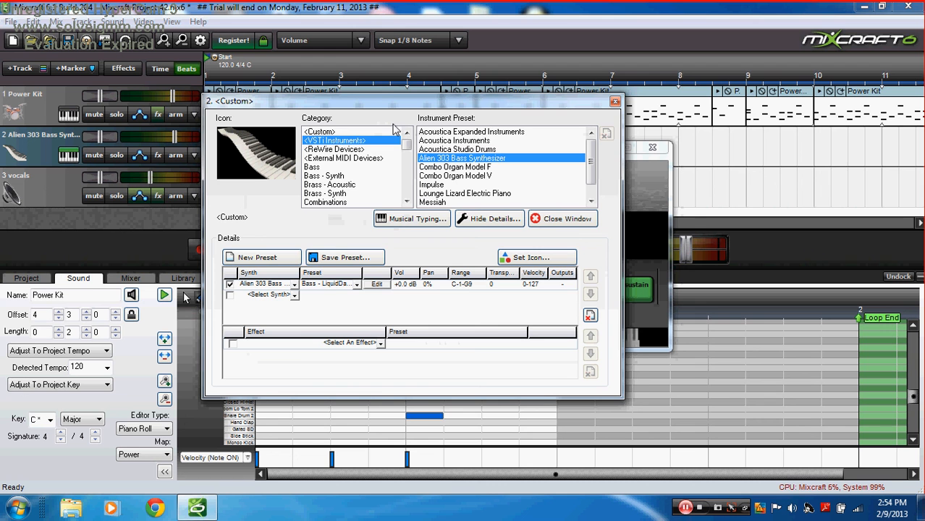
{"action": "left_click", "coordinate": [348, 285]}
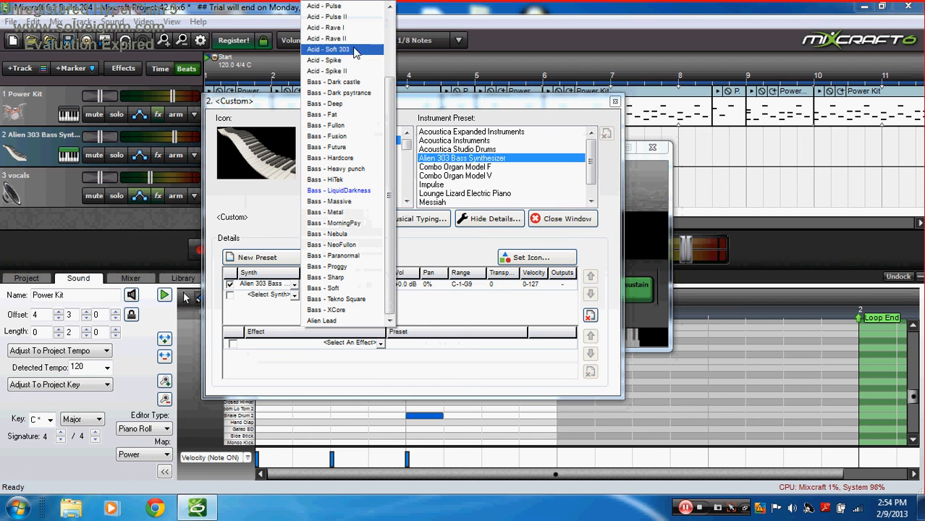
{"action": "left_click_drag", "start_coordinate": [390, 113], "coordinate": [395, 36]}
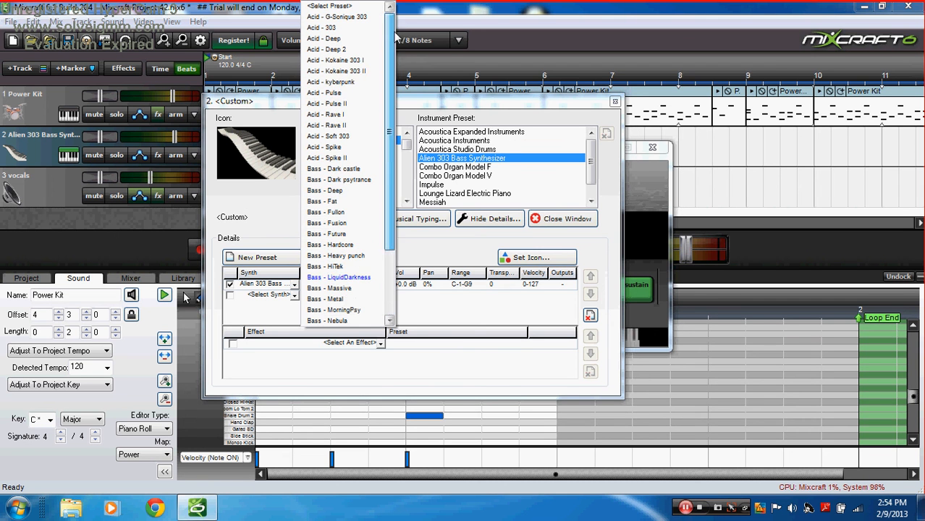
{"action": "left_click", "coordinate": [395, 224]}
{"action": "left_click", "coordinate": [395, 224]}
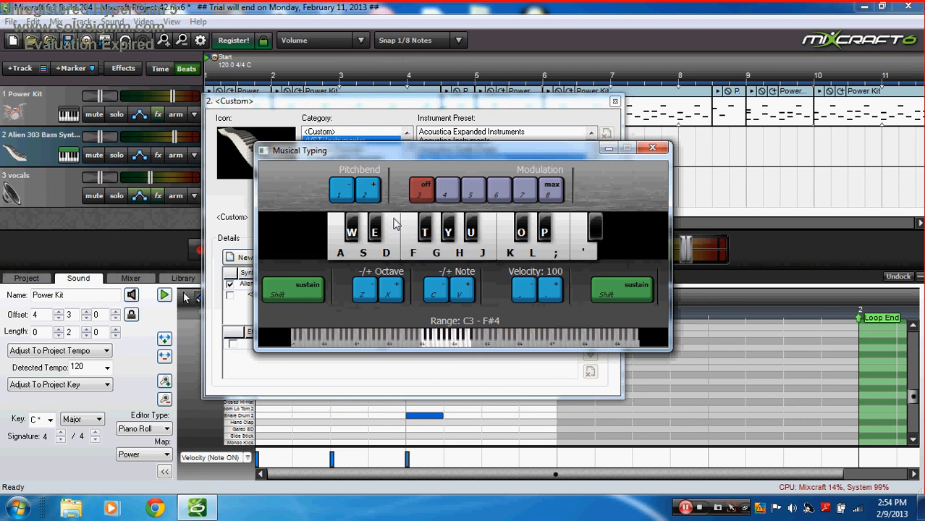
{"action": "left_click", "coordinate": [404, 239]}
{"action": "left_click", "coordinate": [403, 233]}
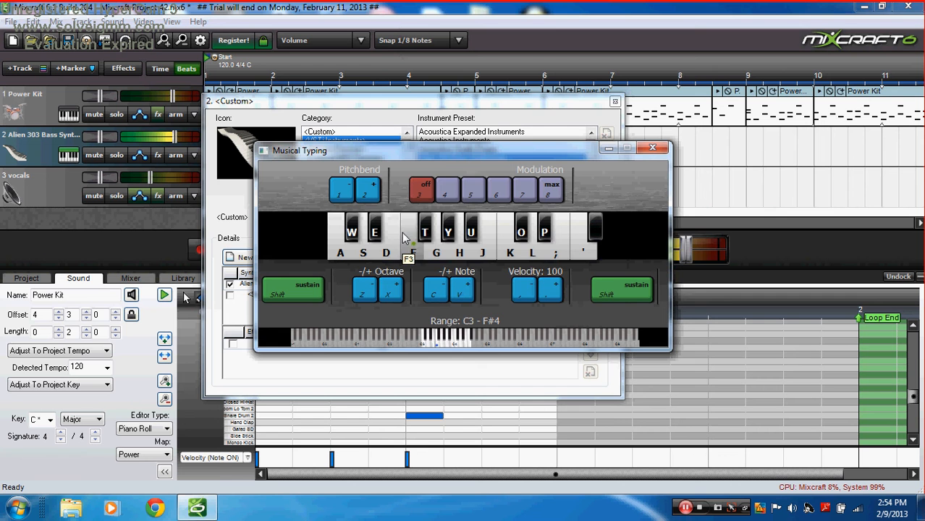
Step: Choose the Acid - Deep preset and play a few notes to hear it
{"action": "left_click", "coordinate": [391, 134]}
{"action": "left_click", "coordinate": [329, 285]}
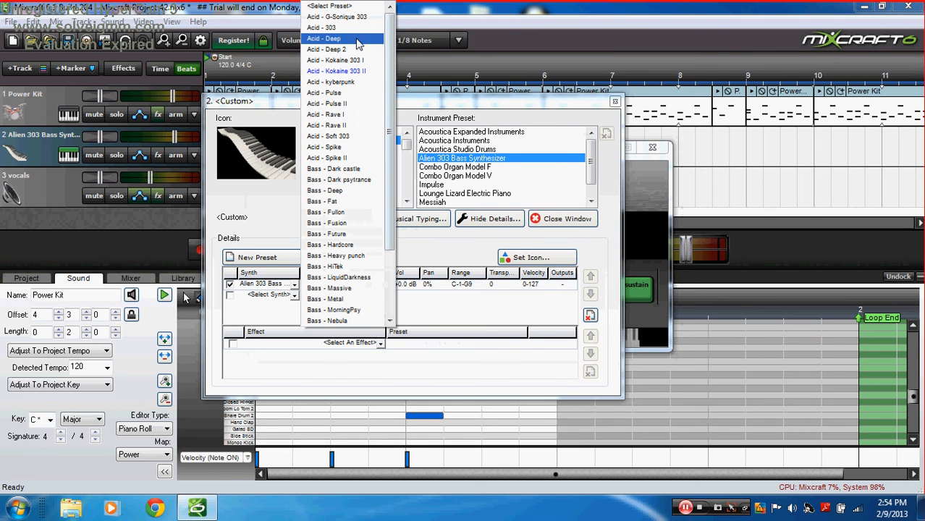
{"action": "left_click", "coordinate": [325, 37]}
{"action": "left_click", "coordinate": [417, 219]}
{"action": "key", "text": "a"}
{"action": "key", "text": "s"}
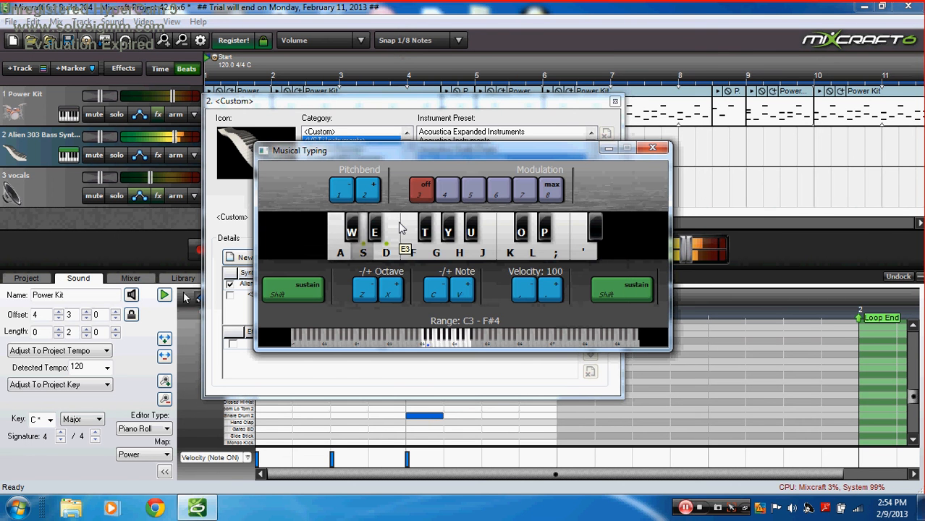
{"action": "key", "text": "f"}
Step: Audition Acid - Deep in higher and lower octaves, keeping it as the preset
{"action": "key", "text": "x"}
{"action": "key", "text": "d"}
{"action": "key", "text": "s"}
{"action": "key", "text": "a"}
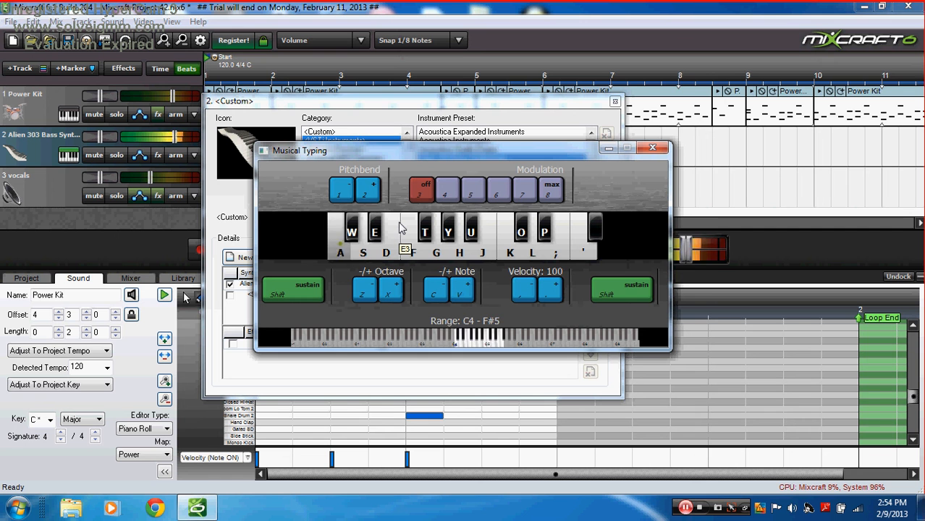
{"action": "key", "text": "z"}
{"action": "key", "text": "z"}
{"action": "key", "text": "s"}
{"action": "key", "text": "a"}
{"action": "key", "text": "f"}
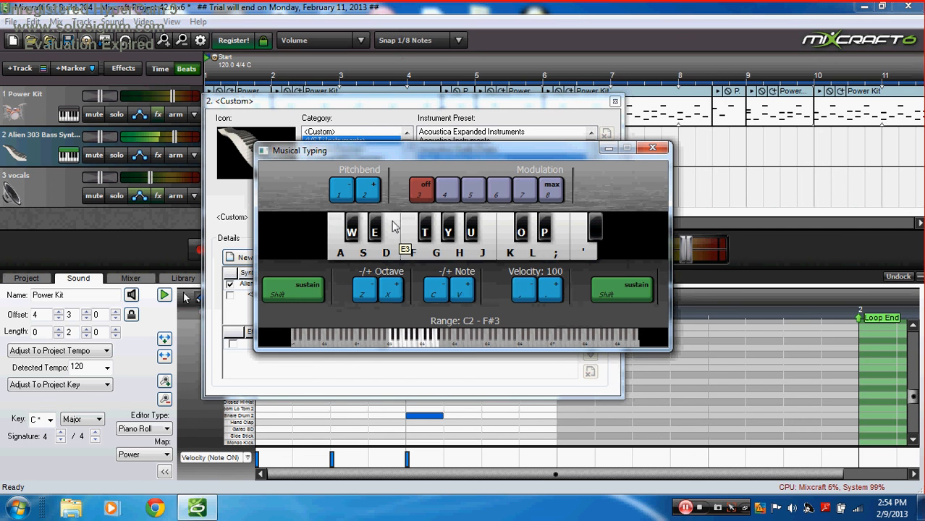
{"action": "left_click", "coordinate": [389, 105]}
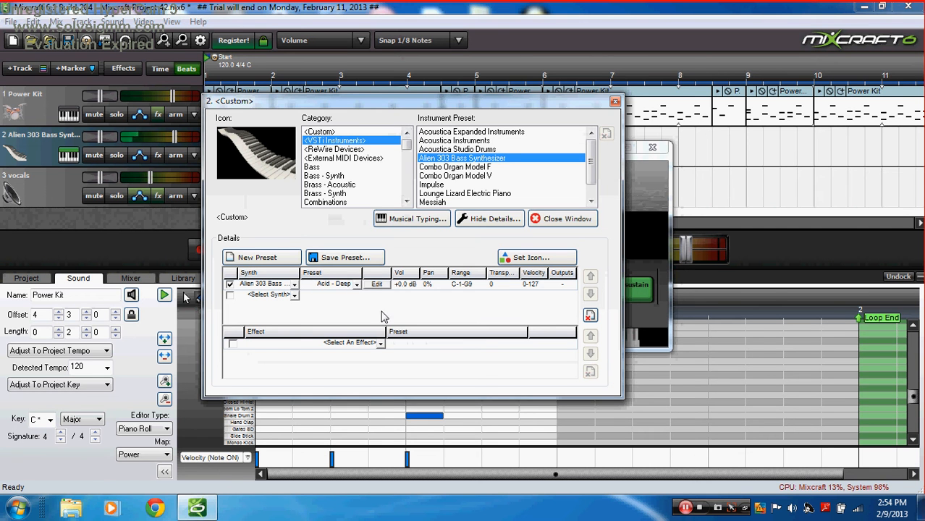
{"action": "left_click", "coordinate": [356, 284]}
{"action": "left_click", "coordinate": [403, 294]}
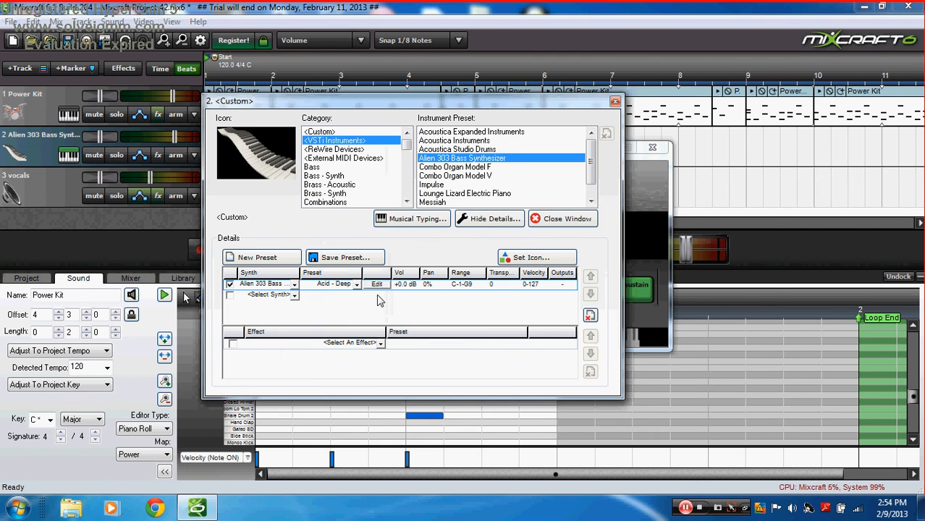
Step: Look over the Alien 303 panel, then swap track 2's instrument to MinimogueVA with its Lead preset
{"action": "left_click", "coordinate": [376, 285]}
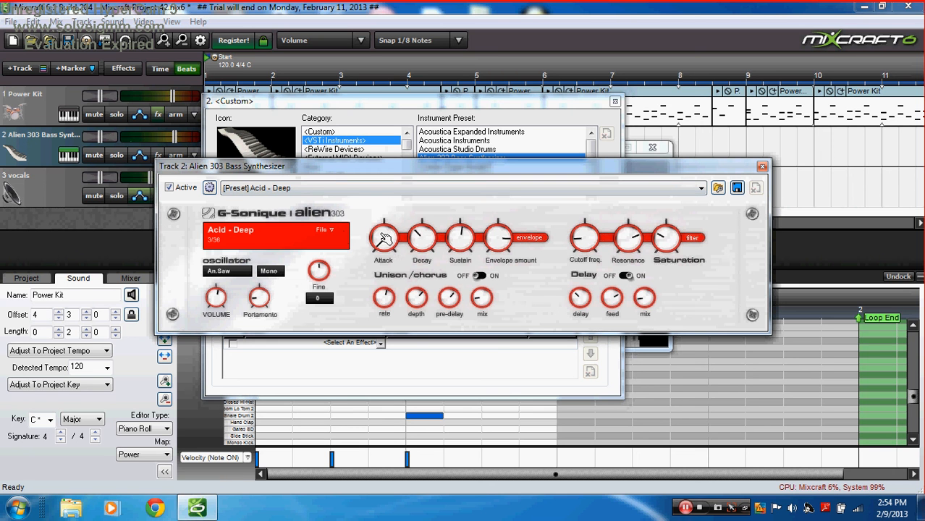
{"action": "left_click", "coordinate": [762, 167]}
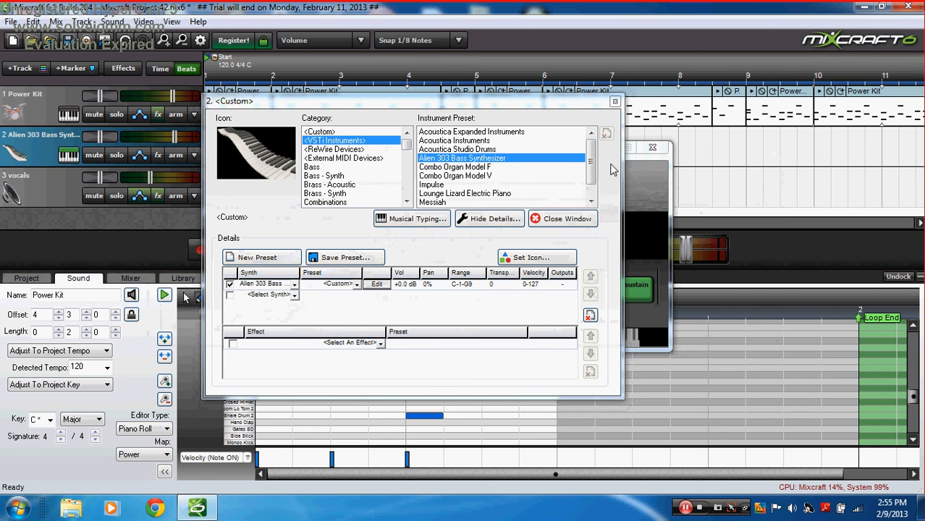
{"action": "scroll", "coordinate": [500, 181], "scroll_direction": "down", "scroll_amount": 1}
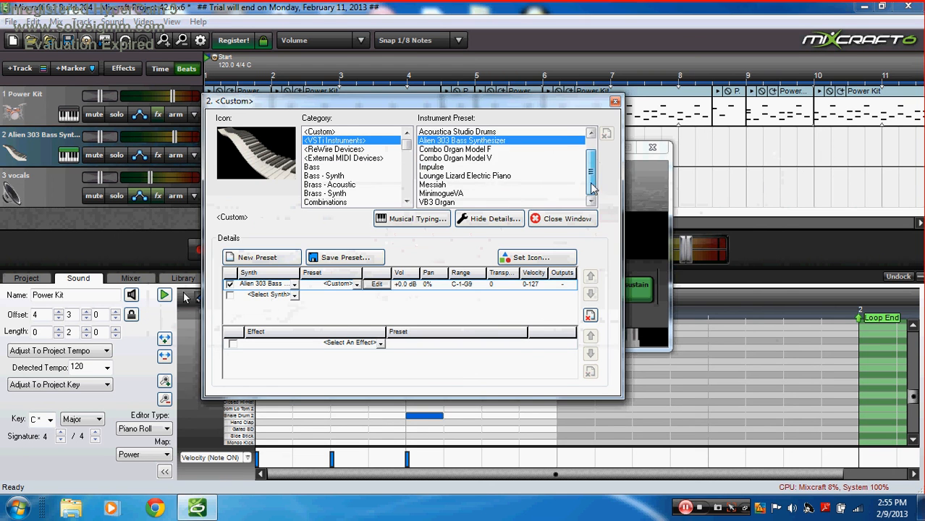
{"action": "left_click", "coordinate": [453, 194]}
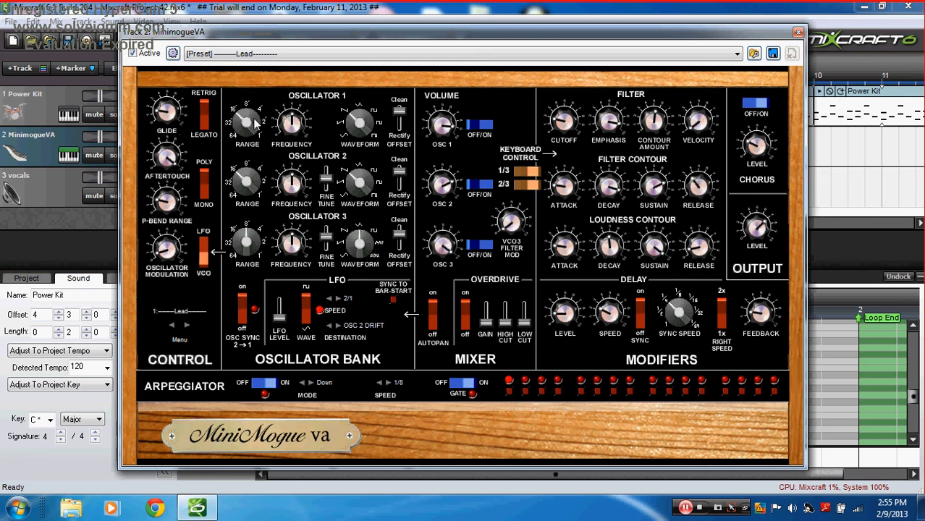
{"action": "left_click", "coordinate": [328, 56]}
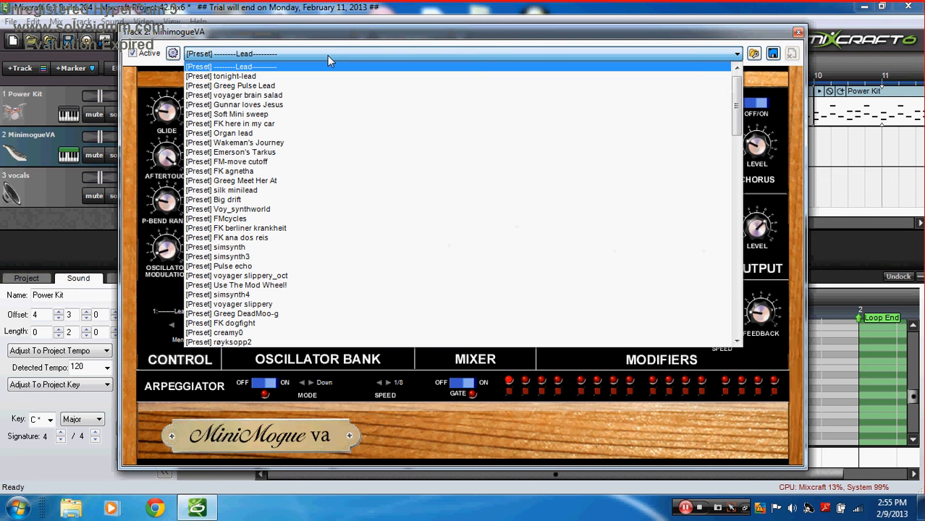
{"action": "left_click", "coordinate": [327, 55]}
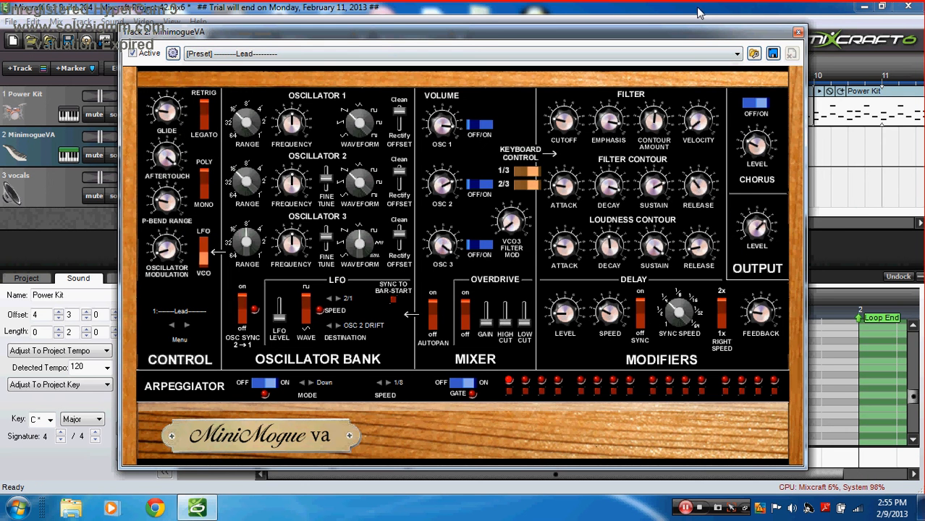
{"action": "left_click", "coordinate": [798, 33]}
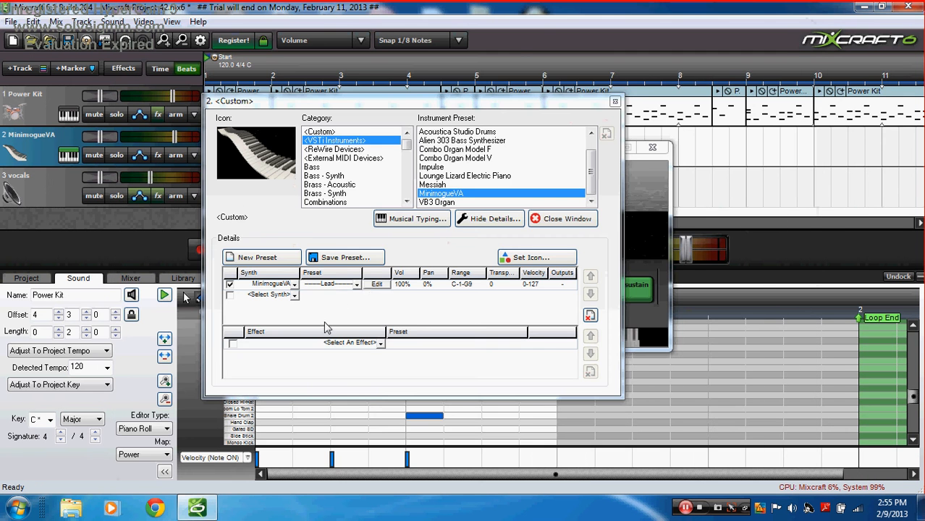
Step: Switch track 2's instrument from MinimogueVA to Messiah and try notes on its editor keyboard
{"action": "left_click", "coordinate": [356, 286]}
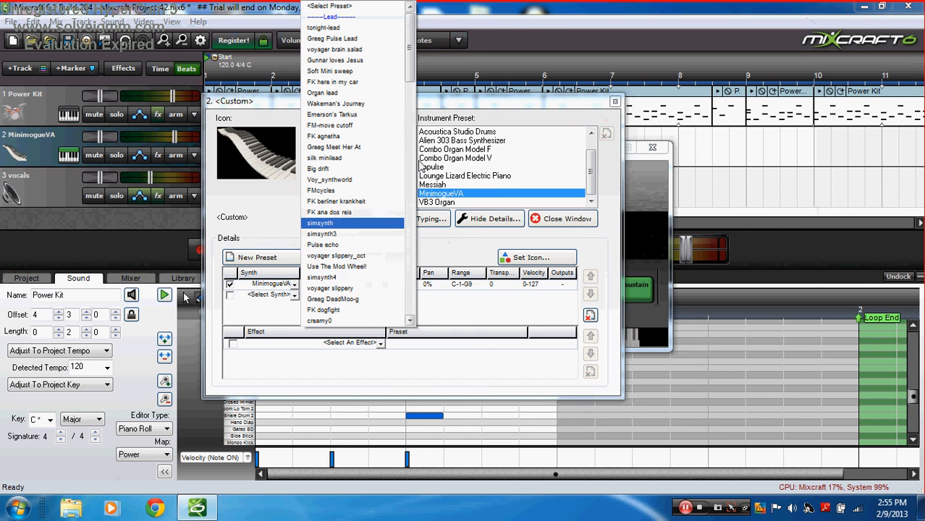
{"action": "left_click", "coordinate": [445, 184]}
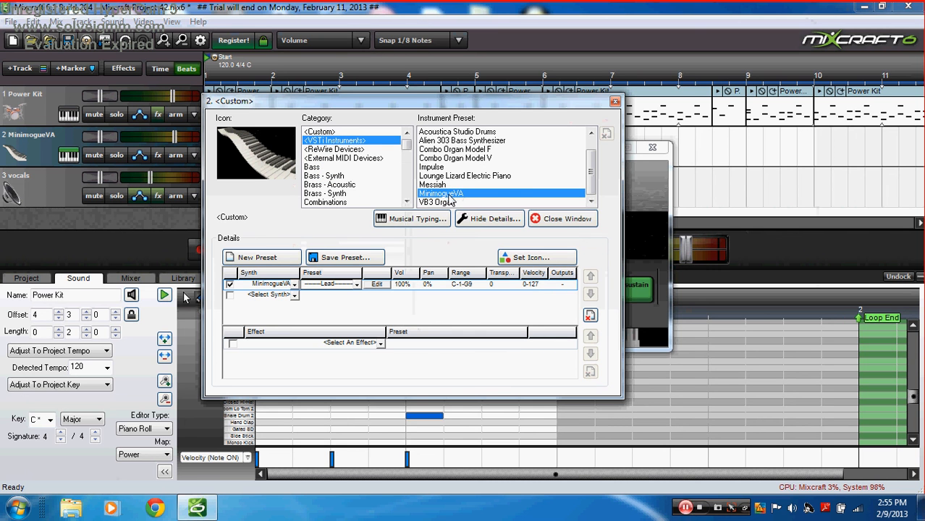
{"action": "left_click", "coordinate": [434, 185]}
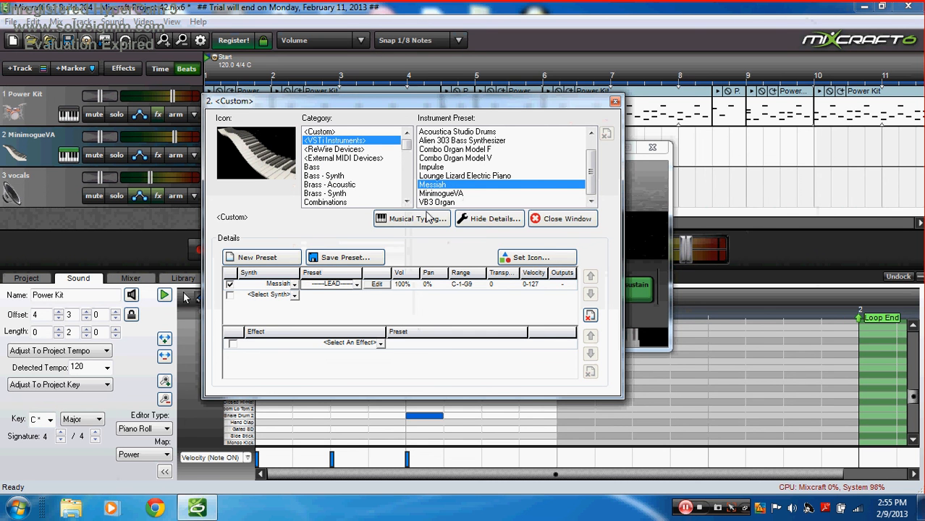
{"action": "left_click", "coordinate": [354, 284]}
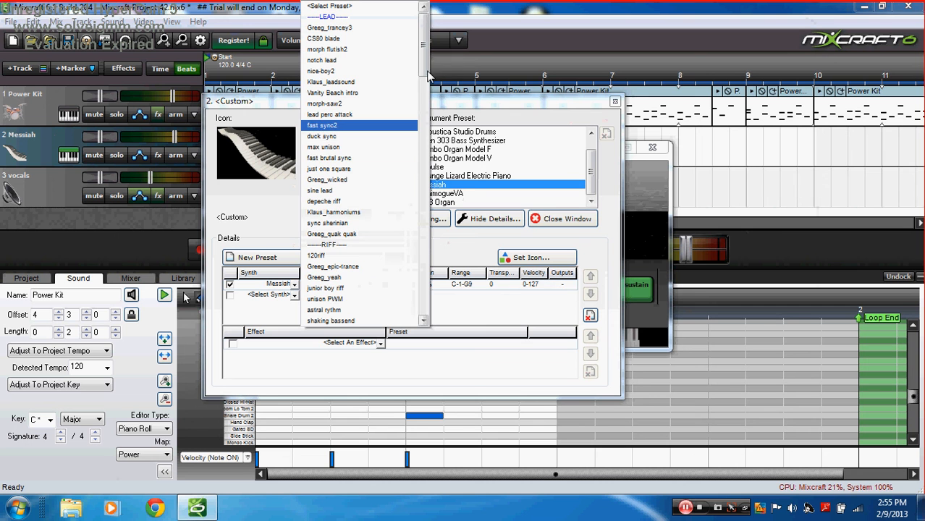
{"action": "left_click_drag", "start_coordinate": [427, 76], "coordinate": [427, 143]}
{"action": "left_click", "coordinate": [490, 251]}
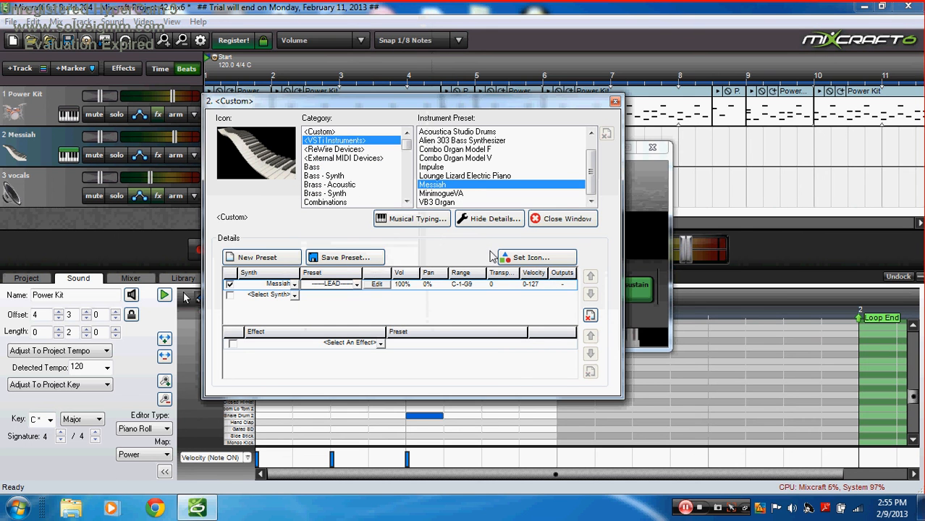
{"action": "left_click", "coordinate": [376, 285]}
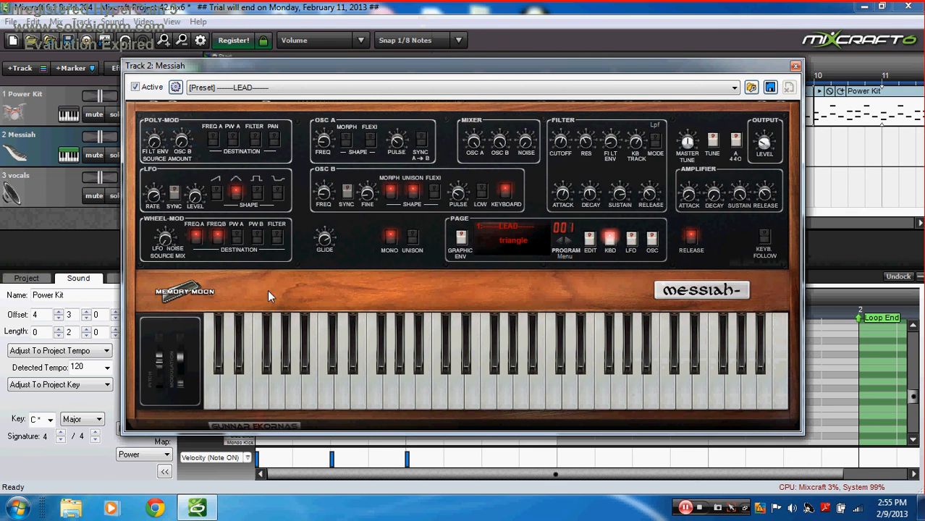
{"action": "mouse_move", "coordinate": [298, 393]}
{"action": "left_mouse_down"}
{"action": "mouse_move", "coordinate": [660, 388]}
{"action": "mouse_move", "coordinate": [499, 379]}
{"action": "left_mouse_up"}
{"action": "left_click", "coordinate": [795, 68]}
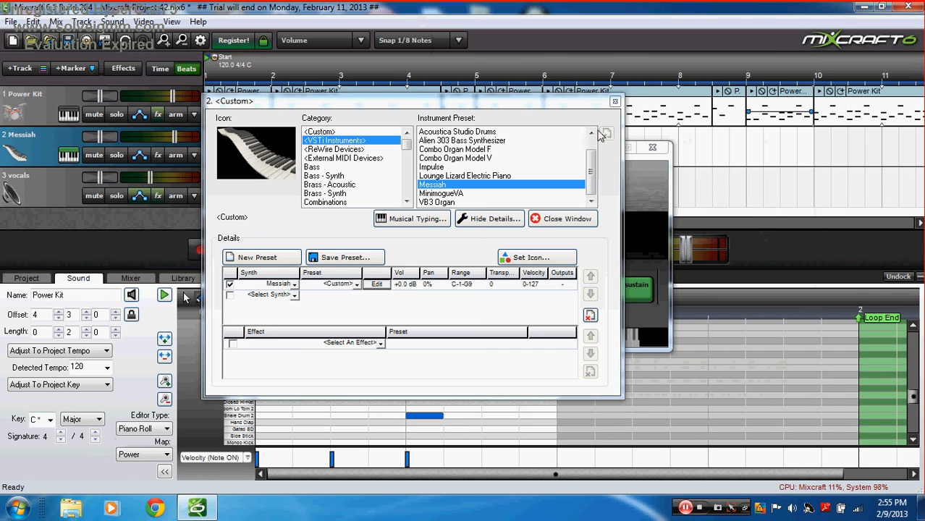
Step: Load the birdland bass preset on the Messiah synth
{"action": "left_click", "coordinate": [359, 285]}
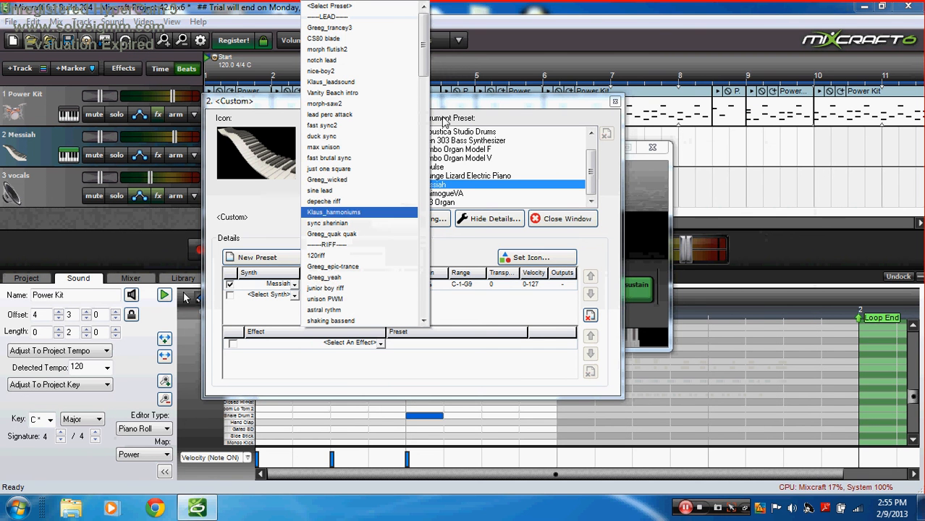
{"action": "left_click_drag", "start_coordinate": [426, 86], "coordinate": [425, 189]}
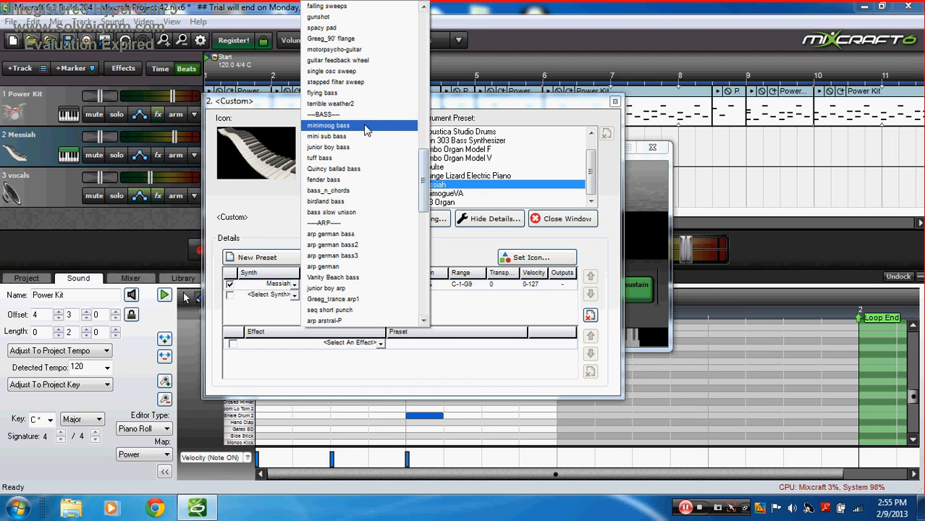
{"action": "left_click", "coordinate": [366, 201]}
{"action": "left_click", "coordinate": [409, 217]}
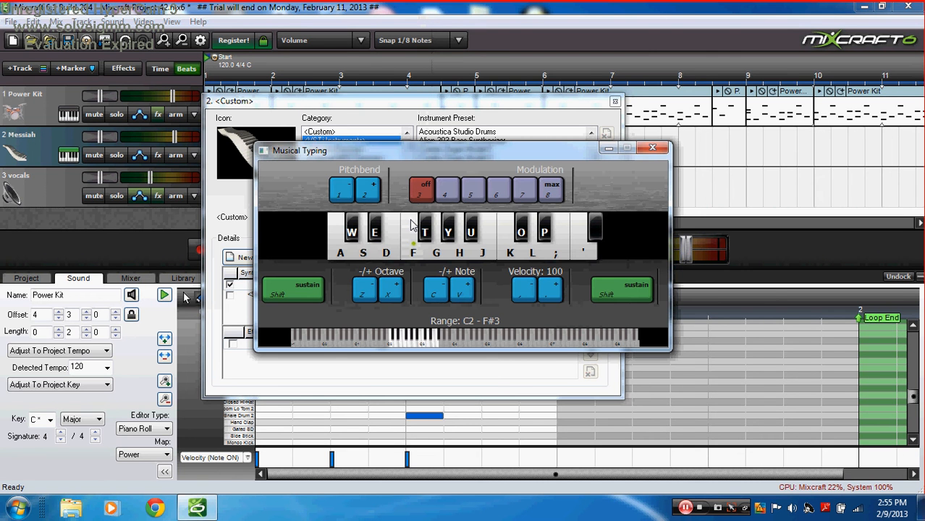
Step: Audition birdland bass with F, G and S notes, then close Musical Typing
{"action": "key", "text": "f"}
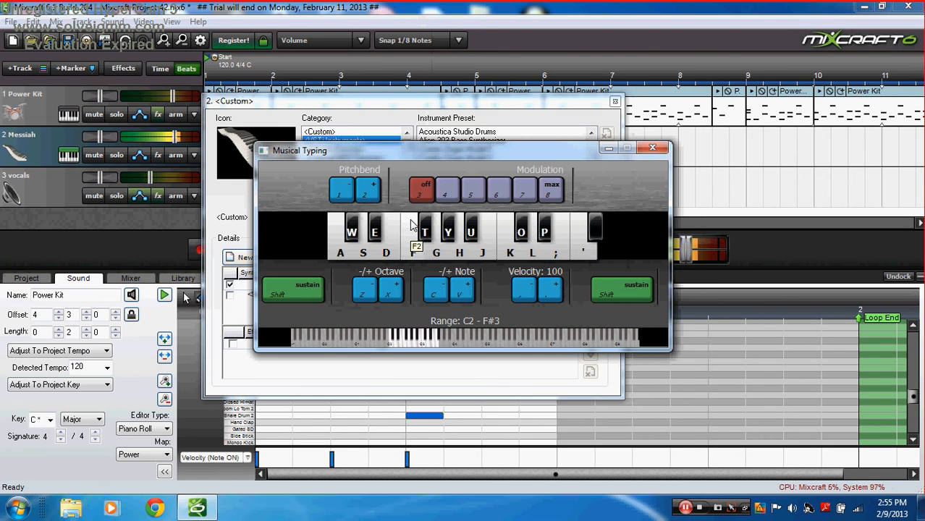
{"action": "key", "text": "g"}
{"action": "key", "text": "s"}
{"action": "key", "text": "f"}
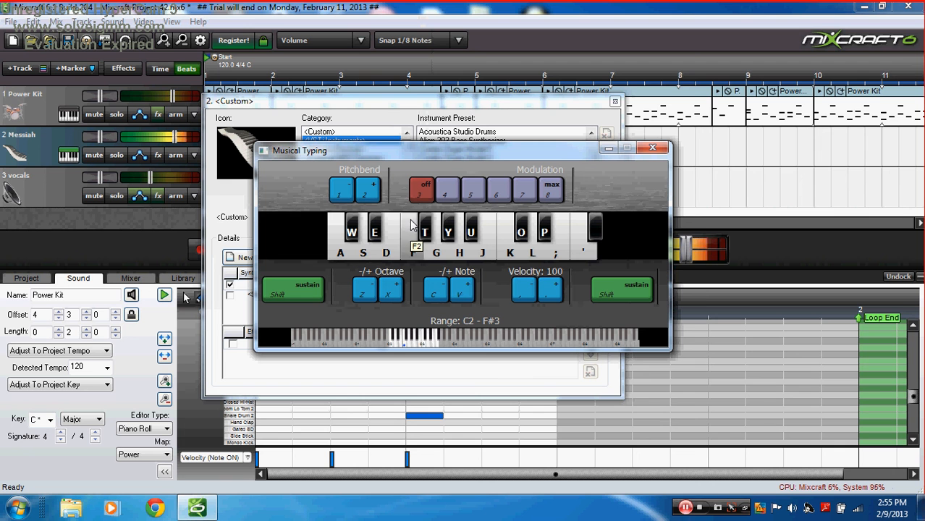
{"action": "key", "text": "g"}
{"action": "key", "text": "s"}
{"action": "key", "text": "f"}
{"action": "key", "text": "g"}
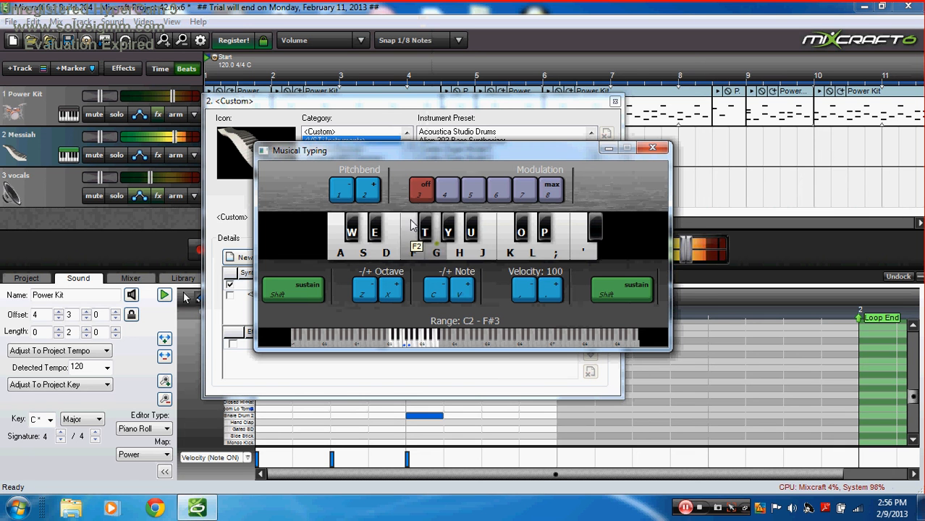
{"action": "key", "text": "g"}
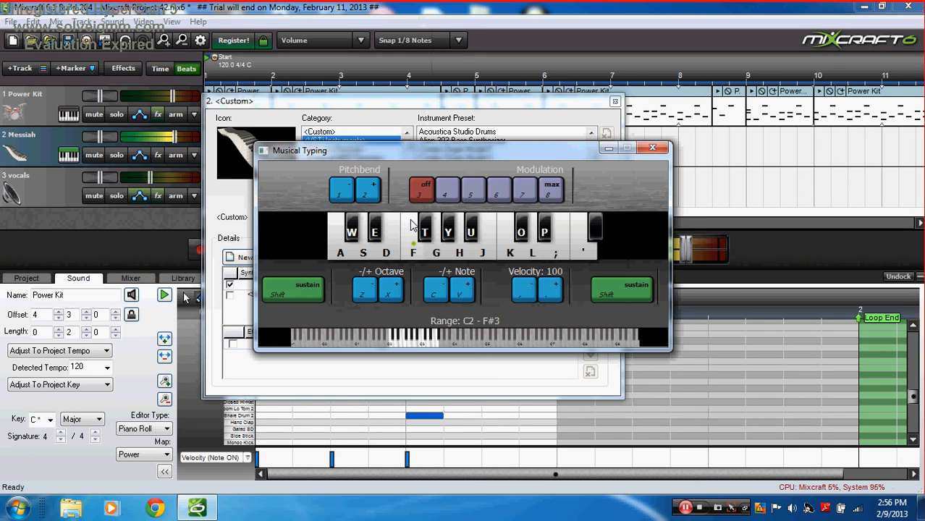
{"action": "left_click", "coordinate": [649, 149]}
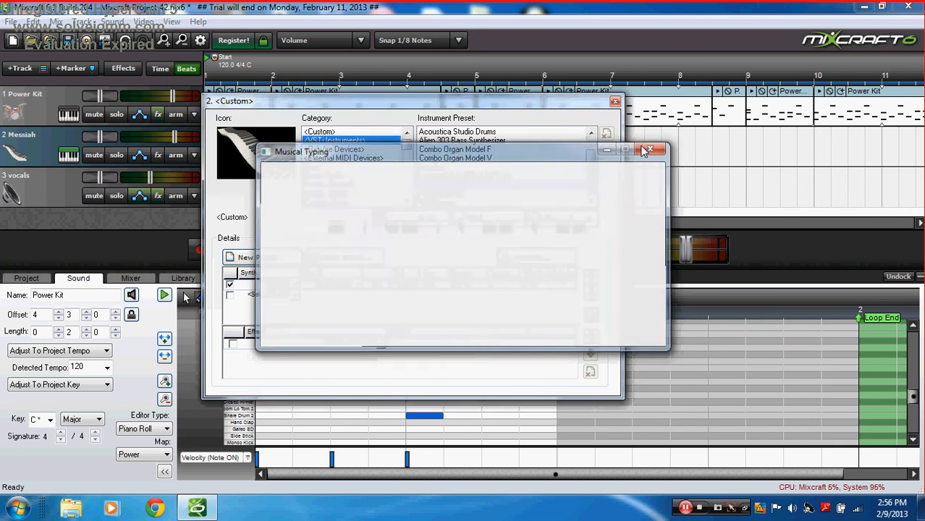
Step: Create a MIDI clip on the Messiah track and draw D2, C2, D2, F2, D2, F2, G2 notes
{"action": "left_click", "coordinate": [614, 101]}
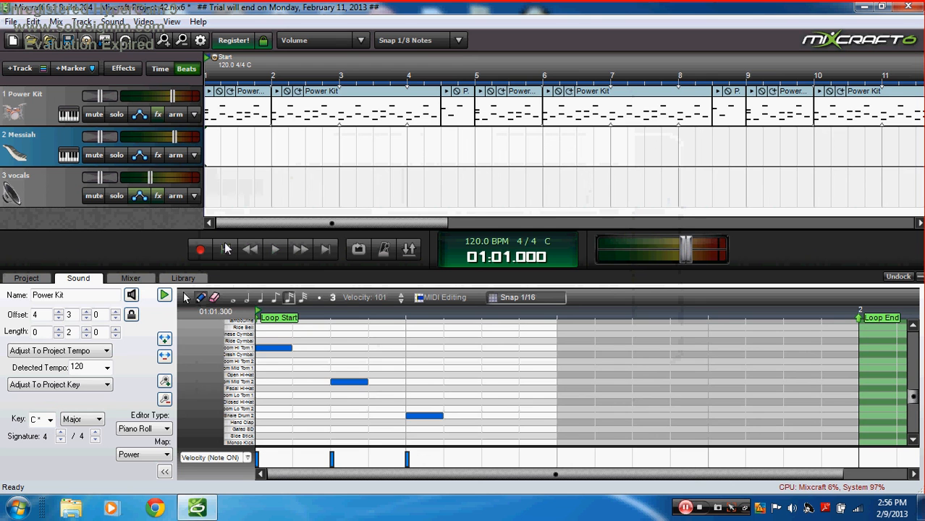
{"action": "double_click", "coordinate": [208, 153]}
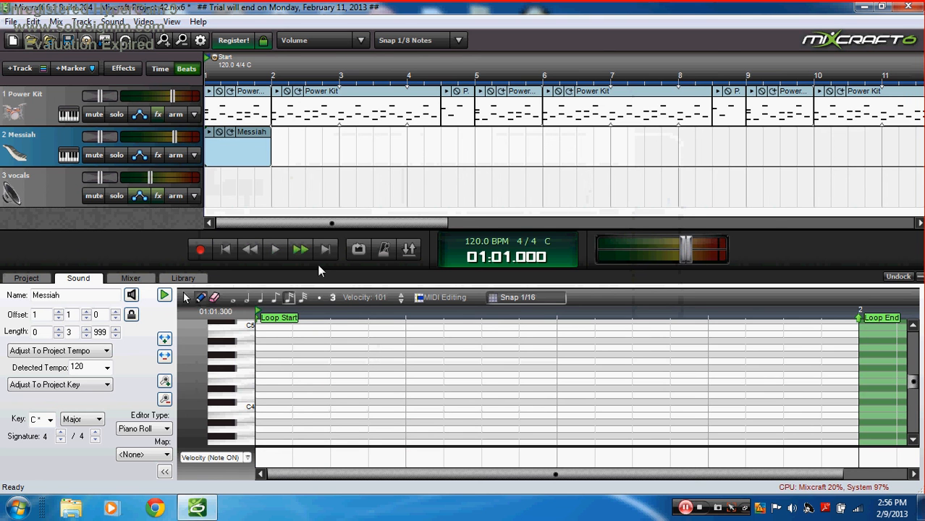
{"action": "left_click_drag", "start_coordinate": [228, 437], "coordinate": [248, 472]}
{"action": "left_click", "coordinate": [248, 429]}
{"action": "left_click", "coordinate": [261, 429]}
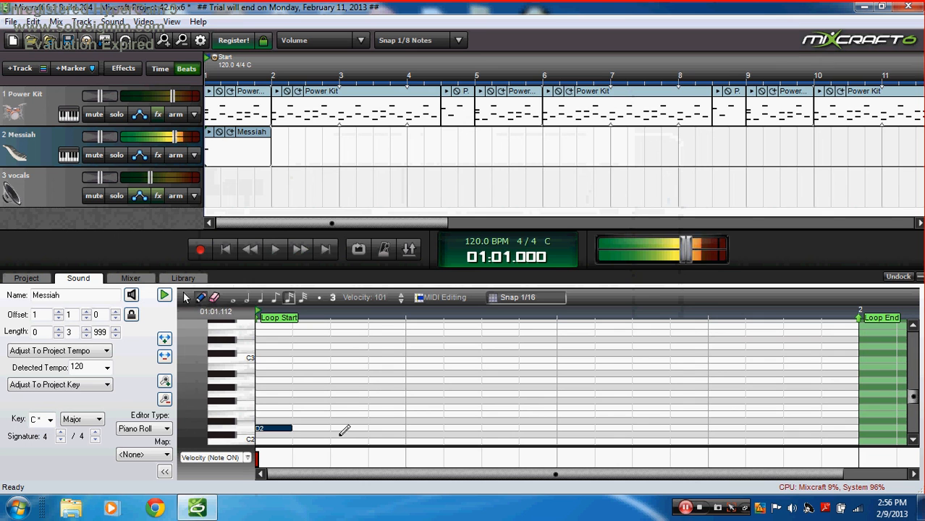
{"action": "left_click", "coordinate": [349, 442]}
{"action": "left_click", "coordinate": [373, 428]}
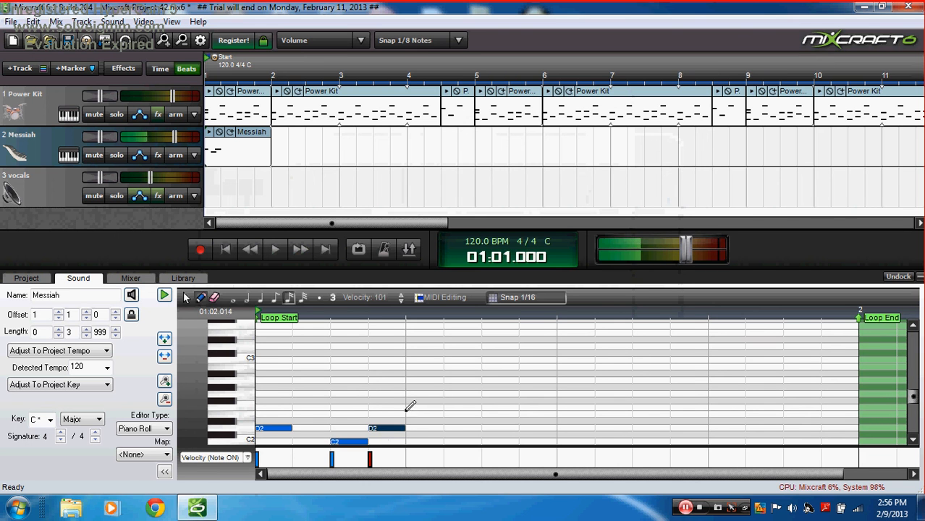
{"action": "left_click", "coordinate": [455, 407]}
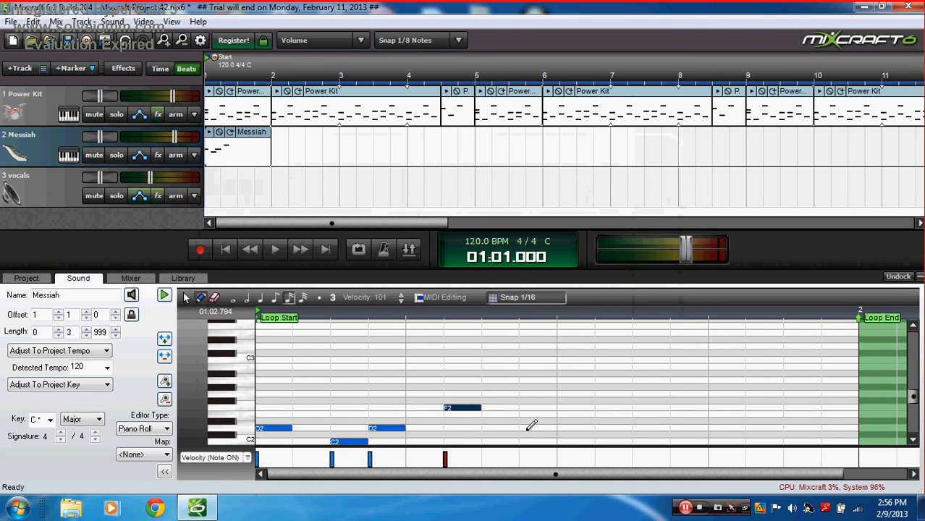
{"action": "left_click", "coordinate": [528, 429]}
{"action": "left_click", "coordinate": [564, 407]}
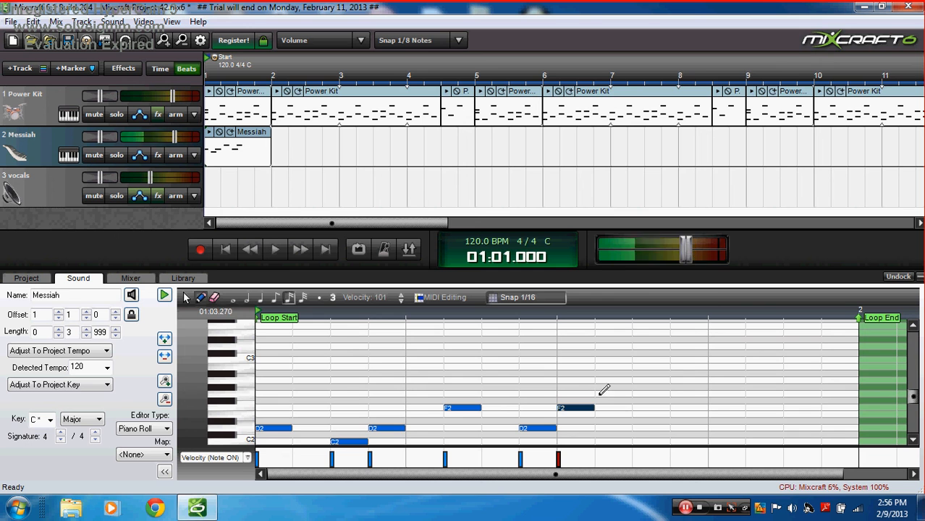
{"action": "left_click", "coordinate": [600, 394]}
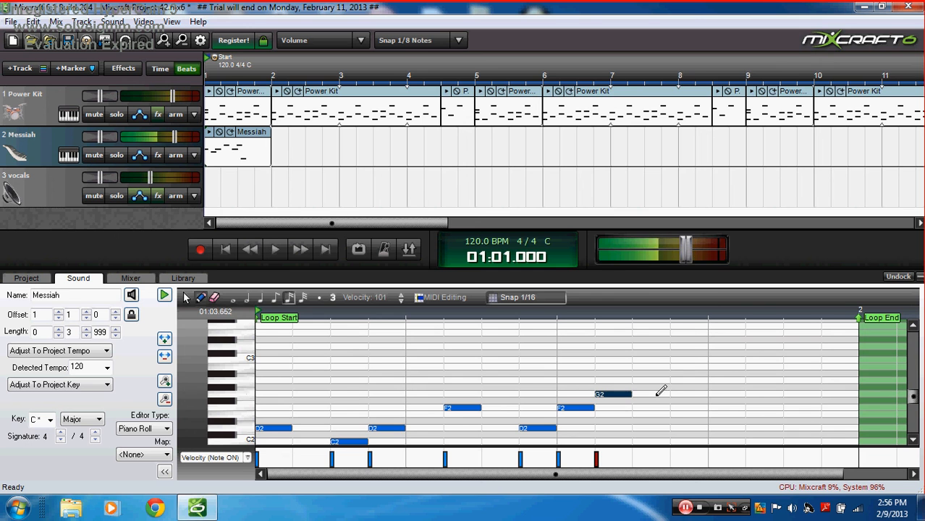
Step: Play the riff, shift the C2/D2 and G2 notes later, and add an F2 near the bar's end
{"action": "left_click", "coordinate": [208, 139]}
{"action": "key", "text": "space"}
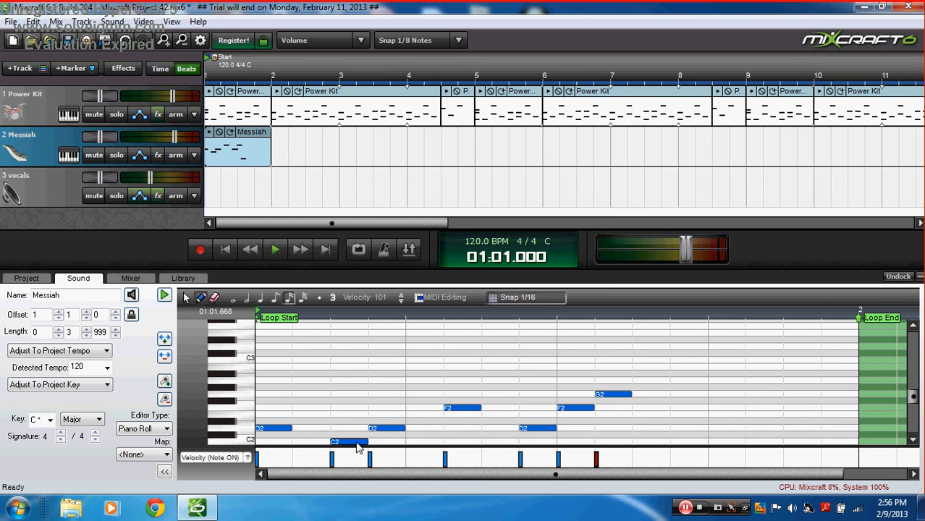
{"action": "left_click_drag", "start_coordinate": [357, 443], "coordinate": [679, 409]}
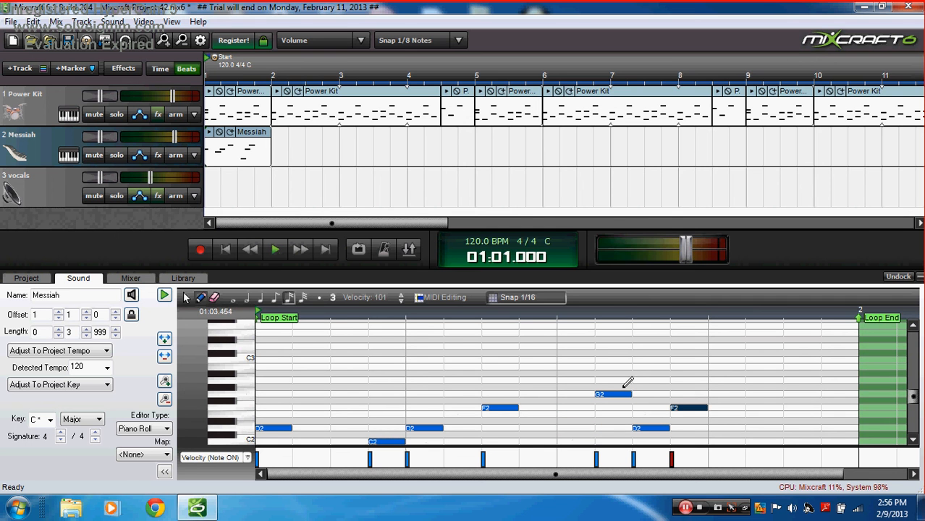
{"action": "left_click_drag", "start_coordinate": [615, 394], "coordinate": [727, 396]}
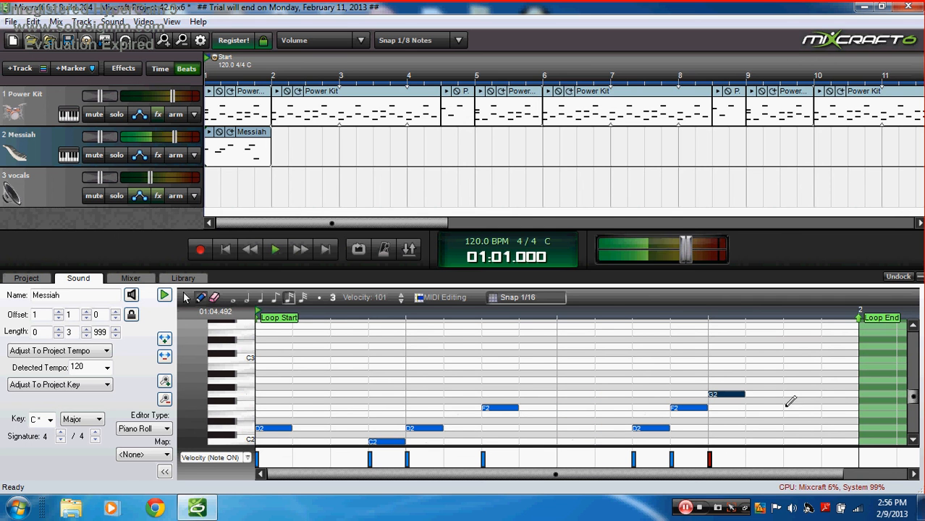
{"action": "left_click", "coordinate": [787, 408]}
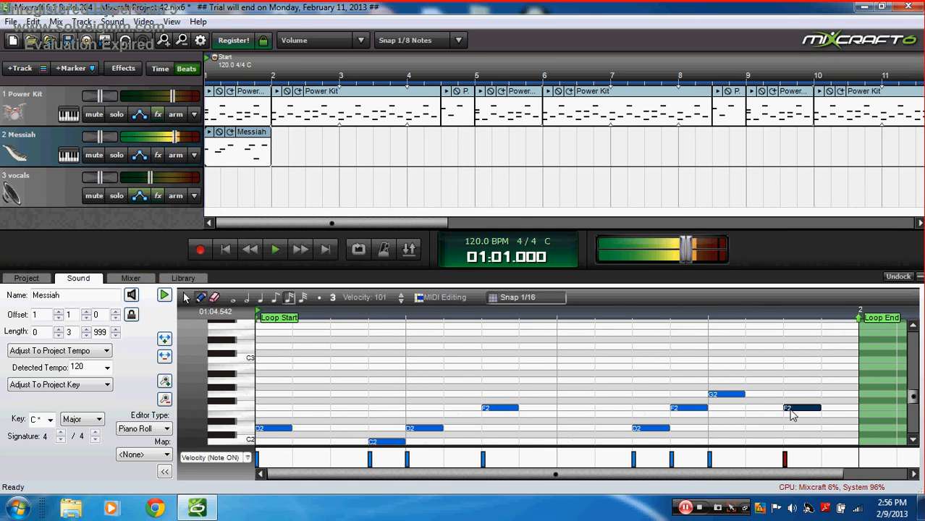
{"action": "left_click", "coordinate": [210, 133]}
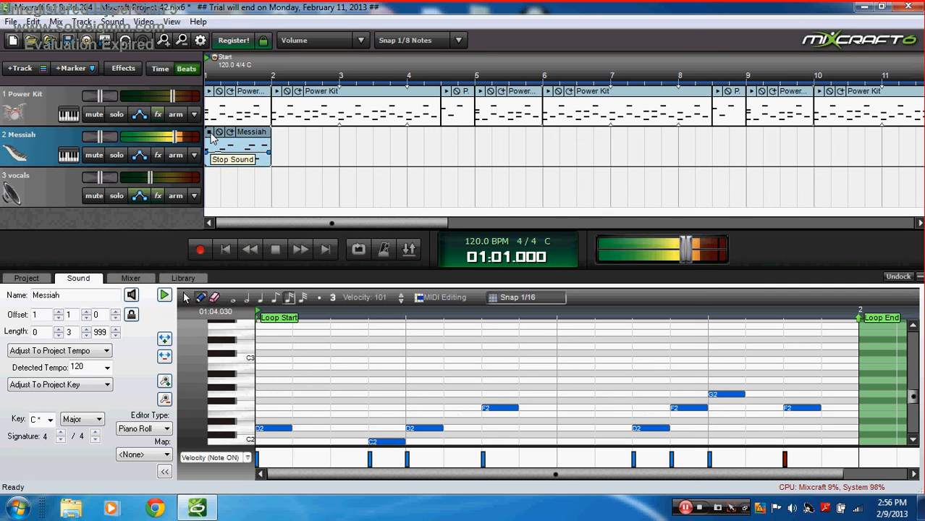
Step: Adjust the D2 note lengths, stretch the first F2 longer, and play the clip
{"action": "left_click_drag", "start_coordinate": [288, 430], "coordinate": [368, 430]}
{"action": "left_click_drag", "start_coordinate": [440, 430], "coordinate": [481, 430]}
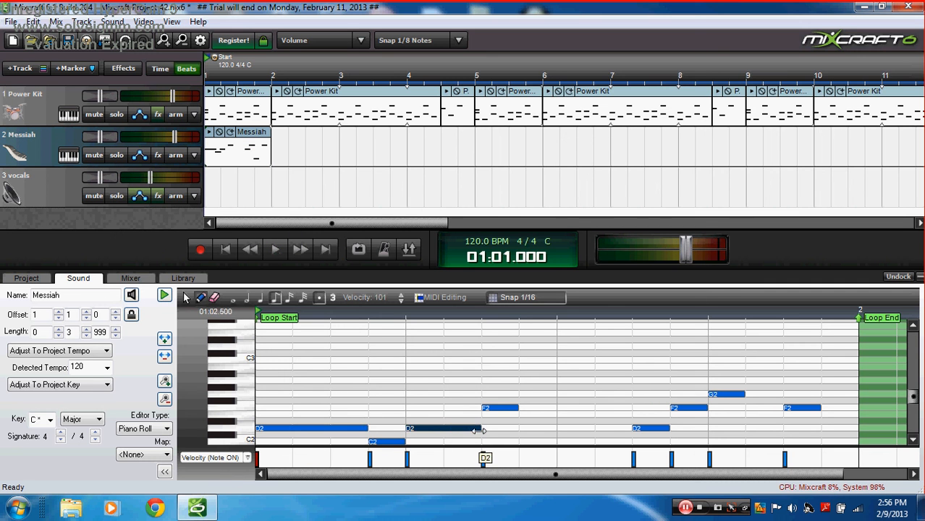
{"action": "left_click_drag", "start_coordinate": [367, 428], "coordinate": [344, 427]}
{"action": "left_click", "coordinate": [480, 427]}
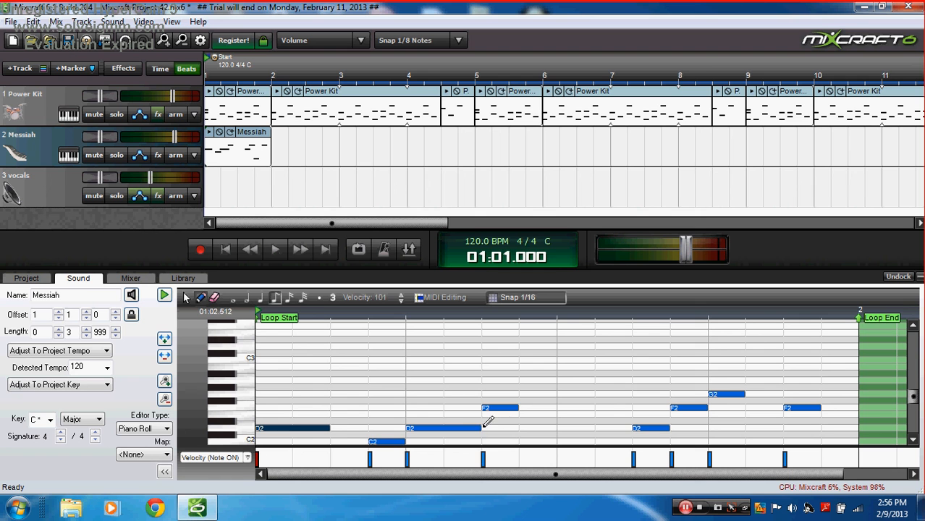
{"action": "left_click_drag", "start_coordinate": [481, 428], "coordinate": [443, 428]}
{"action": "left_click_drag", "start_coordinate": [518, 408], "coordinate": [595, 408]}
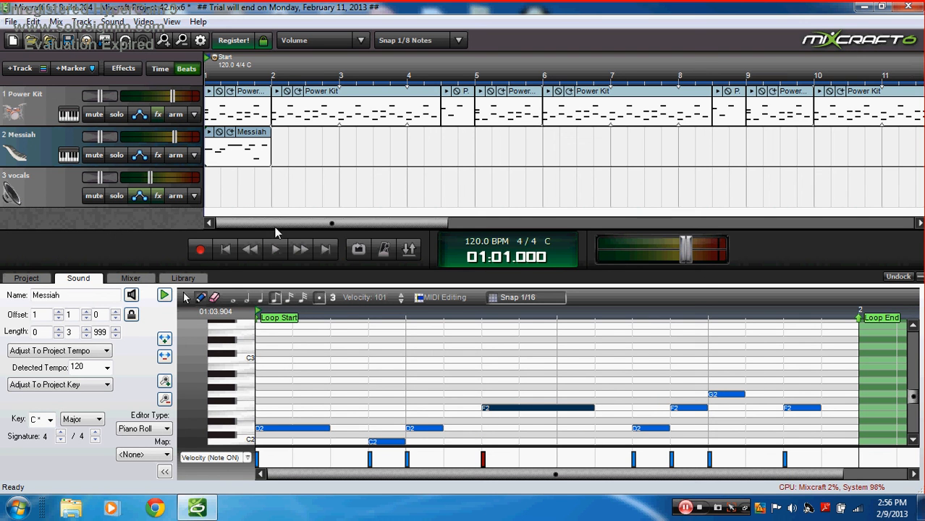
{"action": "left_click", "coordinate": [246, 155]}
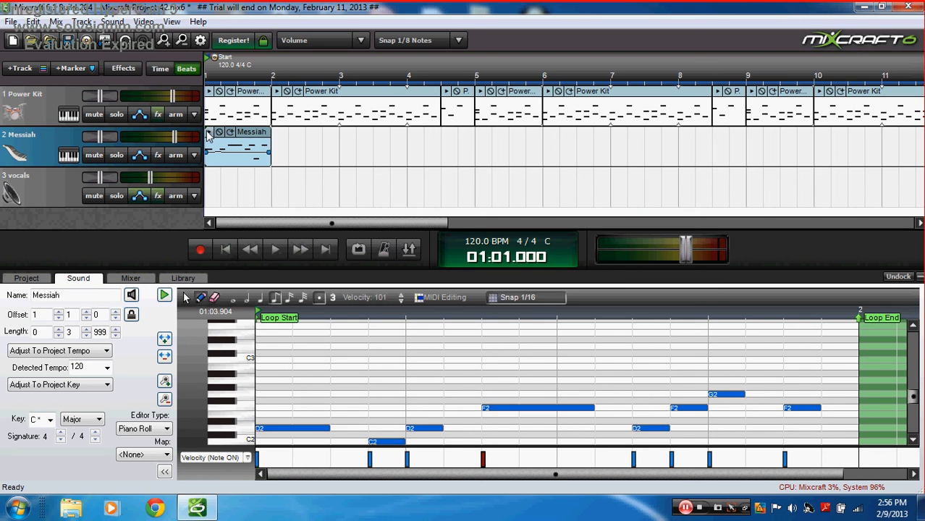
{"action": "key", "text": "space"}
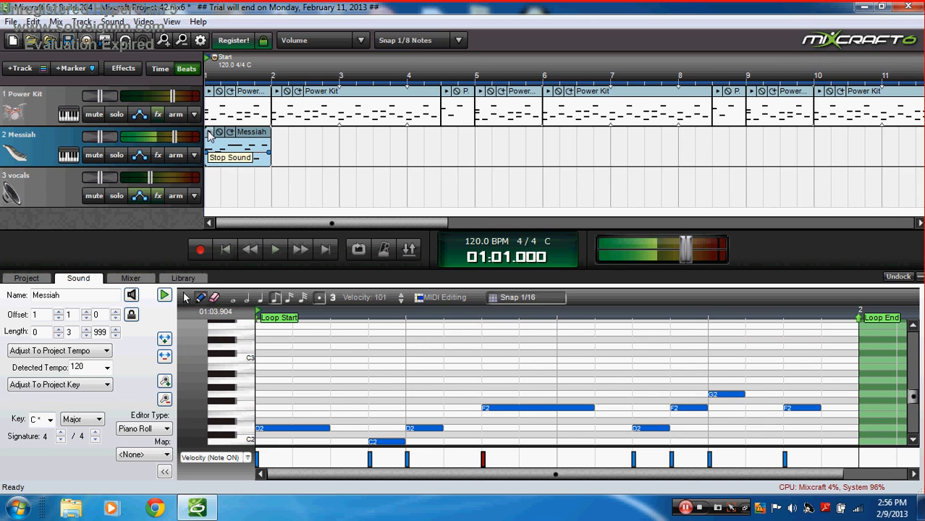
{"action": "left_click", "coordinate": [147, 432]}
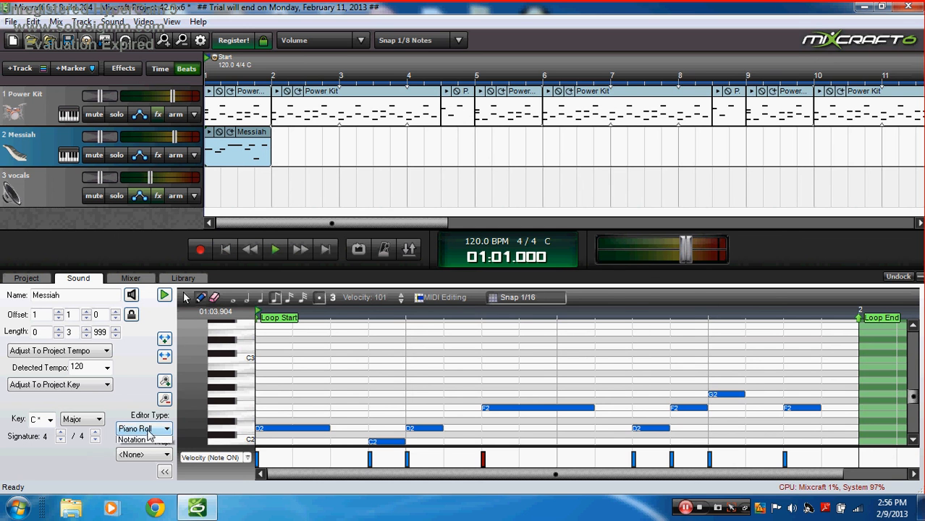
{"action": "left_click", "coordinate": [144, 448]}
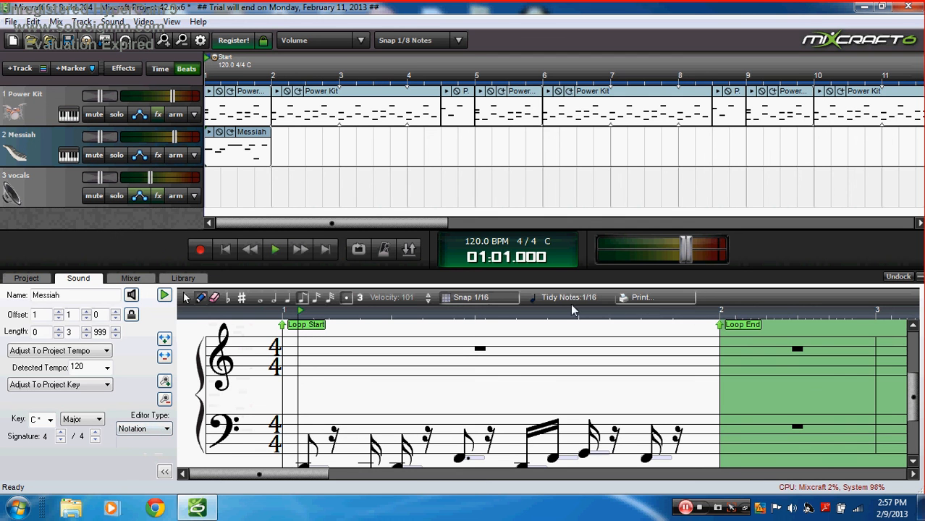
{"action": "left_click", "coordinate": [145, 428]}
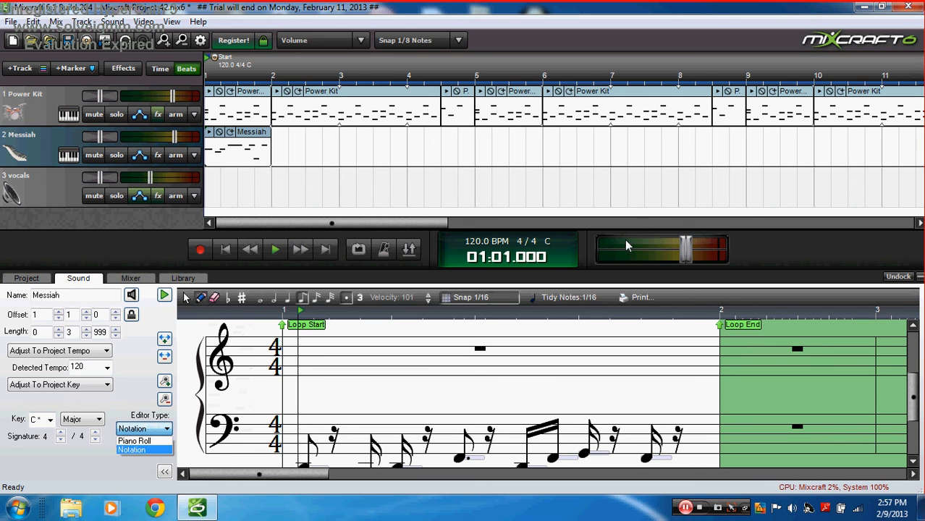
{"action": "left_click", "coordinate": [694, 299]}
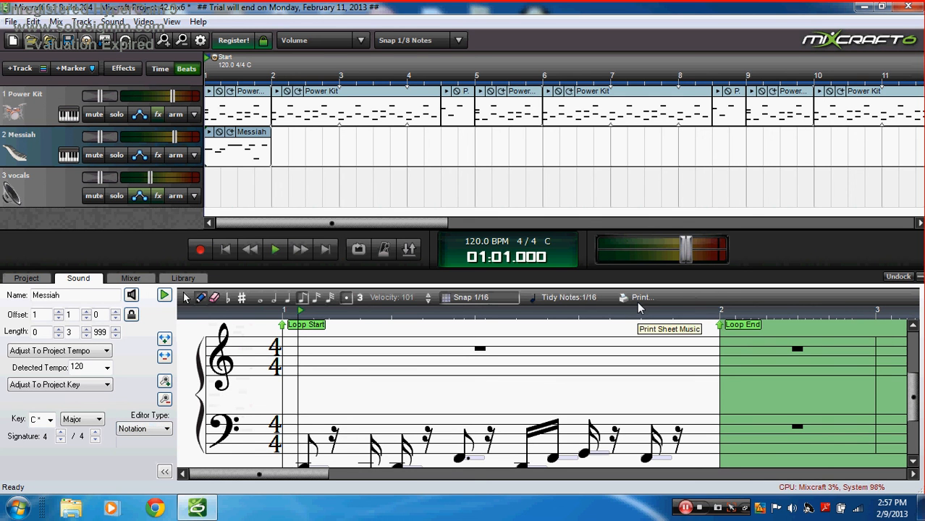
{"action": "left_click", "coordinate": [164, 432]}
{"action": "left_click", "coordinate": [134, 440]}
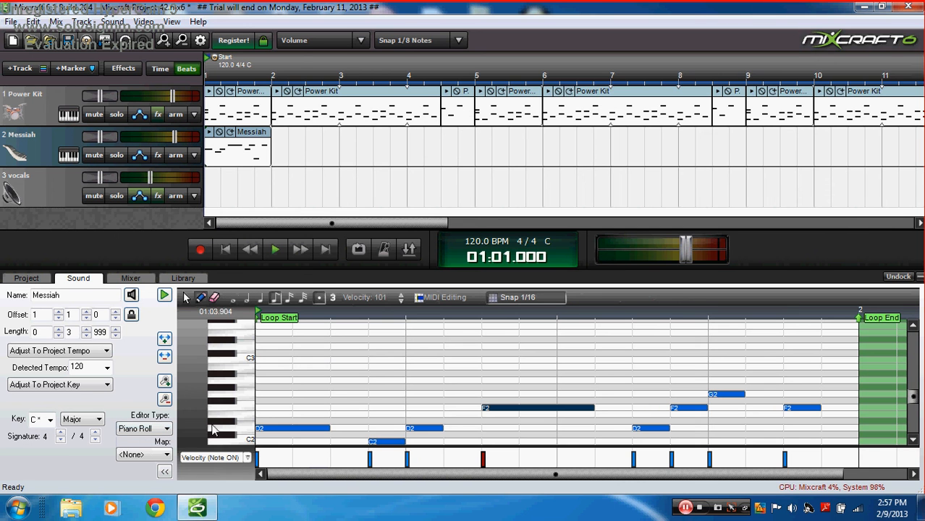
Step: Loop the Messiah clip repeatedly until its length reaches 28 bars
{"action": "left_click", "coordinate": [229, 132]}
{"action": "left_click", "coordinate": [229, 133]}
{"action": "left_click", "coordinate": [228, 133]}
{"action": "left_click", "coordinate": [228, 132]}
{"action": "left_click", "coordinate": [229, 133]}
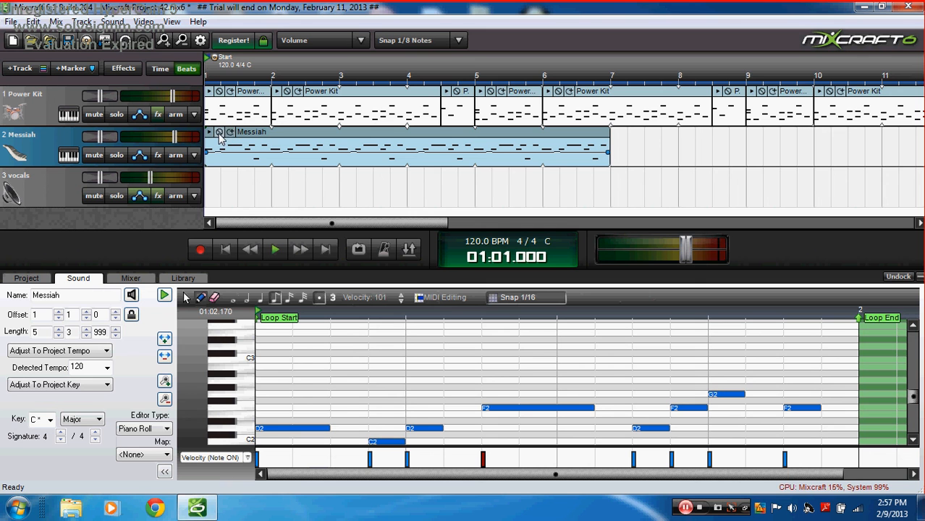
{"action": "left_click", "coordinate": [228, 132]}
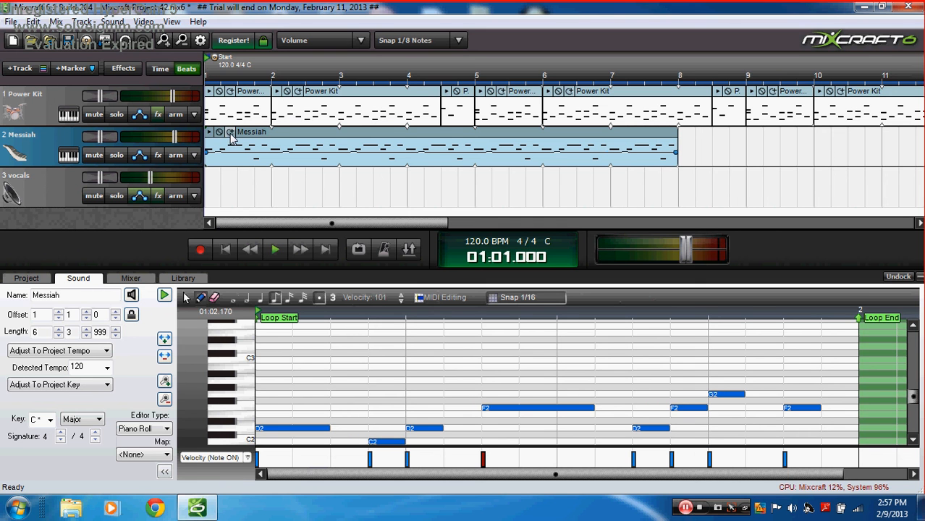
{"action": "left_click", "coordinate": [229, 133]}
{"action": "left_click", "coordinate": [231, 133]}
{"action": "left_click", "coordinate": [230, 133]}
{"action": "left_click", "coordinate": [230, 134]}
{"action": "left_click", "coordinate": [230, 133]}
{"action": "left_click", "coordinate": [230, 133]}
{"action": "left_click", "coordinate": [230, 133]}
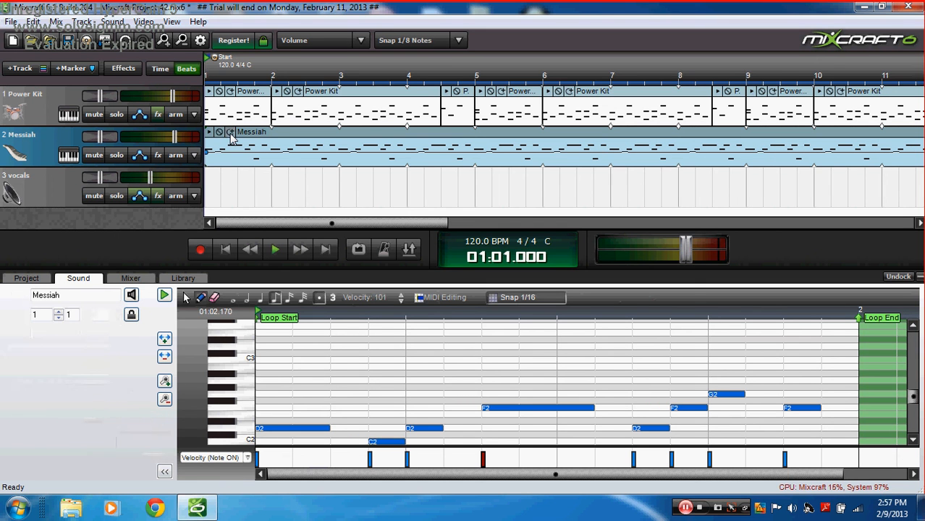
{"action": "left_click_drag", "start_coordinate": [546, 474], "coordinate": [655, 462]}
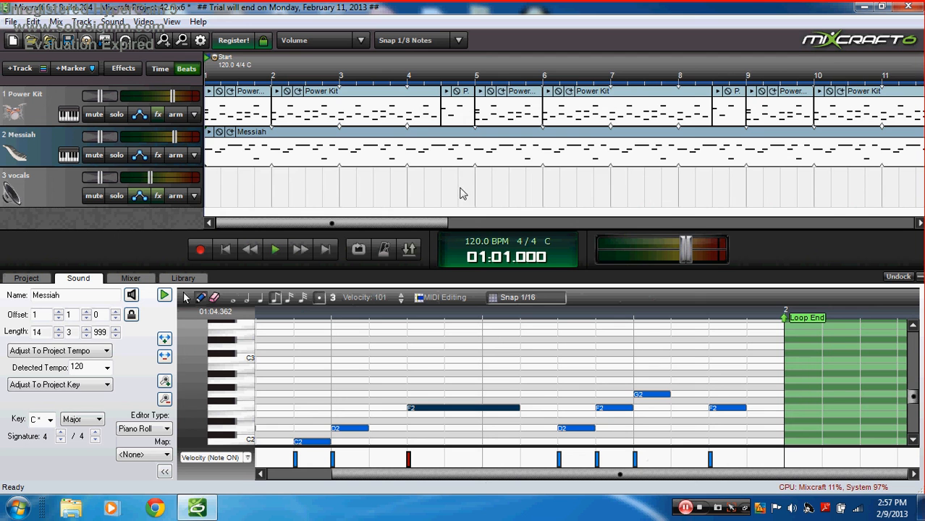
{"action": "left_click_drag", "start_coordinate": [437, 223], "coordinate": [409, 213]}
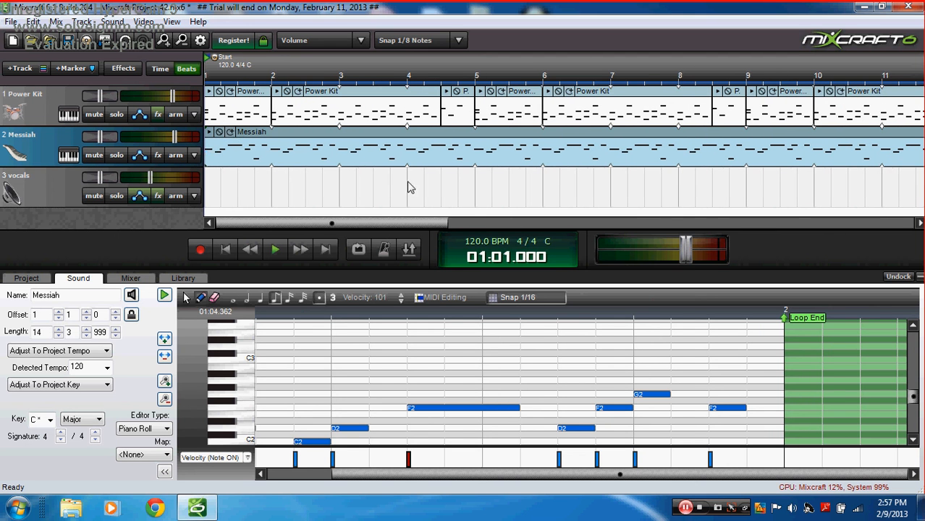
{"action": "left_click", "coordinate": [233, 133]}
{"action": "left_click", "coordinate": [232, 134]}
{"action": "left_click", "coordinate": [233, 133]}
{"action": "left_click", "coordinate": [233, 133]}
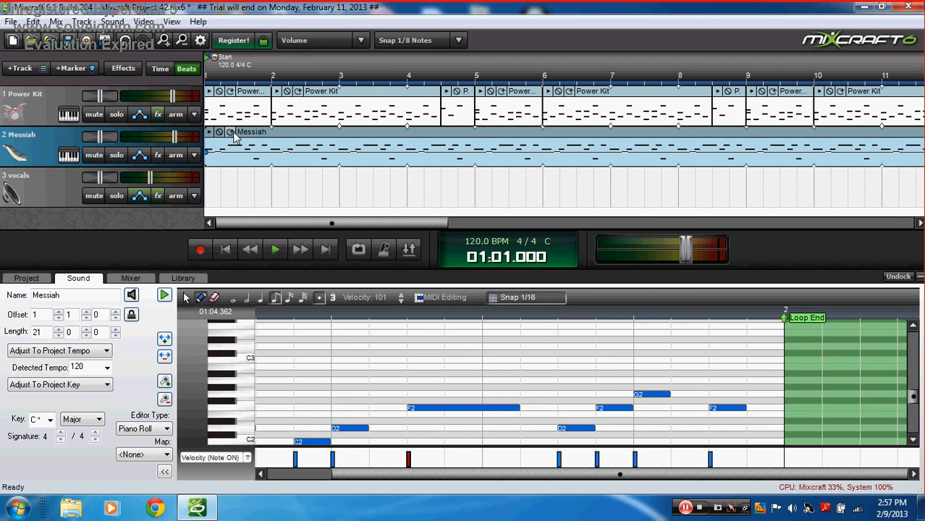
{"action": "left_click", "coordinate": [233, 134]}
{"action": "left_click", "coordinate": [233, 133]}
{"action": "left_click_drag", "start_coordinate": [435, 224], "coordinate": [720, 202]}
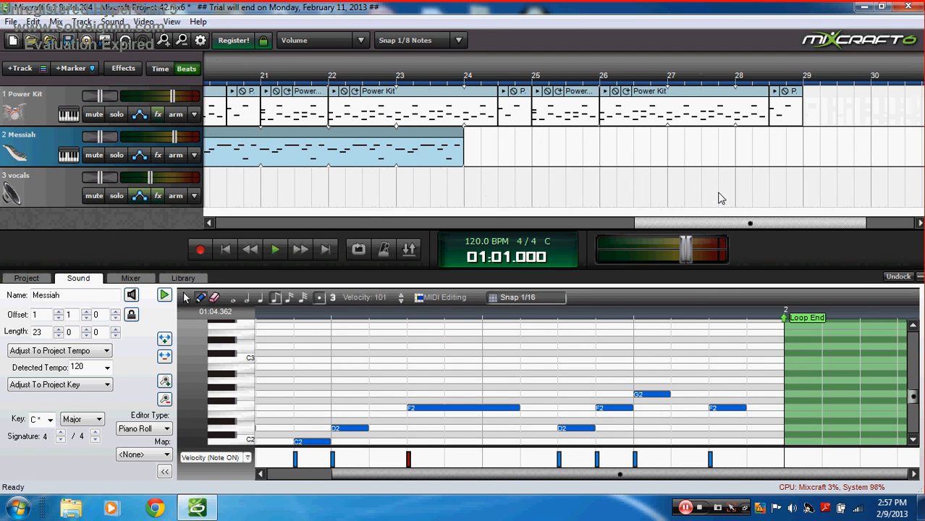
{"action": "left_click_drag", "start_coordinate": [720, 199], "coordinate": [244, 172]}
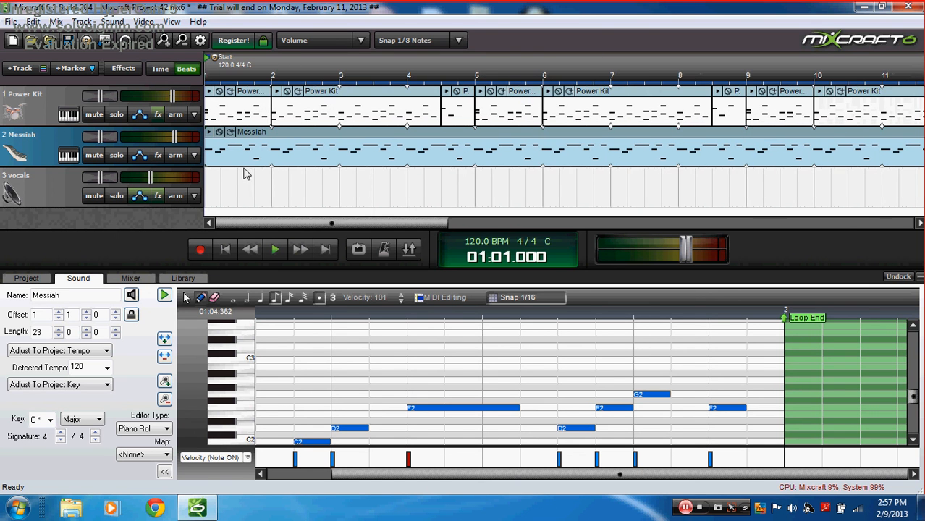
{"action": "left_click", "coordinate": [232, 134]}
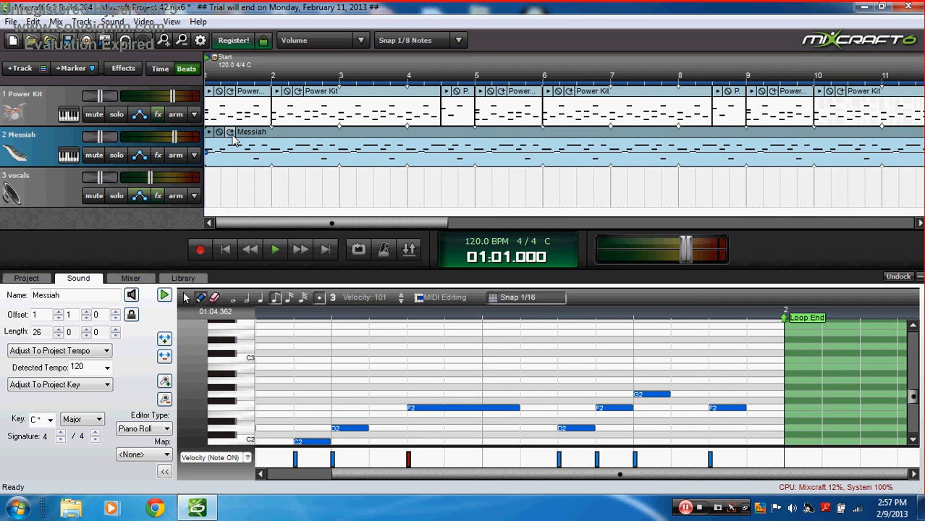
{"action": "left_click", "coordinate": [232, 135]}
{"action": "left_click_drag", "start_coordinate": [299, 223], "coordinate": [222, 175]}
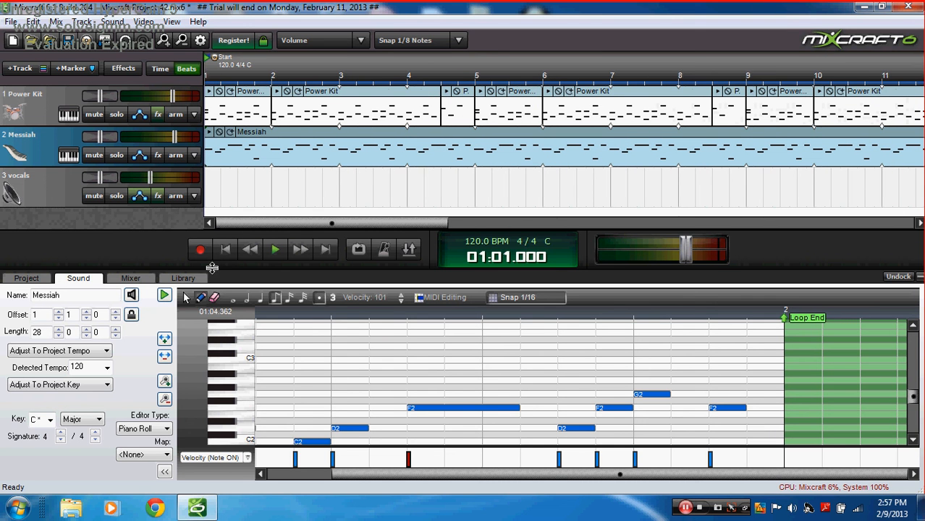
Step: Play the project, stop it, and return to the start
{"action": "left_click", "coordinate": [276, 250]}
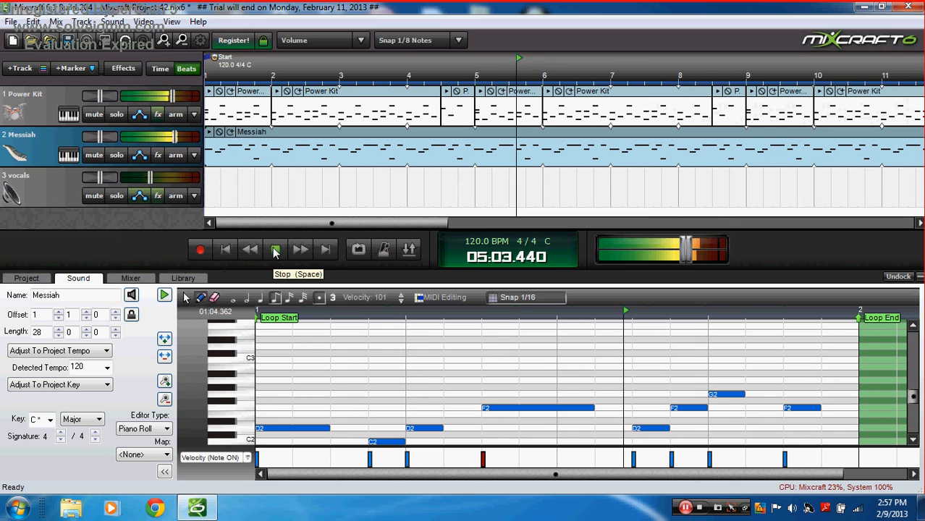
{"action": "left_click", "coordinate": [275, 250]}
{"action": "left_click", "coordinate": [224, 249]}
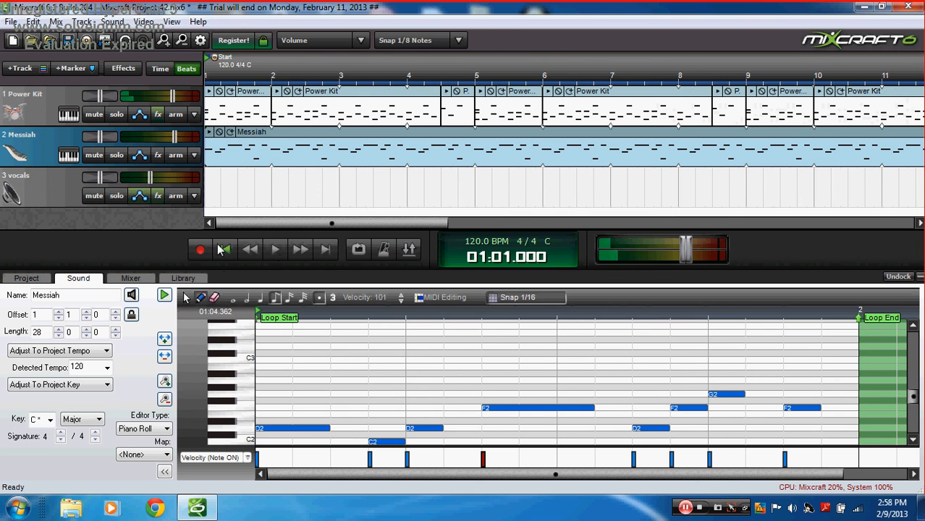
Step: Add Acoustica Compressor to the Messiah track with the Keyboards - Synth Bass preset
{"action": "left_click", "coordinate": [158, 156]}
{"action": "left_click", "coordinate": [364, 165]}
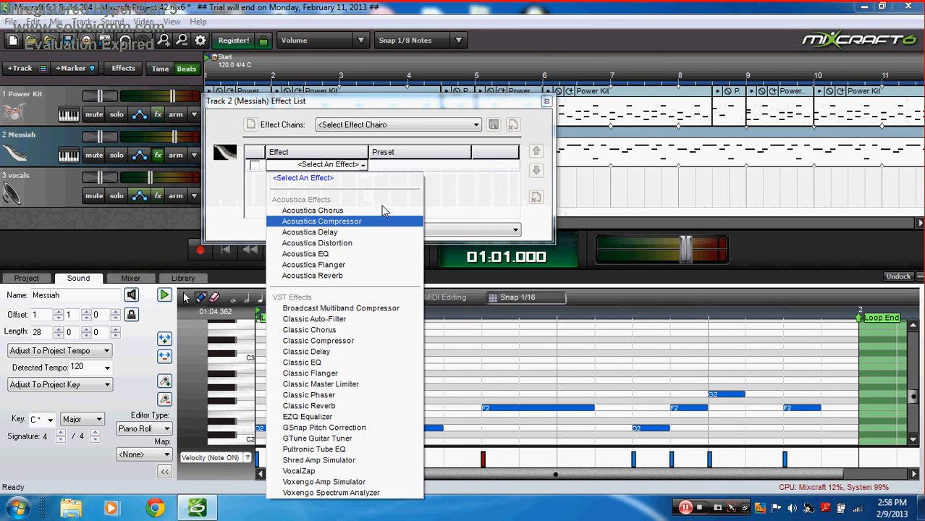
{"action": "left_click", "coordinate": [338, 221]}
{"action": "left_click", "coordinate": [455, 165]}
{"action": "left_click", "coordinate": [452, 197]}
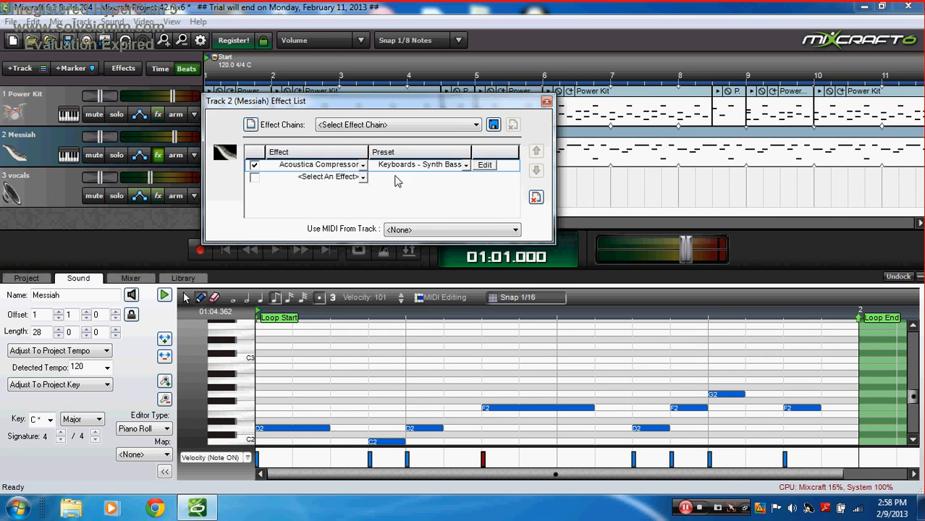
Step: Add a Classic Phaser as the second effect using the Synth Pad #2 preset
{"action": "left_click", "coordinate": [360, 177]}
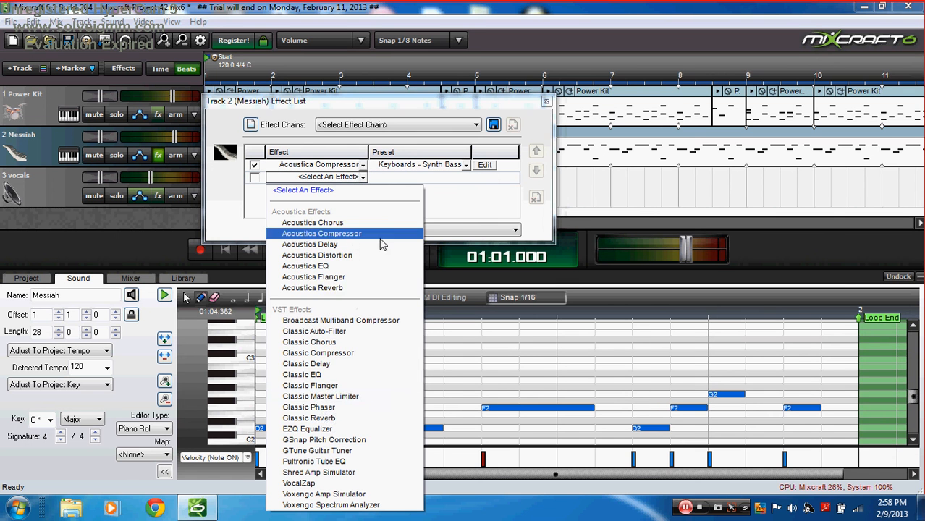
{"action": "left_click", "coordinate": [327, 407]}
{"action": "left_click", "coordinate": [466, 177]}
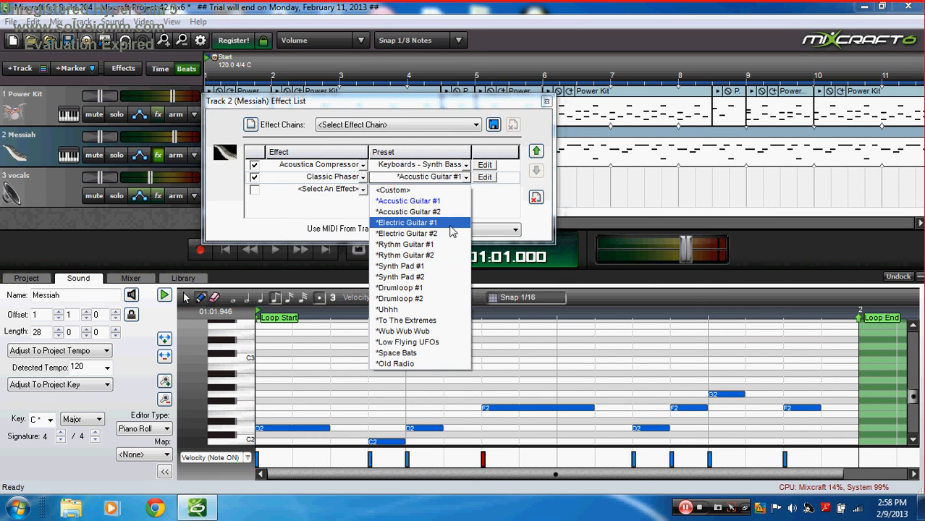
{"action": "left_click", "coordinate": [437, 277]}
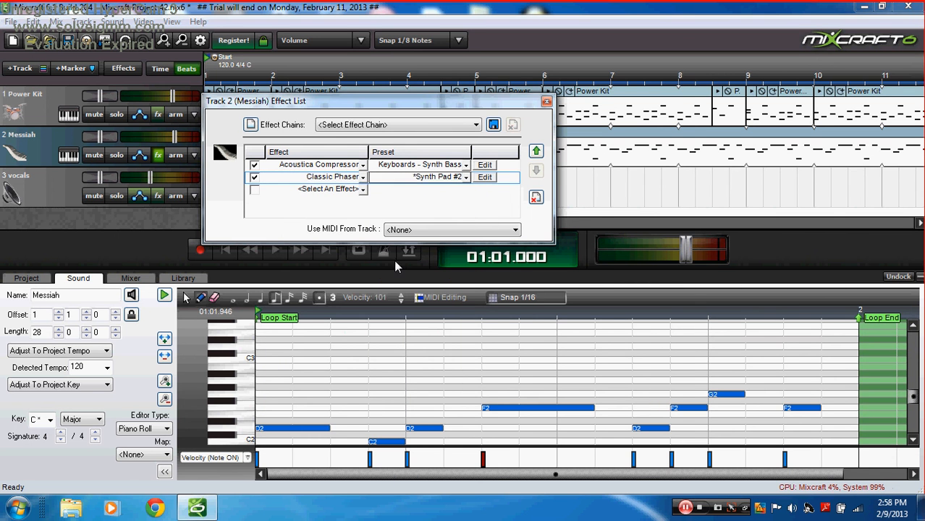
Step: Add Classic EQ as the third effect and choose a preset for it
{"action": "left_click", "coordinate": [364, 188]}
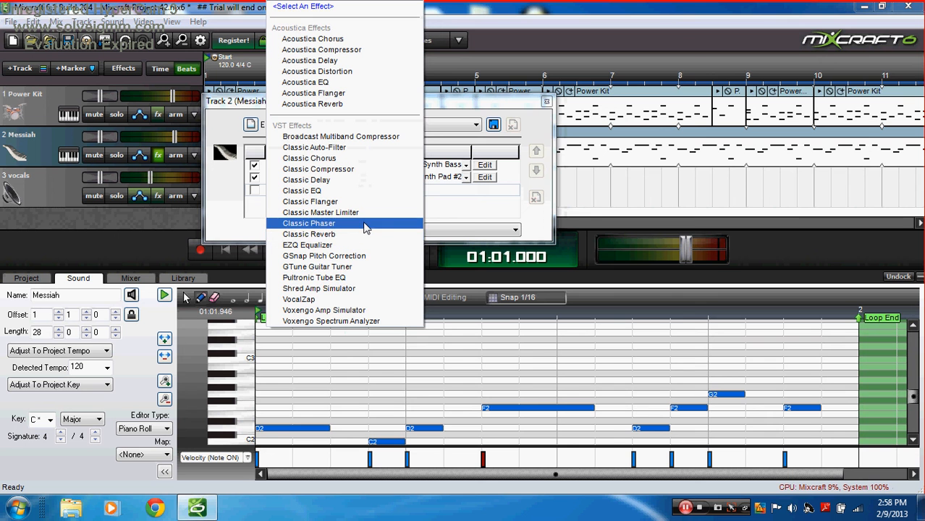
{"action": "left_click", "coordinate": [546, 103]}
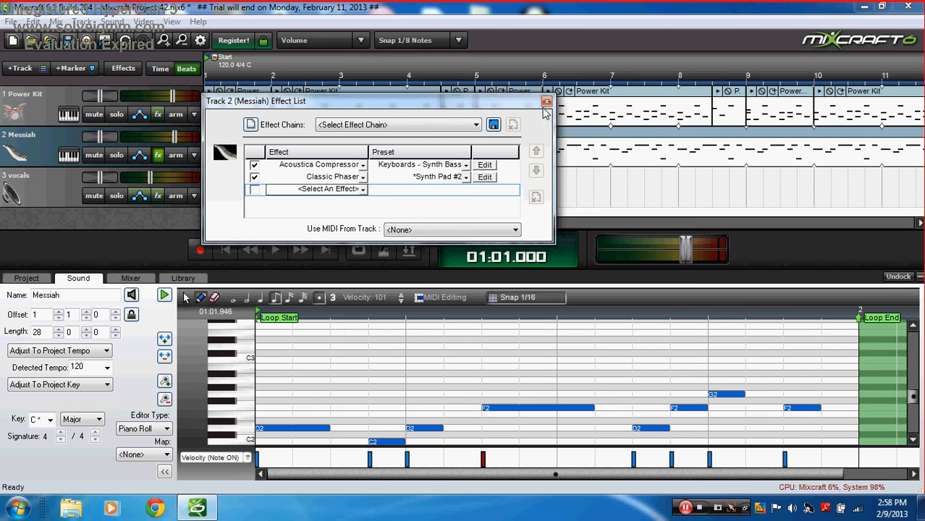
{"action": "left_click", "coordinate": [364, 188]}
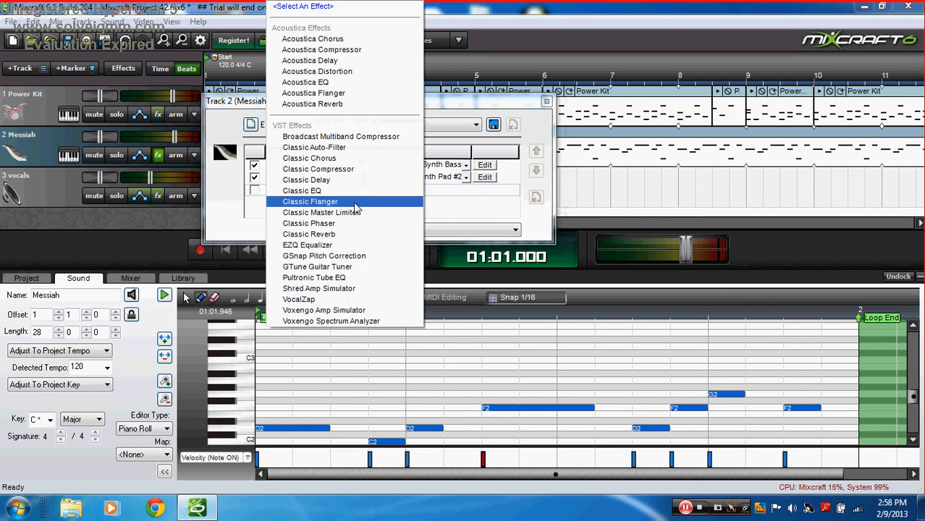
{"action": "left_click", "coordinate": [302, 190]}
{"action": "left_click", "coordinate": [484, 189]}
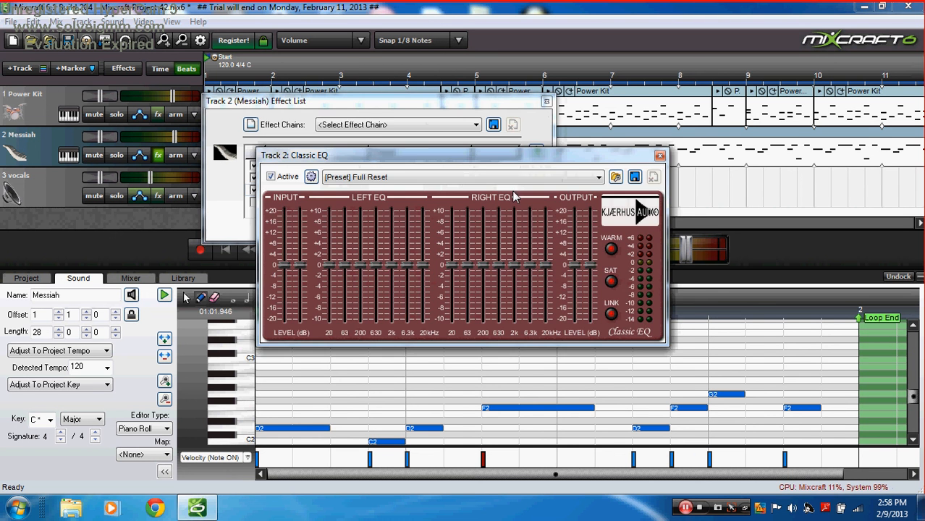
{"action": "left_click", "coordinate": [659, 157]}
{"action": "left_click", "coordinate": [434, 189]}
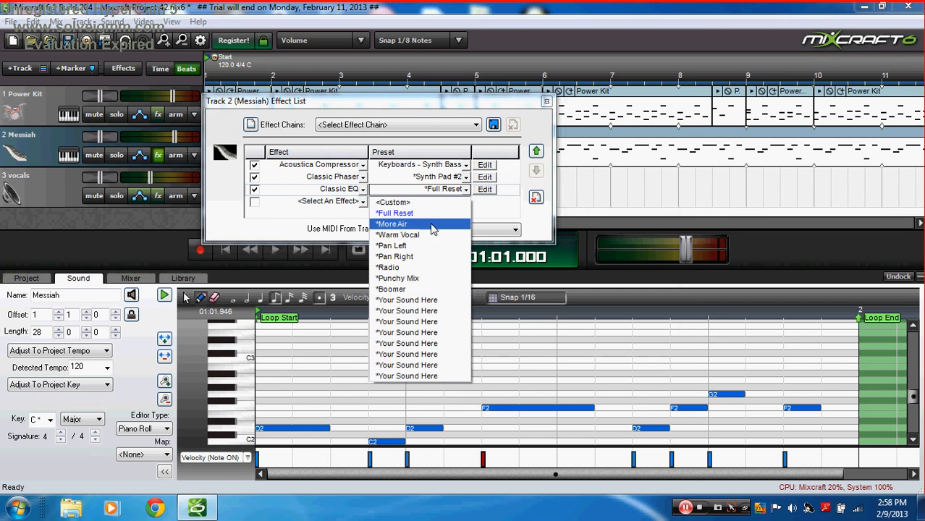
{"action": "left_click", "coordinate": [424, 223]}
Step: Close the effects window and play the project to hear the new Messiah effects
{"action": "left_click", "coordinate": [546, 102]}
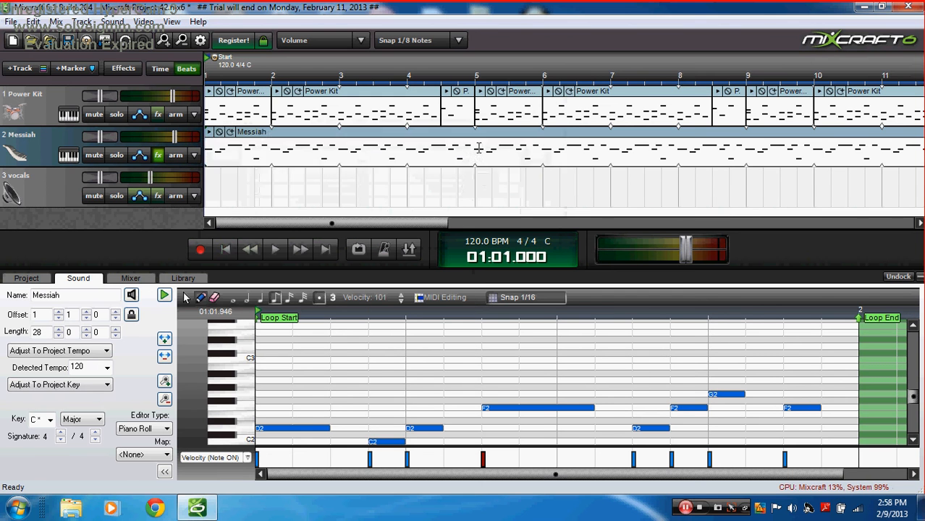
{"action": "left_click", "coordinate": [478, 148]}
{"action": "left_click", "coordinate": [273, 250]}
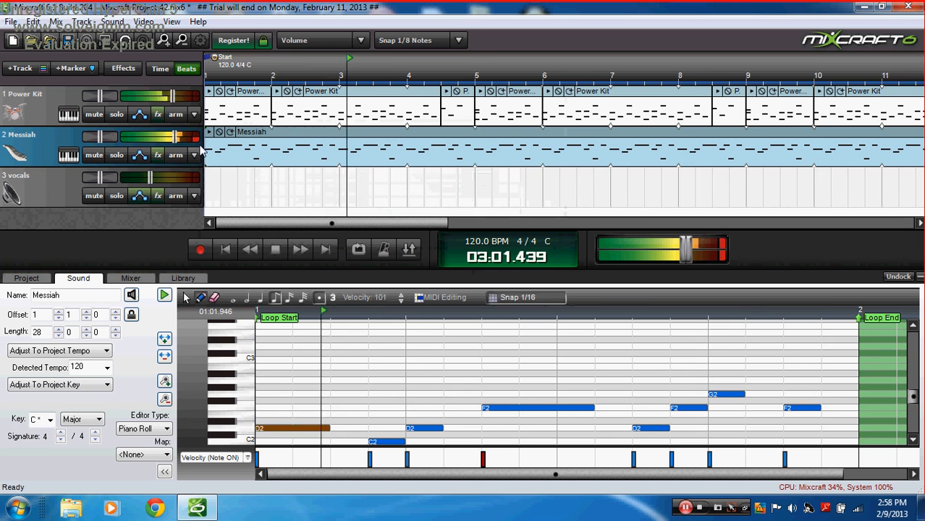
Step: Lower the Messiah track volume to about -3.5 dB, then stop and rewind to the start
{"action": "left_click_drag", "start_coordinate": [174, 136], "coordinate": [172, 137]}
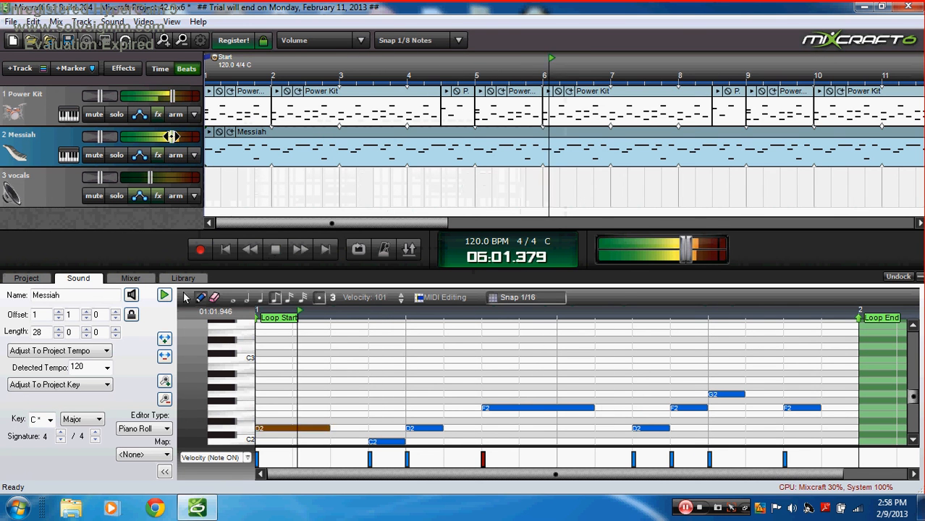
{"action": "left_click", "coordinate": [171, 97]}
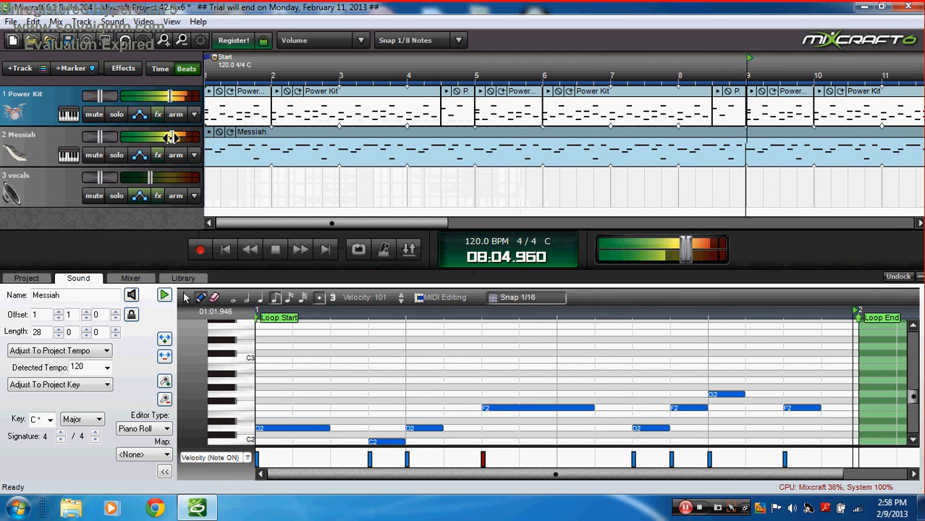
{"action": "left_click_drag", "start_coordinate": [173, 136], "coordinate": [164, 137]}
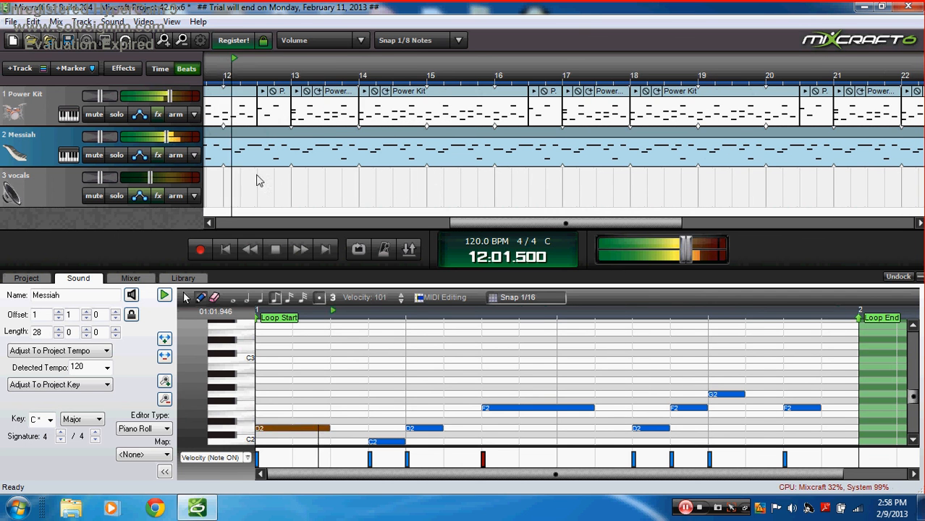
{"action": "left_click_drag", "start_coordinate": [167, 135], "coordinate": [169, 136]}
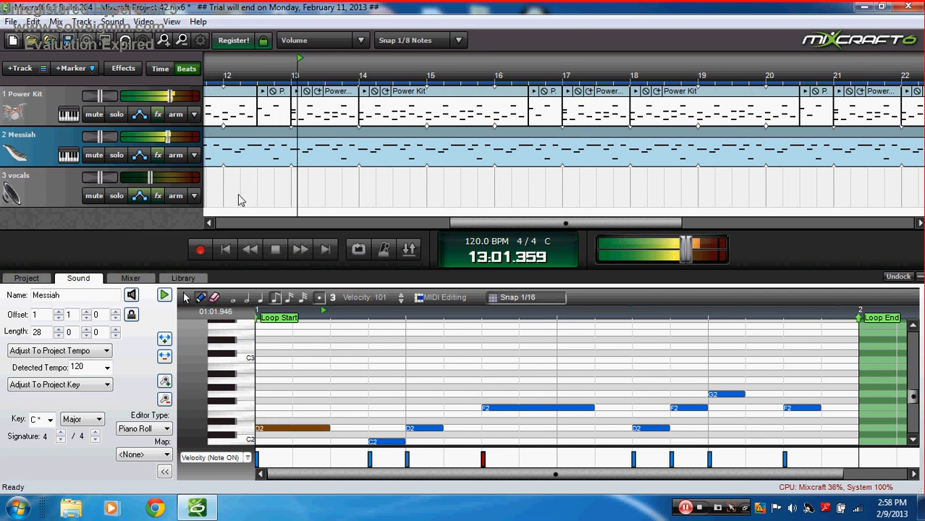
{"action": "left_click", "coordinate": [276, 248]}
{"action": "left_click", "coordinate": [227, 249]}
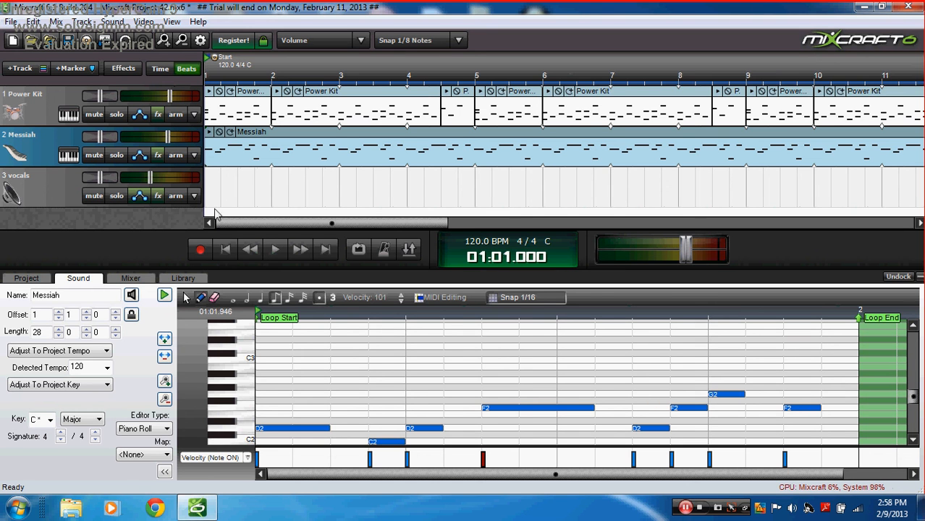
Step: Insert a virtual instrument track loaded with the Messiah VSTi on the Greg_wicked preset
{"action": "left_click", "coordinate": [43, 69]}
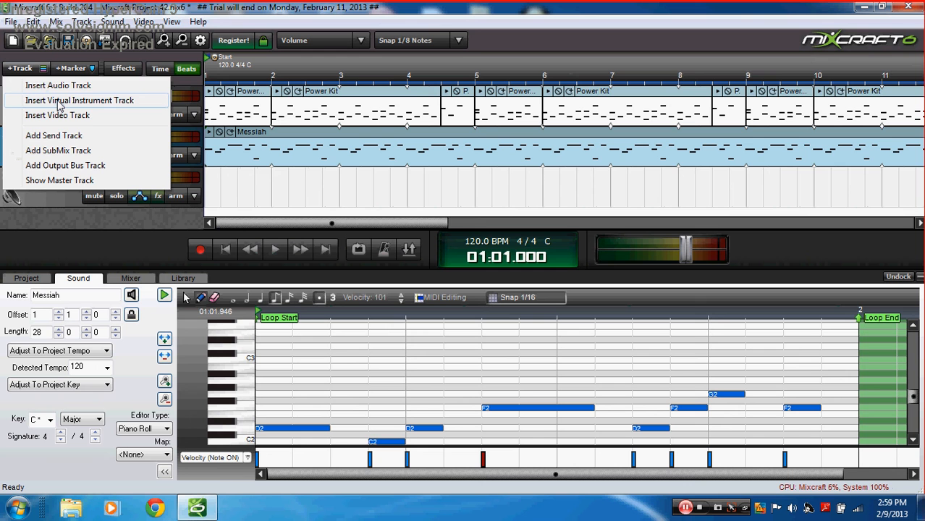
{"action": "left_click", "coordinate": [60, 101]}
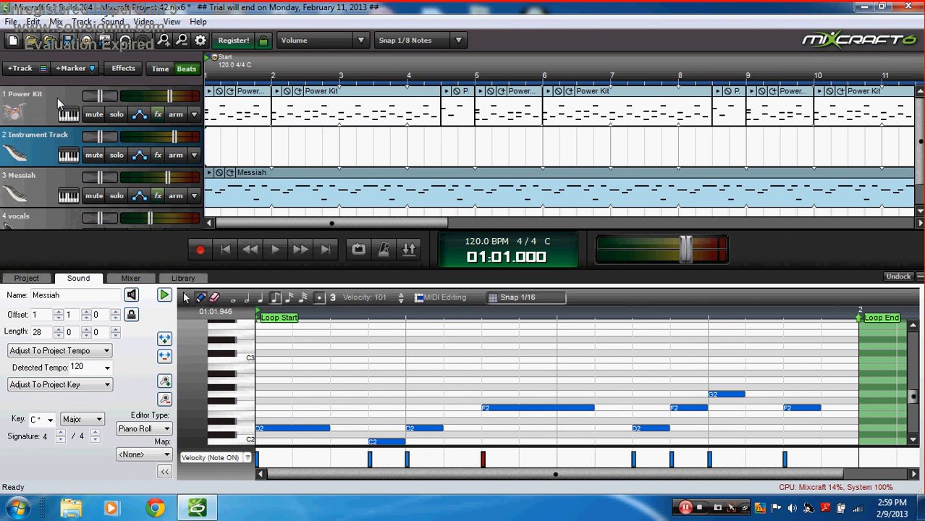
{"action": "left_click", "coordinate": [71, 157]}
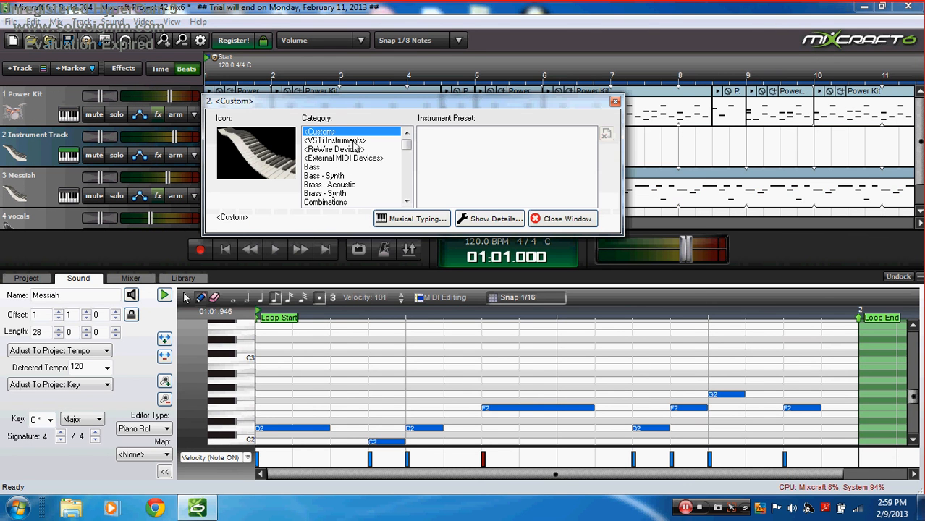
{"action": "left_click", "coordinate": [353, 142]}
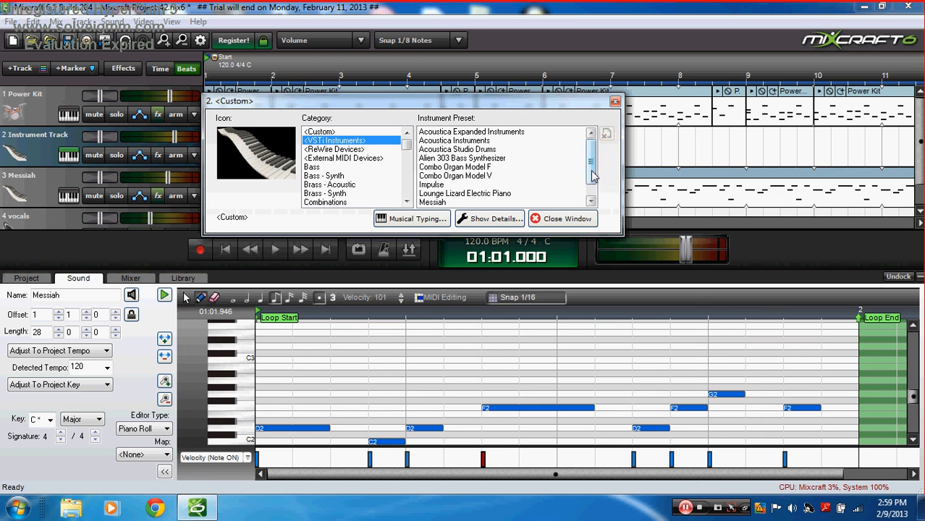
{"action": "left_click_drag", "start_coordinate": [592, 171], "coordinate": [594, 192]}
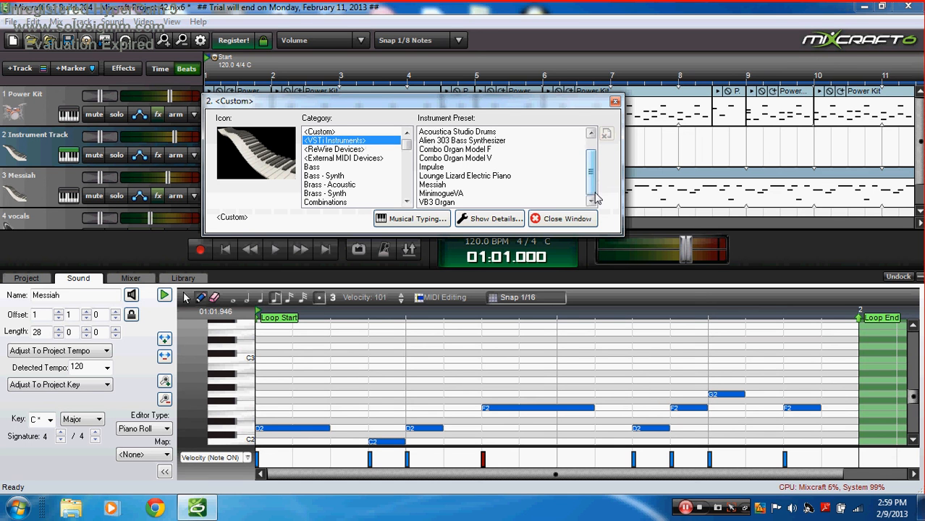
{"action": "left_click", "coordinate": [438, 185]}
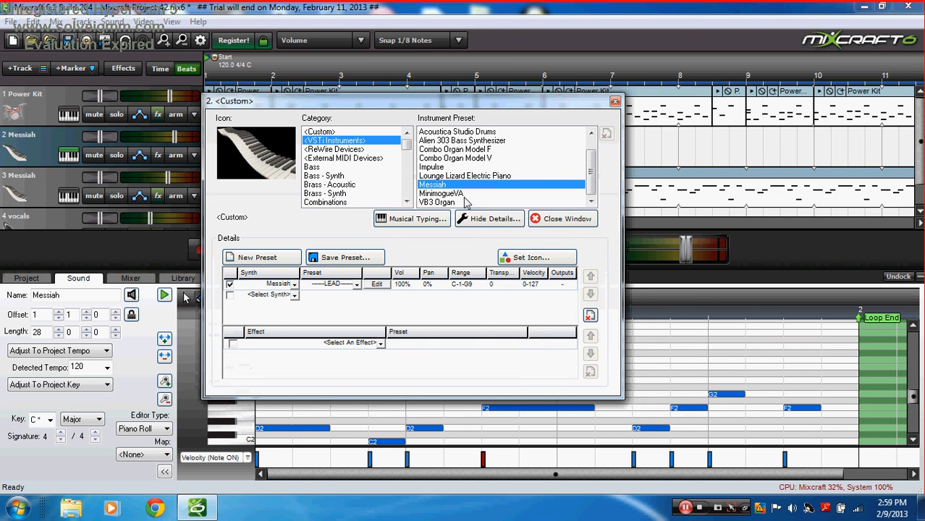
{"action": "left_click", "coordinate": [354, 284]}
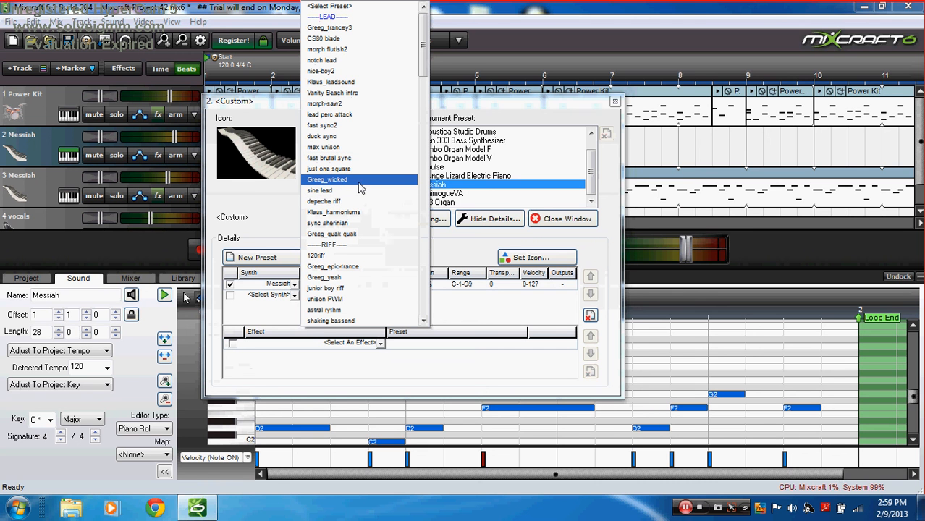
{"action": "left_click", "coordinate": [337, 179]}
Step: Open the Musical Typing keyboard from track 2's Messiah instrument window, then close that window
{"action": "left_click", "coordinate": [546, 220]}
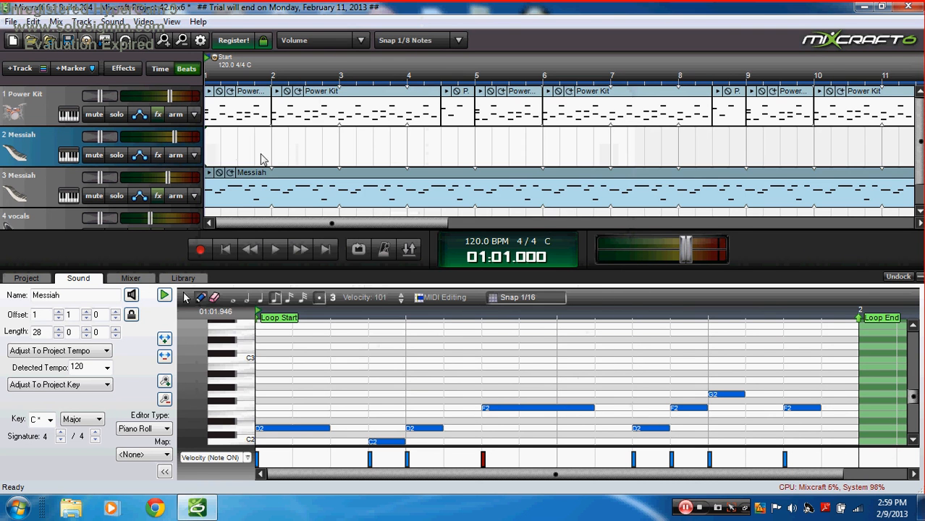
{"action": "left_click", "coordinate": [69, 155]}
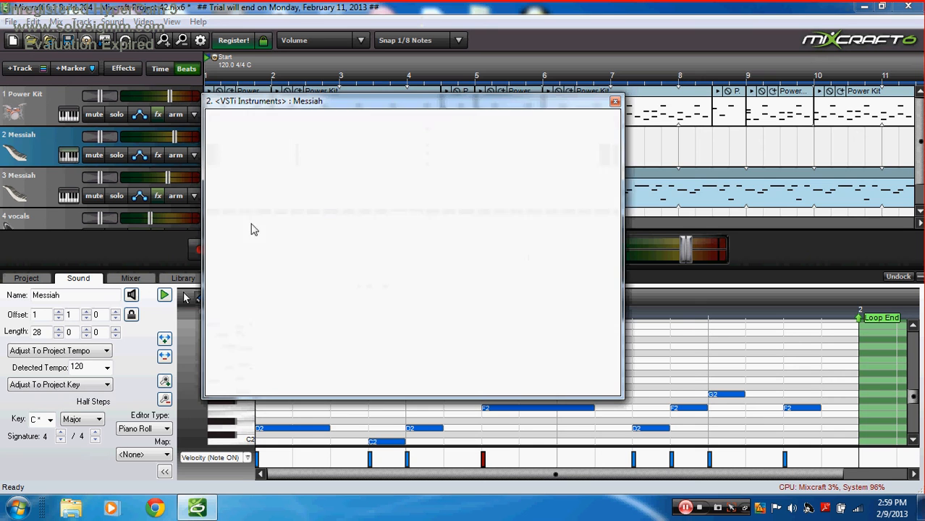
{"action": "left_click", "coordinate": [411, 219]}
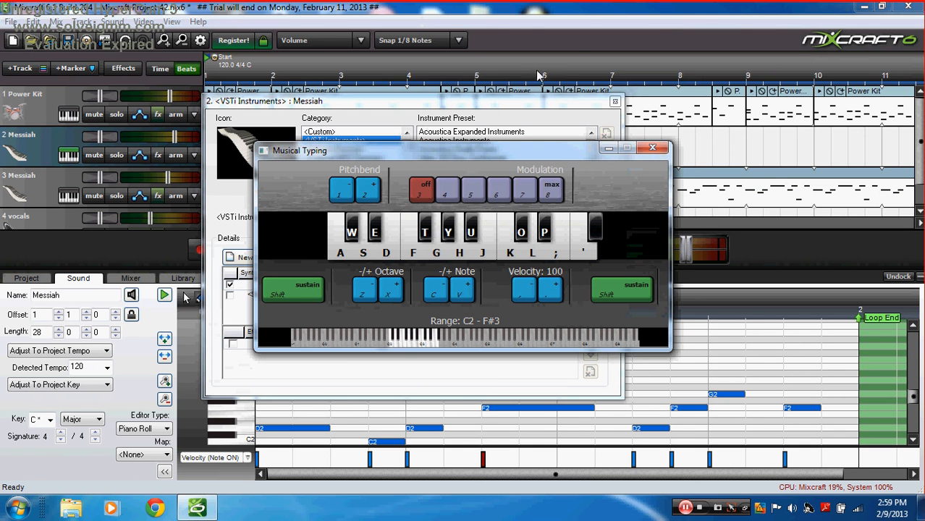
{"action": "left_click", "coordinate": [614, 101]}
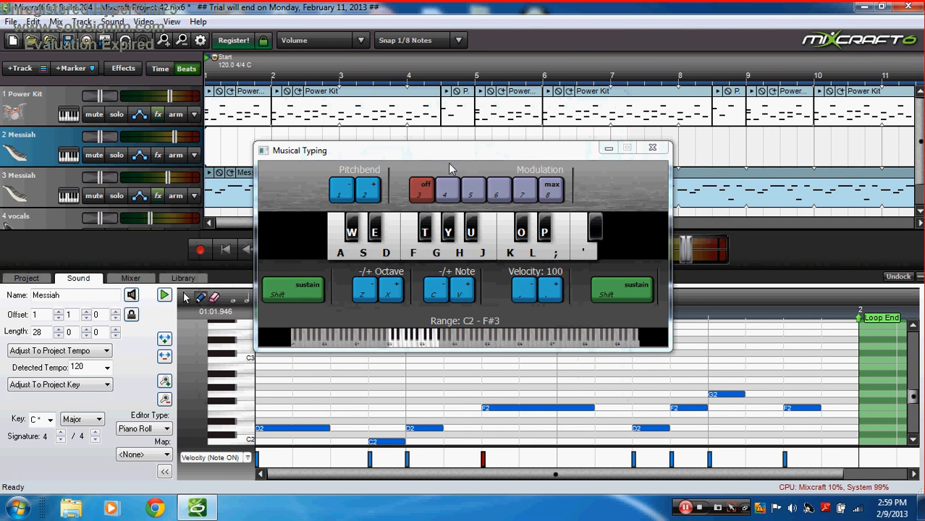
Step: Play a short melody on the Messiah synth using the A through ' Musical Typing keys
{"action": "key", "text": "s"}
{"action": "key", "text": "a"}
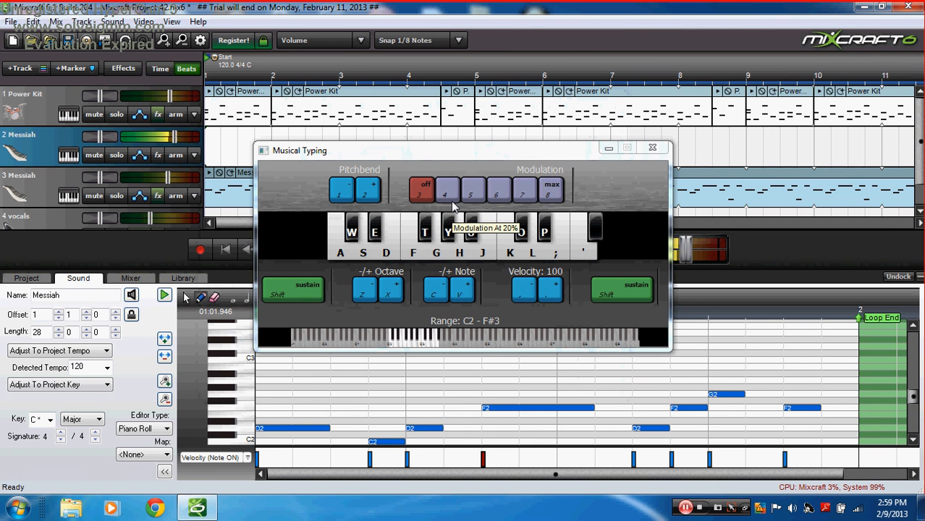
{"action": "key", "text": "f"}
{"action": "key", "text": "s"}
{"action": "key", "text": "g"}
{"action": "key", "text": "f"}
{"action": "key", "text": "g"}
{"action": "key", "text": "g"}
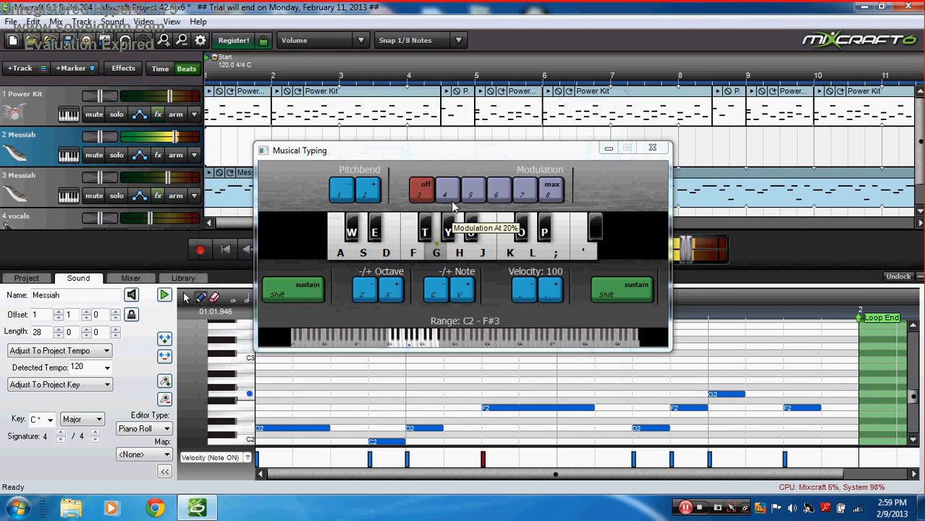
{"action": "key", "text": "h"}
{"action": "key", "text": "g"}
{"action": "key", "text": "f"}
{"action": "key", "text": "s"}
{"action": "key", "text": "f"}
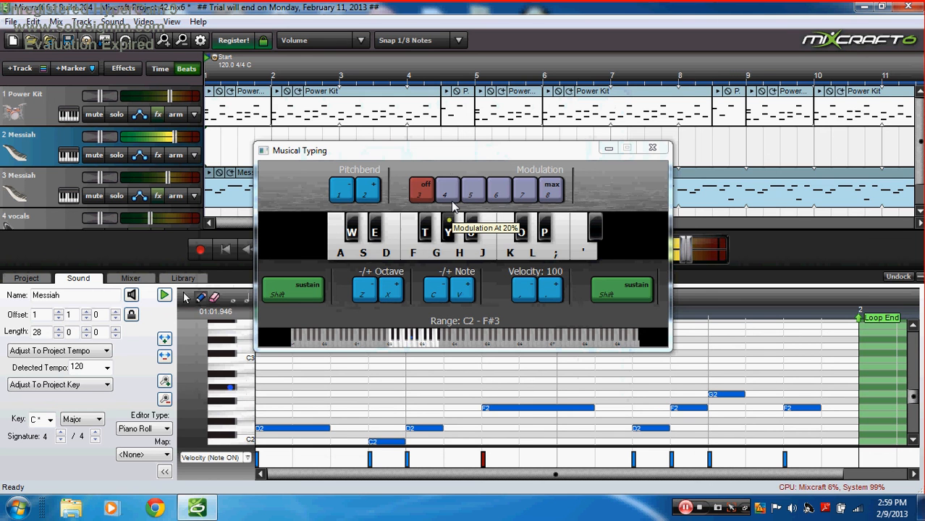
{"action": "key", "text": "f"}
{"action": "key", "text": "s"}
{"action": "key", "text": "g"}
{"action": "key", "text": "k"}
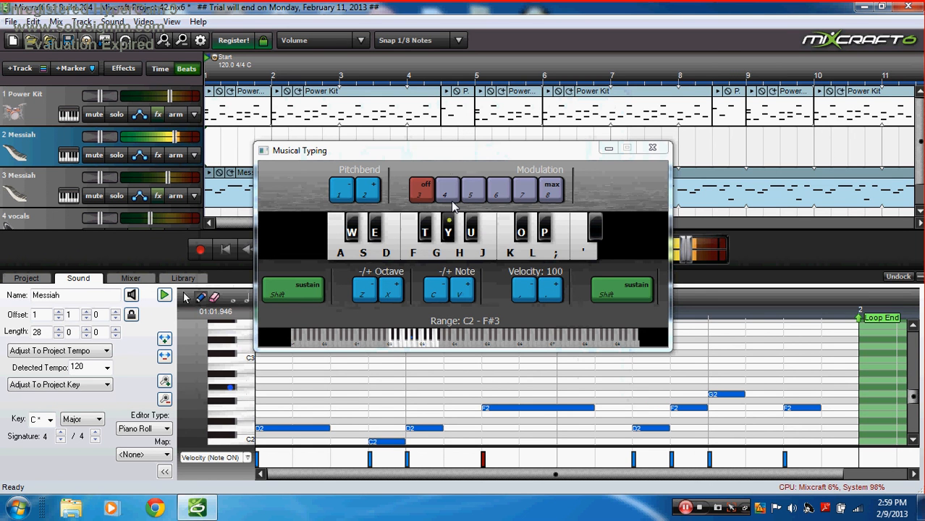
{"action": "key", "text": "l"}
{"action": "key", "text": "k"}
{"action": "key", "text": "l"}
{"action": "key", "text": "l"}
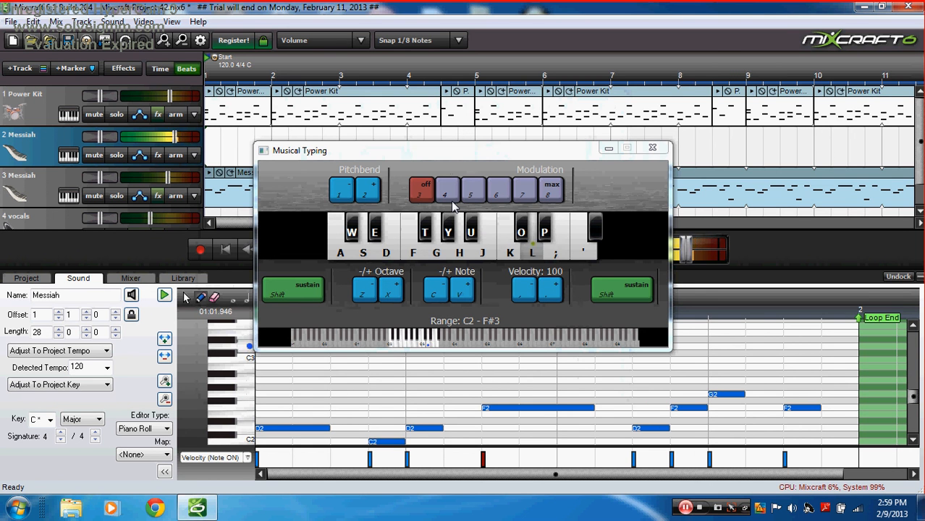
{"action": "key", "text": "apostrophe"}
{"action": "key", "text": "l"}
{"action": "key", "text": "k"}
{"action": "key", "text": "p"}
{"action": "key", "text": "l"}
{"action": "key", "text": "apostrophe"}
{"action": "key", "text": "k"}
{"action": "key", "text": "l"}
{"action": "key", "text": "k"}
{"action": "key", "text": "l"}
{"action": "key", "text": "k"}
{"action": "key", "text": "k"}
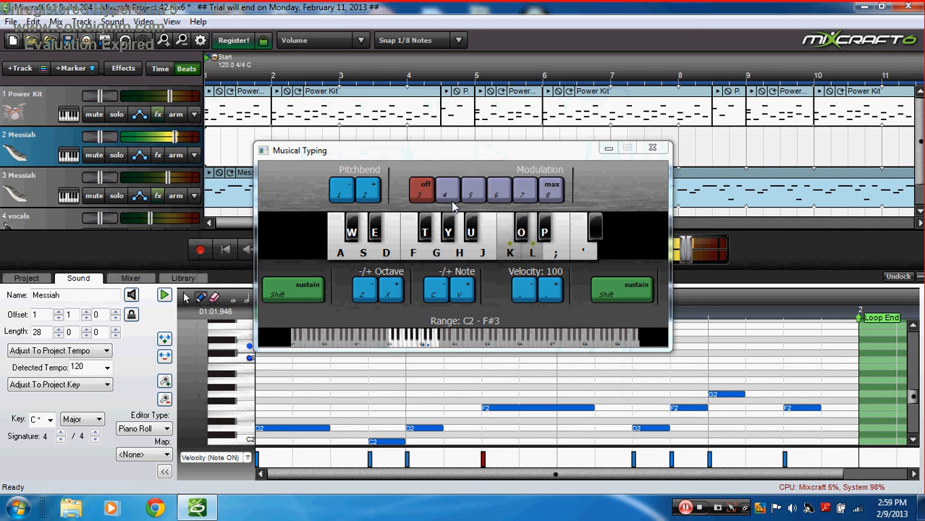
{"action": "key", "text": "apostrophe"}
{"action": "key", "text": "apostrophe"}
{"action": "key", "text": "h"}
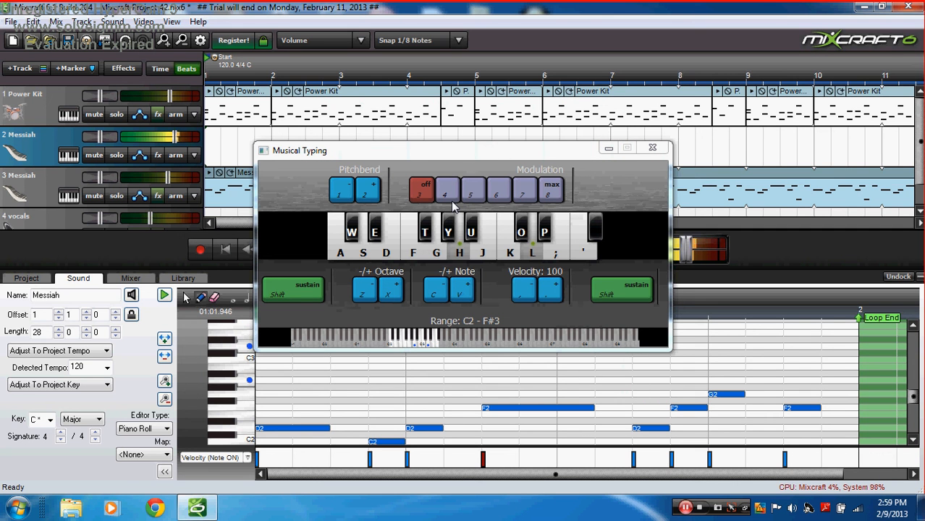
{"action": "key", "text": "g"}
{"action": "key", "text": "f"}
{"action": "key", "text": "a"}
{"action": "key", "text": "s"}
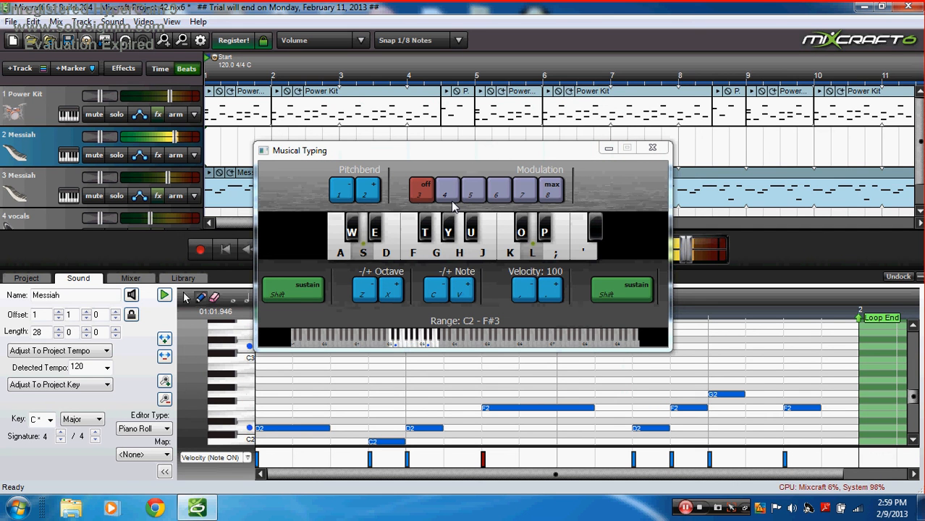
{"action": "key", "text": "d"}
{"action": "key", "text": "h"}
{"action": "key", "text": "l"}
{"action": "key", "text": "l"}
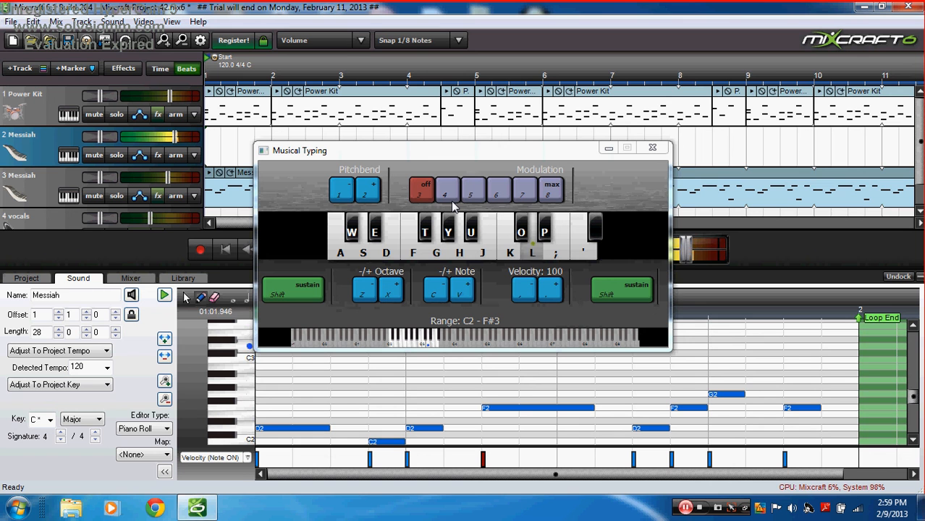
{"action": "key", "text": "k"}
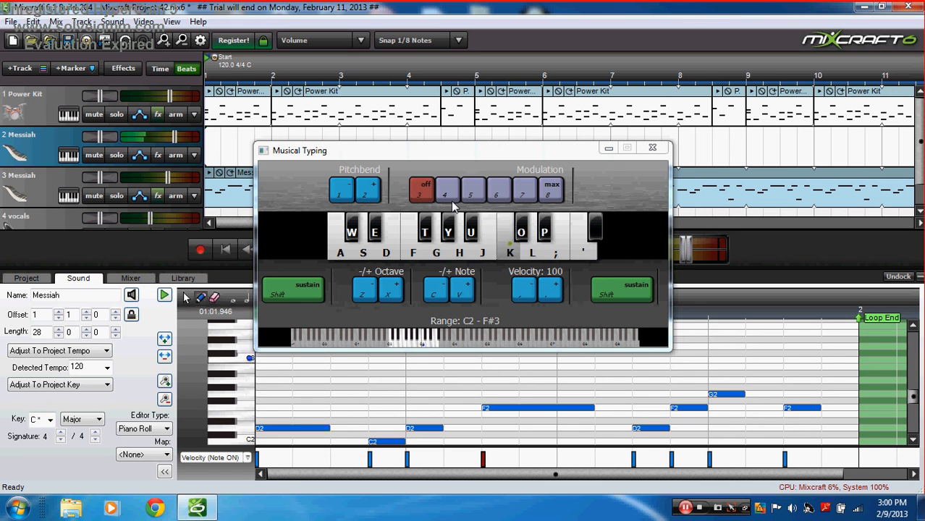
{"action": "key", "text": "l"}
{"action": "key", "text": "l"}
{"action": "key", "text": "apostrophe"}
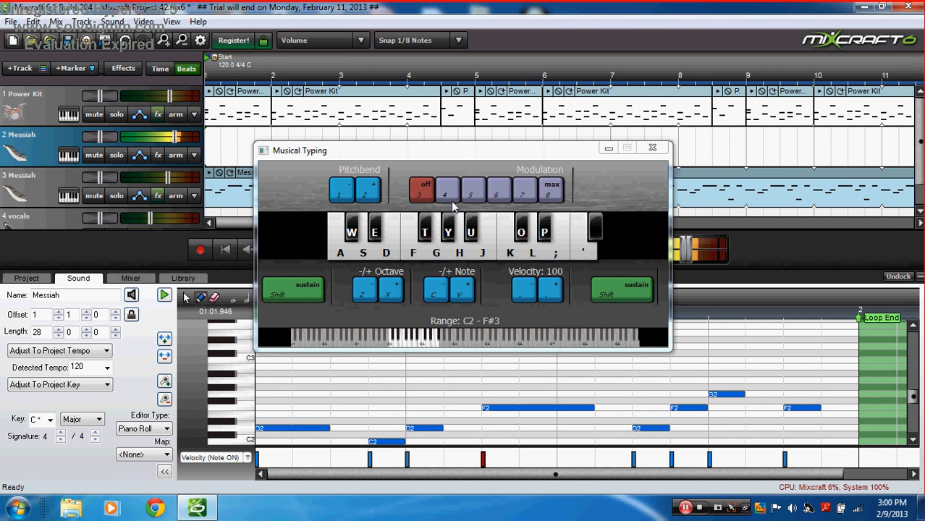
{"action": "key", "text": "l"}
{"action": "key", "text": "k"}
{"action": "key", "text": "h"}
{"action": "key", "text": "f"}
{"action": "key", "text": "g"}
{"action": "key", "text": "s"}
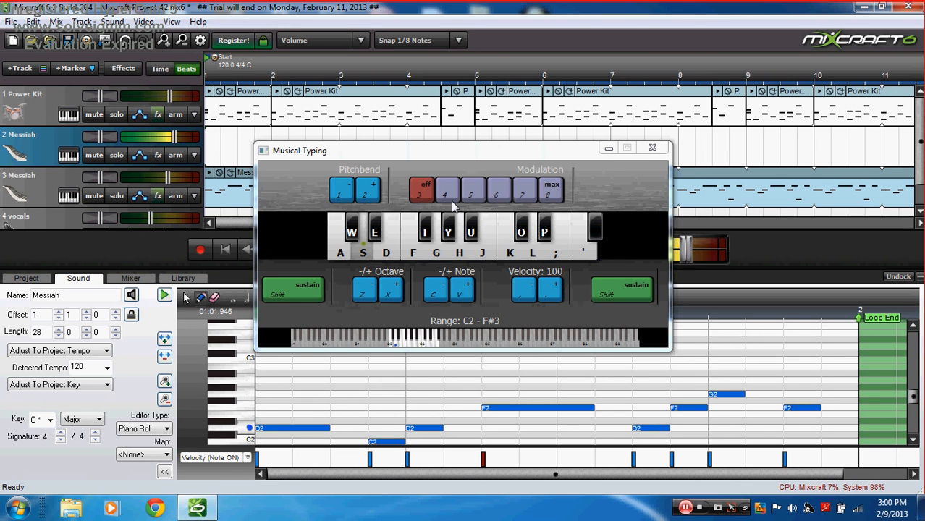
{"action": "key", "text": "l"}
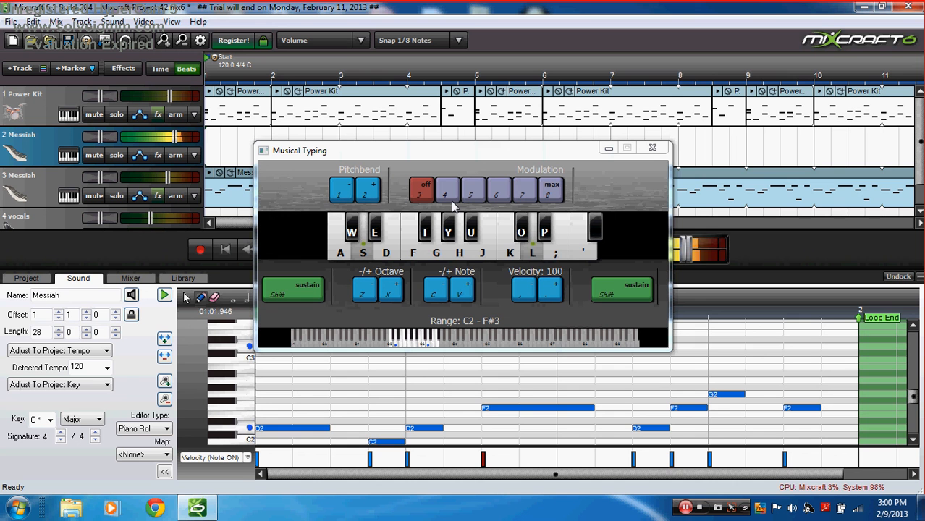
{"action": "key", "text": "apostrophe"}
{"action": "key", "text": "semicolon"}
{"action": "key", "text": "k"}
{"action": "key", "text": "h"}
{"action": "key", "text": "l"}
{"action": "key", "text": "semicolon"}
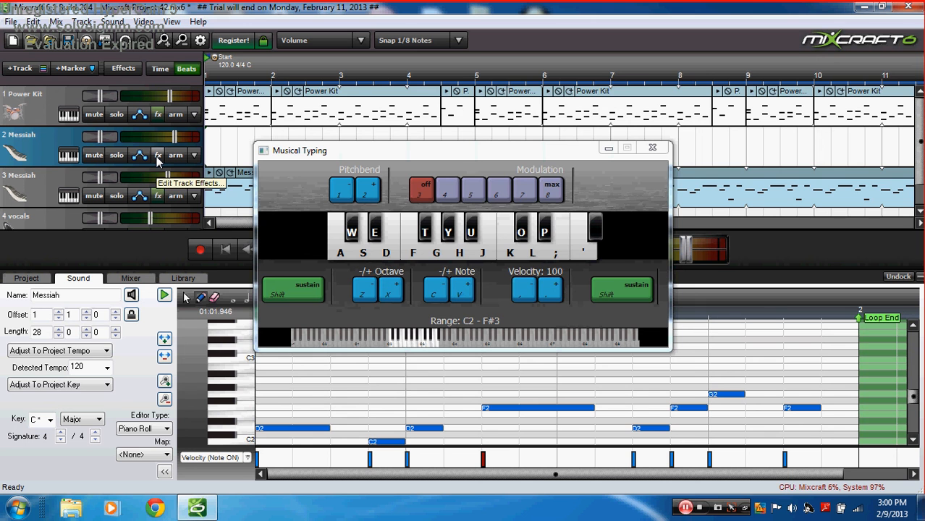
Step: Switch track 2's Messiah synth to the sync sherinian preset and rearrange its windows
{"action": "left_click", "coordinate": [67, 157]}
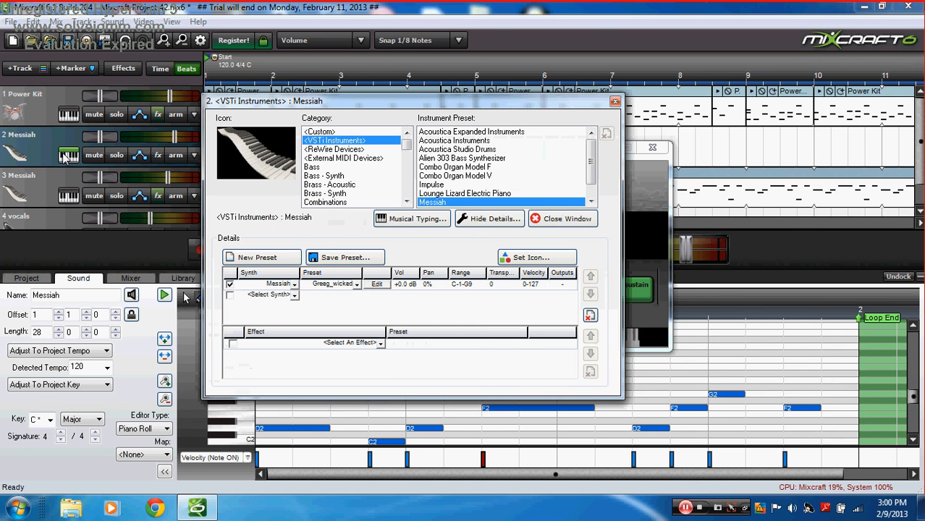
{"action": "left_click", "coordinate": [356, 283]}
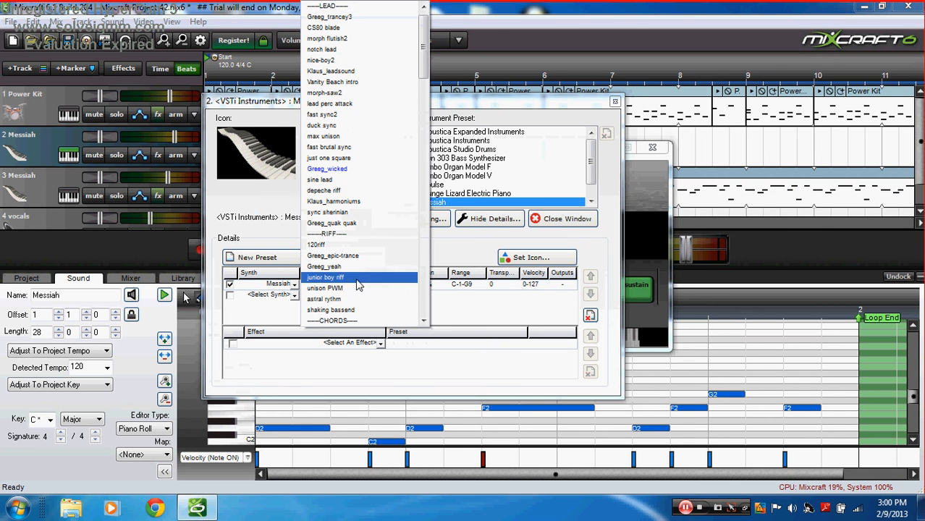
{"action": "left_click", "coordinate": [345, 213]}
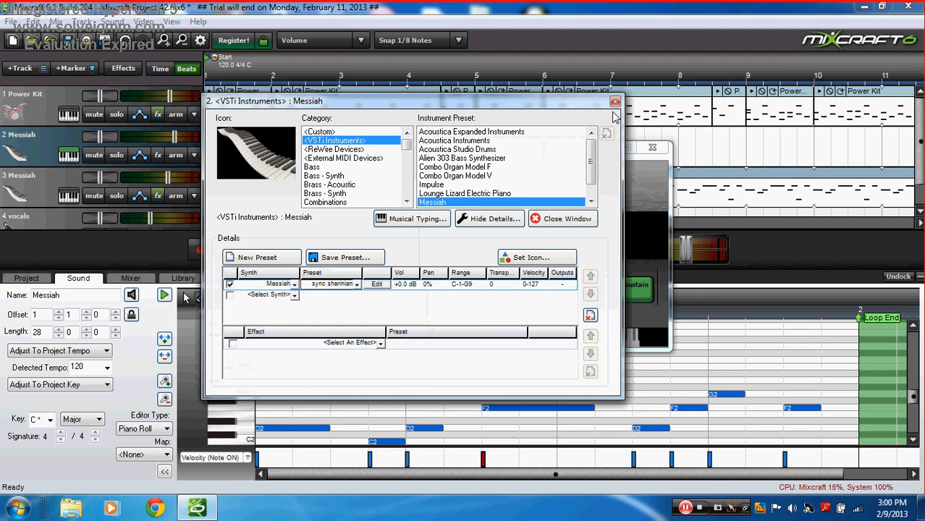
{"action": "left_click_drag", "start_coordinate": [606, 103], "coordinate": [416, 200]}
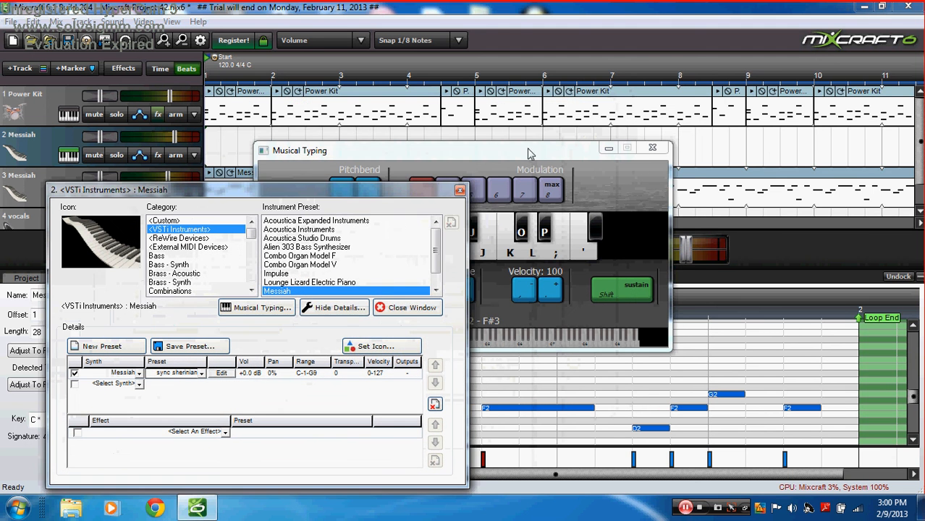
{"action": "left_click_drag", "start_coordinate": [519, 151], "coordinate": [534, 112]}
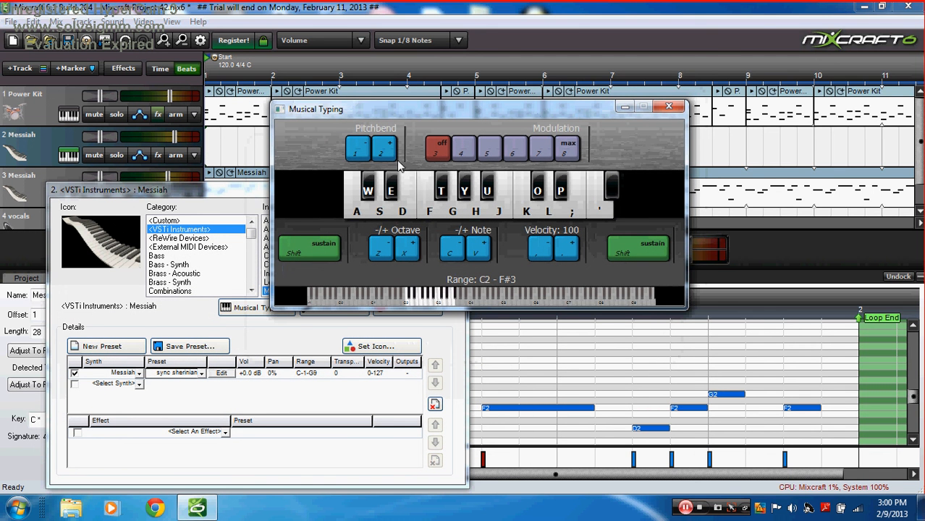
Step: Audition the sync sherinian preset by playing a melody, shifting the keyboard down and up an octave
{"action": "left_click", "coordinate": [410, 196]}
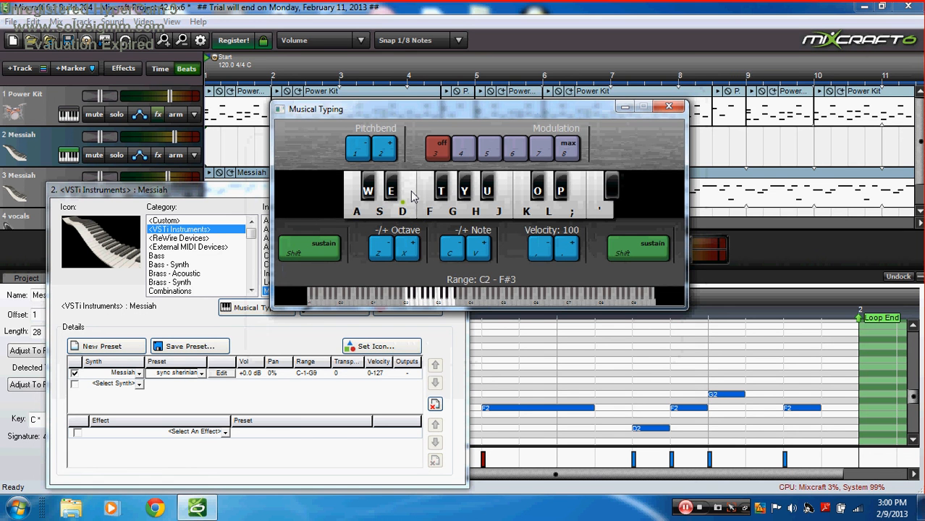
{"action": "key", "text": "a"}
{"action": "key", "text": "s"}
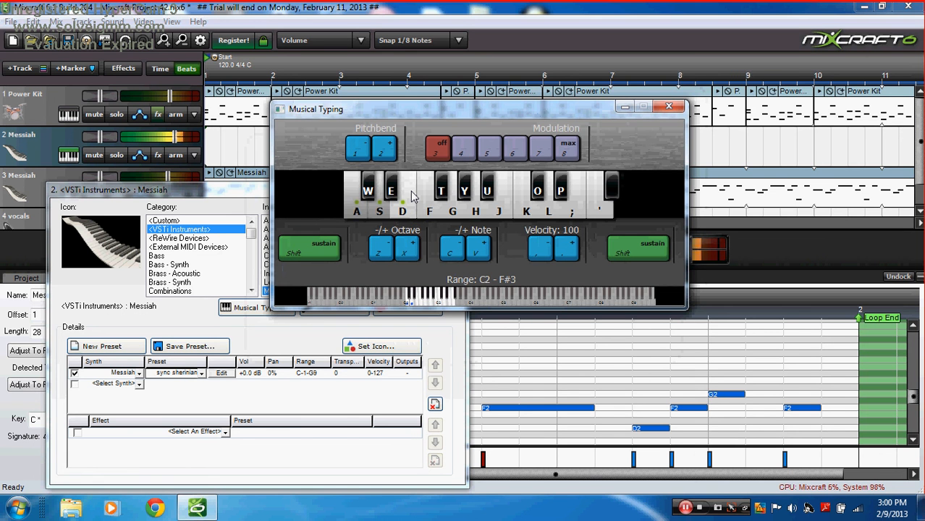
{"action": "key", "text": "z"}
{"action": "key", "text": "a"}
{"action": "key", "text": "s"}
{"action": "key", "text": "f"}
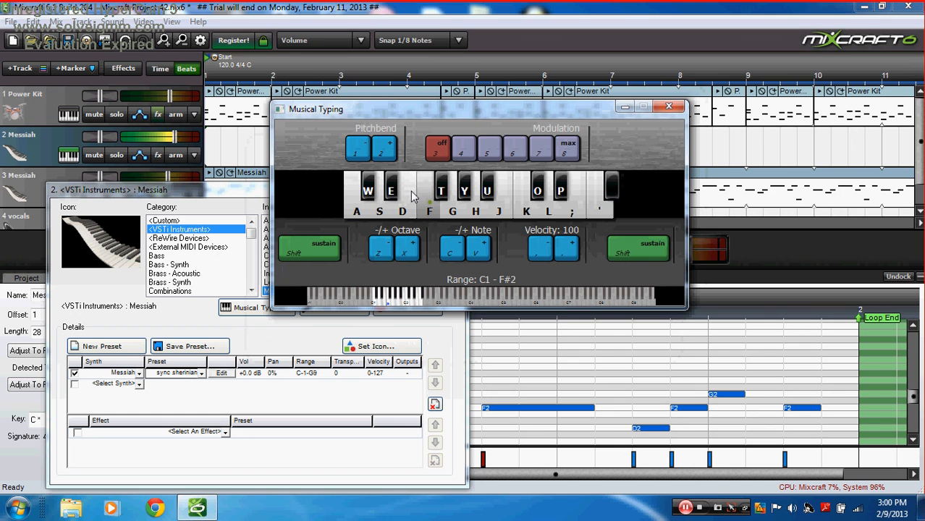
{"action": "key", "text": "g"}
{"action": "key", "text": "h"}
{"action": "key", "text": "k"}
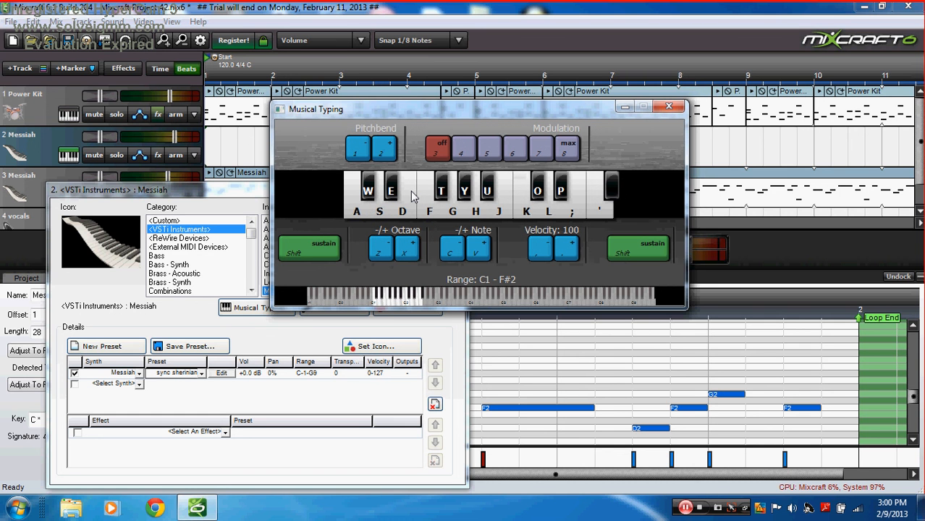
{"action": "key", "text": "k"}
{"action": "key", "text": "k"}
{"action": "key", "text": "l"}
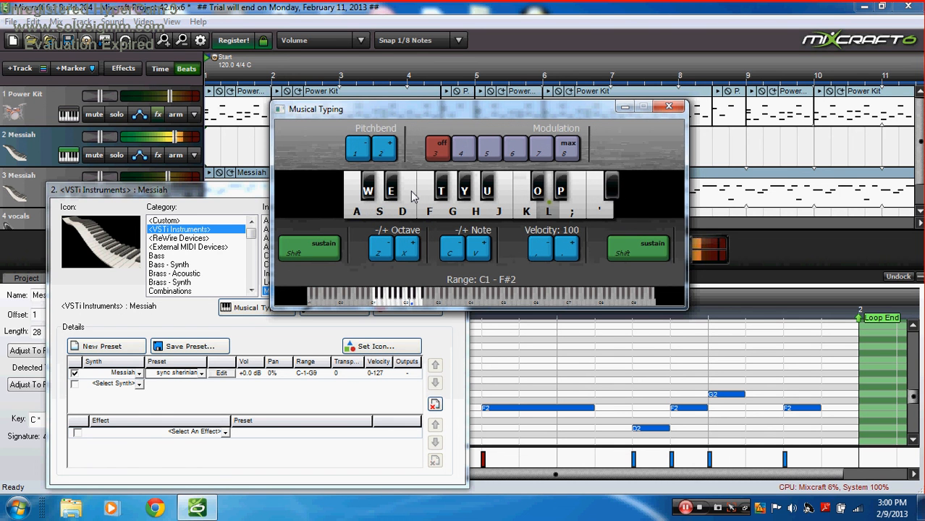
{"action": "key", "text": "s"}
{"action": "key", "text": "d"}
{"action": "key", "text": "s"}
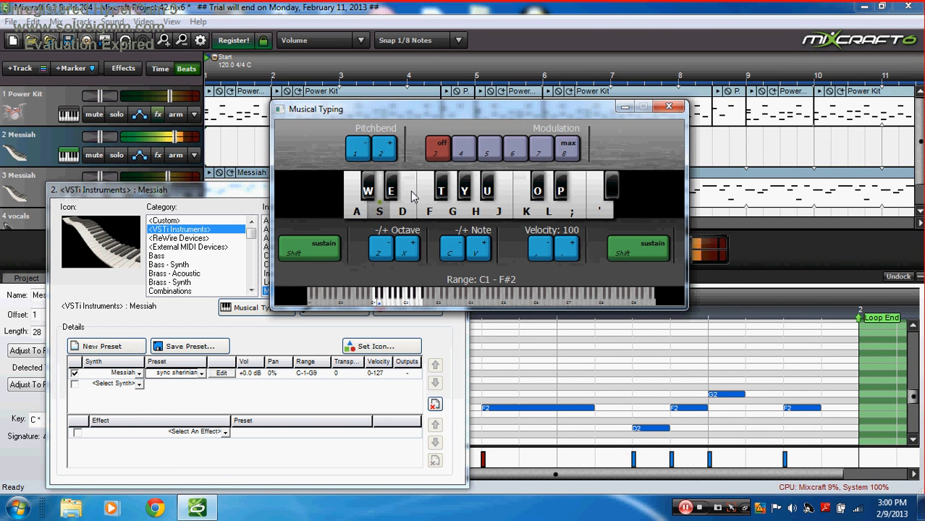
{"action": "key", "text": "apostrophe"}
{"action": "key", "text": "semicolon"}
{"action": "key", "text": "l"}
{"action": "key", "text": "semicolon"}
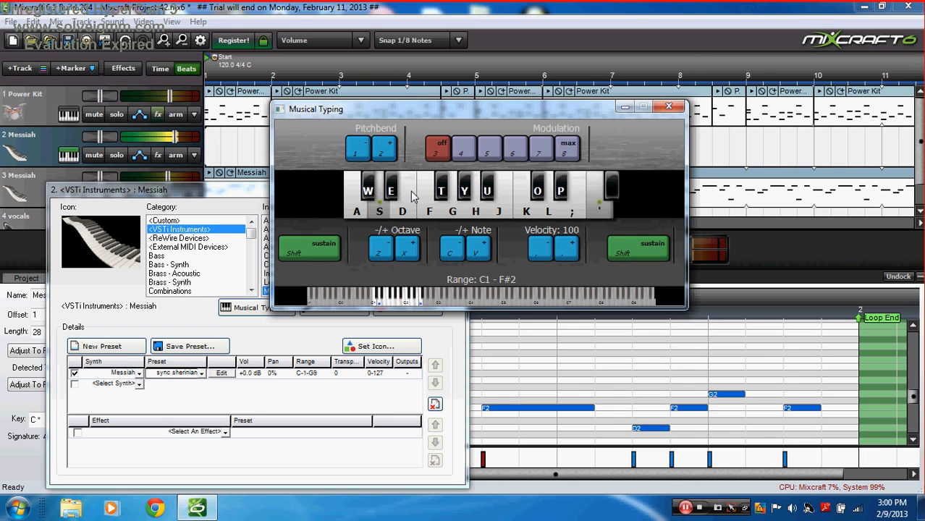
{"action": "key", "text": "l"}
{"action": "key", "text": "k"}
{"action": "key", "text": "l"}
{"action": "key", "text": "l"}
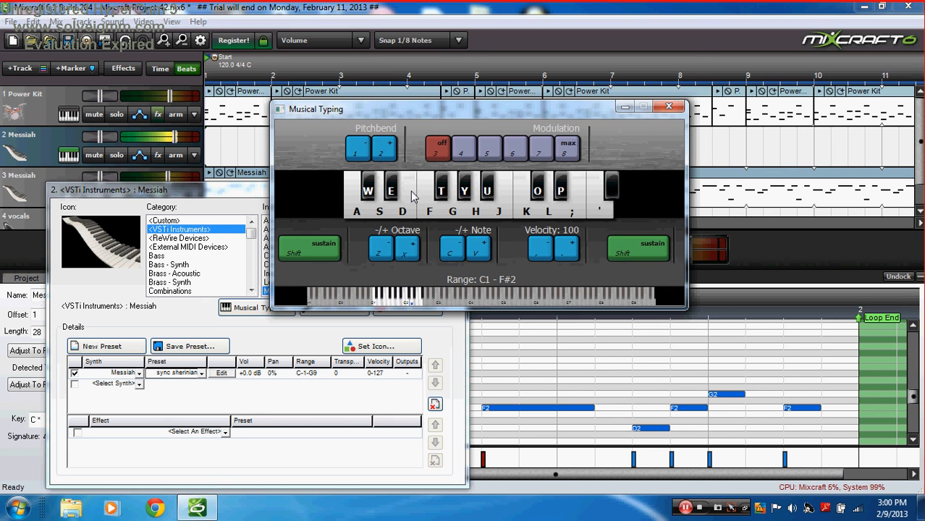
{"action": "key", "text": "x"}
{"action": "key", "text": "k"}
{"action": "key", "text": "l"}
{"action": "key", "text": "l"}
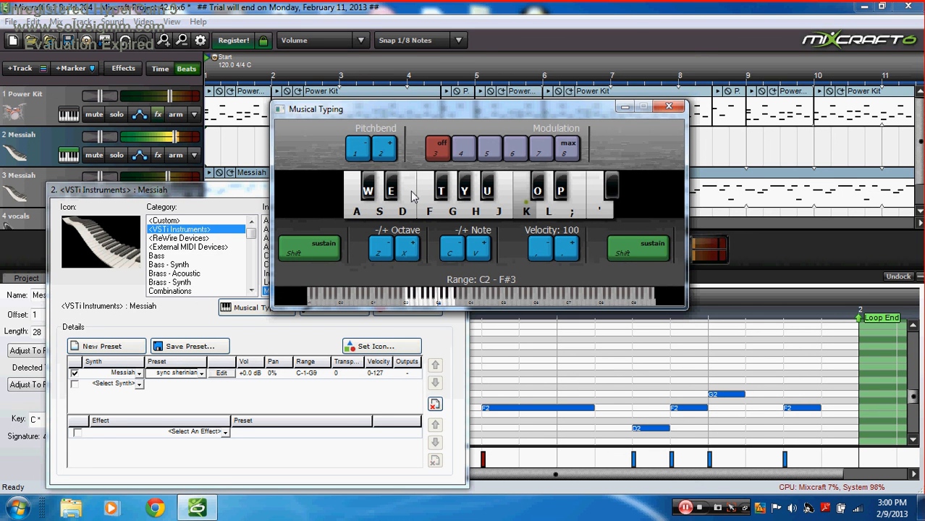
{"action": "key", "text": "l"}
{"action": "key", "text": "k"}
{"action": "key", "text": "l"}
{"action": "key", "text": "k"}
{"action": "key", "text": "h"}
{"action": "key", "text": "g"}
{"action": "key", "text": "s"}
{"action": "key", "text": "a"}
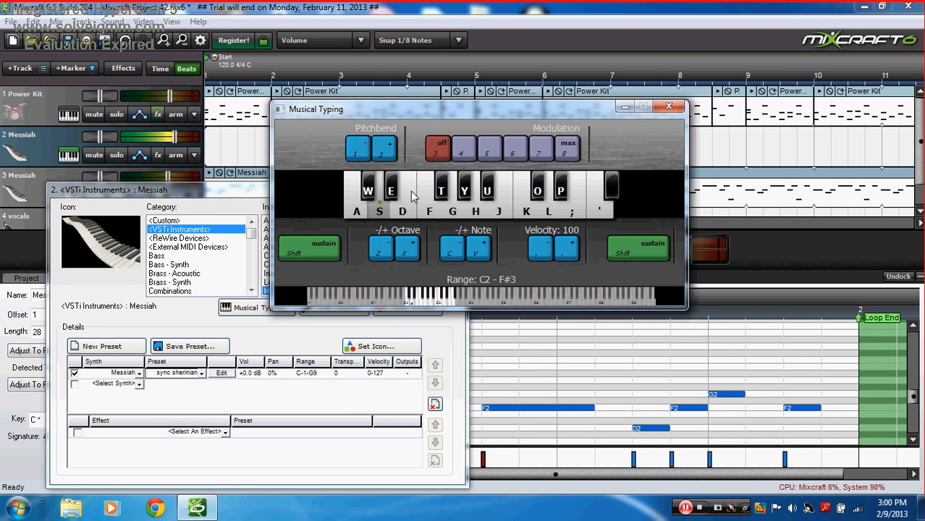
Step: Test pitchbend with keys 1/2 and modulation levels from maximum down to 4
{"action": "key", "text": "2"}
{"action": "key", "text": "1"}
{"action": "key", "text": "w"}
{"action": "key", "text": "2"}
{"action": "key", "text": "7"}
{"action": "key", "text": "8"}
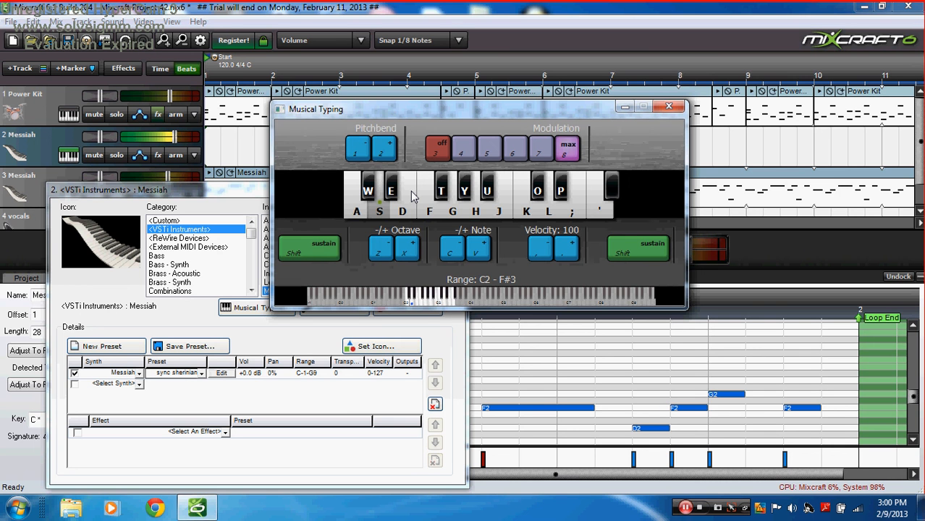
{"action": "key", "text": "4"}
{"action": "key", "text": "2"}
{"action": "key", "text": "2"}
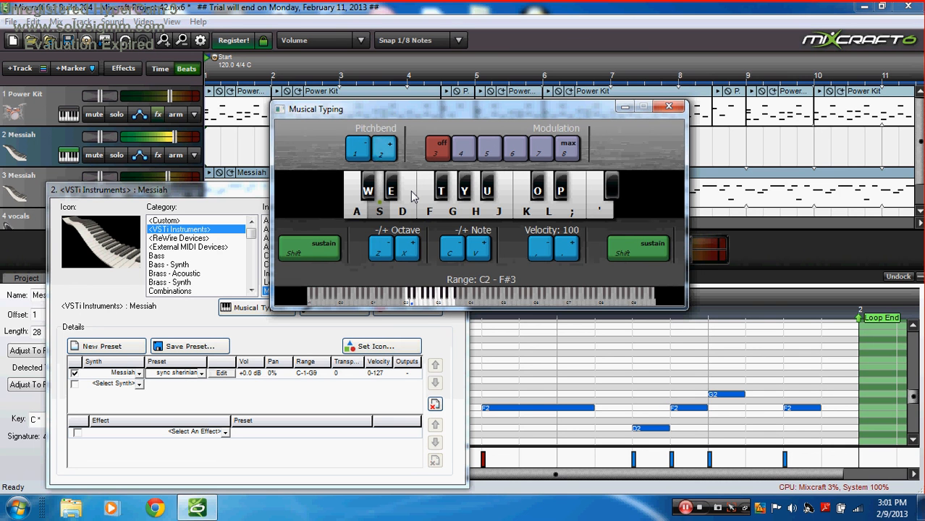
Step: Play a short phrase on the synth and bend the pitch back down
{"action": "key", "text": "f"}
{"action": "key", "text": "s"}
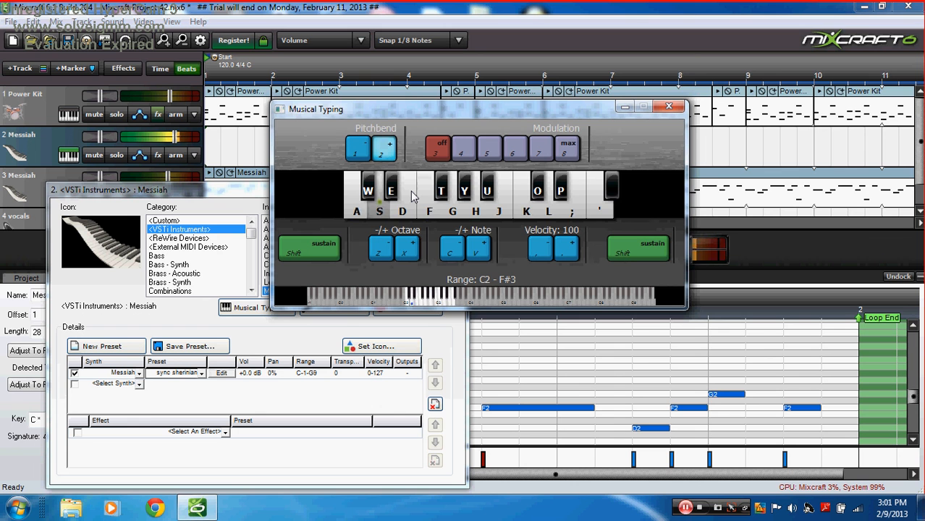
{"action": "key", "text": "h"}
{"action": "key", "text": "k"}
{"action": "key", "text": "h"}
{"action": "key", "text": "f"}
{"action": "key", "text": "s"}
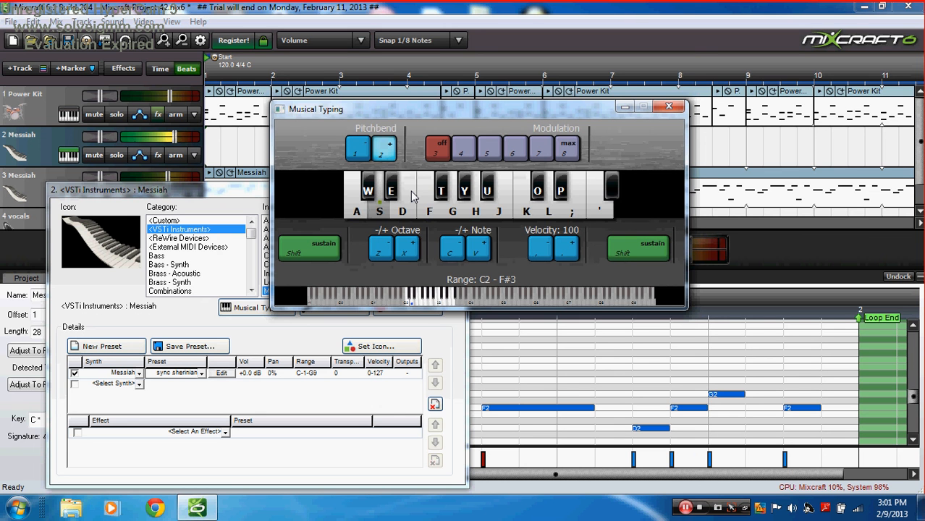
{"action": "key", "text": "a"}
{"action": "key", "text": "s"}
{"action": "key", "text": "1"}
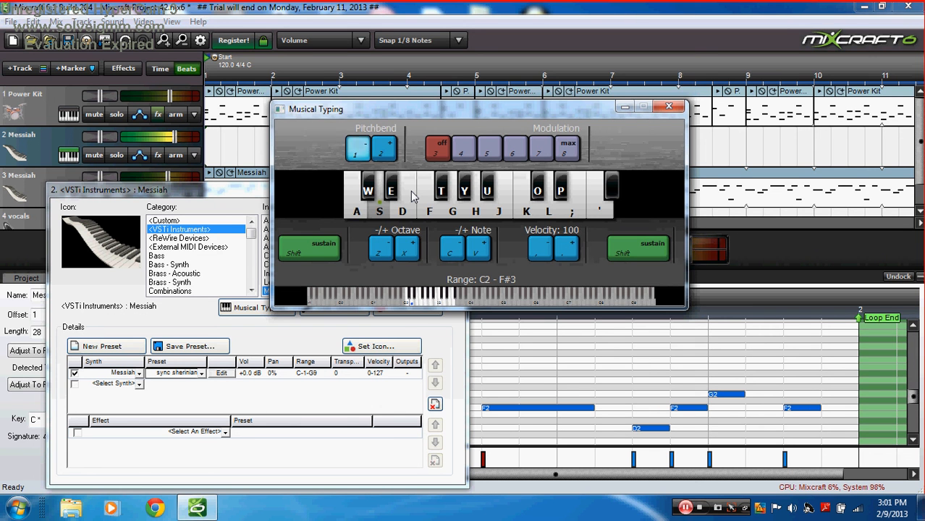
Step: Play a final note, then minimize Musical Typing and close the Messiah instrument settings
{"action": "key", "text": "h"}
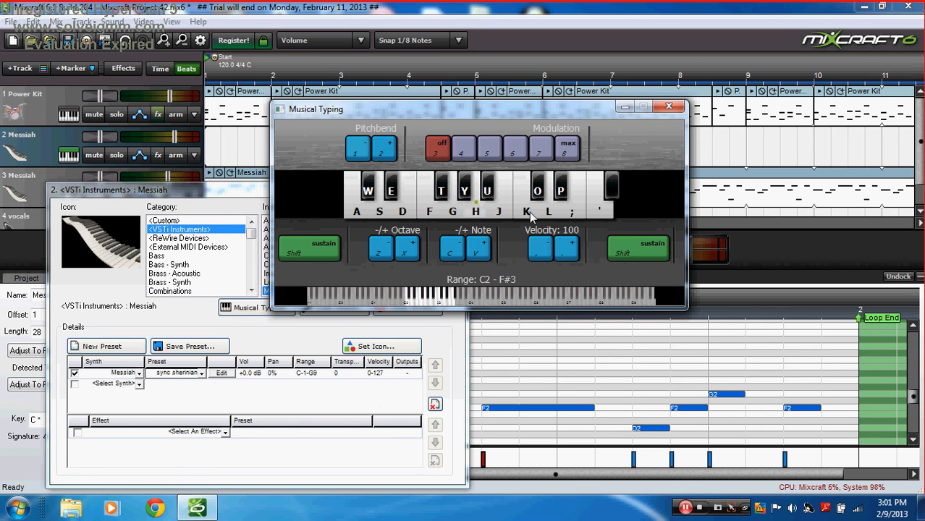
{"action": "left_click", "coordinate": [620, 111]}
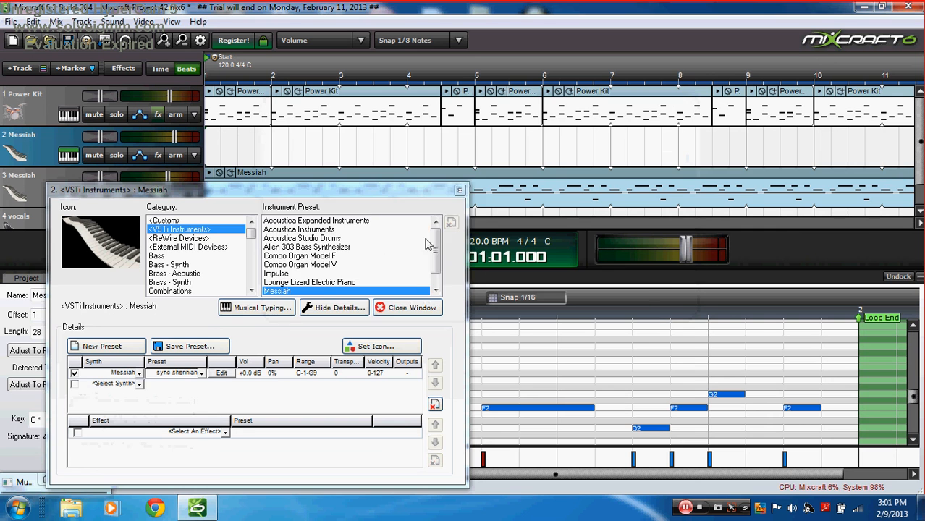
{"action": "left_click", "coordinate": [458, 190]}
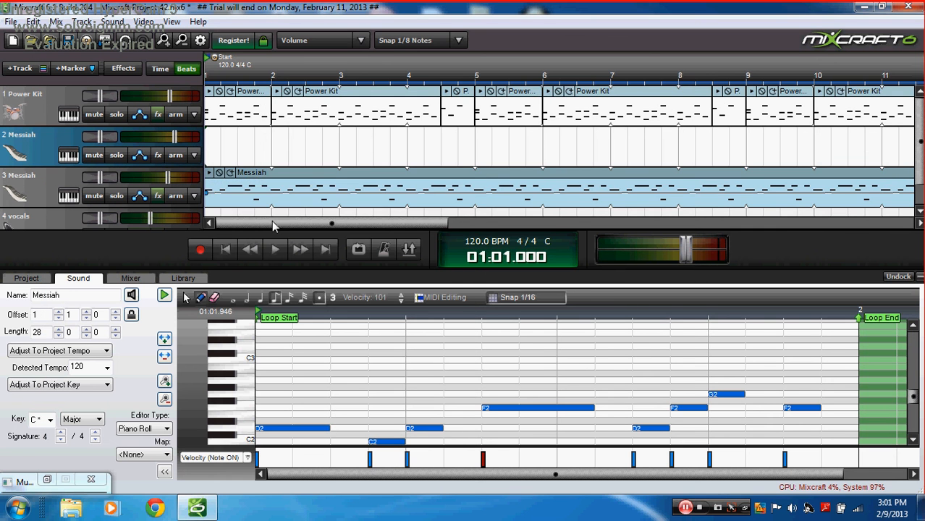
Step: Add Acoustica Reverb to track 2 and load its Canyon preset
{"action": "left_click", "coordinate": [158, 154]}
{"action": "left_click", "coordinate": [361, 165]}
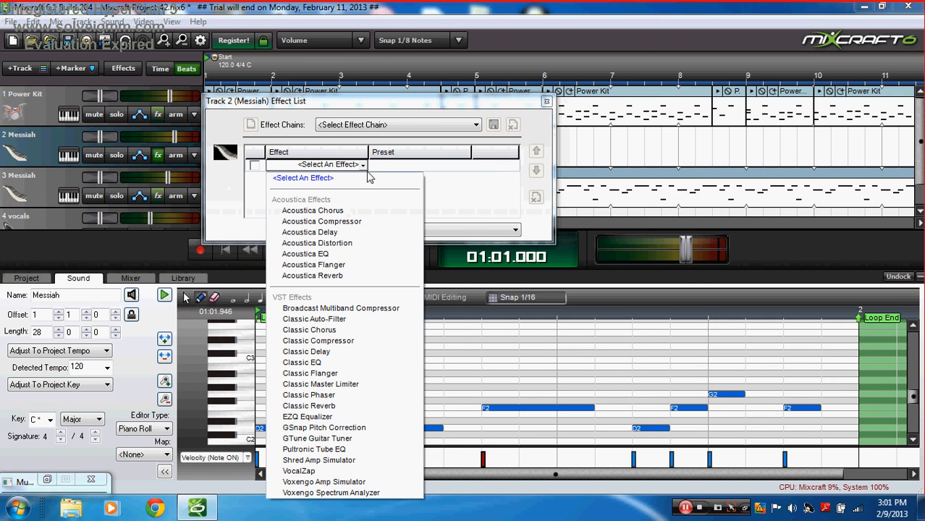
{"action": "left_click", "coordinate": [343, 275]}
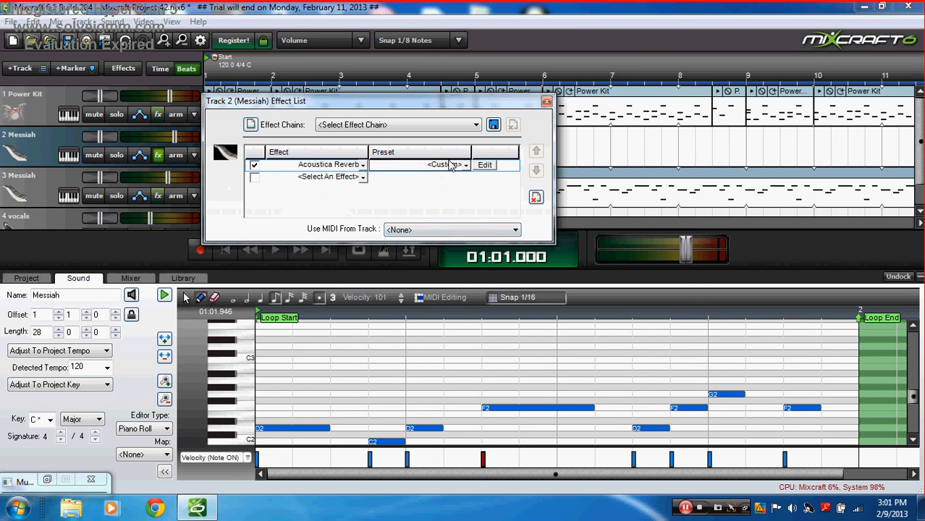
{"action": "left_click", "coordinate": [466, 165]}
{"action": "left_click", "coordinate": [432, 211]}
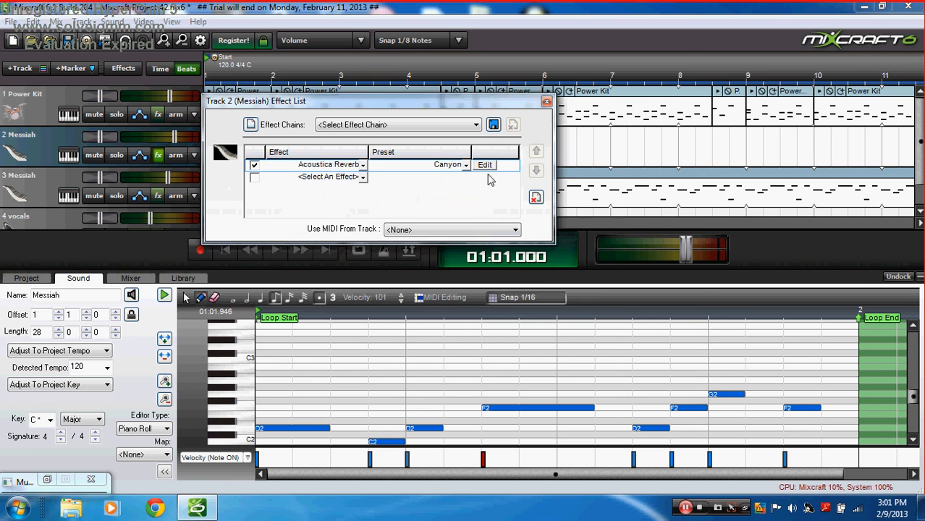
Step: Customize the reverb to stereo width 92 and reverberation 89, then close its windows
{"action": "left_click", "coordinate": [484, 165]}
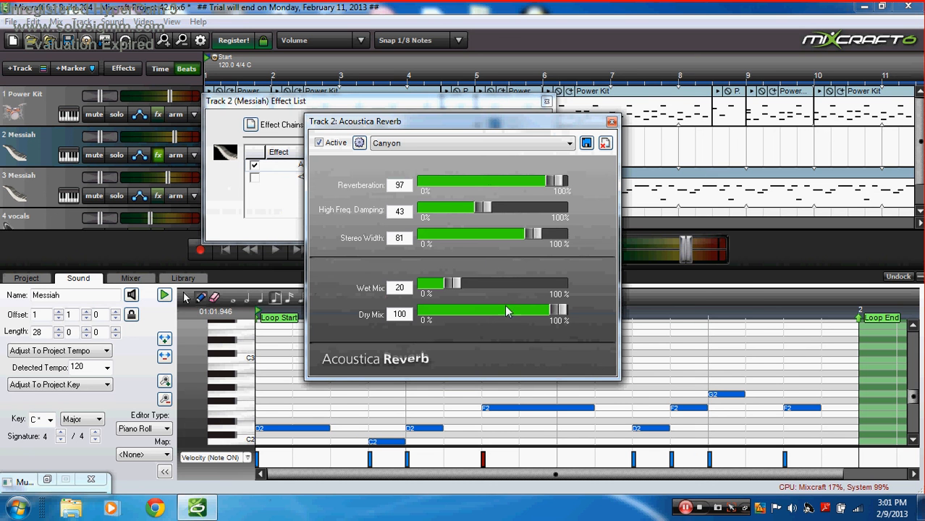
{"action": "left_click_drag", "start_coordinate": [534, 237], "coordinate": [547, 237]}
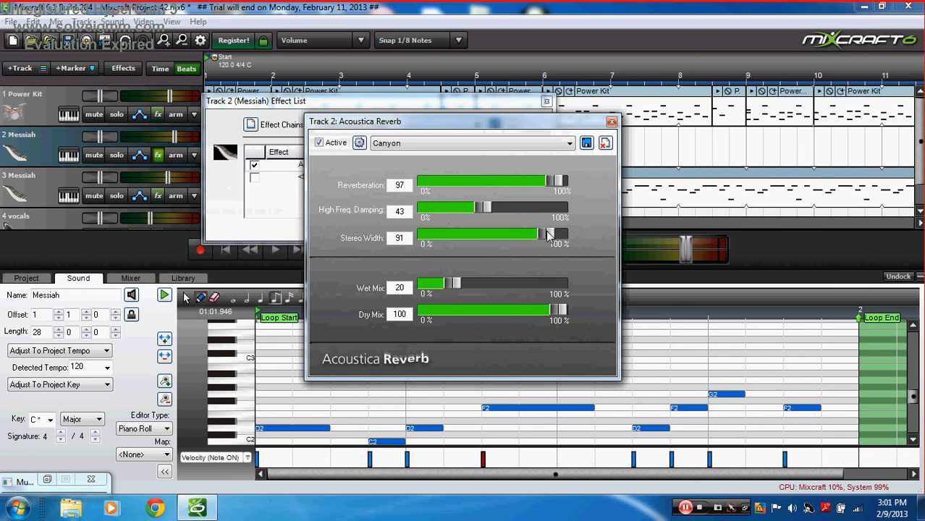
{"action": "left_click_drag", "start_coordinate": [557, 185], "coordinate": [553, 185]}
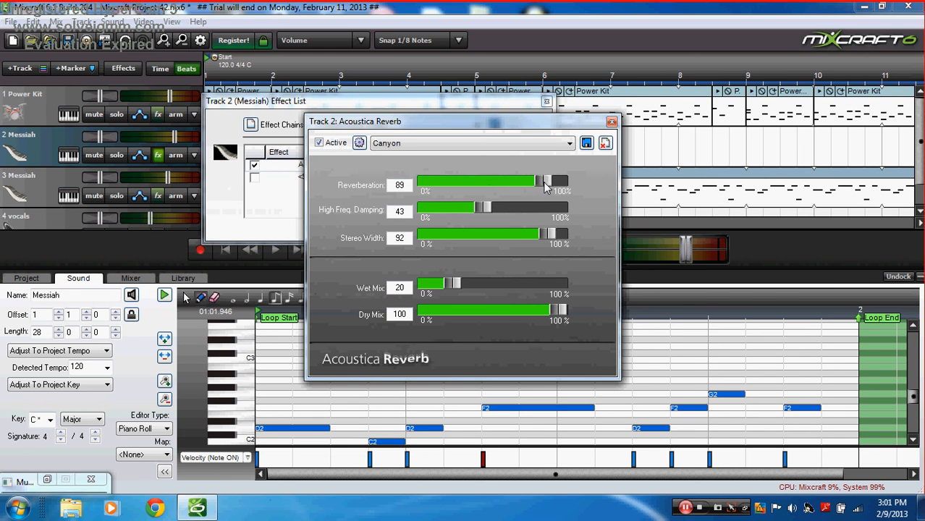
{"action": "left_click", "coordinate": [611, 123]}
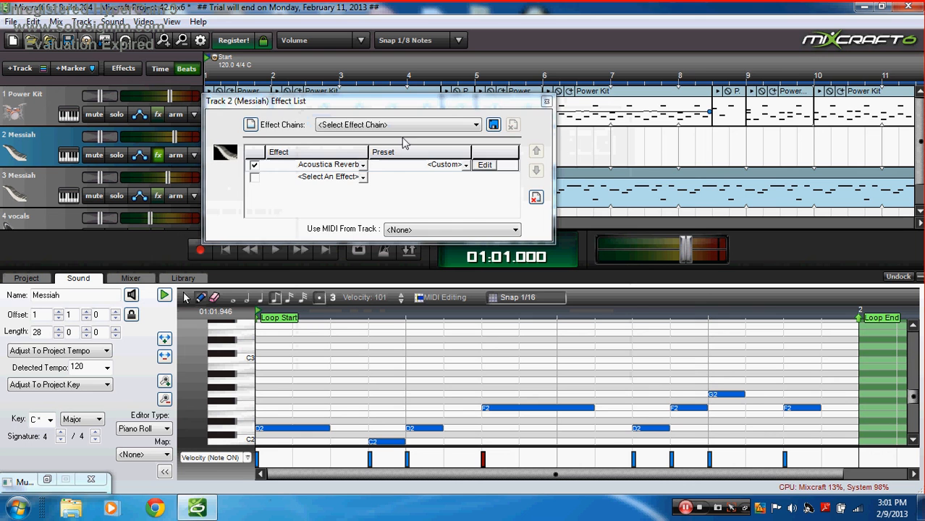
{"action": "left_click", "coordinate": [546, 102]}
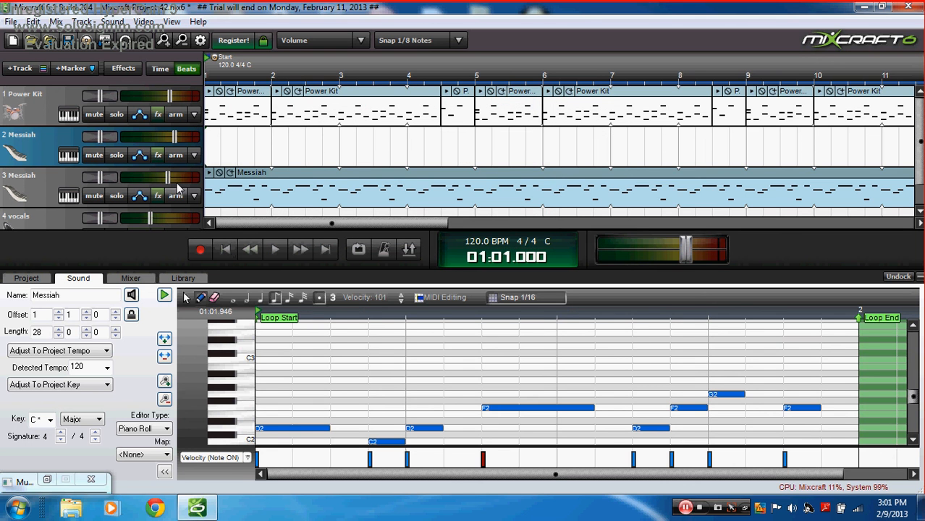
Step: Arm track 2 for recording and give it a piano keyboard track image
{"action": "left_click", "coordinate": [175, 159]}
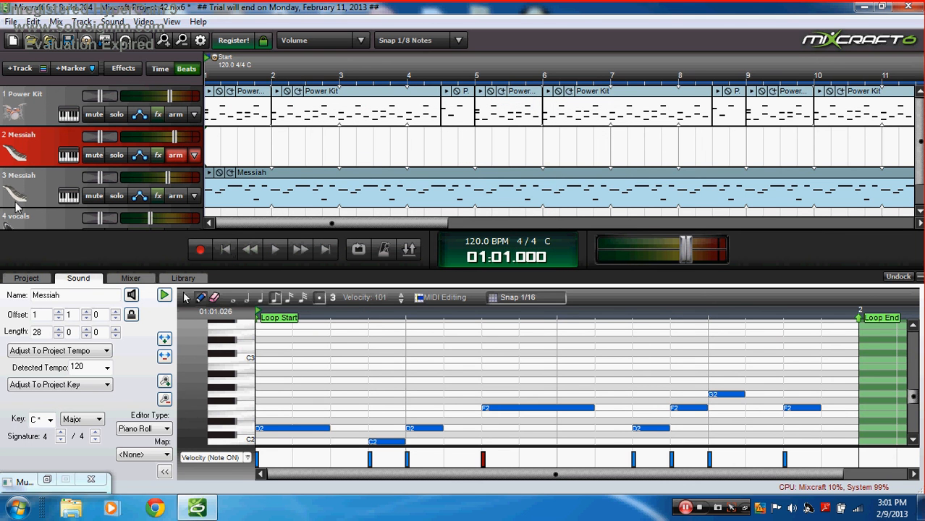
{"action": "left_click", "coordinate": [13, 148]}
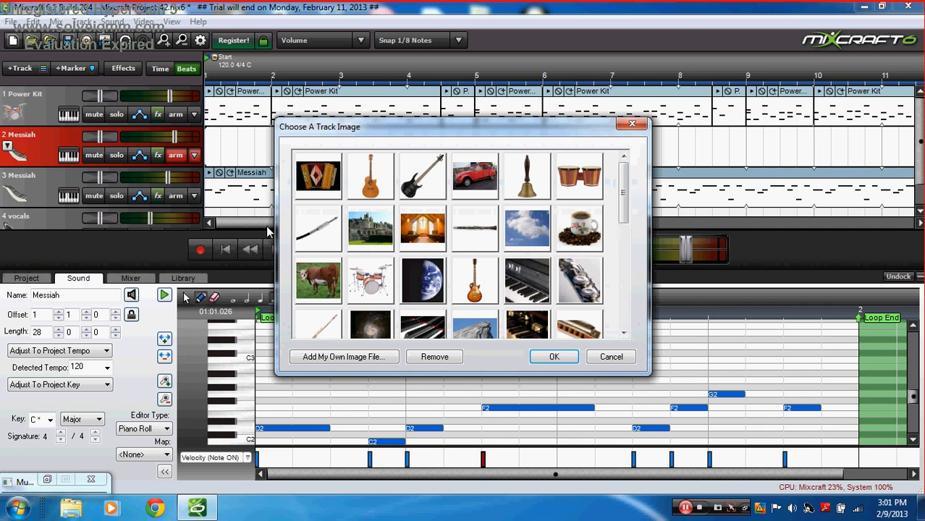
{"action": "double_click", "coordinate": [525, 266]}
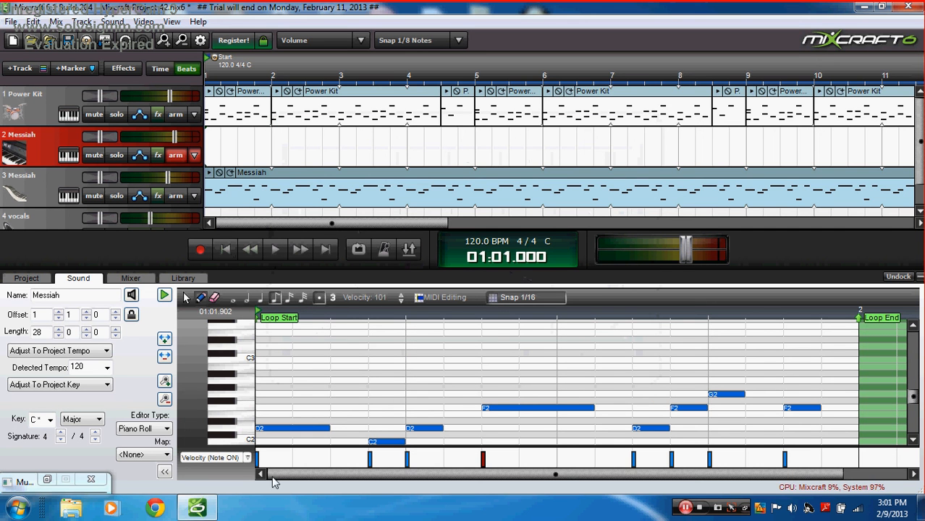
Step: Restore Musical Typing, rehearse a few melody notes, and move its window lower
{"action": "left_click", "coordinate": [46, 480]}
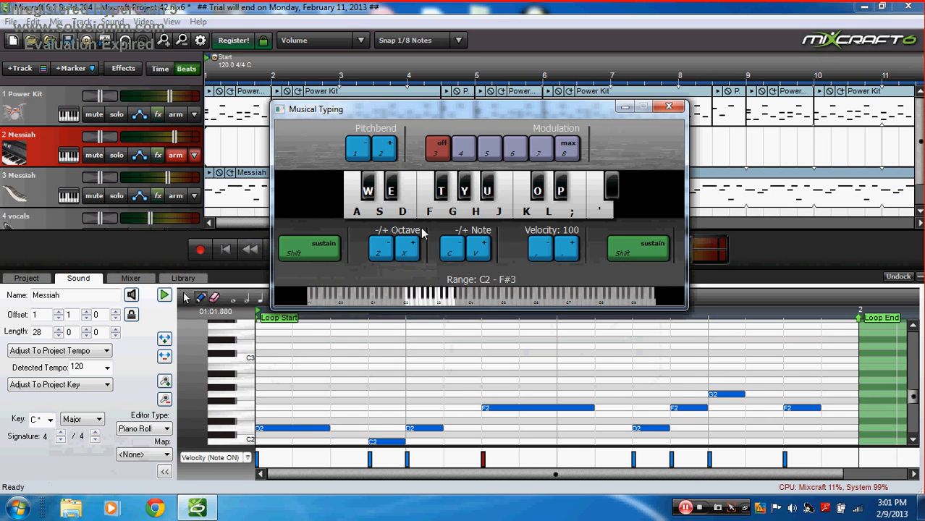
{"action": "key", "text": "a"}
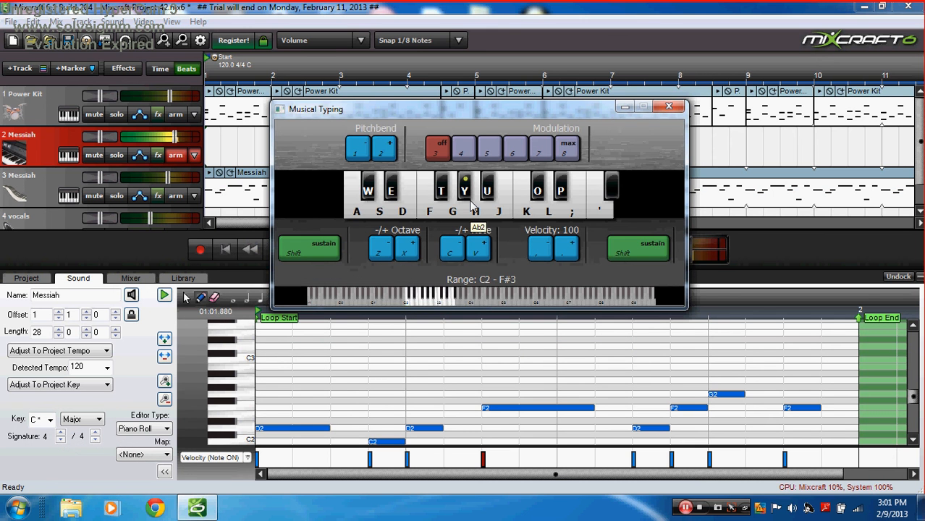
{"action": "key", "text": "s"}
{"action": "key", "text": "g"}
{"action": "key", "text": "h"}
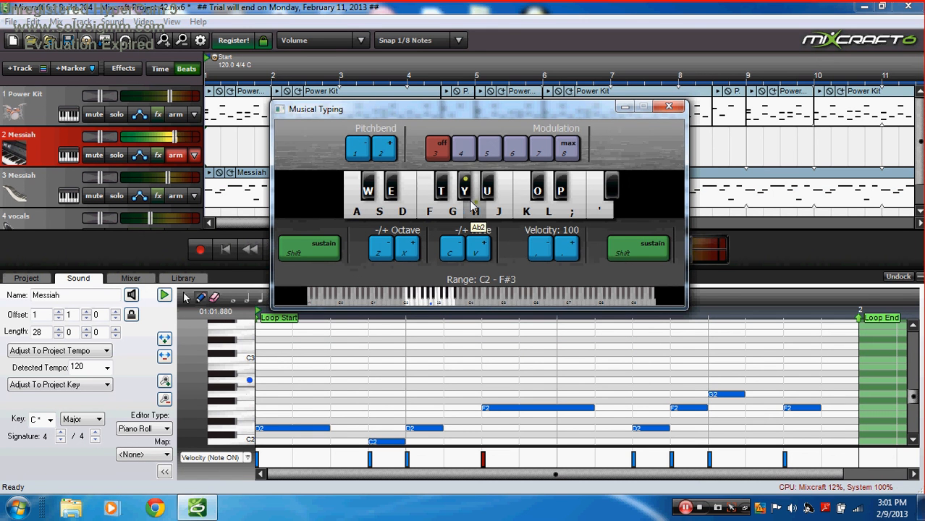
{"action": "key", "text": "k"}
{"action": "key", "text": "l"}
{"action": "key", "text": "k"}
{"action": "key", "text": "d"}
{"action": "key", "text": "s"}
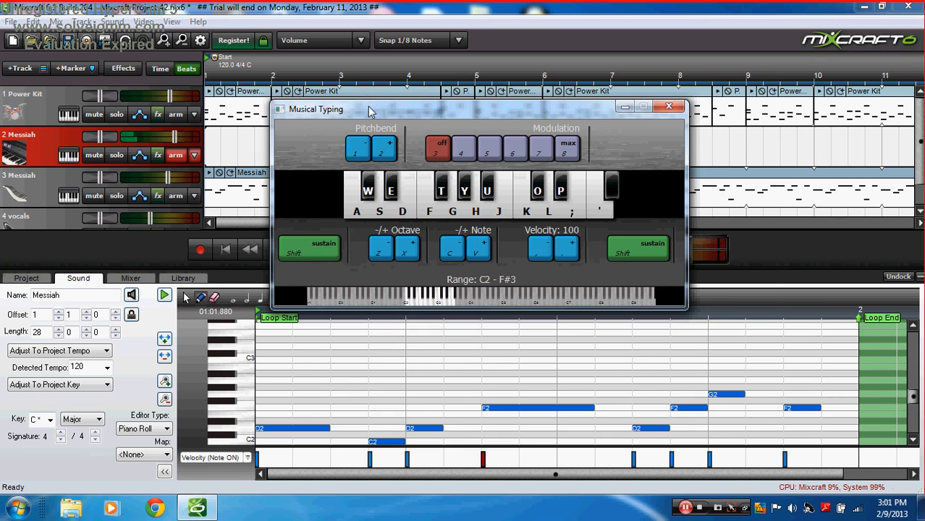
{"action": "left_click_drag", "start_coordinate": [371, 109], "coordinate": [454, 247]}
{"action": "left_click_drag", "start_coordinate": [453, 287], "coordinate": [468, 257]}
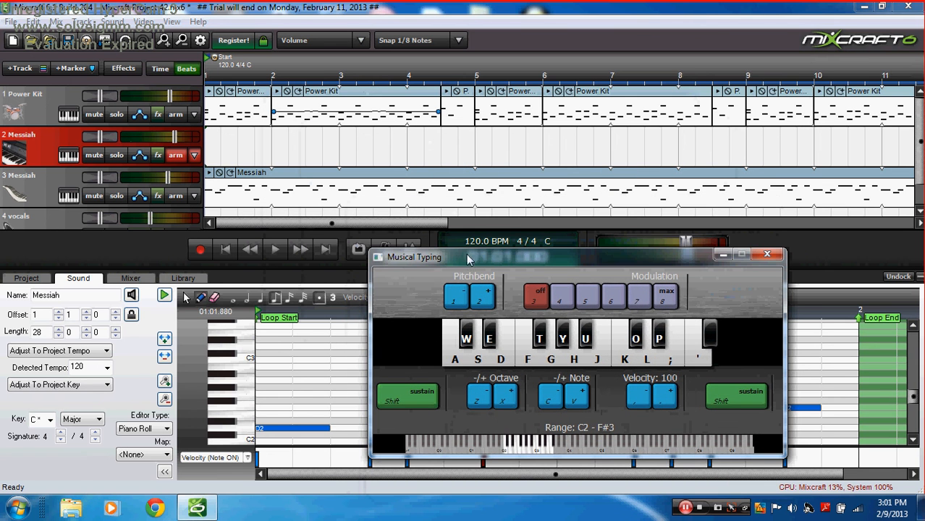
Step: Start recording on the Messiah track, lower the master volume, and play the opening melody an octave up
{"action": "left_click", "coordinate": [200, 251]}
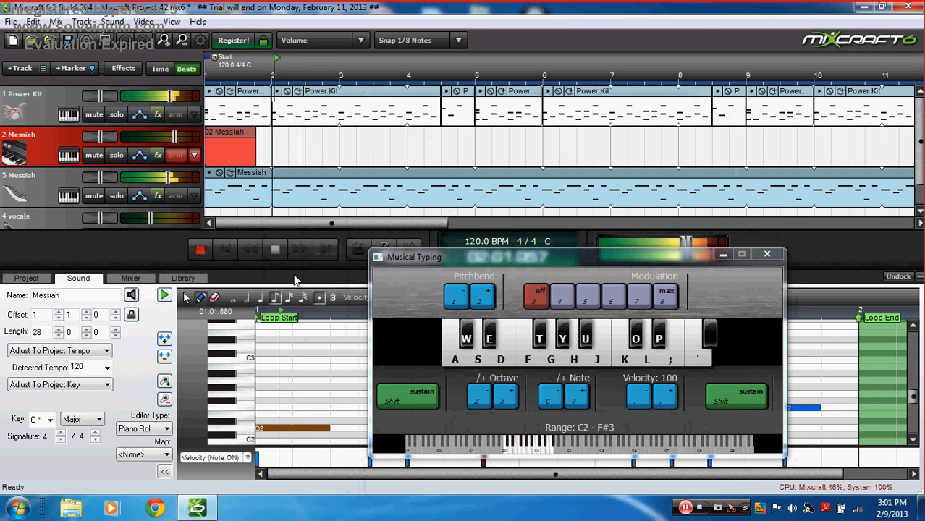
{"action": "mouse_move", "coordinate": [686, 241]}
{"action": "left_mouse_down"}
{"action": "mouse_move", "coordinate": [597, 242]}
{"action": "mouse_move", "coordinate": [673, 243]}
{"action": "left_mouse_up"}
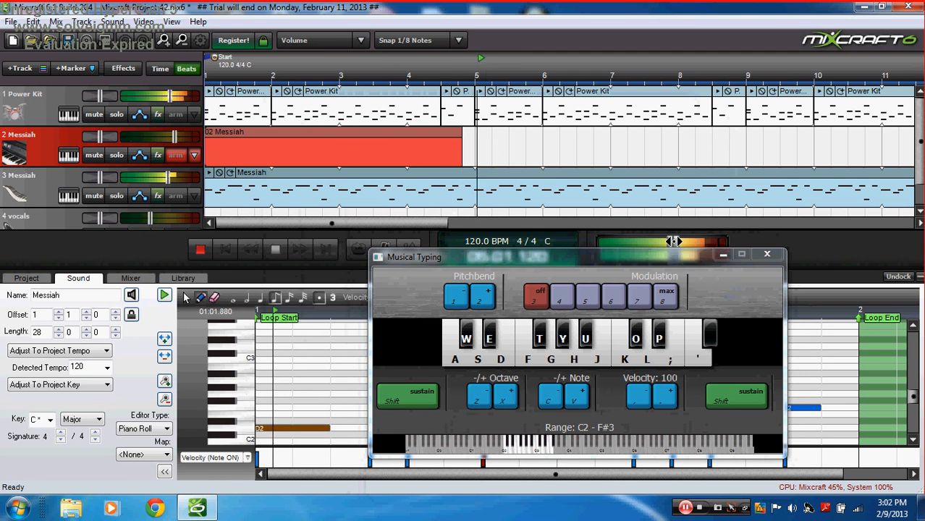
{"action": "key", "text": "s"}
{"action": "key", "text": "f"}
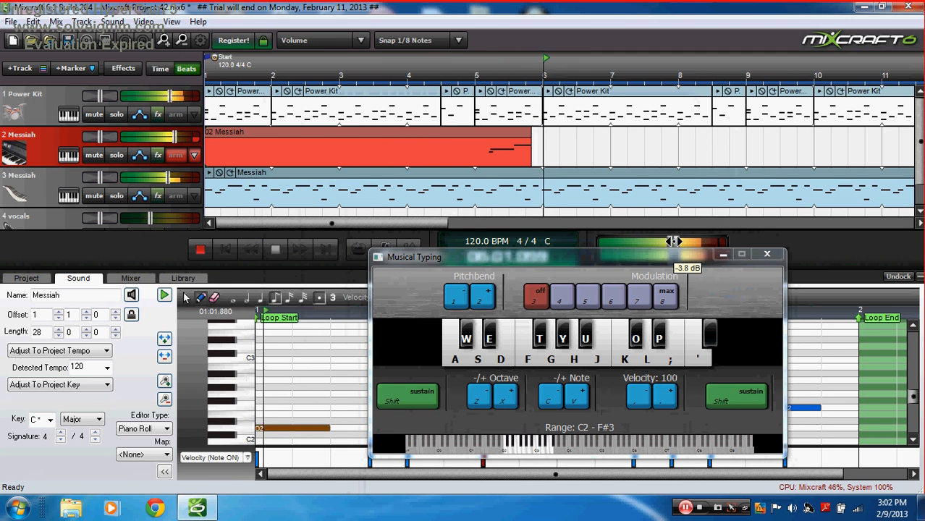
{"action": "key", "text": "x"}
{"action": "key", "text": "a"}
{"action": "key", "text": "s"}
{"action": "key", "text": "f"}
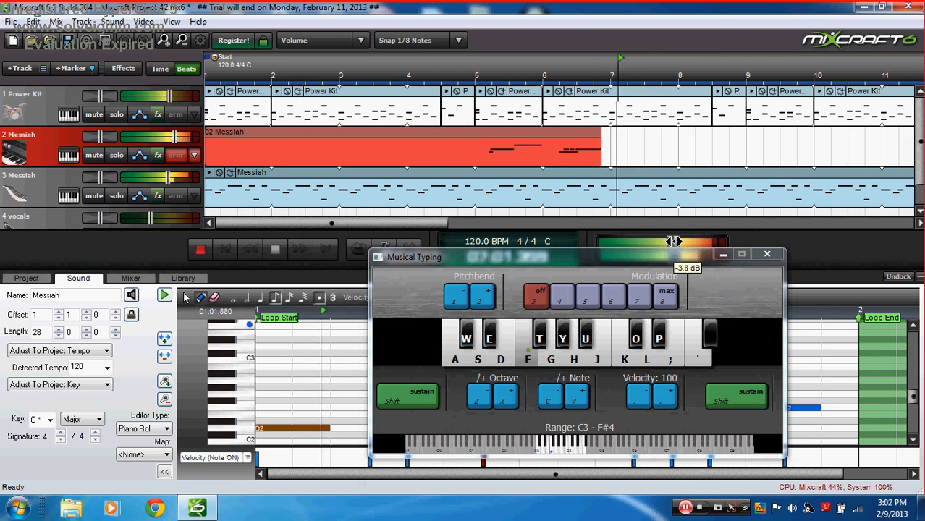
{"action": "key", "text": "g"}
{"action": "key", "text": "f"}
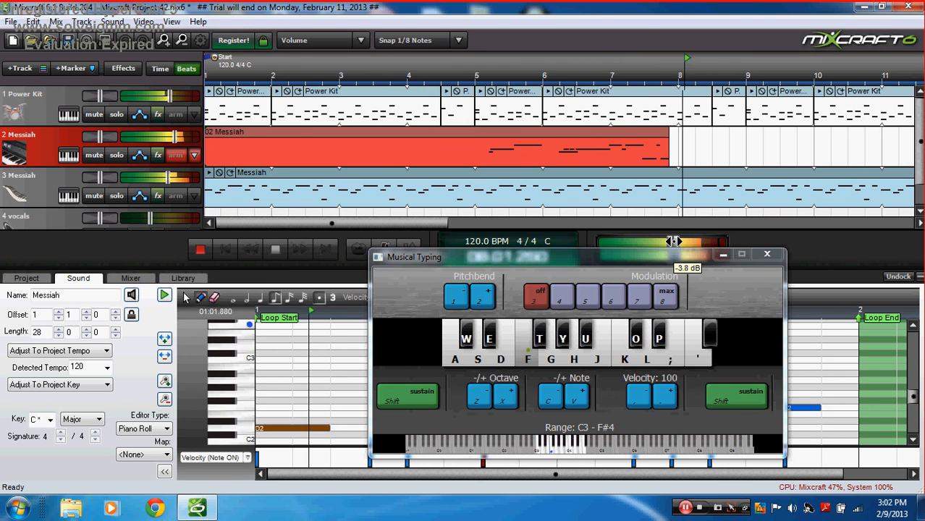
{"action": "key", "text": "s"}
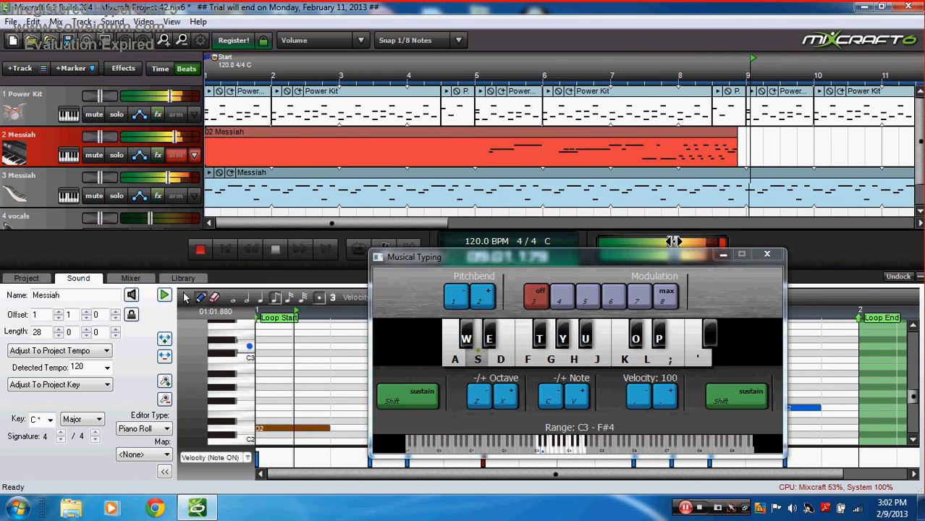
{"action": "key", "text": "h"}
{"action": "key", "text": "j"}
{"action": "key", "text": "k"}
{"action": "key", "text": "l"}
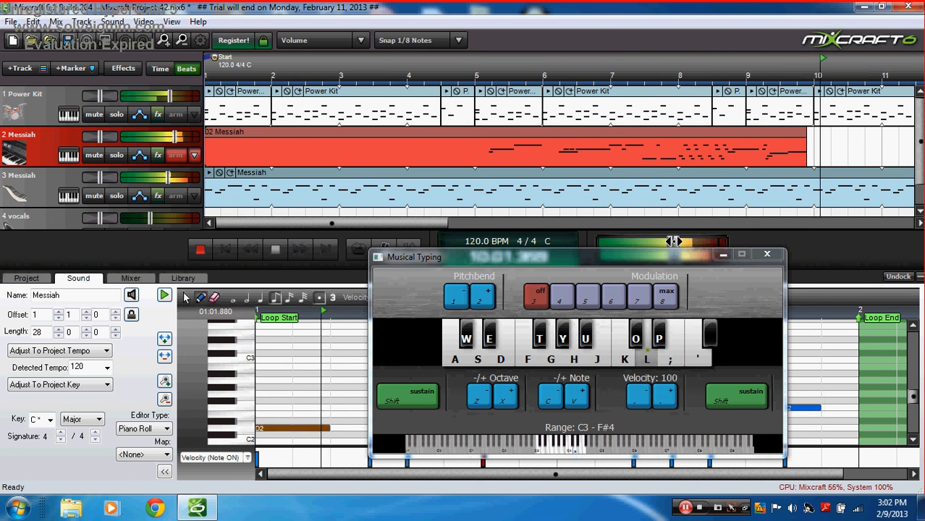
Step: Record the next melody phrase, with a held low note, short runs and a high note
{"action": "key", "text": "l"}
{"action": "key", "text": "k"}
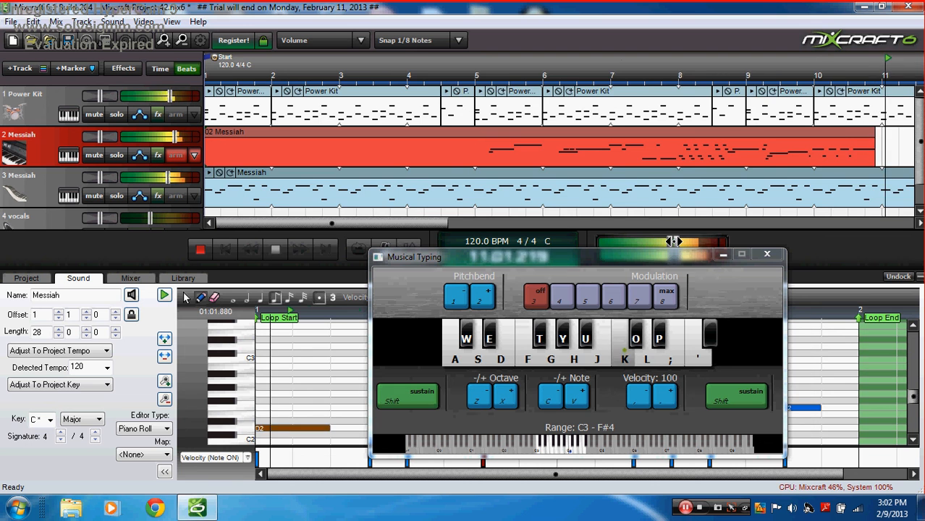
{"action": "key", "text": "k"}
{"action": "key", "text": "h"}
{"action": "key", "text": "k"}
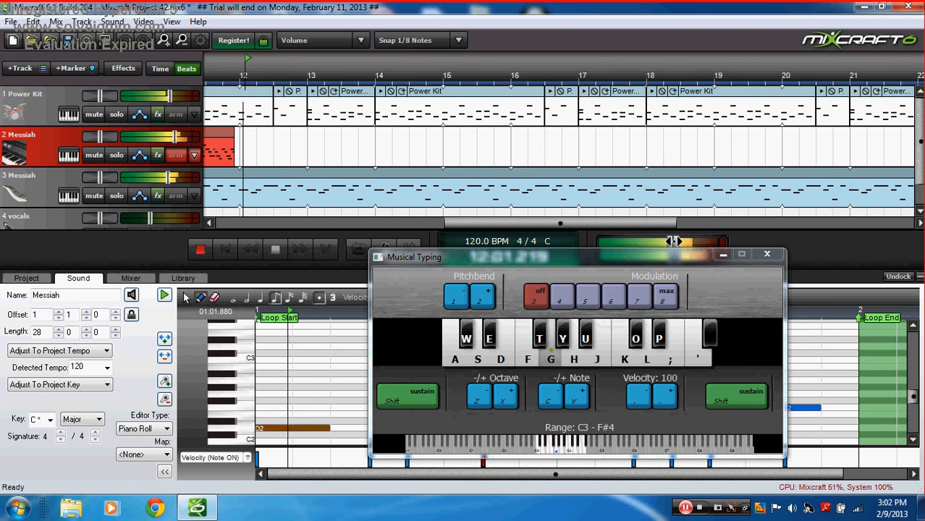
{"action": "key", "text": "f"}
{"action": "key", "text": "s"}
{"action": "key", "text": "a"}
{"action": "key", "text": "a"}
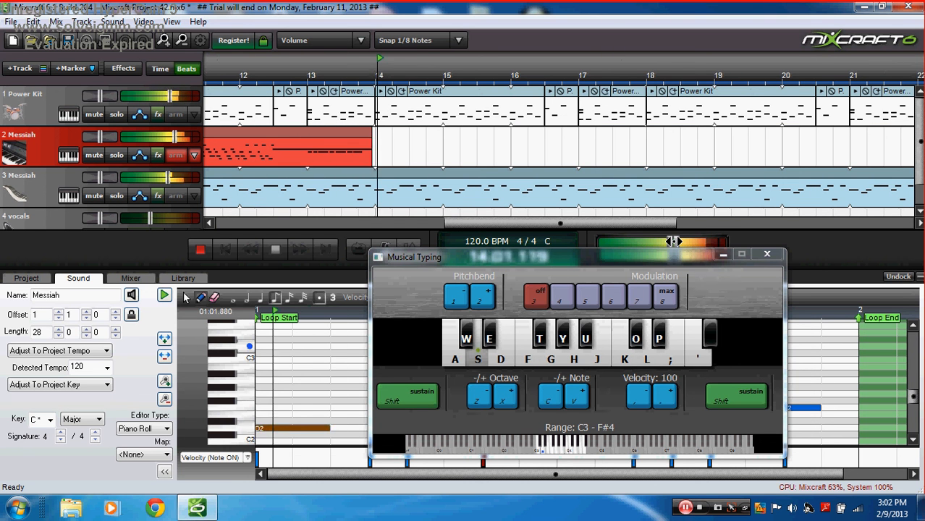
{"action": "key", "text": "f"}
{"action": "key", "text": "k"}
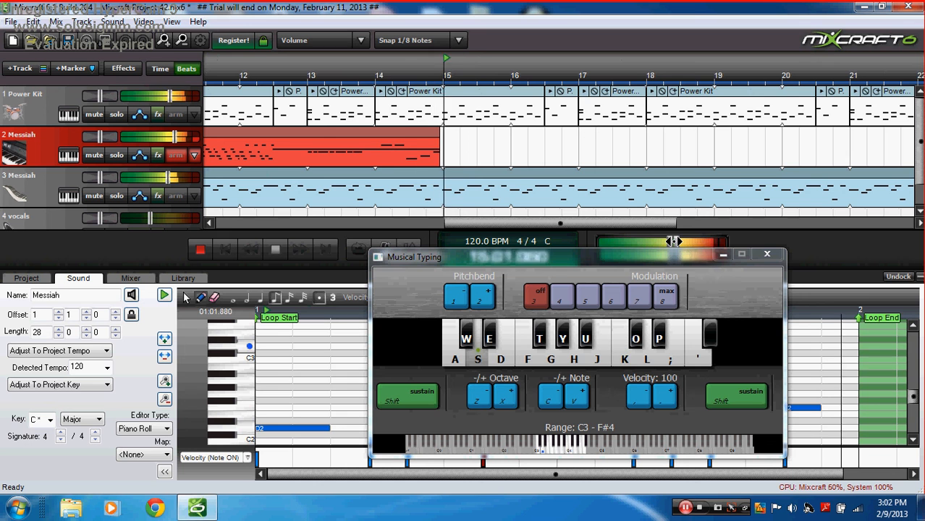
{"action": "key", "text": "h"}
{"action": "key", "text": "k"}
{"action": "key", "text": "h"}
{"action": "key", "text": "l"}
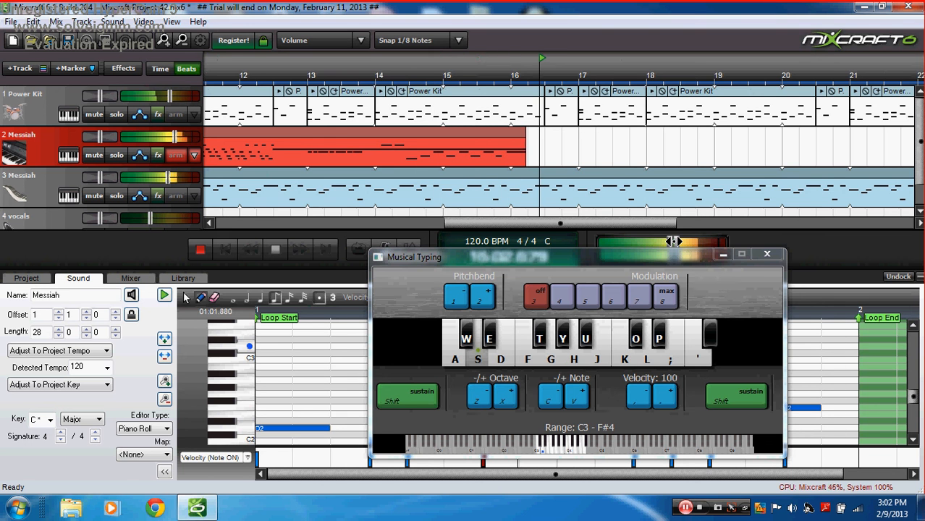
{"action": "key", "text": "l"}
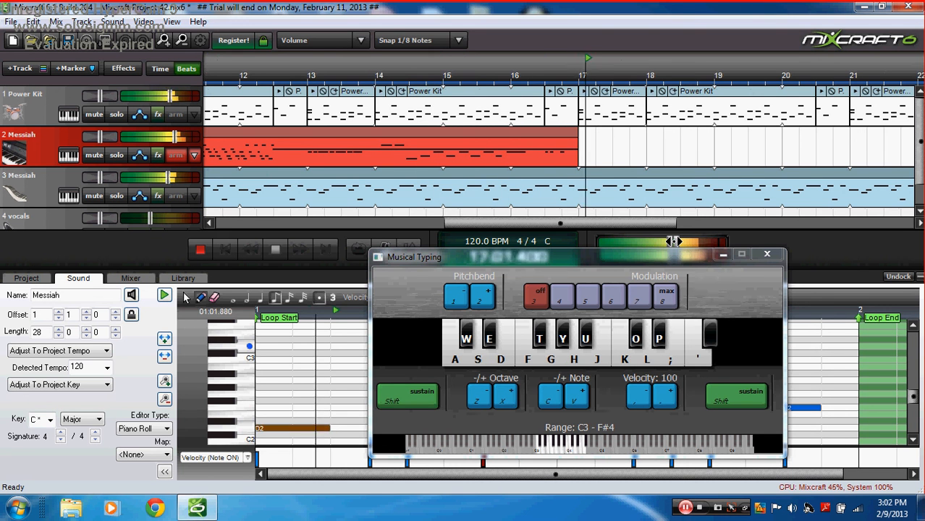
{"action": "key", "text": "apostrophe"}
{"action": "key", "text": "l"}
{"action": "key", "text": "k"}
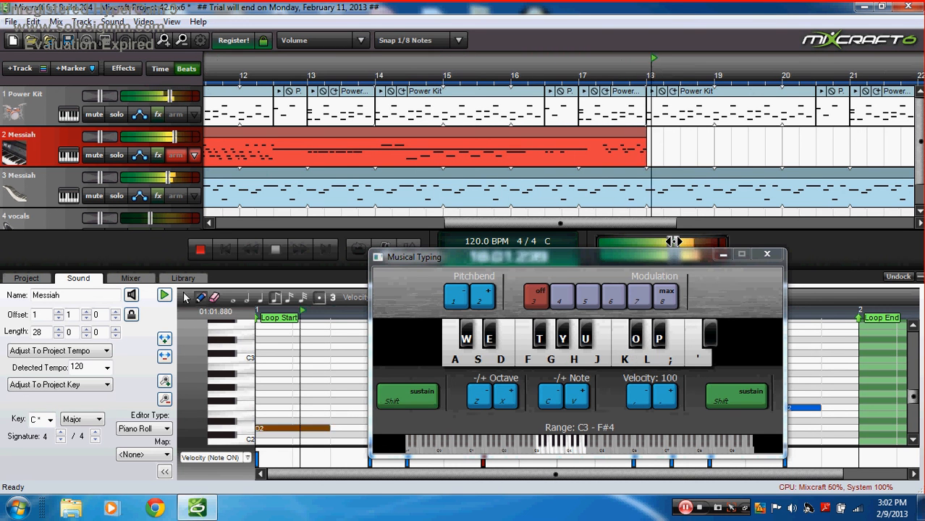
{"action": "key", "text": "l"}
{"action": "key", "text": "o"}
Step: Shift the keyboard to the lowest octaves and record a run of low bass notes
{"action": "key", "text": "x"}
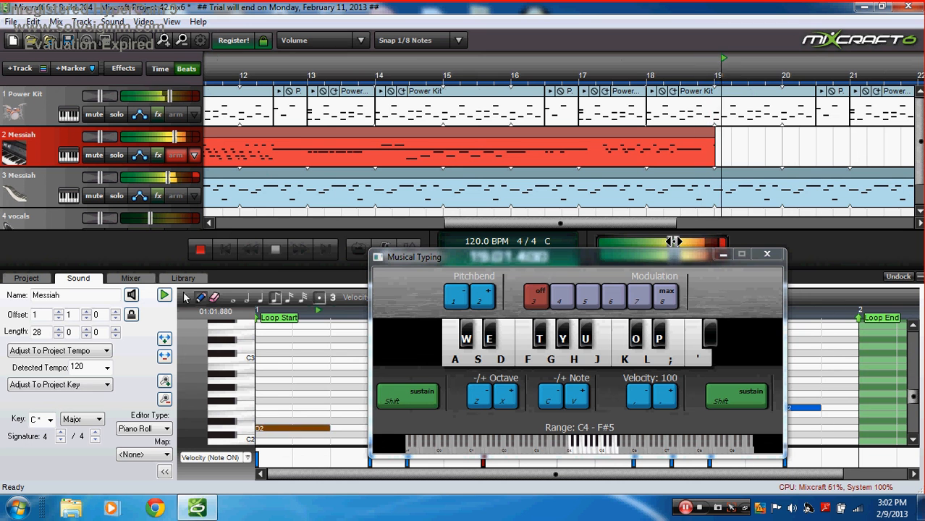
{"action": "key", "text": "k"}
{"action": "key", "text": "g"}
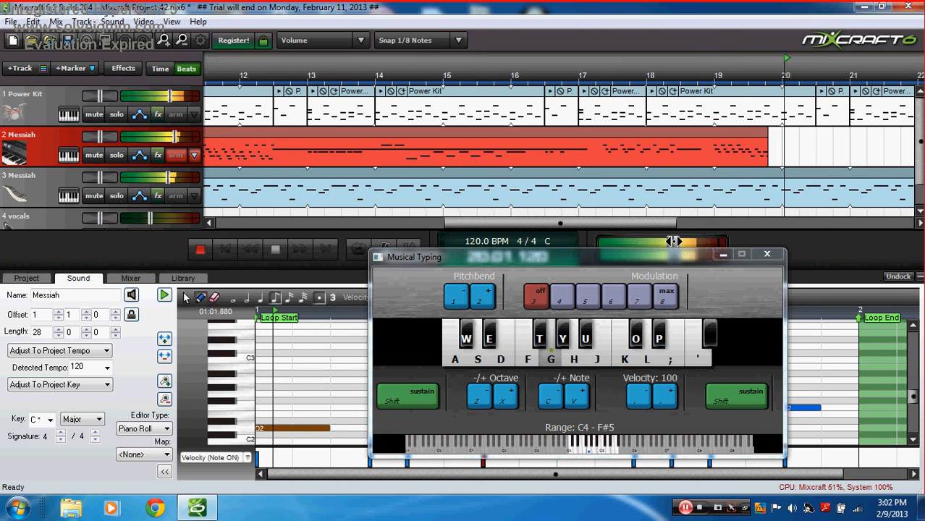
{"action": "key", "text": "h"}
{"action": "key", "text": "s"}
{"action": "key", "text": "w"}
{"action": "key", "text": "z"}
{"action": "key", "text": "z"}
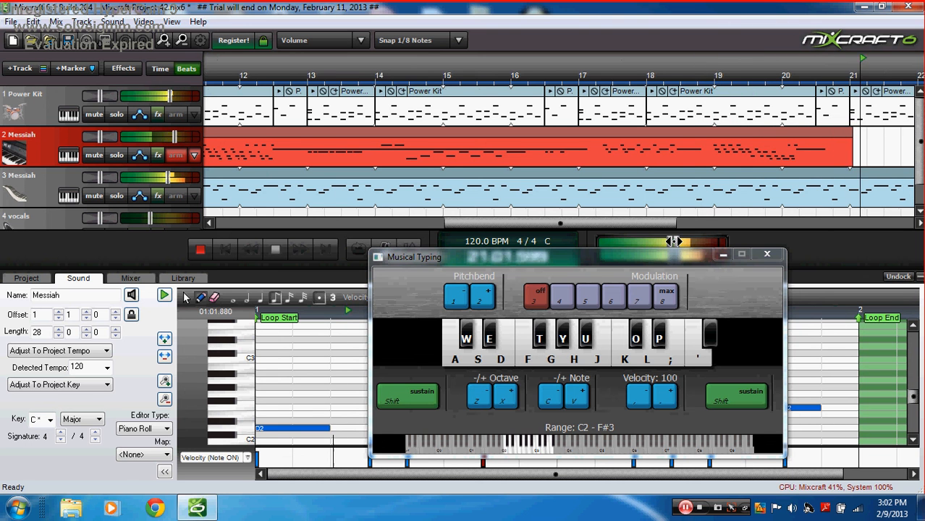
{"action": "key", "text": "z"}
{"action": "key", "text": "z"}
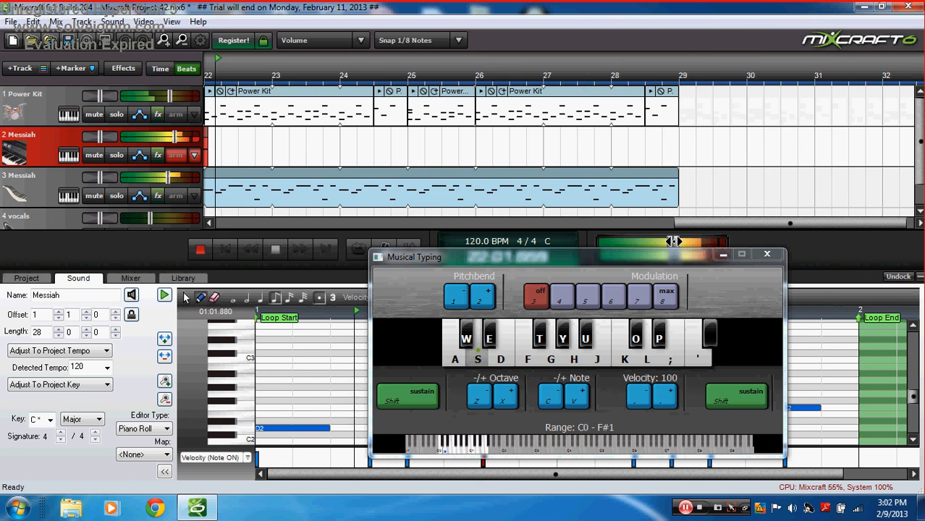
{"action": "key", "text": "f"}
{"action": "key", "text": "s"}
{"action": "key", "text": "h"}
{"action": "key", "text": "g"}
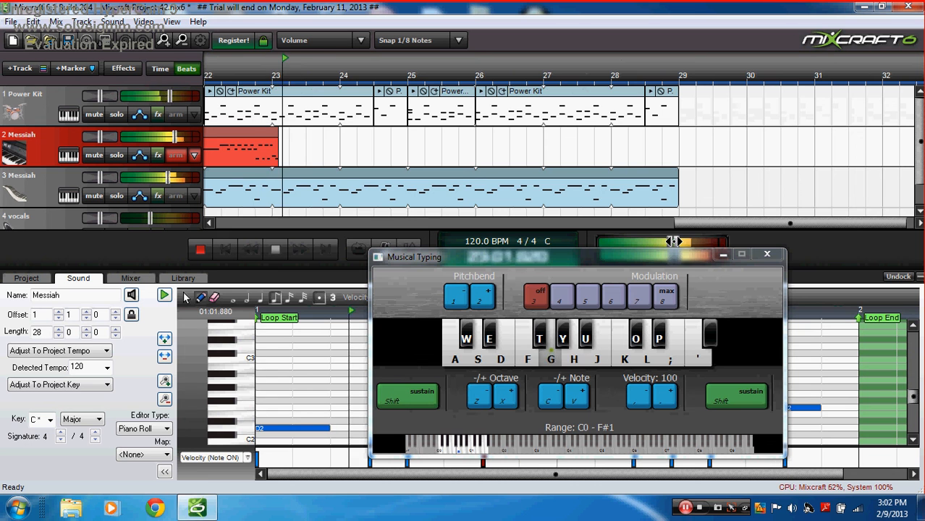
{"action": "key", "text": "h"}
{"action": "key", "text": "k"}
{"action": "key", "text": "l"}
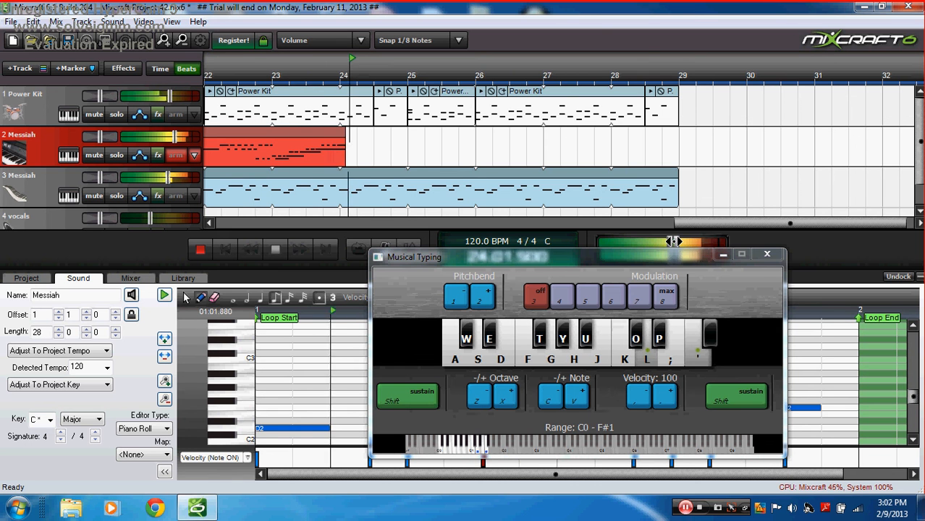
{"action": "key", "text": "s"}
Step: Raise two octaves, record alternating notes and a descending run near bar 26, ending with a pitch bend
{"action": "key", "text": "x"}
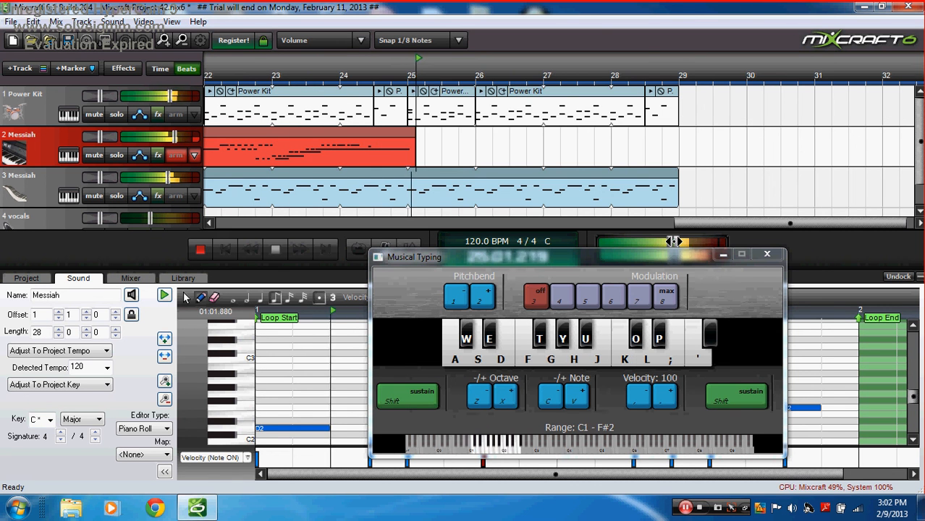
{"action": "key", "text": "x"}
{"action": "key", "text": "l"}
{"action": "key", "text": "s"}
{"action": "key", "text": "l"}
{"action": "key", "text": "comma"}
{"action": "key", "text": "k"}
{"action": "key", "text": "l"}
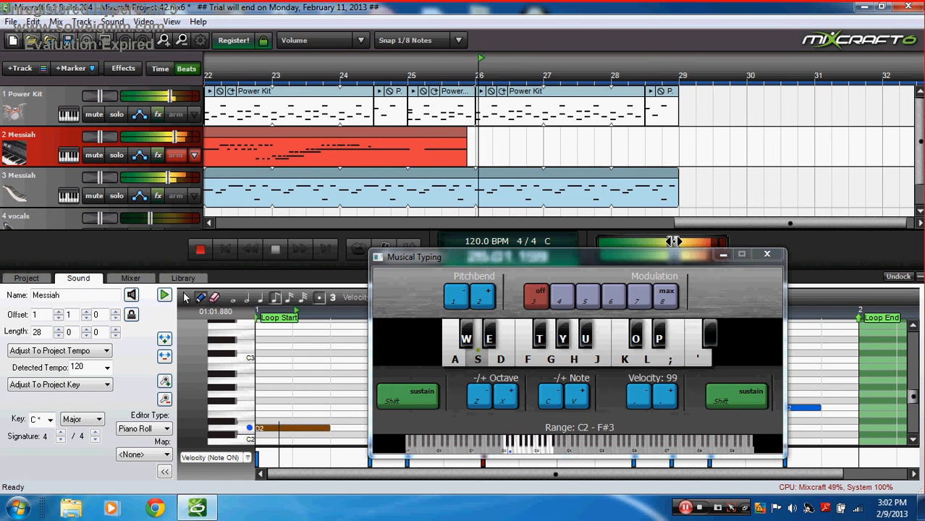
{"action": "key", "text": "k"}
{"action": "key", "text": "l"}
{"action": "key", "text": "k"}
{"action": "key", "text": "l"}
{"action": "key", "text": "k"}
{"action": "key", "text": "j"}
{"action": "key", "text": "h"}
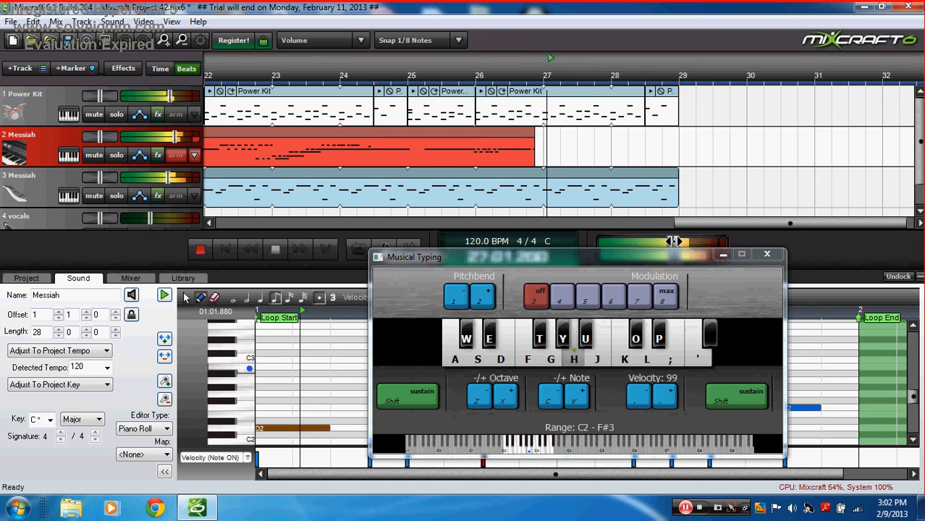
{"action": "key", "text": "h"}
{"action": "key", "text": "g"}
{"action": "key", "text": "l"}
{"action": "key", "text": "k"}
{"action": "key", "text": "j"}
{"action": "key", "text": "h"}
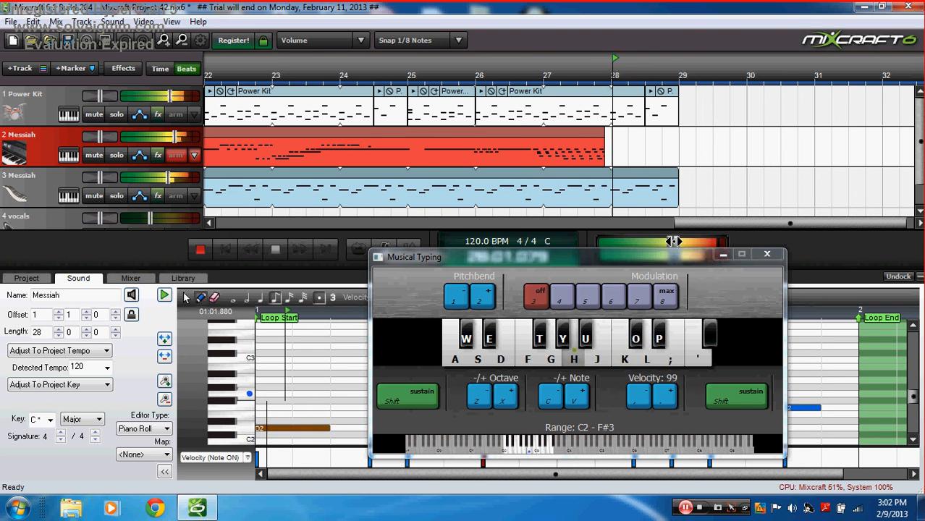
{"action": "key", "text": "k"}
{"action": "key", "text": "s"}
{"action": "key", "text": "s"}
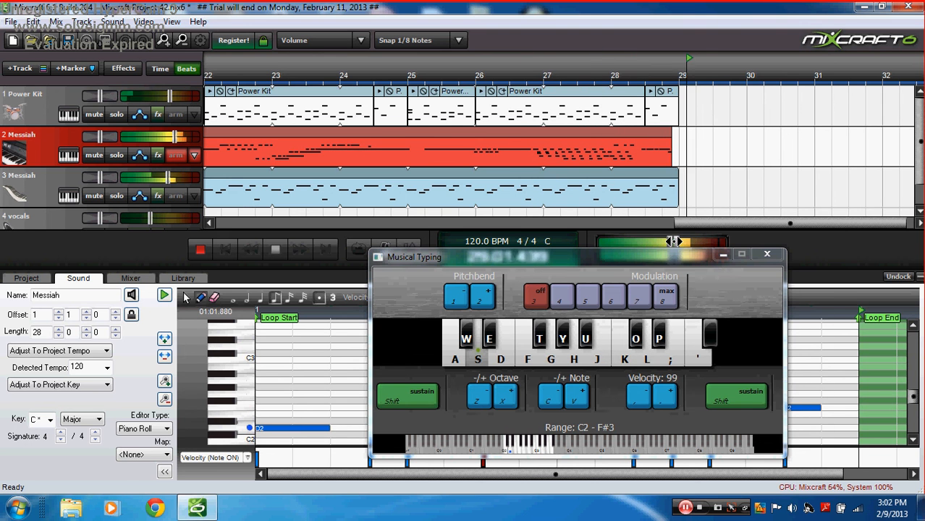
{"action": "key", "text": "2"}
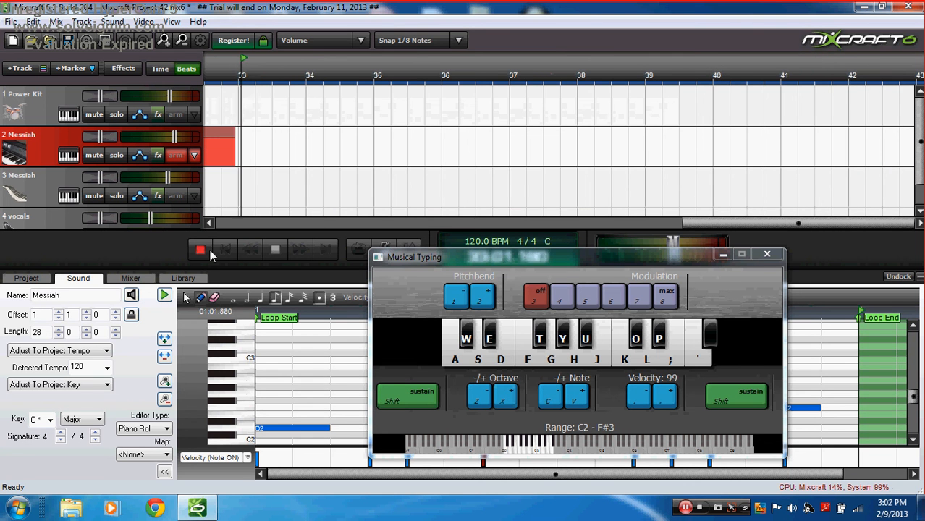
Step: Stop recording, trim the 02 Messiah clip to start at bar 5, and disarm its track
{"action": "left_click", "coordinate": [207, 249]}
{"action": "left_click", "coordinate": [225, 249]}
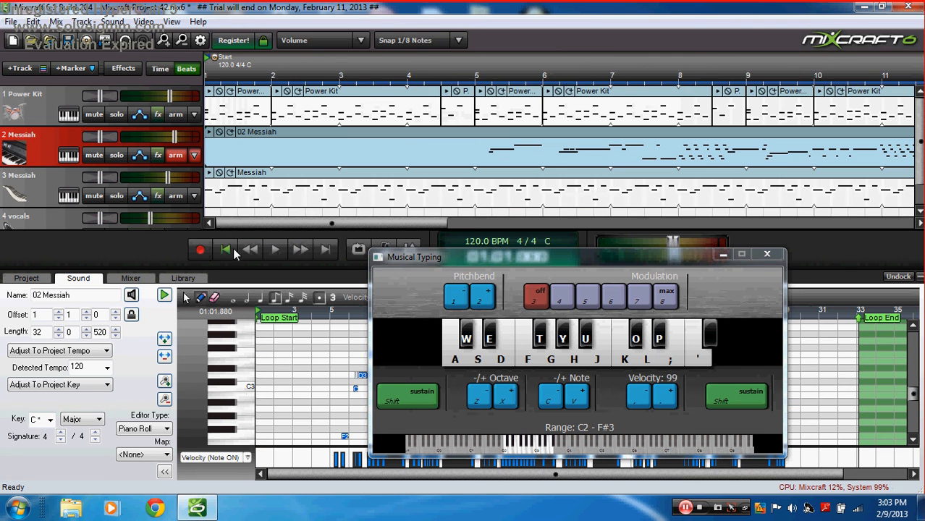
{"action": "left_click_drag", "start_coordinate": [208, 146], "coordinate": [483, 145]}
{"action": "left_click", "coordinate": [172, 157]}
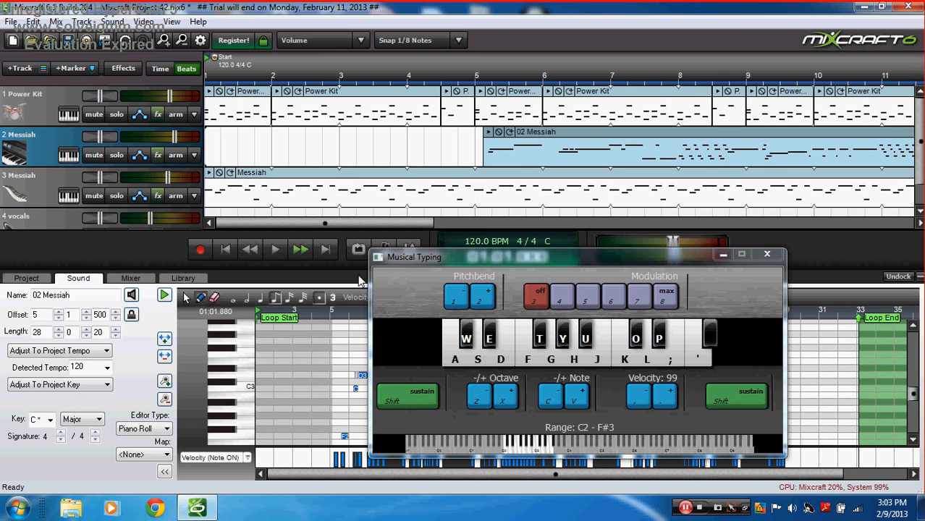
Step: Shorten the 02 Messiah clip to end near bar 30 and close Musical Typing
{"action": "left_click_drag", "start_coordinate": [321, 223], "coordinate": [787, 204]}
{"action": "left_click", "coordinate": [798, 188]}
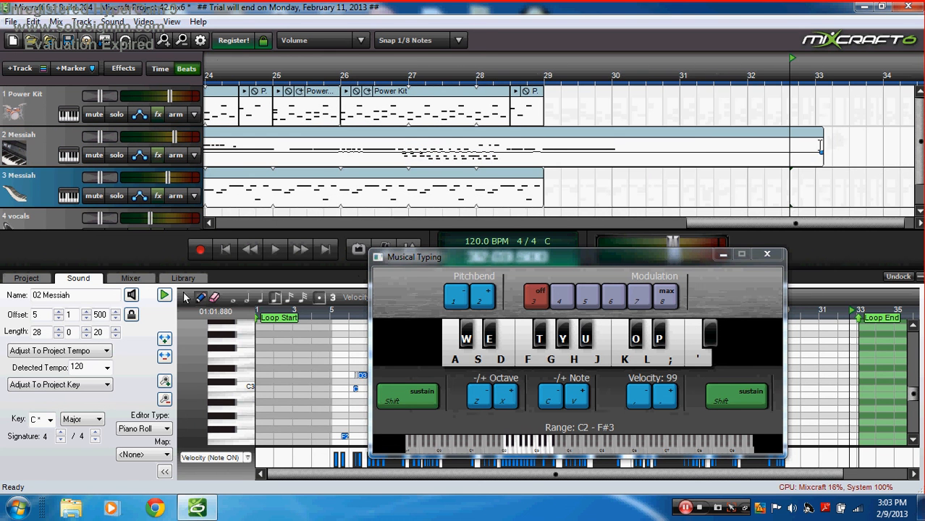
{"action": "left_click_drag", "start_coordinate": [822, 144], "coordinate": [617, 177]}
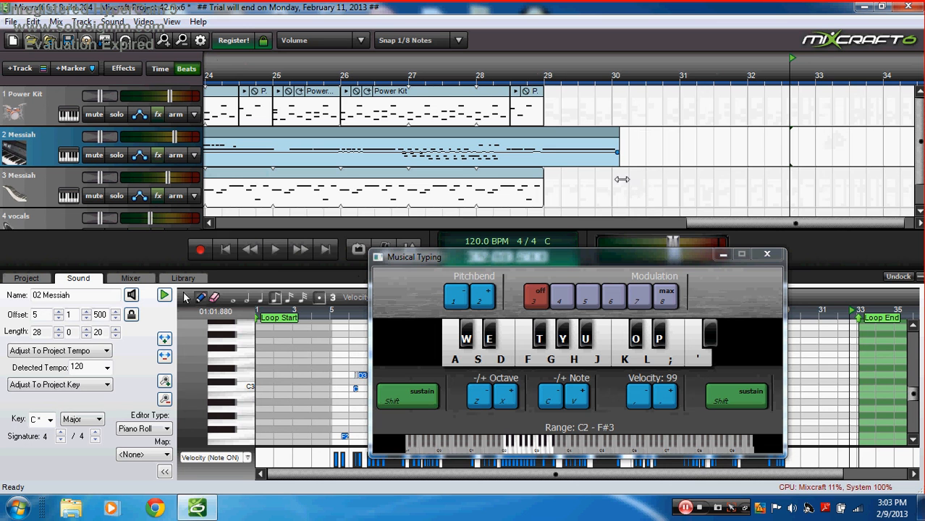
{"action": "left_click", "coordinate": [227, 249]}
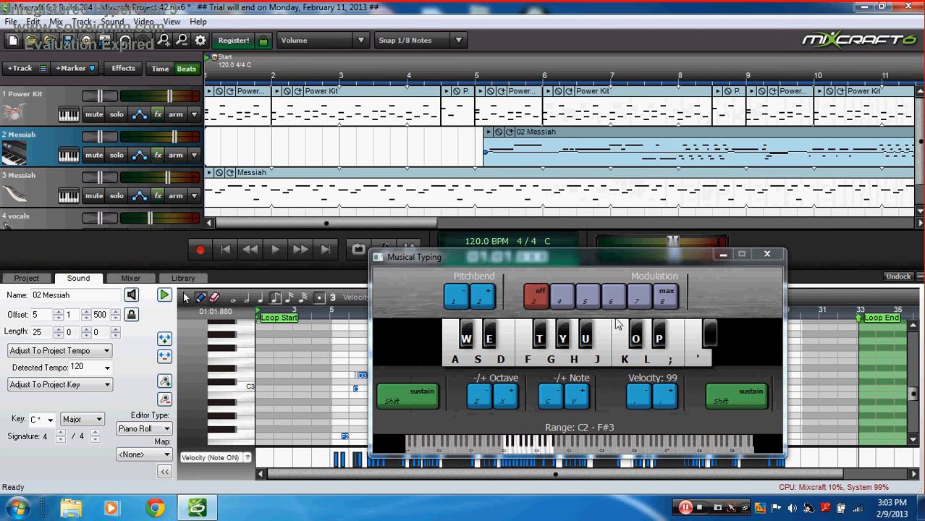
{"action": "left_click", "coordinate": [767, 254]}
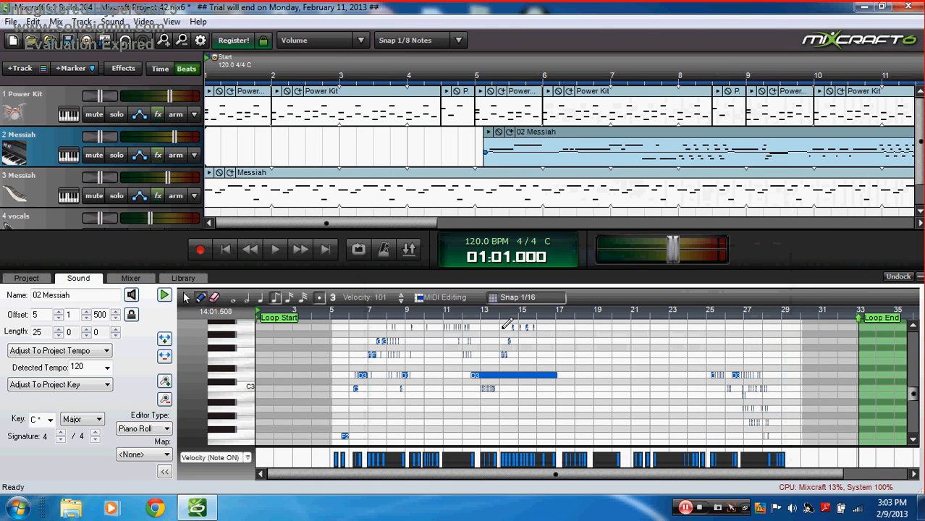
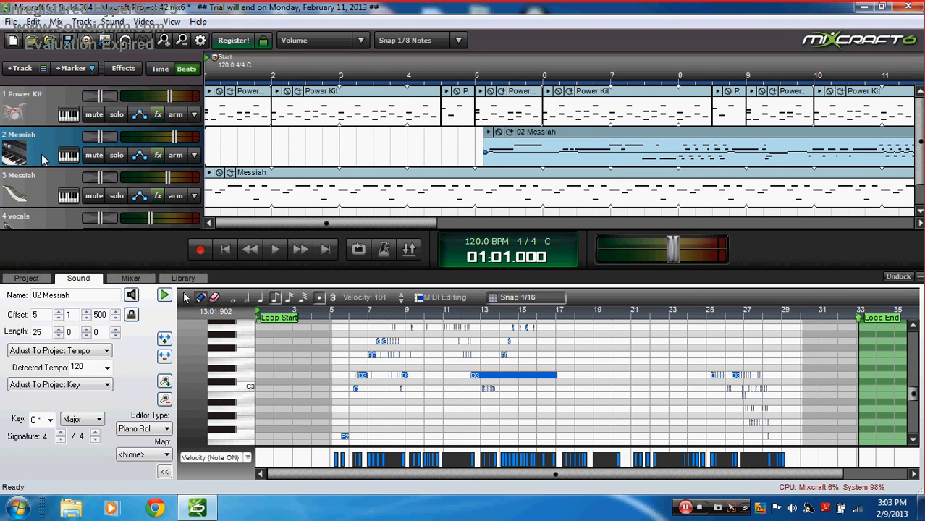
Step: Insert a virtual instrument track with the Synth - Pad - Bright 'Biggest Pad Ever' preset, then open Musical Typing
{"action": "left_click", "coordinate": [22, 69]}
{"action": "left_click", "coordinate": [36, 97]}
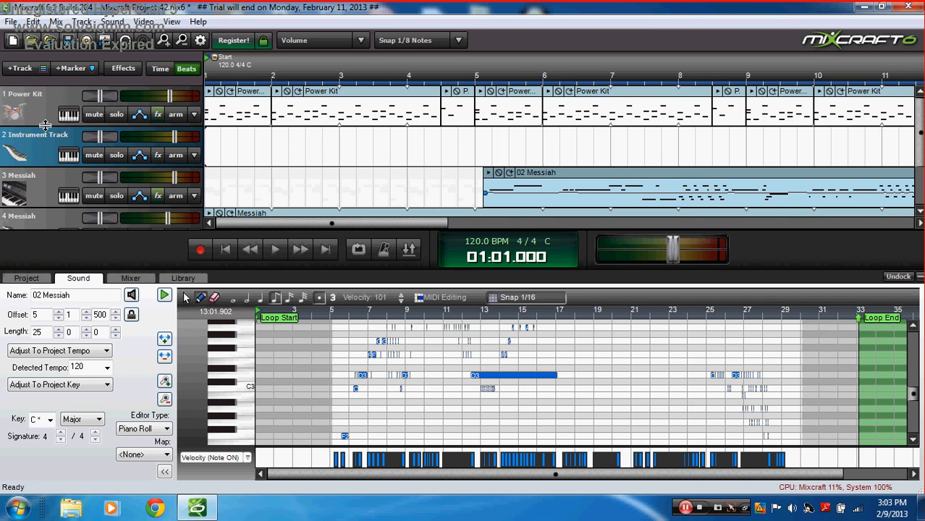
{"action": "left_click", "coordinate": [67, 156]}
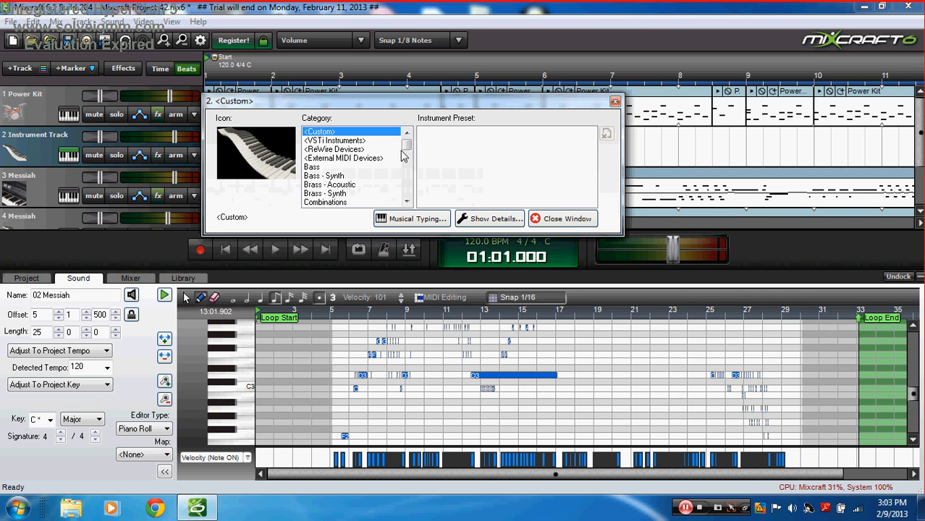
{"action": "left_click_drag", "start_coordinate": [406, 149], "coordinate": [410, 189]}
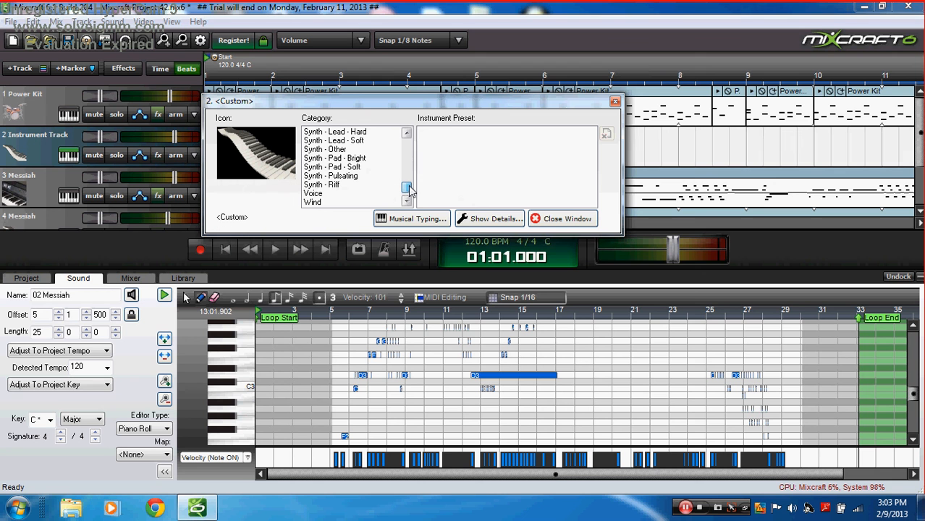
{"action": "left_click", "coordinate": [369, 168]}
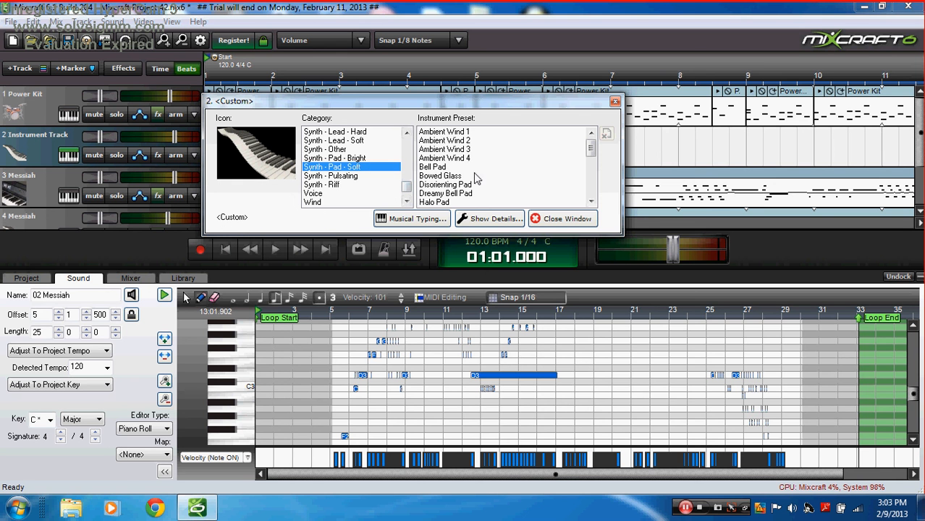
{"action": "left_click", "coordinate": [370, 158]}
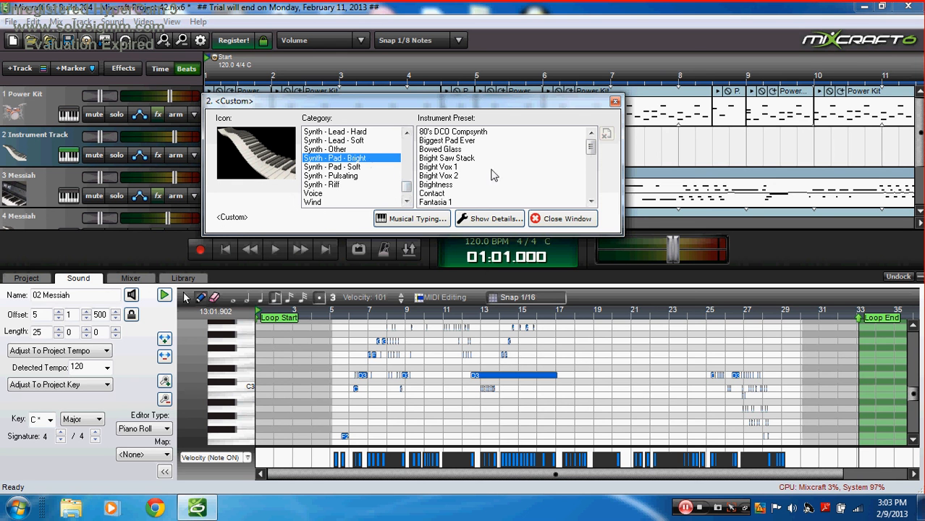
{"action": "left_click", "coordinate": [463, 141]}
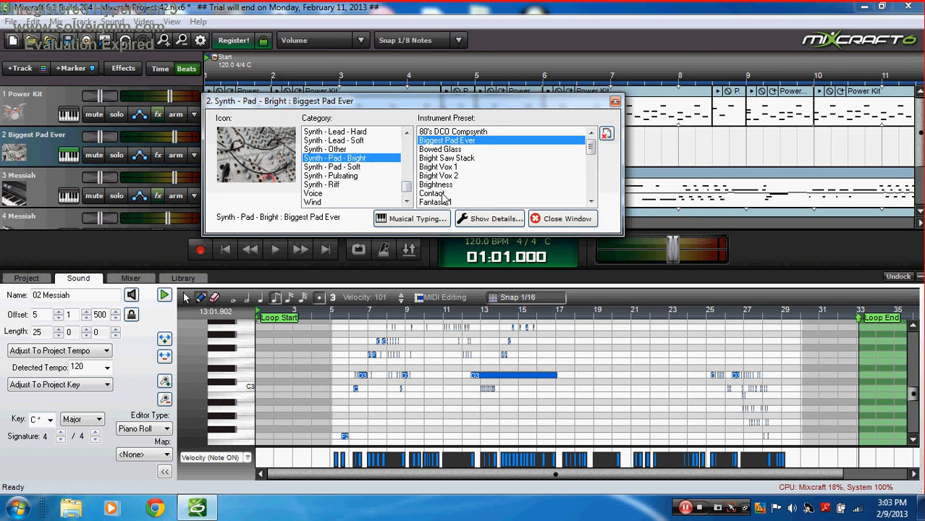
{"action": "left_click", "coordinate": [434, 218]}
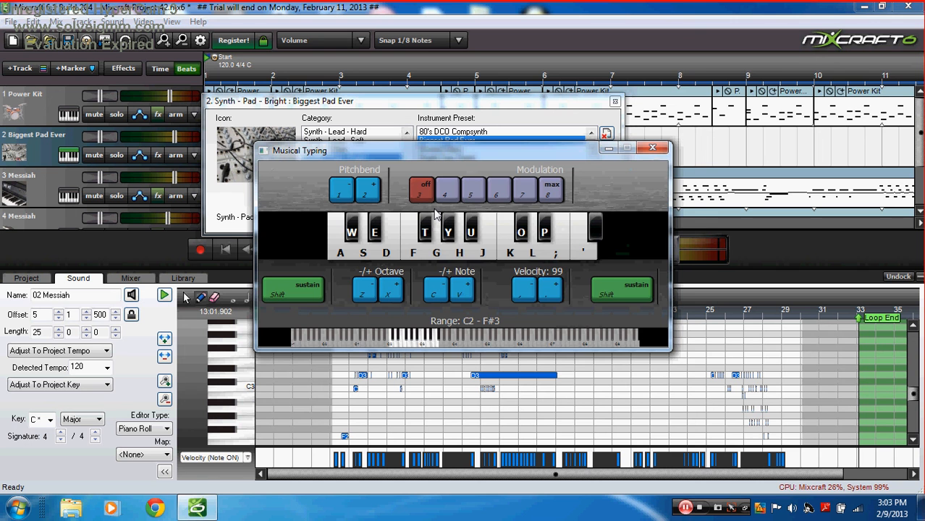
Step: Audition the Biggest Pad Ever sound by playing a few chords at the default octave
{"action": "key", "text": "s"}
{"action": "key", "text": "l"}
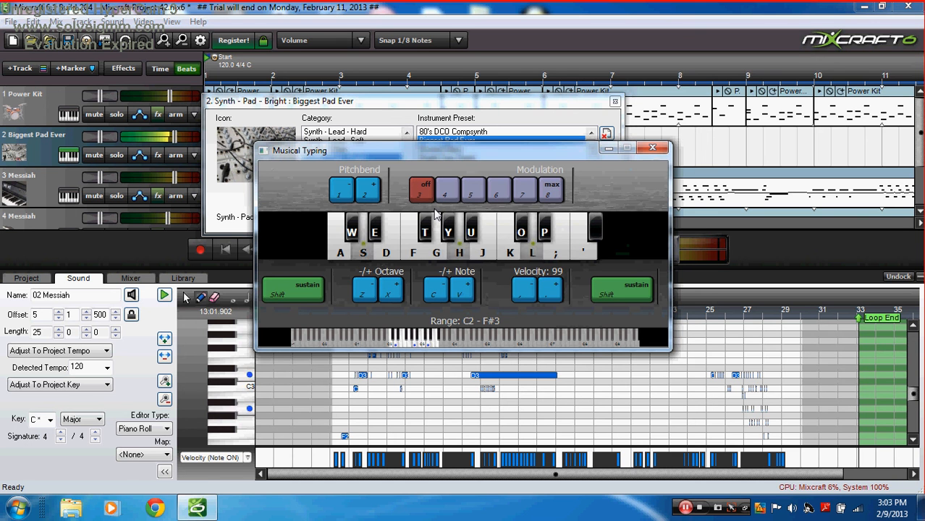
{"action": "key", "text": "f"}
{"action": "key", "text": "apostrophe"}
{"action": "key", "text": "s"}
{"action": "key", "text": "g"}
{"action": "key", "text": "h"}
{"action": "key", "text": "l"}
{"action": "key", "text": "a"}
{"action": "key", "text": "g"}
{"action": "key", "text": "k"}
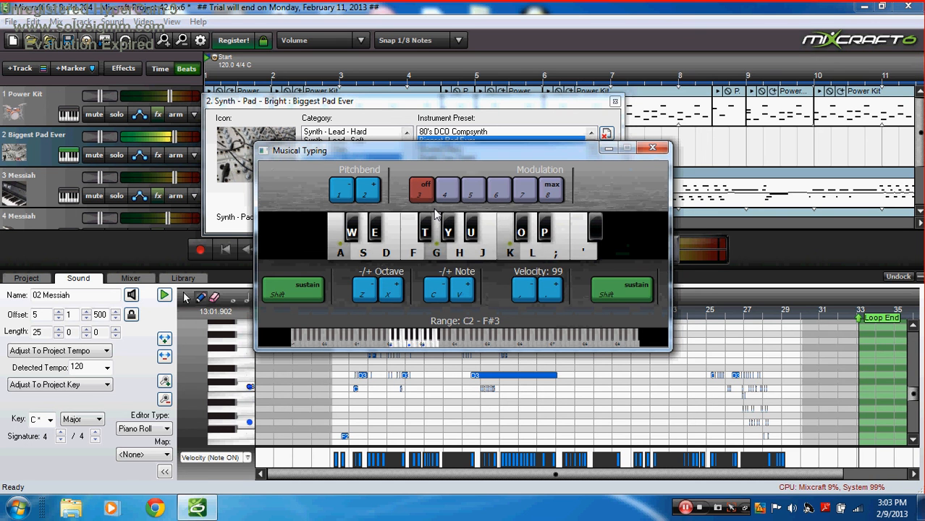
{"action": "key", "text": "s"}
{"action": "key", "text": "h"}
{"action": "key", "text": "l"}
Step: Shift the playing range up with X toward C4–F#5 and play chords and notes there
{"action": "key", "text": "l"}
{"action": "key", "text": "l"}
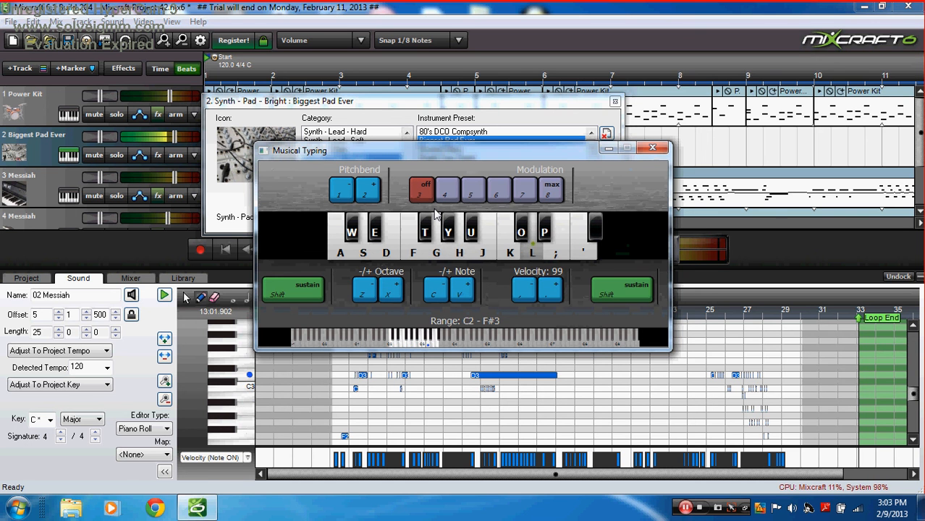
{"action": "key", "text": "s"}
{"action": "key", "text": "x"}
{"action": "key", "text": "x"}
{"action": "key", "text": "s"}
{"action": "key", "text": "h"}
{"action": "key", "text": "l"}
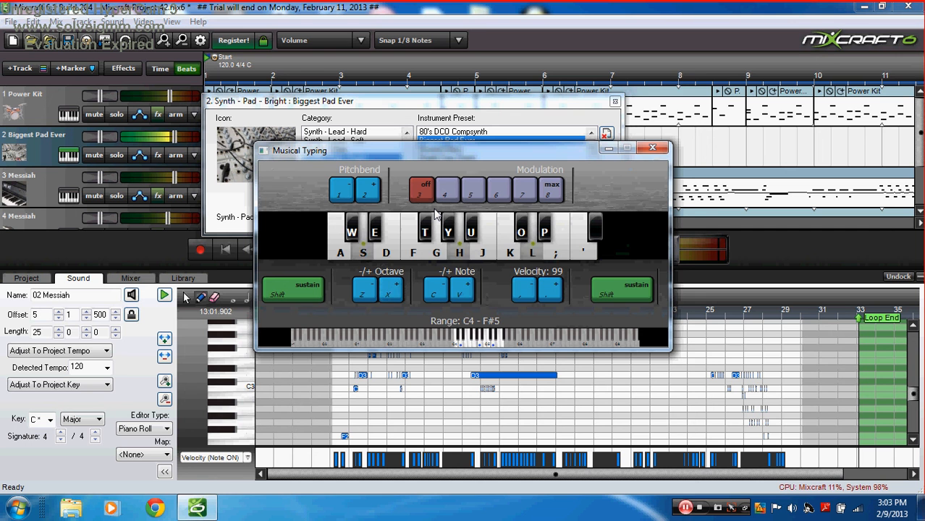
{"action": "key", "text": "f"}
{"action": "key", "text": "k"}
{"action": "key", "text": "apostrophe"}
{"action": "key", "text": "d"}
{"action": "key", "text": "j"}
{"action": "key", "text": "semicolon"}
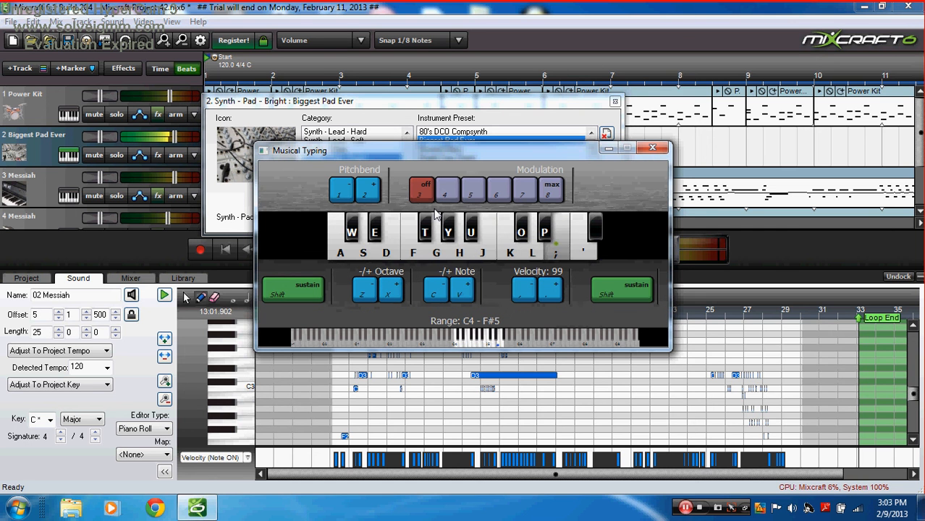
{"action": "key", "text": "a"}
{"action": "key", "text": "g"}
{"action": "key", "text": "k"}
{"action": "key", "text": "s"}
{"action": "key", "text": "h"}
{"action": "key", "text": "l"}
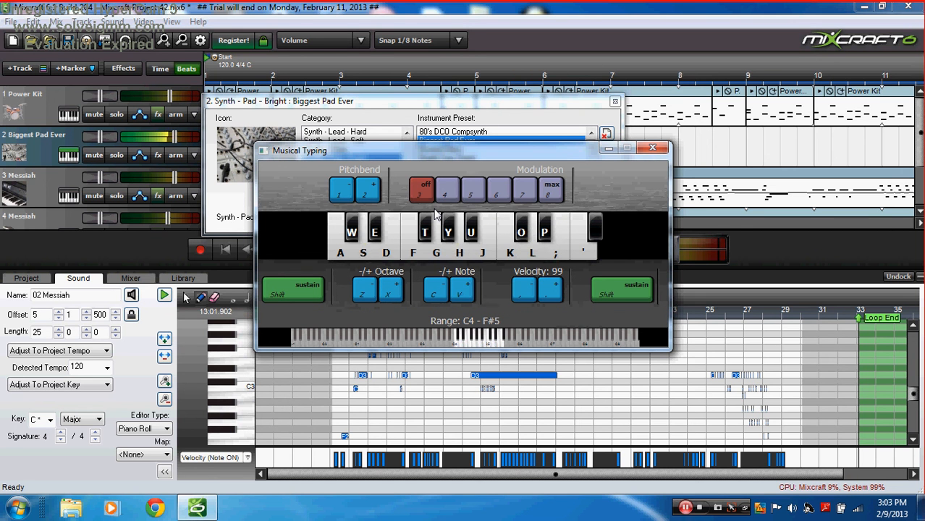
{"action": "key", "text": "s"}
{"action": "key", "text": "f"}
{"action": "key", "text": "h"}
{"action": "key", "text": "h"}
{"action": "key", "text": "f"}
{"action": "key", "text": "k"}
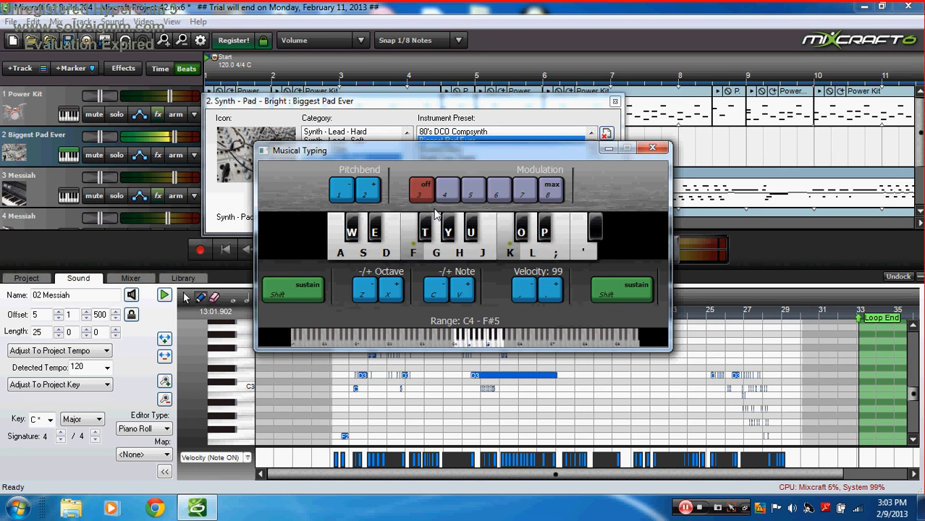
{"action": "key", "text": "k"}
{"action": "key", "text": "g"}
{"action": "key", "text": "s"}
Step: Play a chord progression on the pad in the higher range
{"action": "key", "text": "h"}
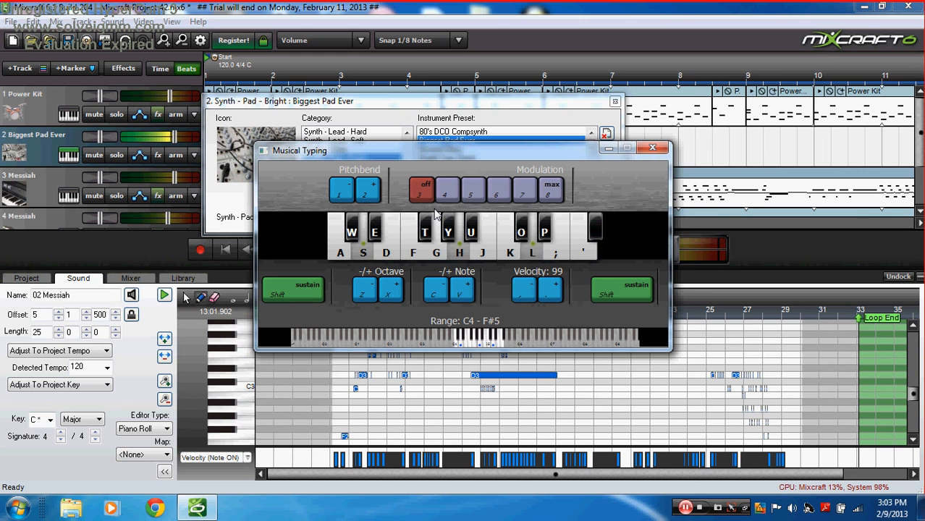
{"action": "key", "text": "f"}
{"action": "key", "text": "k"}
{"action": "key", "text": "apostrophe"}
{"action": "key", "text": "a"}
{"action": "key", "text": "g"}
{"action": "key", "text": "k"}
{"action": "key", "text": "s"}
{"action": "key", "text": "h"}
{"action": "key", "text": "l"}
{"action": "key", "text": "a"}
{"action": "key", "text": "g"}
{"action": "key", "text": "k"}
{"action": "key", "text": "s"}
{"action": "key", "text": "h"}
{"action": "key", "text": "l"}
{"action": "key", "text": "k"}
{"action": "key", "text": "f"}
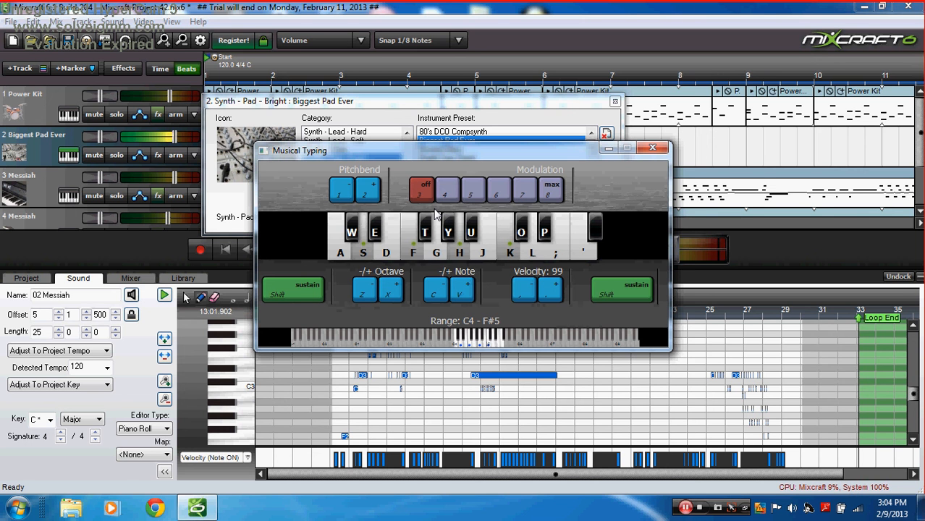
{"action": "key", "text": "d"}
{"action": "key", "text": "j"}
{"action": "key", "text": "a"}
{"action": "key", "text": "g"}
{"action": "key", "text": "k"}
{"action": "key", "text": "s"}
{"action": "key", "text": "h"}
{"action": "key", "text": "d"}
{"action": "key", "text": "j"}
{"action": "key", "text": "l"}
{"action": "key", "text": "k"}
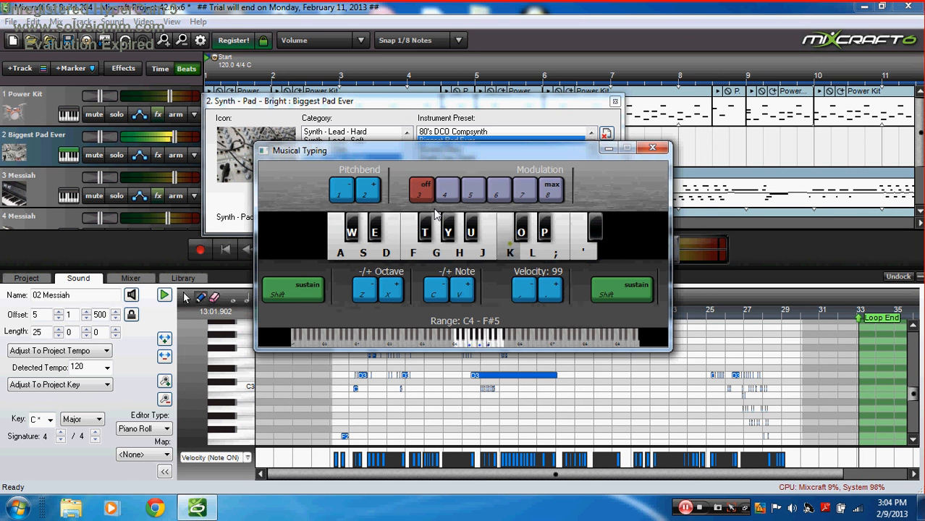
{"action": "key", "text": "j"}
{"action": "key", "text": "h"}
{"action": "key", "text": "k"}
{"action": "key", "text": "semicolon"}
{"action": "key", "text": "j"}
{"action": "key", "text": "l"}
{"action": "key", "text": "apostrophe"}
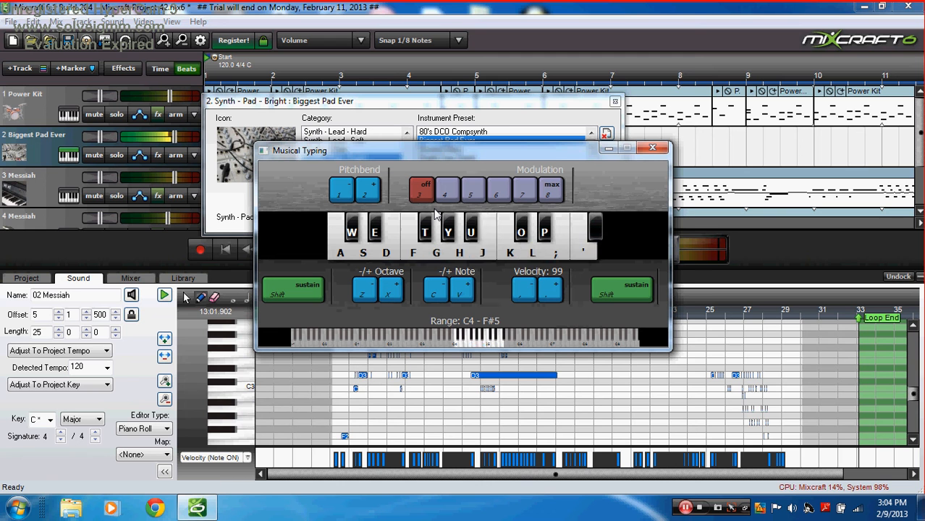
Step: Play a melody on the pad, ending with a pitch bend up and back down
{"action": "key", "text": "j"}
{"action": "key", "text": "apostrophe"}
{"action": "key", "text": "j"}
{"action": "key", "text": "apostrophe"}
{"action": "key", "text": "f"}
{"action": "key", "text": "k"}
{"action": "key", "text": "h"}
{"action": "key", "text": "semicolon"}
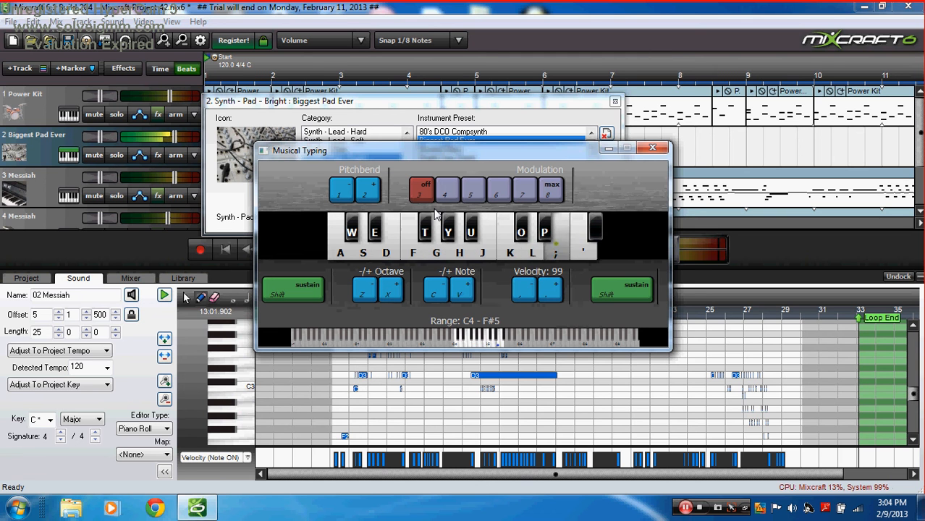
{"action": "key", "text": "f"}
{"action": "key", "text": "j"}
{"action": "key", "text": "l"}
{"action": "key", "text": "g"}
{"action": "key", "text": "j"}
{"action": "key", "text": "s"}
{"action": "key", "text": "h"}
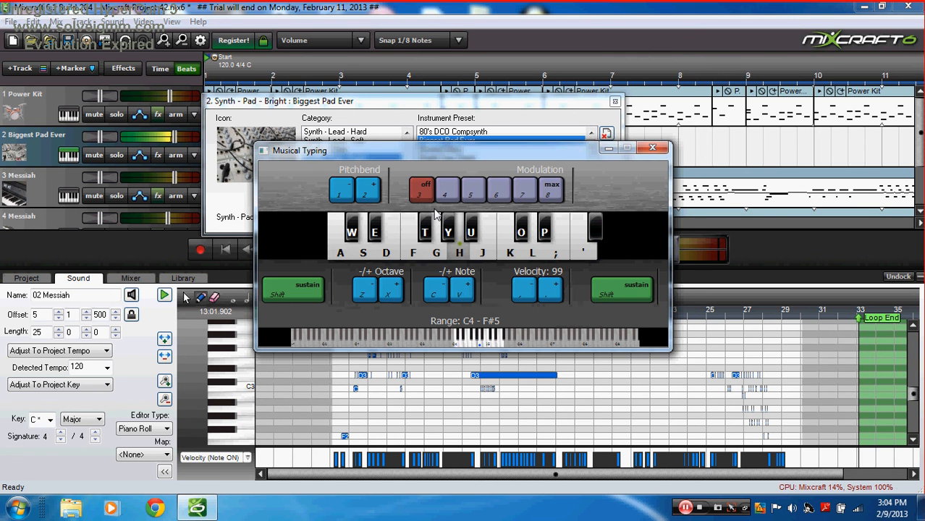
{"action": "key", "text": "a"}
{"action": "key", "text": "d"}
{"action": "key", "text": "g"}
{"action": "key", "text": "a"}
{"action": "key", "text": "g"}
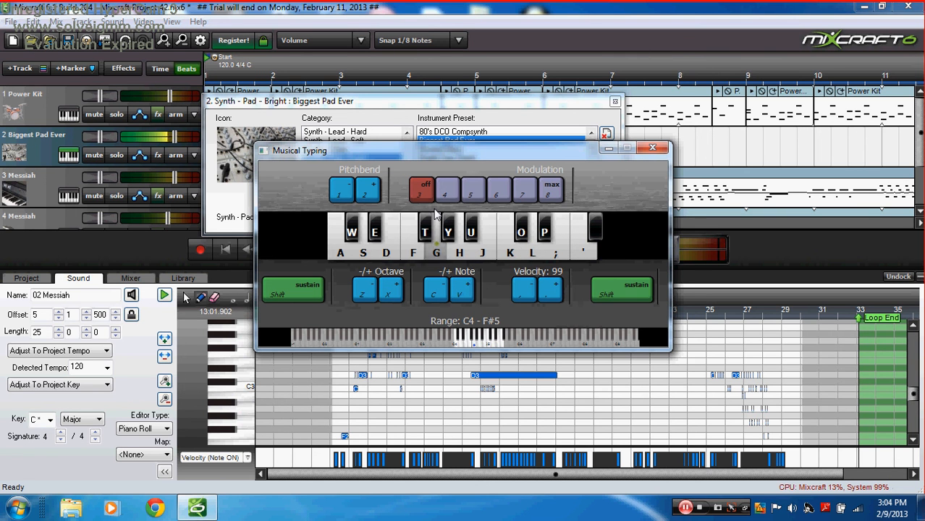
{"action": "key", "text": "h"}
{"action": "key", "text": "h"}
{"action": "key", "text": "a"}
{"action": "key", "text": "l"}
{"action": "key", "text": "d"}
{"action": "key", "text": "semicolon"}
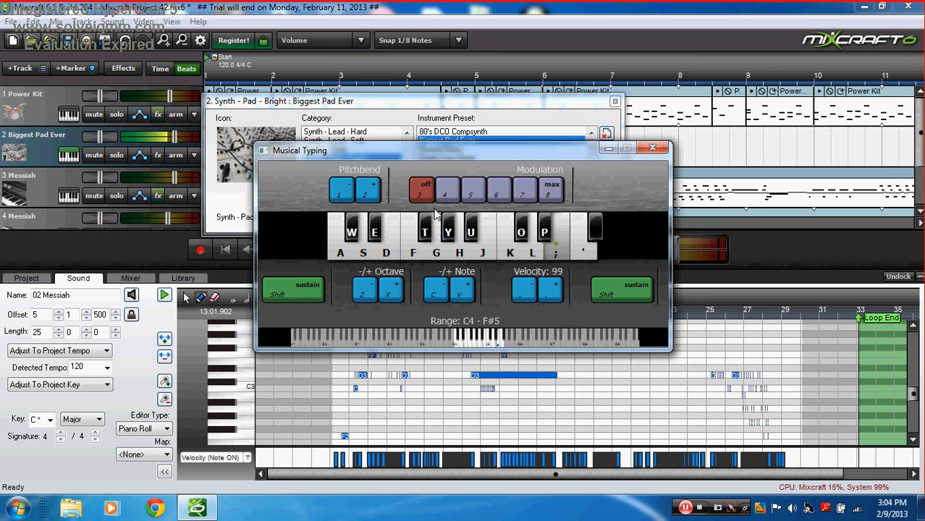
{"action": "key", "text": "k"}
{"action": "key", "text": "f"}
{"action": "key", "text": "h"}
{"action": "key", "text": "s"}
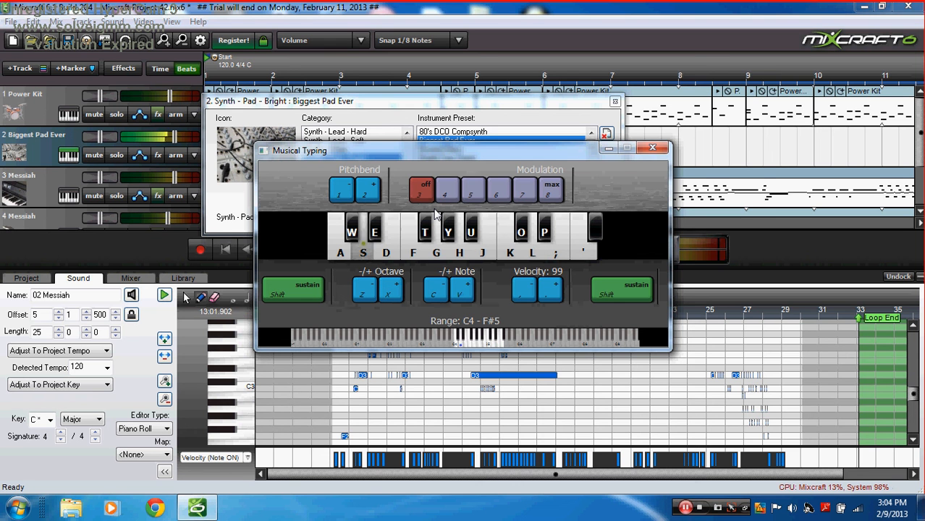
{"action": "key", "text": "2"}
{"action": "key", "text": "1"}
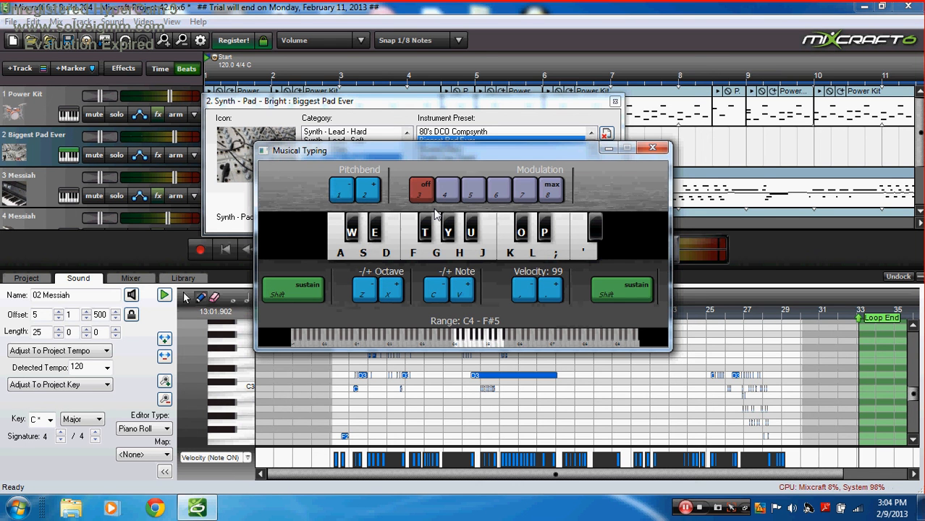
Step: Try the 80's DCO Compsynth preset and audition chords on it with Musical Typing
{"action": "left_click", "coordinate": [456, 139]}
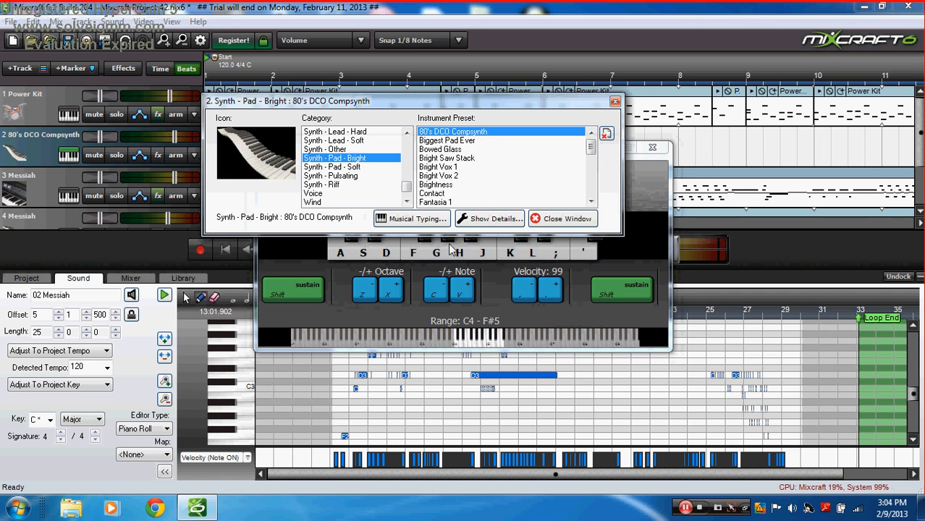
{"action": "key", "text": "f"}
{"action": "key", "text": "l"}
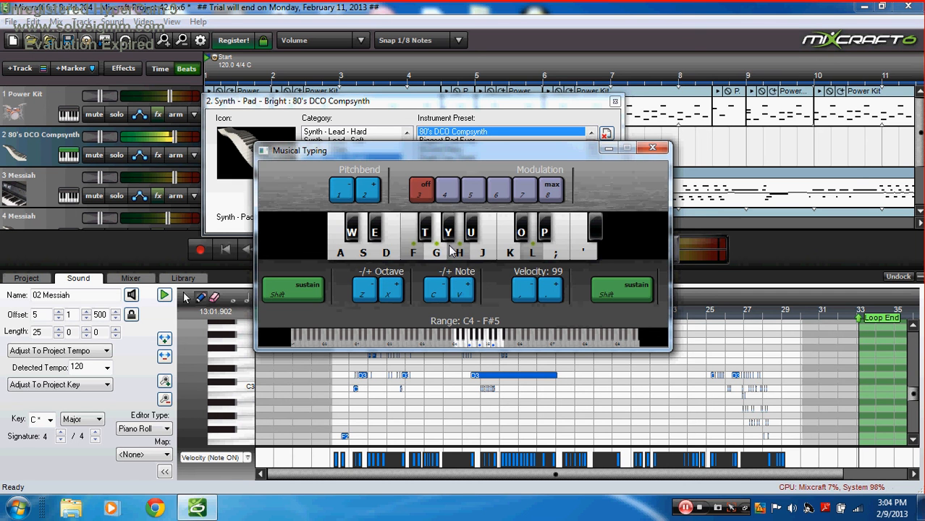
{"action": "key", "text": "g"}
{"action": "key", "text": "j"}
{"action": "key", "text": "semicolon"}
{"action": "key", "text": "h"}
{"action": "key", "text": "k"}
{"action": "key", "text": "apostrophe"}
{"action": "key", "text": "g"}
{"action": "key", "text": "j"}
{"action": "key", "text": "semicolon"}
{"action": "key", "text": "f"}
{"action": "key", "text": "h"}
{"action": "key", "text": "l"}
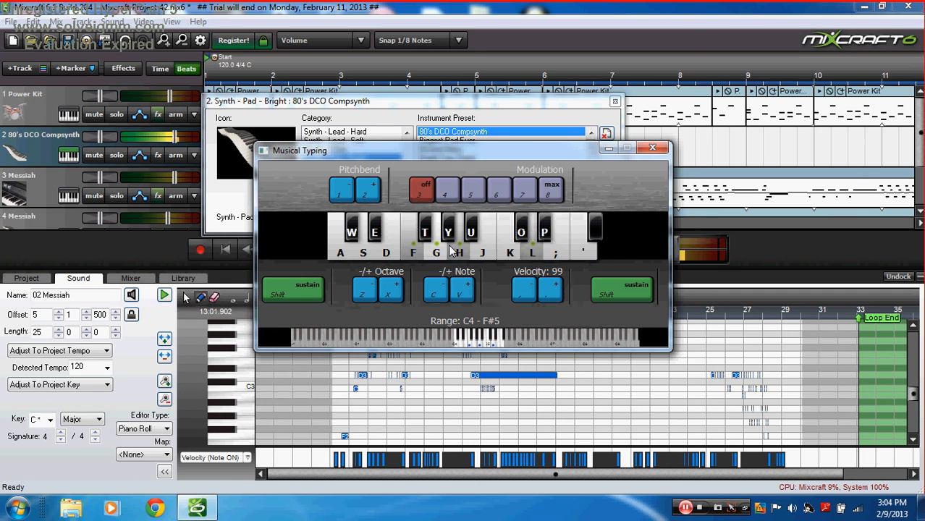
{"action": "key", "text": "d"}
{"action": "key", "text": "g"}
{"action": "key", "text": "k"}
{"action": "key", "text": "d"}
{"action": "key", "text": "k"}
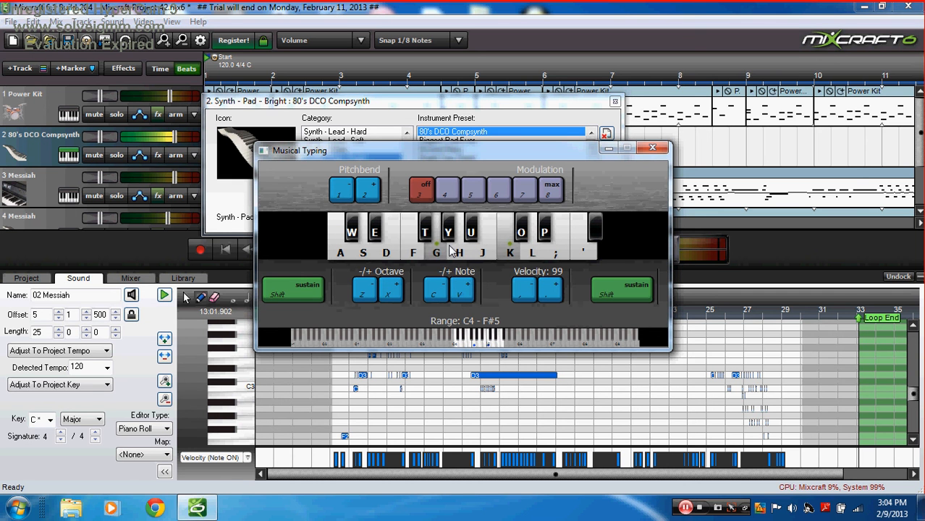
Step: Choose the Space Walk preset from the Synth - Pad - Soft category
{"action": "left_click", "coordinate": [412, 107]}
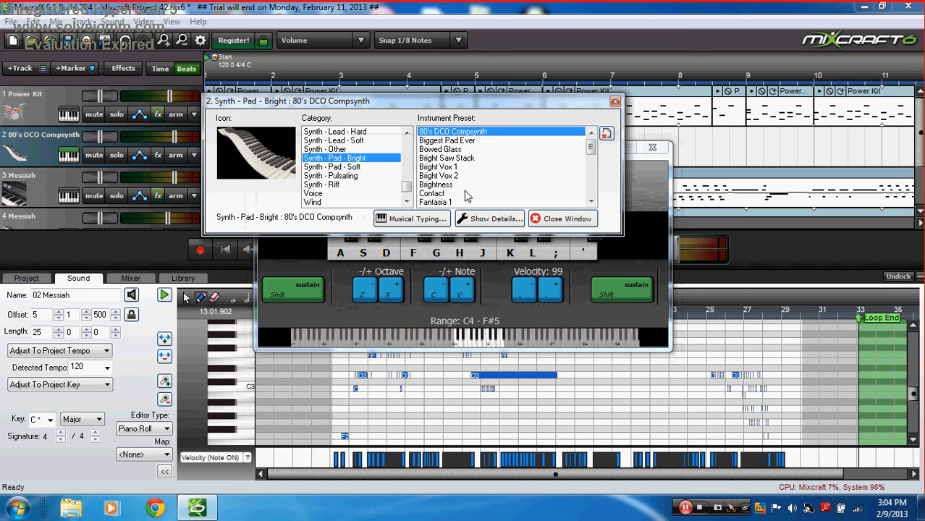
{"action": "left_click", "coordinate": [400, 169]}
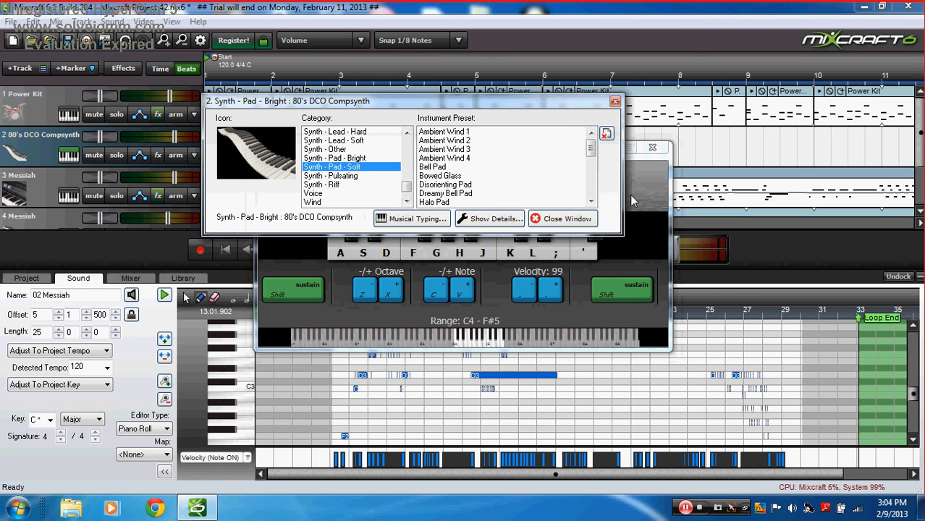
{"action": "left_click_drag", "start_coordinate": [592, 150], "coordinate": [600, 190]}
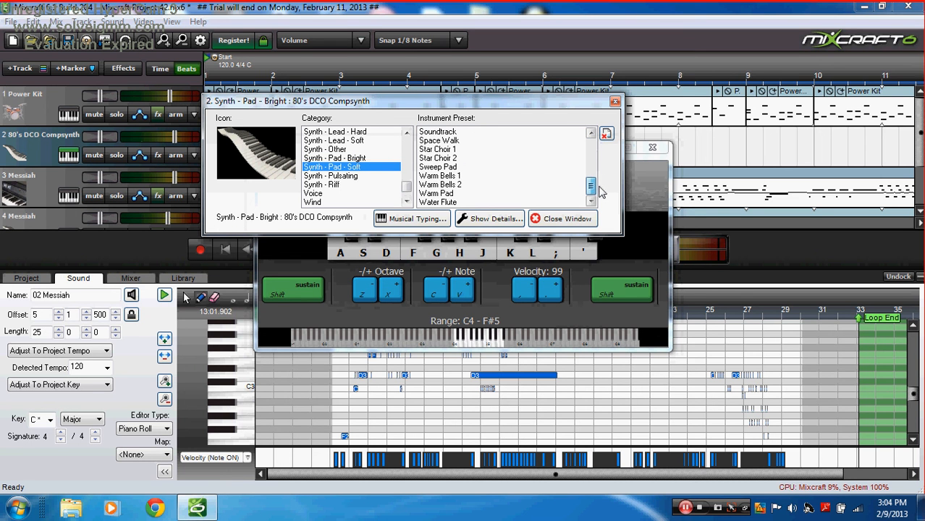
{"action": "left_click", "coordinate": [460, 141]}
Step: Audition chords on Space Walk with Musical Typing, then minimize the keyboard
{"action": "left_click", "coordinate": [625, 227]}
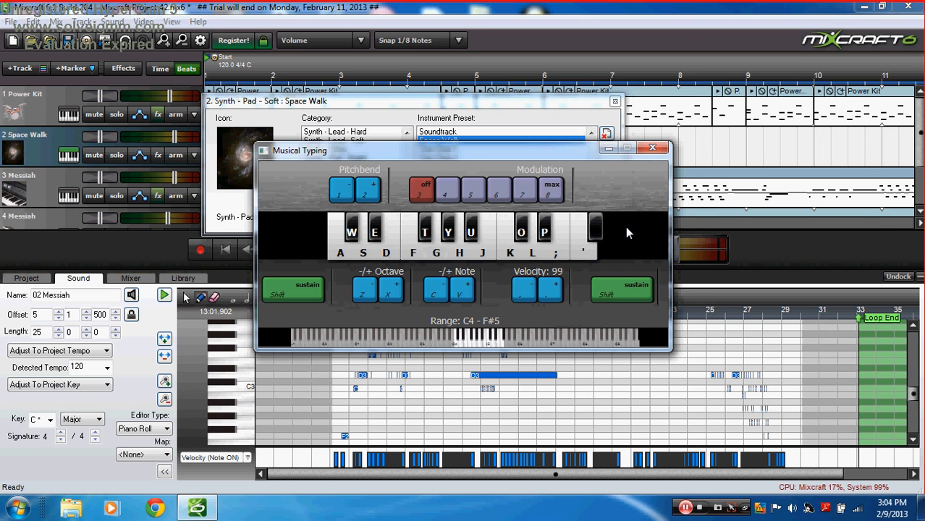
{"action": "key", "text": "g"}
{"action": "key", "text": "f"}
{"action": "key", "text": "semicolon"}
{"action": "key", "text": "h"}
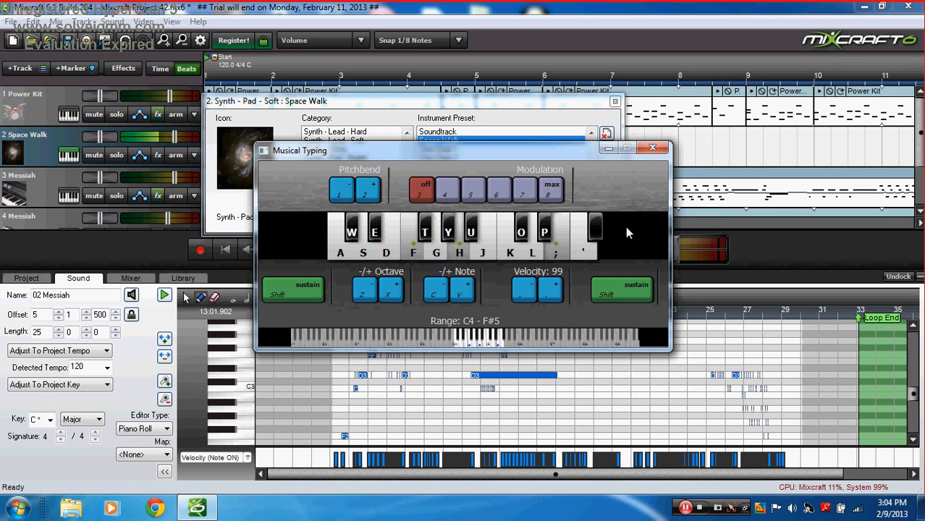
{"action": "key", "text": "j"}
{"action": "key", "text": "semicolon"}
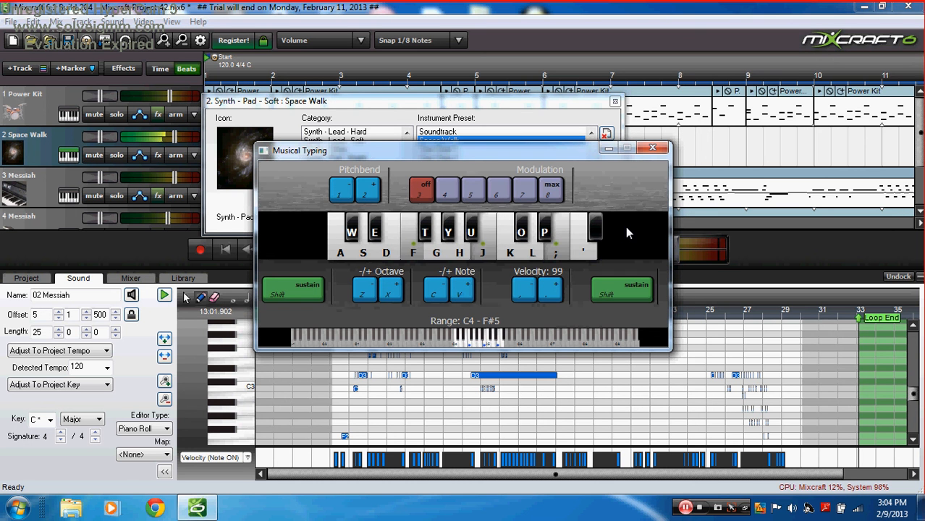
{"action": "key", "text": "l"}
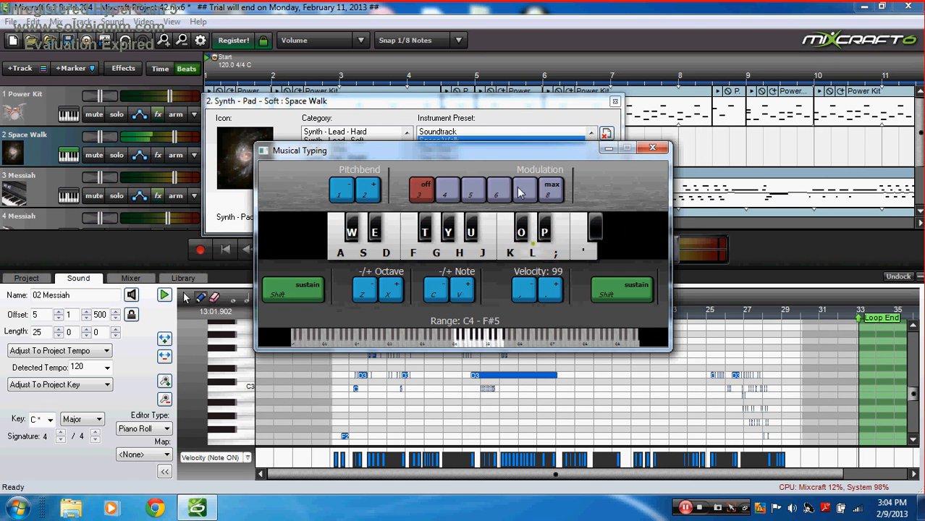
{"action": "left_click", "coordinate": [609, 148]}
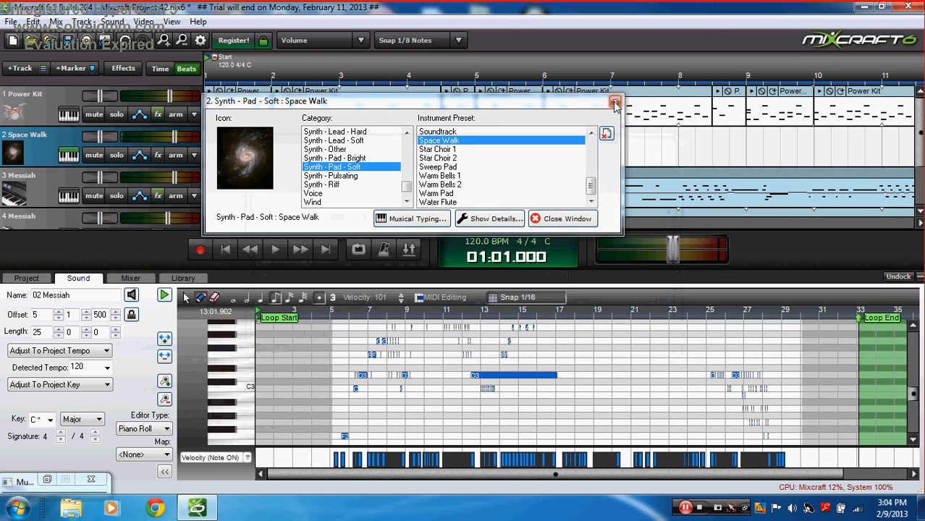
Step: Add a Classic Phaser to track 2's effects with the Synth Pad #1 preset
{"action": "left_click", "coordinate": [615, 103]}
{"action": "left_click", "coordinate": [158, 155]}
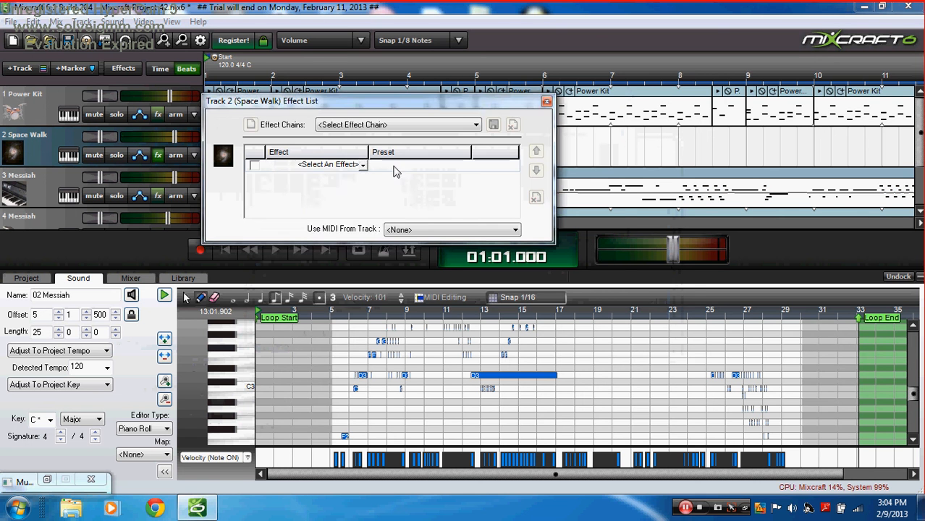
{"action": "left_click", "coordinate": [362, 165]}
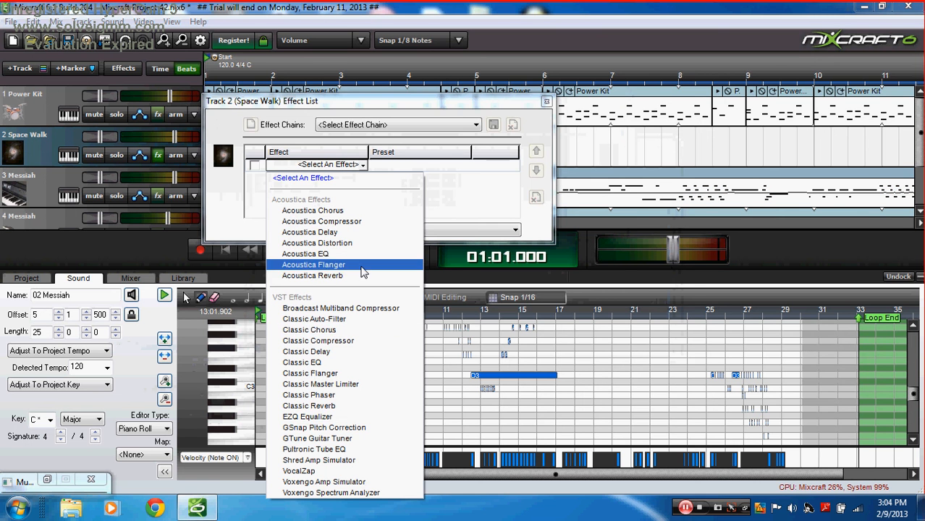
{"action": "left_click", "coordinate": [339, 396]}
{"action": "left_click", "coordinate": [465, 165]}
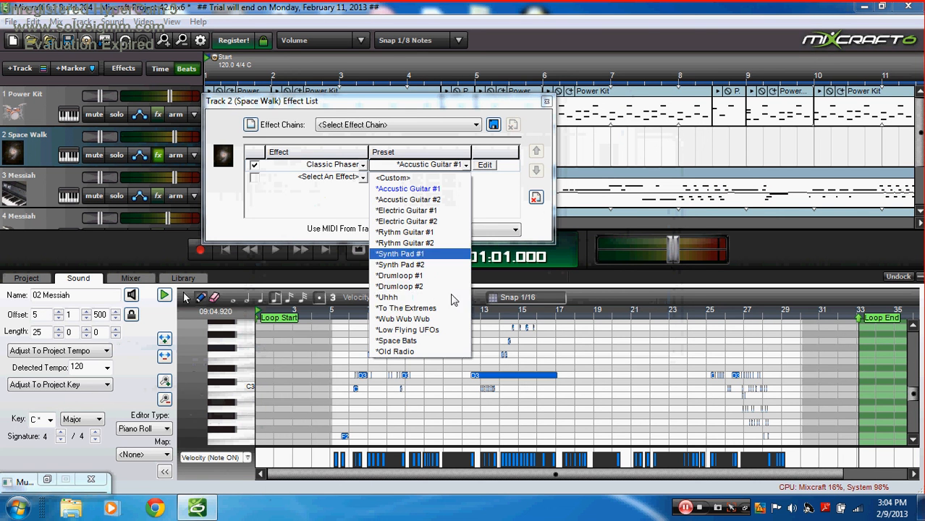
{"action": "left_click", "coordinate": [424, 253]}
Step: Close the effects list and create an empty clip on track 2 at bar 1
{"action": "left_click", "coordinate": [362, 177]}
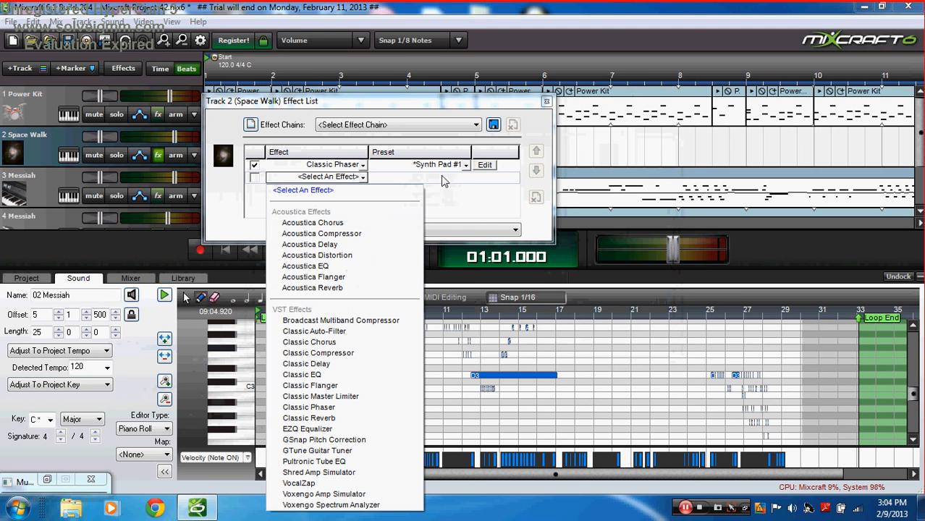
{"action": "left_click", "coordinate": [546, 102]}
{"action": "left_click", "coordinate": [546, 102]}
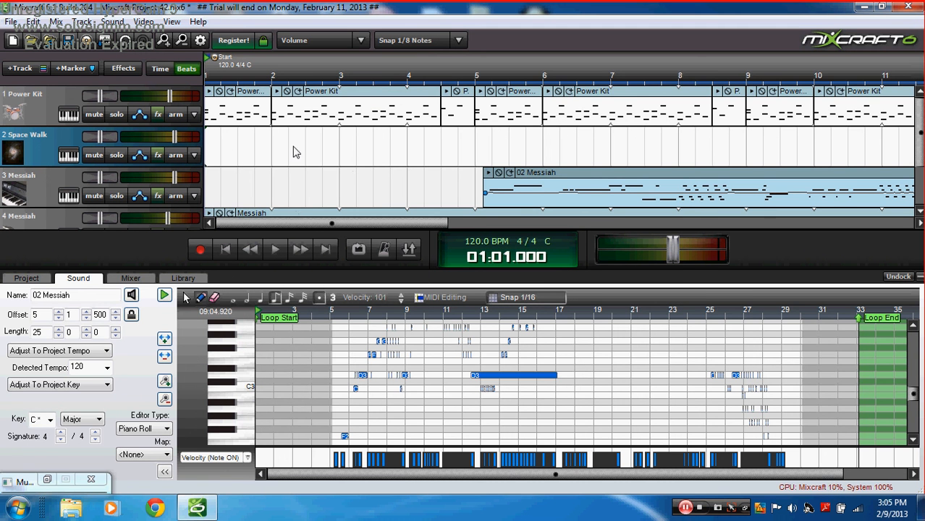
{"action": "double_click", "coordinate": [210, 154]}
Step: Move the Space Walk clip to bar 13 and draw the first chord D4, A4, D5
{"action": "left_click", "coordinate": [317, 299]}
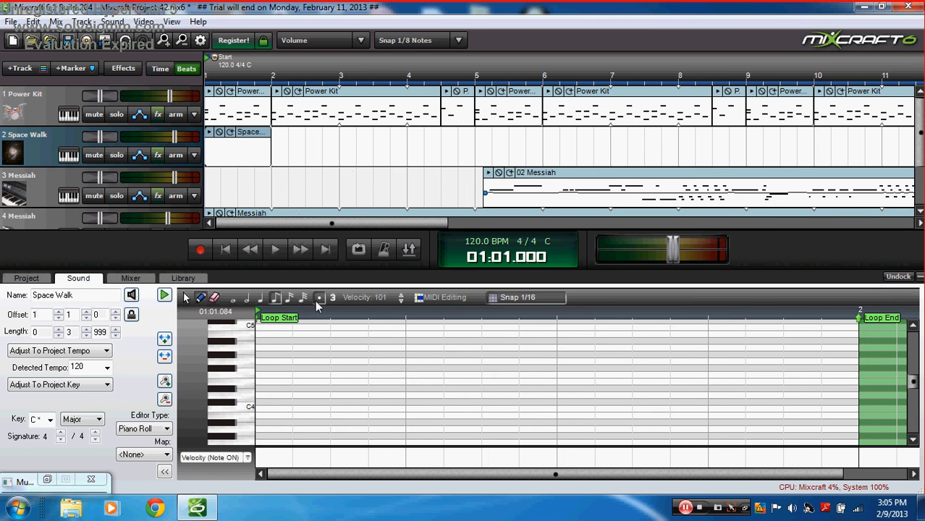
{"action": "left_click_drag", "start_coordinate": [239, 144], "coordinate": [497, 144]}
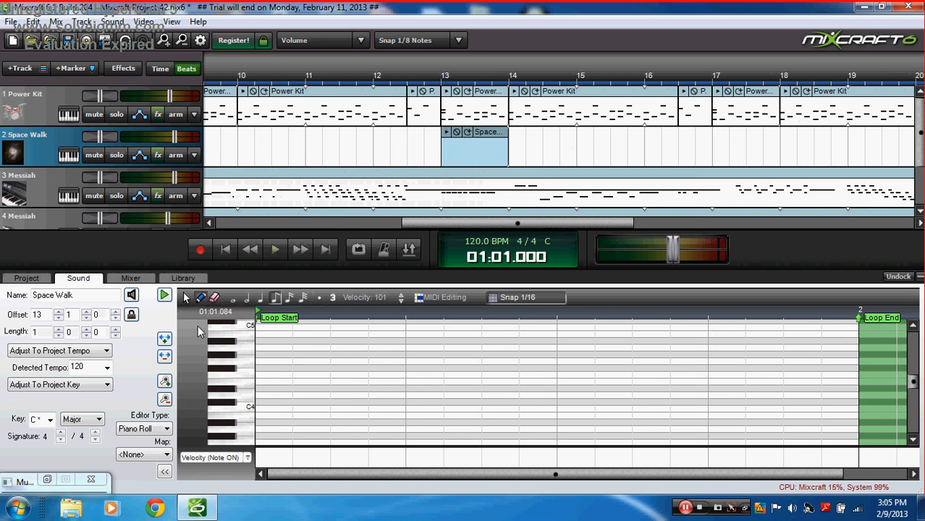
{"action": "left_click", "coordinate": [262, 396]}
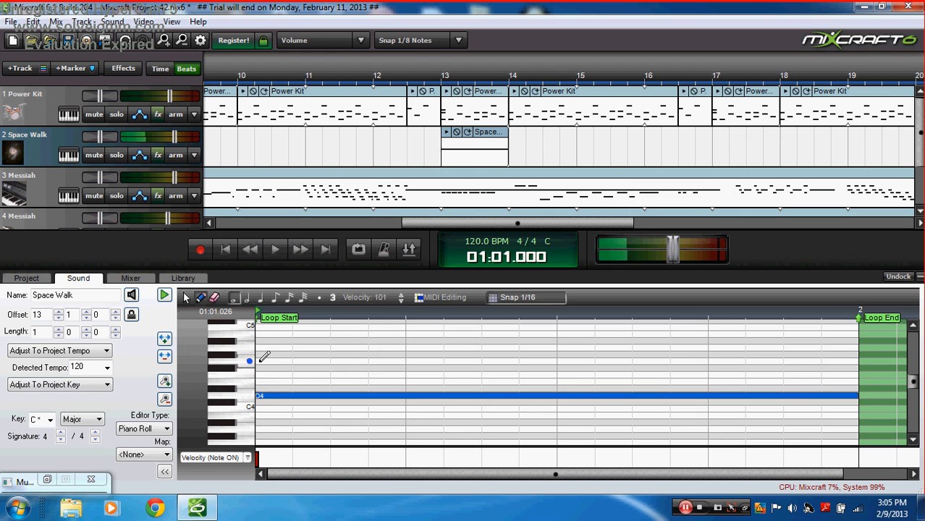
{"action": "left_click", "coordinate": [259, 347]}
{"action": "scroll", "coordinate": [245, 322], "scroll_direction": "up", "scroll_amount": 2}
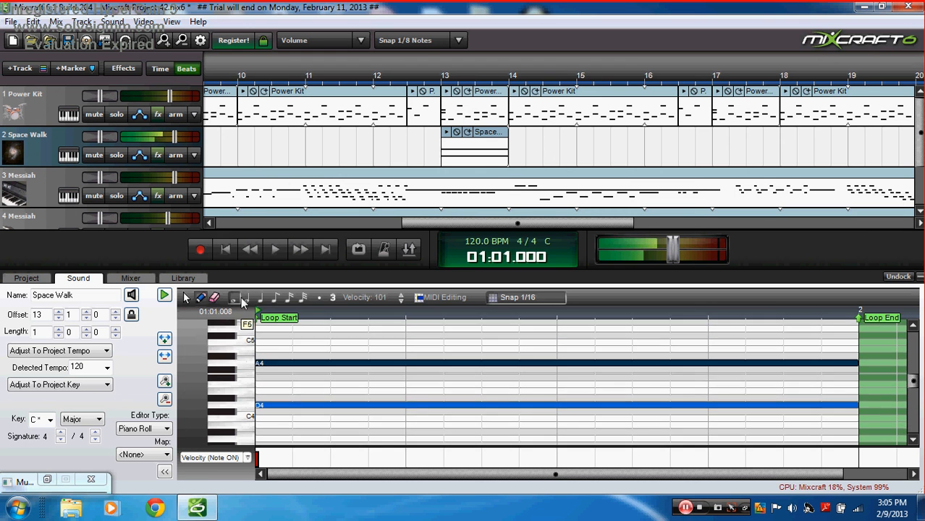
{"action": "left_click", "coordinate": [262, 335]}
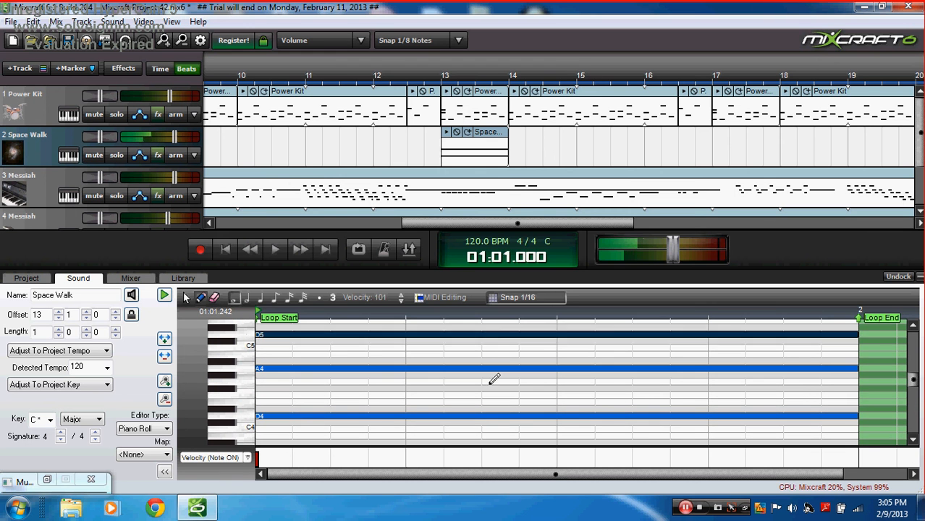
Step: Draw the second whole-bar chord E5, B4, E4
{"action": "left_click", "coordinate": [869, 323]}
{"action": "left_click", "coordinate": [861, 321]}
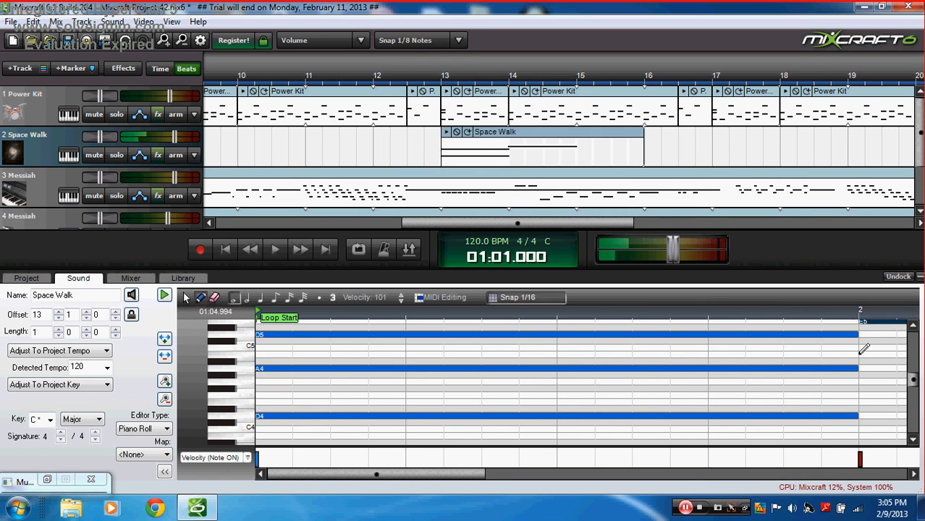
{"action": "left_click", "coordinate": [865, 355]}
{"action": "left_click", "coordinate": [864, 402]}
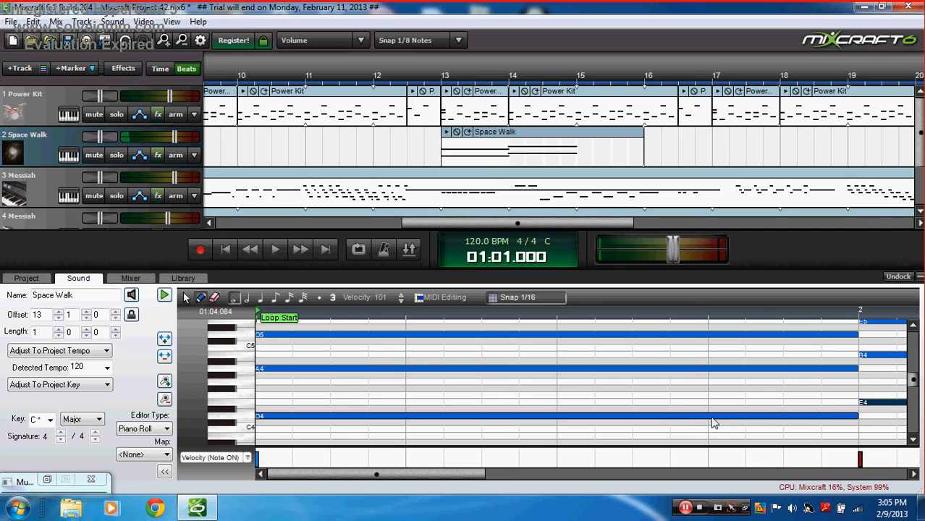
{"action": "left_click_drag", "start_coordinate": [480, 476], "coordinate": [786, 447]}
Step: Draw the third chord F4, C5, F5 and the fourth chord C4, F4, A4
{"action": "left_click", "coordinate": [536, 396]}
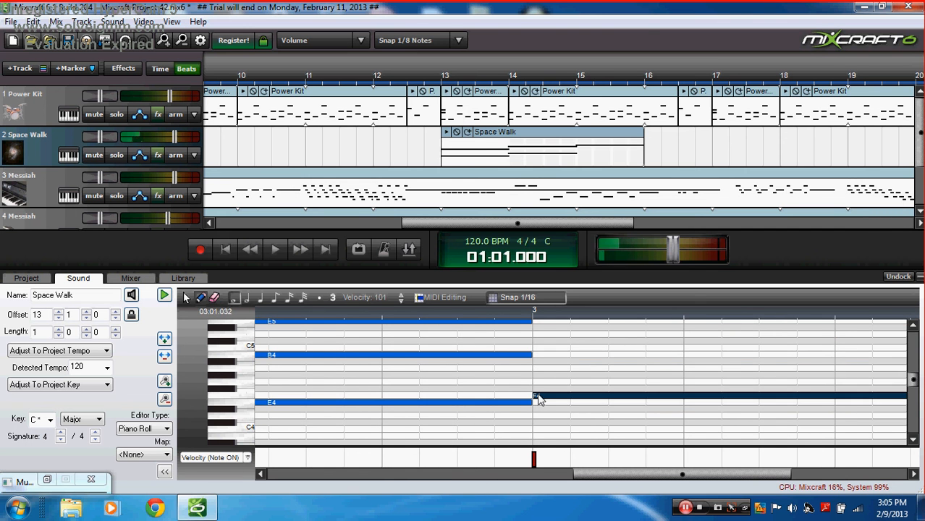
{"action": "left_click", "coordinate": [534, 348]}
{"action": "mouse_move", "coordinate": [534, 322]}
{"action": "left_mouse_down"}
{"action": "mouse_move", "coordinate": [533, 305]}
{"action": "mouse_move", "coordinate": [537, 326]}
{"action": "left_mouse_up"}
{"action": "left_click_drag", "start_coordinate": [592, 478], "coordinate": [712, 484]}
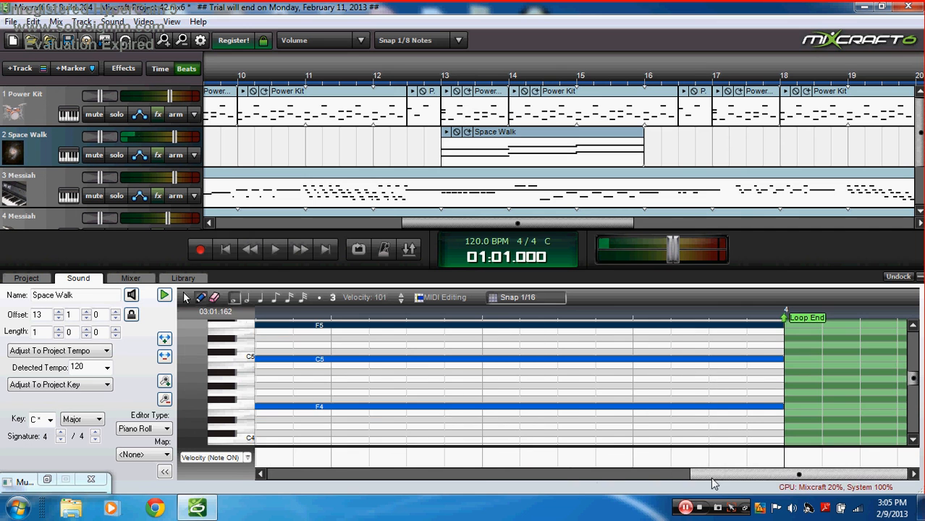
{"action": "left_click_drag", "start_coordinate": [911, 378], "coordinate": [915, 389]}
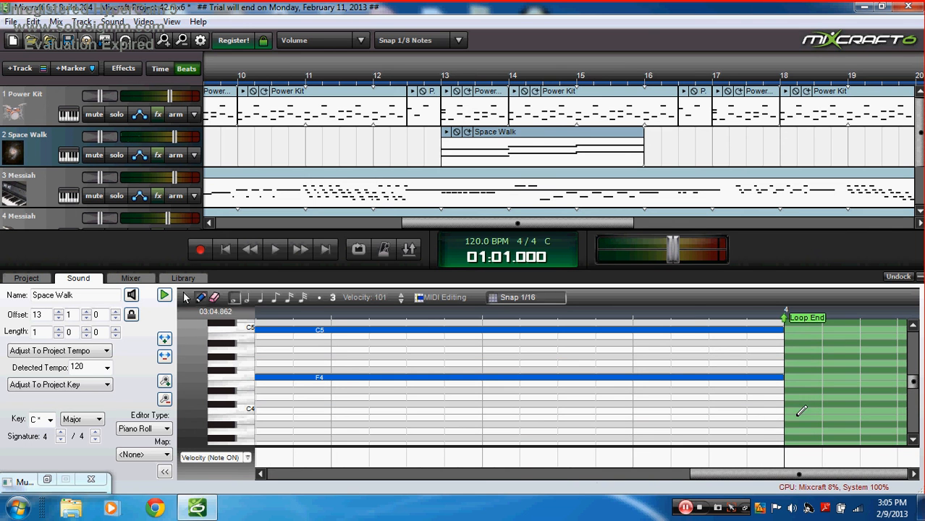
{"action": "left_click", "coordinate": [794, 407]}
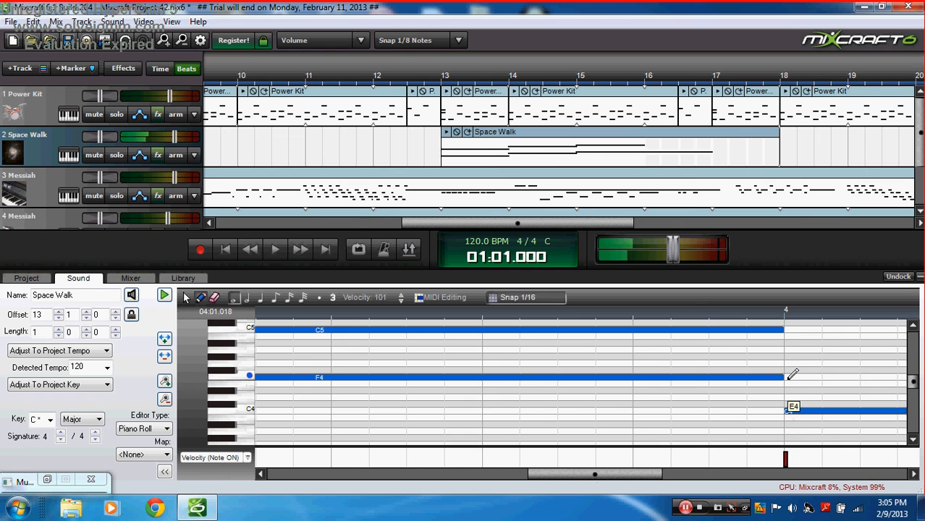
{"action": "left_click", "coordinate": [790, 377]}
{"action": "left_click", "coordinate": [789, 350]}
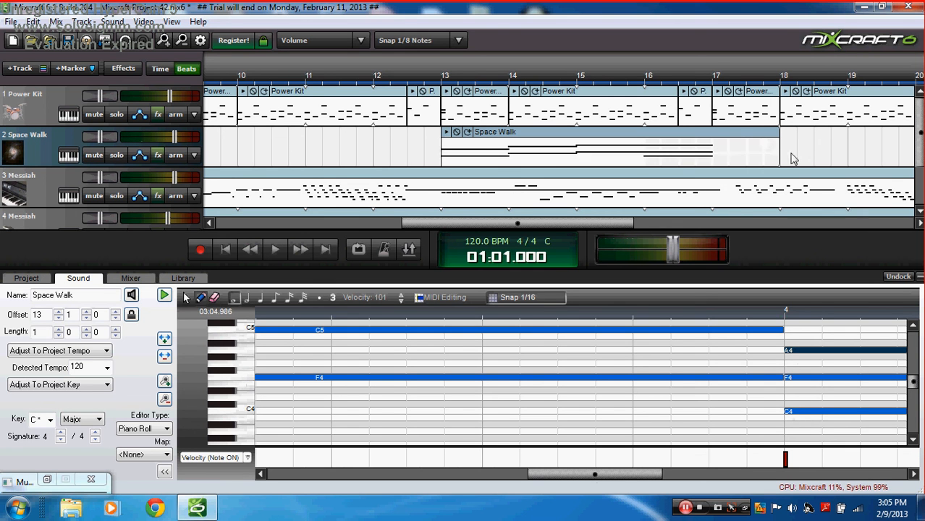
Step: Set the loop end marker at bar 5 and raise the A4 note to C5
{"action": "left_click_drag", "start_coordinate": [780, 144], "coordinate": [713, 145]}
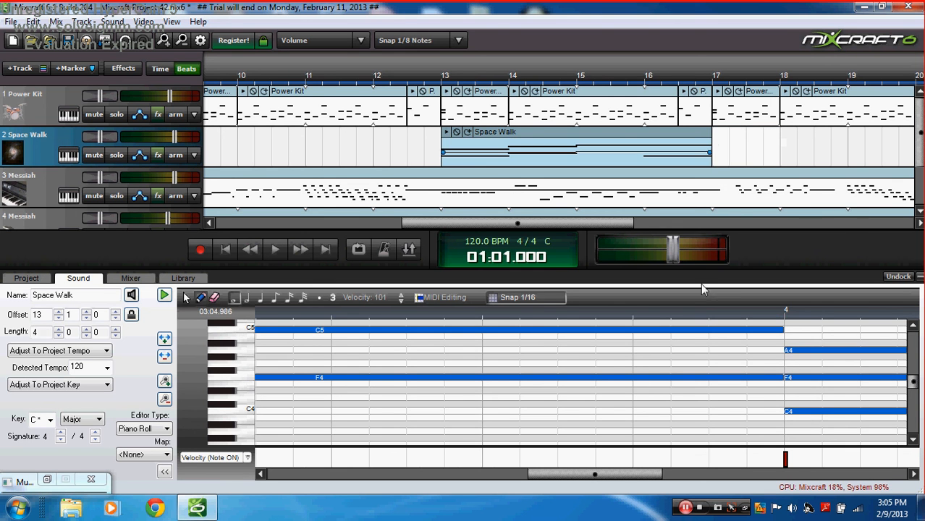
{"action": "left_click_drag", "start_coordinate": [619, 473], "coordinate": [760, 452]}
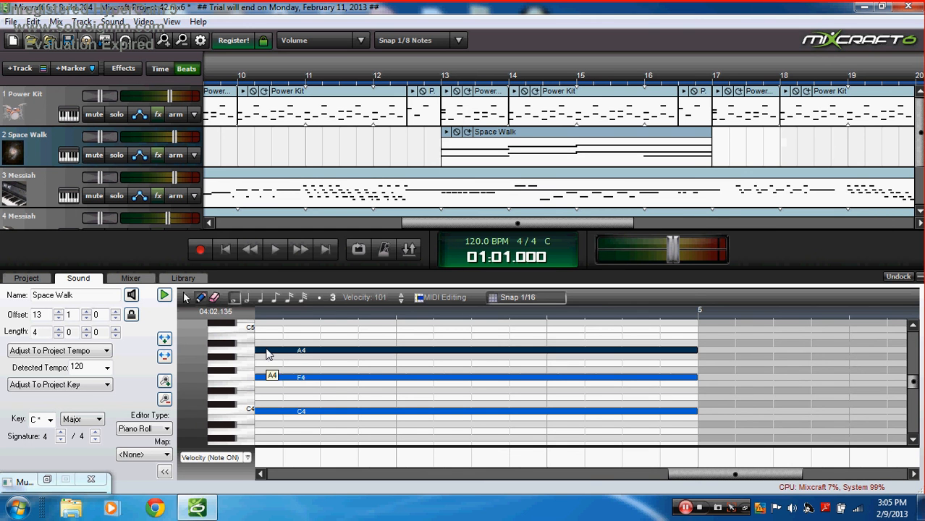
{"action": "left_click_drag", "start_coordinate": [265, 353], "coordinate": [266, 330]}
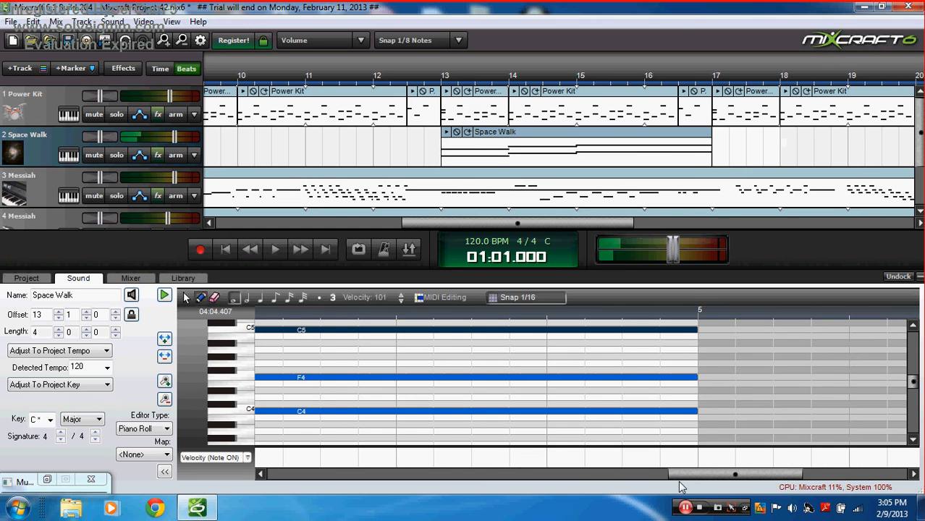
{"action": "left_click_drag", "start_coordinate": [684, 475], "coordinate": [822, 478]}
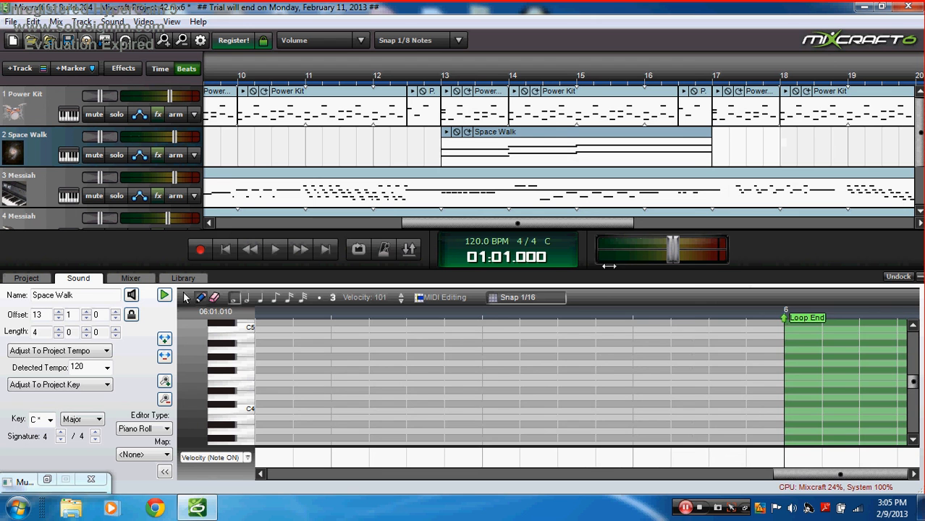
{"action": "mouse_move", "coordinate": [609, 266]}
{"action": "left_mouse_down"}
{"action": "mouse_move", "coordinate": [390, 267]}
{"action": "mouse_move", "coordinate": [104, 326]}
{"action": "mouse_move", "coordinate": [632, 288]}
{"action": "mouse_move", "coordinate": [859, 304]}
{"action": "mouse_move", "coordinate": [823, 315]}
{"action": "left_mouse_up"}
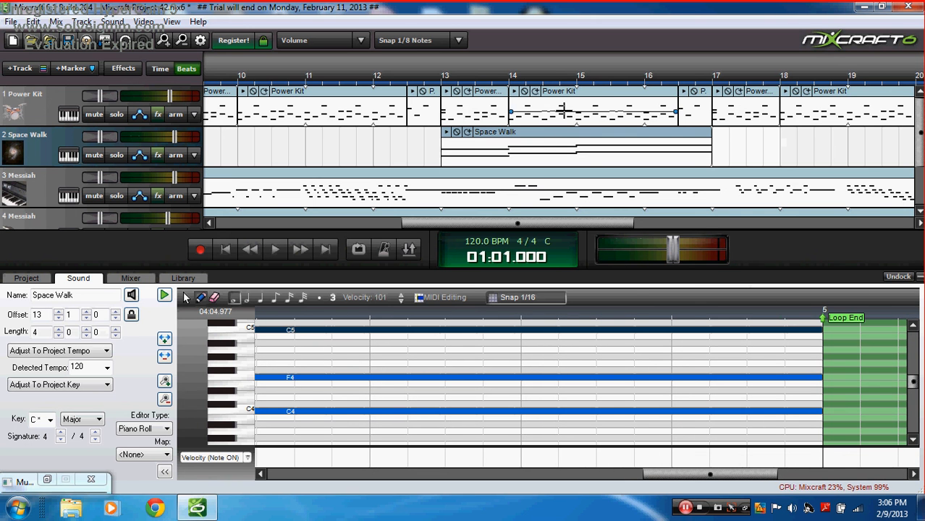
Step: Loop the Space Walk clip out to 16 bars and return to the song start
{"action": "left_click", "coordinate": [467, 132]}
{"action": "left_click", "coordinate": [467, 132]}
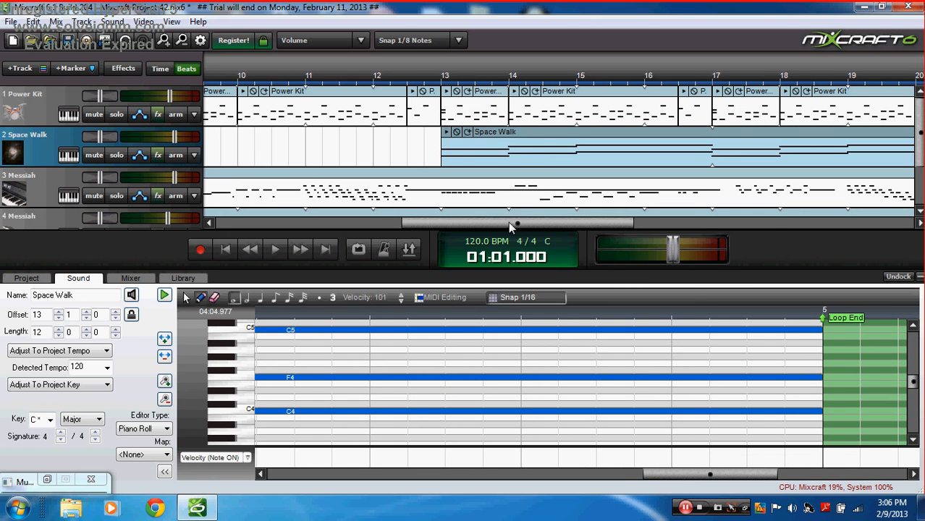
{"action": "left_click_drag", "start_coordinate": [509, 226], "coordinate": [484, 206]}
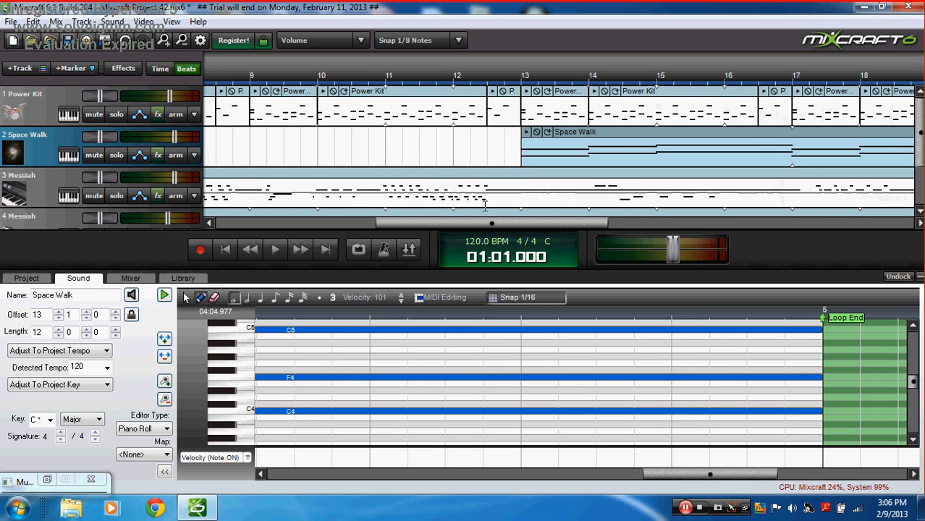
{"action": "left_click", "coordinate": [548, 133]}
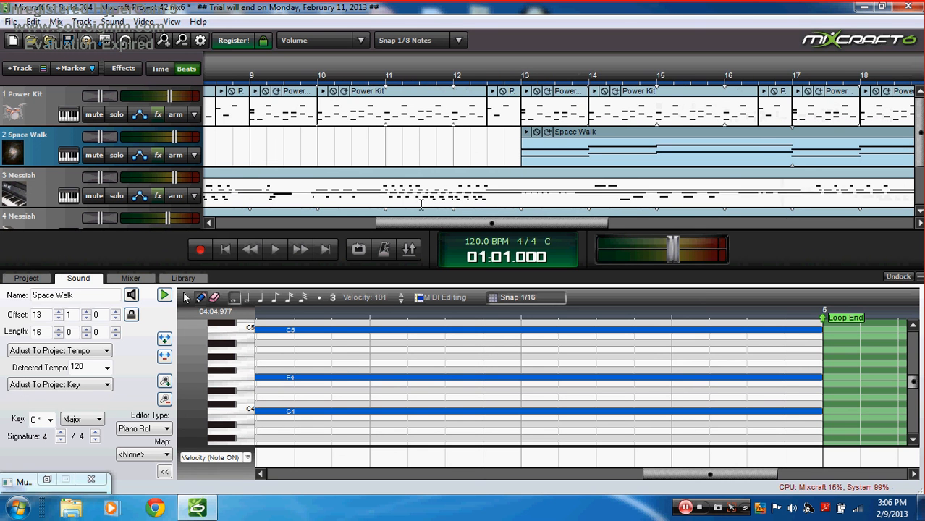
{"action": "left_click", "coordinate": [227, 251]}
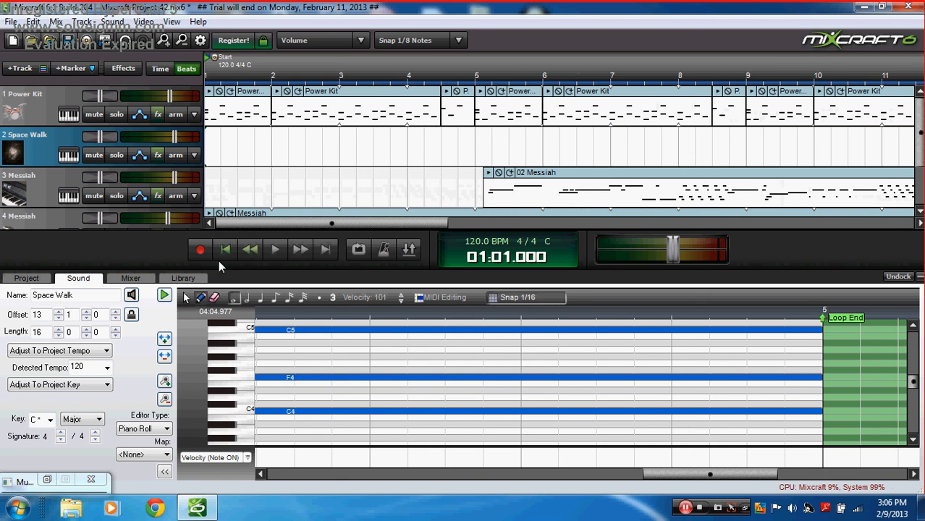
Step: Play the song and set the Messiah faders to -6.8 dB and -1.8 dB in the Mixer
{"action": "left_click", "coordinate": [281, 252]}
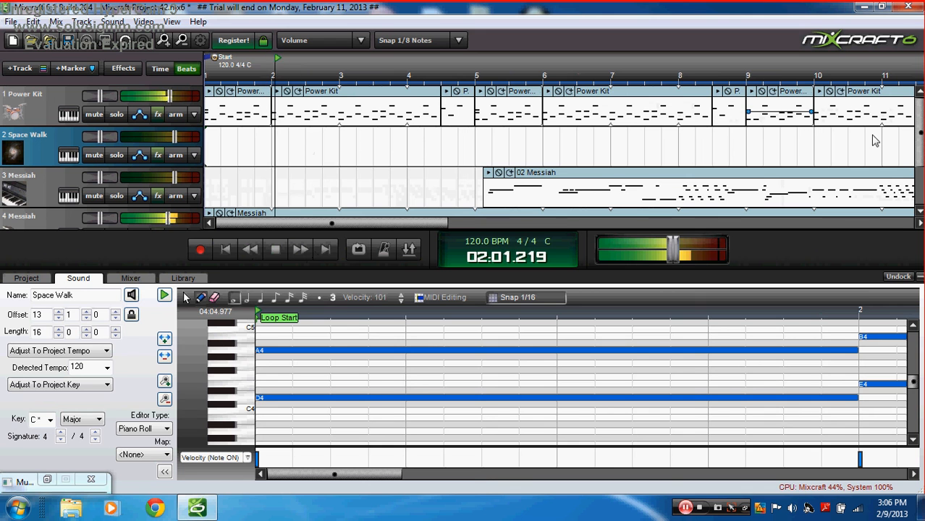
{"action": "left_click", "coordinate": [131, 279]}
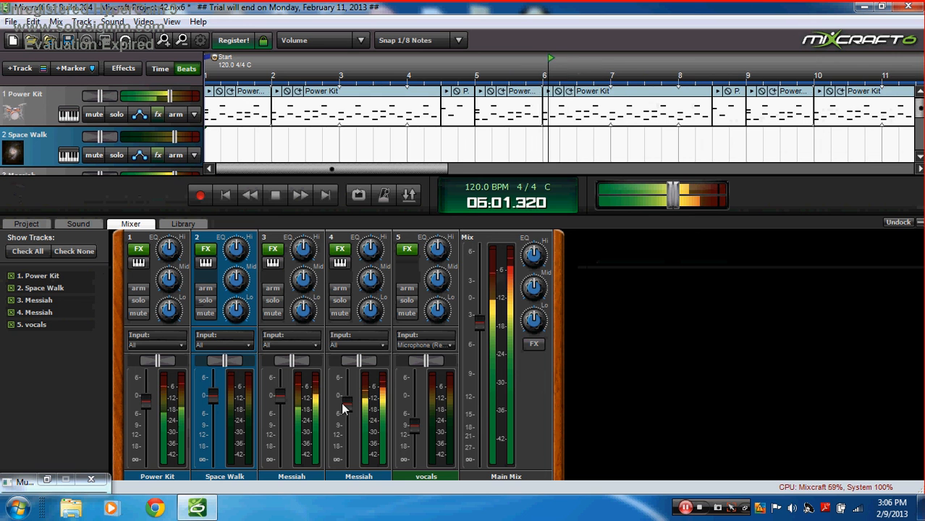
{"action": "left_click_drag", "start_coordinate": [346, 403], "coordinate": [351, 416]}
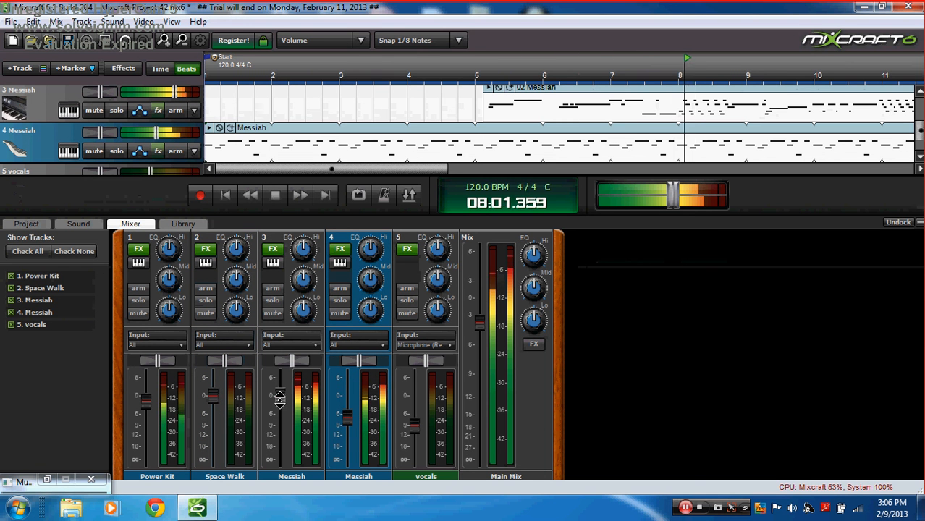
{"action": "left_click_drag", "start_coordinate": [279, 395], "coordinate": [282, 405]}
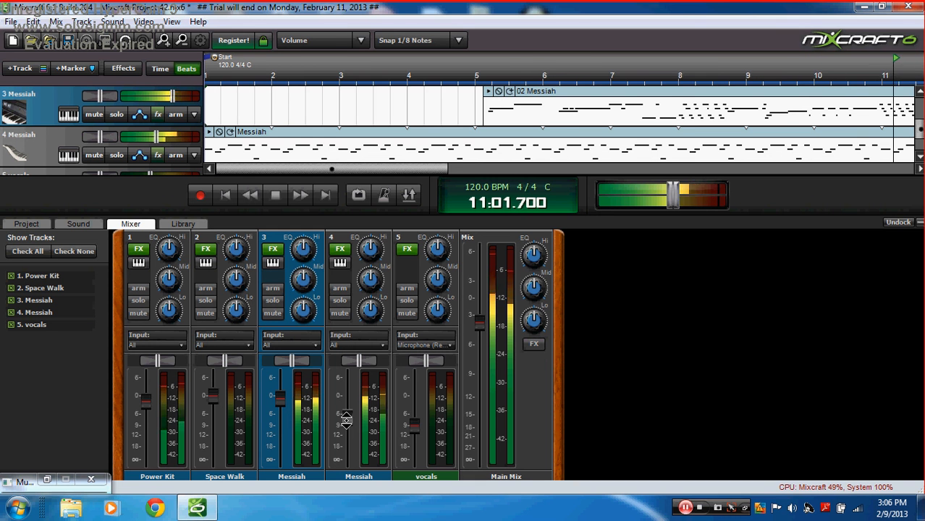
Step: Raise Space Walk to +3.4 dB, lower Main Mix to -4.9 dB, then stop and rewind
{"action": "mouse_move", "coordinate": [347, 419]}
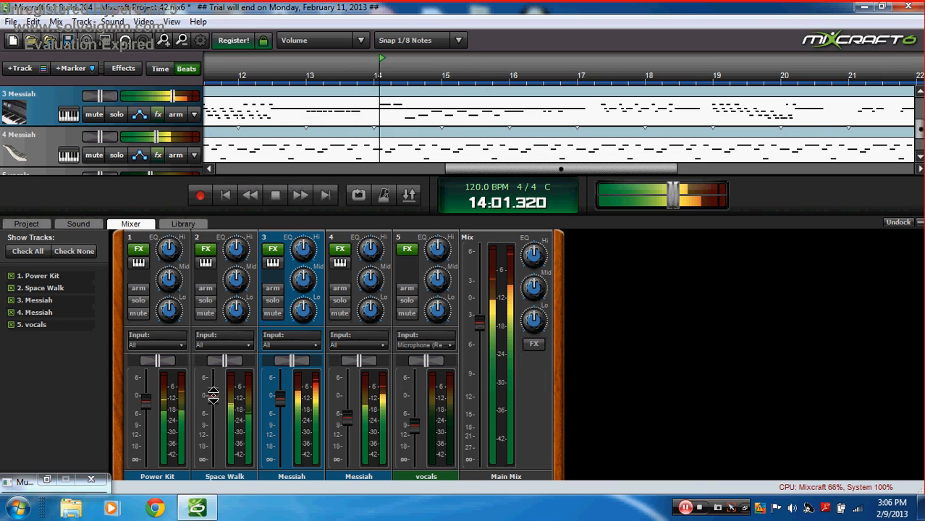
{"action": "mouse_move", "coordinate": [213, 394]}
{"action": "left_click_drag", "start_coordinate": [213, 394], "coordinate": [208, 376]}
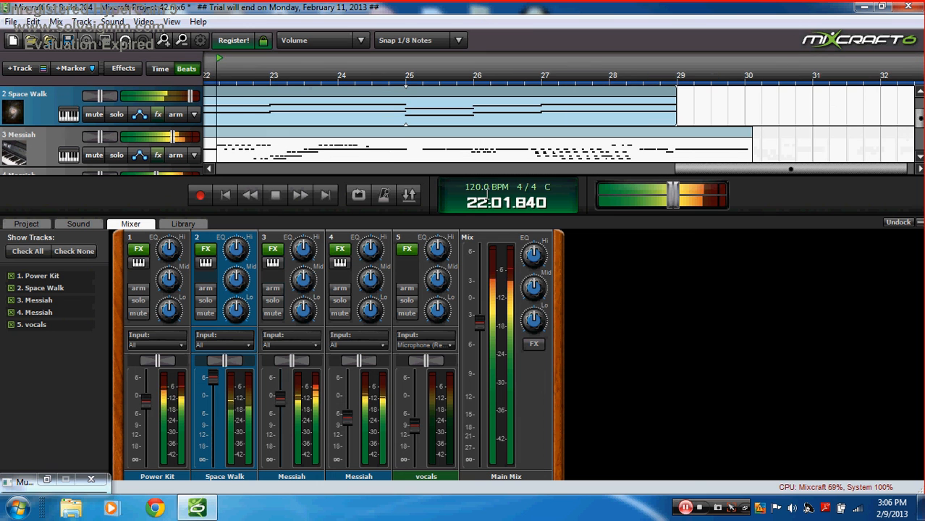
{"action": "mouse_move", "coordinate": [479, 323]}
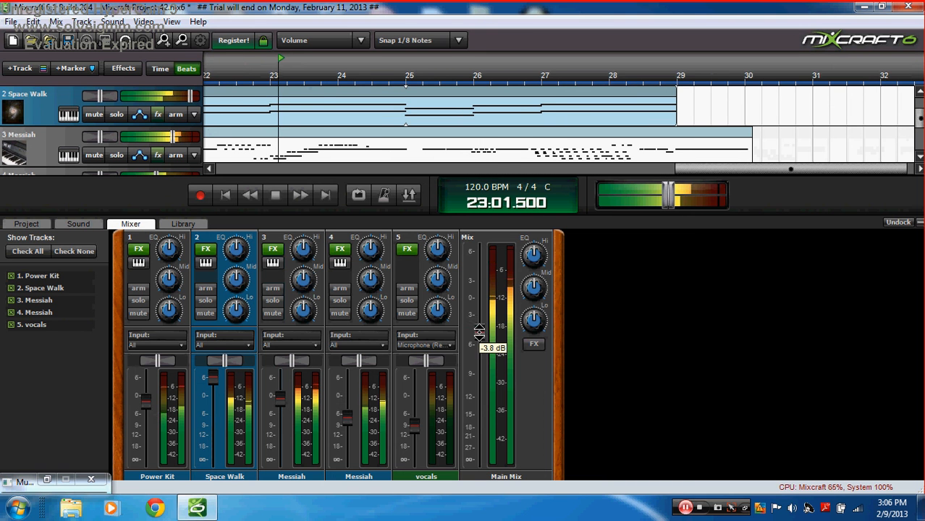
{"action": "left_click_drag", "start_coordinate": [479, 323], "coordinate": [479, 333]}
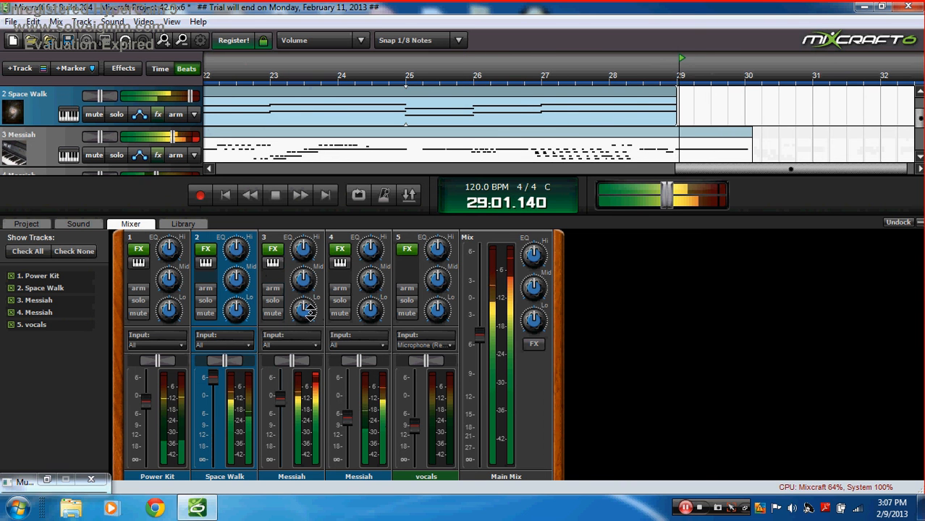
{"action": "left_click", "coordinate": [275, 195]}
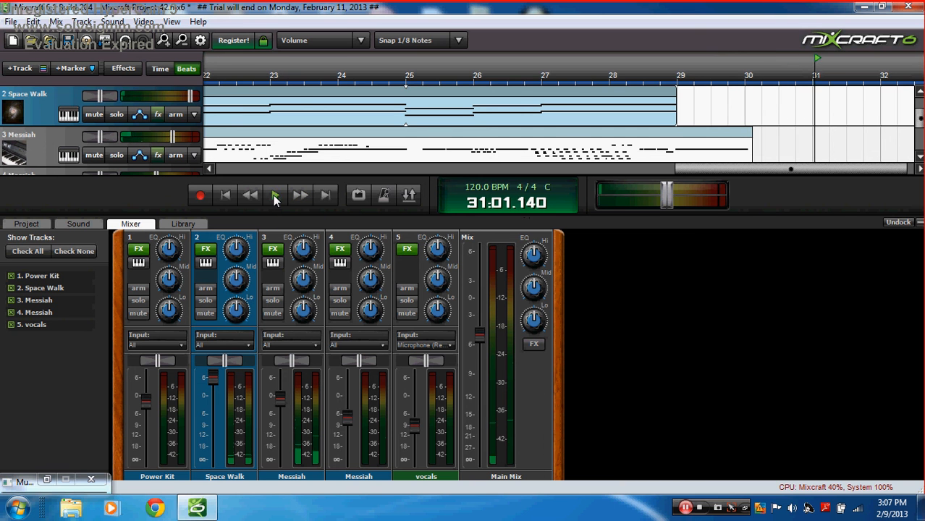
{"action": "left_click", "coordinate": [227, 195]}
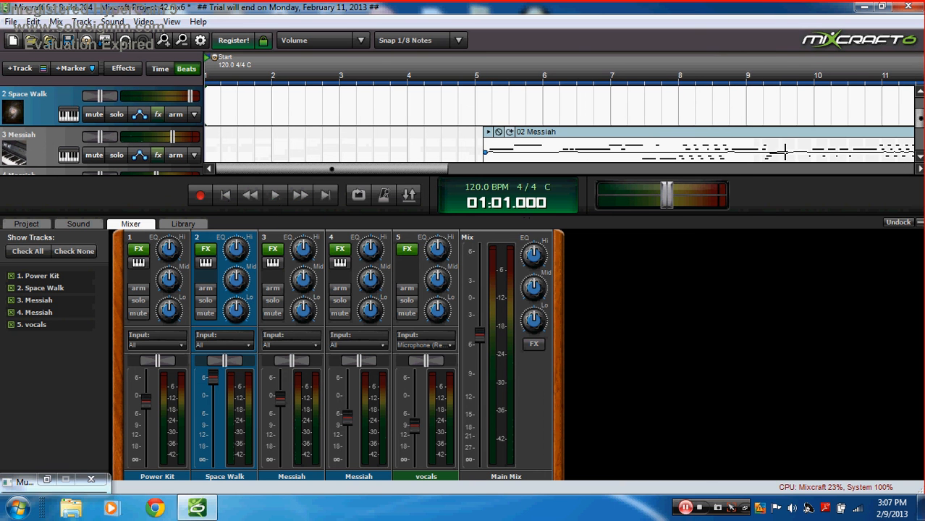
Step: Mix the project down to MP3, saving it as 'tutorial' on the Desktop
{"action": "left_click", "coordinate": [79, 224]}
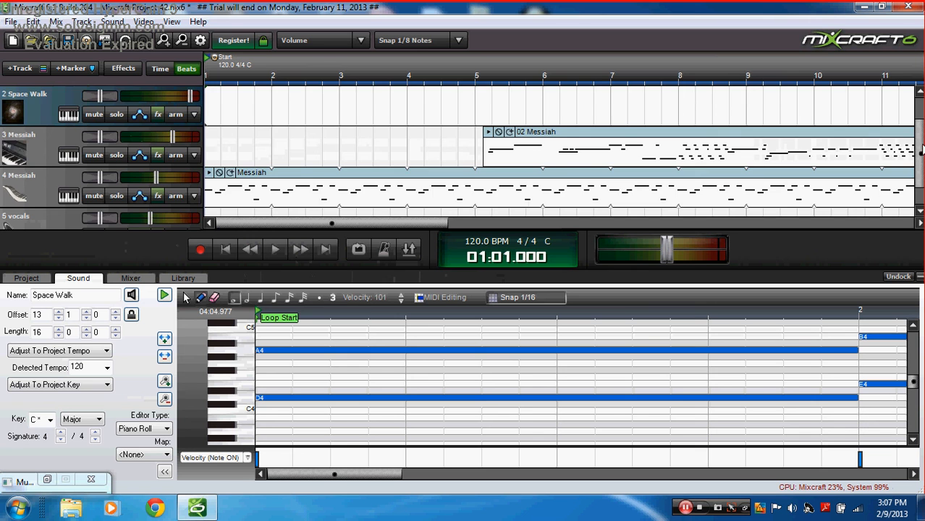
{"action": "left_click_drag", "start_coordinate": [922, 145], "coordinate": [910, 75]}
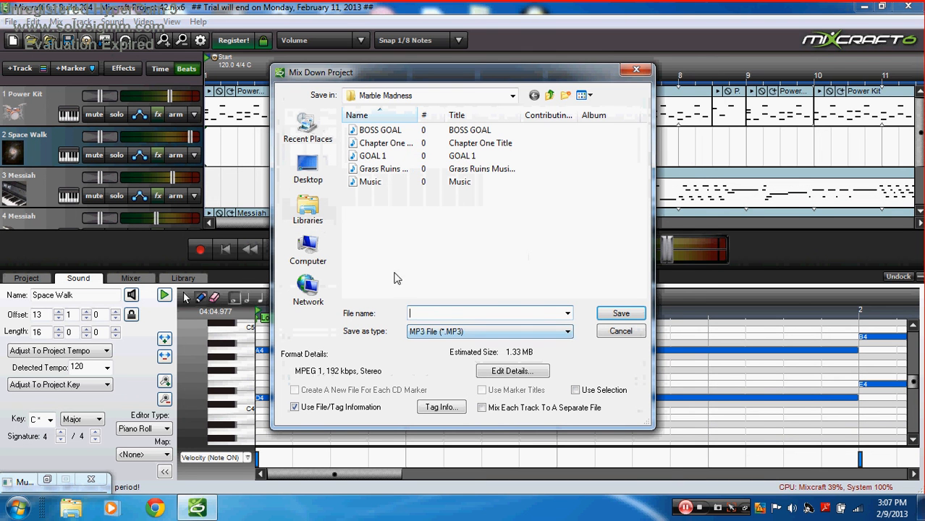
{"action": "left_click", "coordinate": [549, 95]}
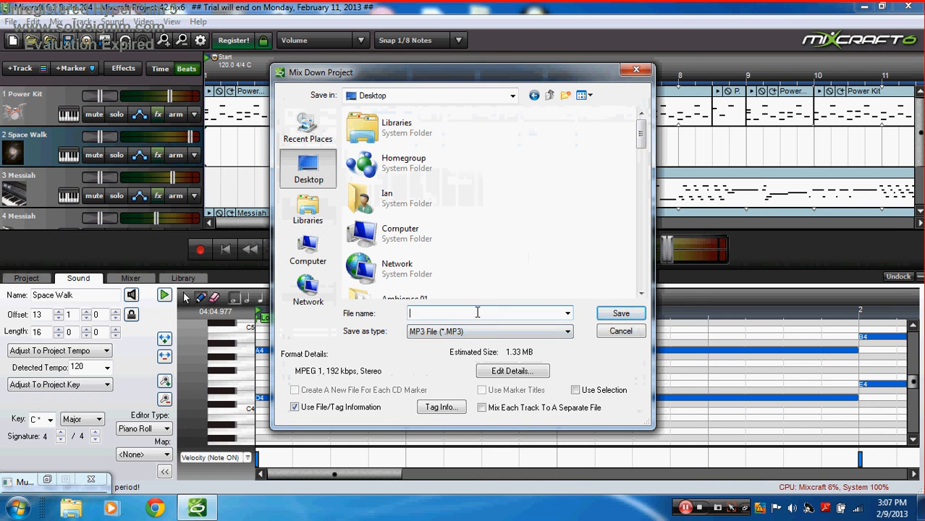
{"action": "type", "text": "tutorial"}
{"action": "key", "text": "Return"}
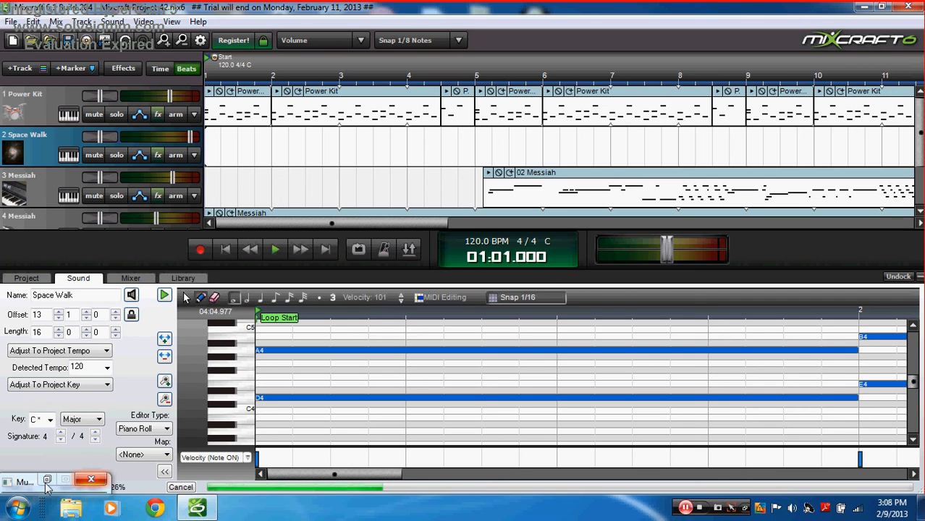
Step: Close the leftover minimized window, let the export finish, then open Windows Media Player
{"action": "left_click", "coordinate": [88, 483]}
{"action": "left_click", "coordinate": [88, 483]}
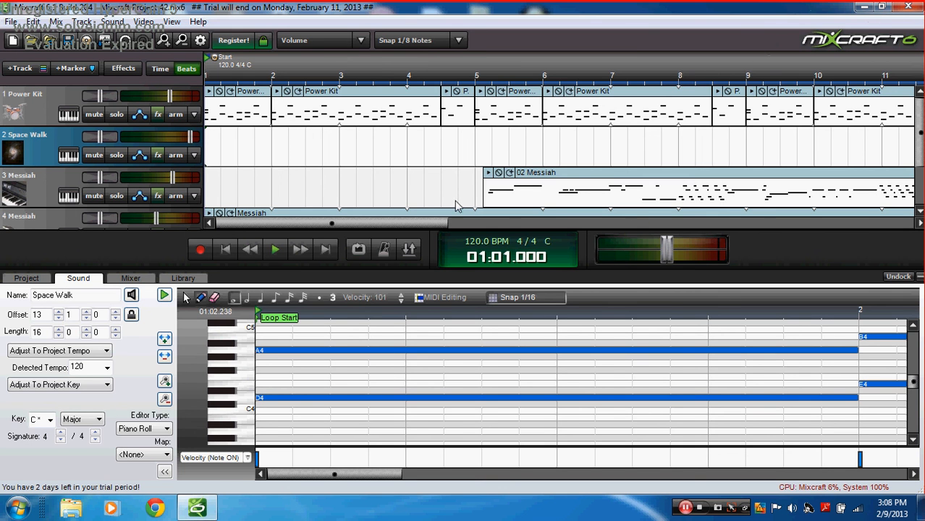
{"action": "left_click", "coordinate": [190, 511]}
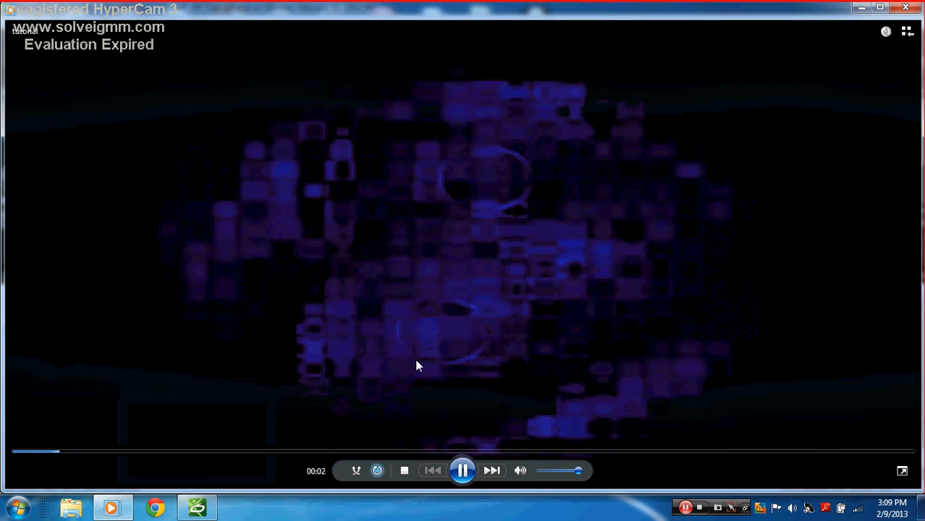
Step: Pause the tutorial MP3 at 00:06 and close Windows Media Player
{"action": "left_click", "coordinate": [458, 477]}
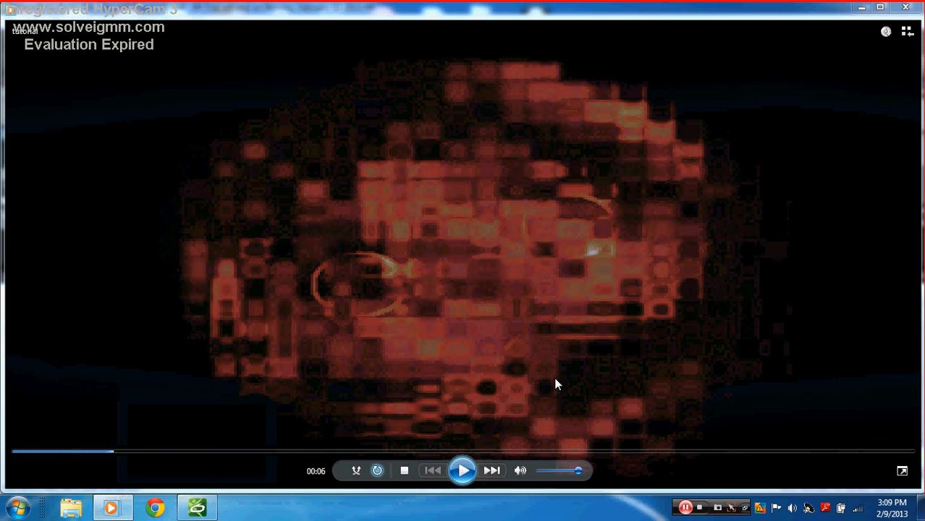
{"action": "left_click", "coordinate": [906, 8]}
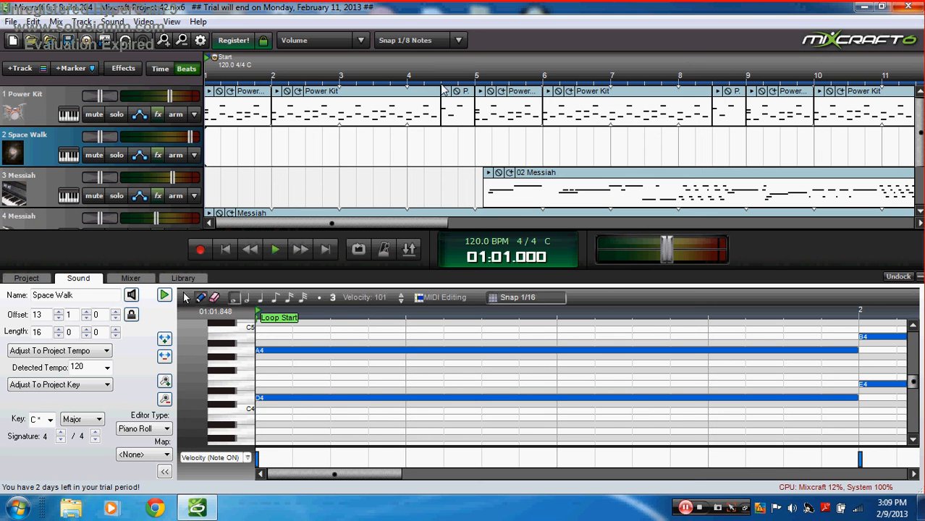
Step: Close Mixcraft 6 and select its shortcut on the desktop
{"action": "left_click", "coordinate": [907, 7]}
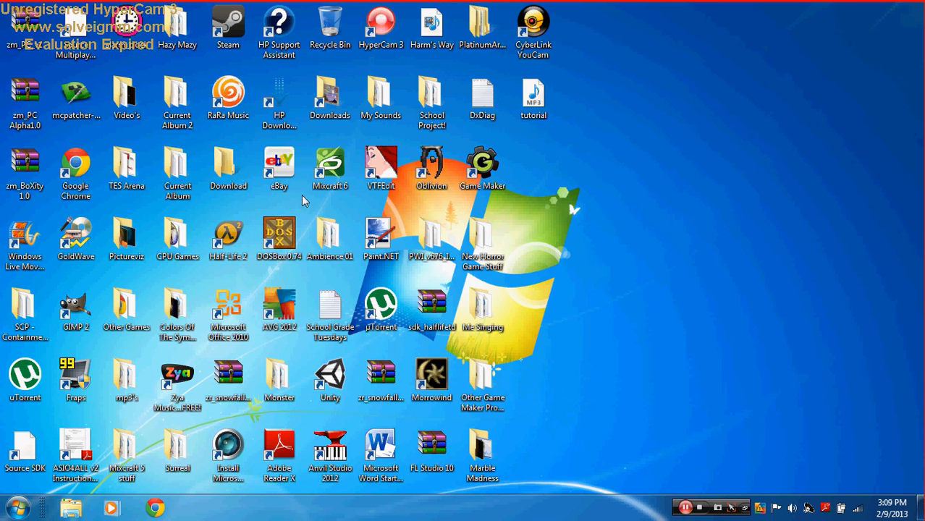
{"action": "left_click", "coordinate": [328, 168]}
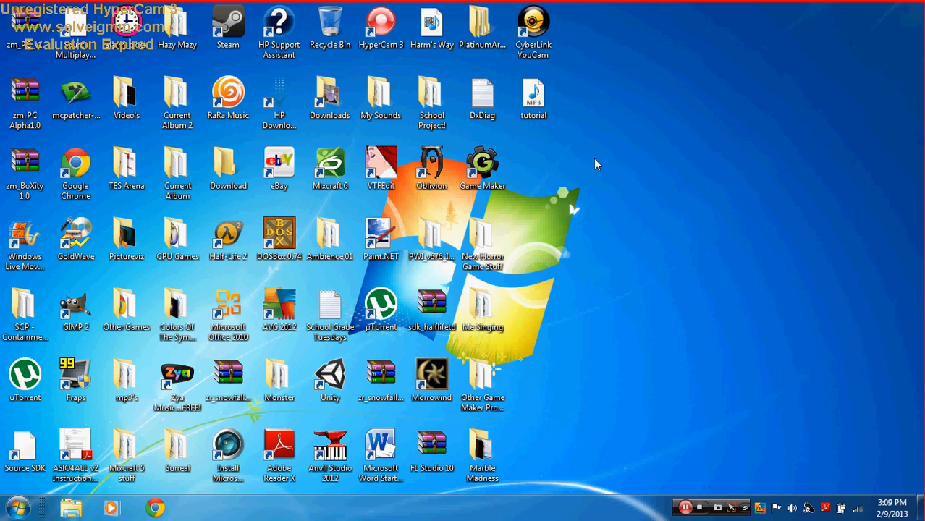